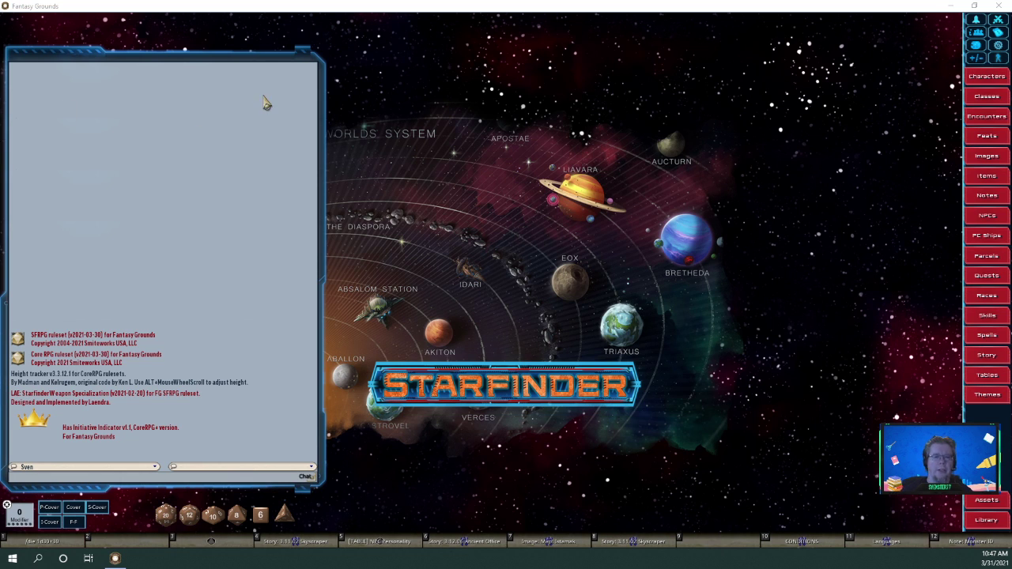
Open the character sheet for Kris, move it to the free space beside the sidebar, and close the character selection list
left_click(987, 76)
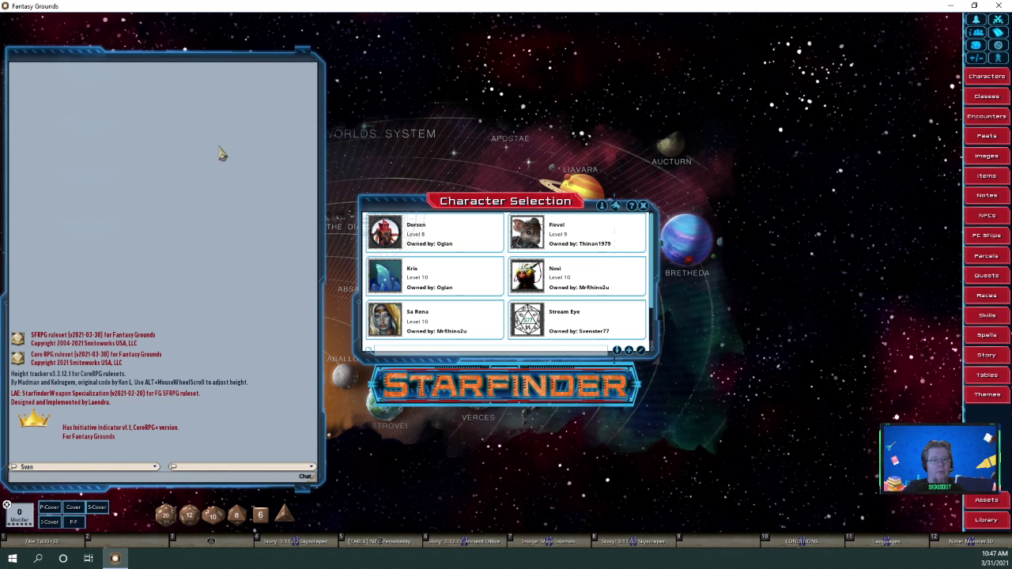
left_click(409, 274)
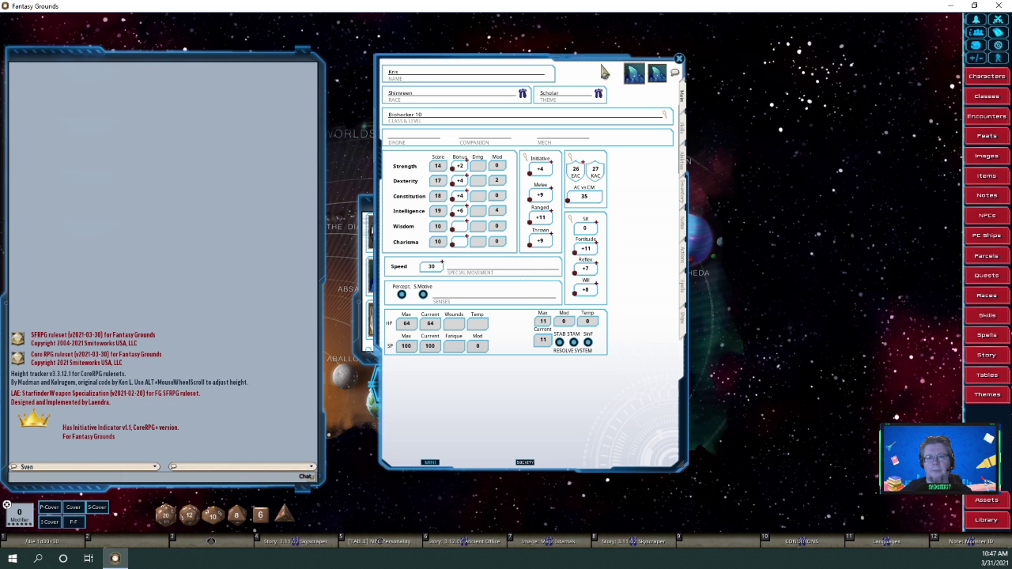
left_click_drag(595, 61, 562, 31)
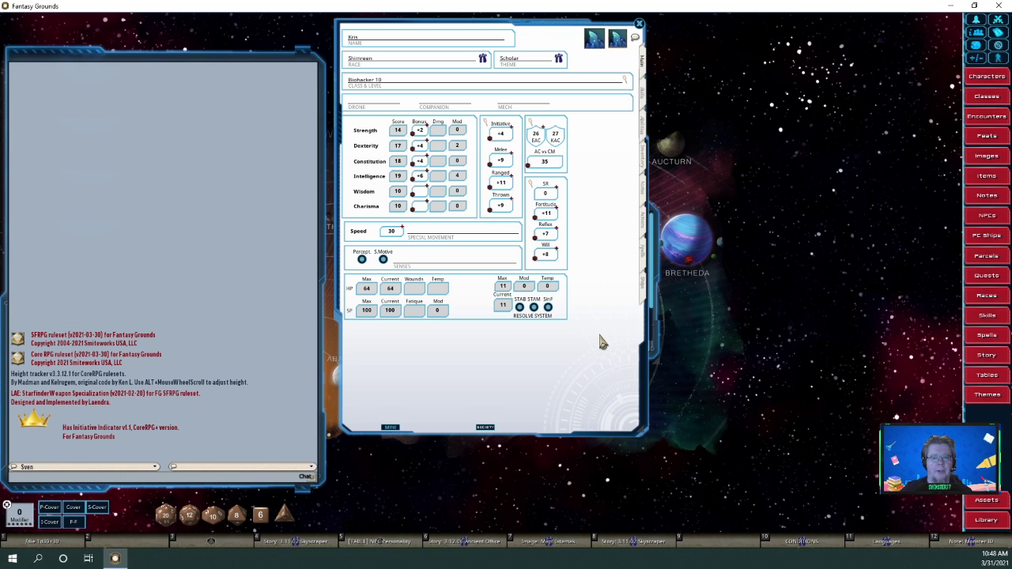
left_click_drag(603, 342, 916, 329)
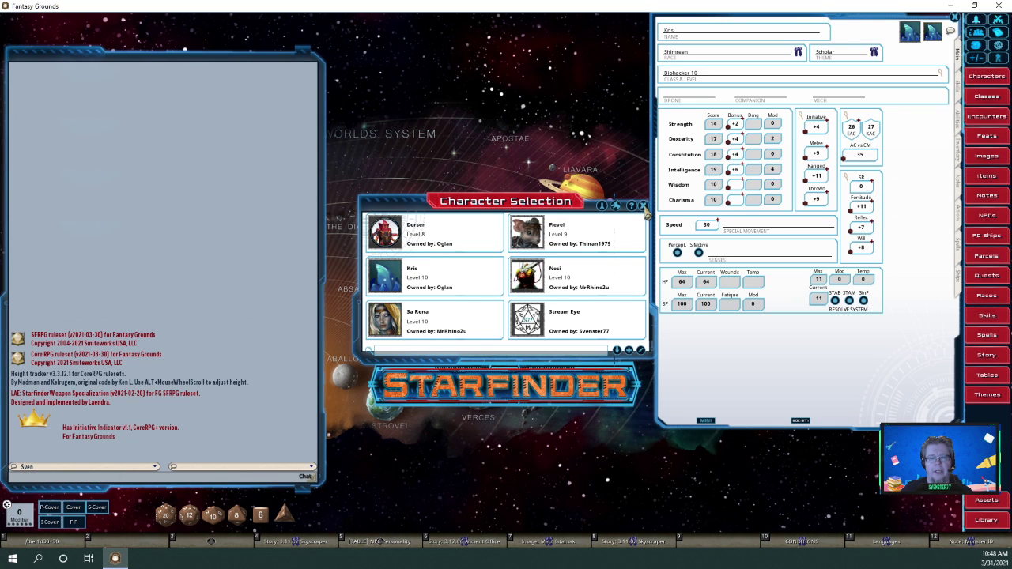
left_click(643, 206)
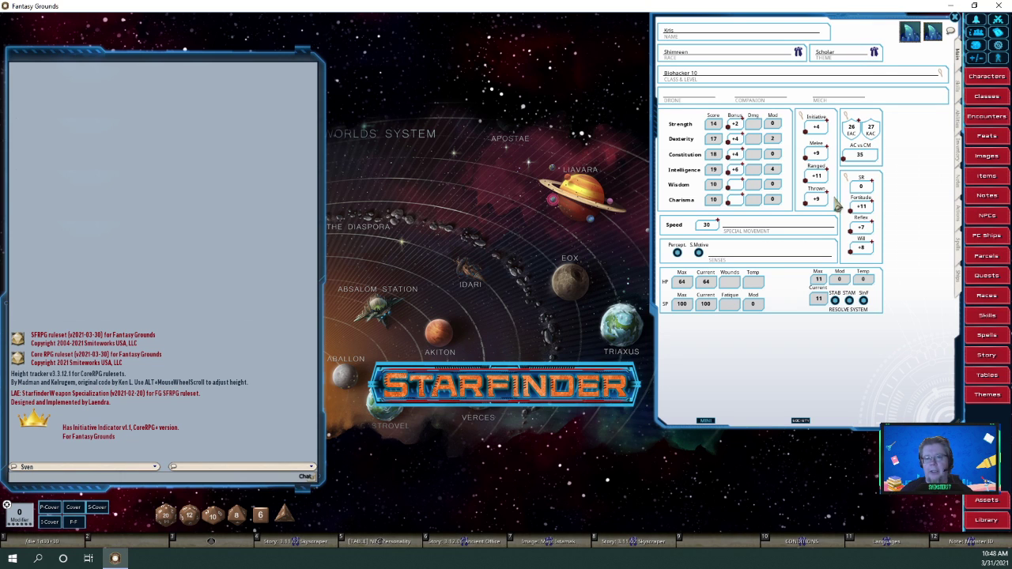
mouse_move(928, 264)
left_mouse_down()
mouse_move(917, 256)
mouse_move(920, 263)
left_mouse_up()
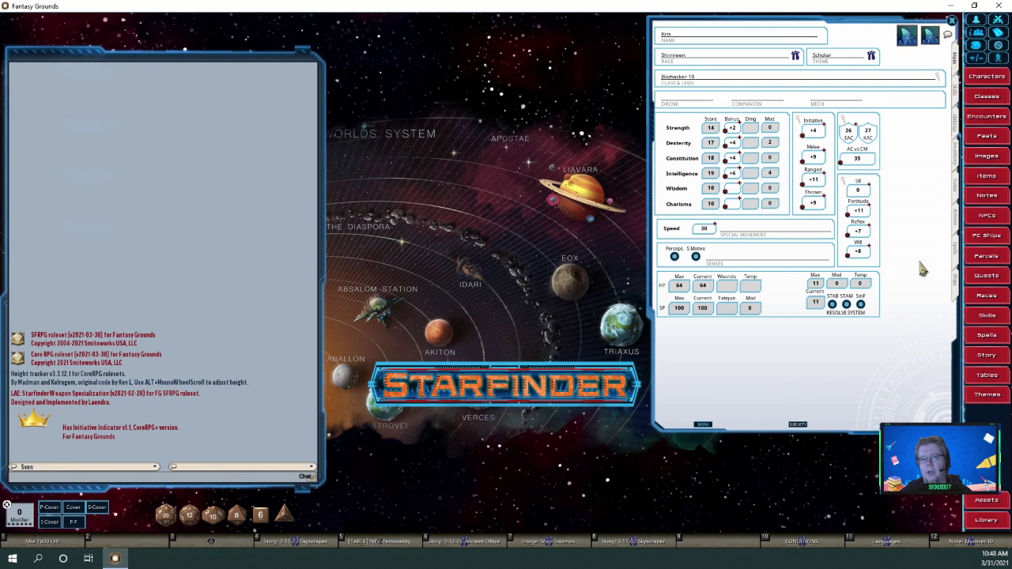
Open the Biohacks (Ex) class ability from Kris's abilities and move its description beside the character sheet
left_click(956, 223)
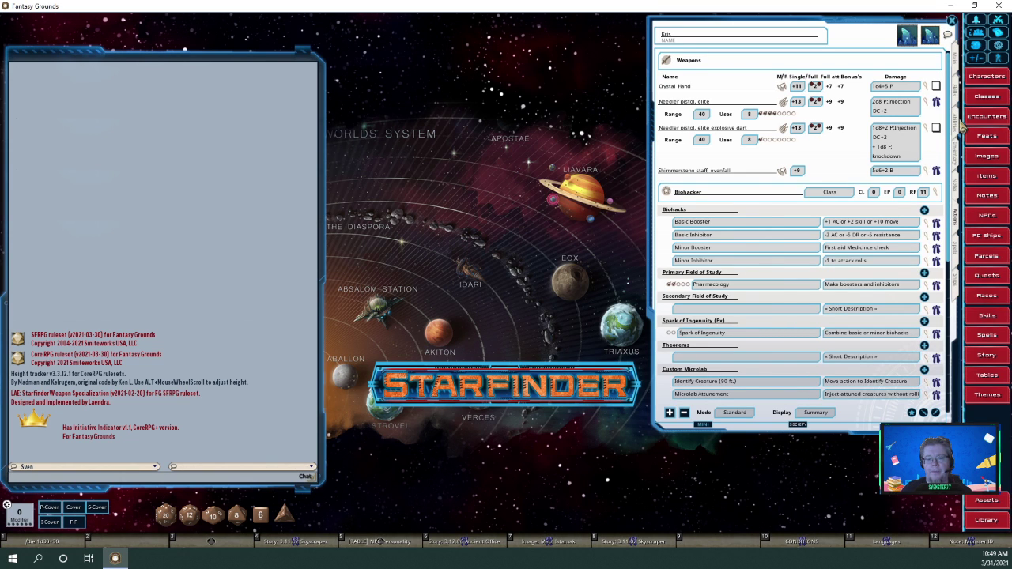
left_click(958, 124)
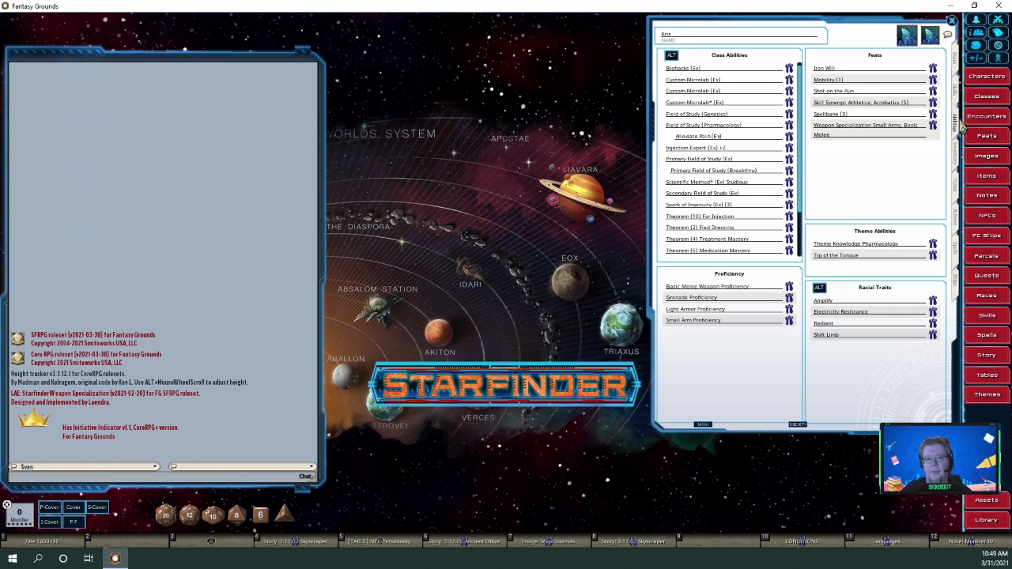
left_click(789, 71)
left_click_drag(585, 143, 464, 93)
Open the Theorem (8) Tranq Darts class ability and move its description off the character sheet
scroll(776, 181, "down", 2)
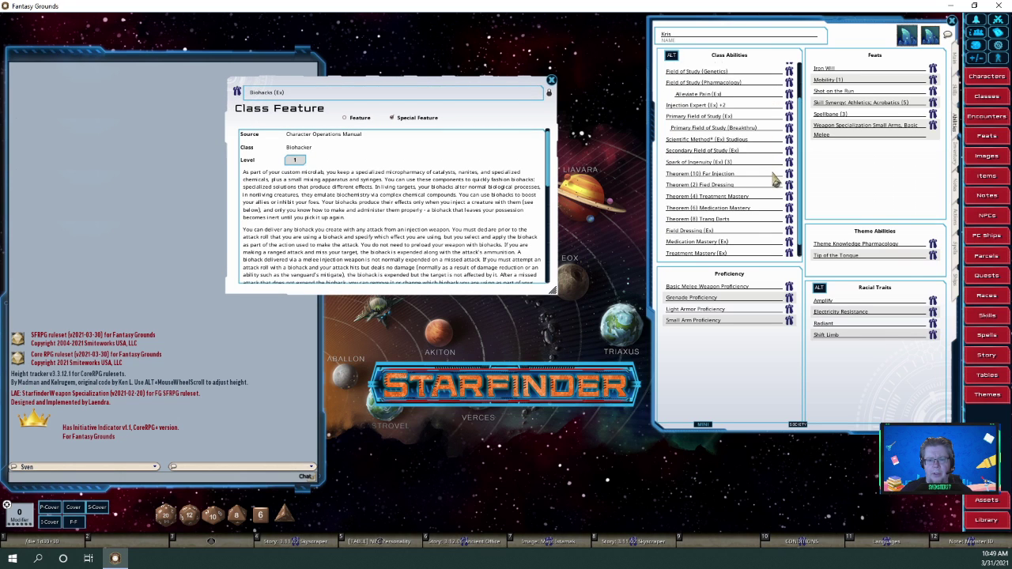
scroll(776, 181, "down", 1)
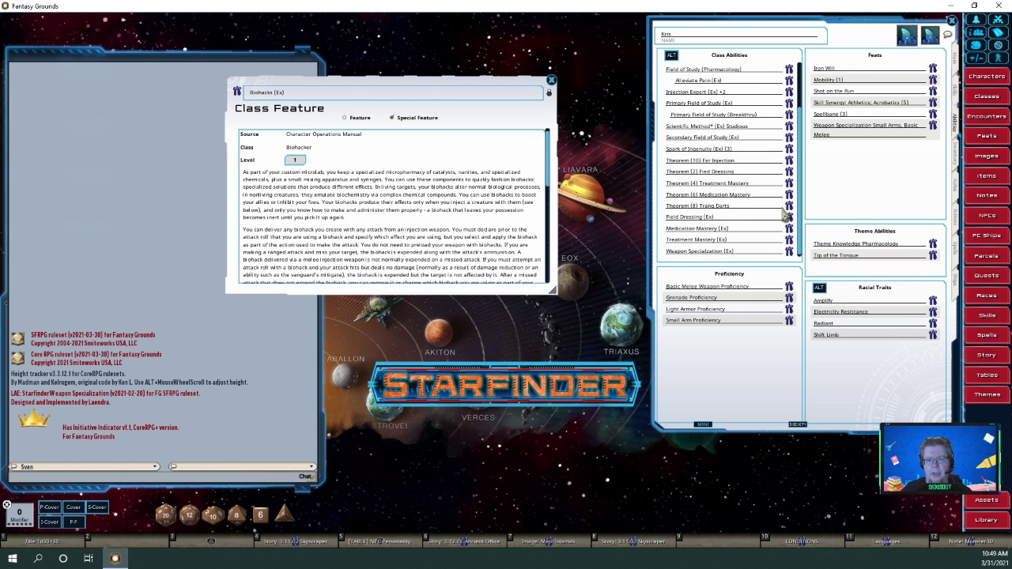
left_click(788, 205)
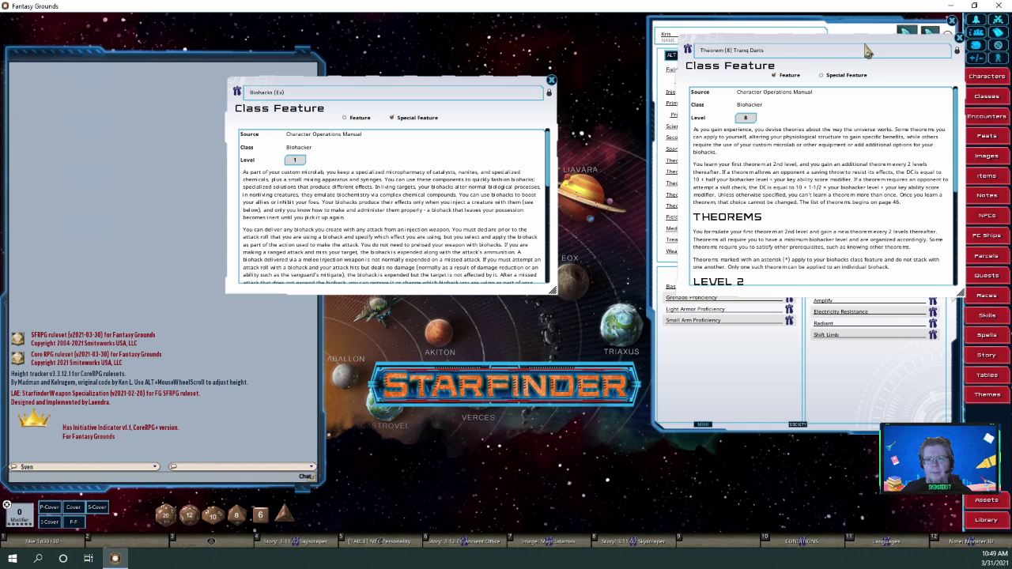
left_click_drag(866, 50, 455, 212)
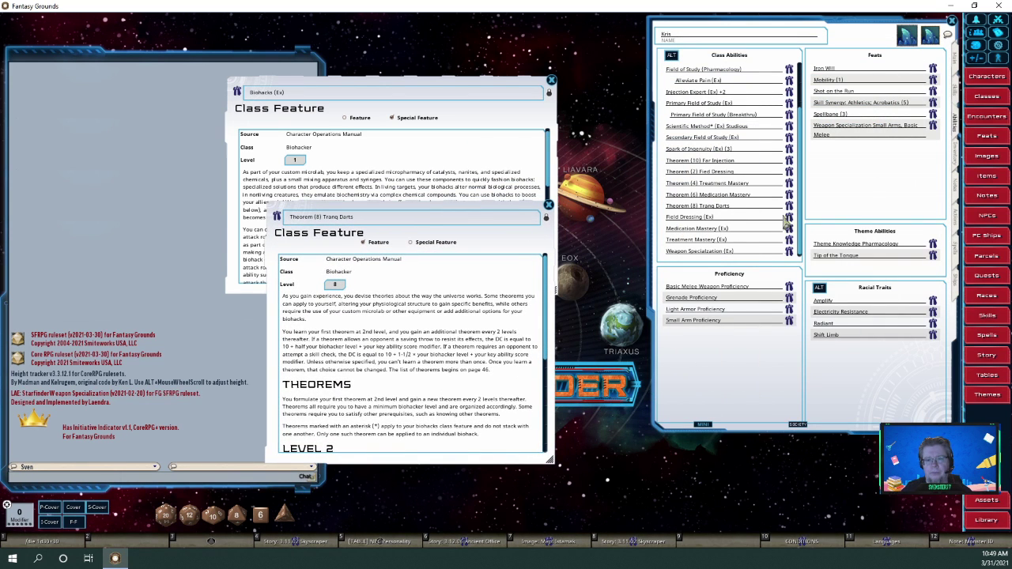
Open the Fied Dressing, Treatment Mastery, Medication Mastery and Far Injection theorem descriptions, moving Treatment Mastery clear of the abilities list
left_click(788, 172)
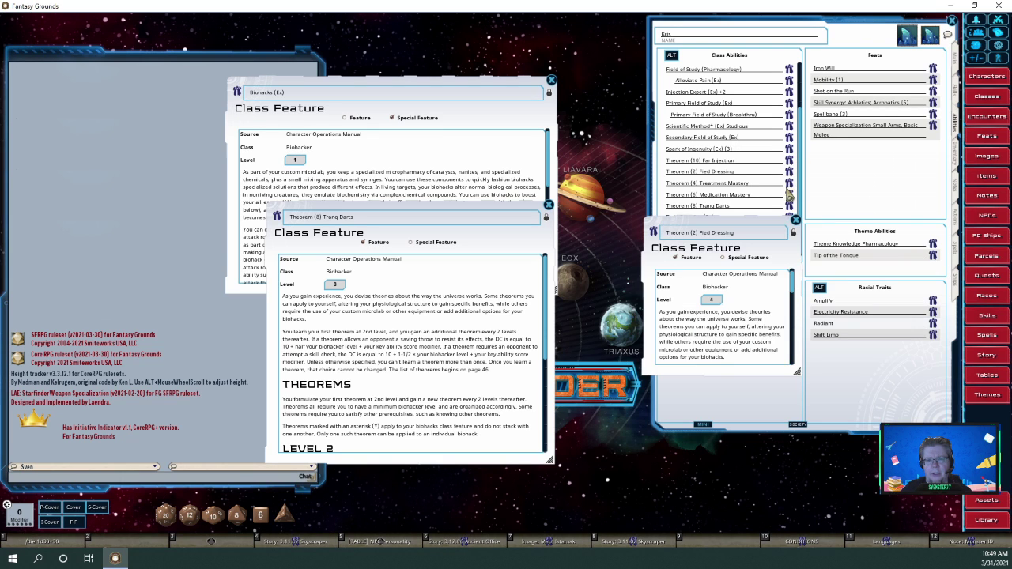
left_click(788, 184)
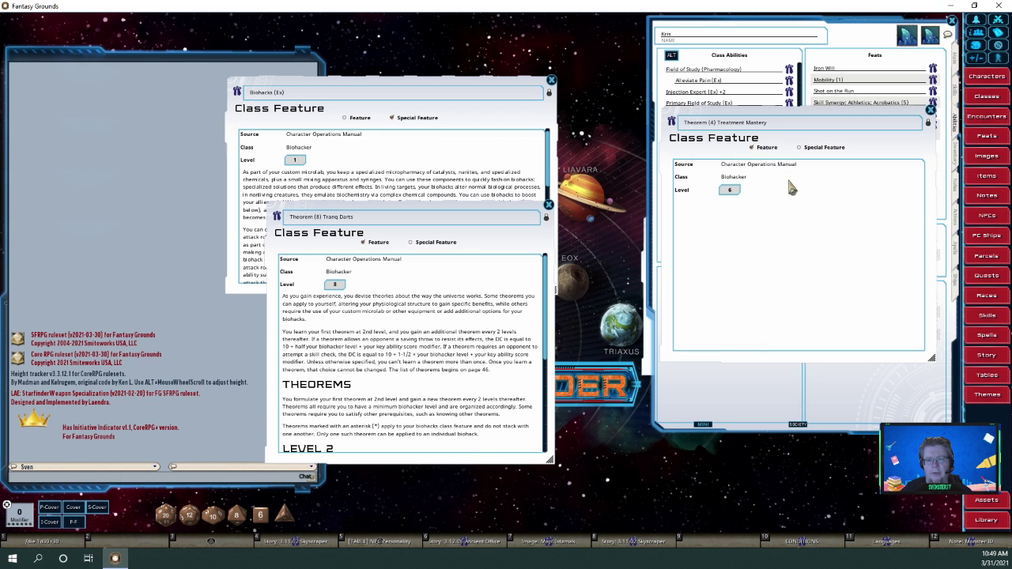
left_click_drag(827, 121, 658, 276)
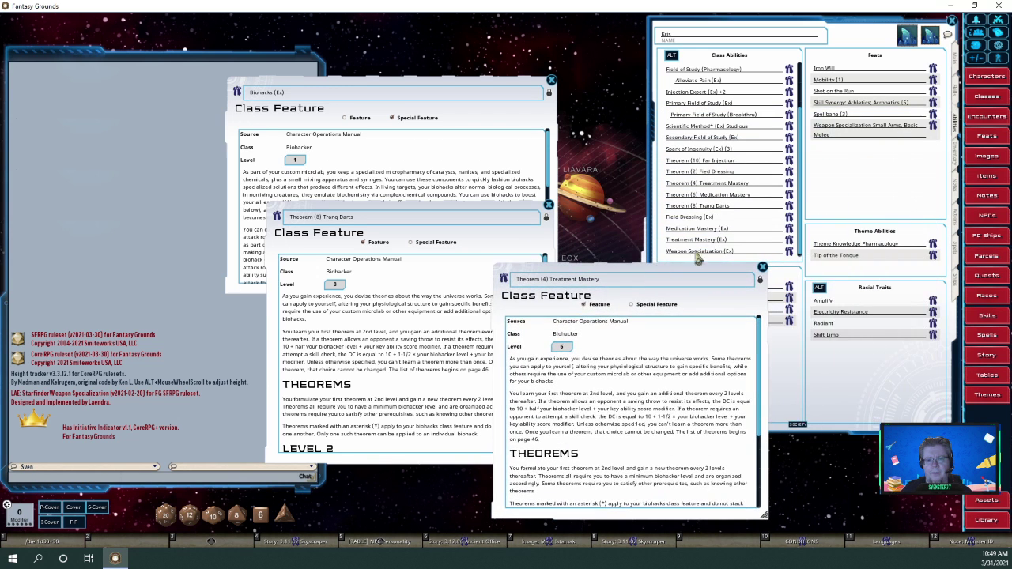
left_click(788, 194)
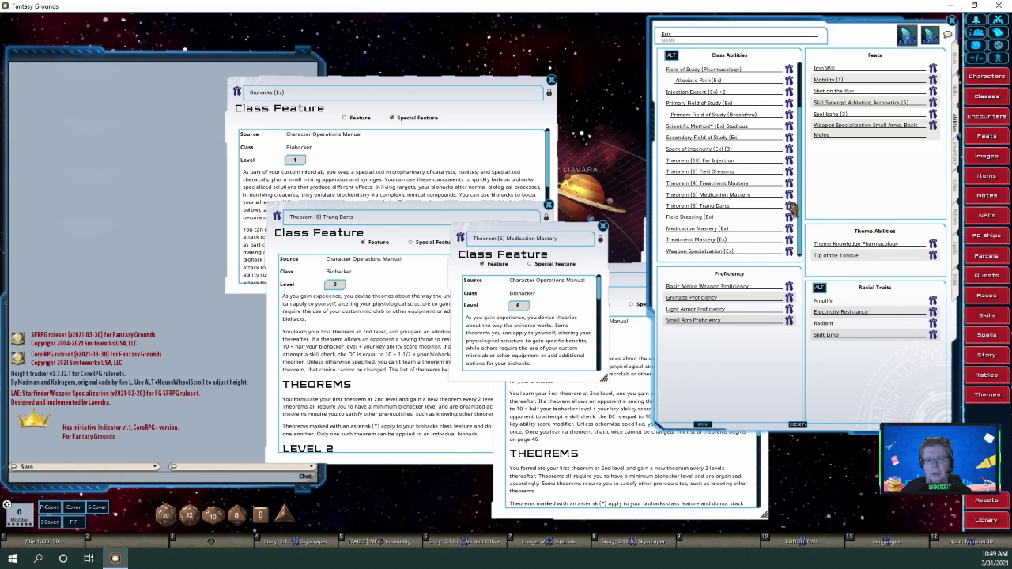
left_click(789, 160)
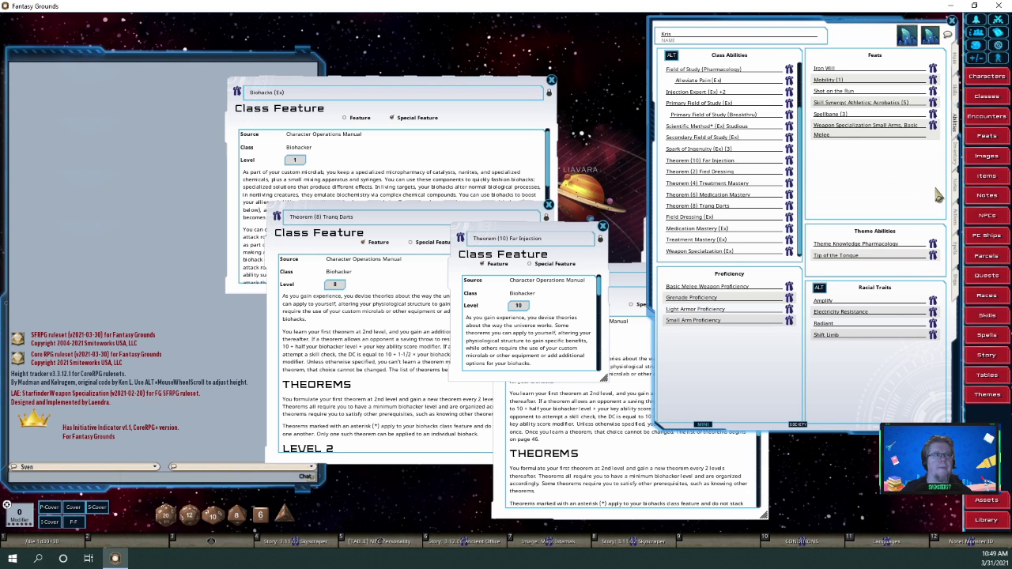
Show Kris's actions on the character sheet and move the Biohacks description clear of the other feature descriptions
left_click(956, 257)
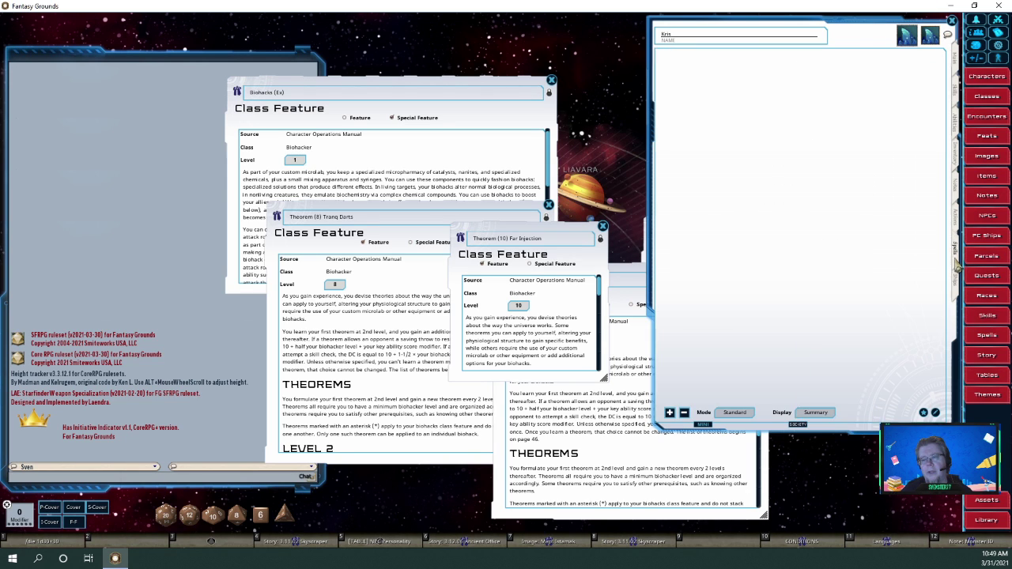
left_click(957, 190)
left_click(958, 216)
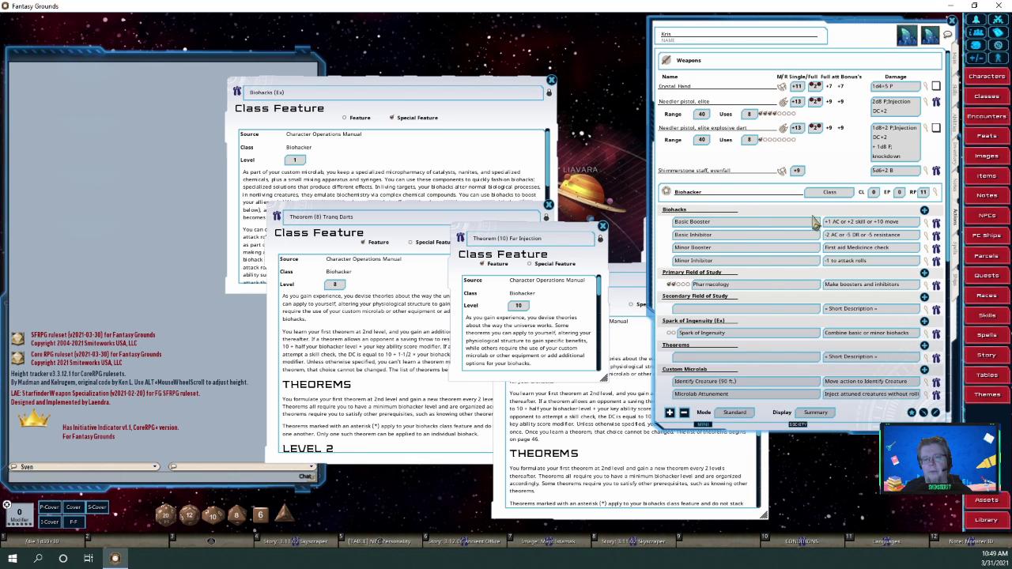
scroll(858, 211, "down", 4)
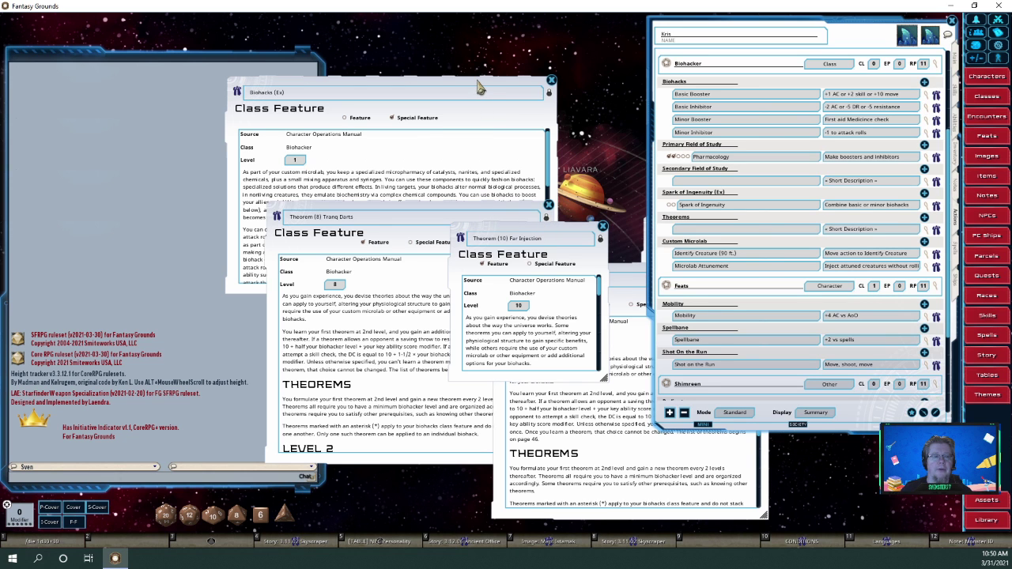
left_click_drag(478, 88, 415, 37)
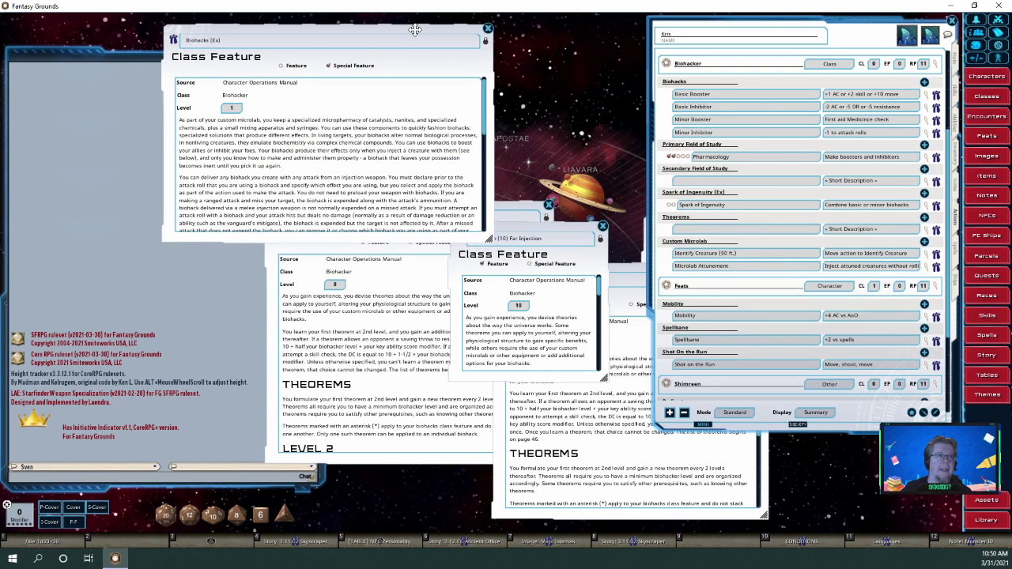
mouse_move(833, 28)
left_mouse_down()
mouse_move(747, 24)
mouse_move(850, 33)
left_mouse_up()
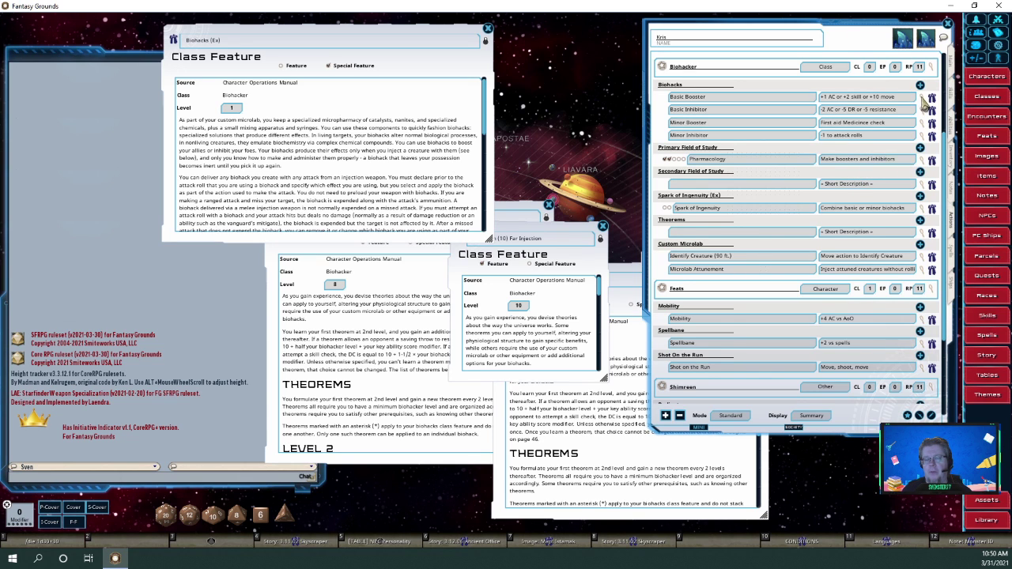
Review the weapons and the Biohacker, Feats and Shimreen ability groups among Kris's actions
scroll(865, 186, "up", 1)
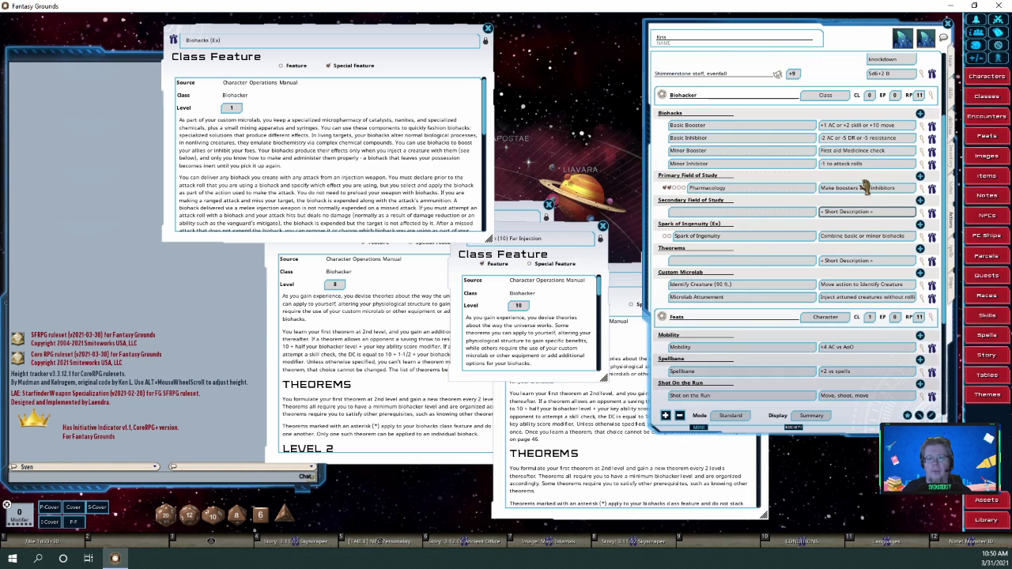
scroll(866, 186, "up", 1)
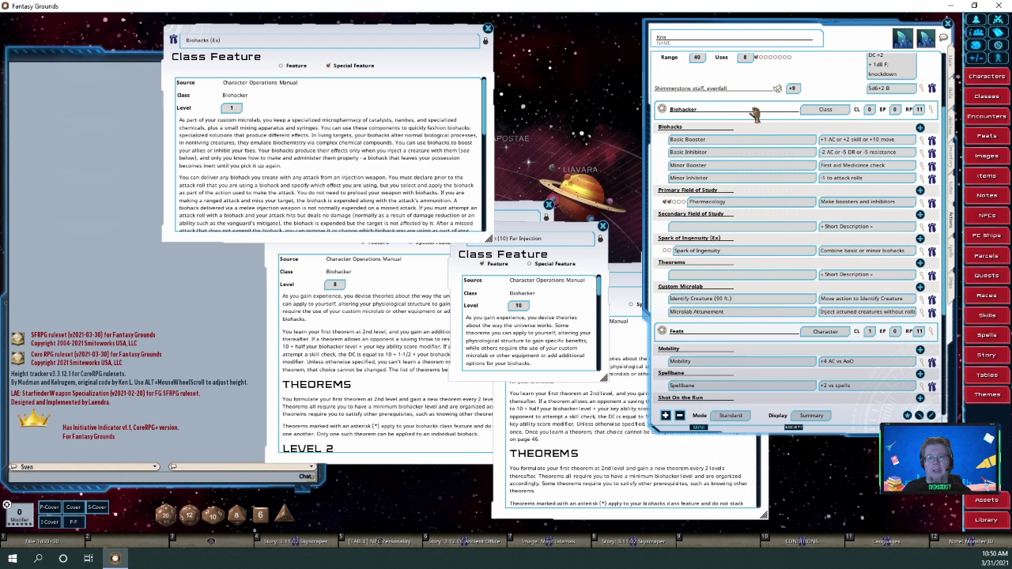
scroll(755, 113, "up", 3)
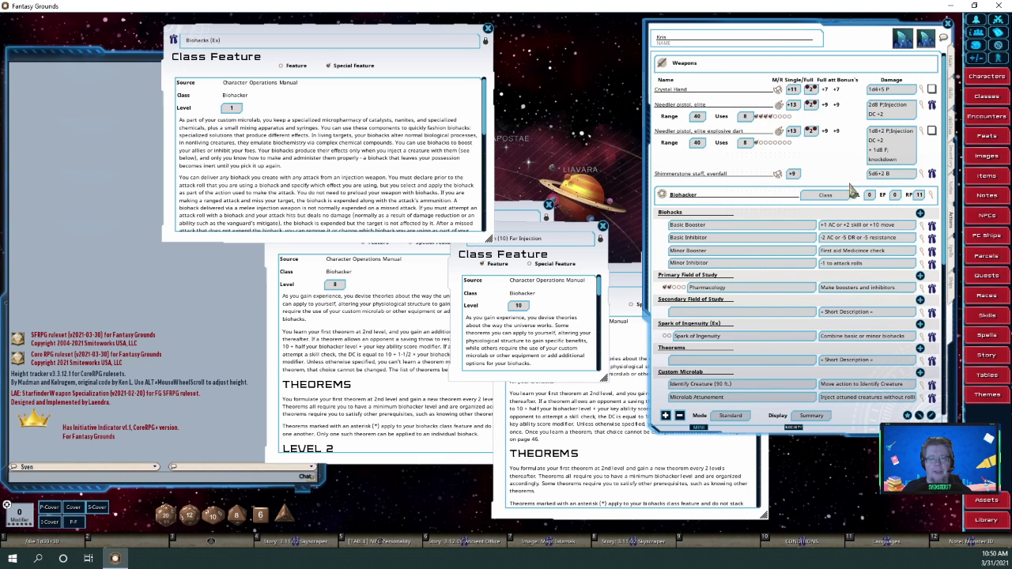
scroll(798, 198, "down", 2)
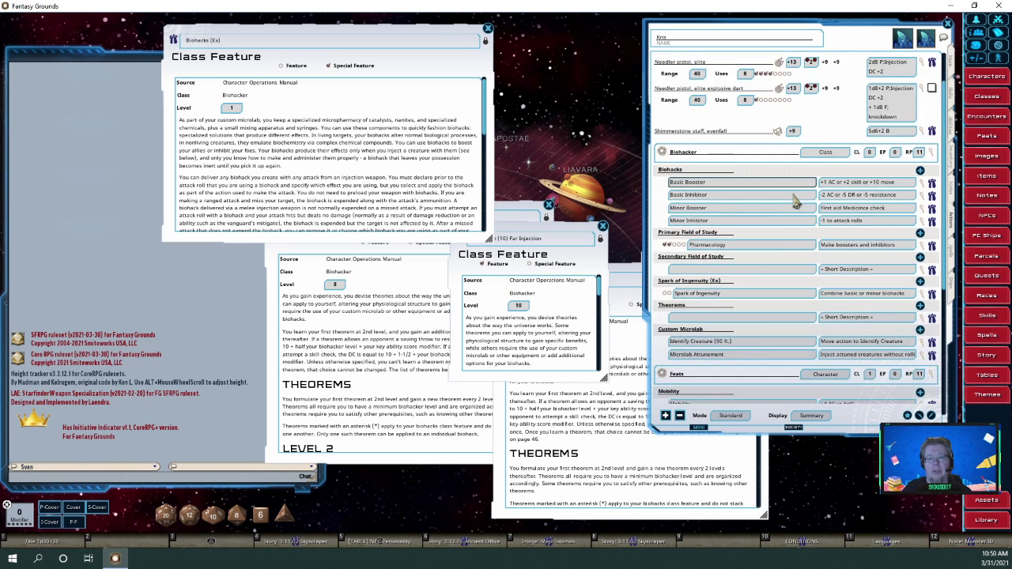
scroll(792, 175, "down", 1)
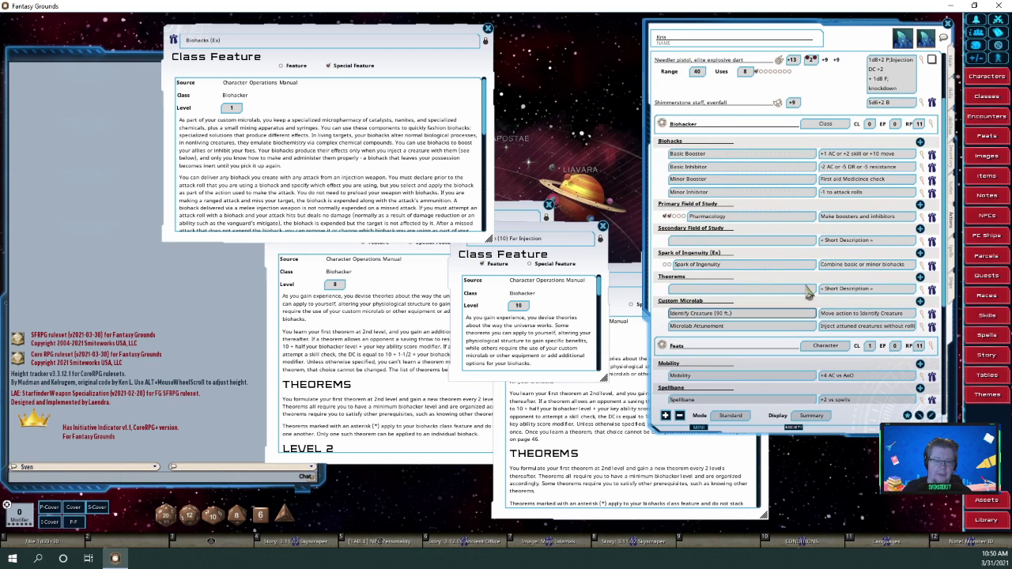
scroll(776, 335, "down", 2)
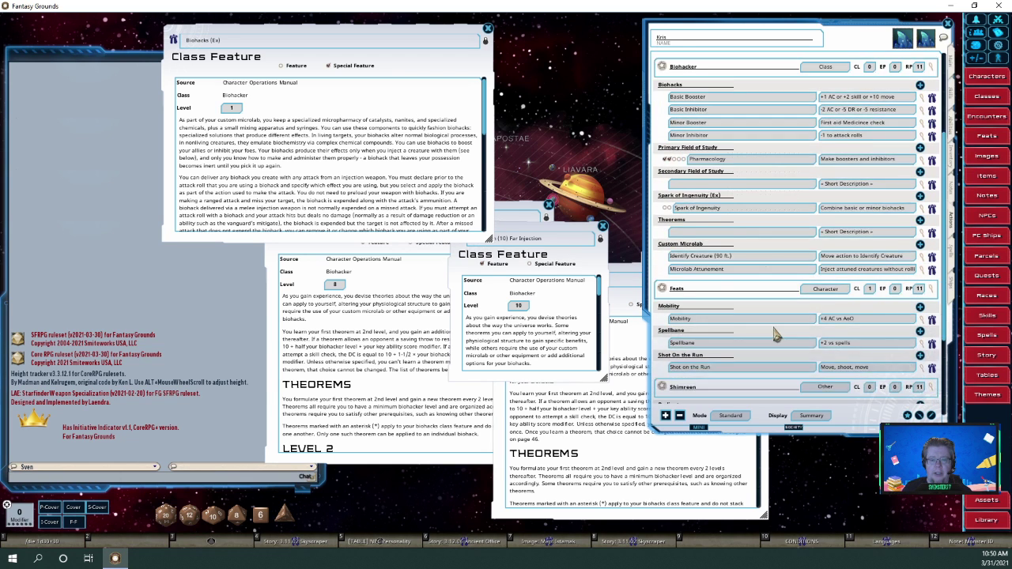
scroll(776, 336, "down", 2)
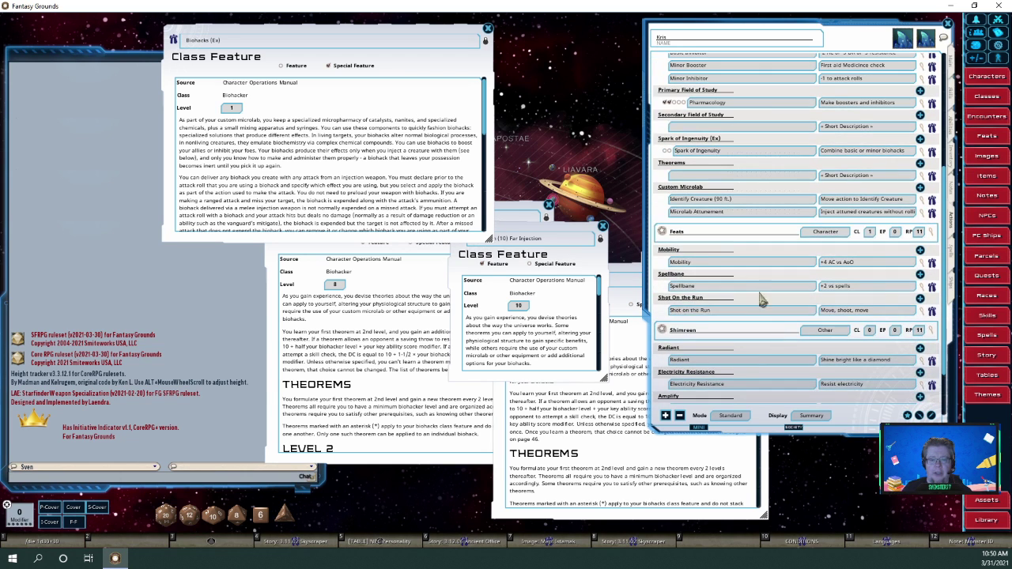
Collapse the Mobility, Spellbane and Shot On the Run groups under Feats
left_click(762, 251)
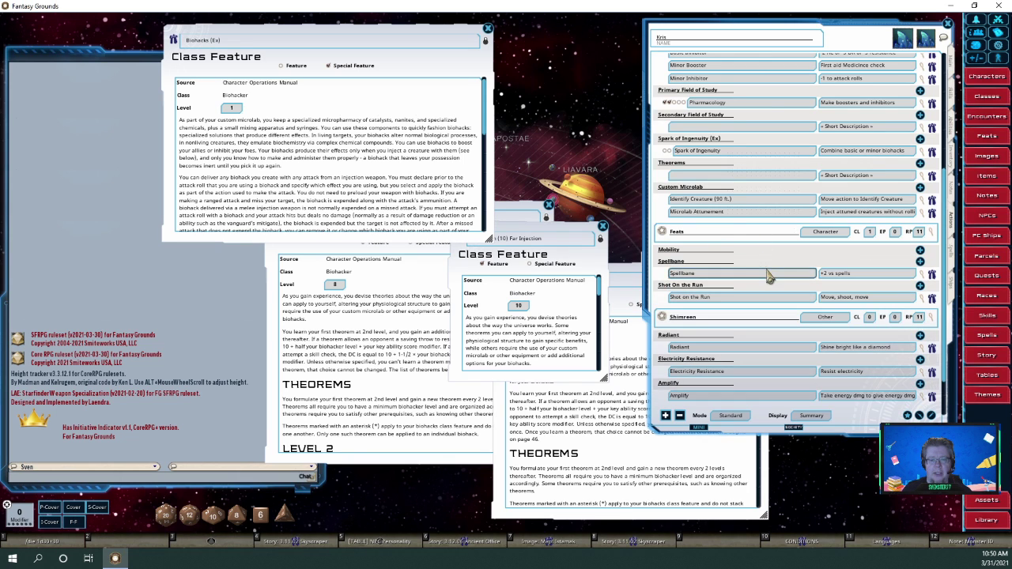
left_click(766, 262)
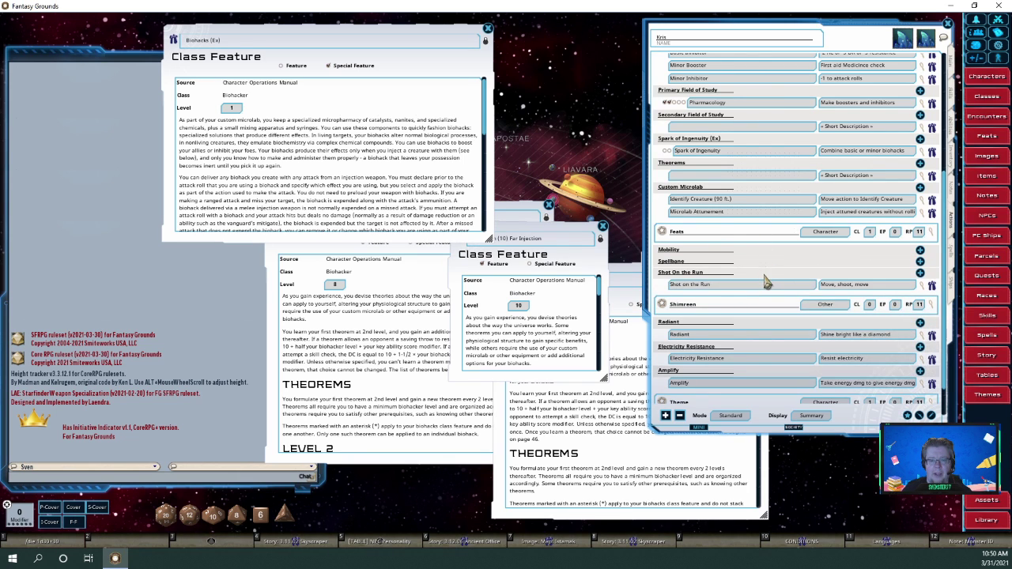
left_click(764, 275)
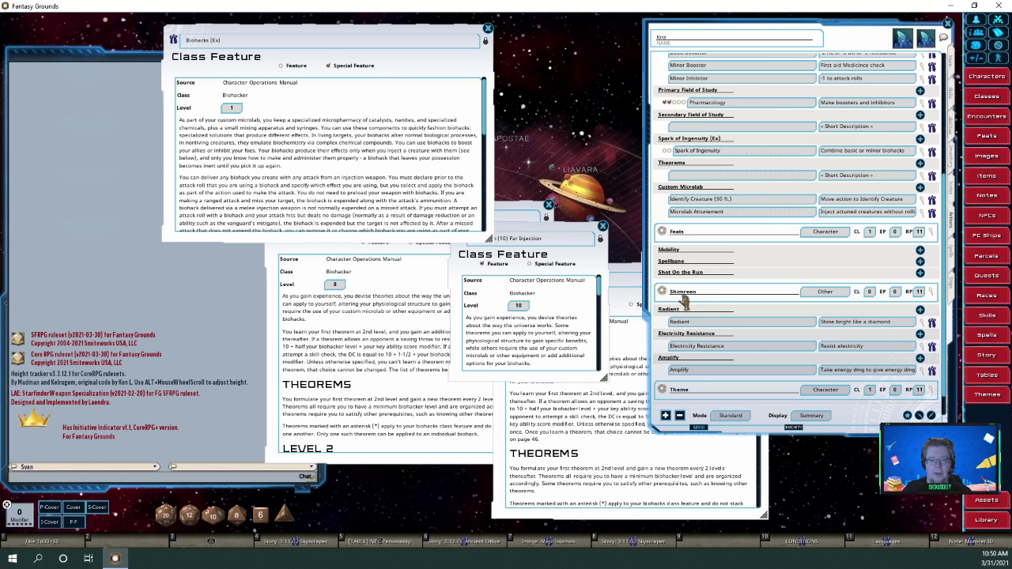
Collapse the Radiant, Electricity Resistance and Amplify groups under Shimreen
left_click(750, 309)
left_click(755, 323)
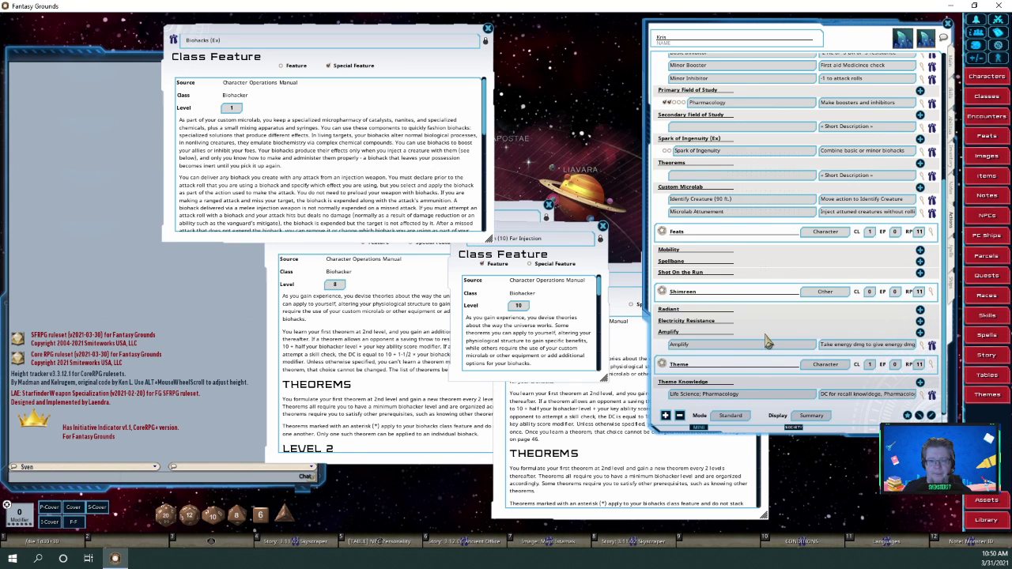
left_click(764, 335)
scroll(764, 308, "up", 2)
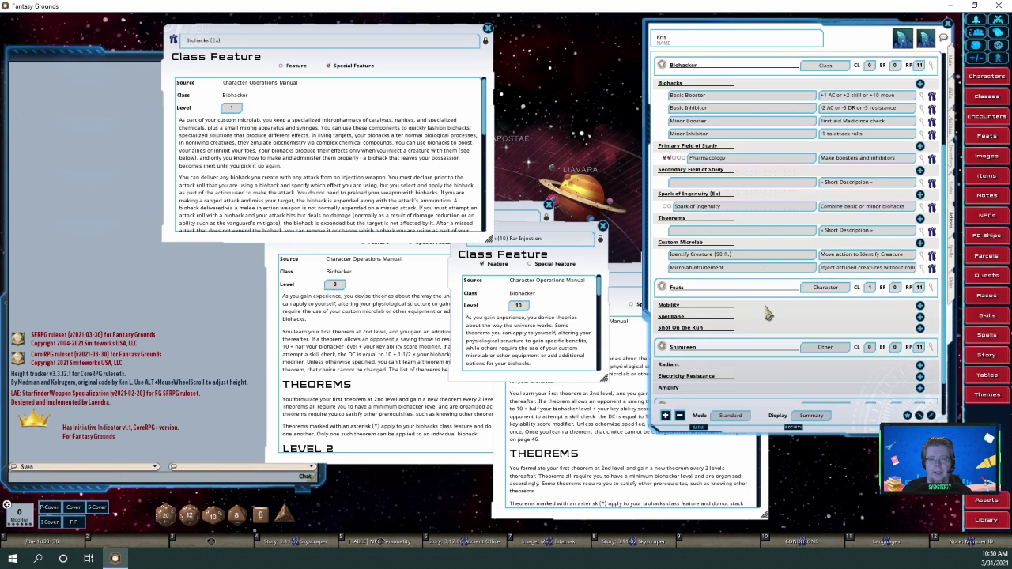
scroll(765, 314, "up", 6)
scroll(728, 245, "down", 3)
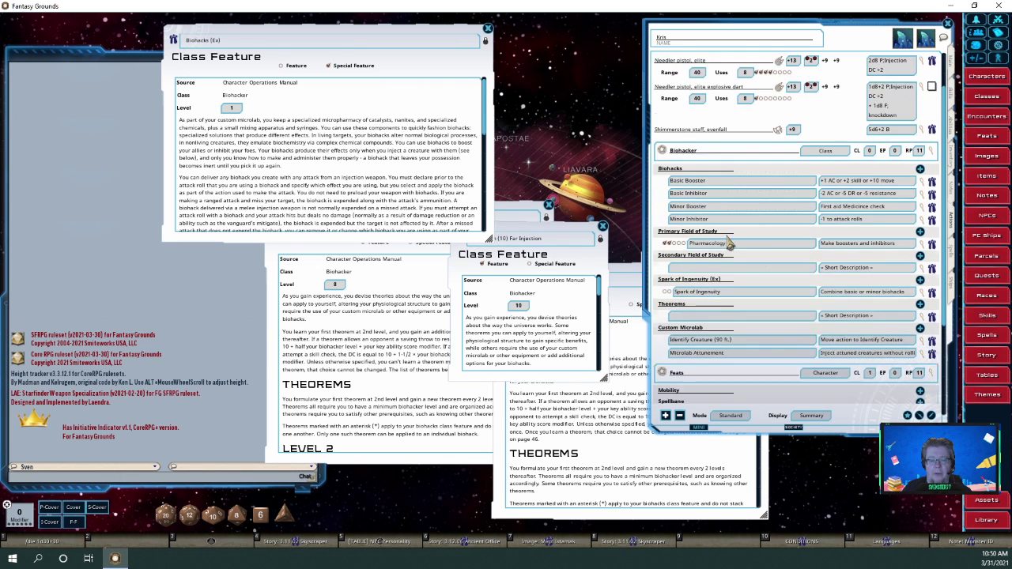
Review the effects under the Basic Booster biohack and the settings of its AC effect, leaving the entry collapsed
scroll(729, 245, "down", 1)
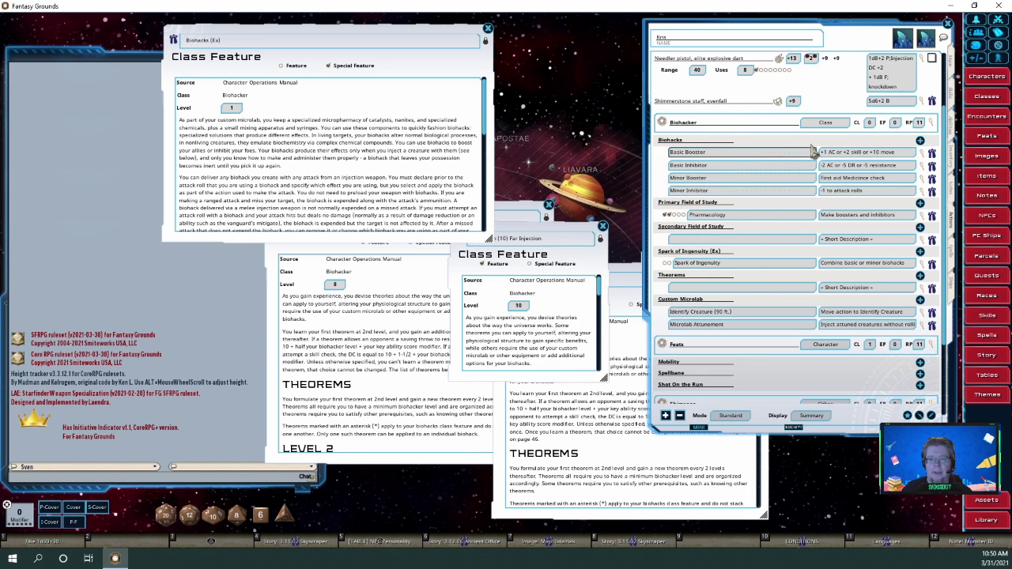
left_click(924, 155)
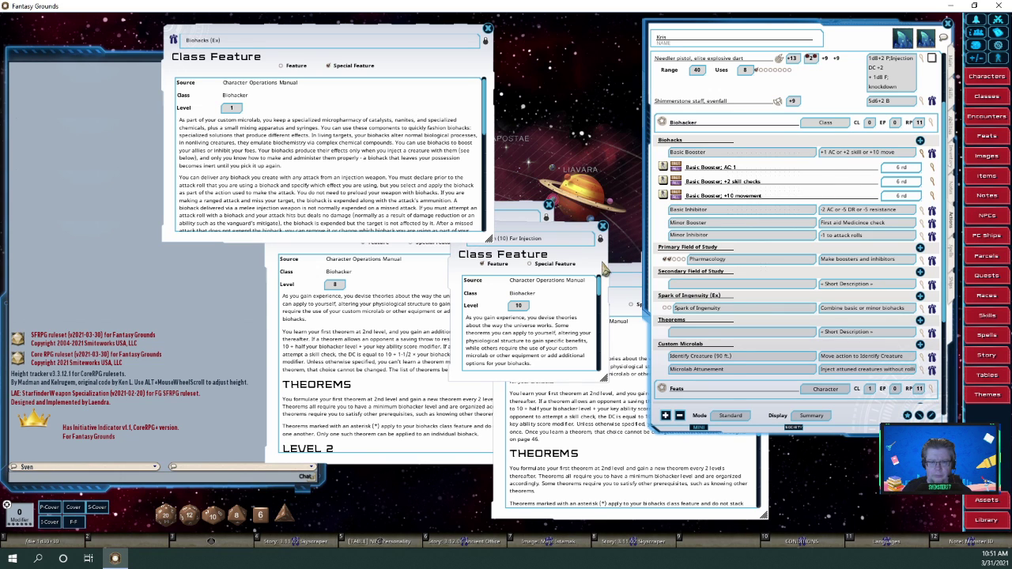
left_click(933, 168)
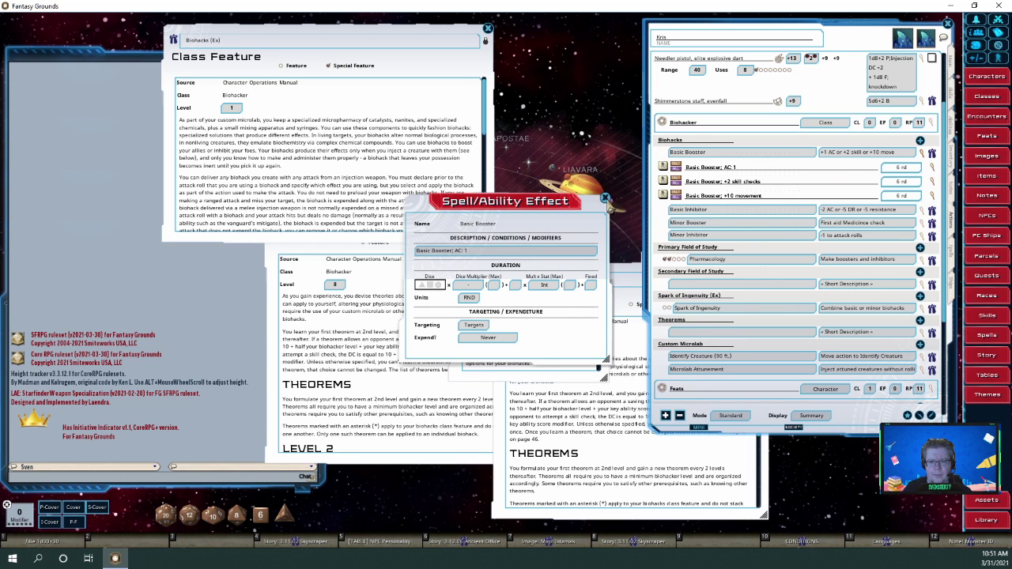
left_click(605, 198)
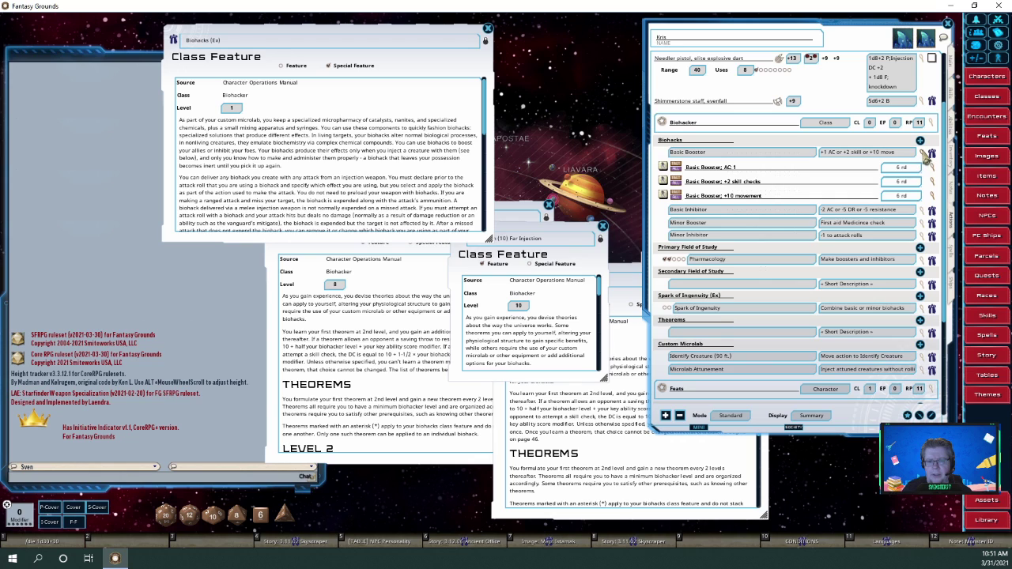
left_click(920, 155)
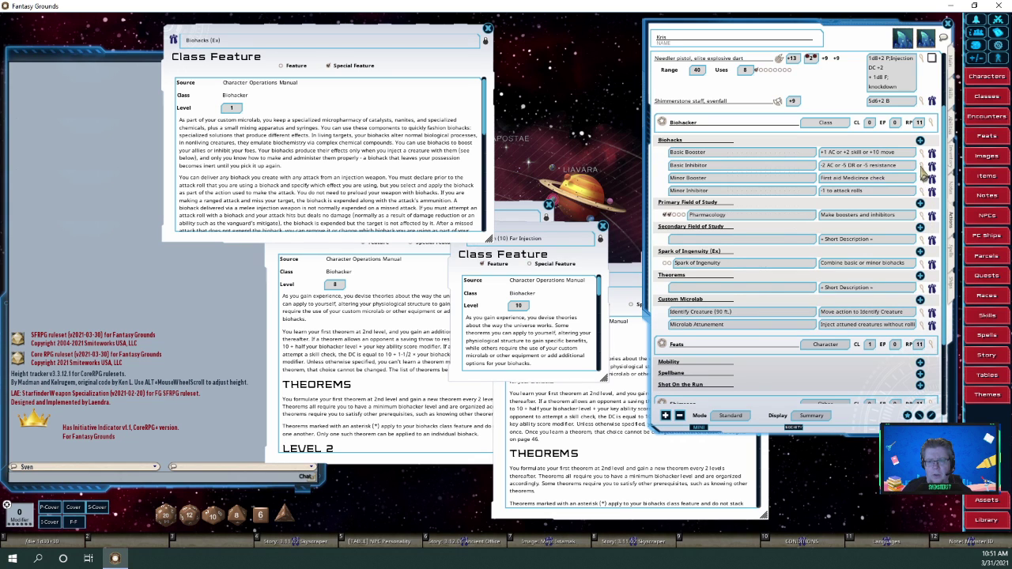
Examine the effects under the Basic Inhibitor biohack and the duration settings of its AC penalty effect
left_click(923, 166)
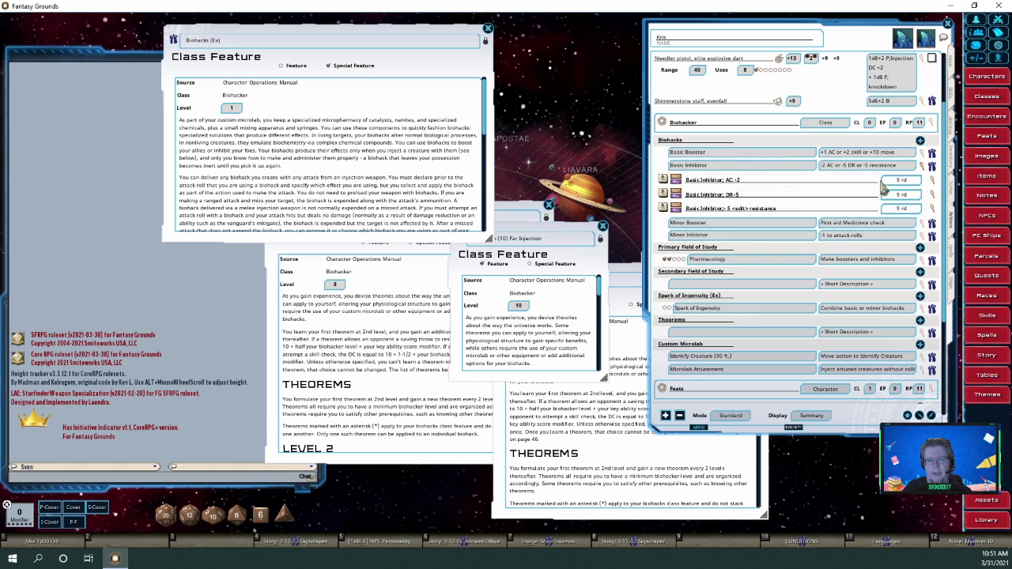
left_click(934, 182)
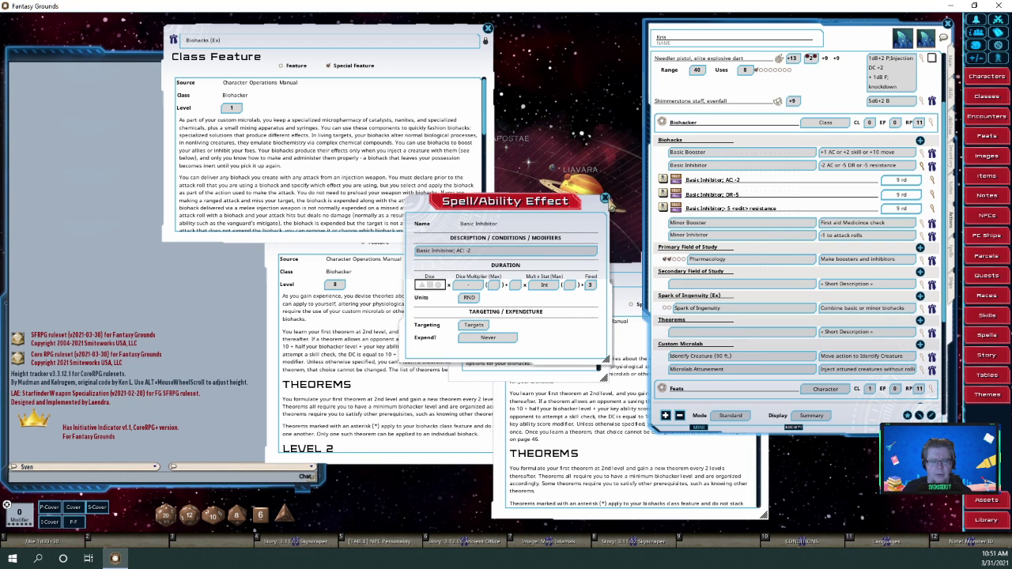
left_click(604, 198)
Read through the Biohacks class feature description down to its linked booster and inhibitor entries
scroll(355, 154, "down", 2)
scroll(353, 154, "down", 2)
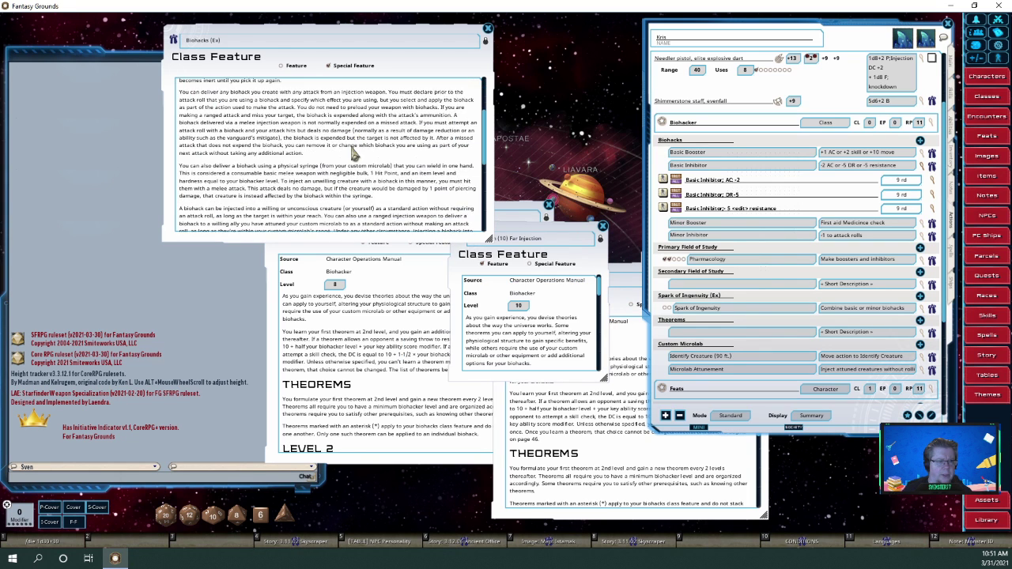
scroll(374, 159, "down", 2)
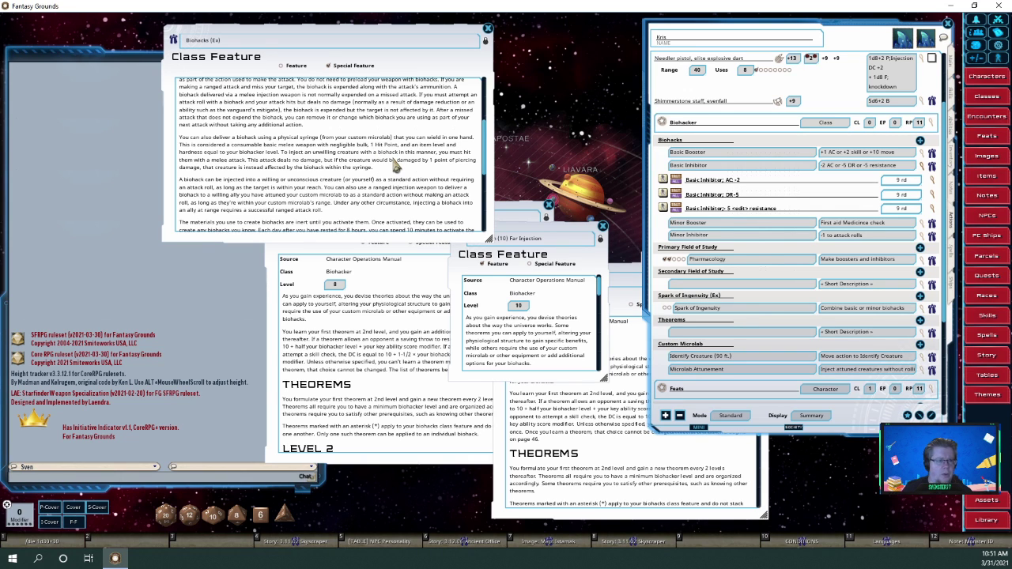
scroll(395, 163, "down", 1)
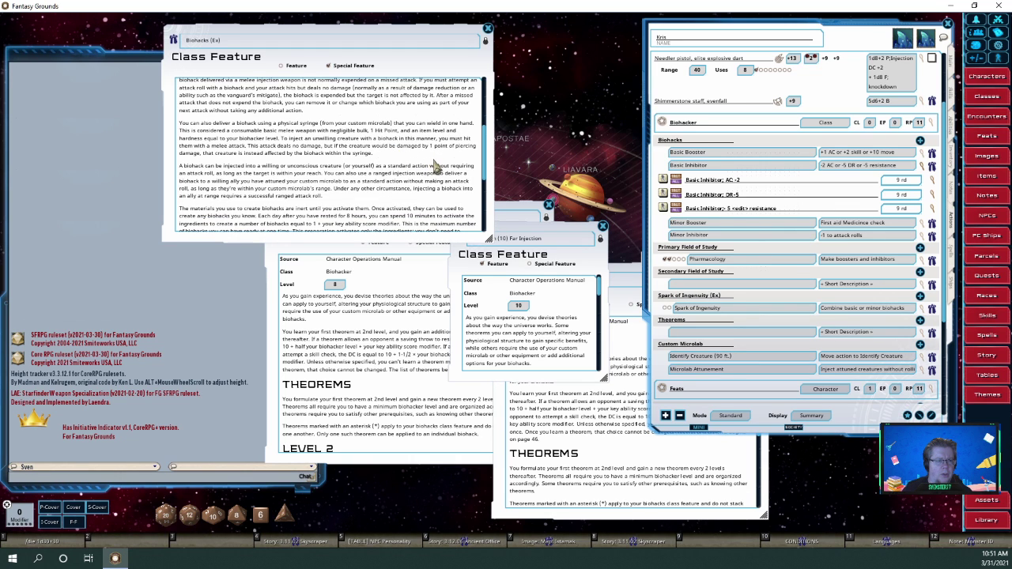
scroll(435, 166, "down", 2)
scroll(431, 162, "up", 7)
scroll(411, 153, "up", 4)
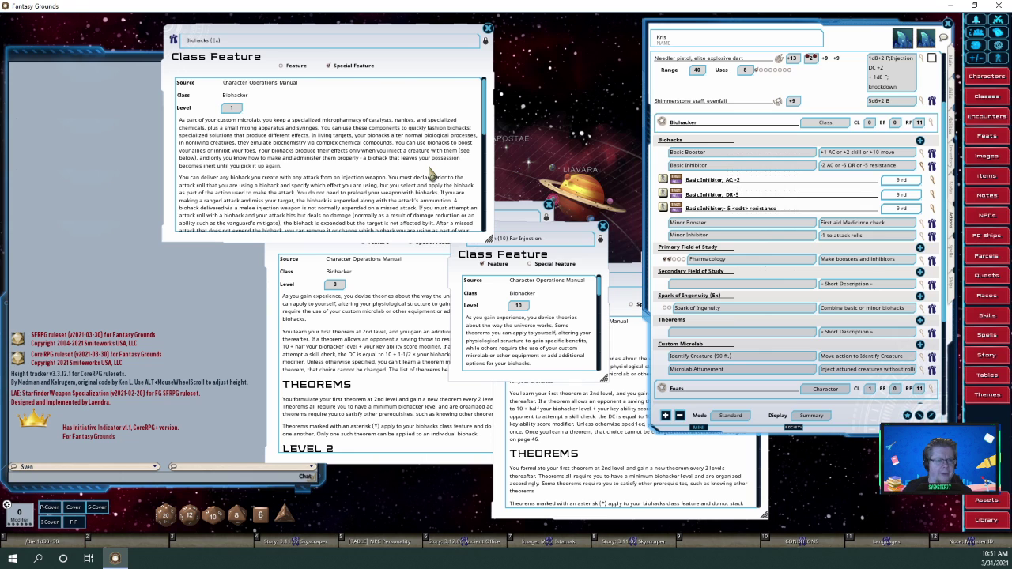
scroll(431, 174, "down", 3)
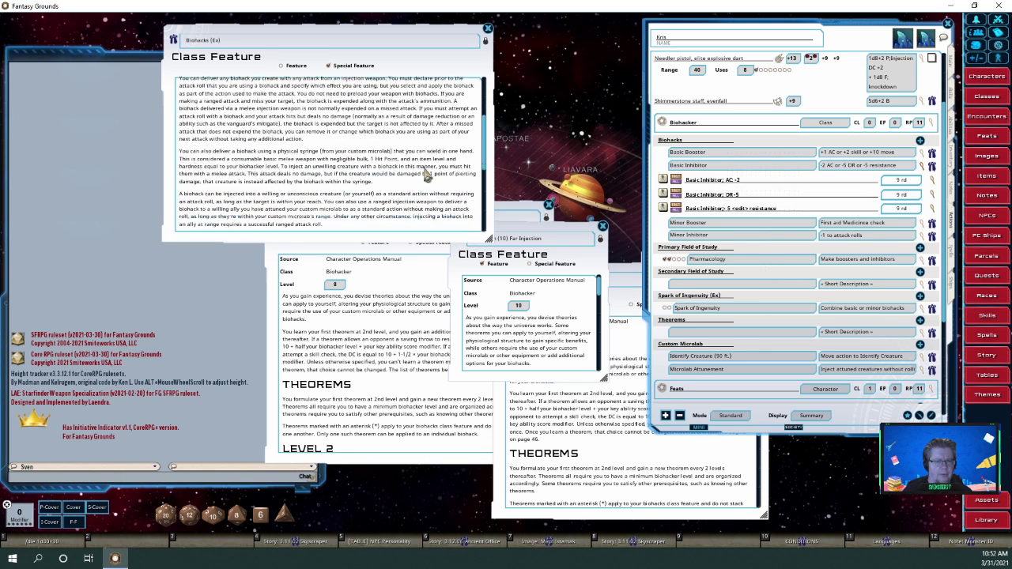
scroll(425, 175, "down", 3)
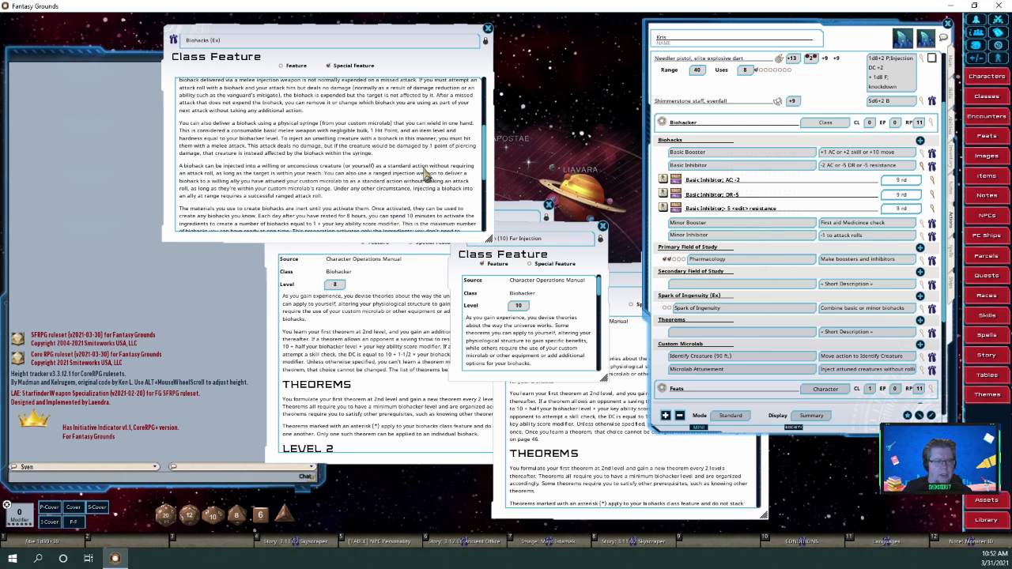
scroll(427, 174, "down", 1)
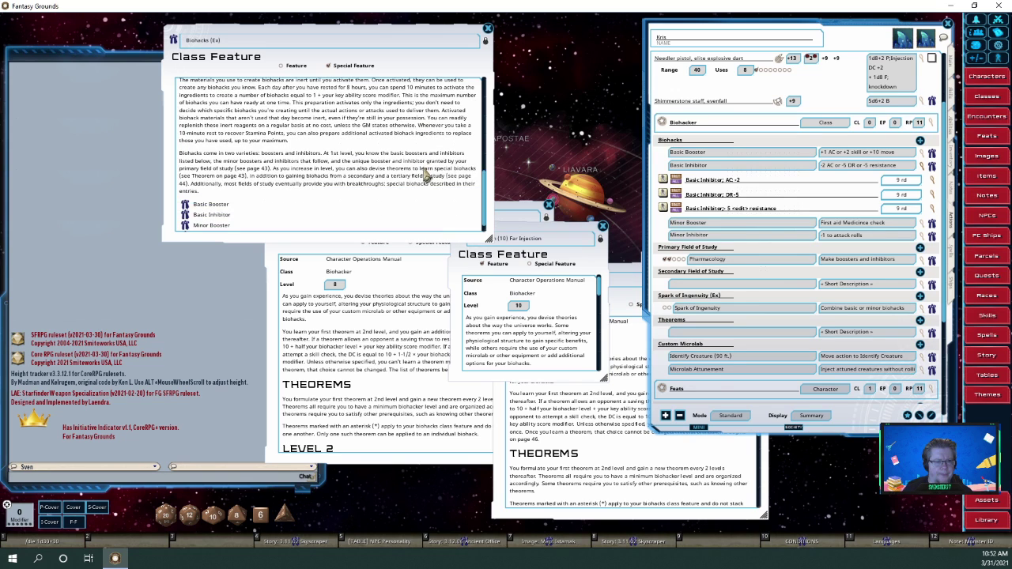
scroll(427, 175, "down", 1)
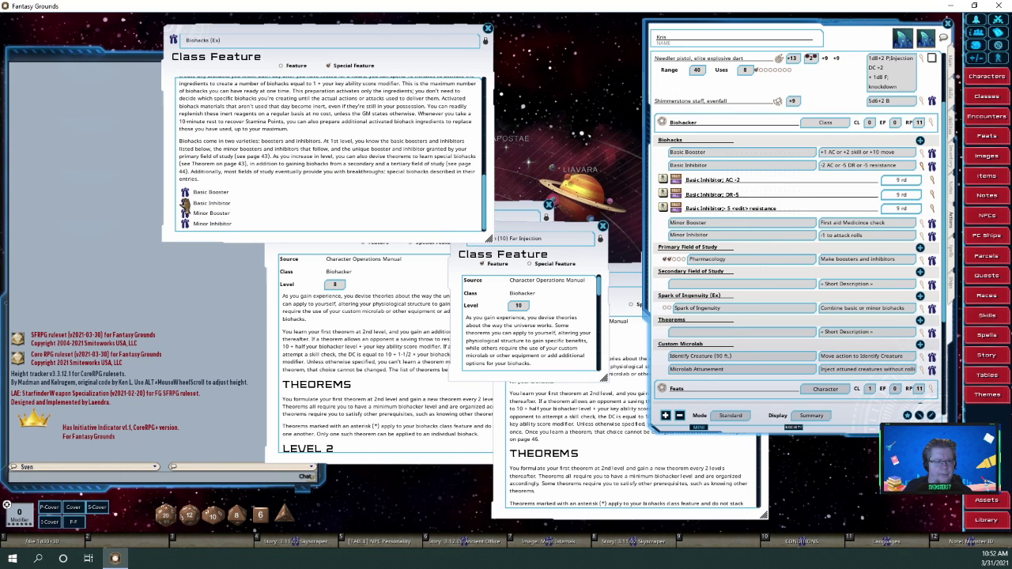
Check the linked Basic Inhibitor description, then close it with the Biohacks description and collapse the Basic Inhibitor effects
left_click(184, 203)
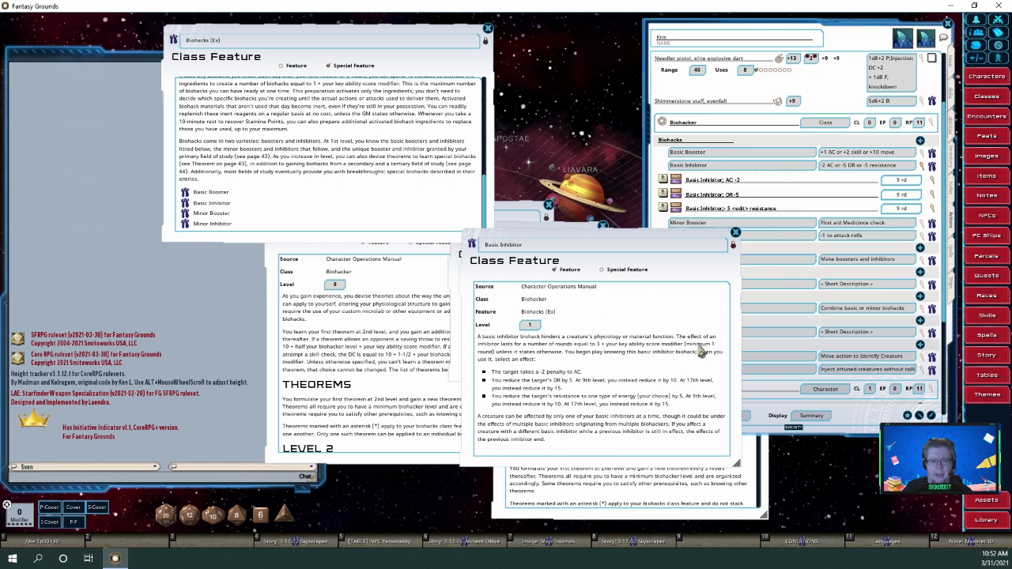
left_click(736, 233)
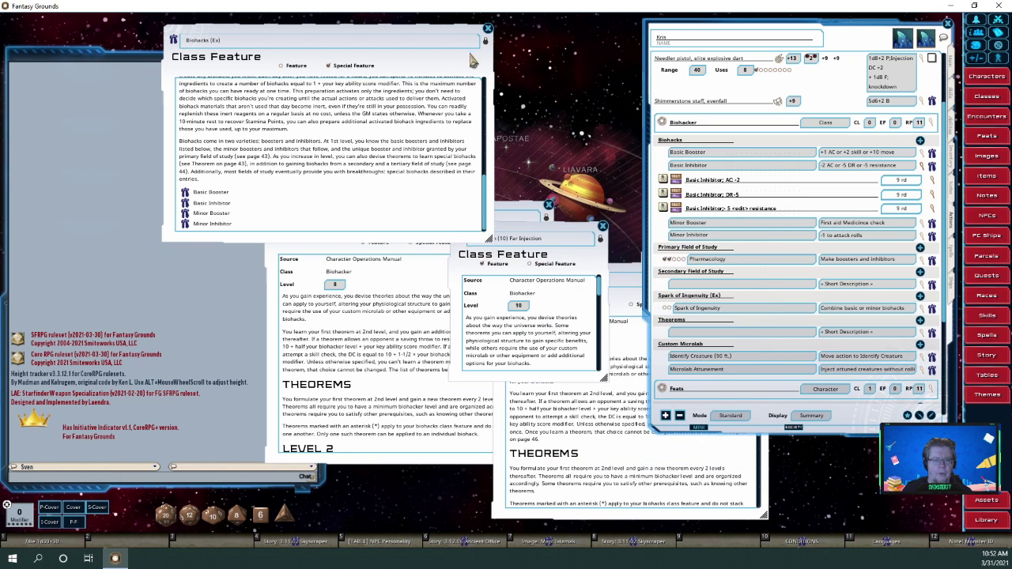
left_click(487, 28)
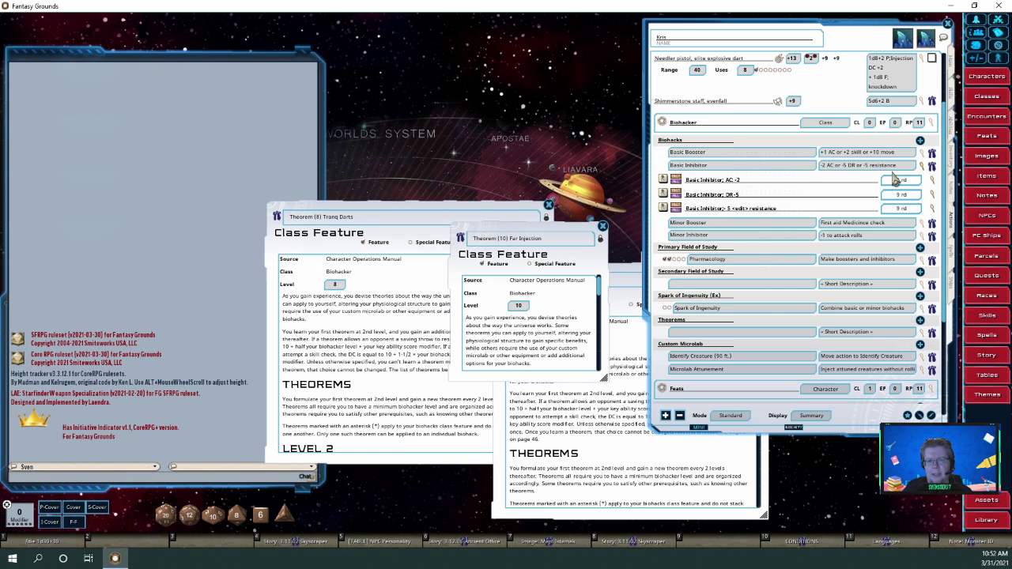
left_click(922, 168)
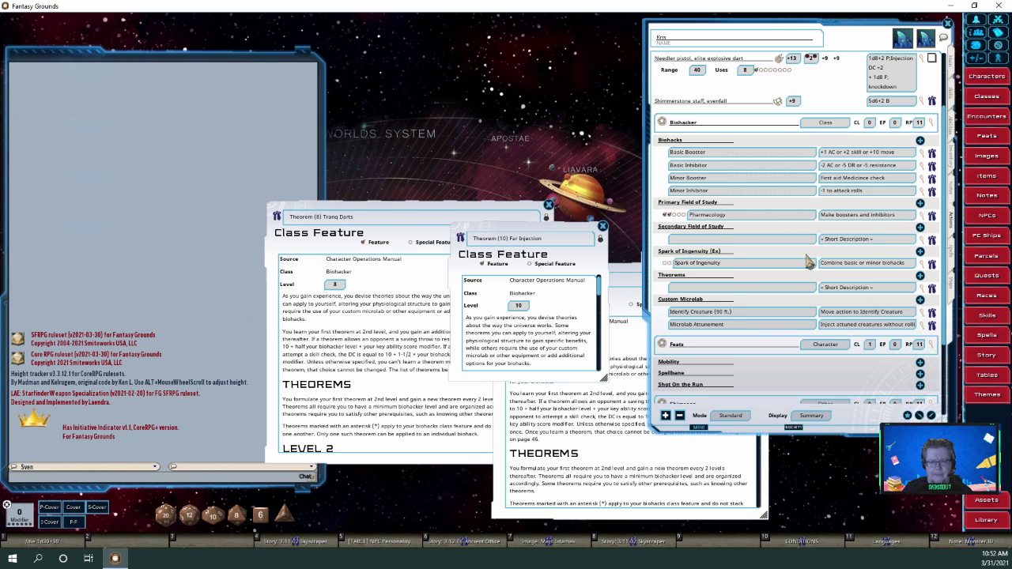
Move the Tranq Darts theorem description clear of the other theorem windows and review the Minor Booster and Minor Inhibitor actions
left_click_drag(489, 204, 395, 74)
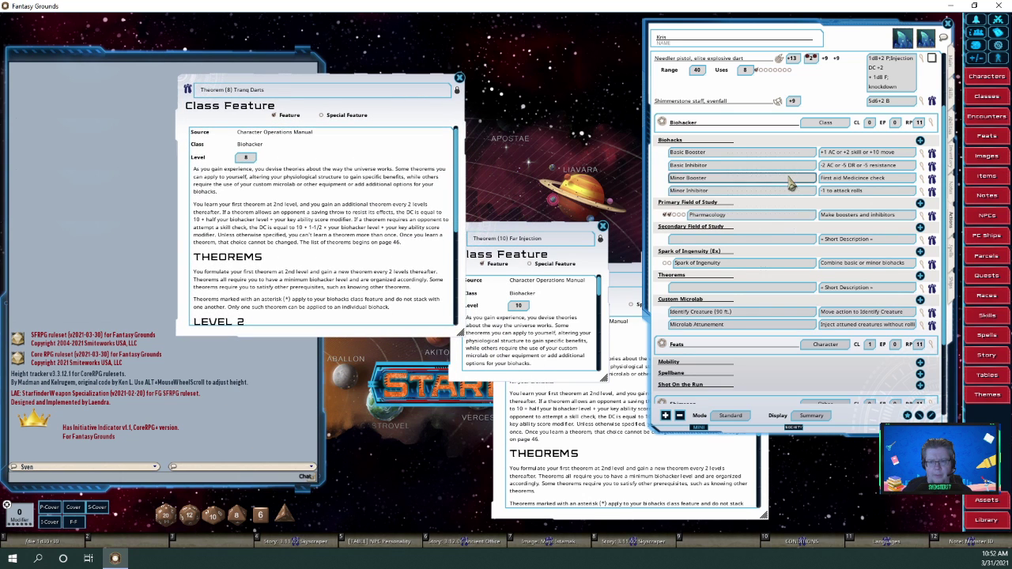
left_click(922, 180)
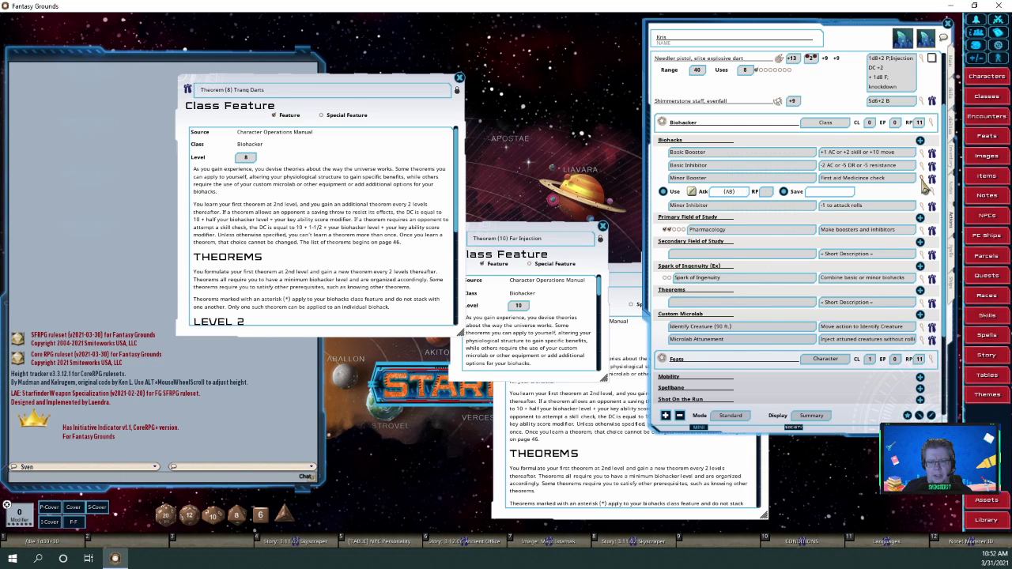
left_click(924, 183)
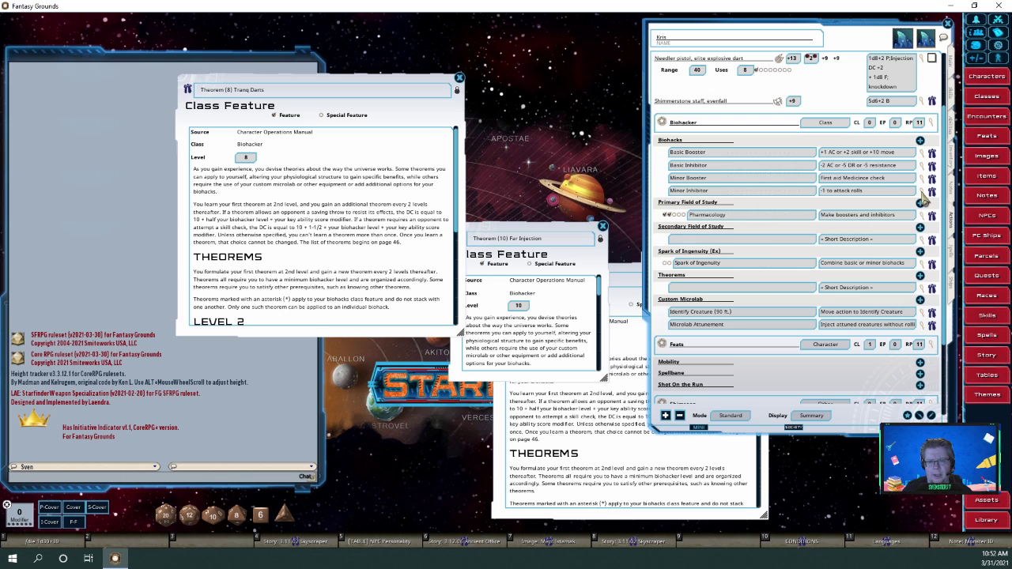
left_click(922, 193)
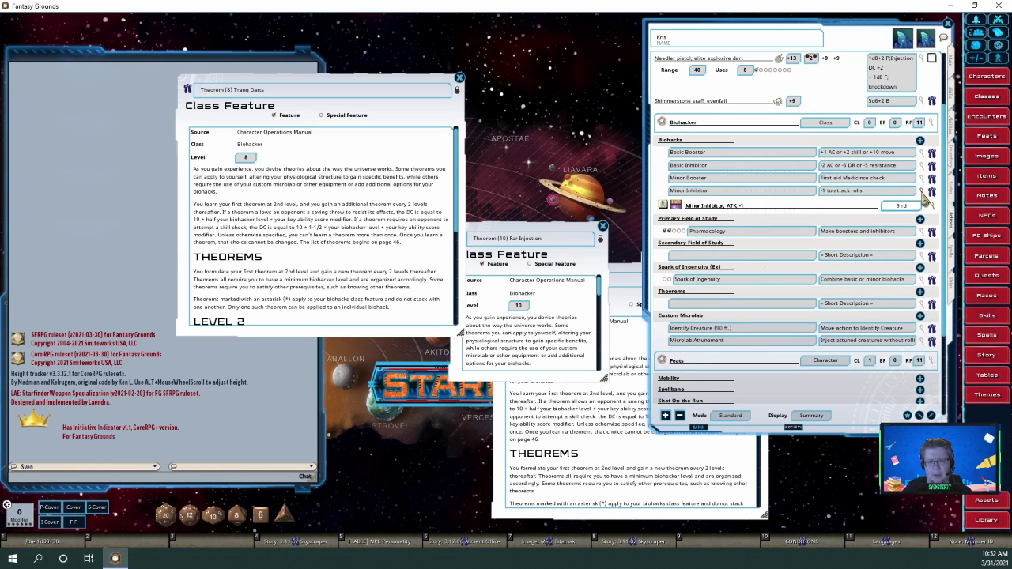
left_click(923, 200)
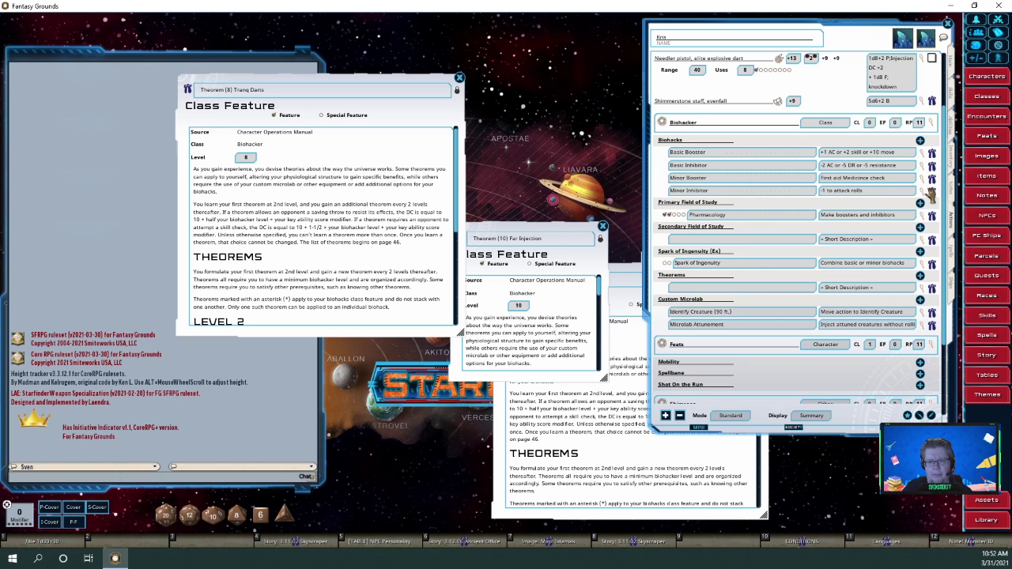
Read the Minor Inhibitor feature description, then close it and the Far Injection theorem description
left_click(931, 193)
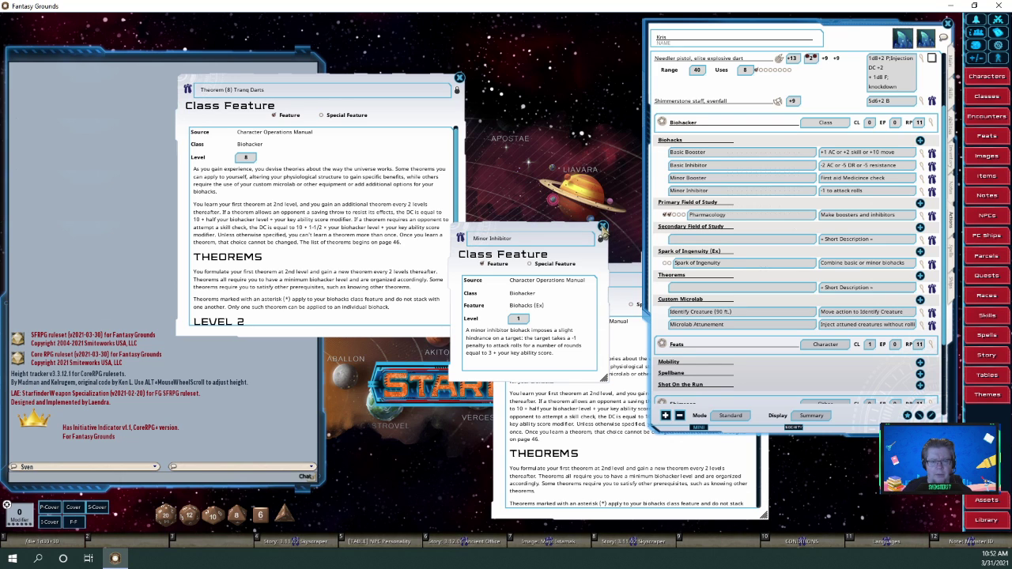
left_click(603, 227)
left_click(602, 227)
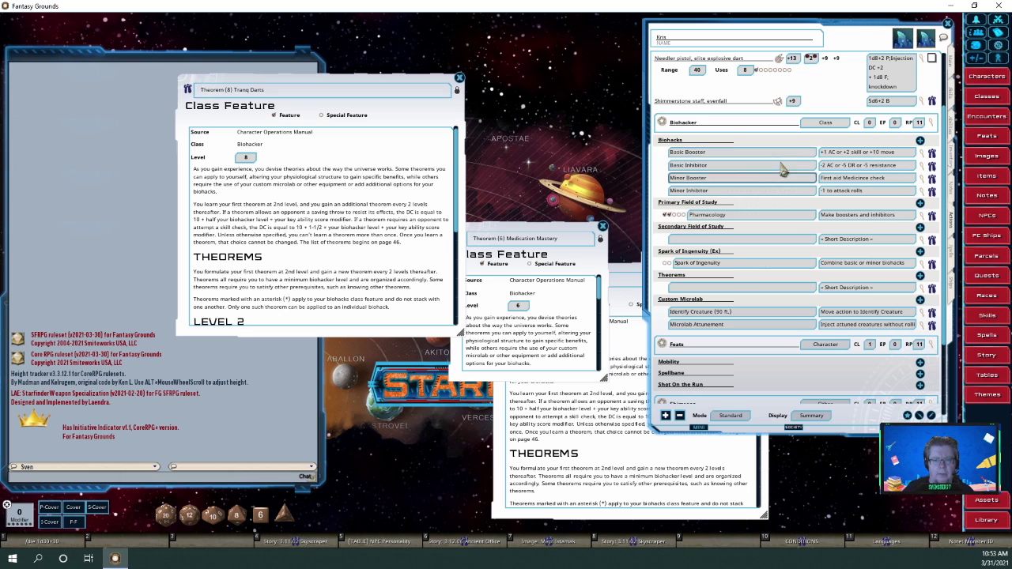
Collapse the Biohacks group and review the booster and inhibitor actions under Pharmacology in the Primary Field of Study
left_click(820, 143)
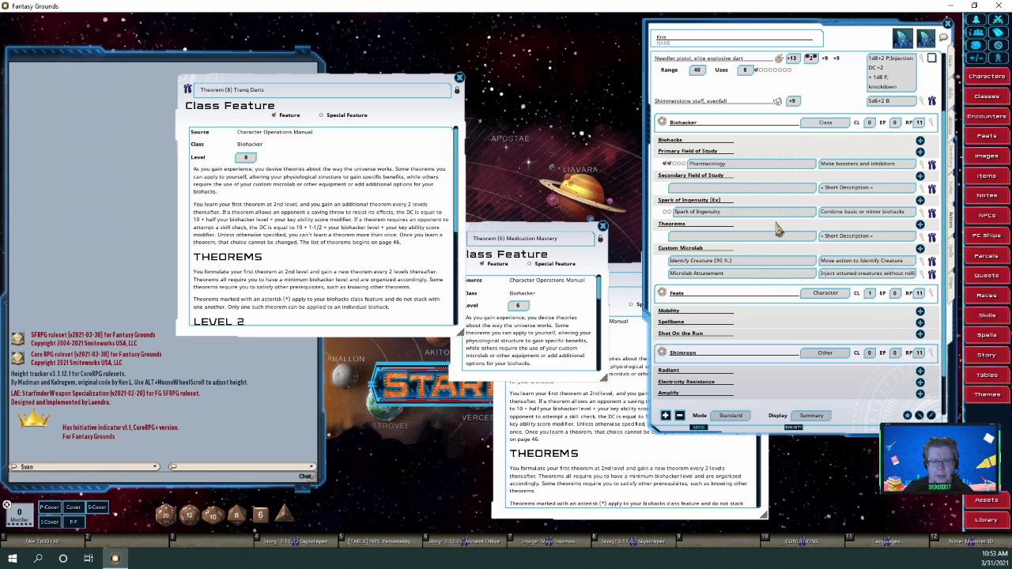
left_click(779, 154)
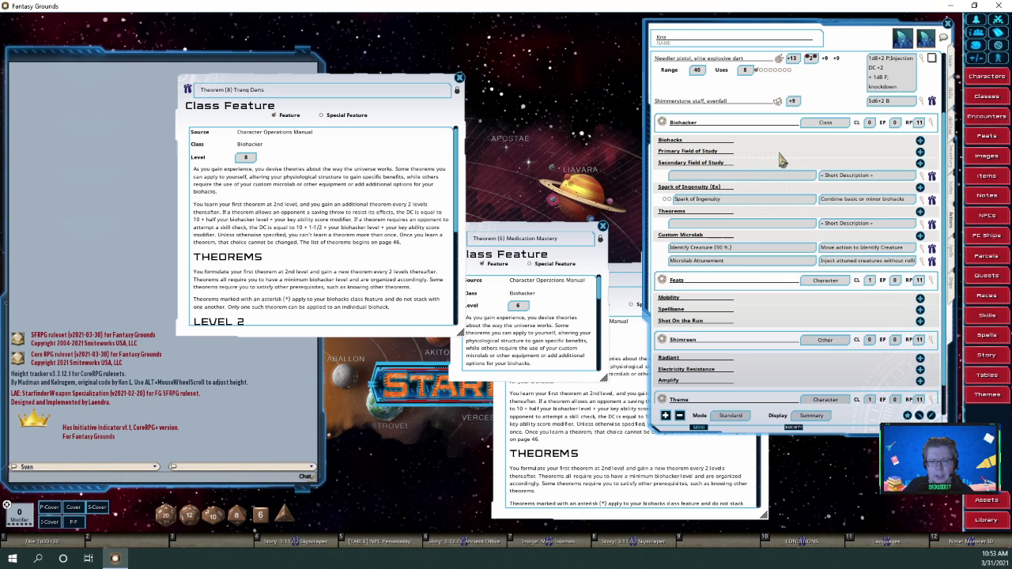
left_click(780, 158)
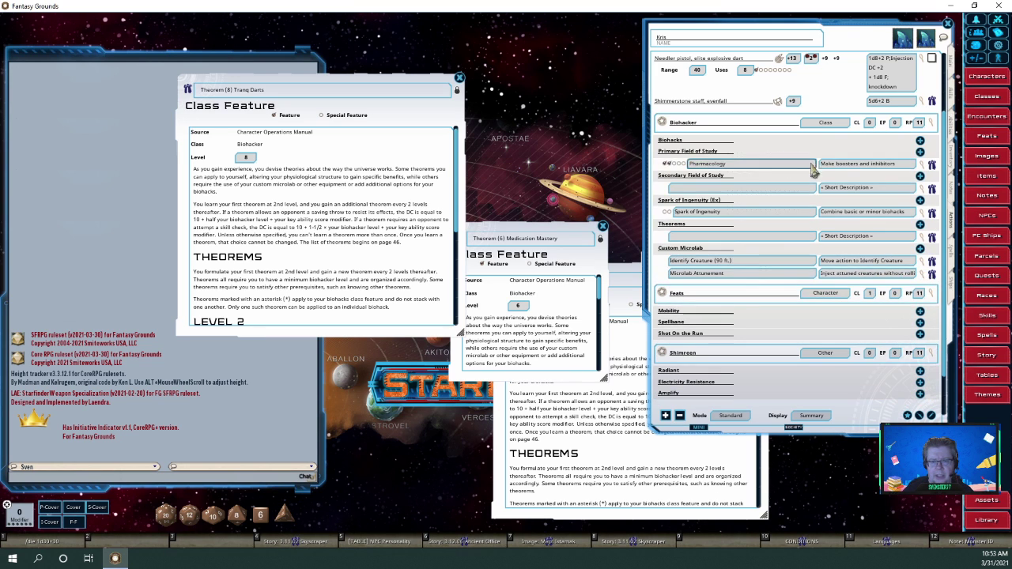
left_click(924, 170)
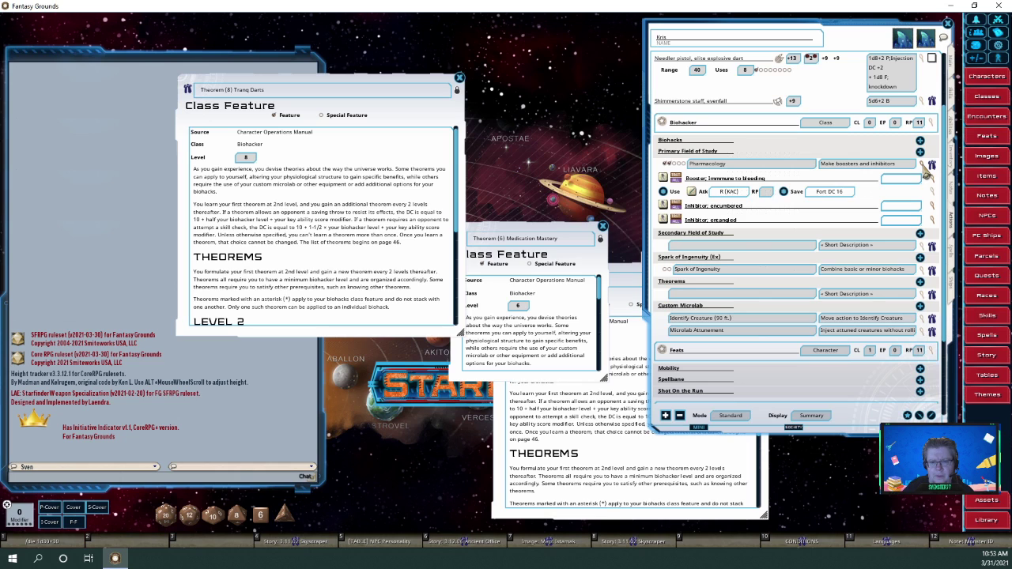
left_click(924, 166)
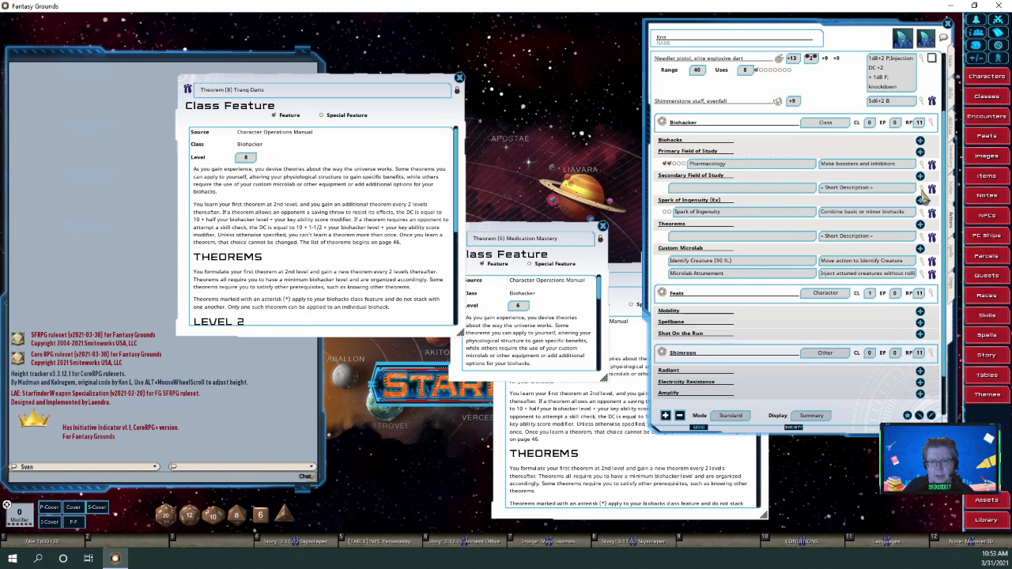
Gather the Treatment Mastery and Medication Mastery theorem descriptions over the chat window, away from the character sheet
left_click(922, 189)
left_click(922, 189)
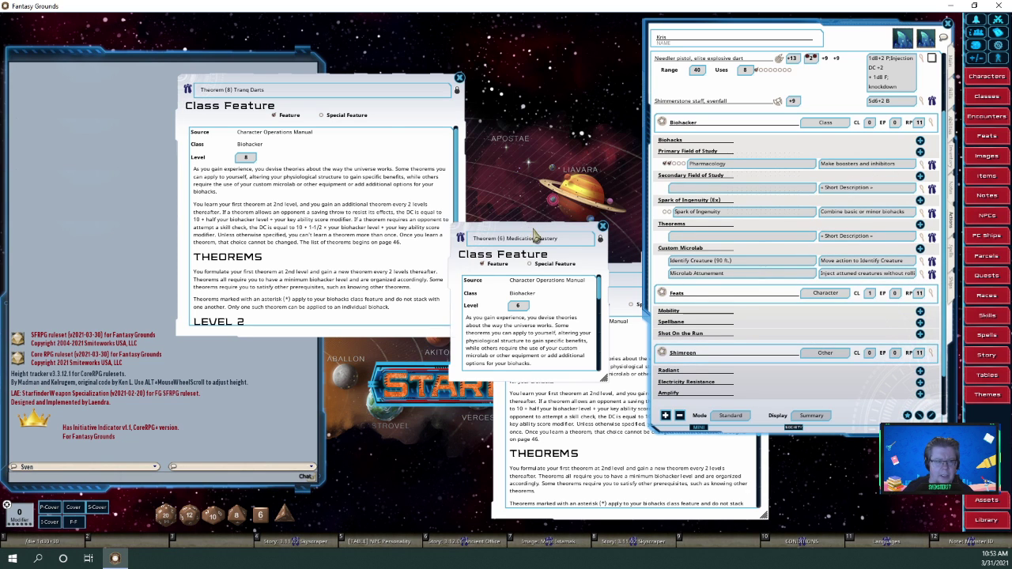
left_click_drag(533, 219, 562, 40)
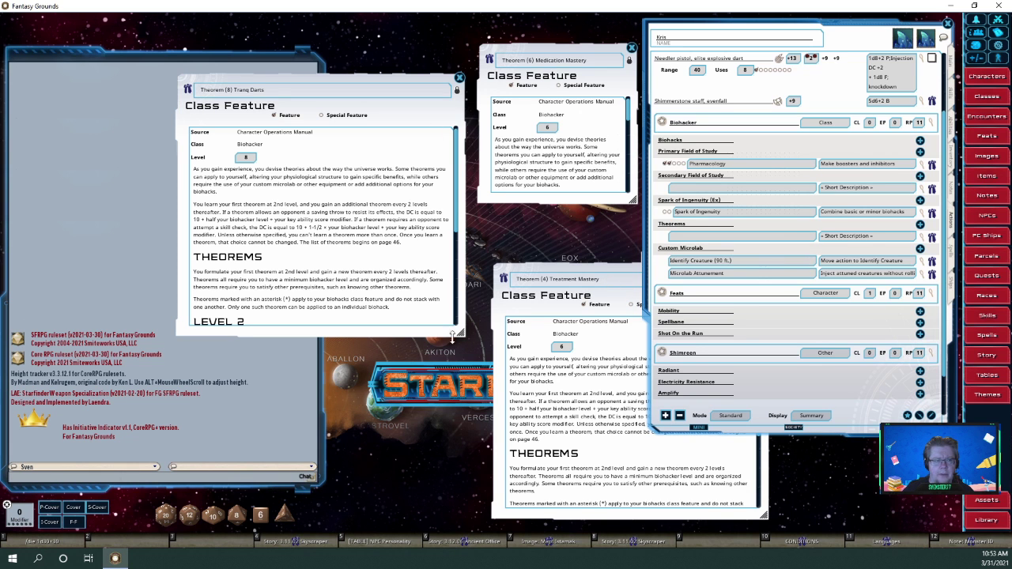
left_click_drag(587, 275, 120, 104)
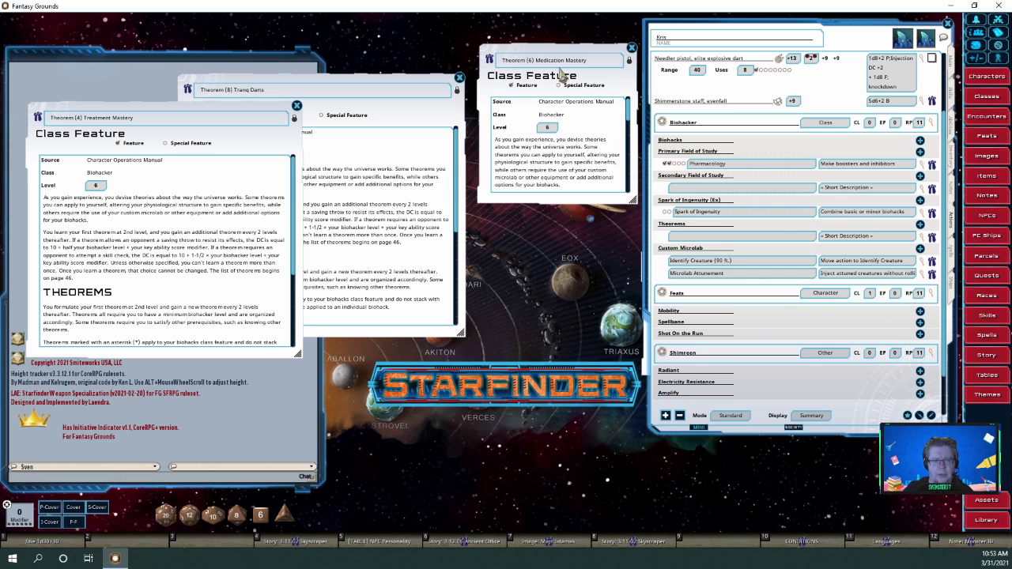
left_click_drag(563, 55, 171, 55)
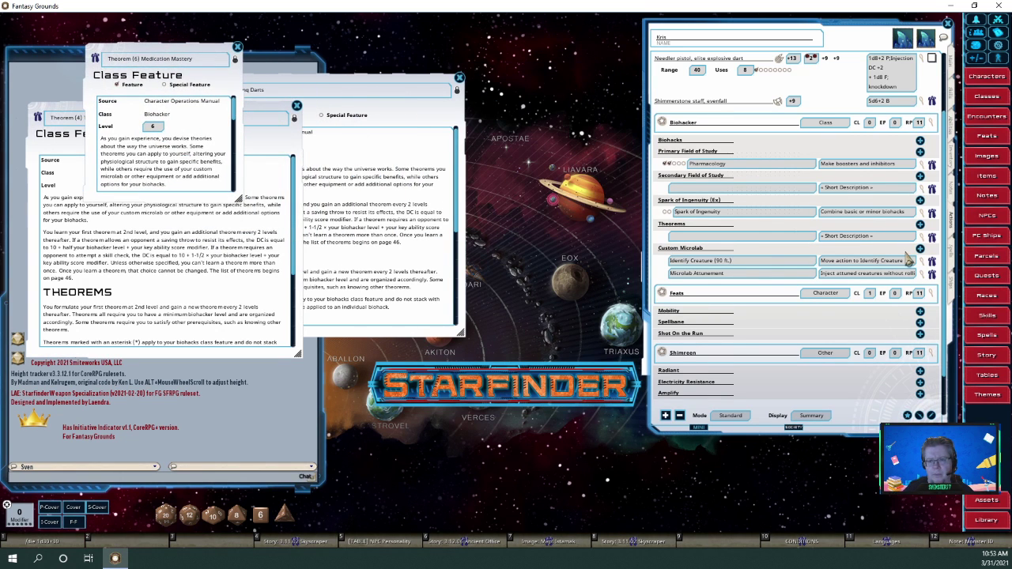
Open the Field of Study (Genetics) class ability description and enlarge it beside the character sheet's actions
left_click(953, 130)
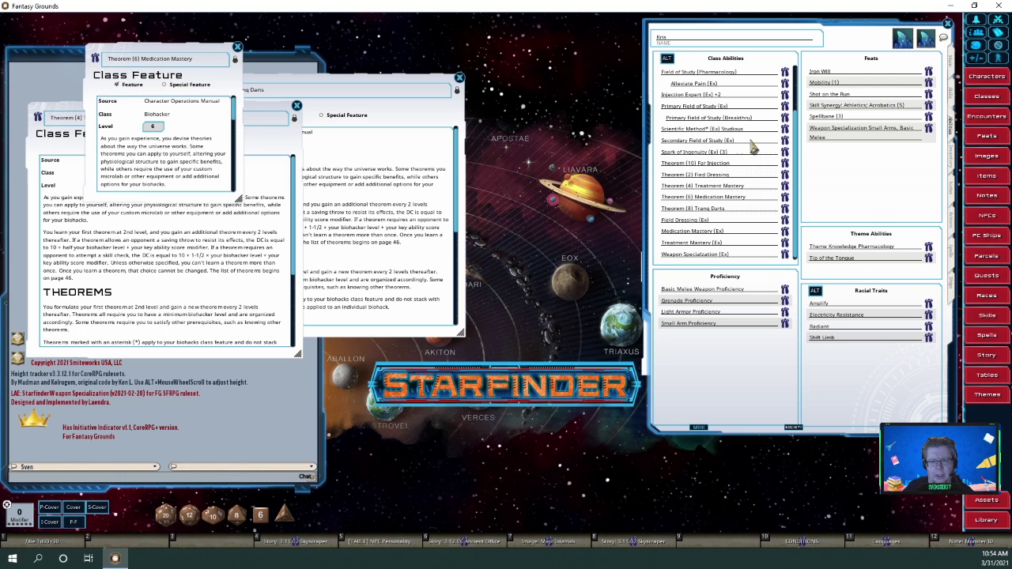
scroll(754, 147, "up", 3)
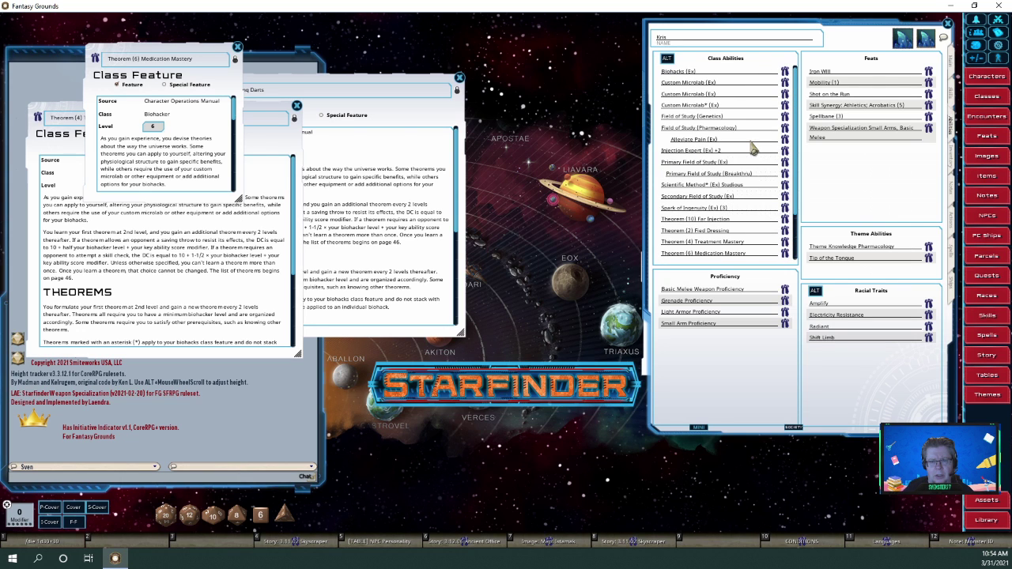
left_click(785, 116)
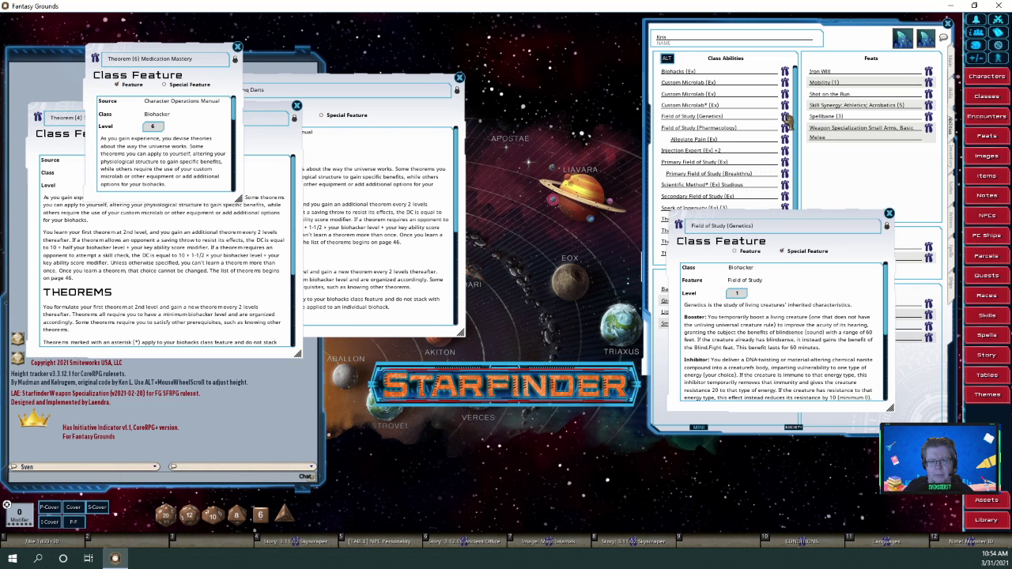
left_click_drag(800, 220, 489, 52)
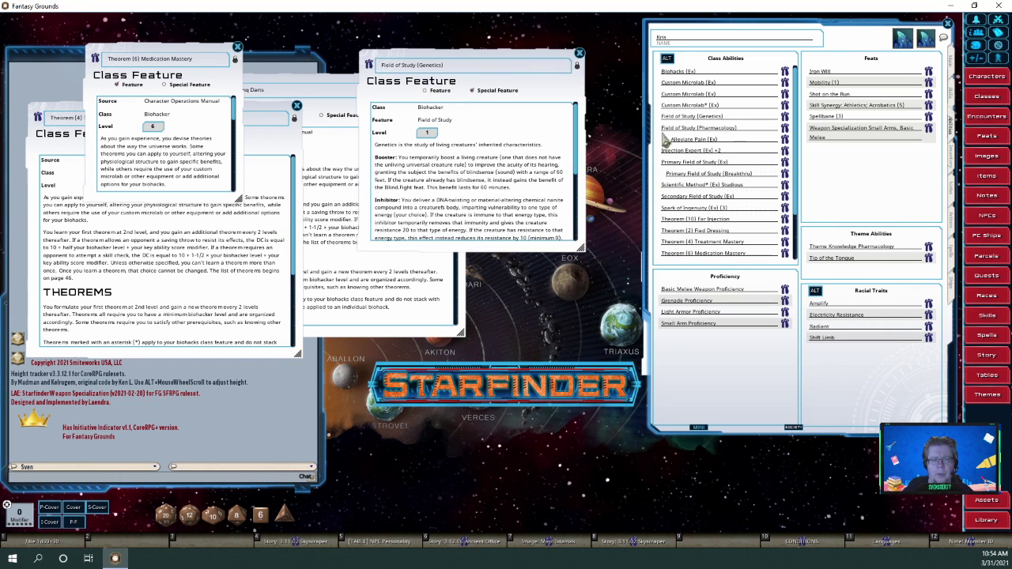
left_click(953, 221)
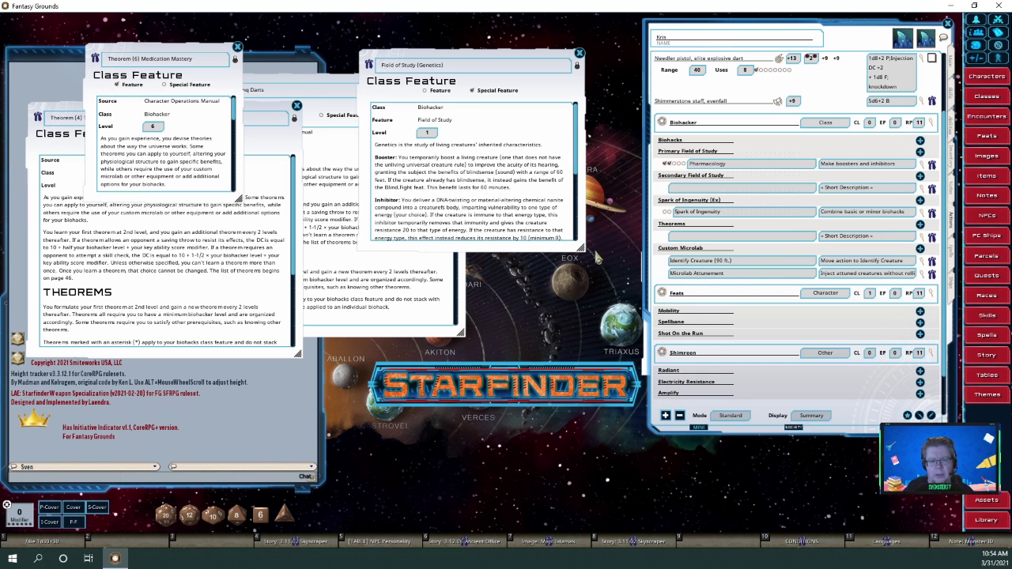
left_click_drag(588, 249, 673, 325)
left_click_drag(558, 266, 528, 276)
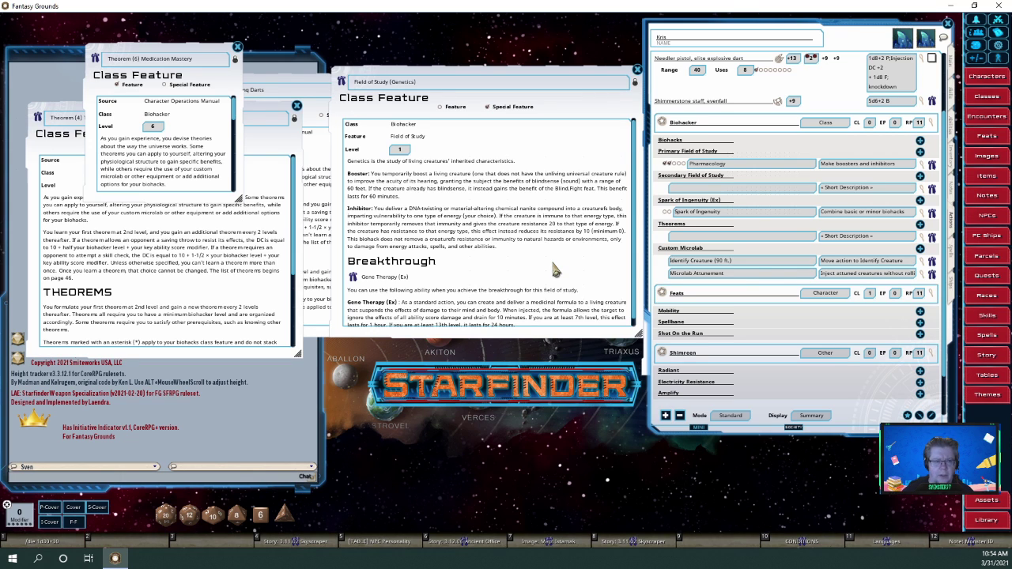
Unlock and shorten the chat window, and set the UI scale to 104 with the /scaleui chat command
right_click(261, 445)
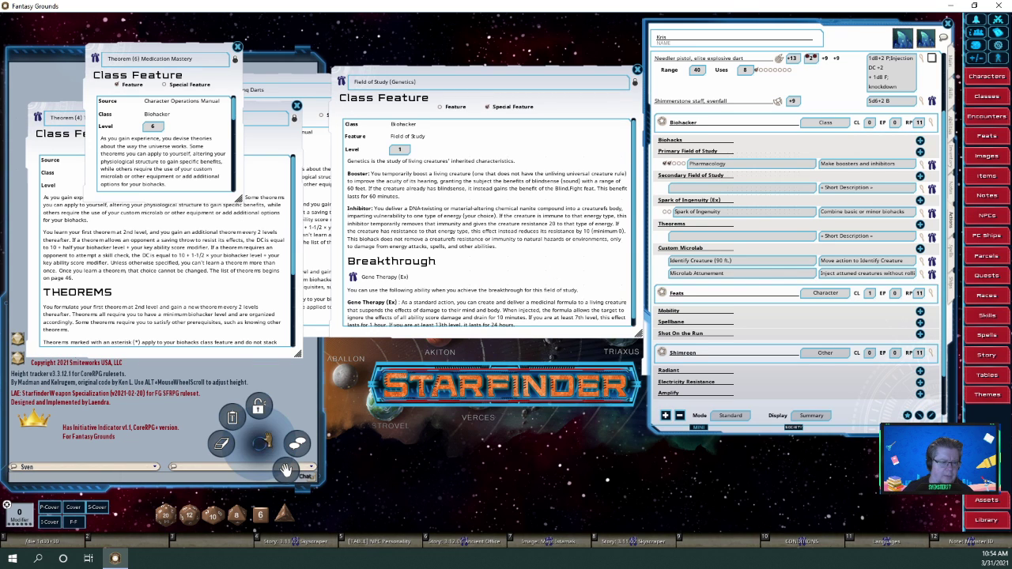
left_click(258, 407)
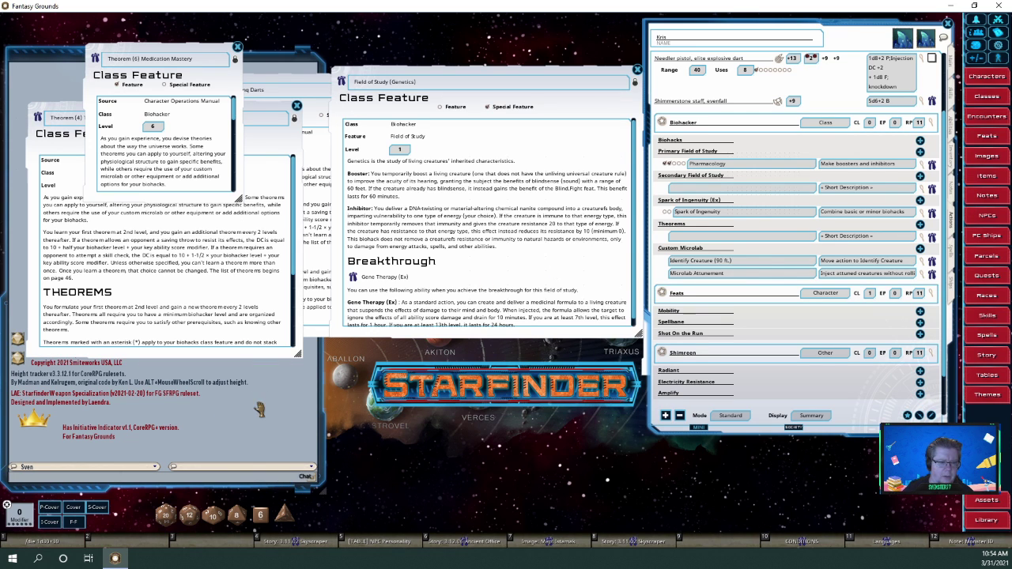
left_click_drag(253, 486, 226, 408)
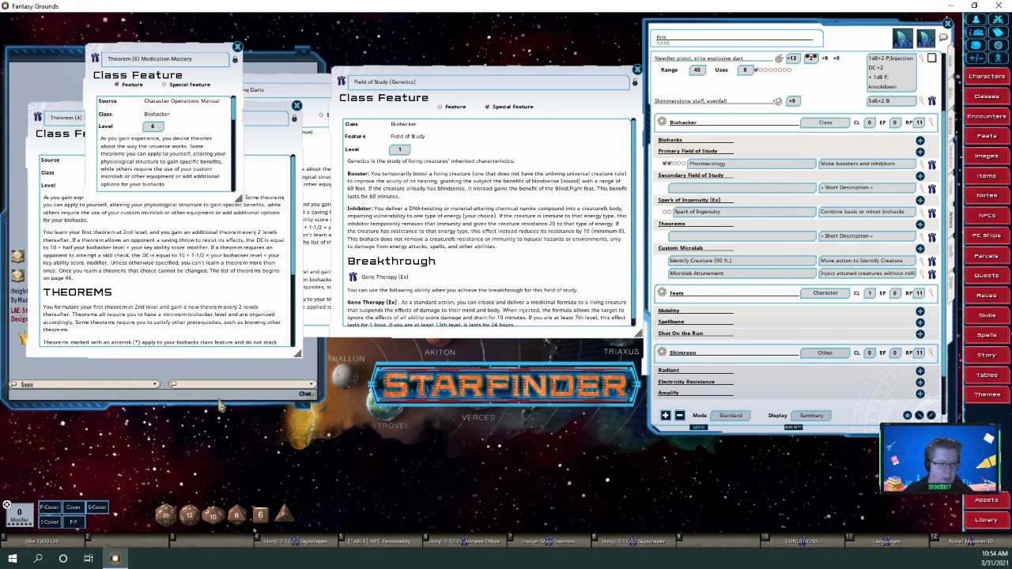
type("/sca")
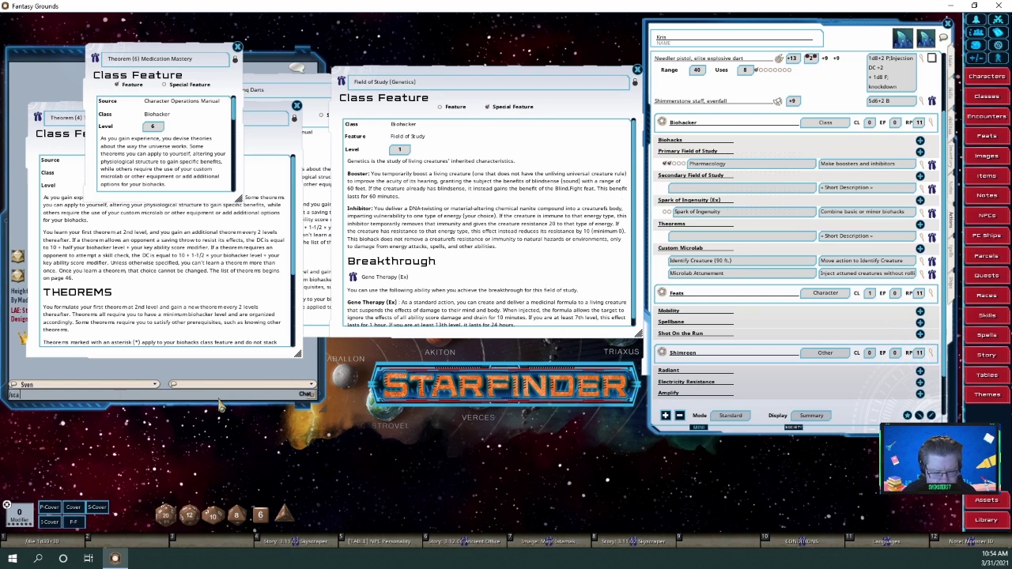
type("leui 105")
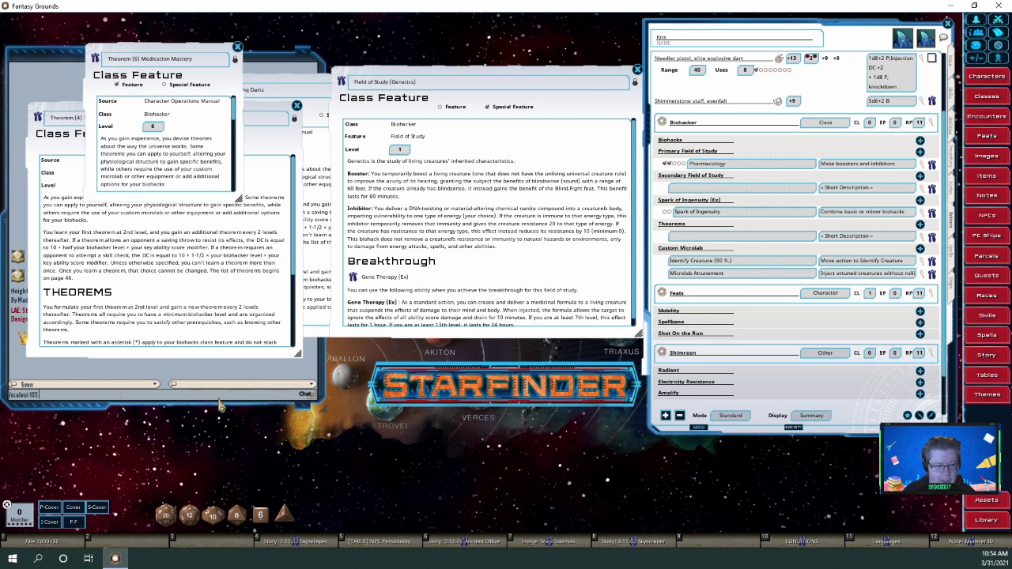
key("Return")
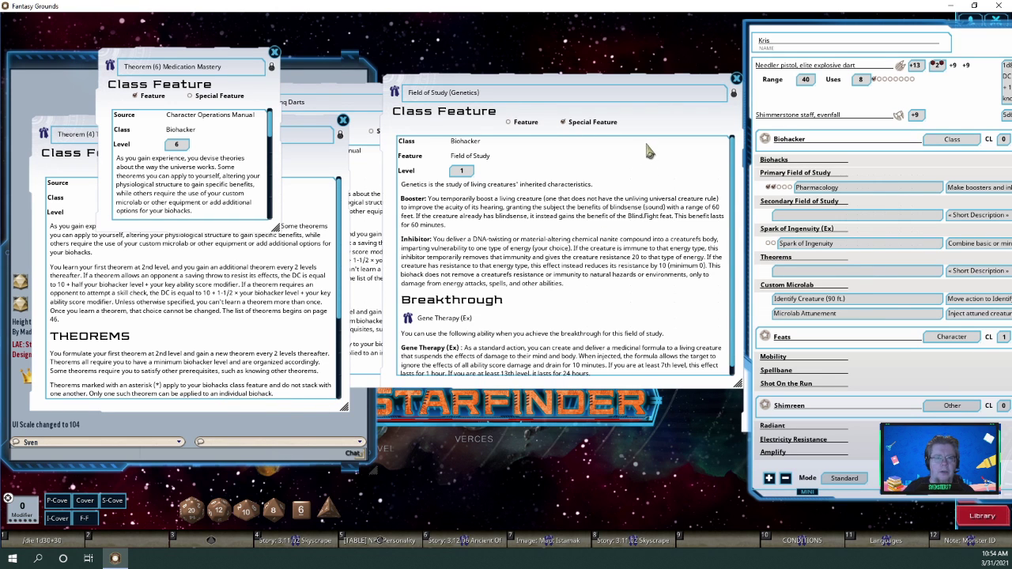
Arrange the Field of Study (Genetics) description and the character sheet side by side so both are fully readable
left_click_drag(647, 113, 603, 71)
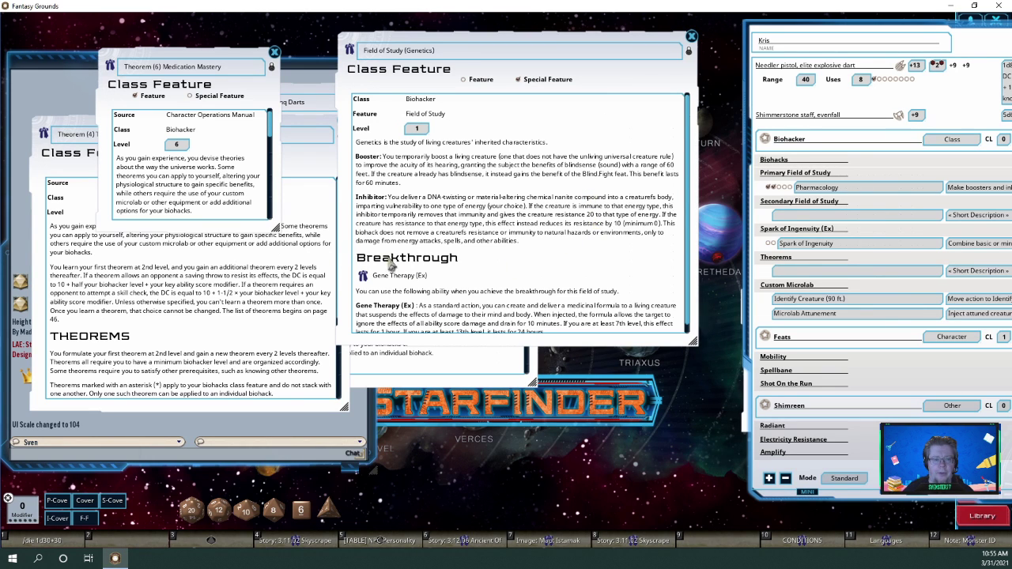
left_click_drag(909, 30, 810, 24)
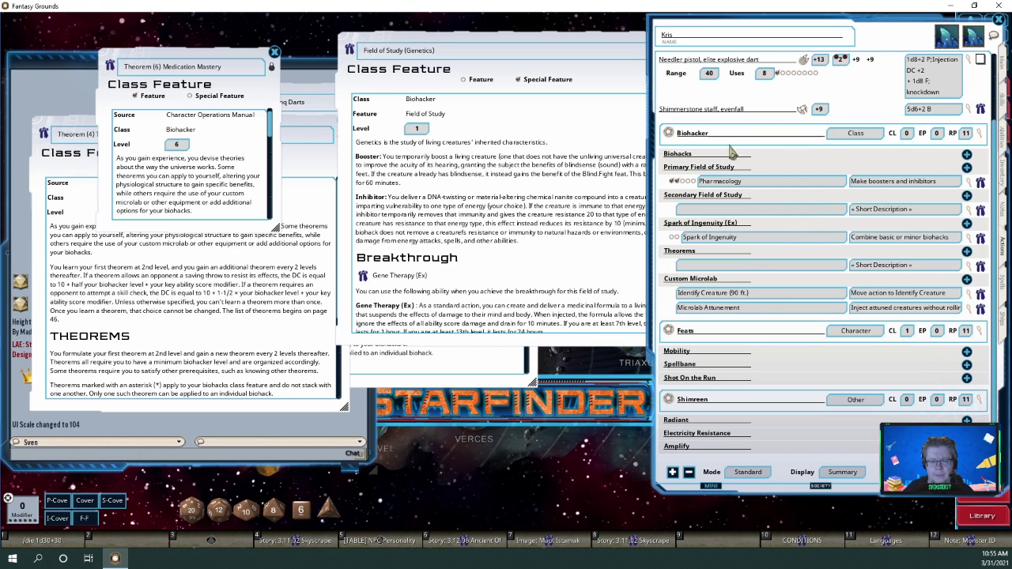
left_click_drag(588, 98, 516, 91)
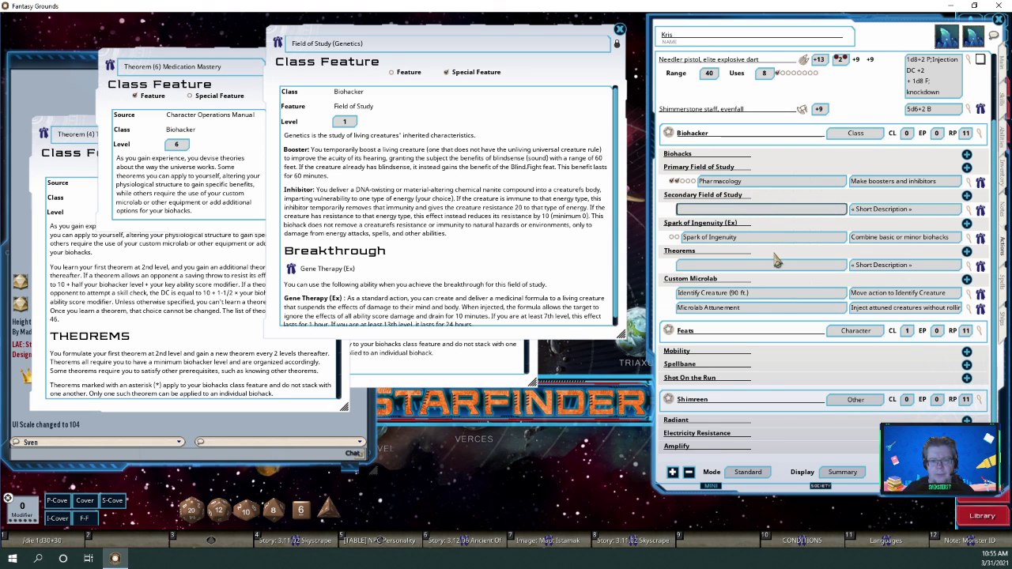
Name the blank action under Secondary Field of Study "Genetics"
scroll(777, 261, "up", 1)
scroll(777, 261, "down", 1)
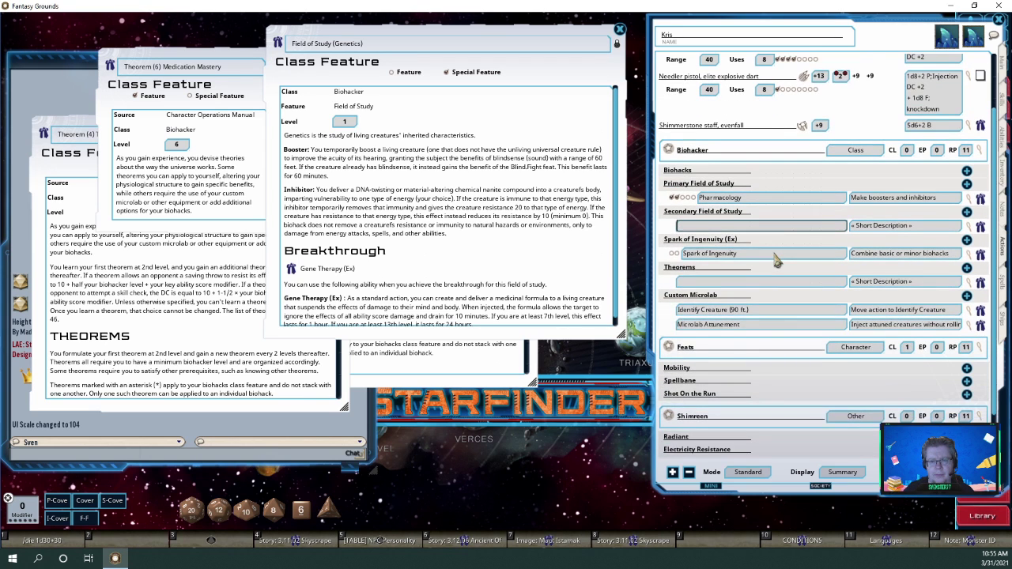
scroll(778, 261, "down", 1)
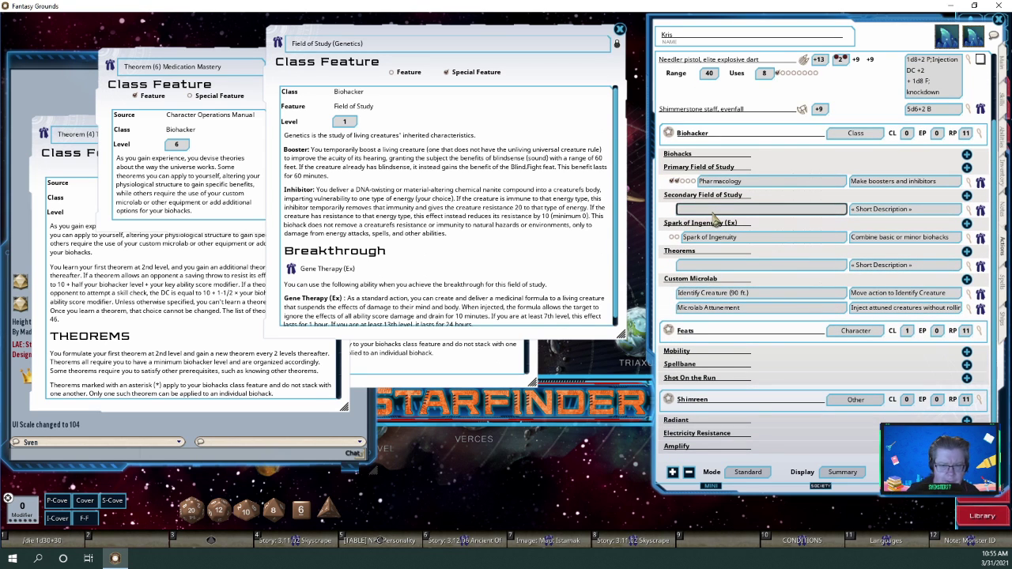
left_click(714, 210)
type("Gene")
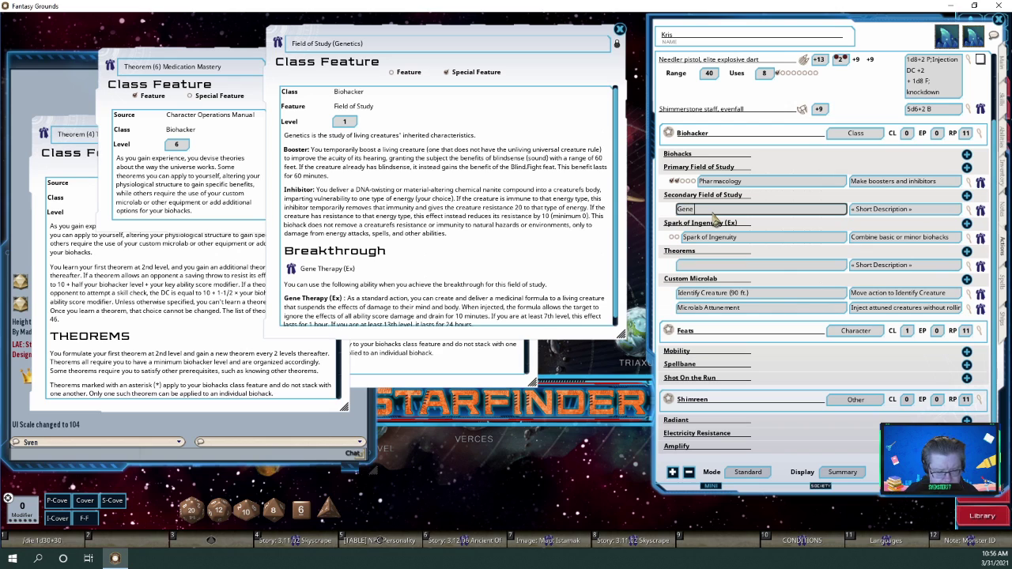
type("tics")
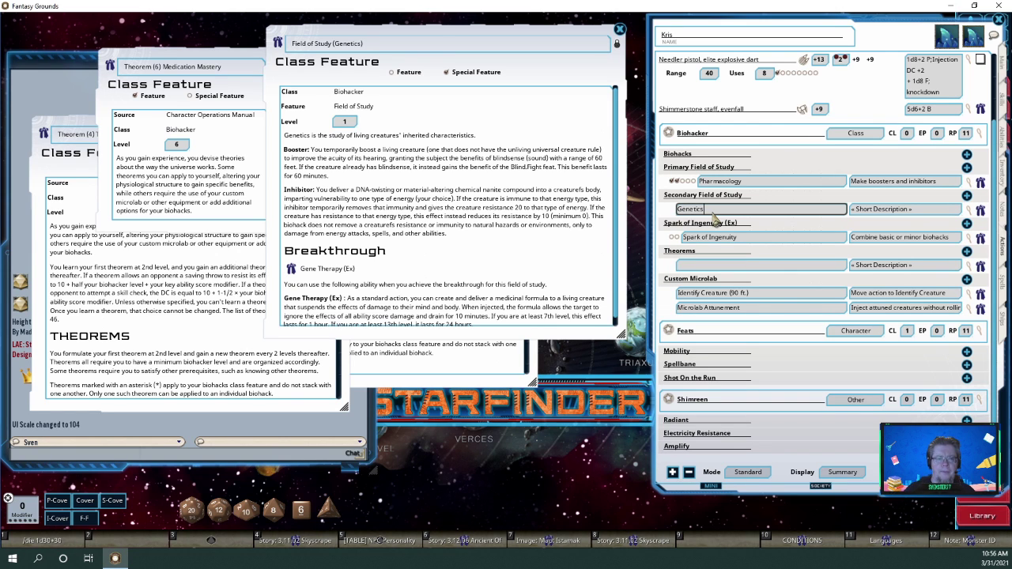
Set the Genetics action's short description to "Grant blinsense/vulnerability"
left_click(880, 212)
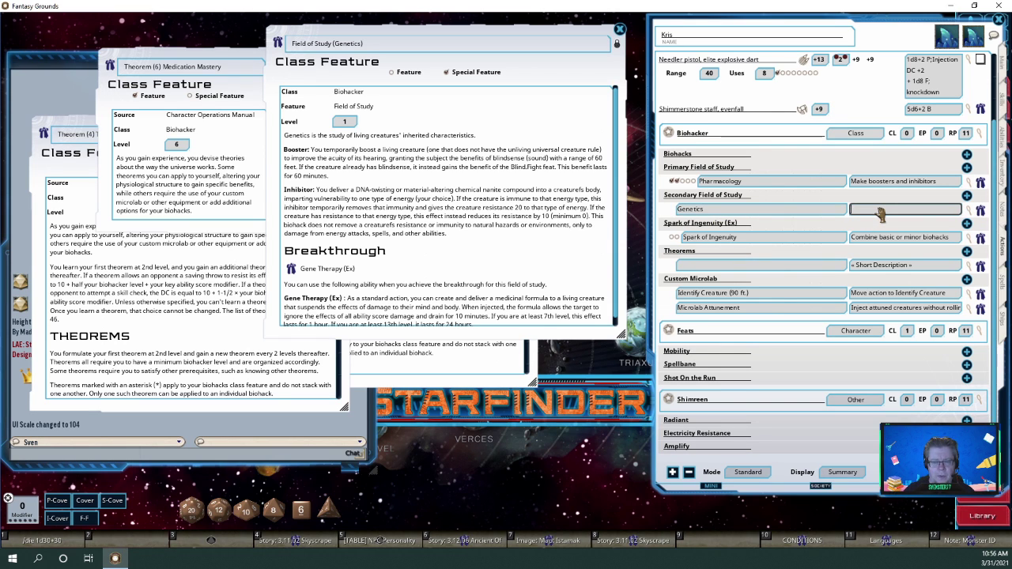
type("Grant bli")
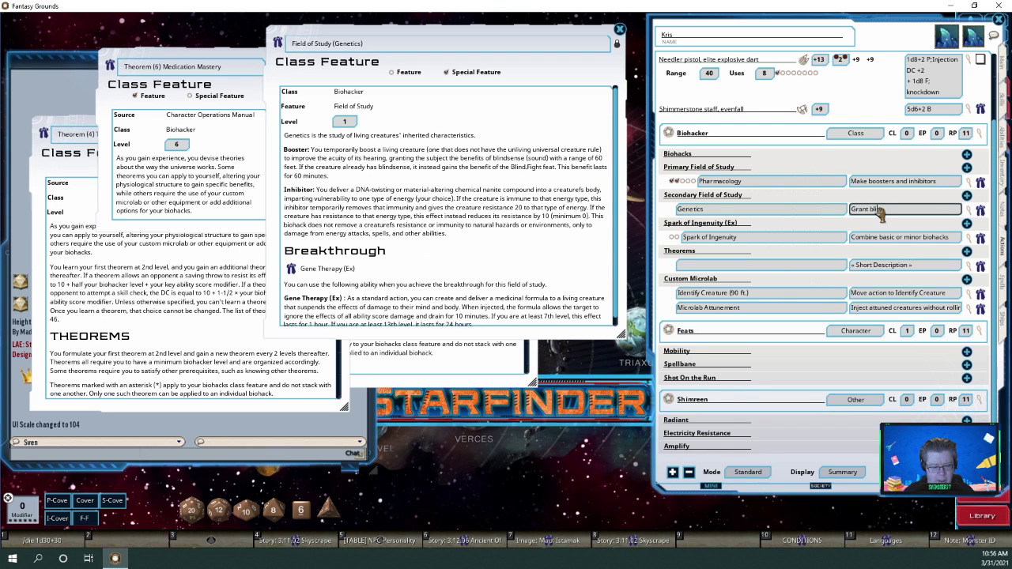
type("ndsense")
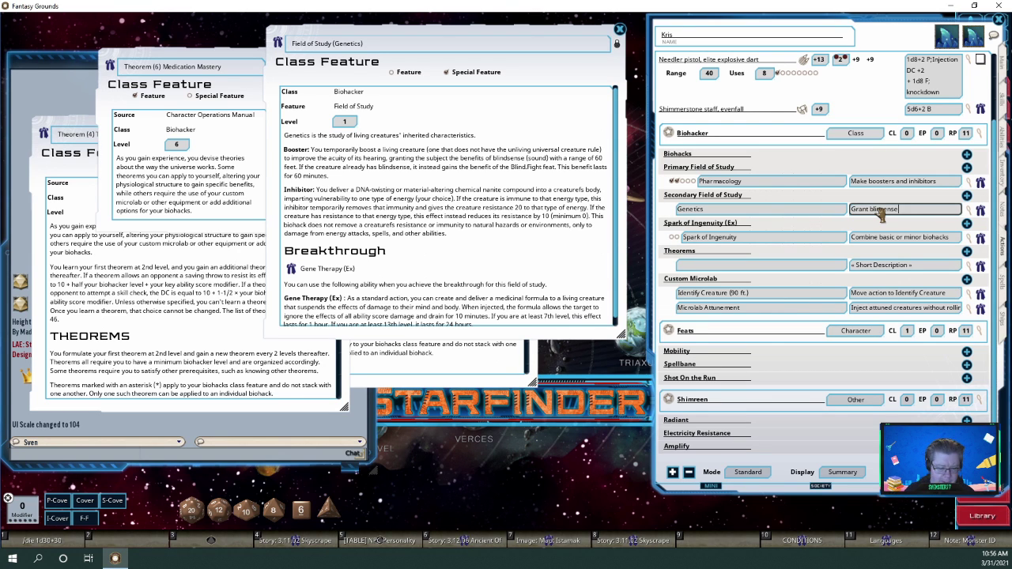
type("/vu")
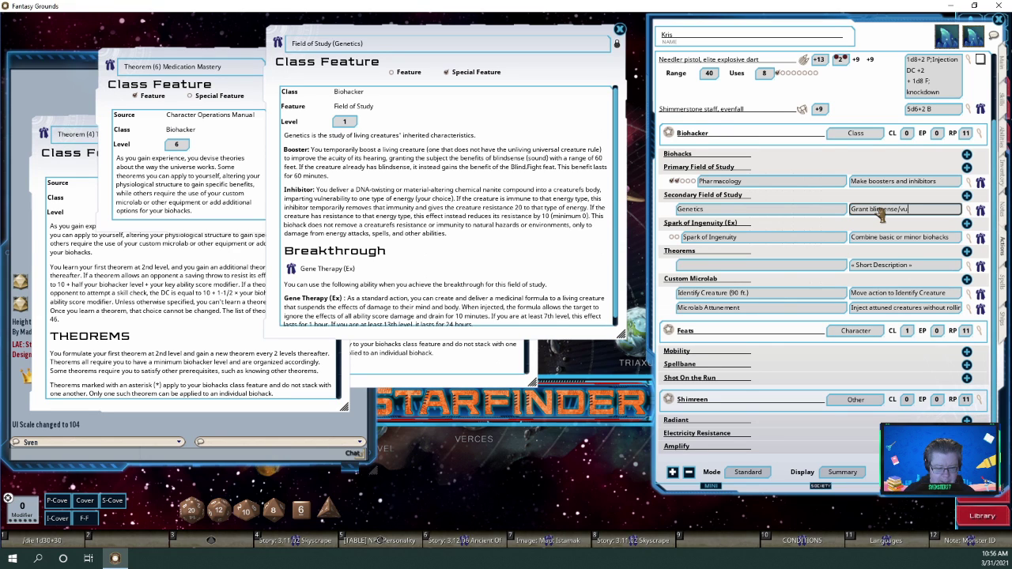
type("lnerabili")
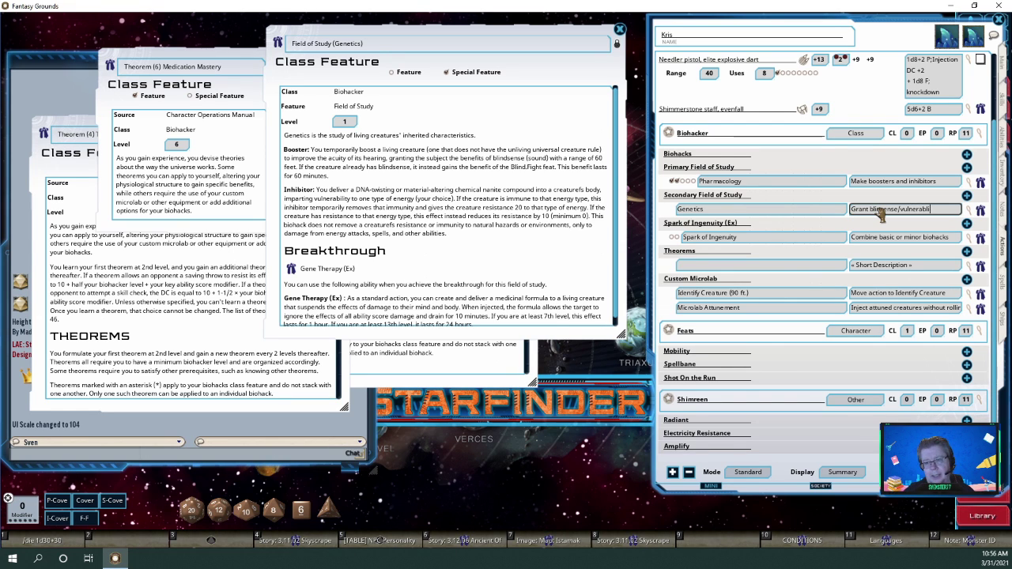
key("BackSpace")
key("BackSpace")
type("ili")
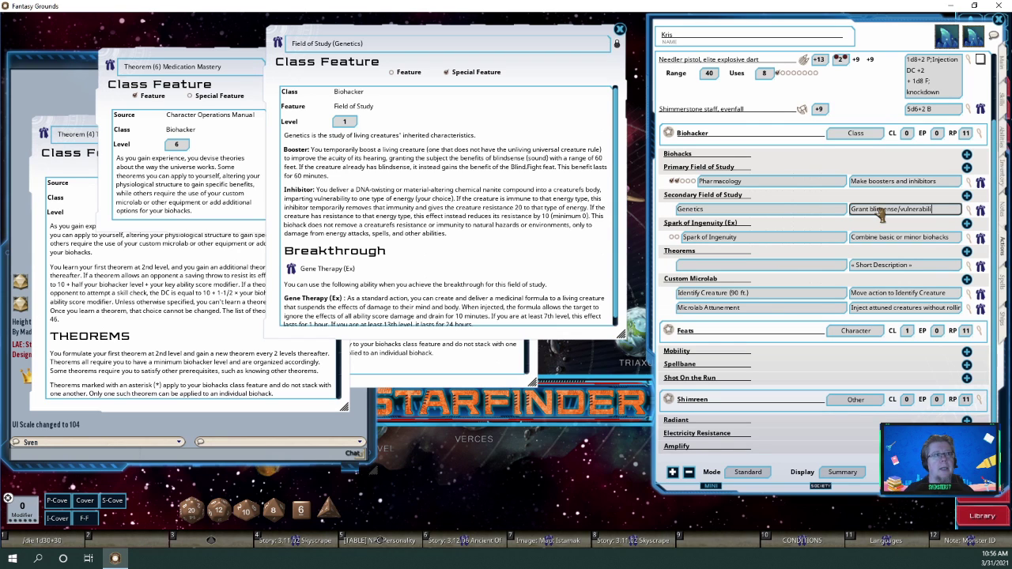
type("ty")
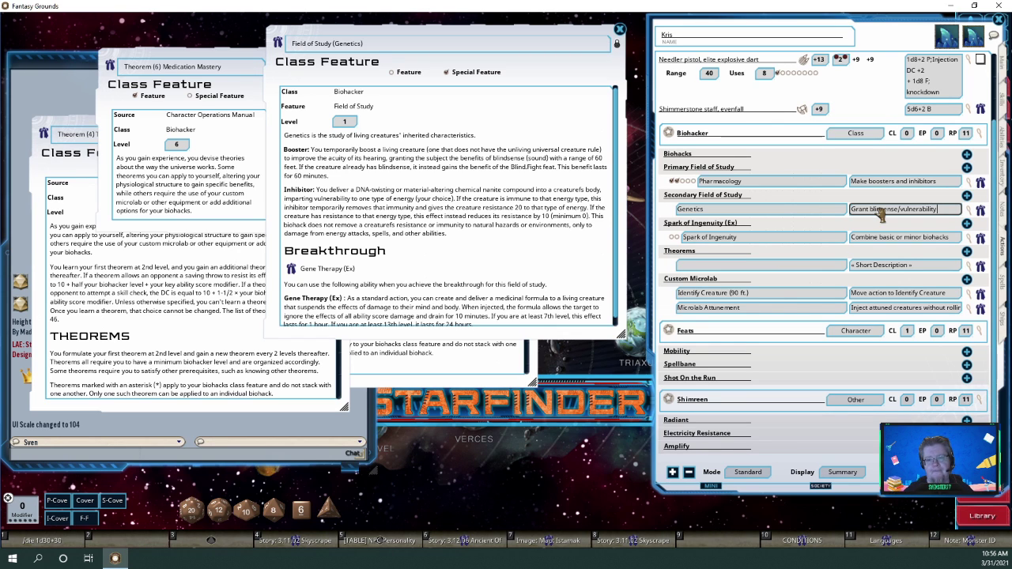
Add two blank effect entries to the Genetics action under Secondary Field of Study
left_click(971, 211)
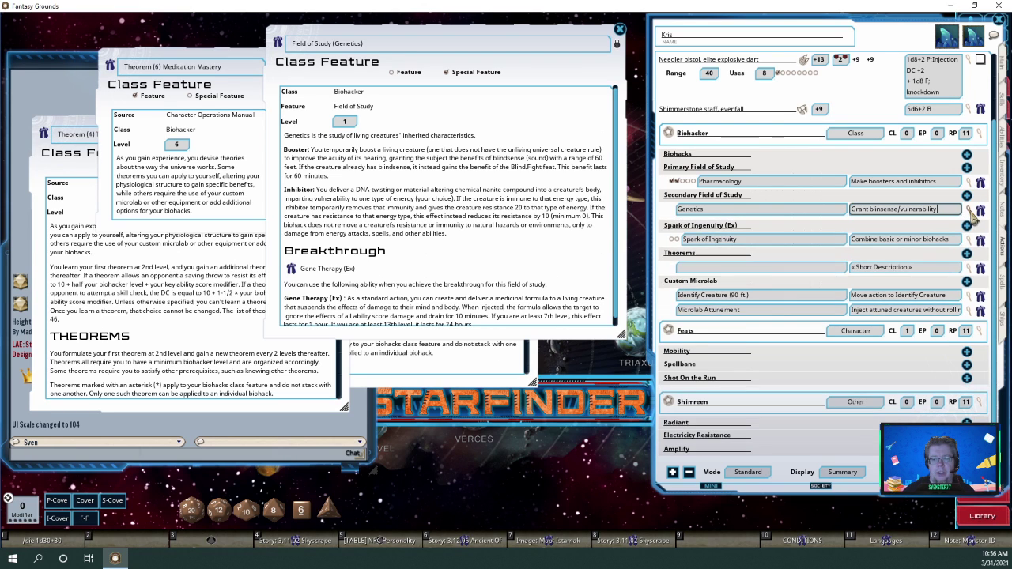
right_click(804, 216)
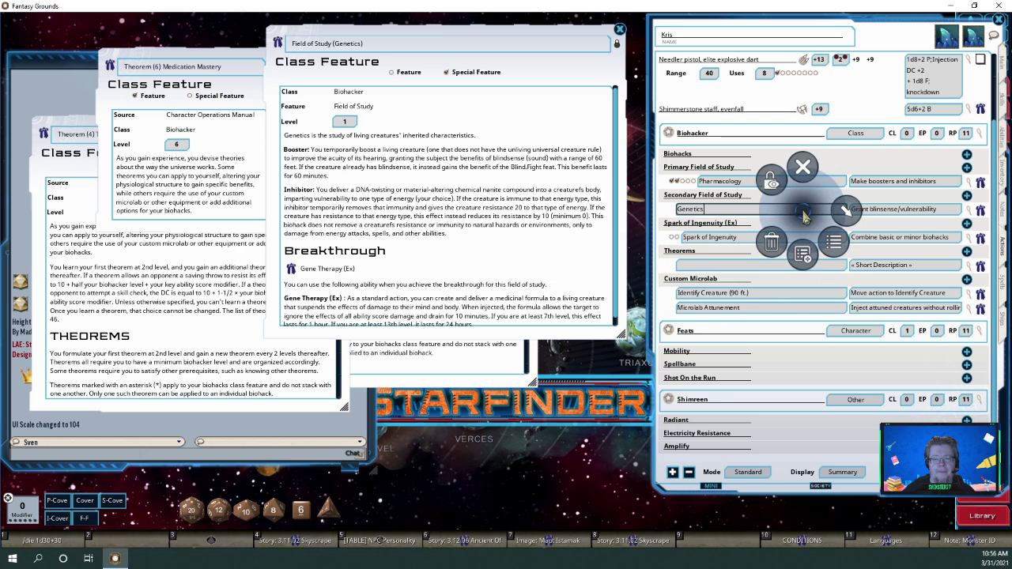
left_click(848, 211)
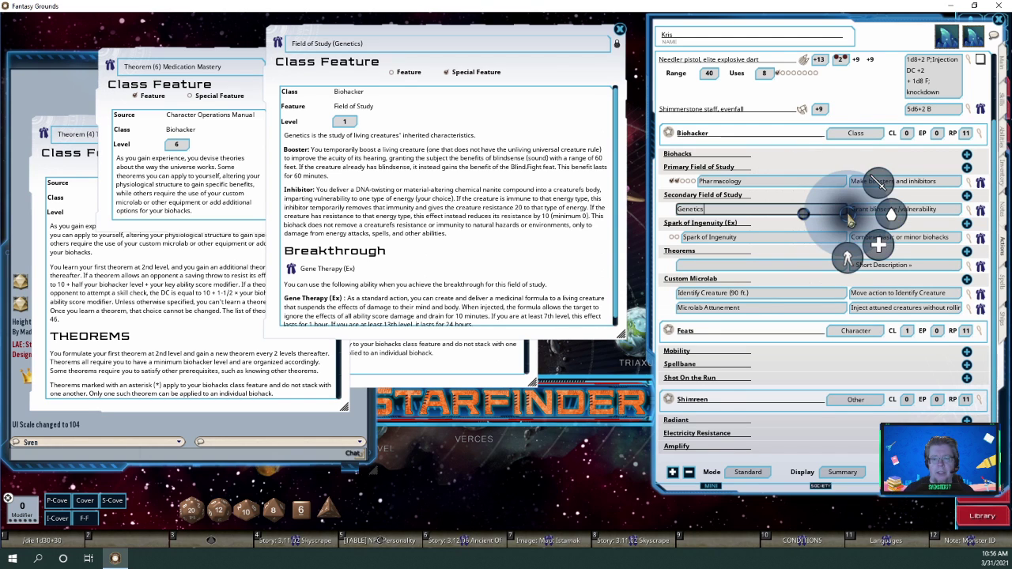
left_click(848, 261)
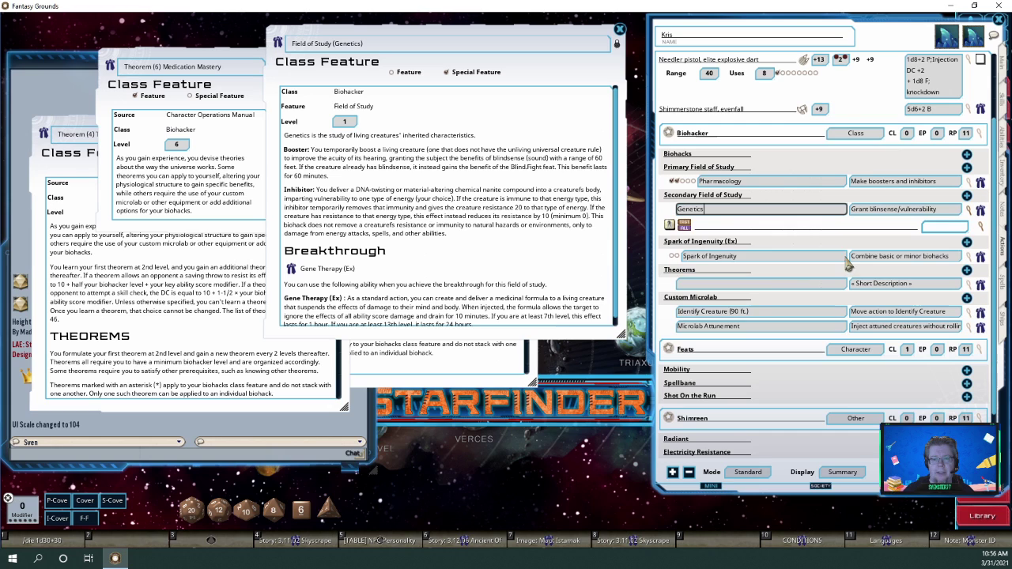
right_click(774, 211)
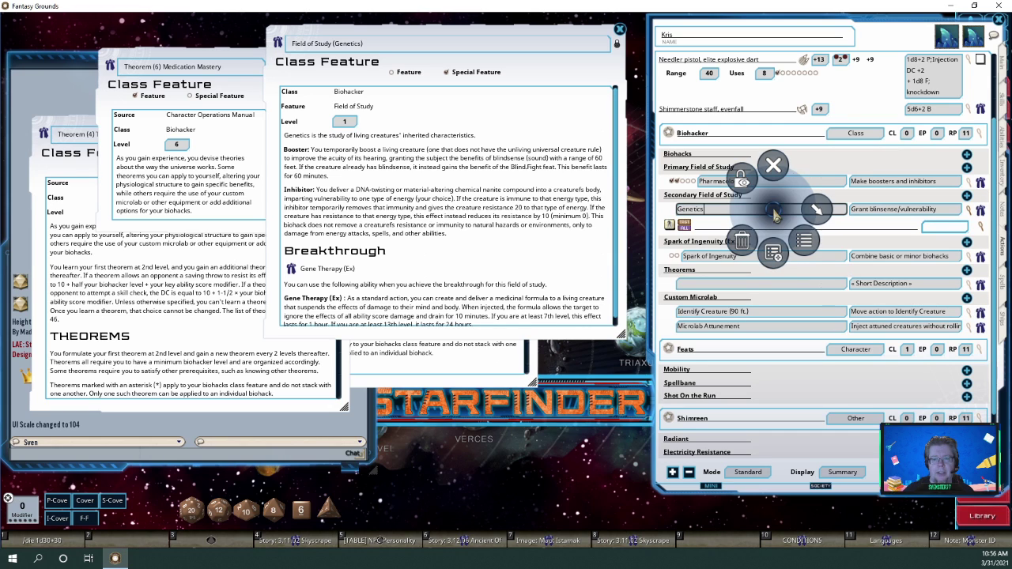
left_click(818, 211)
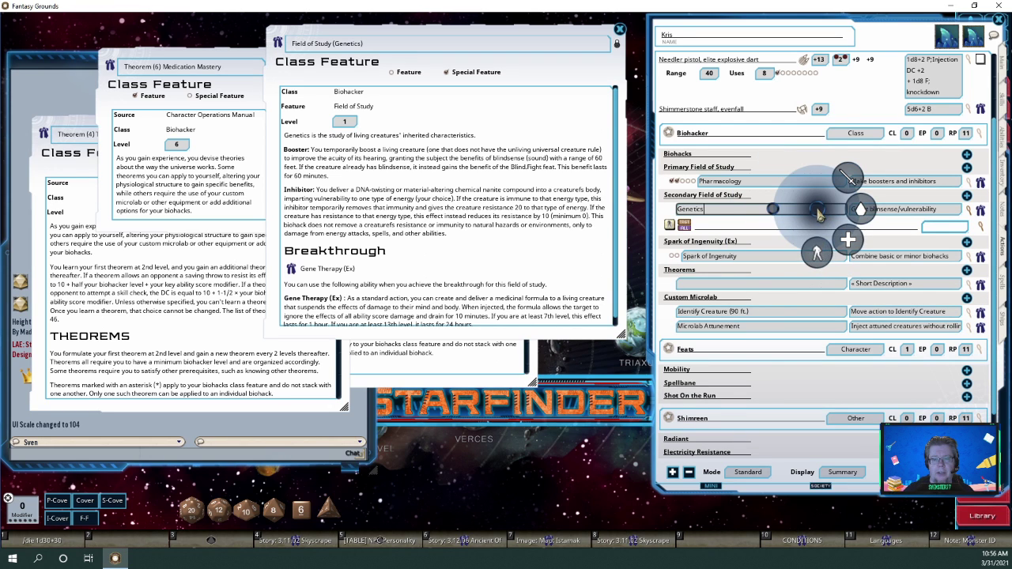
left_click(817, 253)
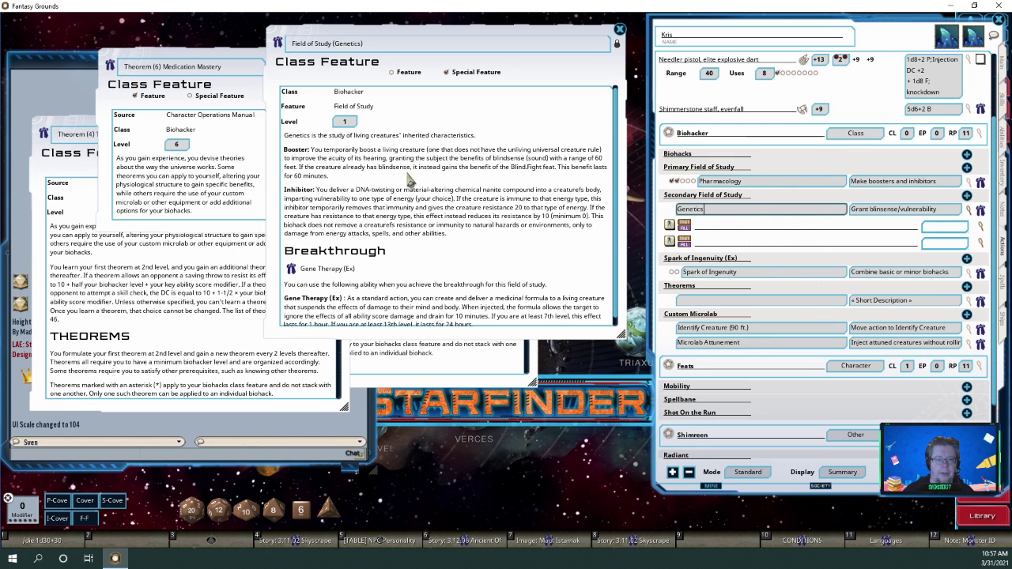
Start the first effect entry under the Genetics action with the label "Genetics;"
left_click(720, 229)
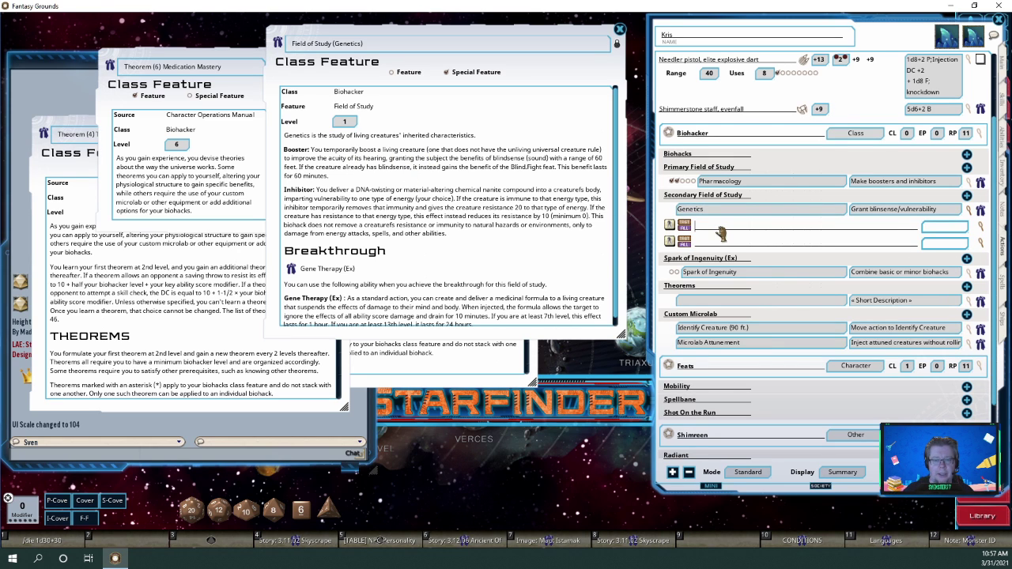
key("shift")
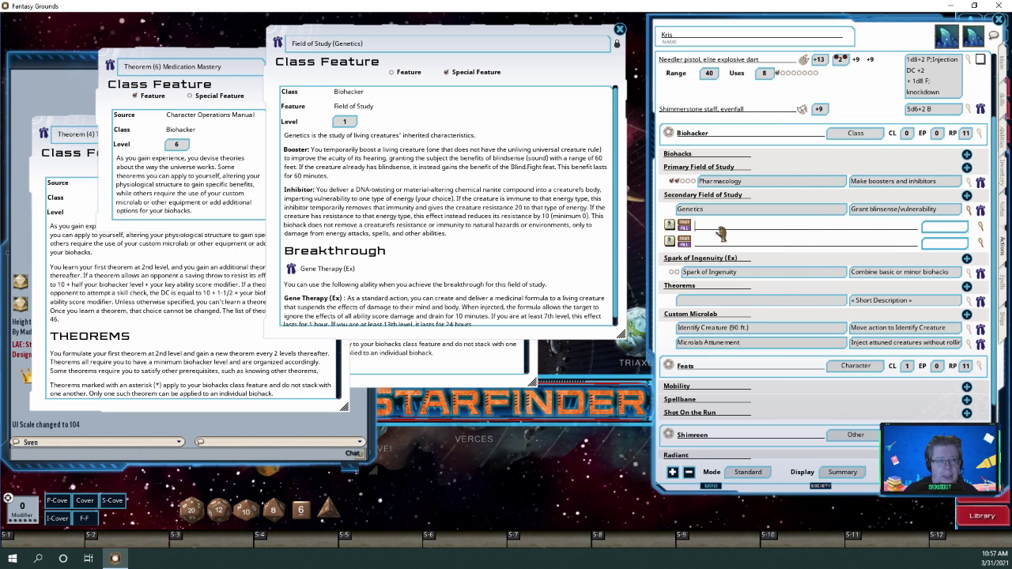
type("Gen")
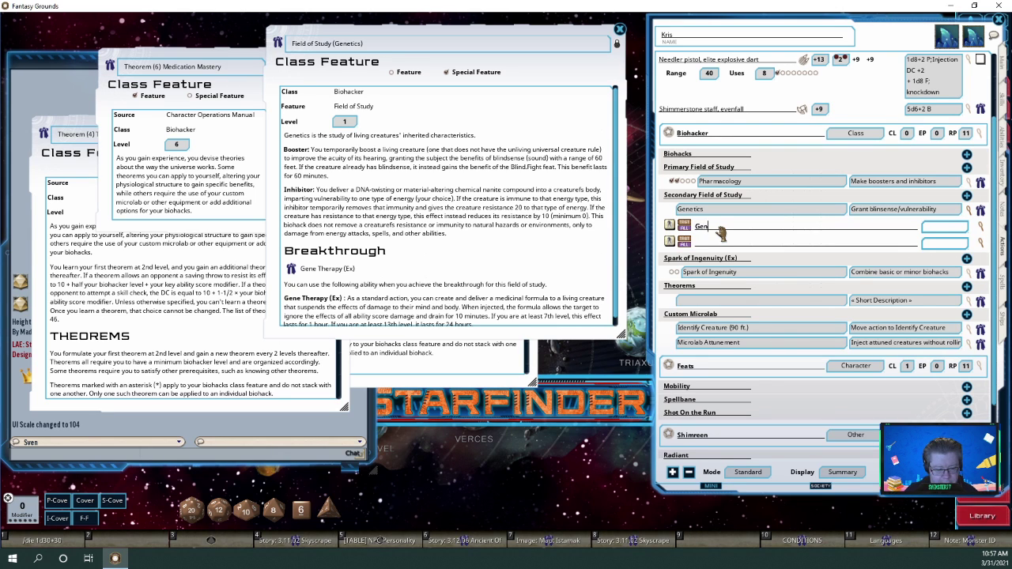
type("etics")
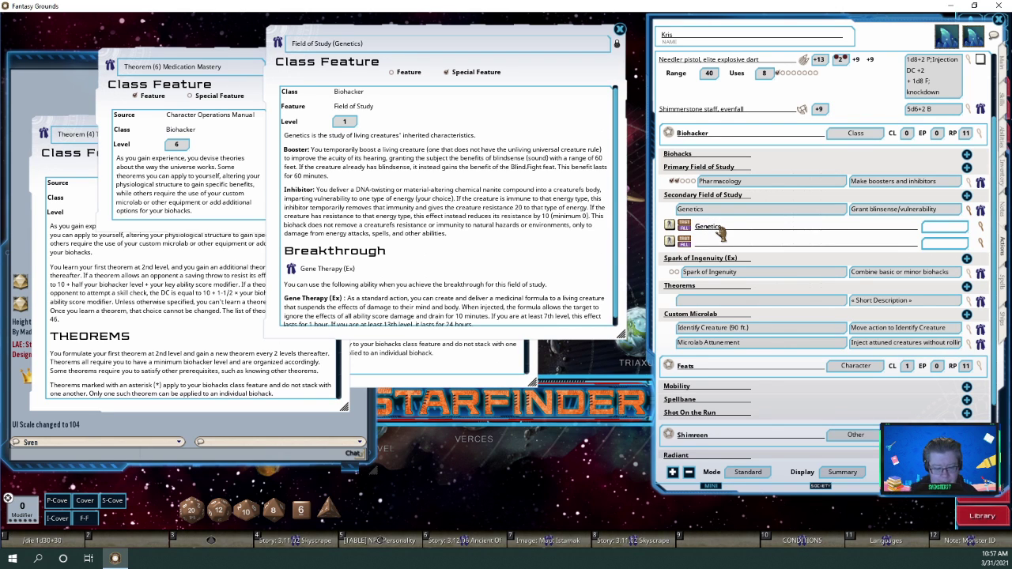
type(":")
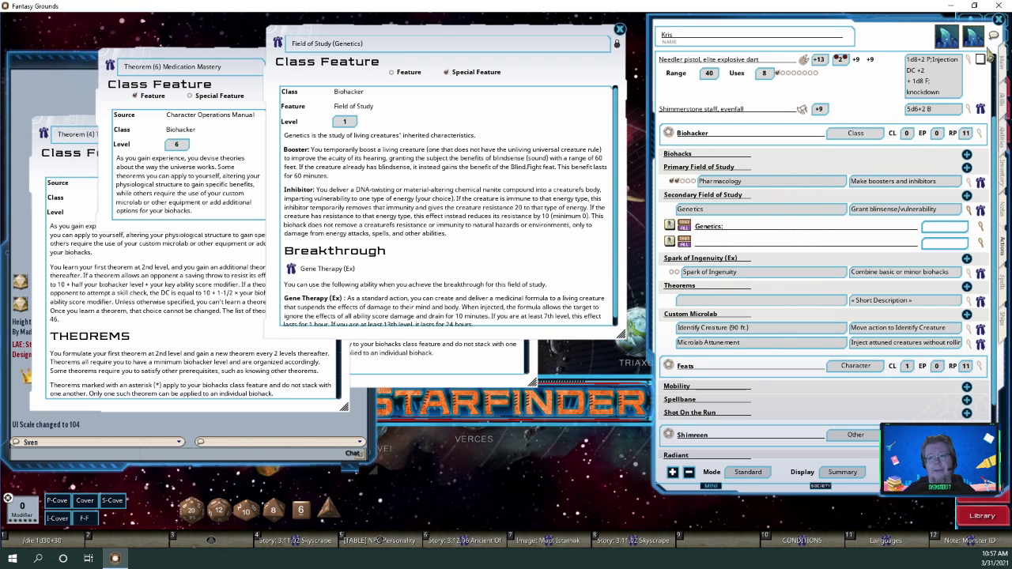
Move the character sheet clear of the sidebar and review the effects listed for the combatants in the Combat Tracker
left_click_drag(933, 26, 876, 50)
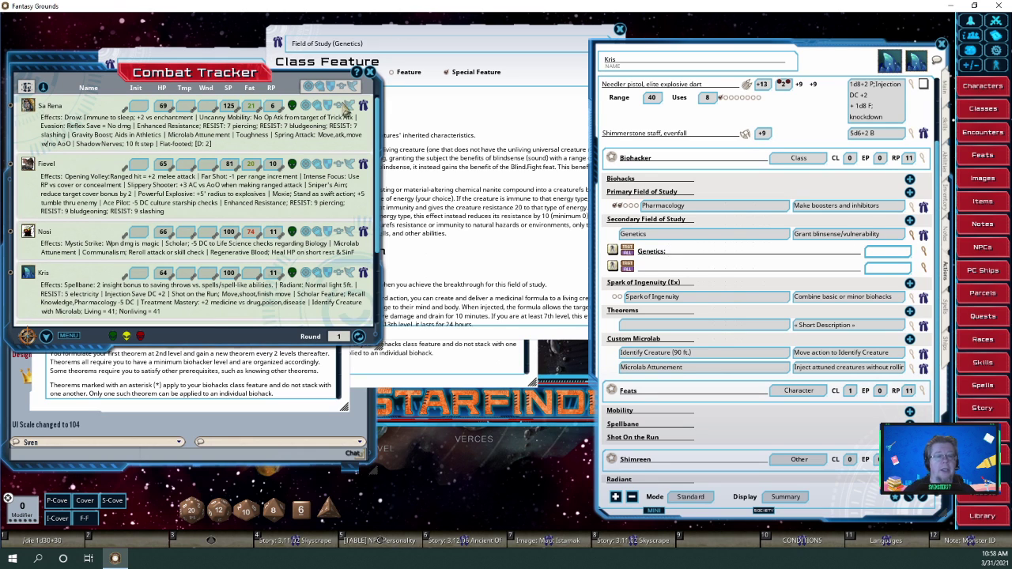
scroll(393, 105, "down", 1)
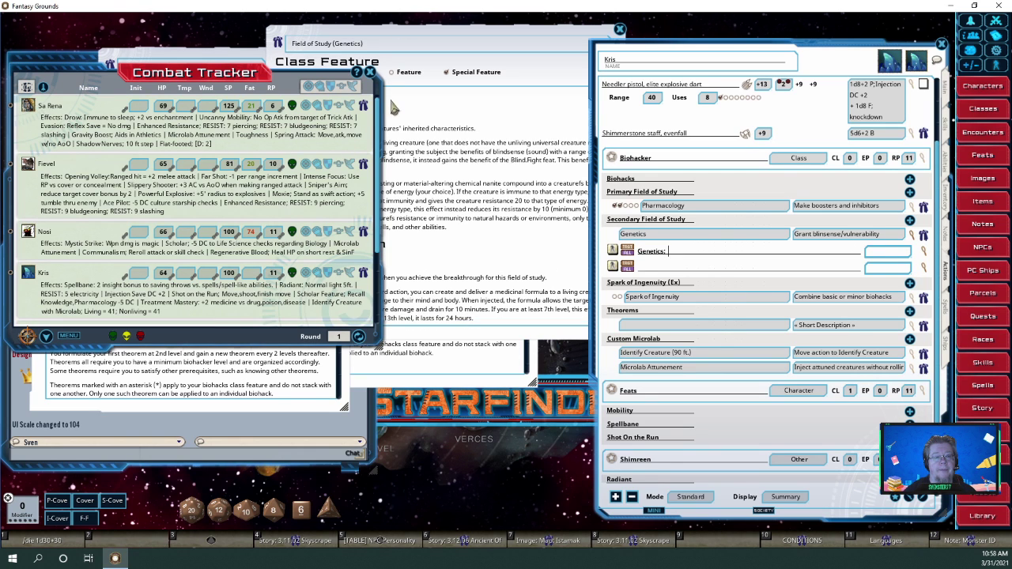
scroll(376, 158, "down", 4)
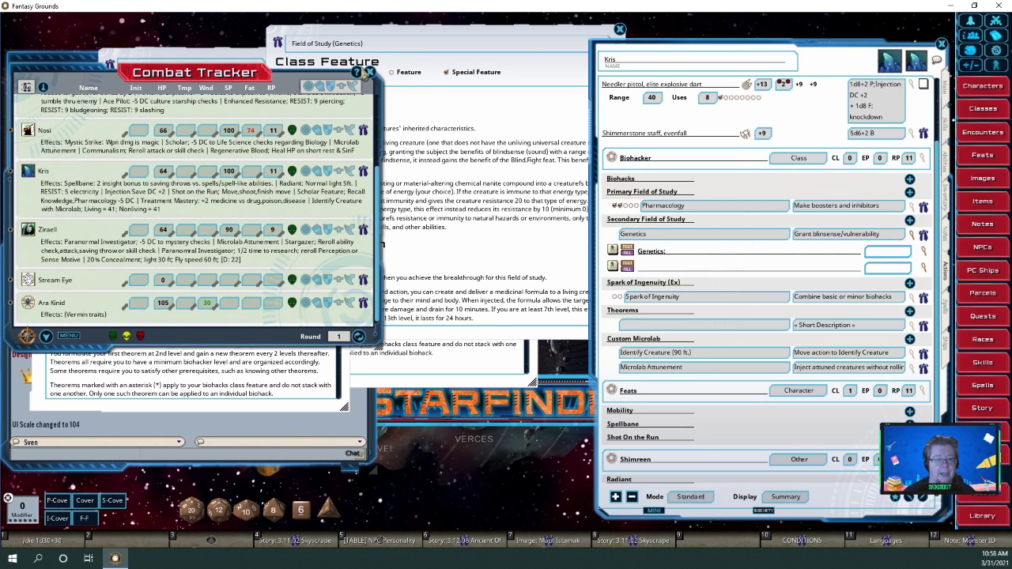
left_click(369, 72)
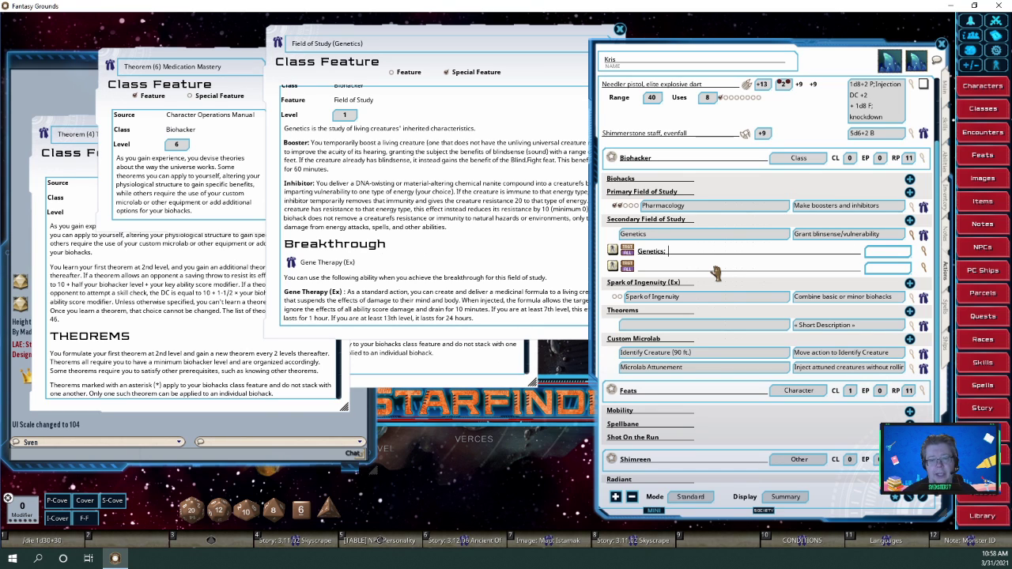
Complete the first Genetics effect's text as "Genetics; Blindsense 60 ft."
type("Bli")
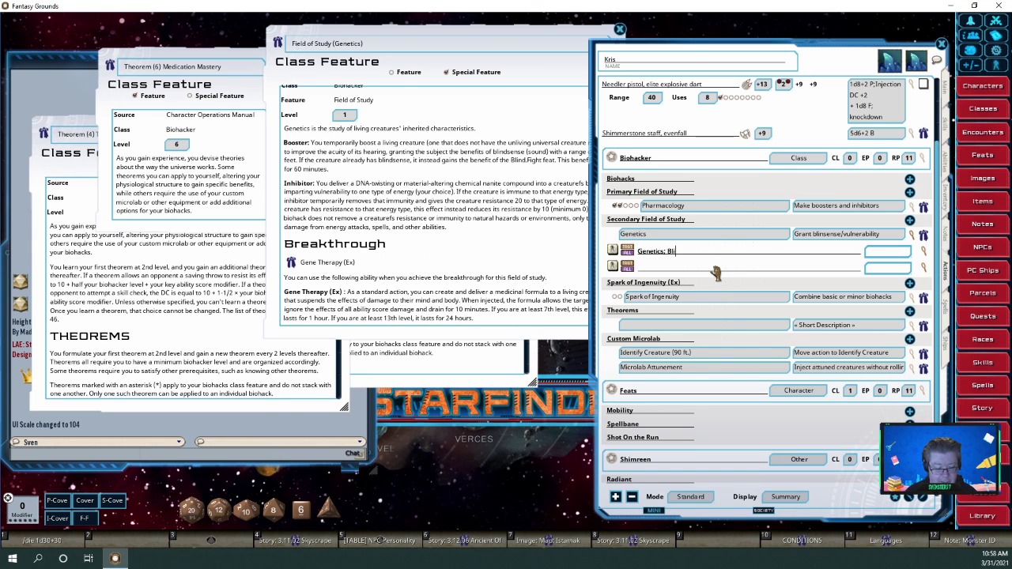
type("ndes")
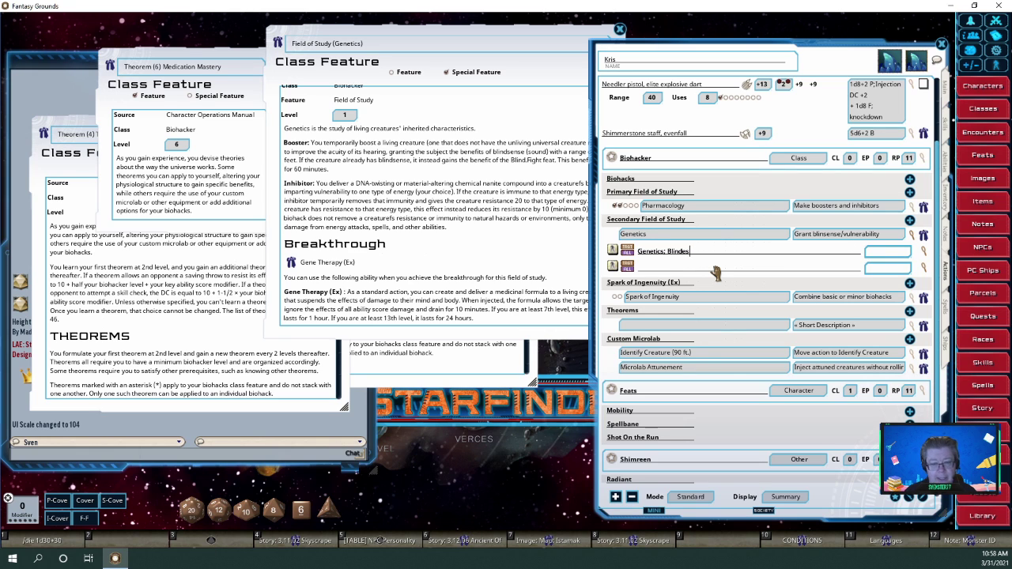
key("BackSpace")
key("BackSpace")
type("sense 6")
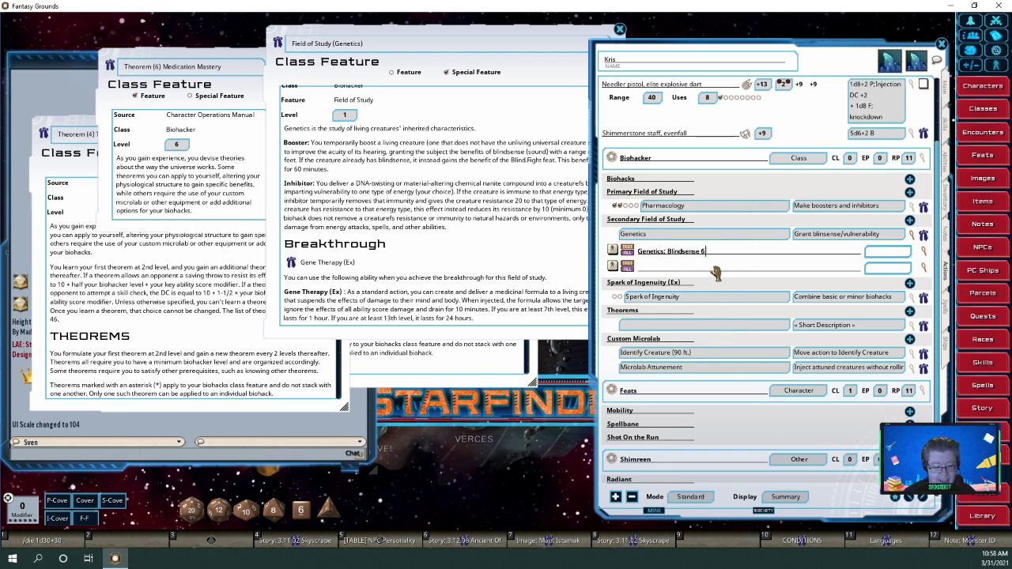
type("0")
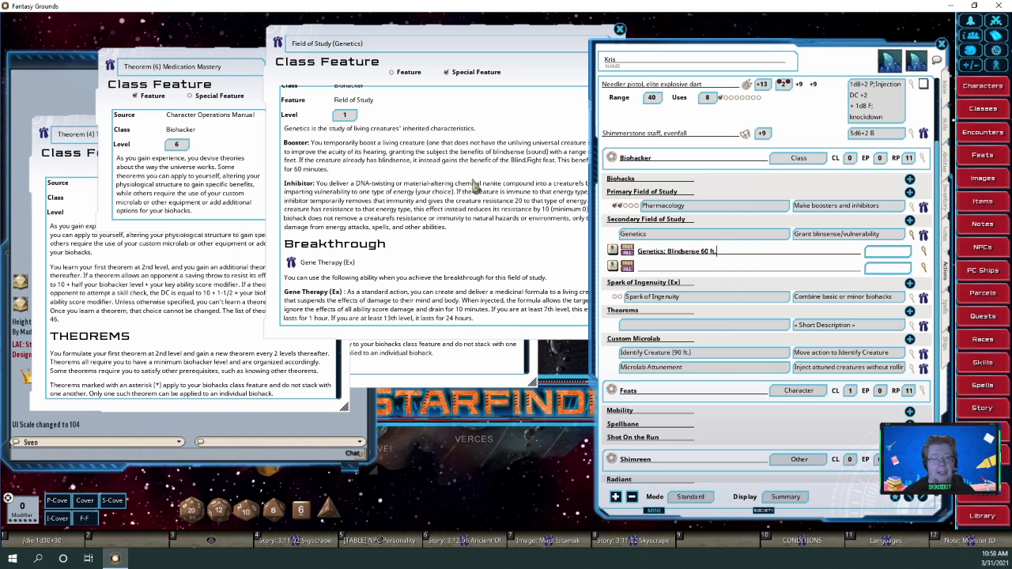
Set the Blindsense effect's duration to a fixed 1 hour in its effect settings, and close them
left_click_drag(487, 106, 463, 102)
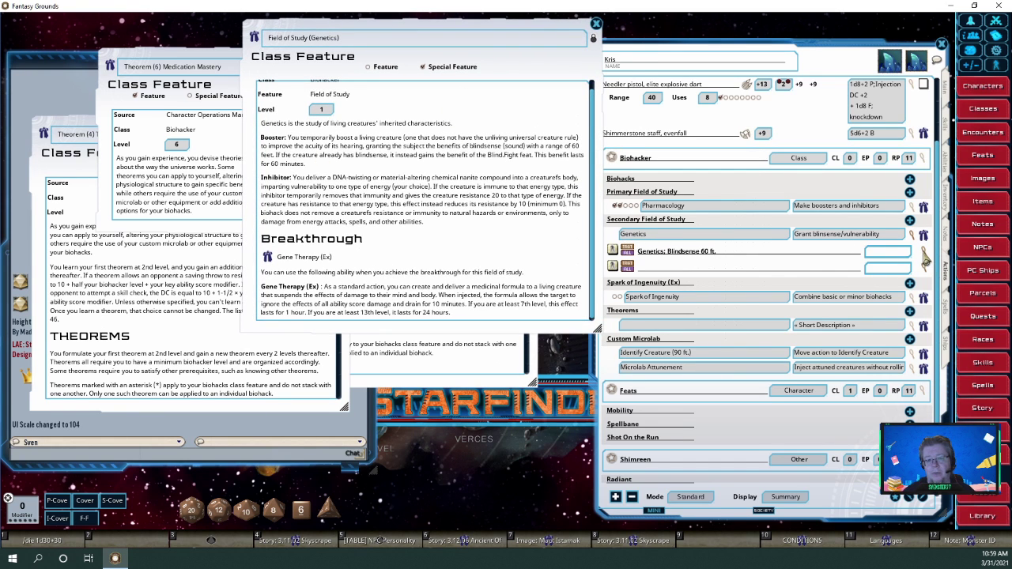
left_click(924, 256)
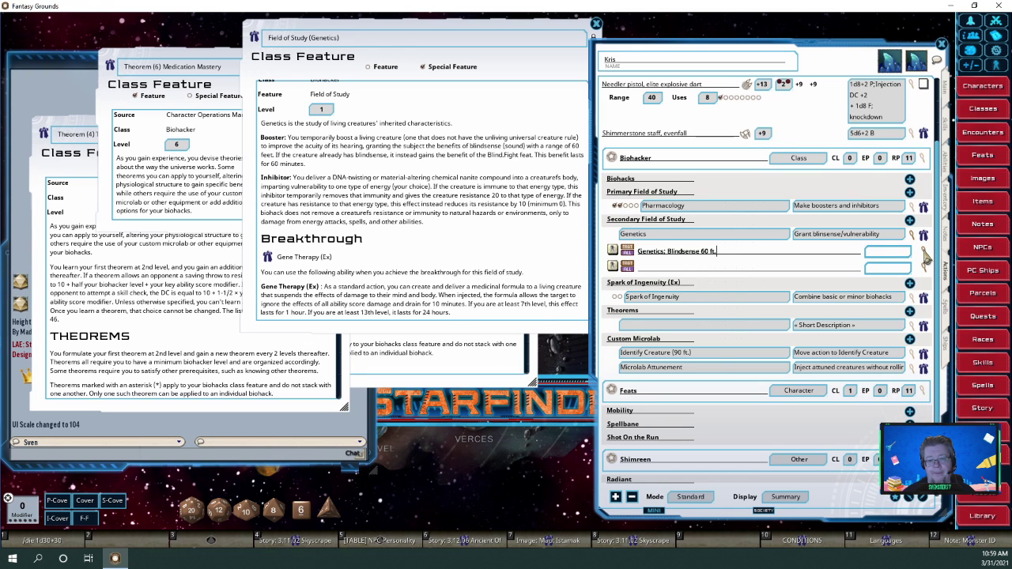
left_click(924, 255)
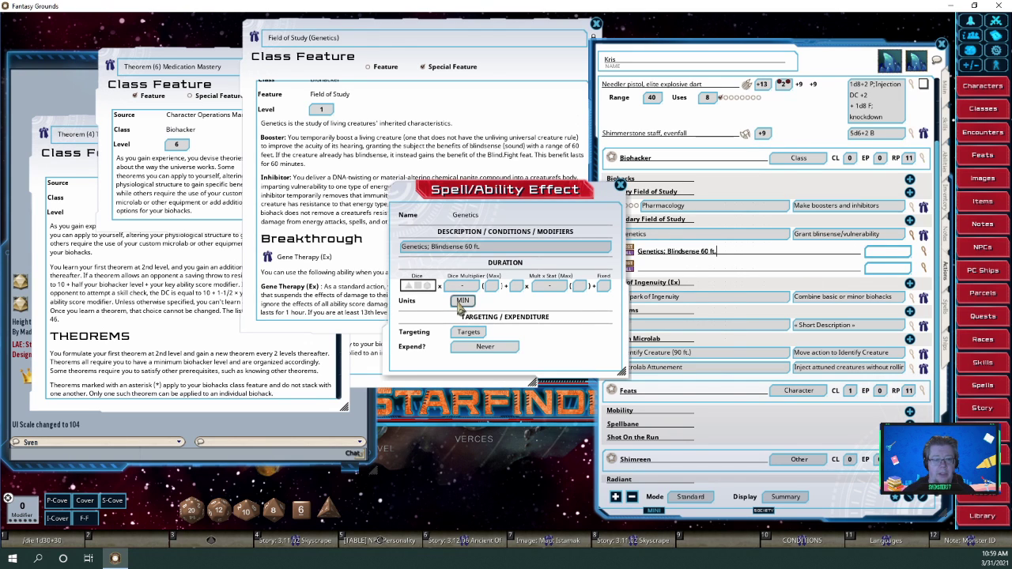
left_click(461, 302)
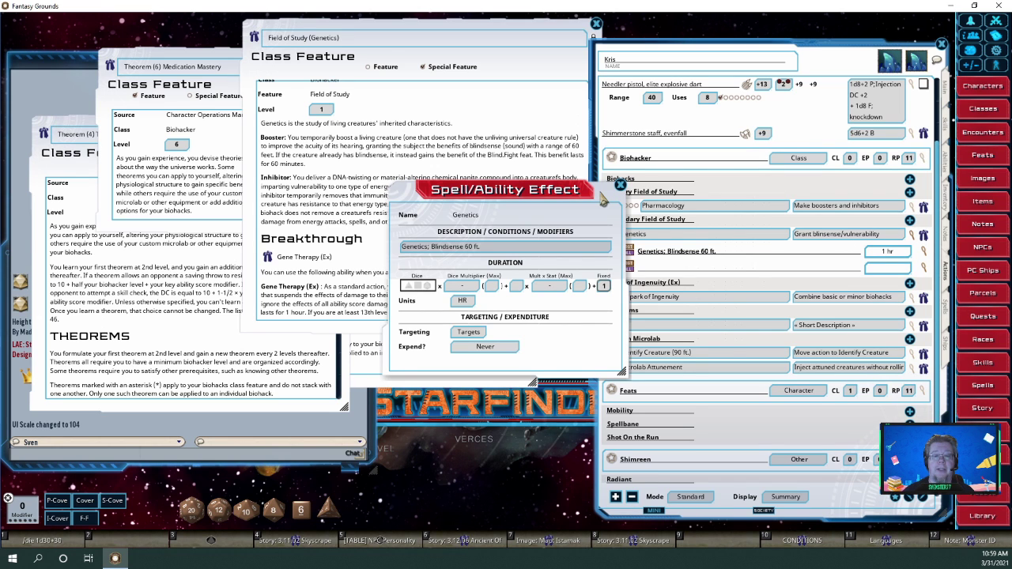
left_click_drag(603, 200, 599, 224)
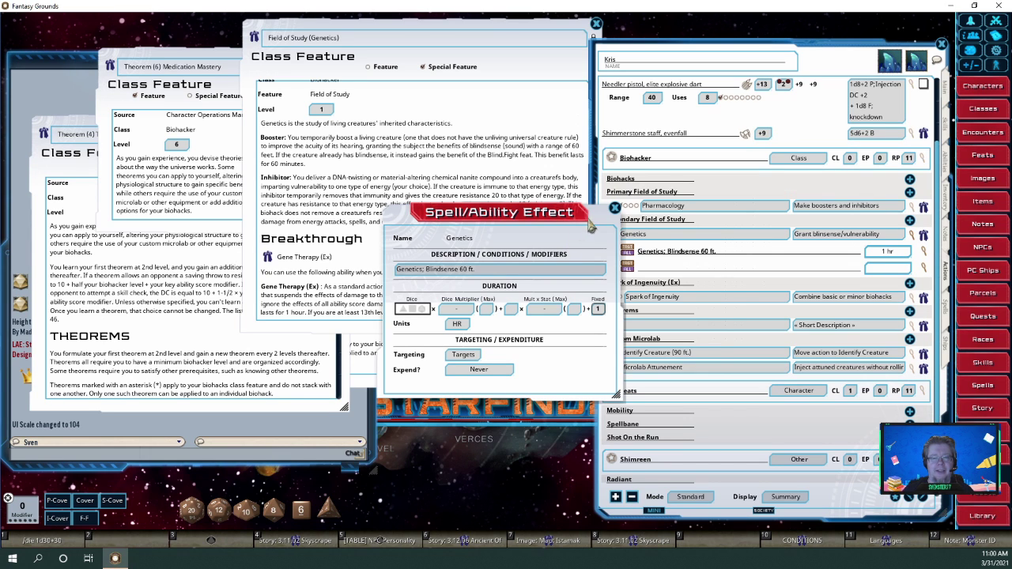
mouse_move(588, 233)
left_mouse_down()
mouse_move(575, 204)
mouse_move(581, 228)
left_mouse_up()
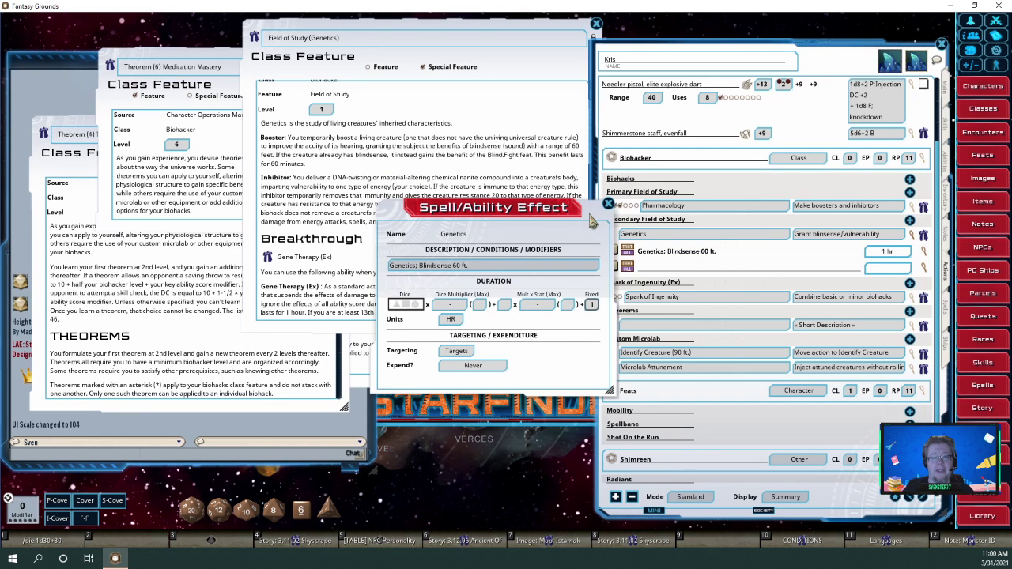
left_click_drag(591, 222, 582, 170)
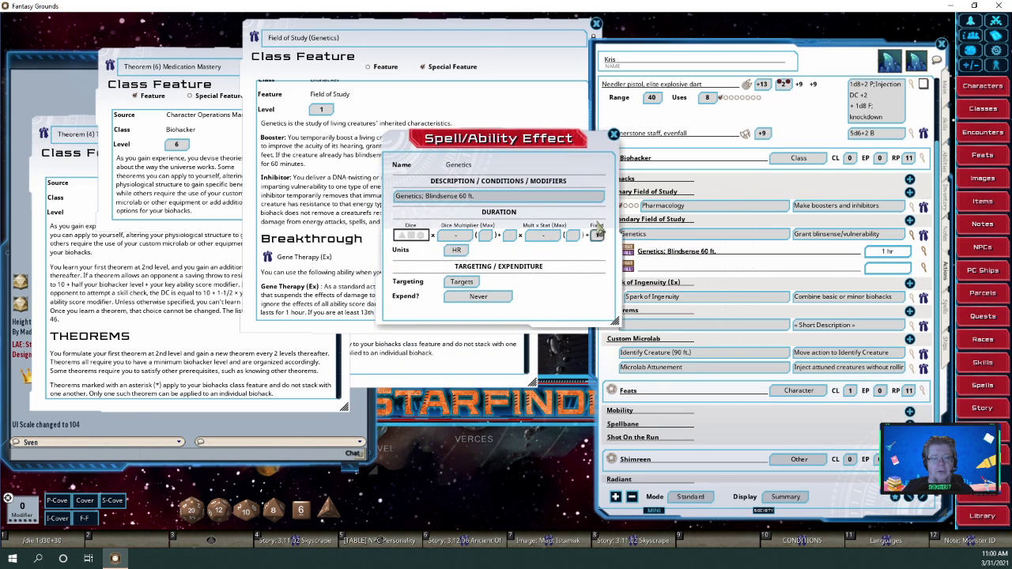
left_click(614, 136)
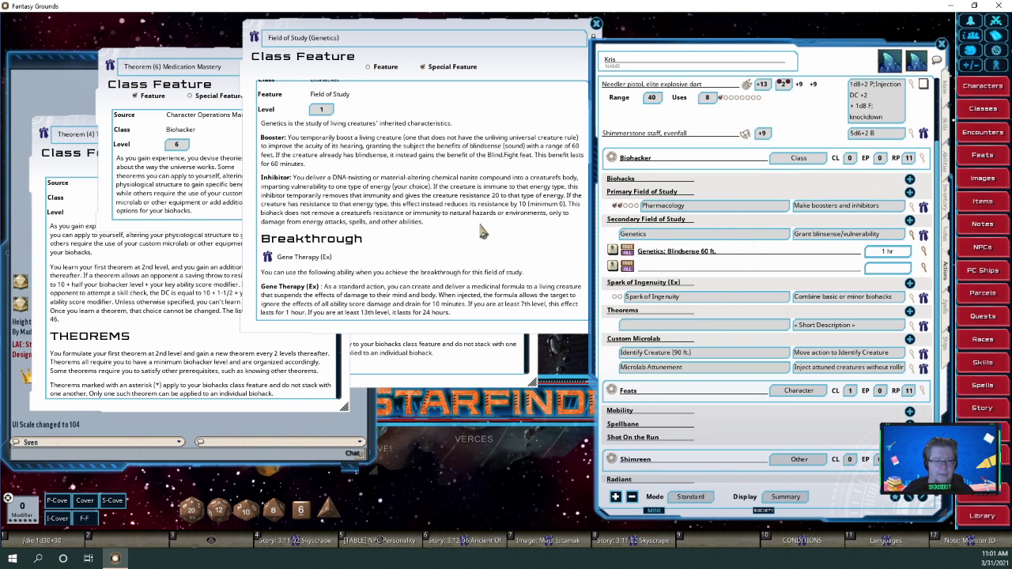
Open the Genetics action's class feature record beside the reference description and set its source to "Caracter Operations Manual"
left_click(923, 236)
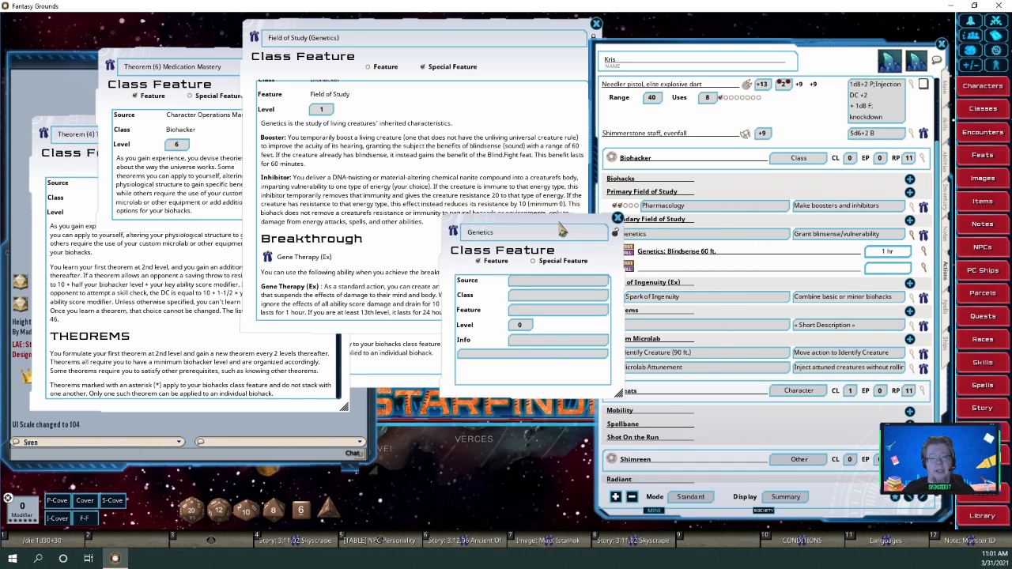
left_click_drag(563, 231, 497, 260)
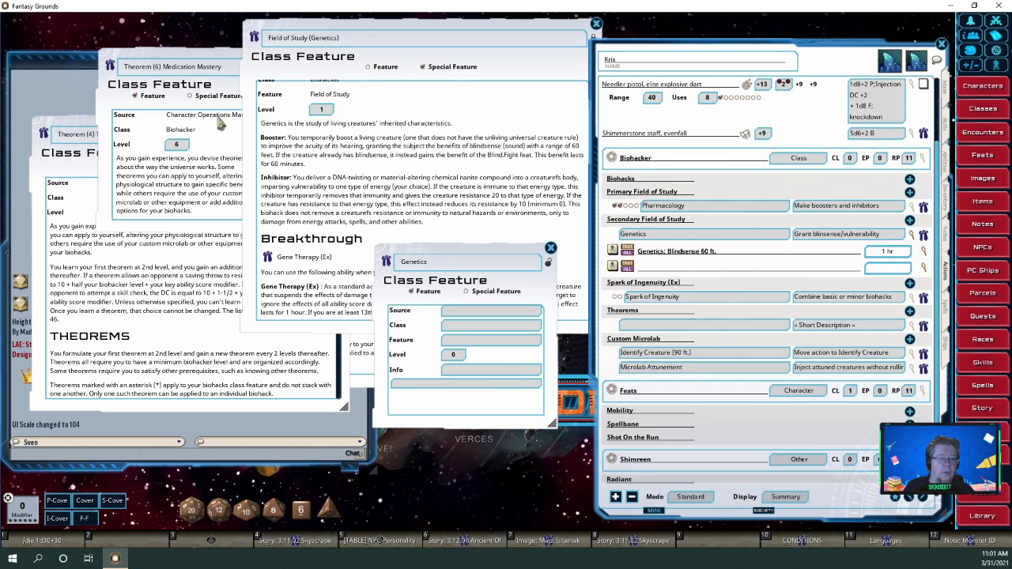
left_click(455, 312)
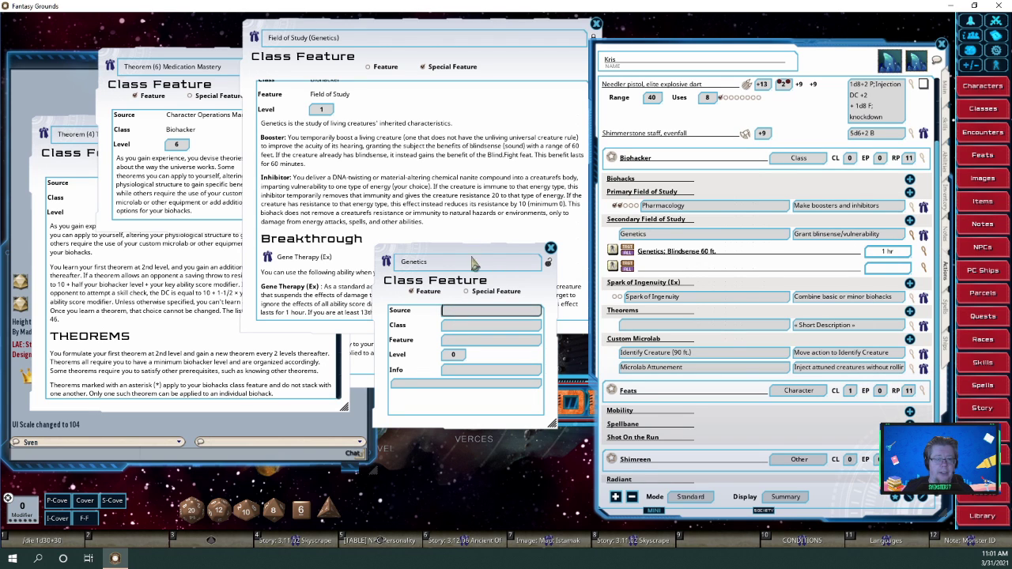
scroll(472, 236, "up", 1)
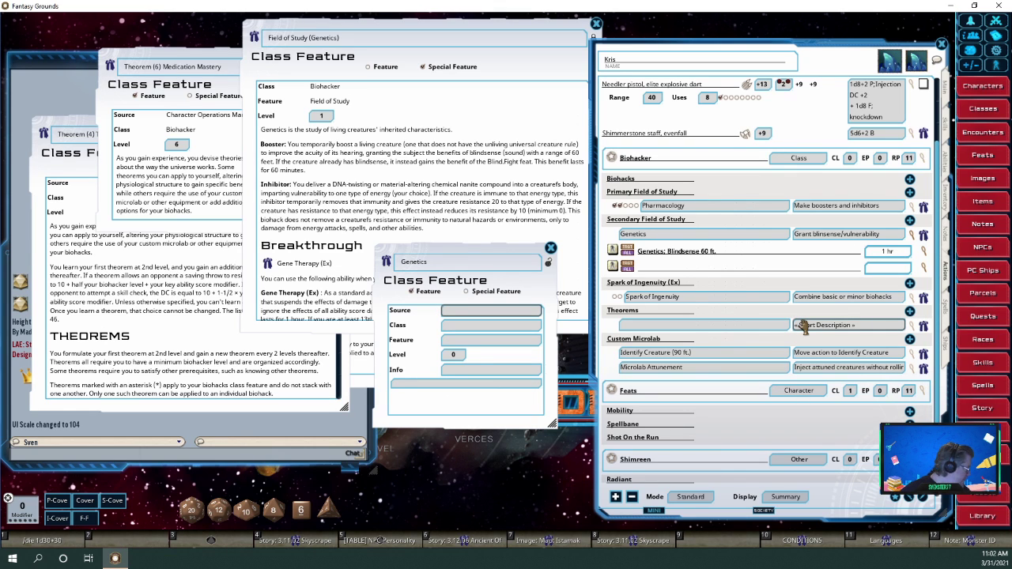
type("C")
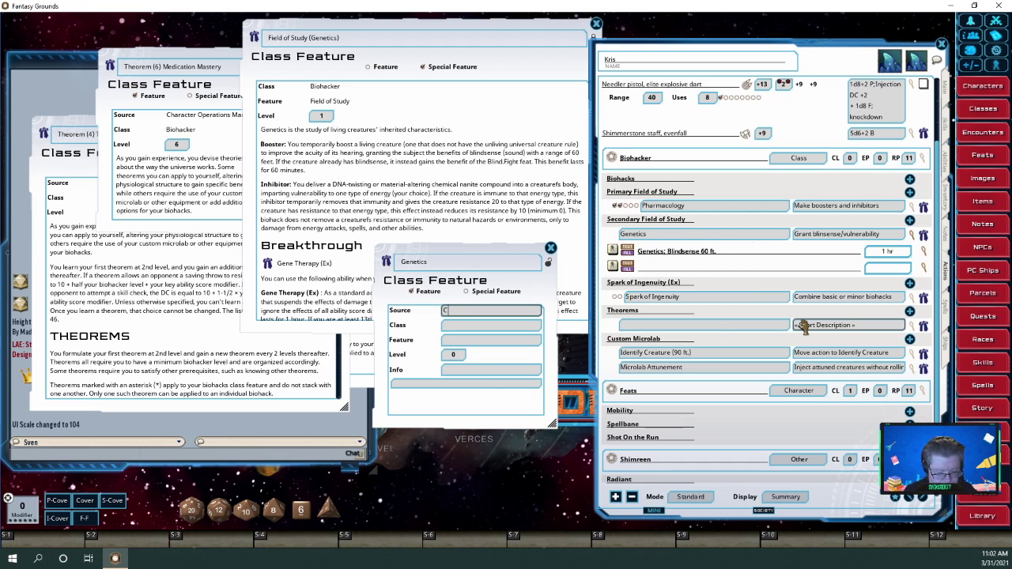
type("aracter")
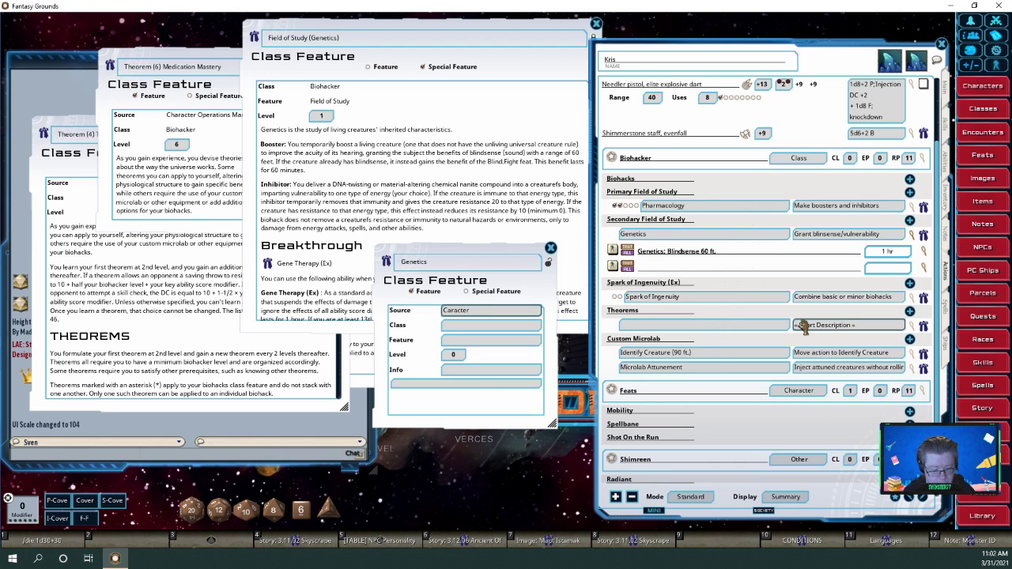
type(" Operation")
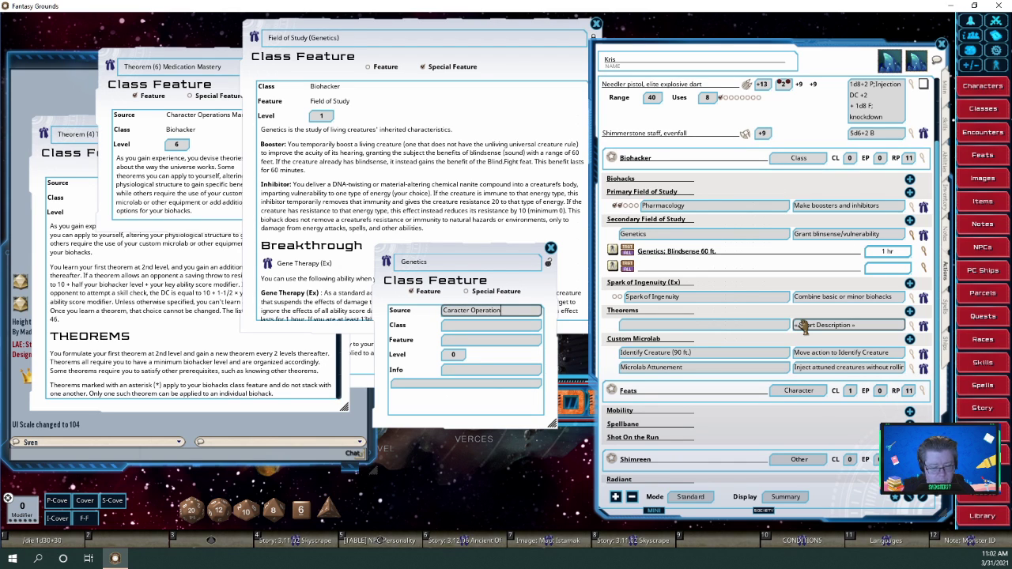
type("s Manual")
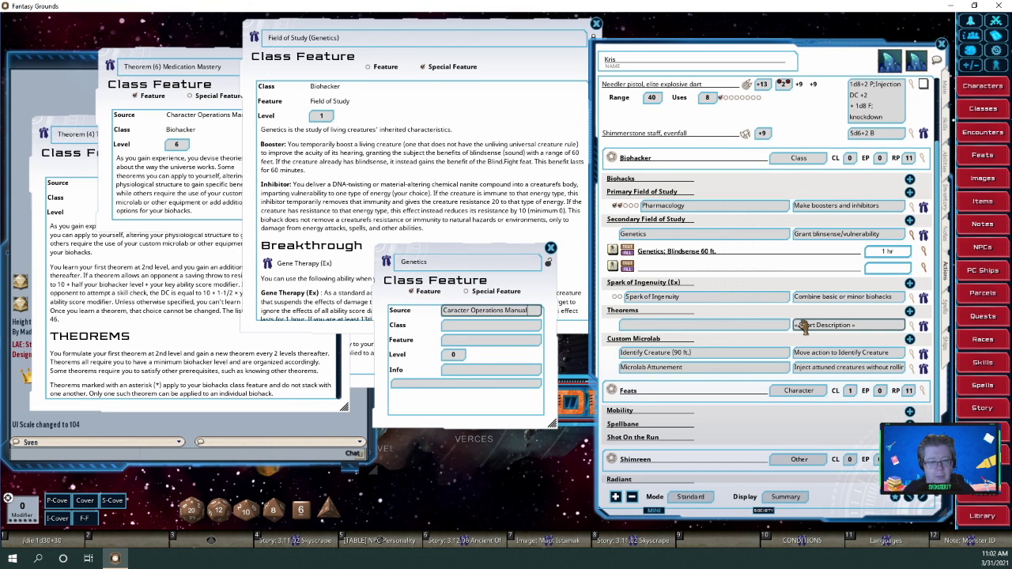
Fill in the Genetics record with class "Biohacker", feature "Field of Study" and level 1
key("Tab")
type("B")
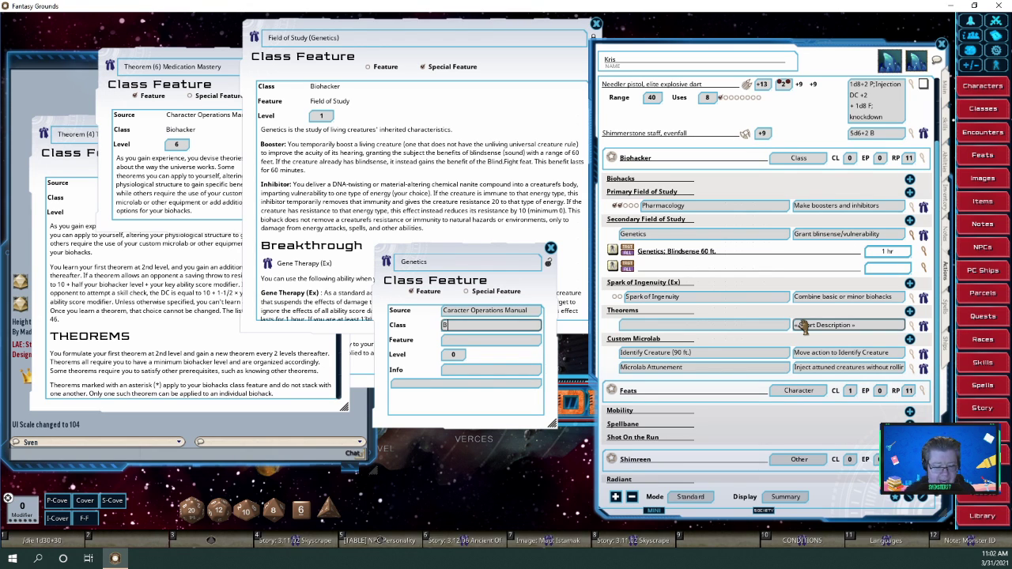
type("iohacker")
key("Tab")
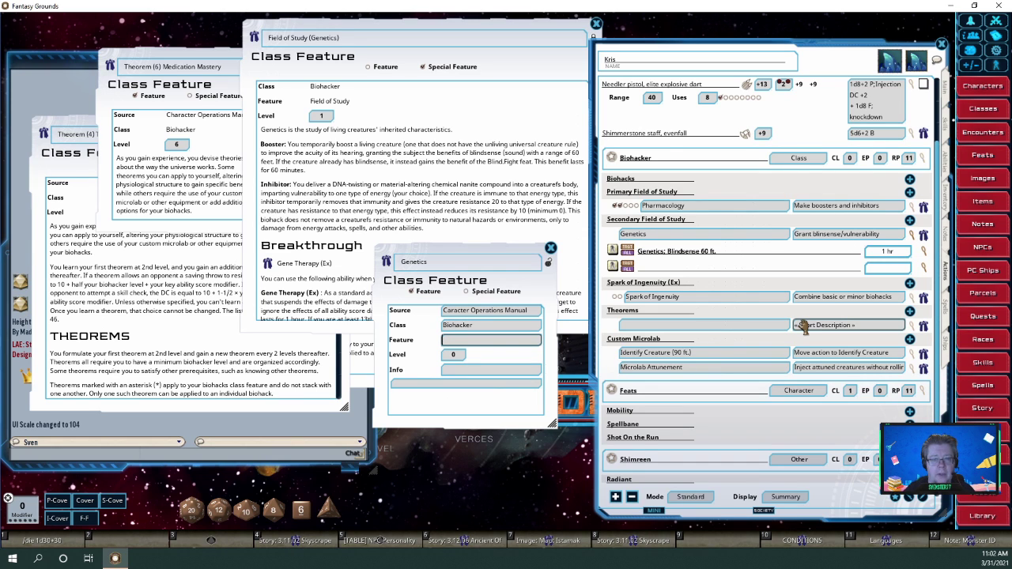
type("Fiel")
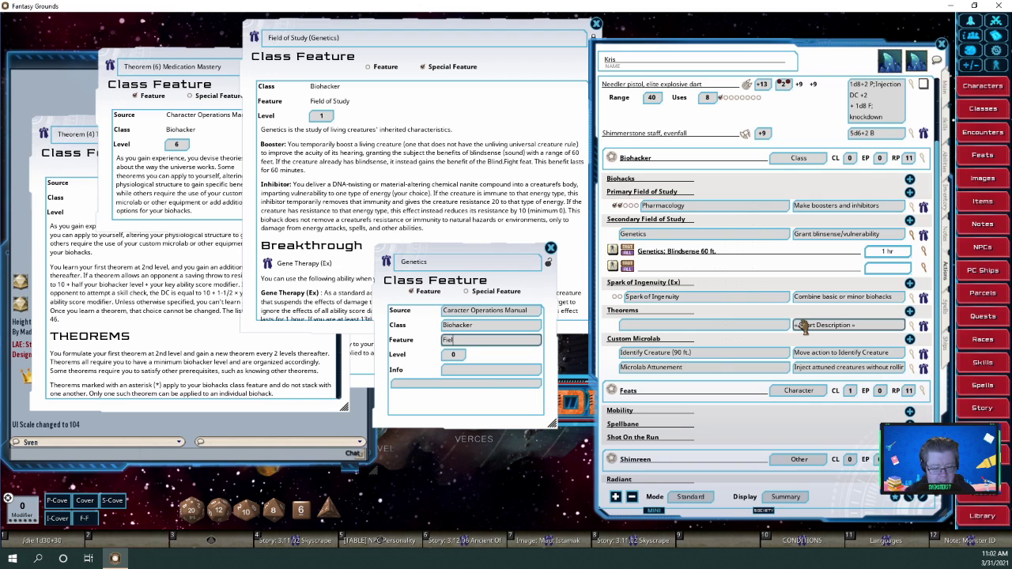
type("d of Study")
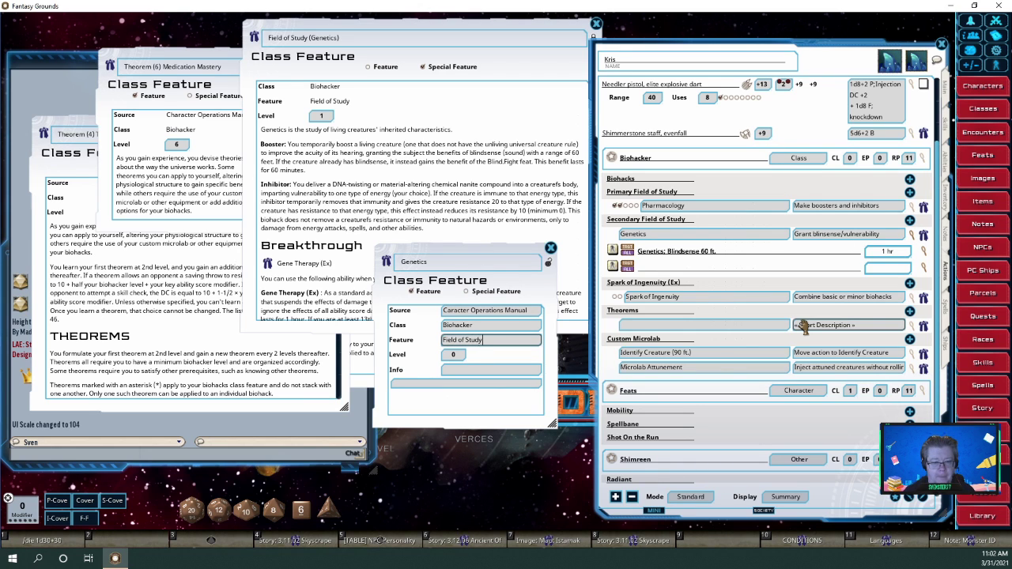
key("Tab")
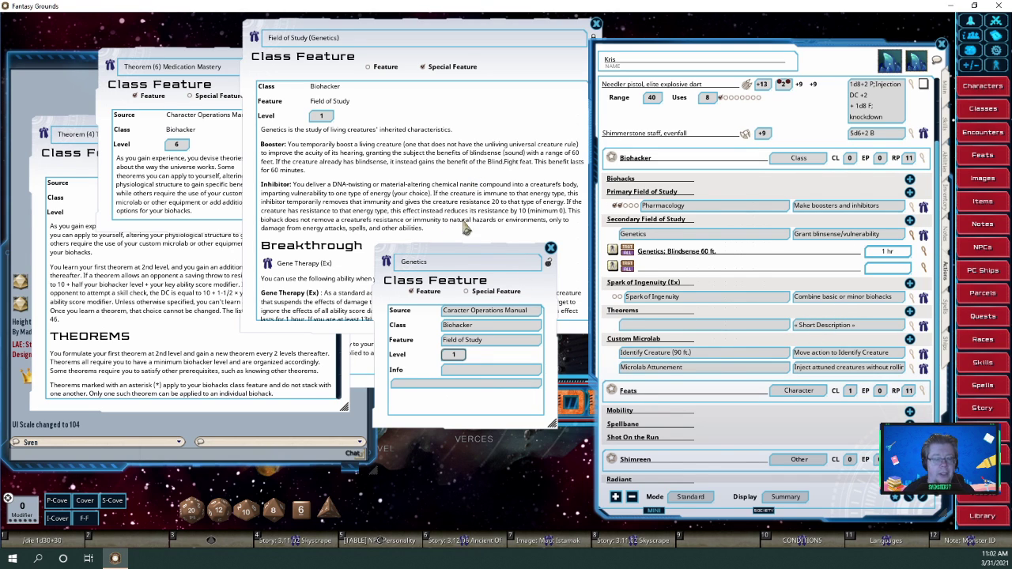
Copy the introduction, Booster and Inhibitor paragraphs from the unlocked Field of Study (Genetics) reference into the Genetics record's description
left_click(368, 162)
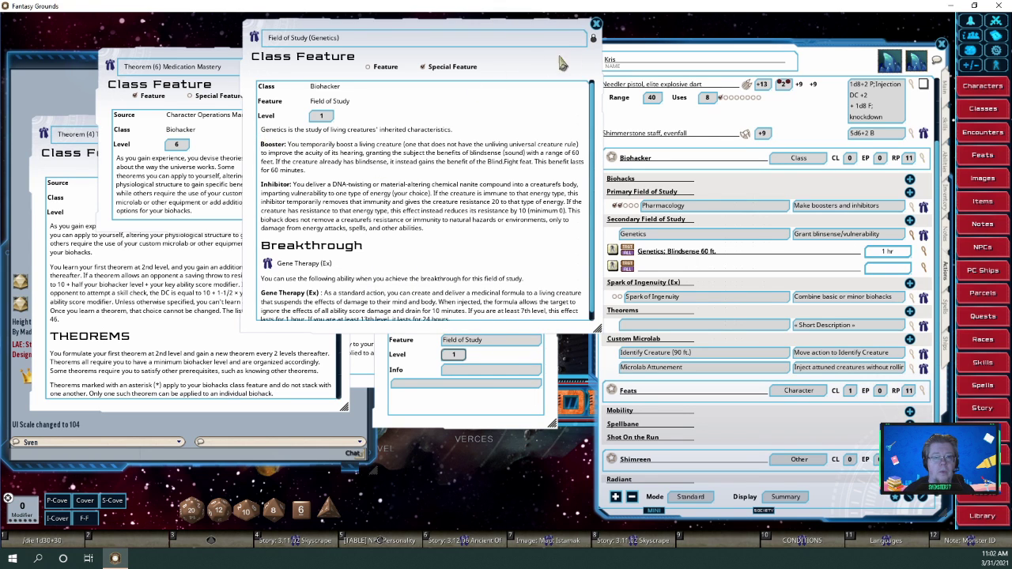
left_click(594, 41)
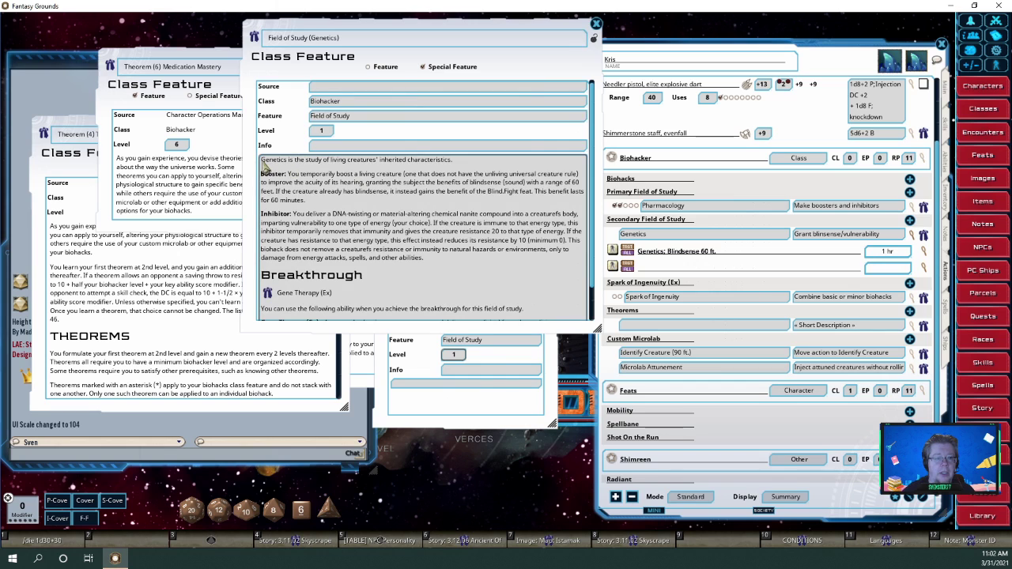
left_click_drag(262, 159, 424, 258)
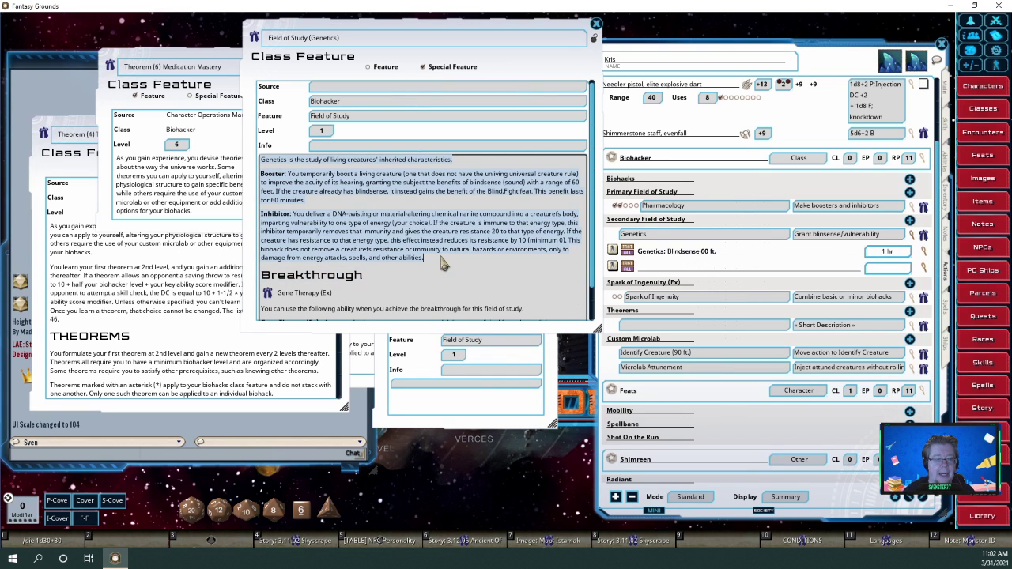
key("ctrl+c")
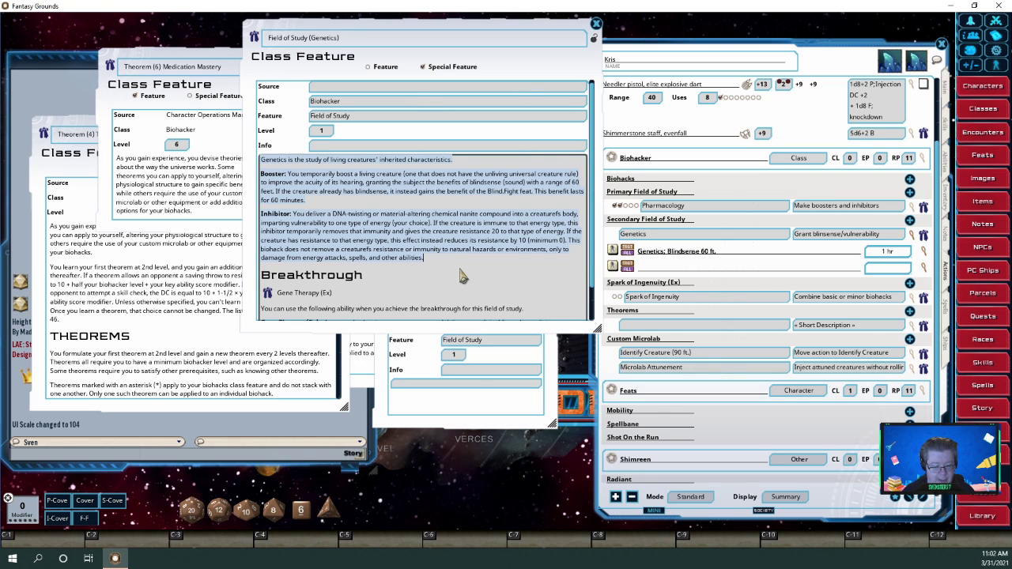
left_click(470, 385)
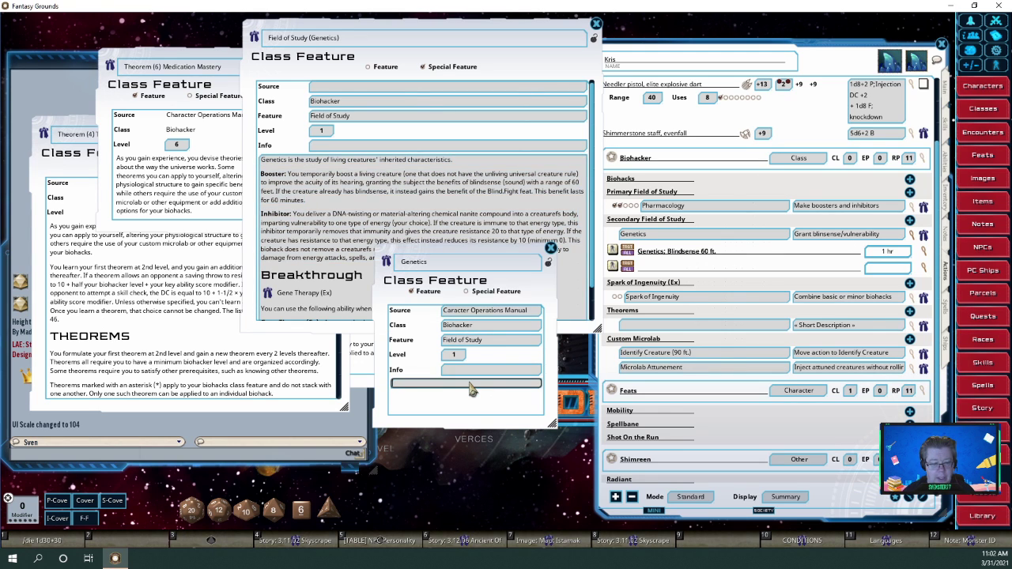
key("ctrl+v")
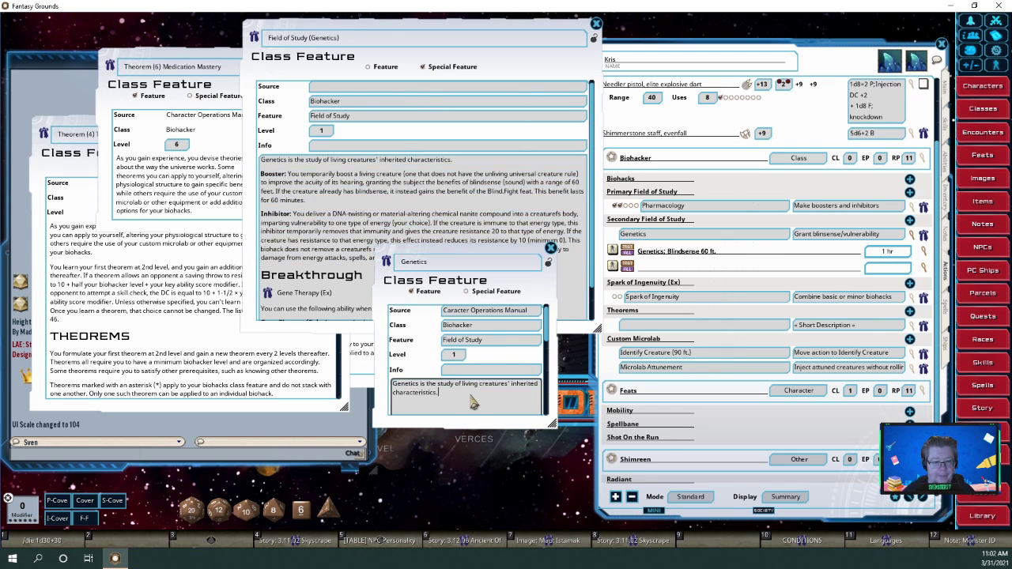
key("Return")
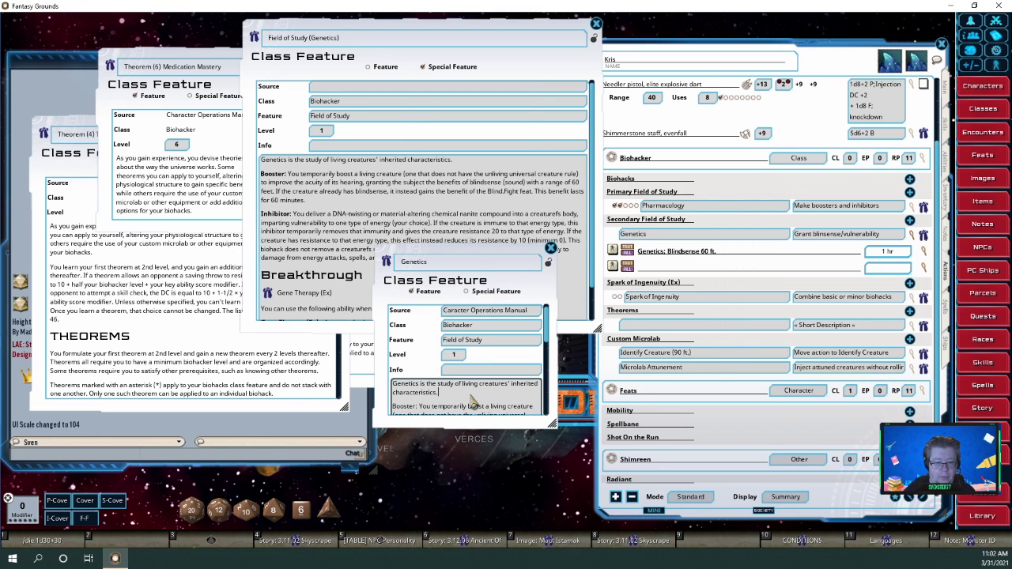
key("ctrl+v")
key("Return")
key("ctrl+v")
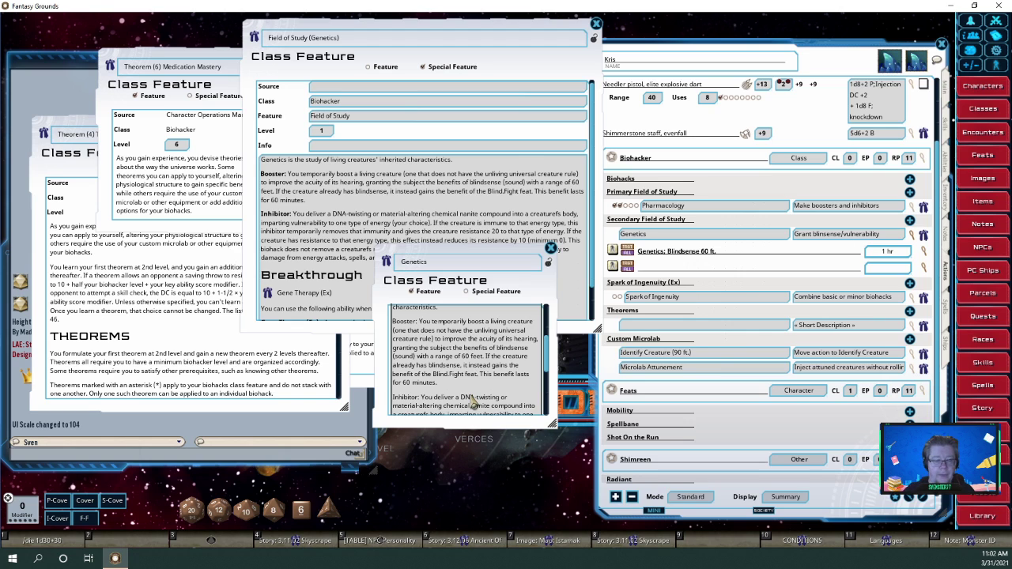
Lock the Genetics class feature record, enlarge its window to check the description, and close it
left_click(547, 263)
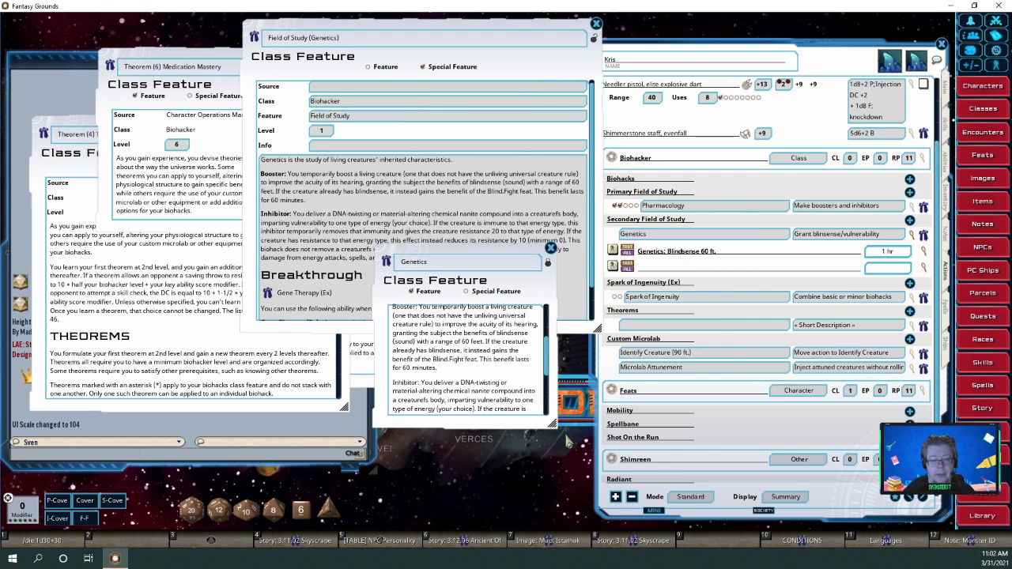
left_click_drag(553, 424, 709, 451)
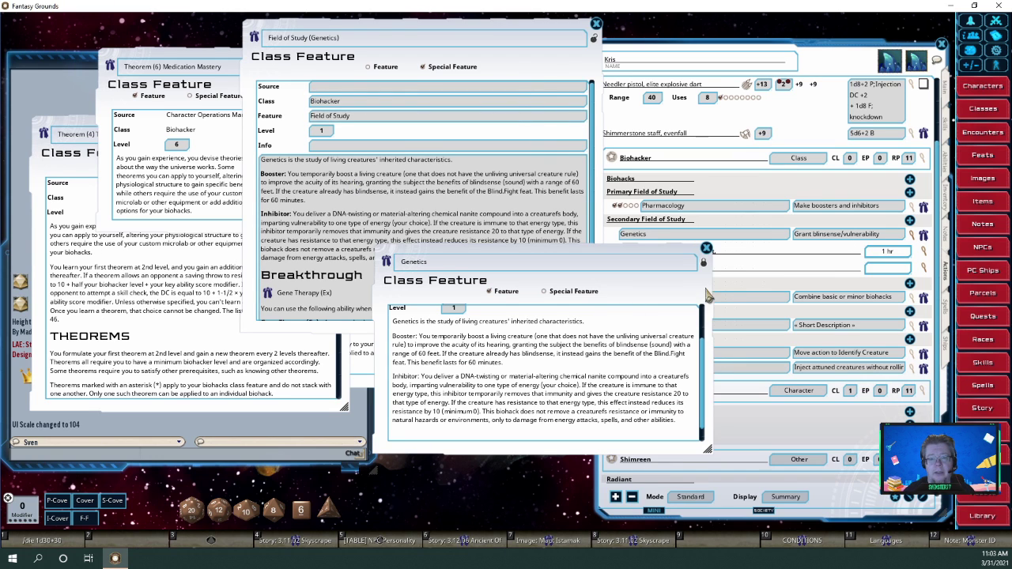
left_click(706, 248)
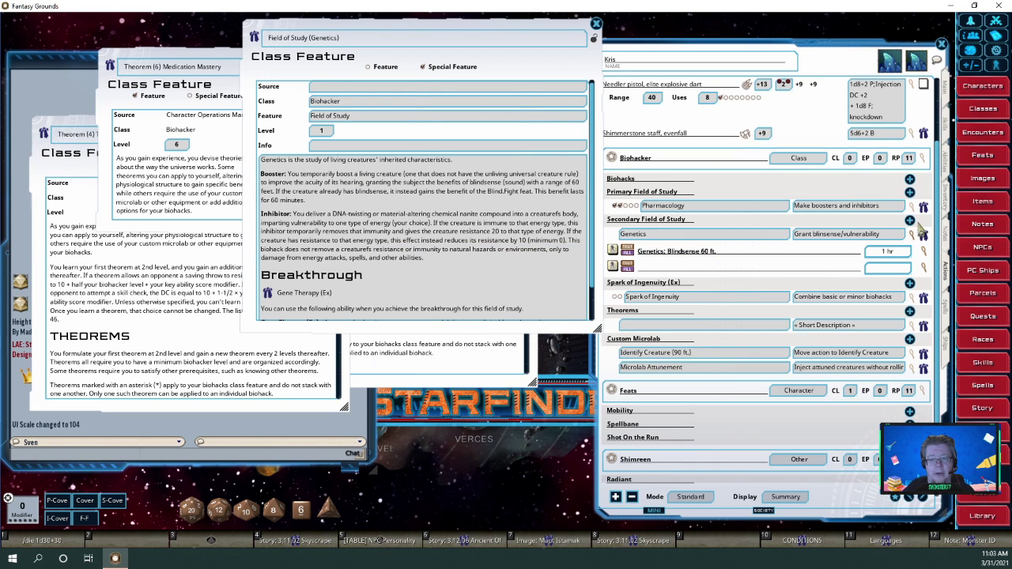
Set the second Genetics effect's text to "Genetics; Reduce resistance <edit type> -10"
left_click(692, 270)
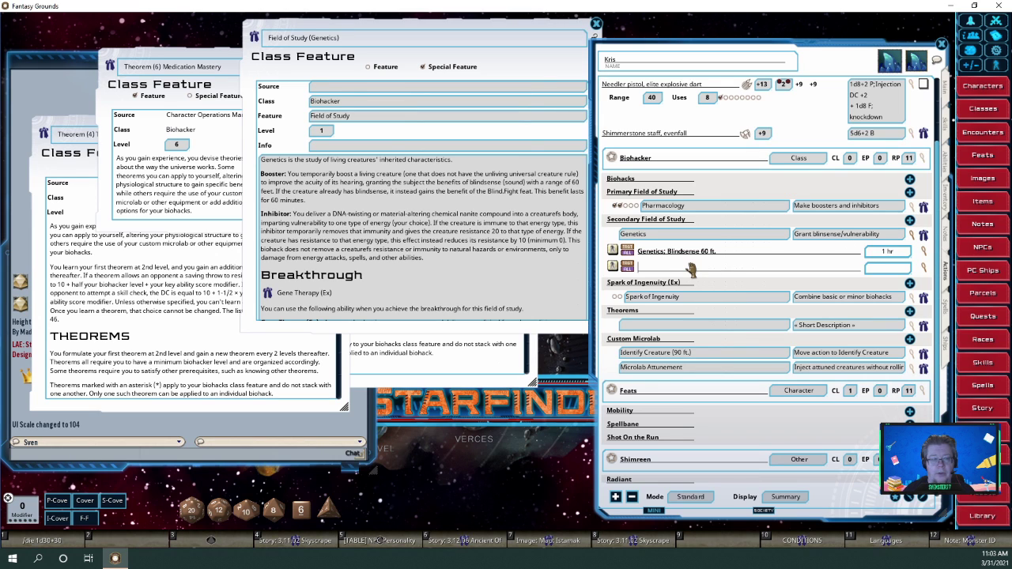
type("Ge")
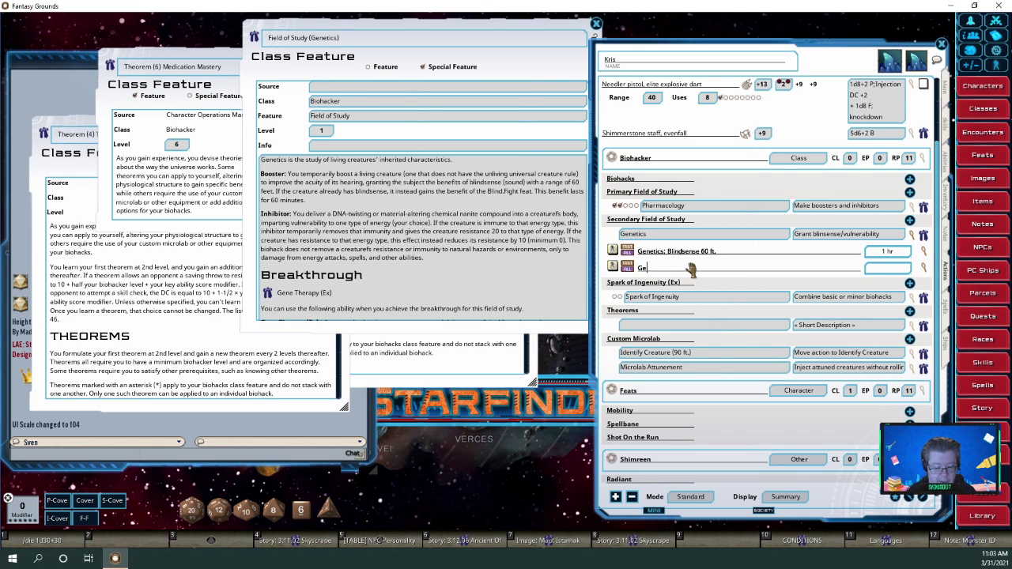
type("netics;")
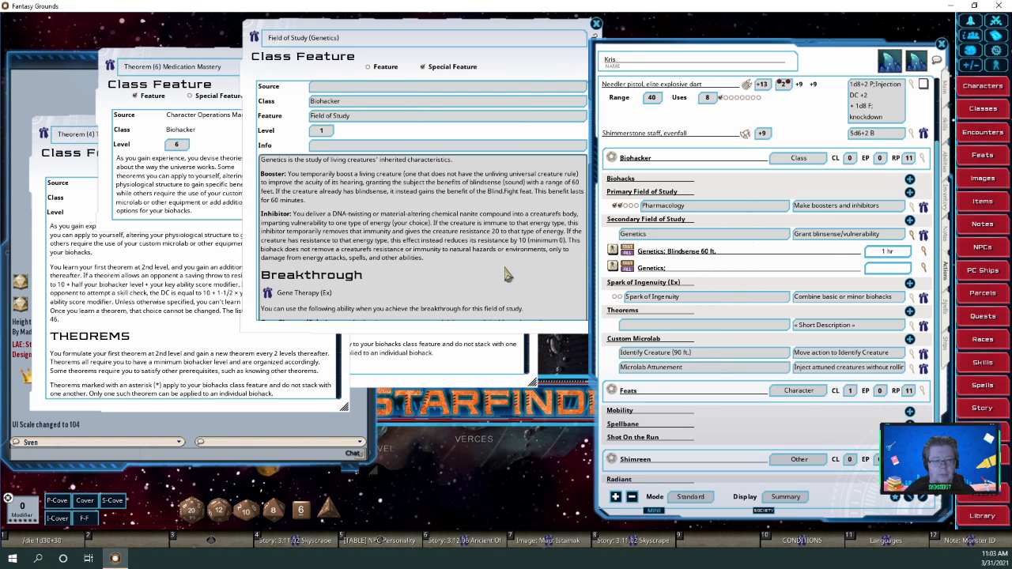
type("R")
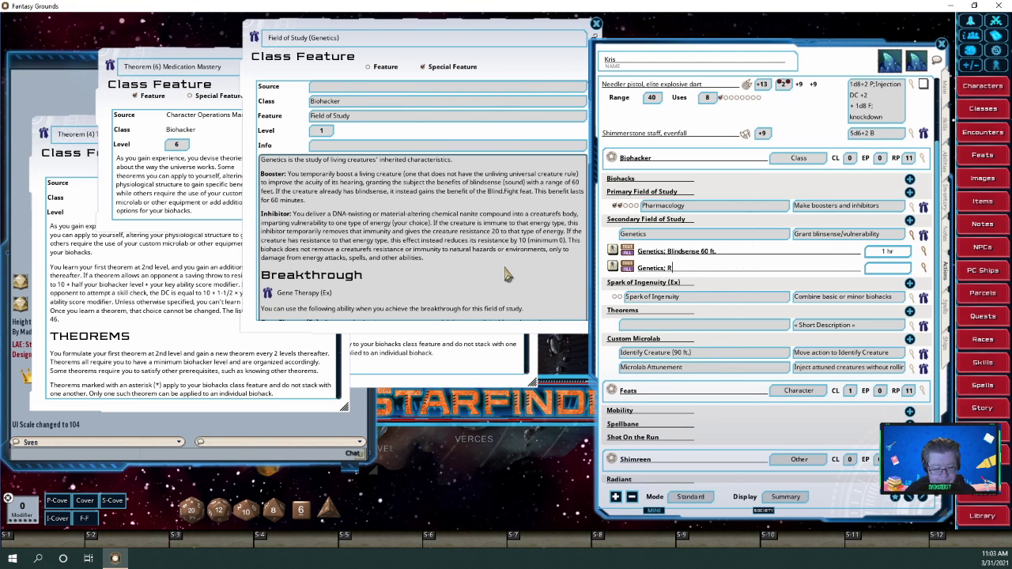
type("d")
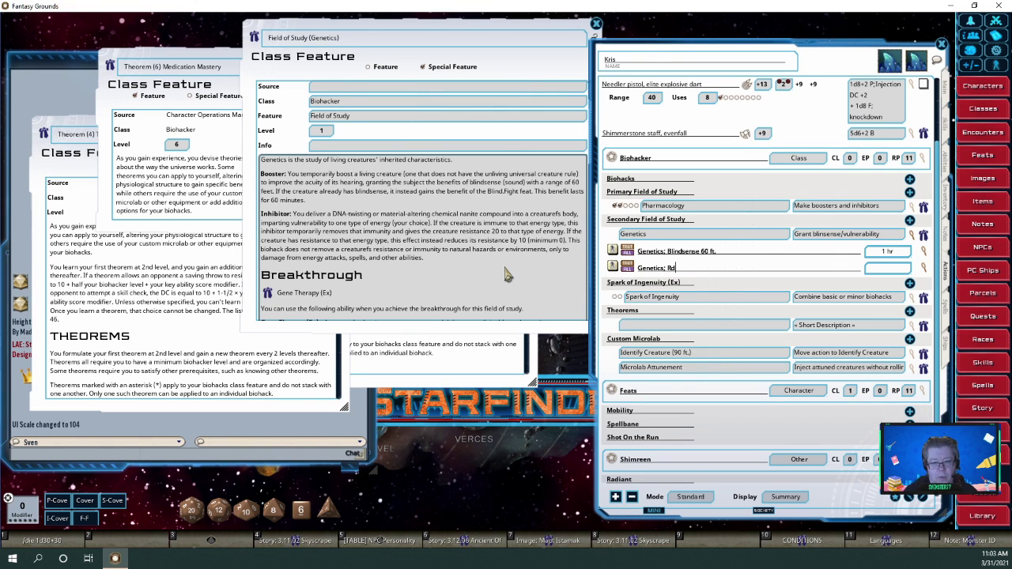
type("uce re re")
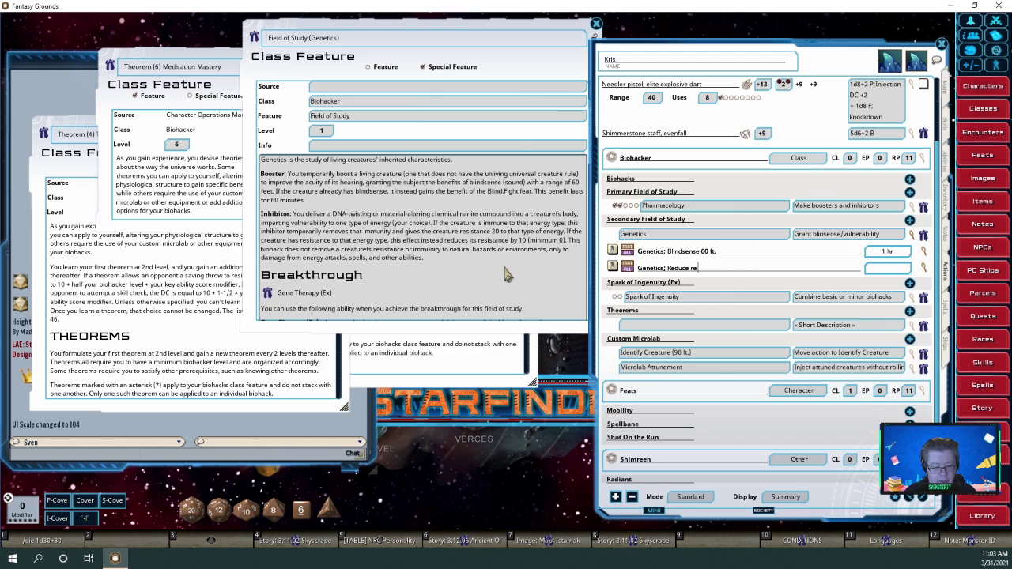
type("sistance")
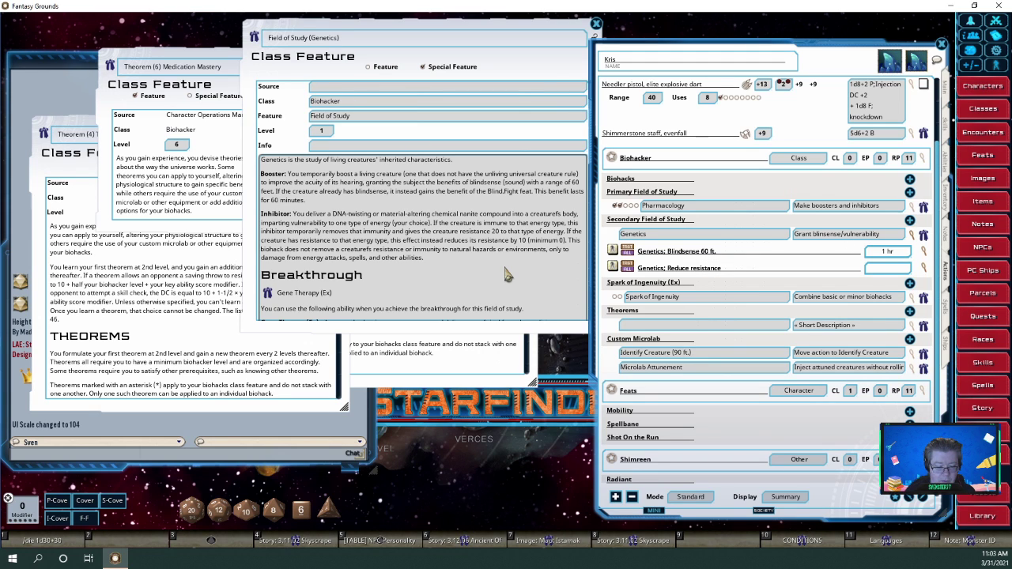
type(" <edit>")
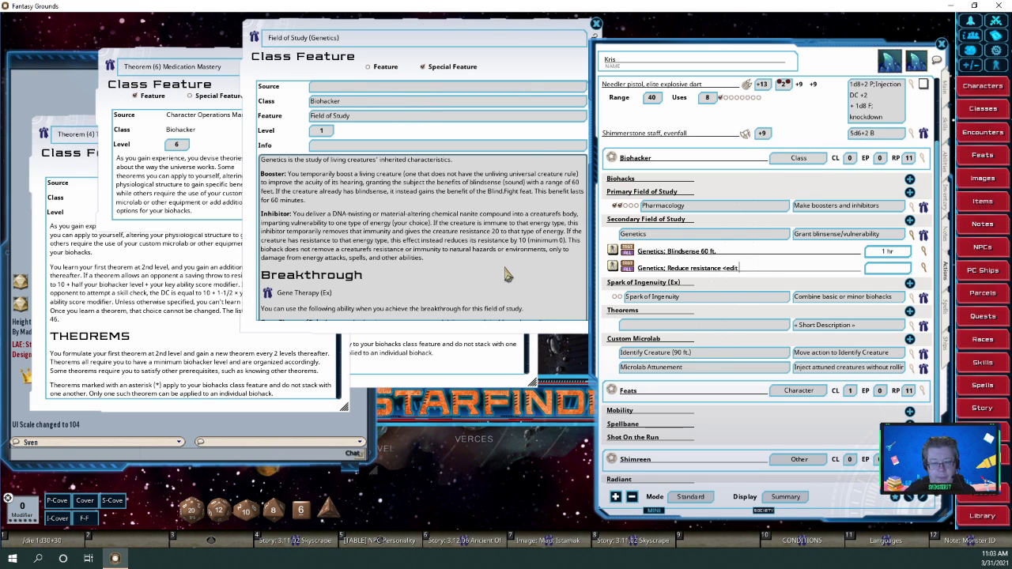
type(">")
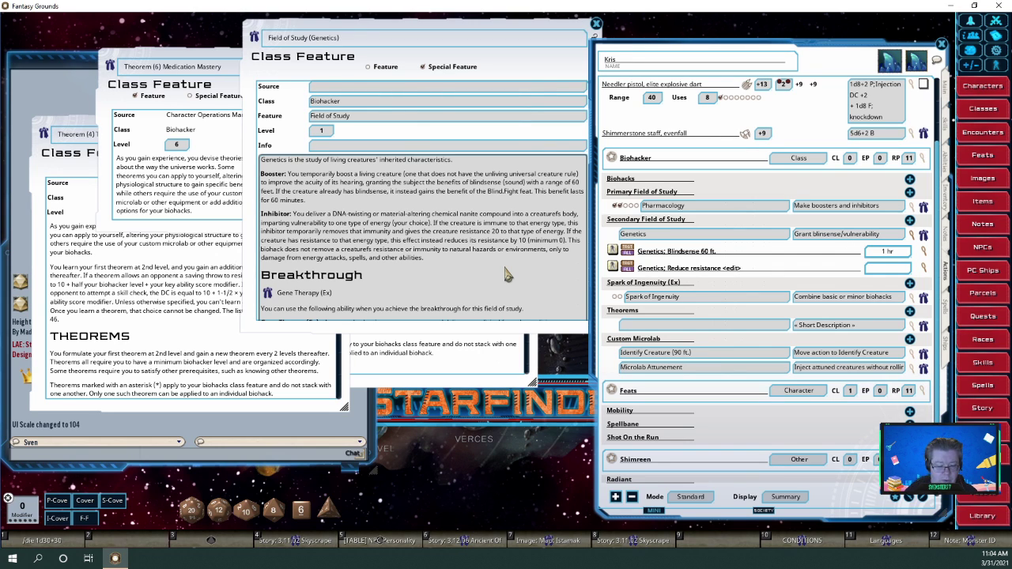
type("ty")
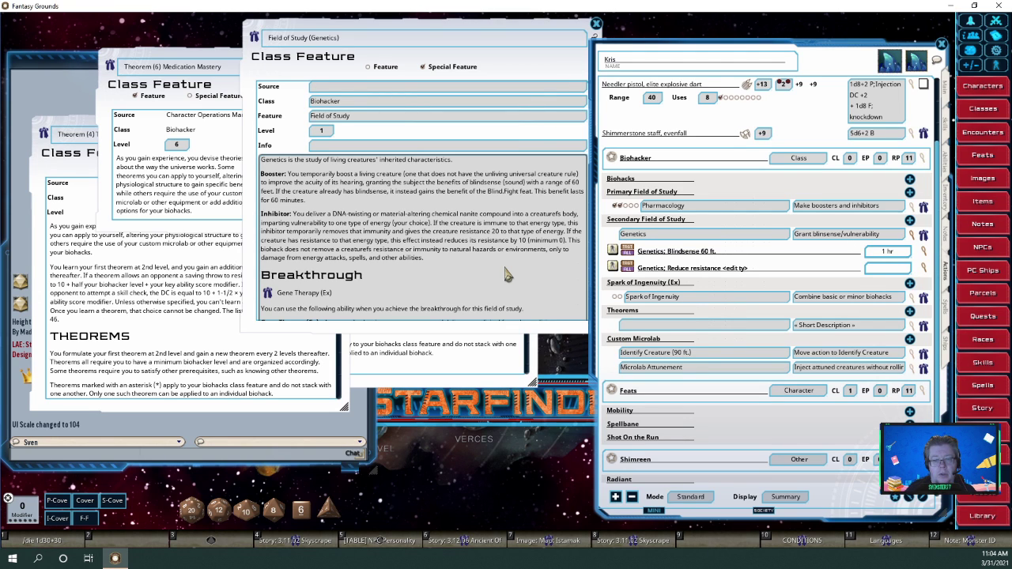
type("pe")
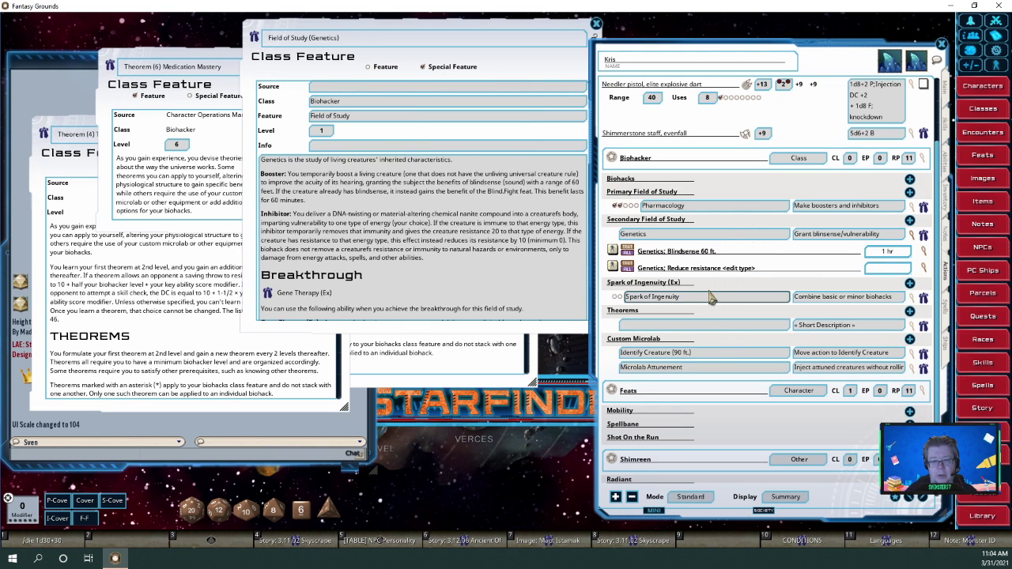
type("-")
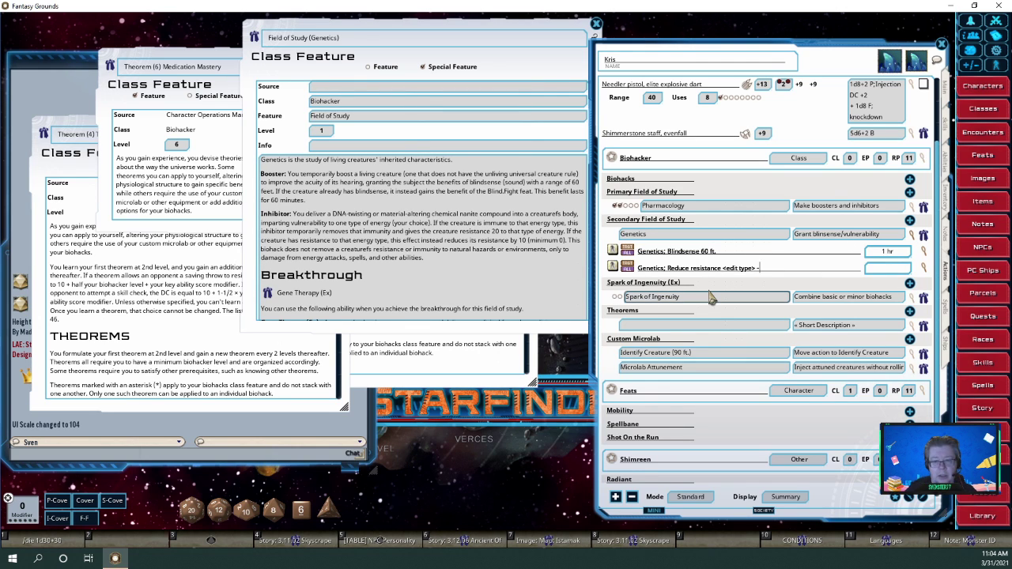
type("10")
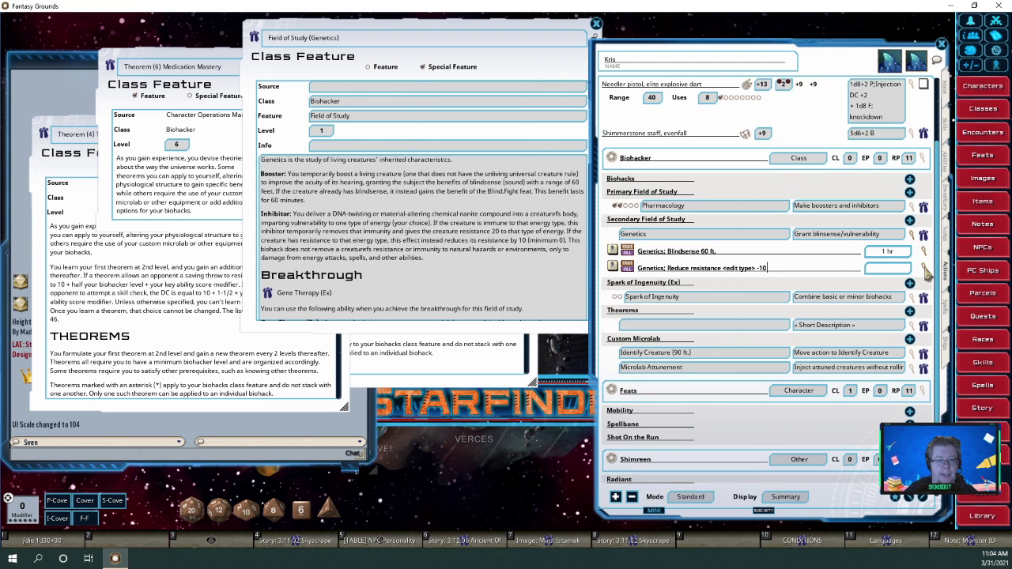
Examine the Pharmacology action's effects and the Gene Therapy breakthrough text in the Field of Study (Genetics) reference
left_click(913, 209)
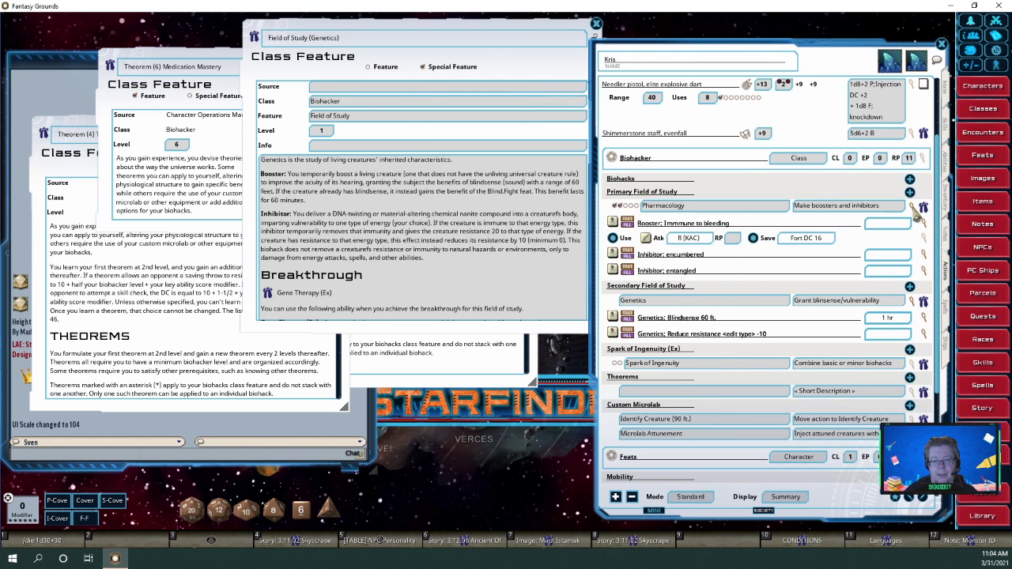
left_click(916, 212)
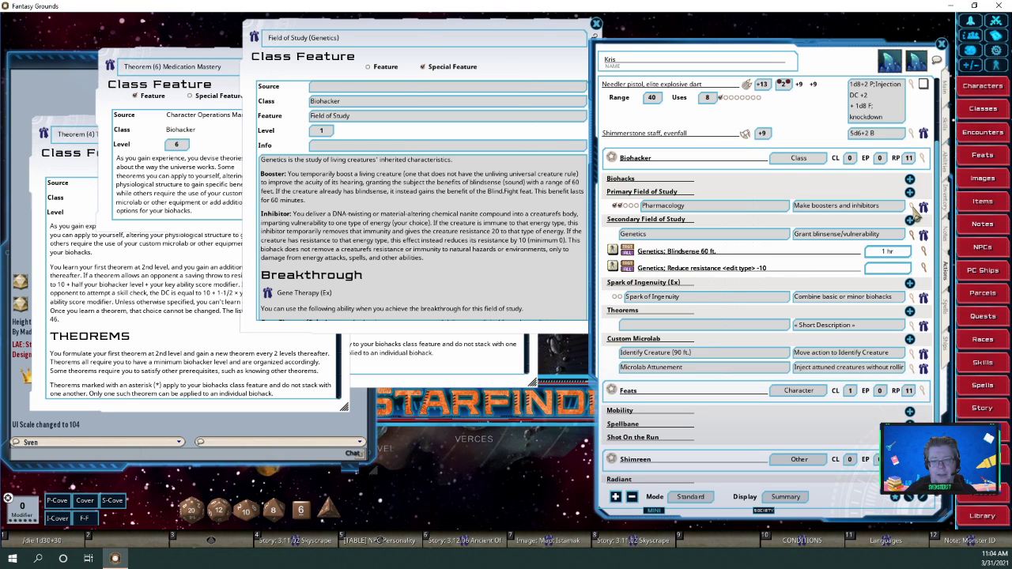
left_click(501, 294)
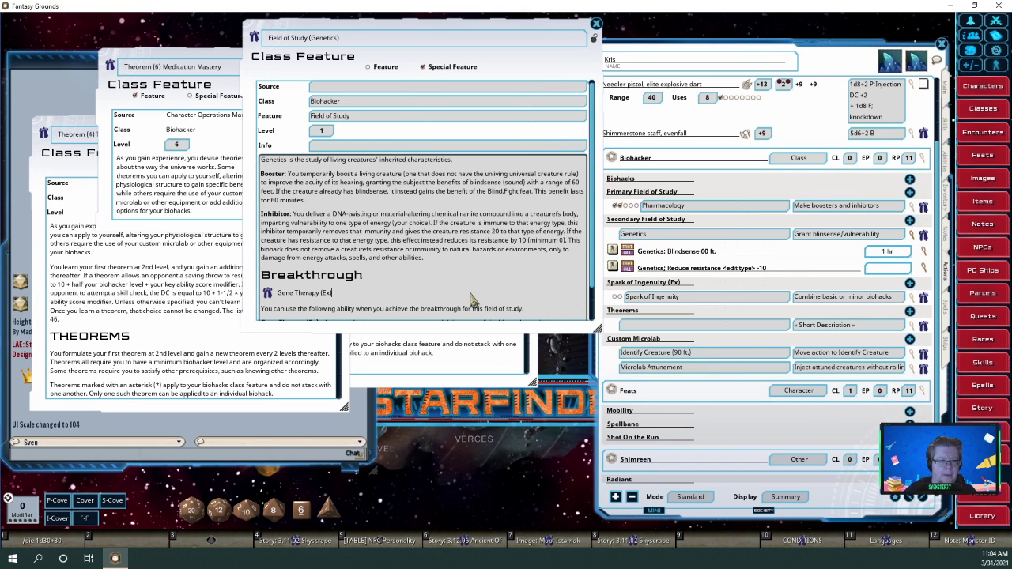
scroll(510, 286, "down", 1)
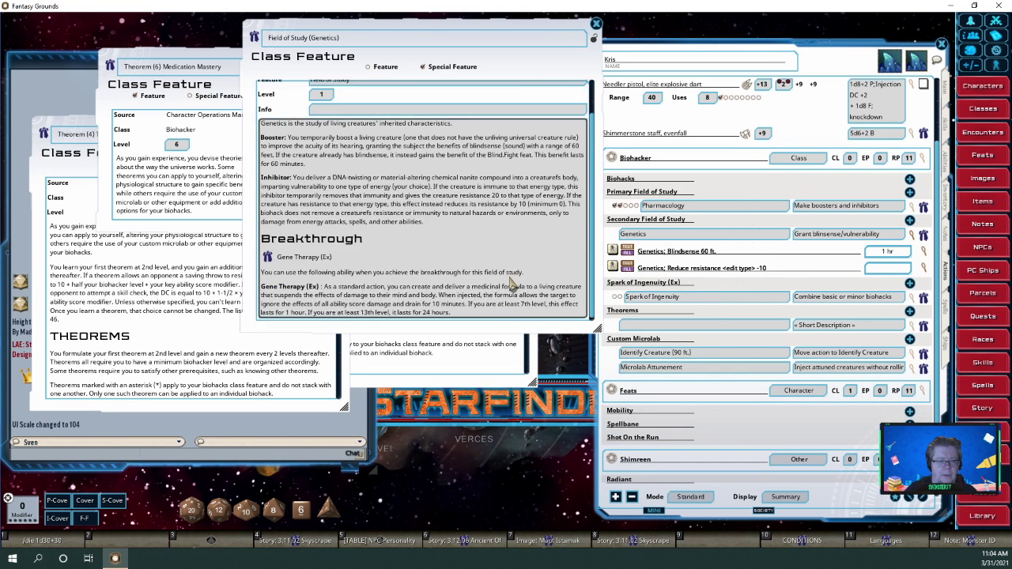
scroll(510, 286, "up", 1)
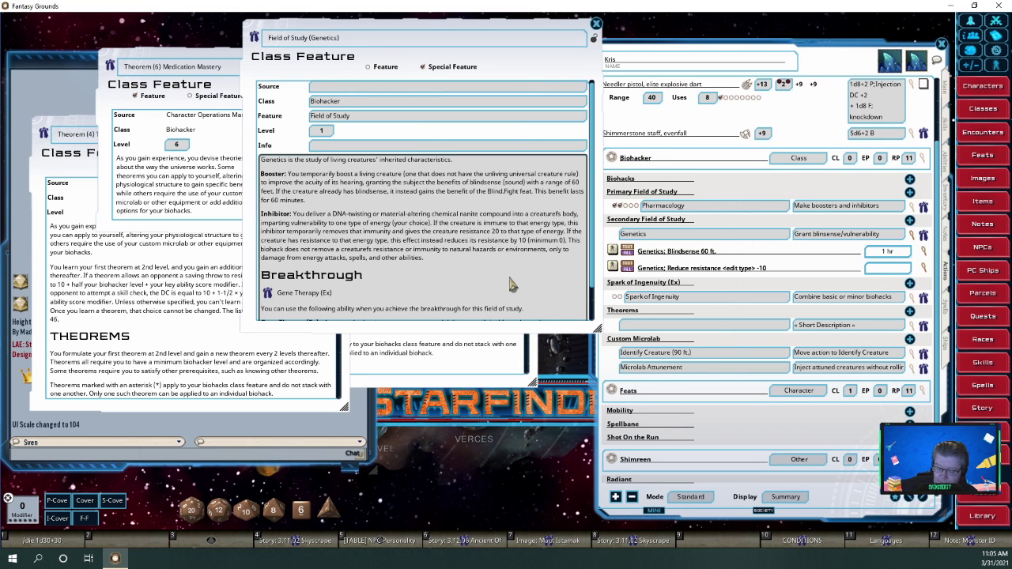
type(")")
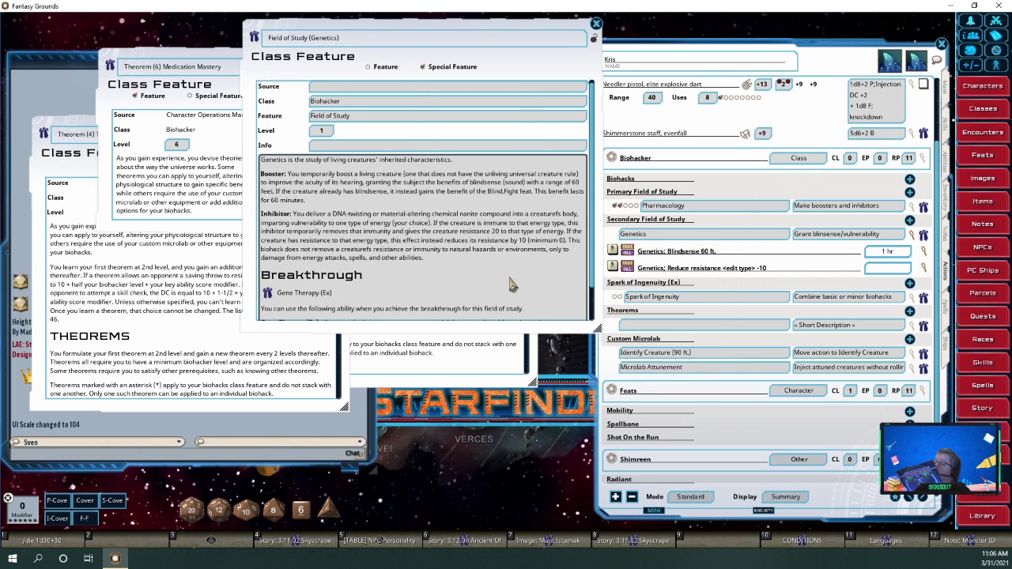
type(")")
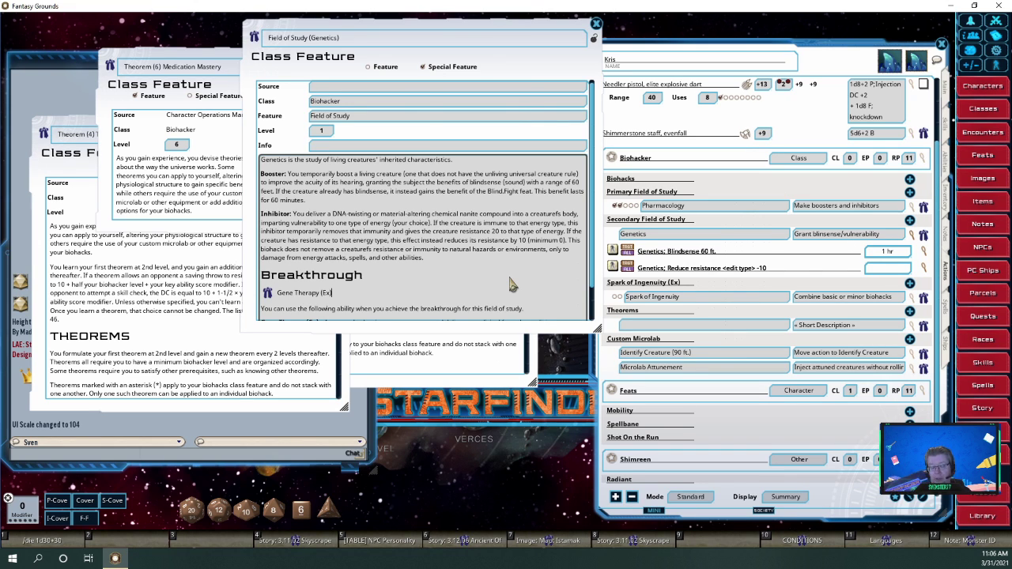
type(")")
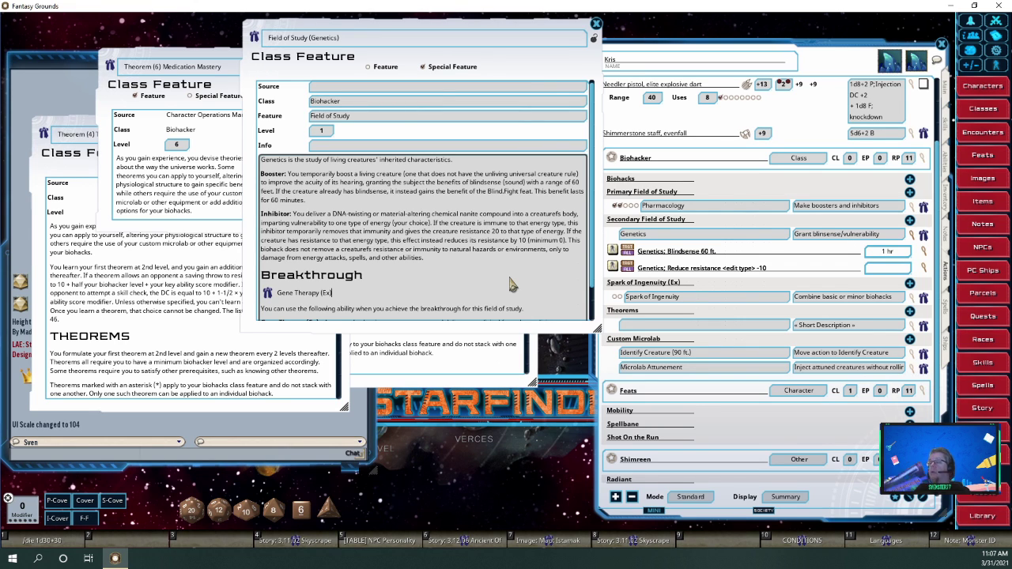
type(")")
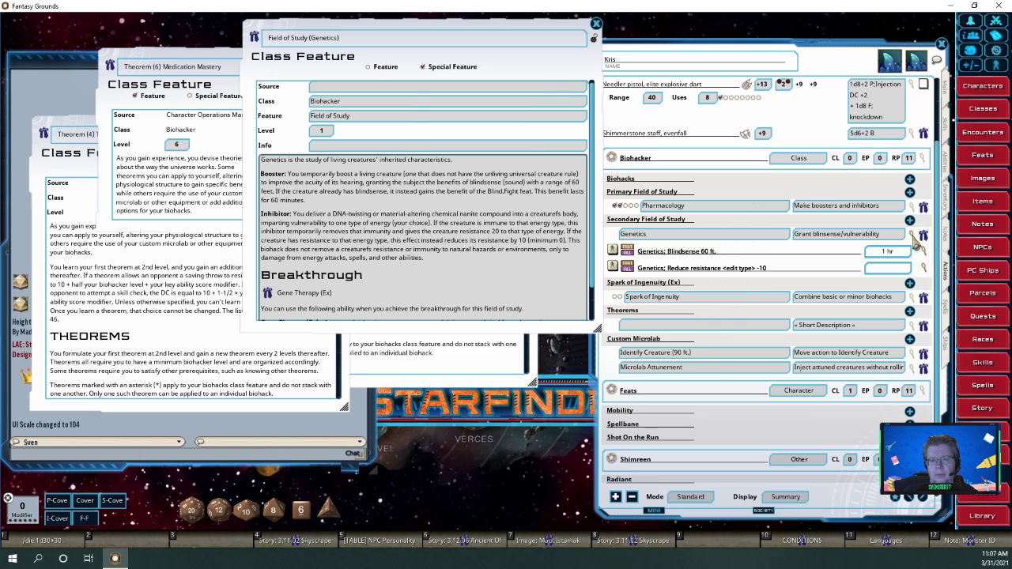
Collapse the Genetics action's effects and move the Field of Study (Genetics) reference clear of the character sheet
left_click(911, 239)
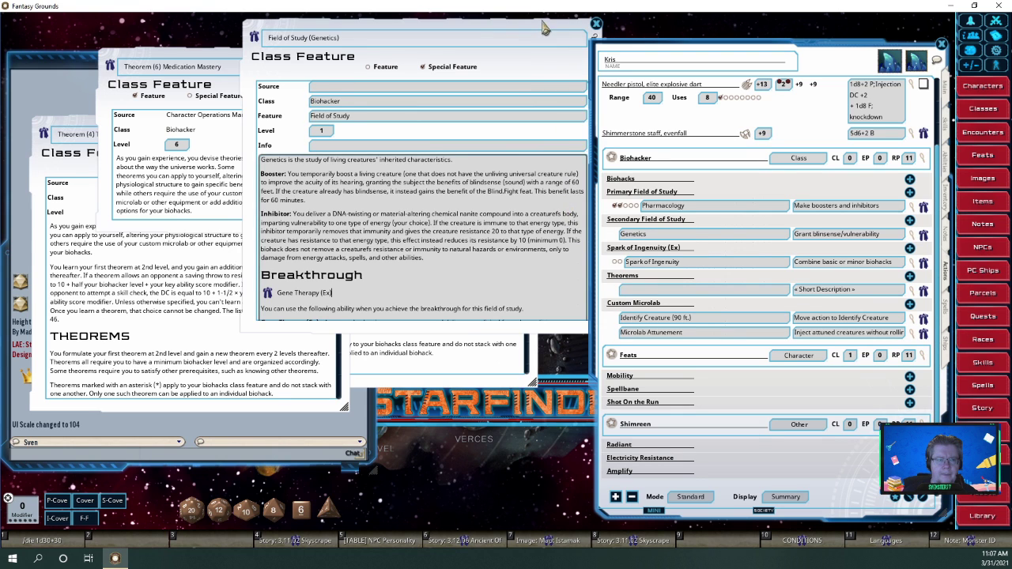
left_click_drag(549, 33, 498, 33)
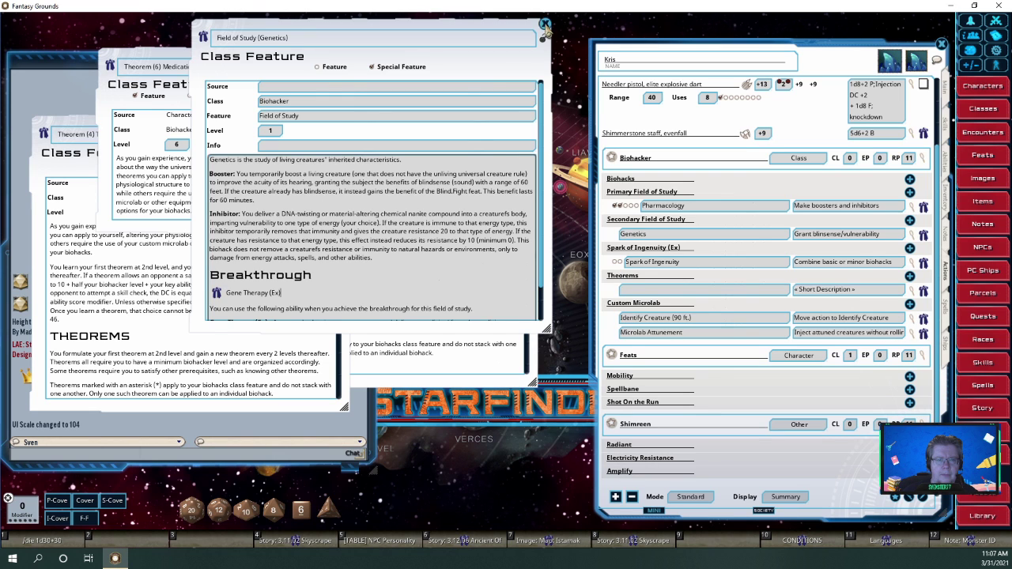
Close the Field of Study (Genetics) reference and review the description in the Genetics action's class feature record
left_click(544, 25)
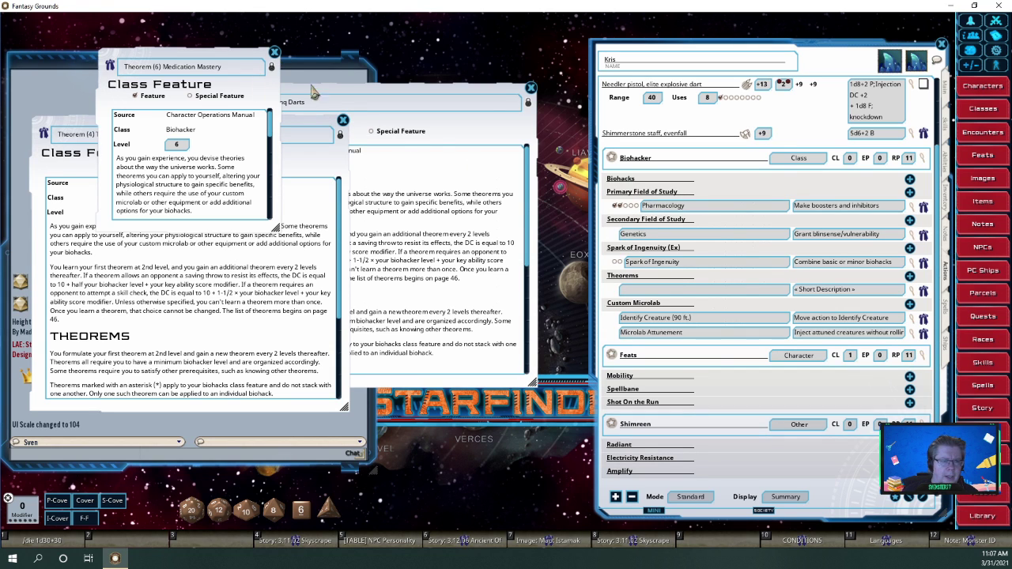
left_click(924, 235)
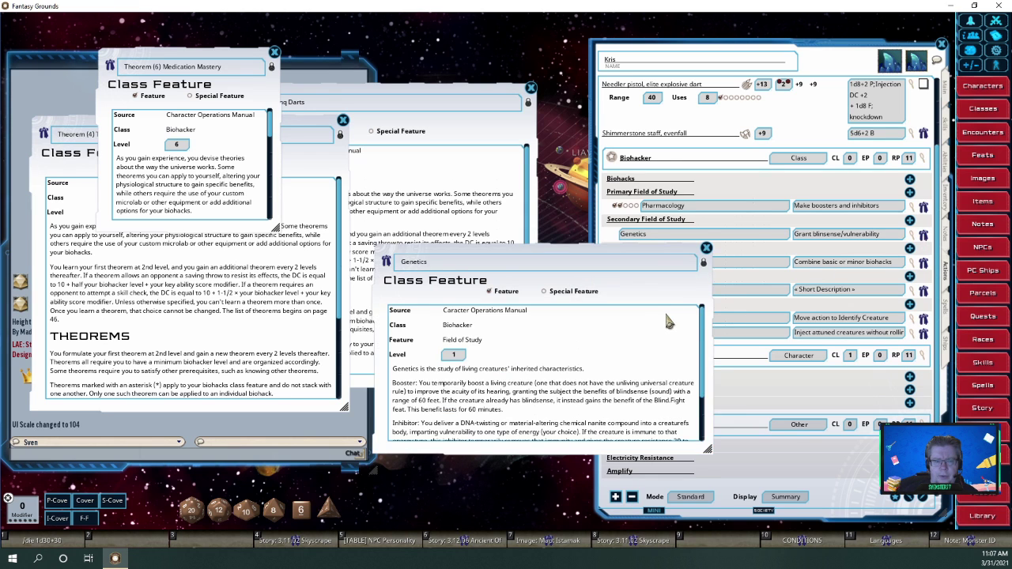
left_click_drag(642, 305, 609, 340)
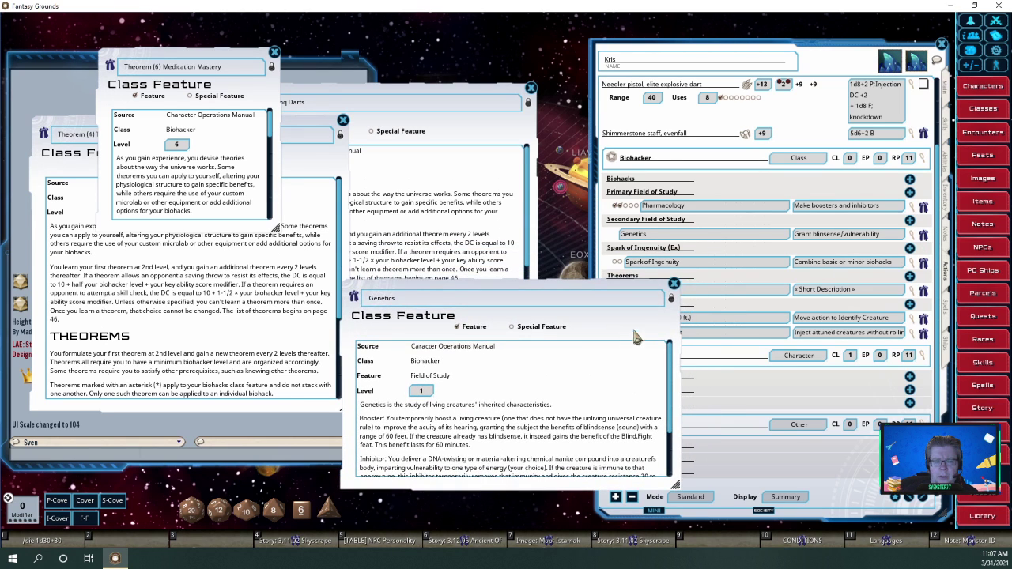
scroll(635, 371, "down", 1)
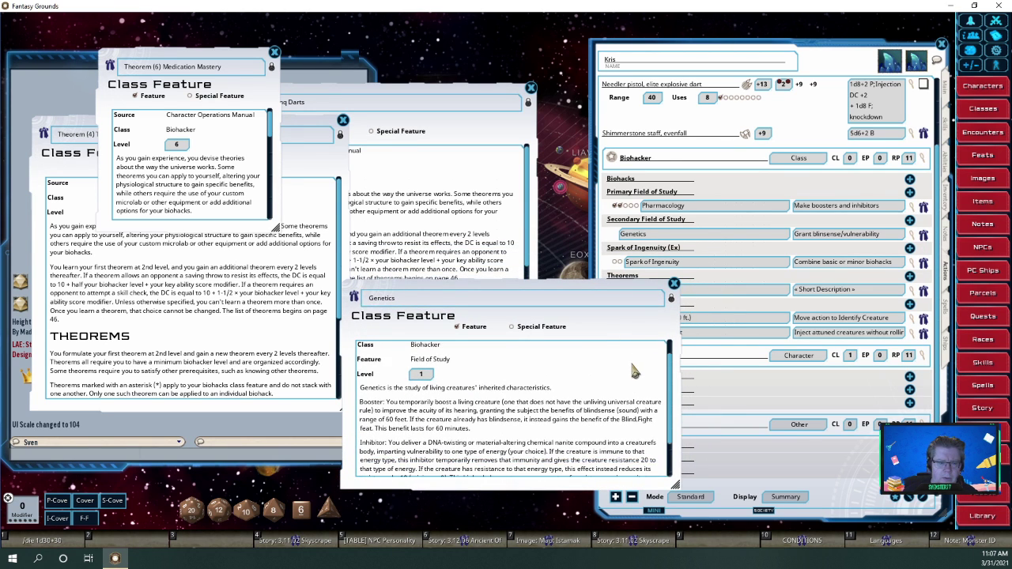
scroll(635, 372, "up", 1)
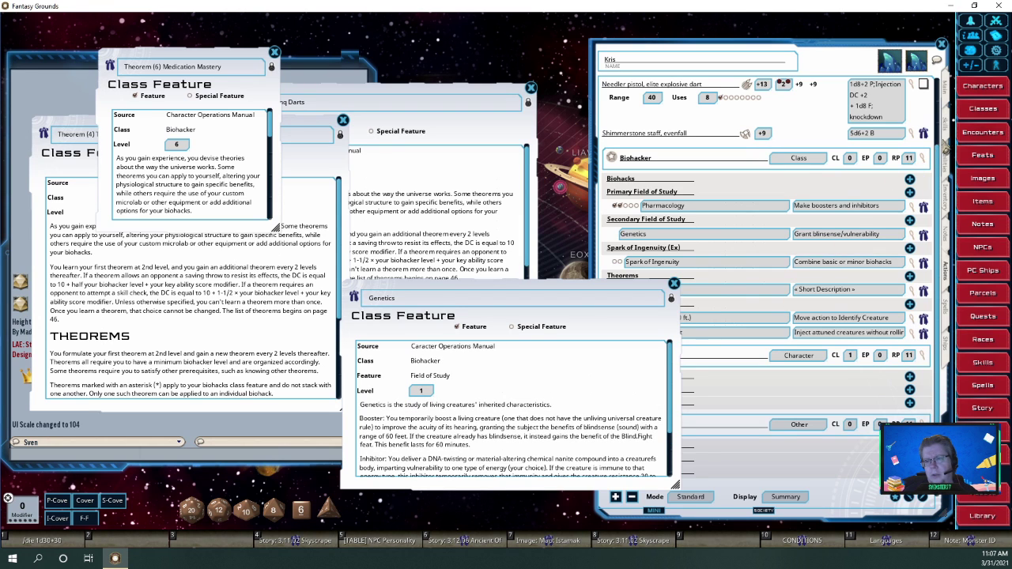
Check the Field of Study (Genetics) and Primary Field of Study (Ex) entries among the class abilities, closing each one
left_click(948, 159)
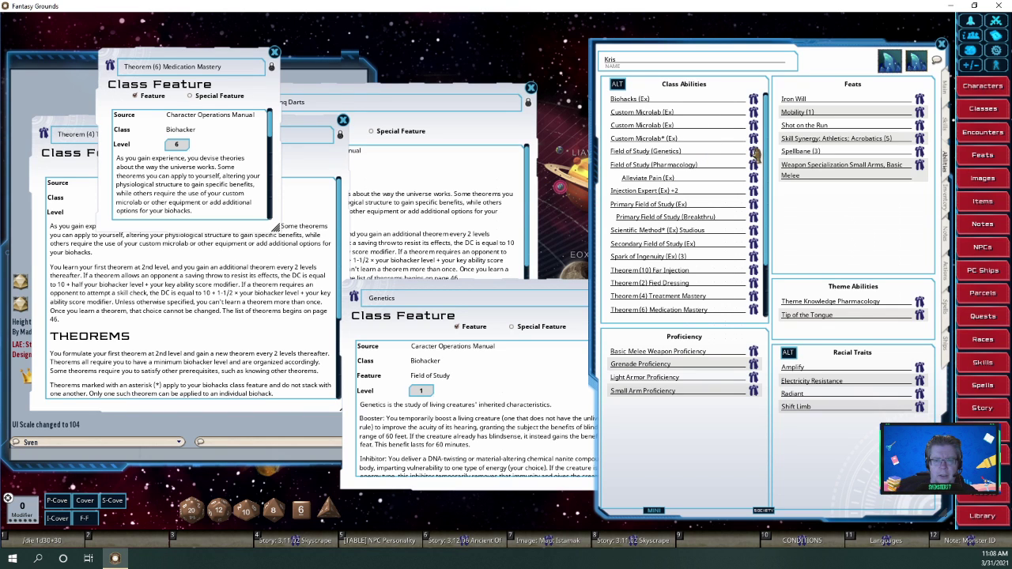
left_click(753, 152)
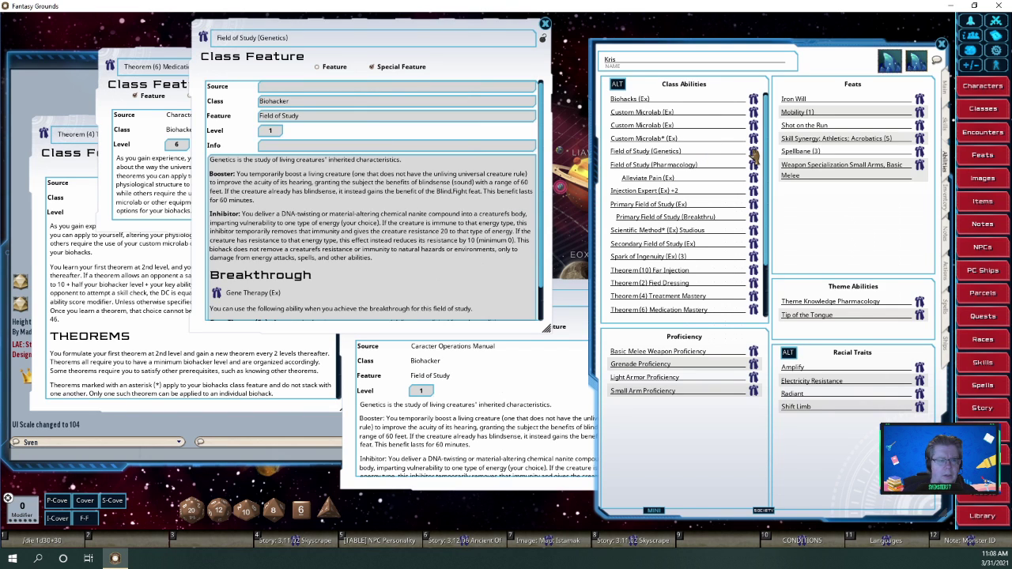
left_click(545, 23)
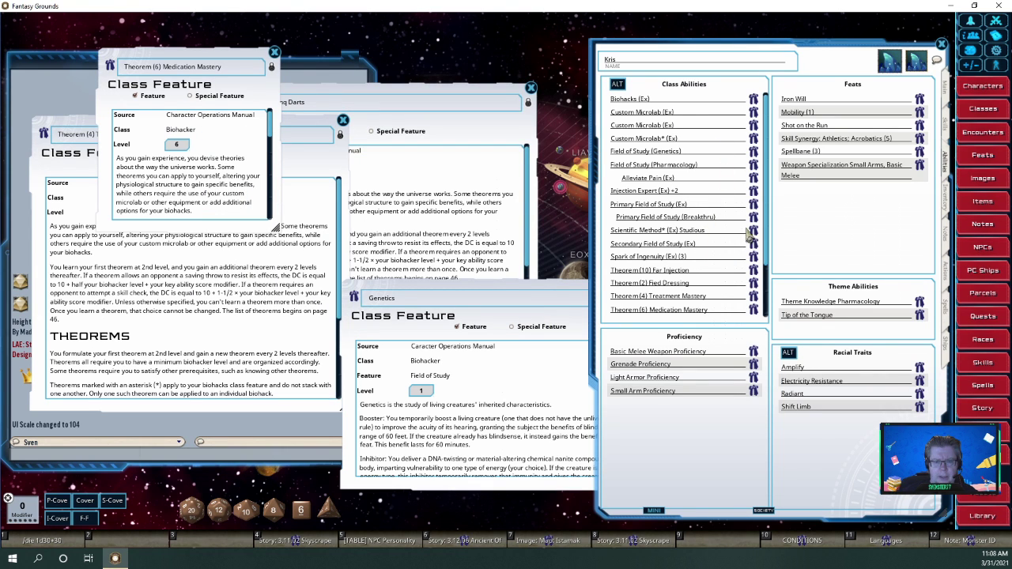
left_click(753, 204)
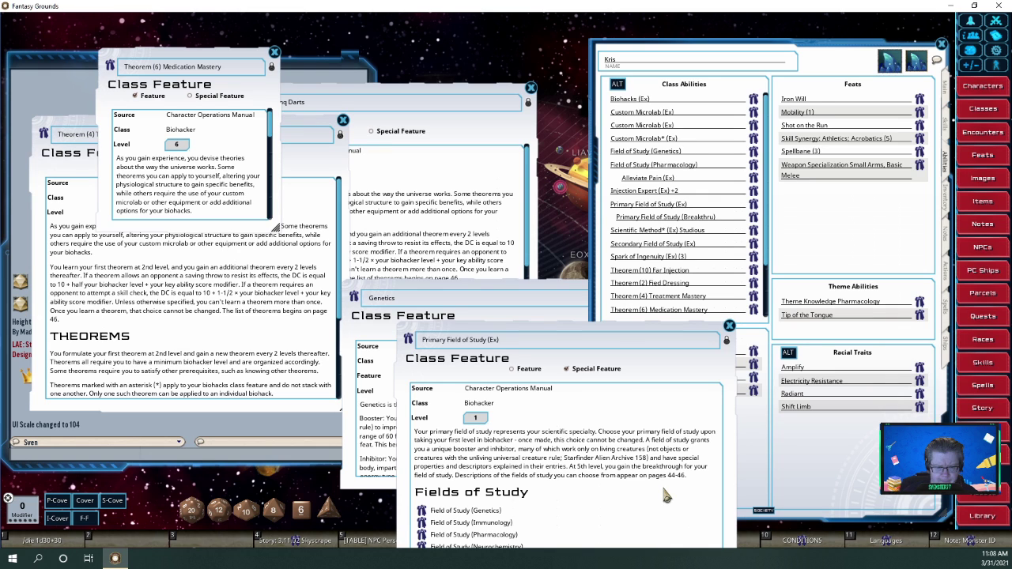
left_click(729, 326)
Unlock the Genetics class feature record and start editing its description at the end of the opening sentence
left_click(495, 298)
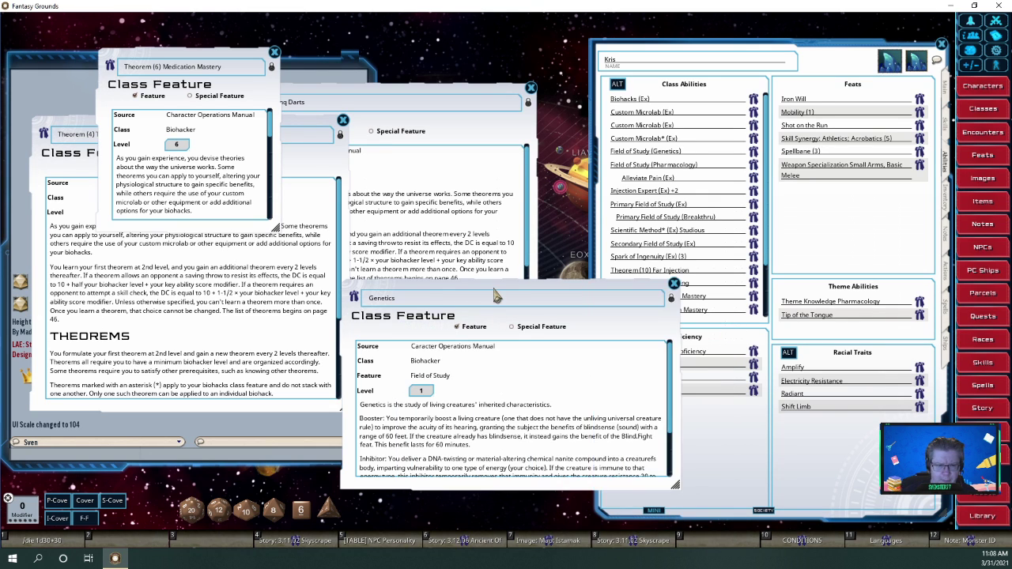
left_click(671, 298)
left_click(554, 420)
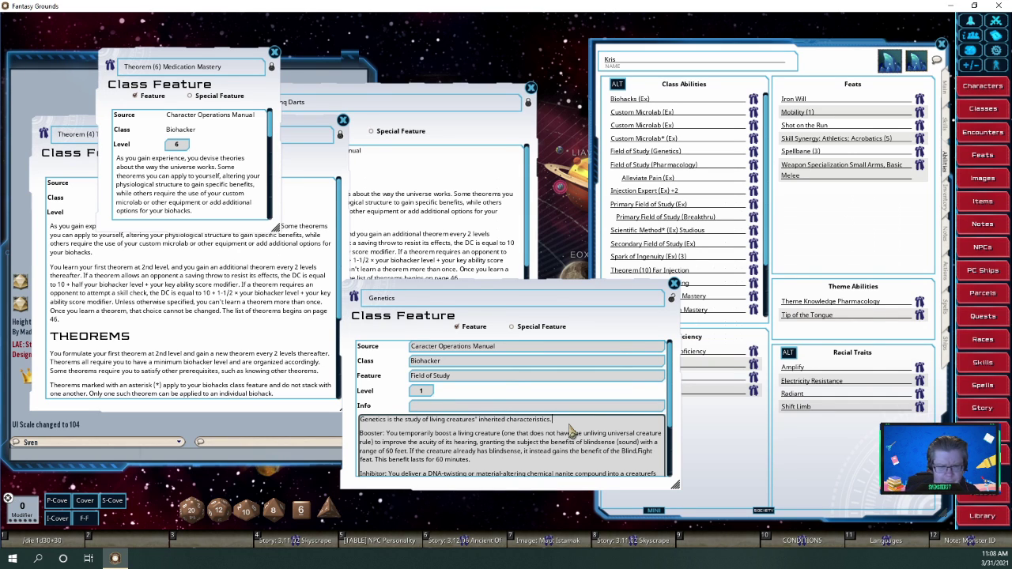
key("Return")
type("Boo")
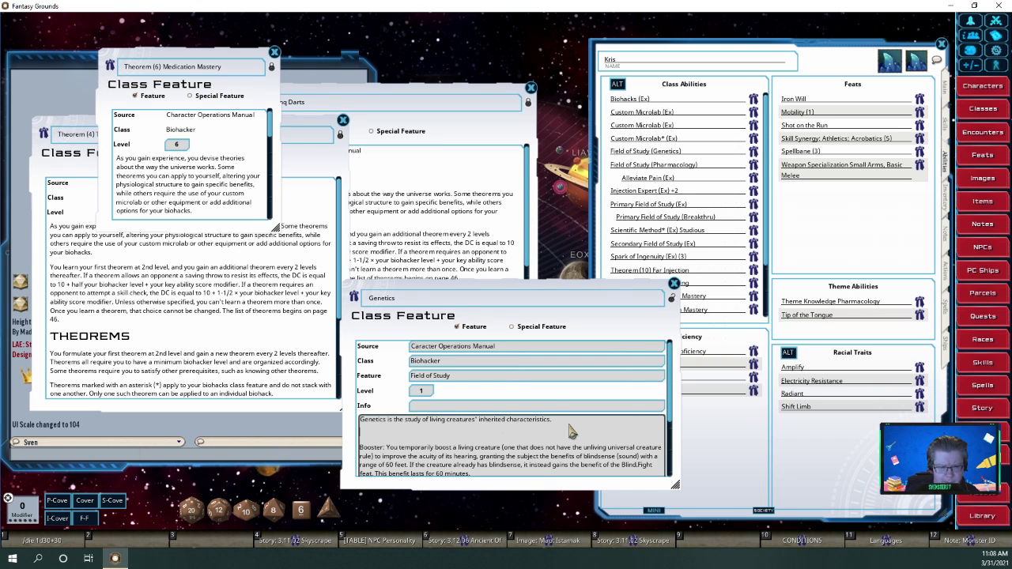
type("ste")
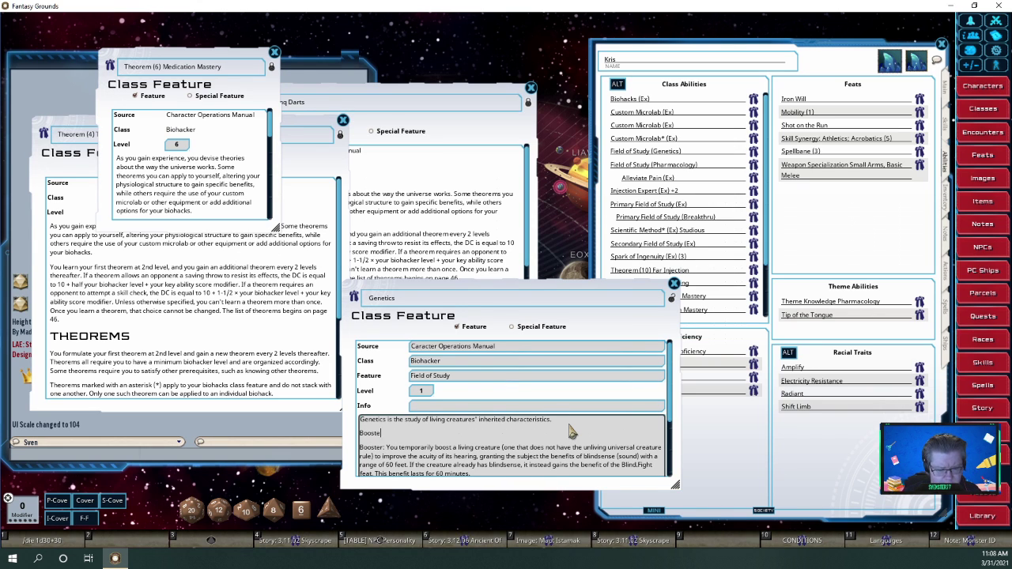
type("rs and in")
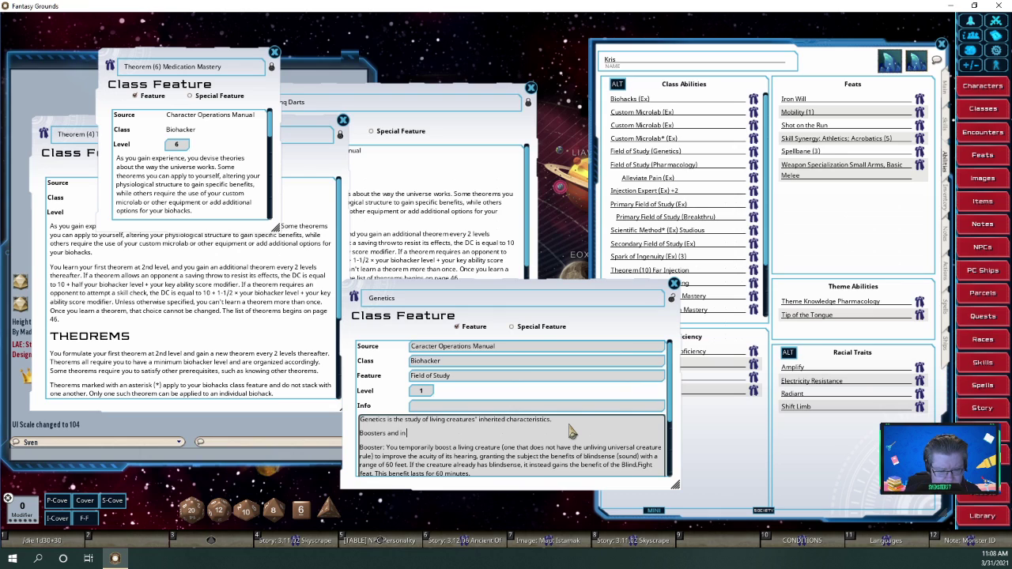
type("hibito")
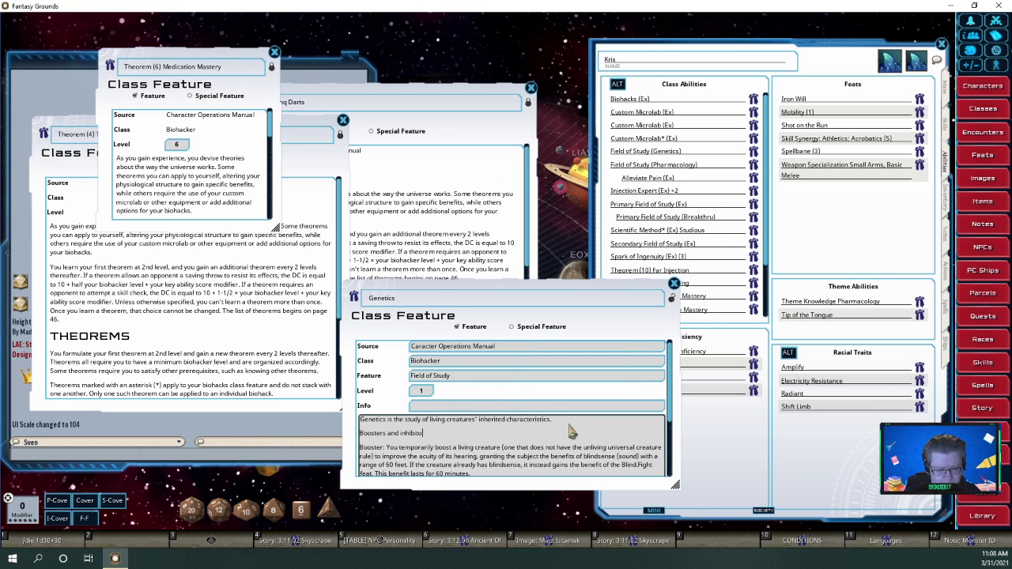
type("rs")
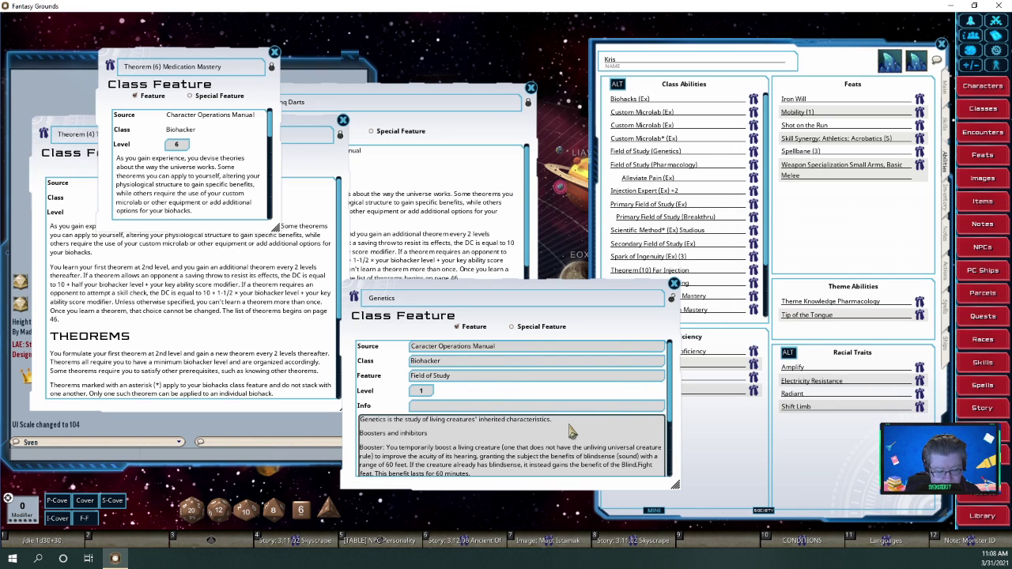
type(" can only be used once un")
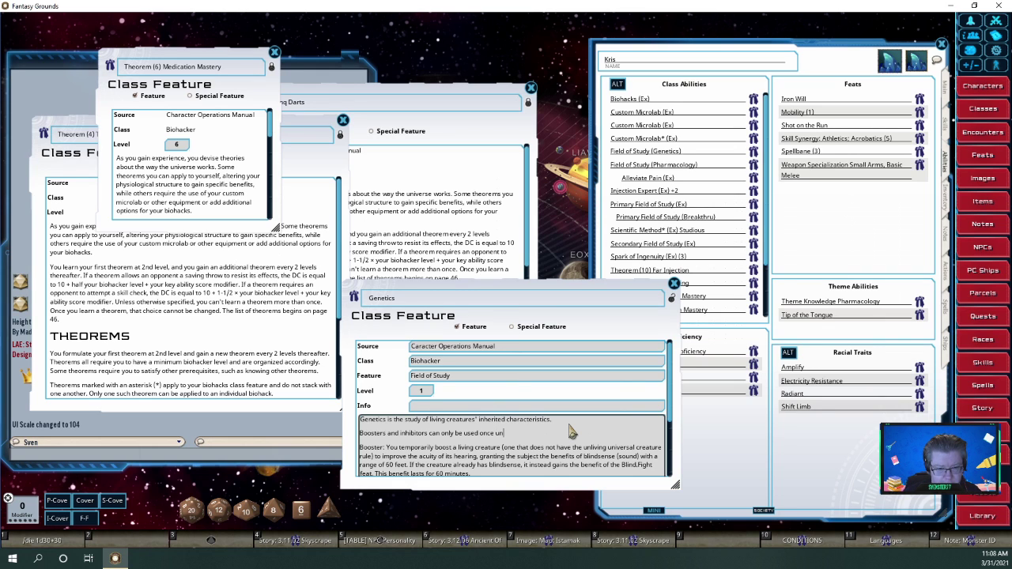
key("BackSpace")
key("BackSpace")
key("BackSpace")
key("BackSpace")
type("e")
key("BackSpace")
key("BackSpace")
key("BackSpace")
key("BackSpace")
key("BackSpace")
key("BackSpace")
key("BackSpace")
key("BackSpace")
key("BackSpace")
key("BackSpace")
key("BackSpace")
key("BackSpace")
key("BackSpace")
key("BackSpace")
key("BackSpace")
key("BackSpace")
key("BackSpace")
key("BackSpace")
key("BackSpace")
key("BackSpace")
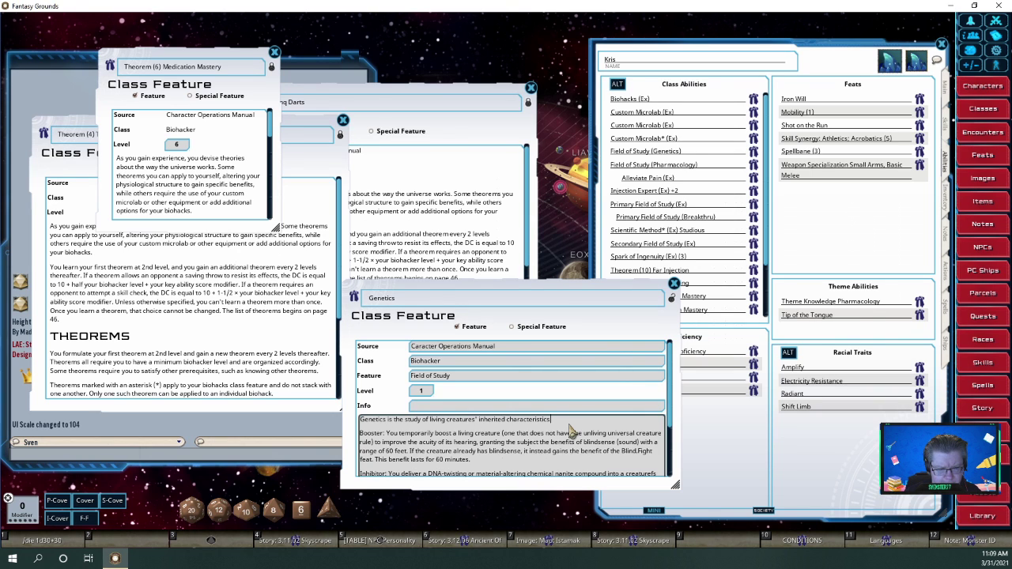
type(".")
Add a second Genetics paragraph: "Booster and inhibitors can be used once. They recharge when you take a 10-minute short rest to recover Stamina Points."
key("Return")
type("Bo")
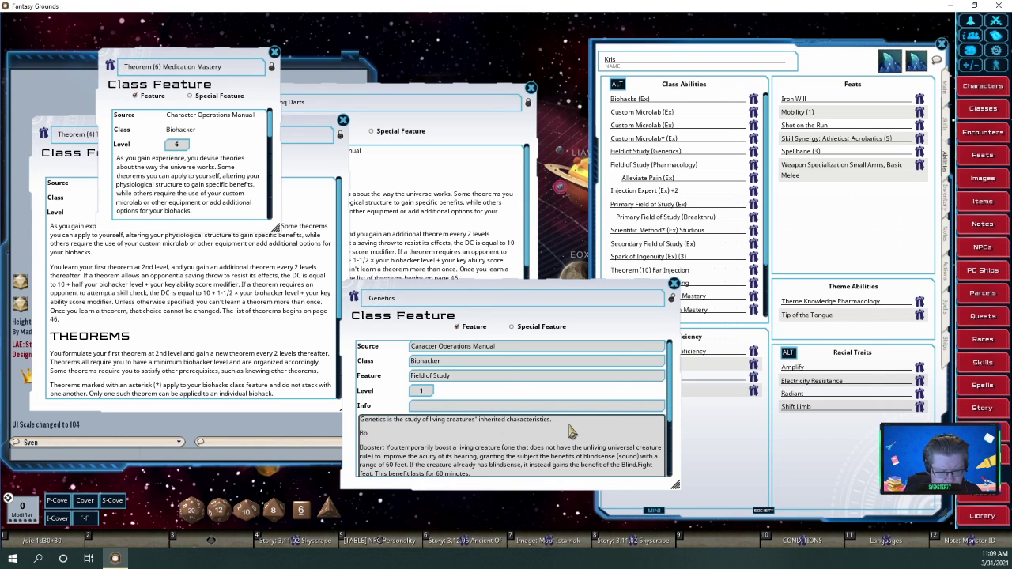
type("oster and ")
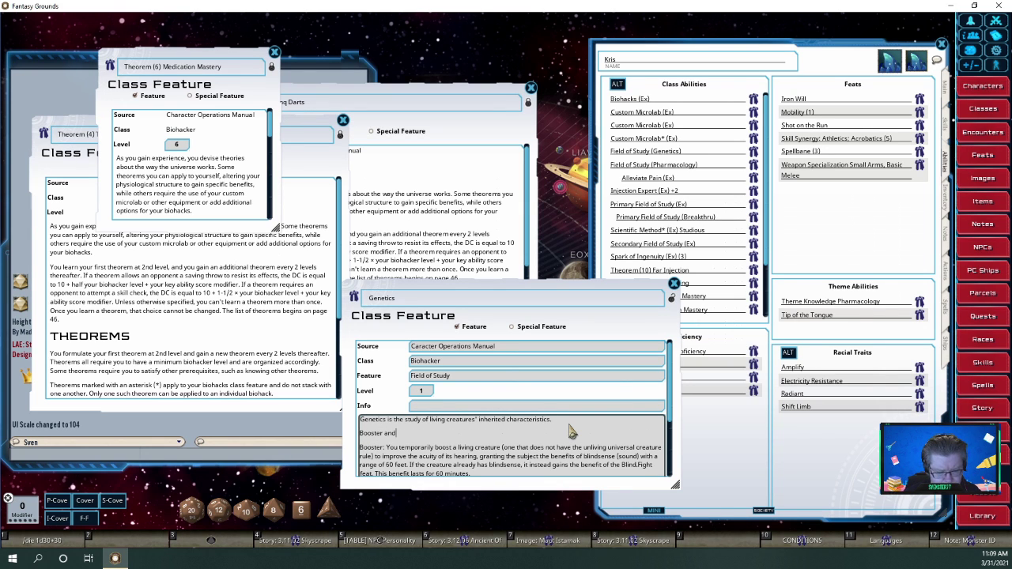
type("inhibitors can be")
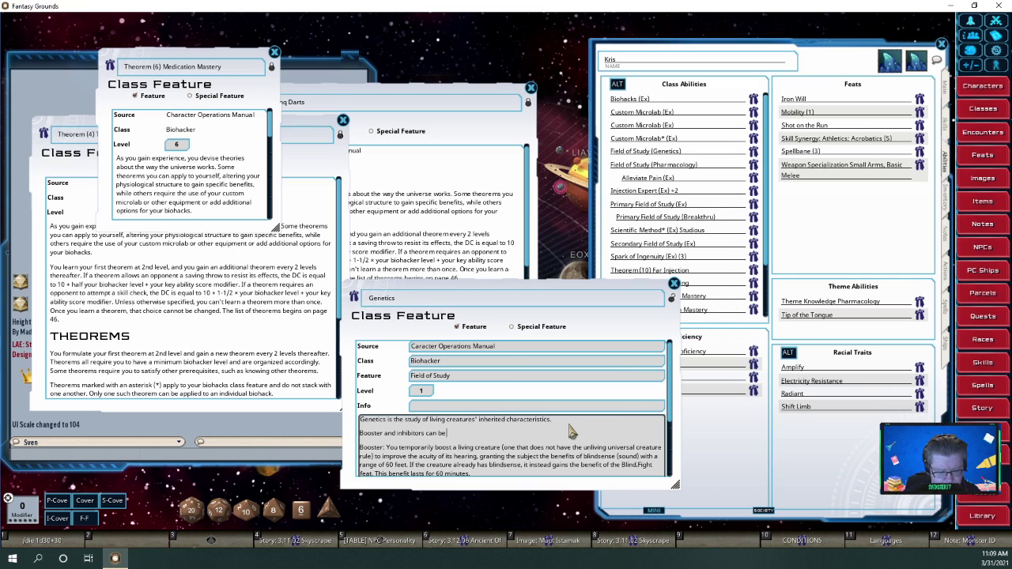
type(" used once. They ")
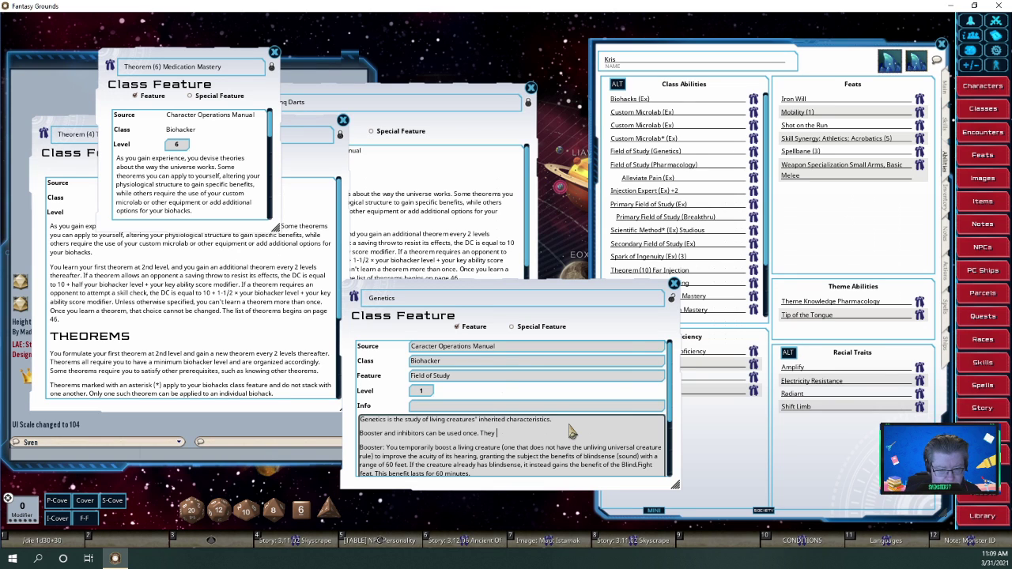
type("recharge when you take 10")
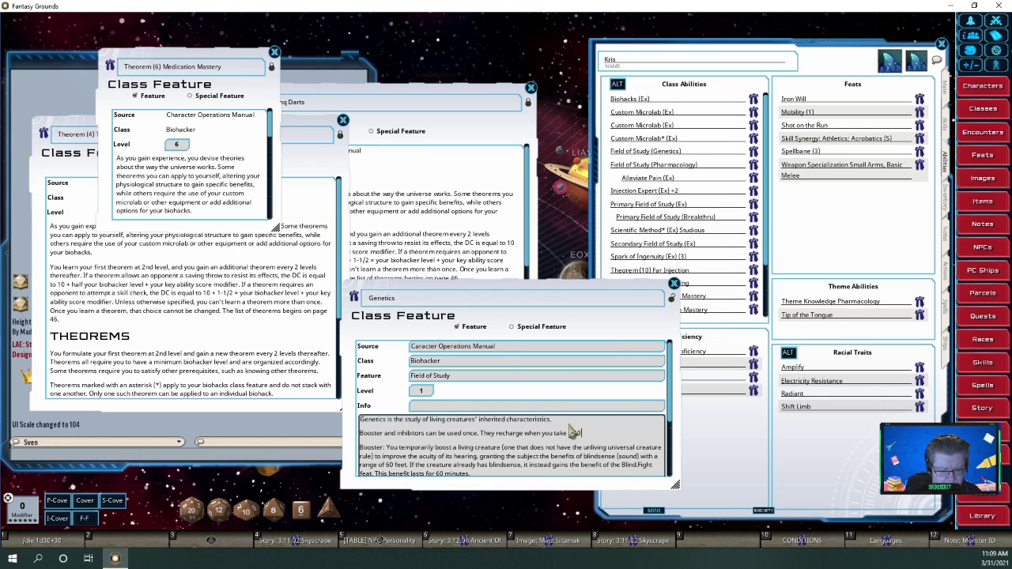
type("-minute sho")
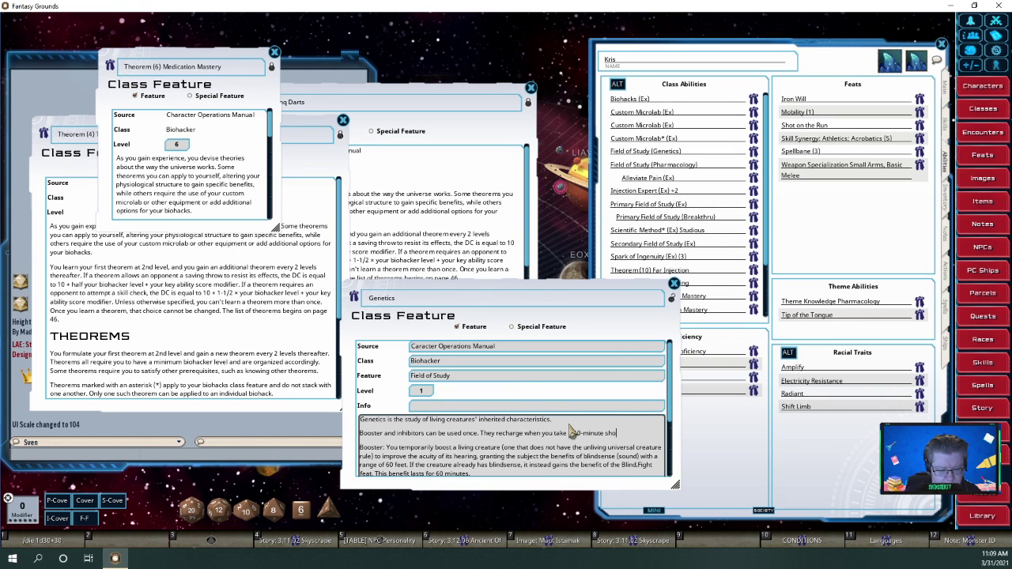
type("rt rest ")
type("to re")
type("est to recover")
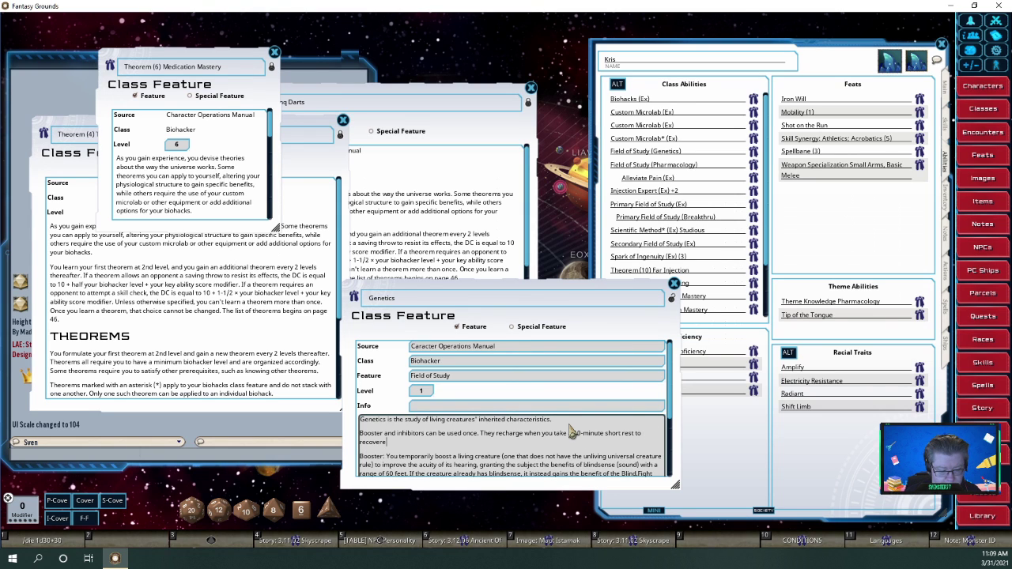
type(" Stamina ")
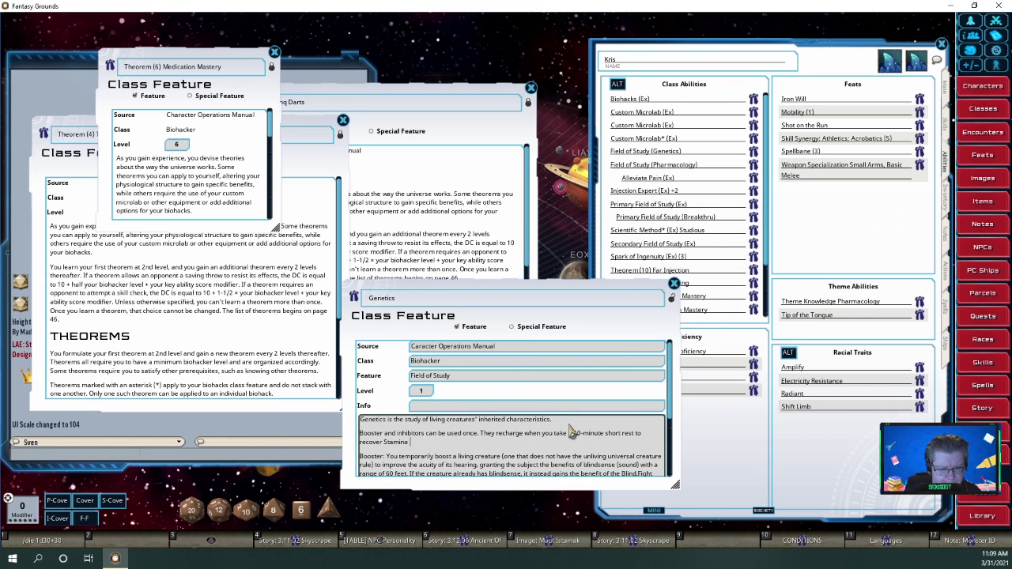
type("Points.")
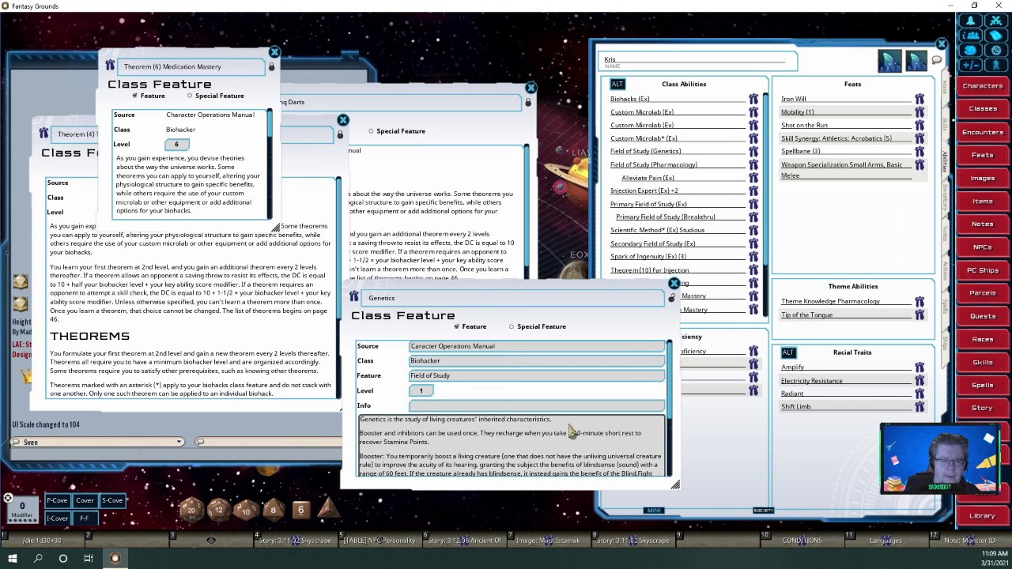
Lock and close the Genetics class feature record and return to the character's actions
left_click(671, 297)
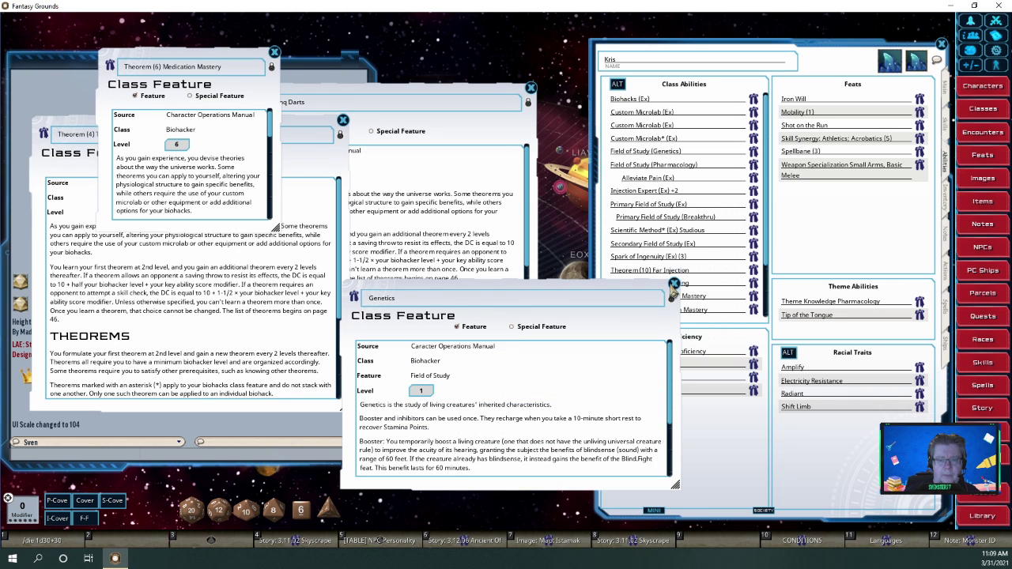
left_click(675, 283)
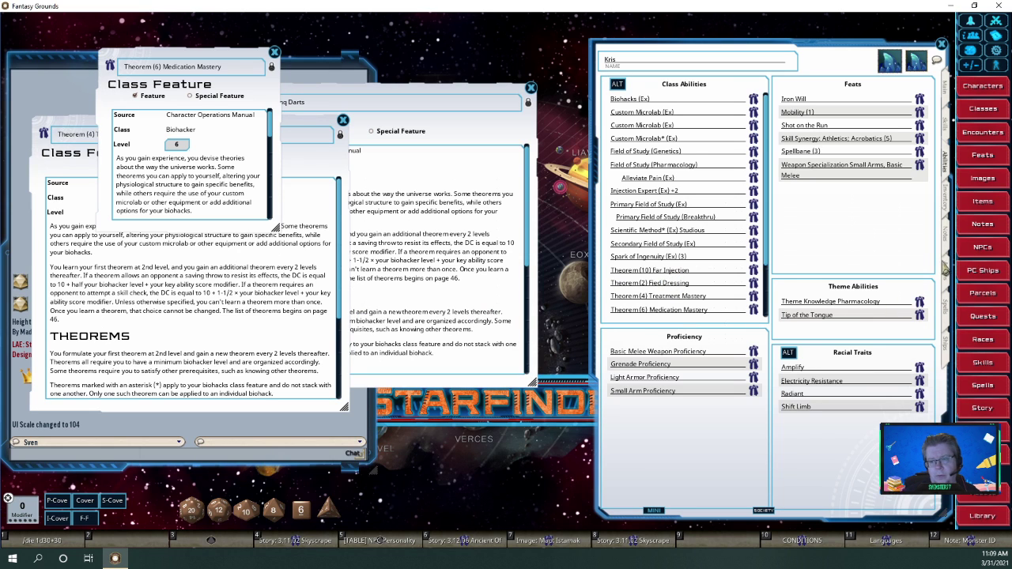
left_click(947, 271)
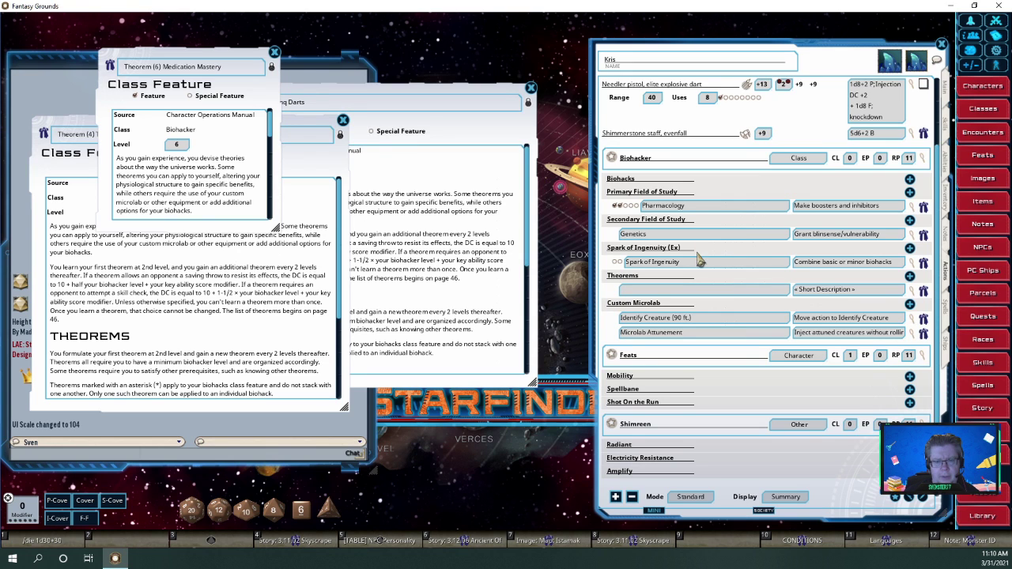
Collapse the Primary Field of Study, Secondary Field of Study and Spark of Ingenuity (Ex) groups in the Biohacker actions
left_click(737, 195)
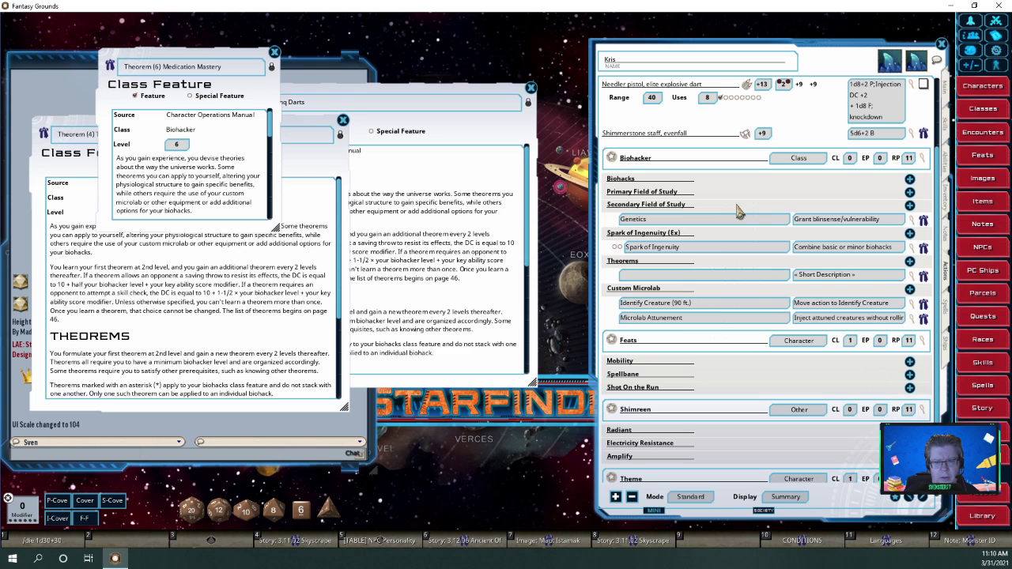
left_click(737, 207)
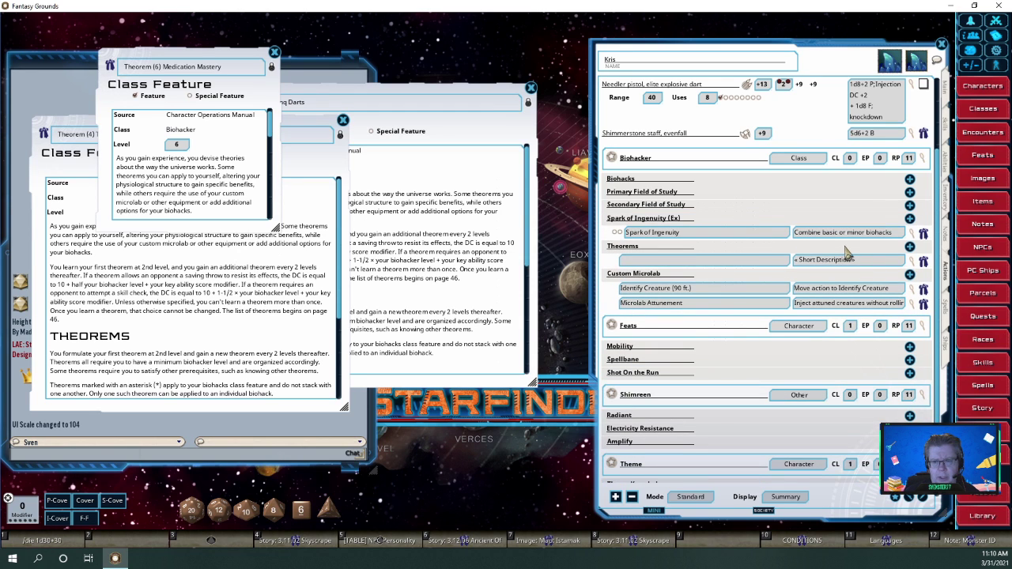
left_click(912, 235)
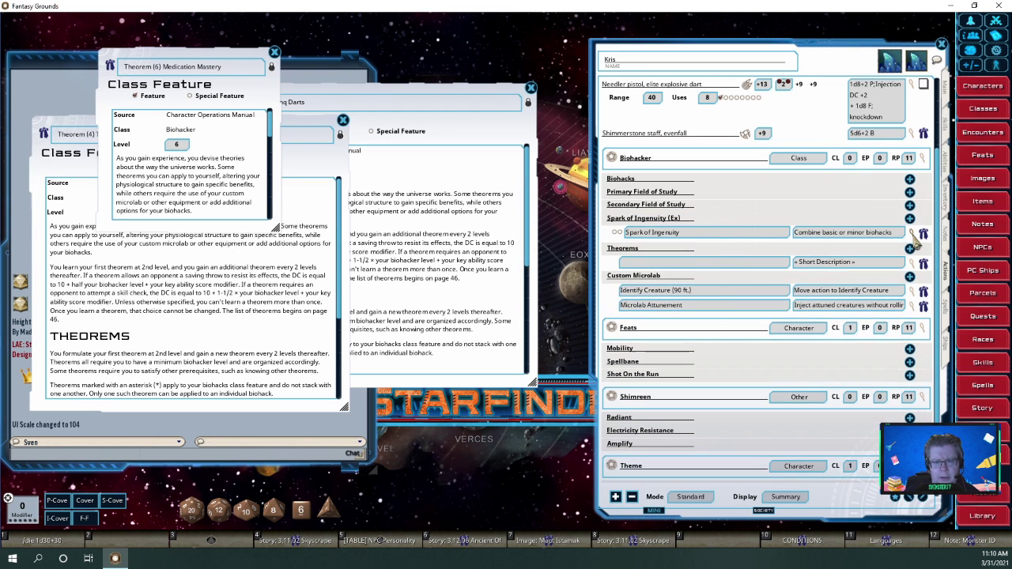
left_click(912, 235)
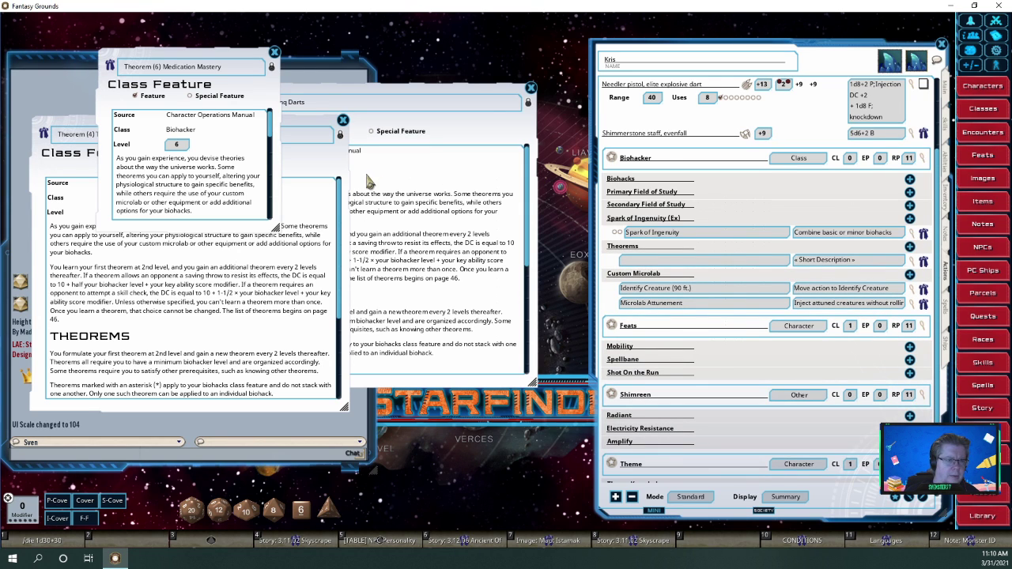
left_click(710, 220)
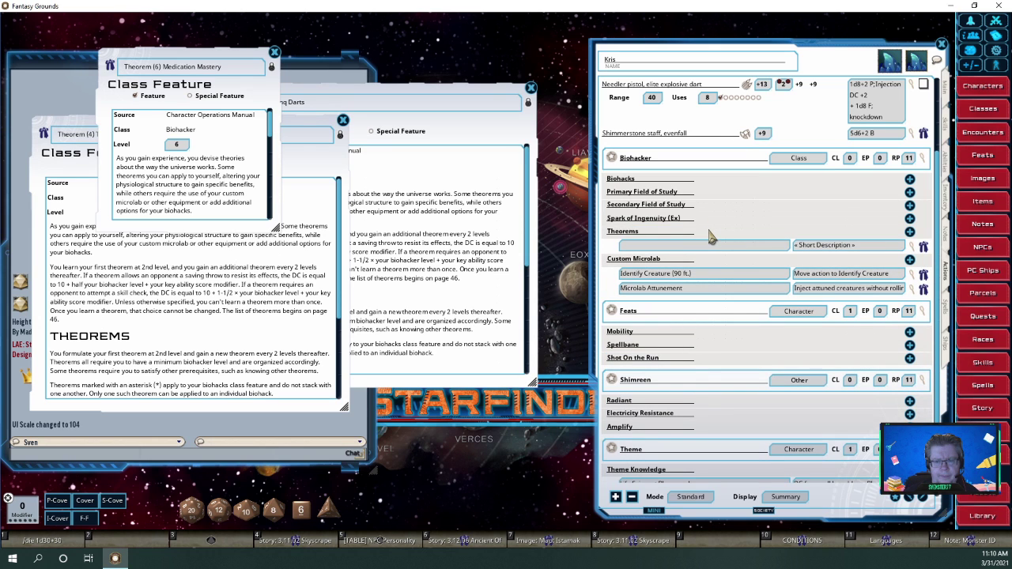
Open the class feature record of the blank entry under Theorems and set its source to "Character Operations Manual"
left_click(709, 236)
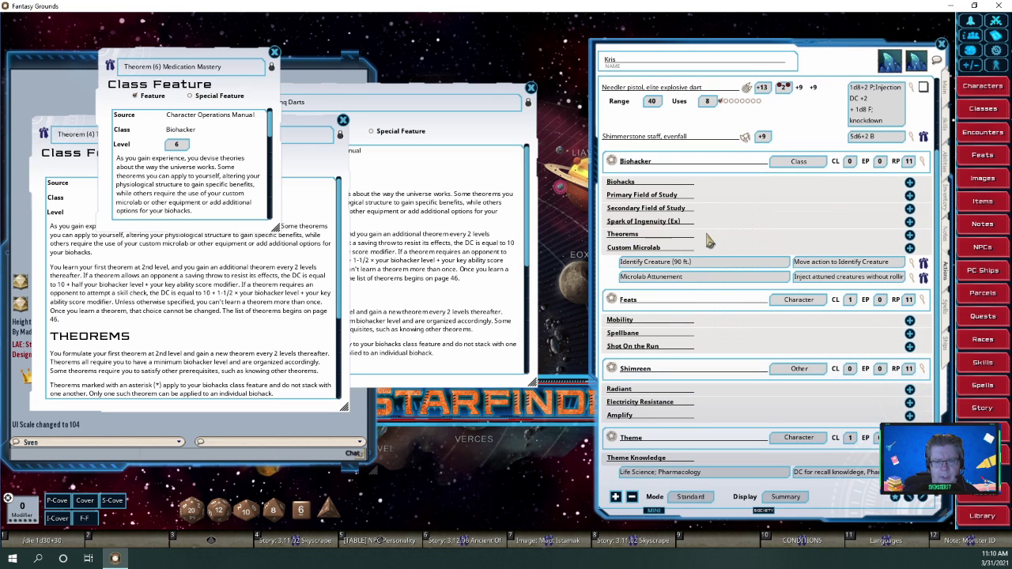
left_click(709, 240)
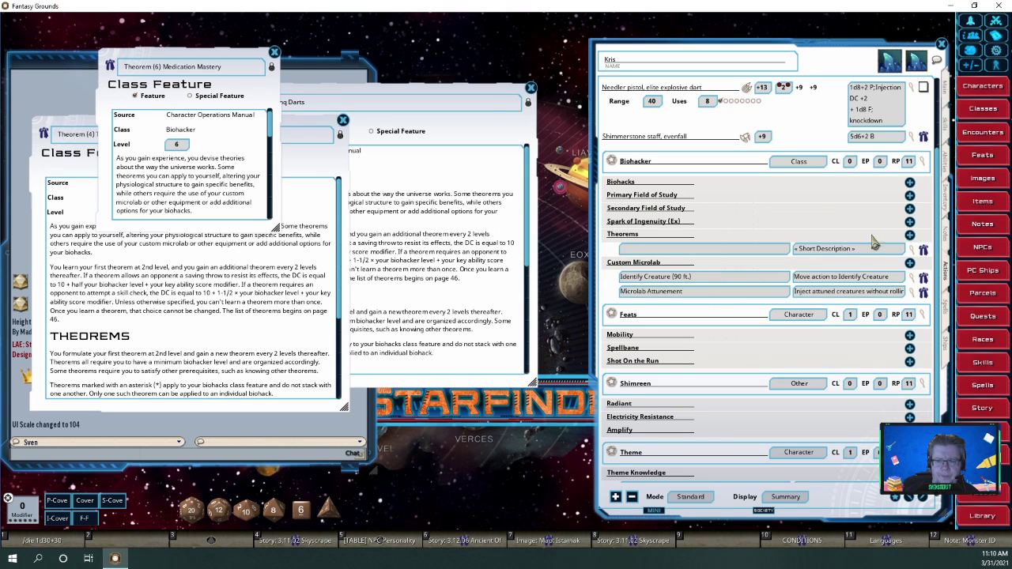
left_click(925, 251)
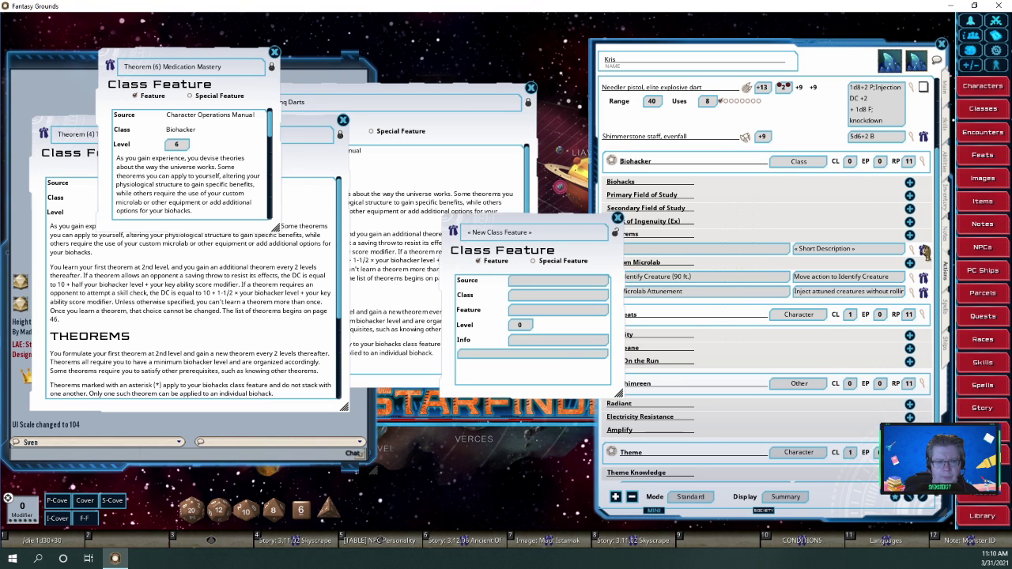
left_click(538, 287)
type("Ch")
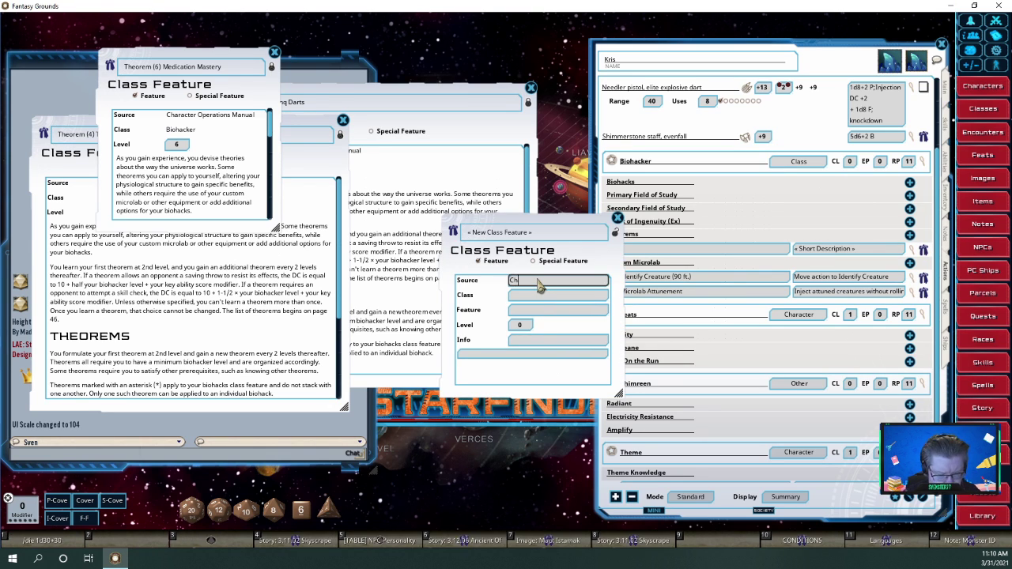
type("aracter O")
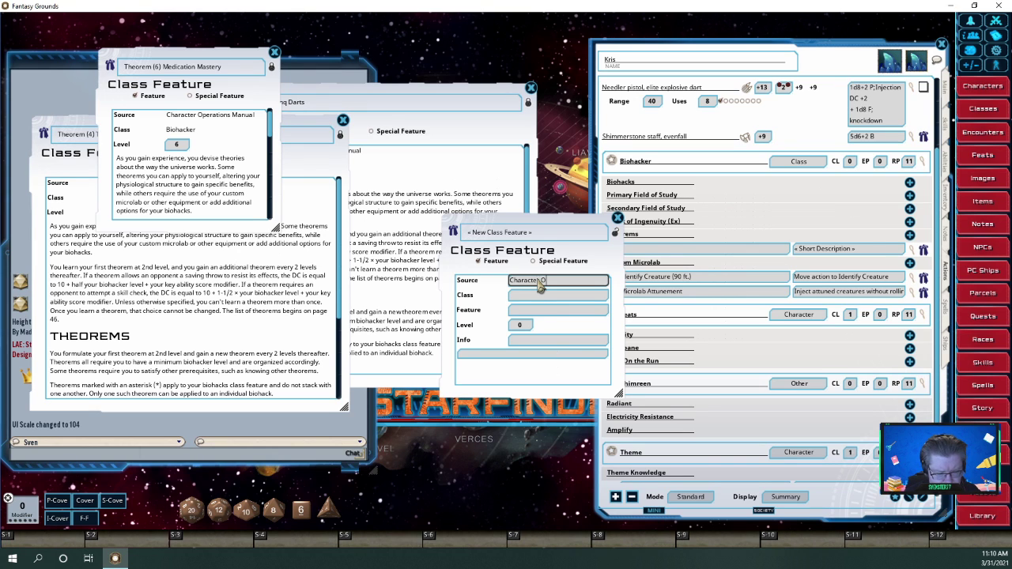
type("perations")
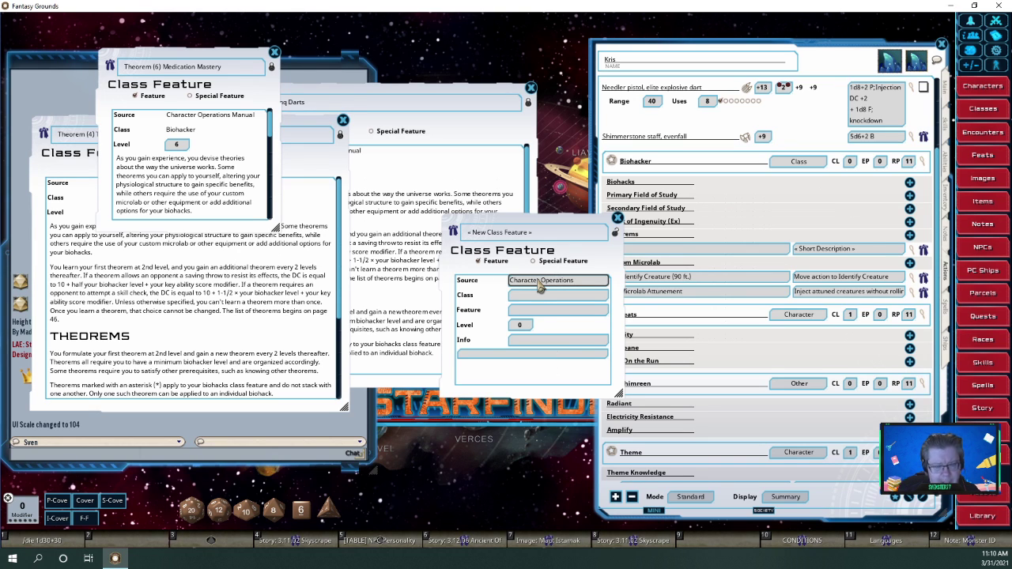
type(" Manual")
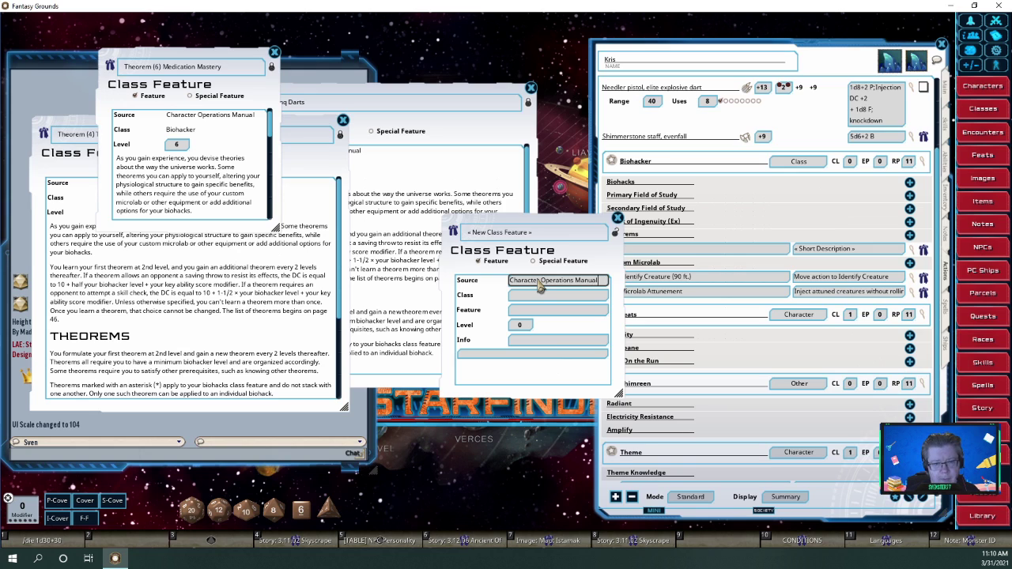
Set the new class feature's class to "Biohacker" and its feature to "Theorem"
key("Tab")
type("B")
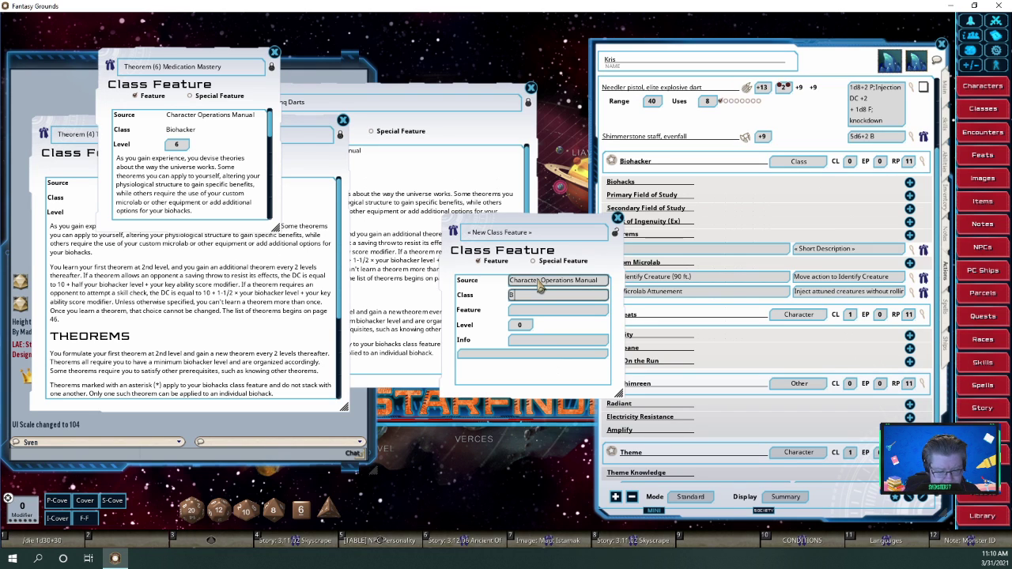
type("iohacker")
key("Tab")
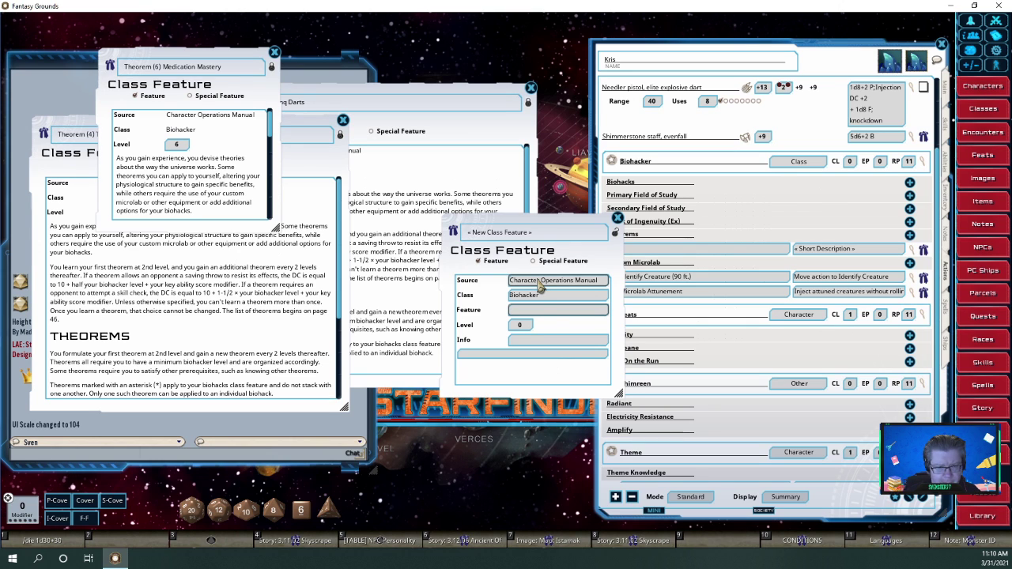
key("shift")
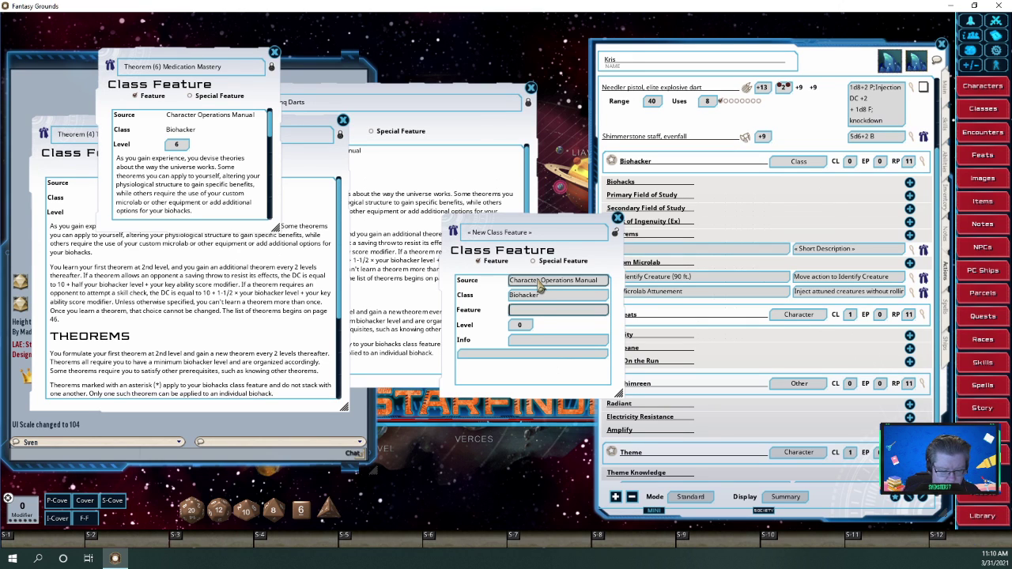
type("The")
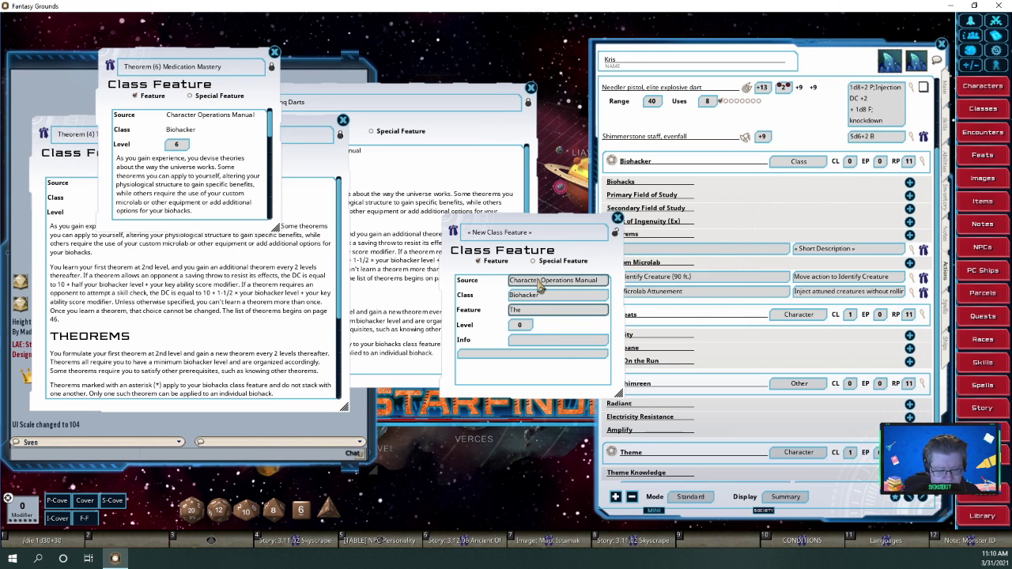
type("orem")
key("Tab")
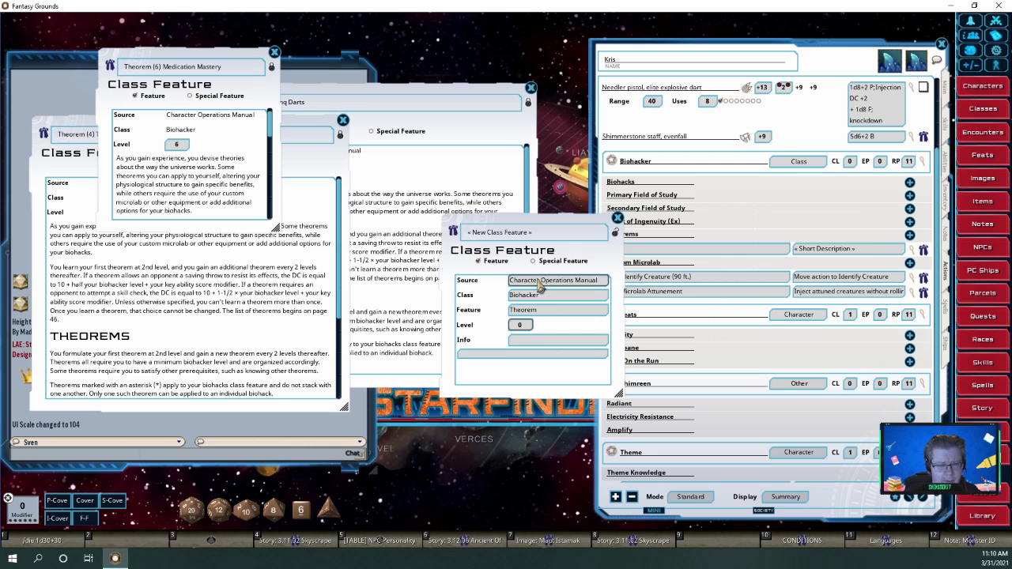
key("Tab")
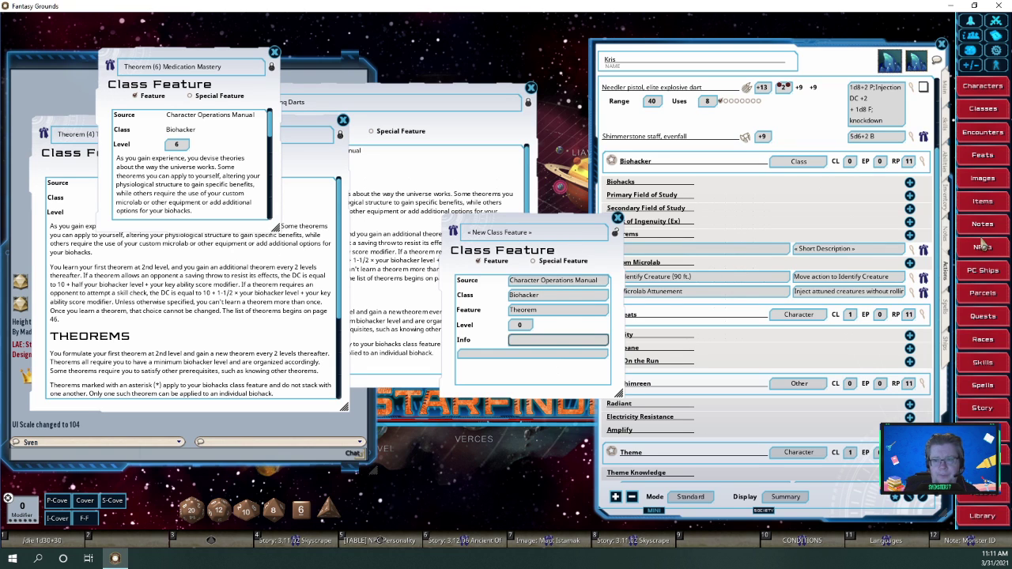
Open the Biohacker class record from the character's class and level details and place it clear of the character sheet
left_click(947, 162)
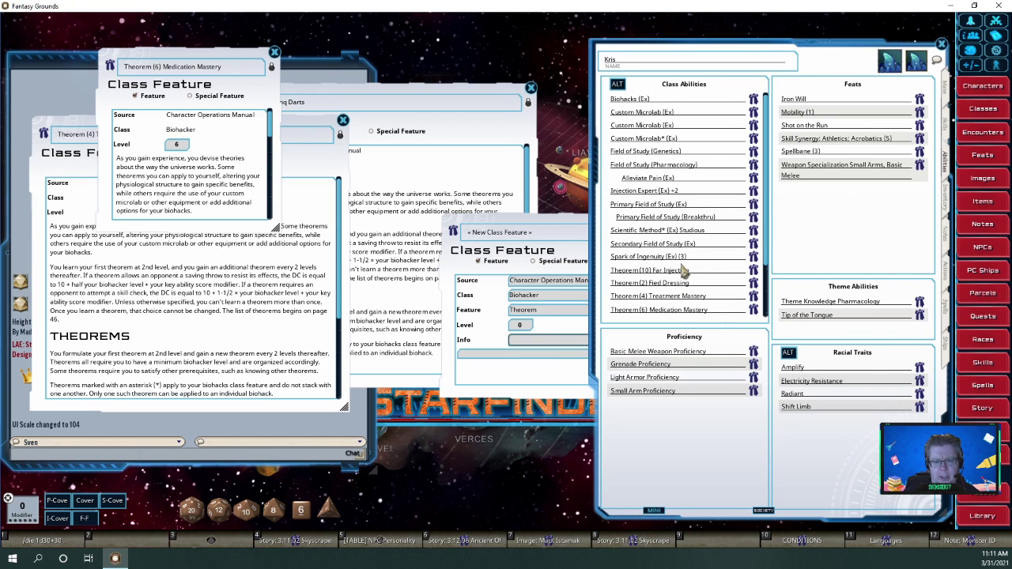
left_click(945, 101)
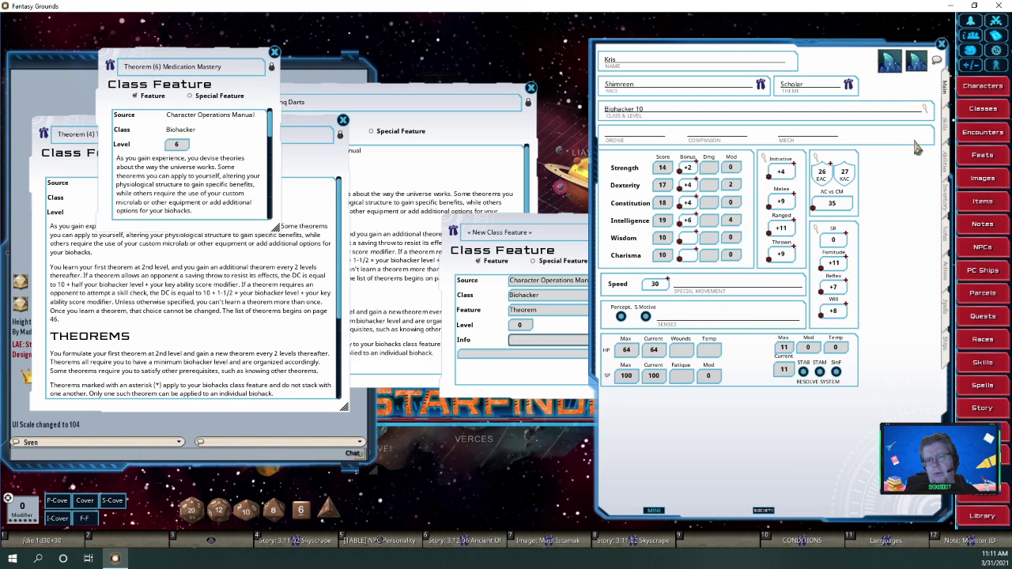
left_click(926, 111)
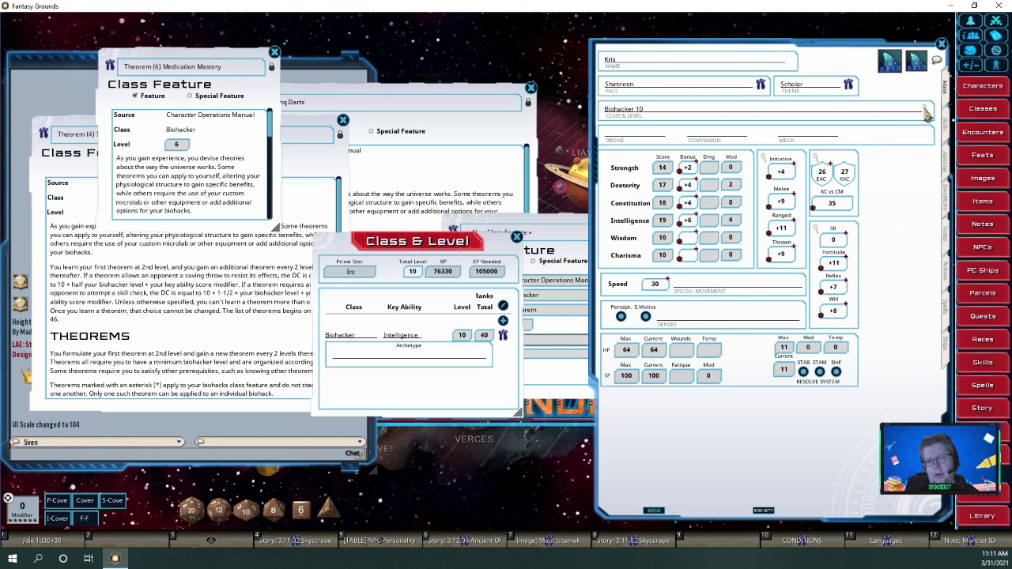
left_click(503, 337)
left_click_drag(801, 107, 340, 83)
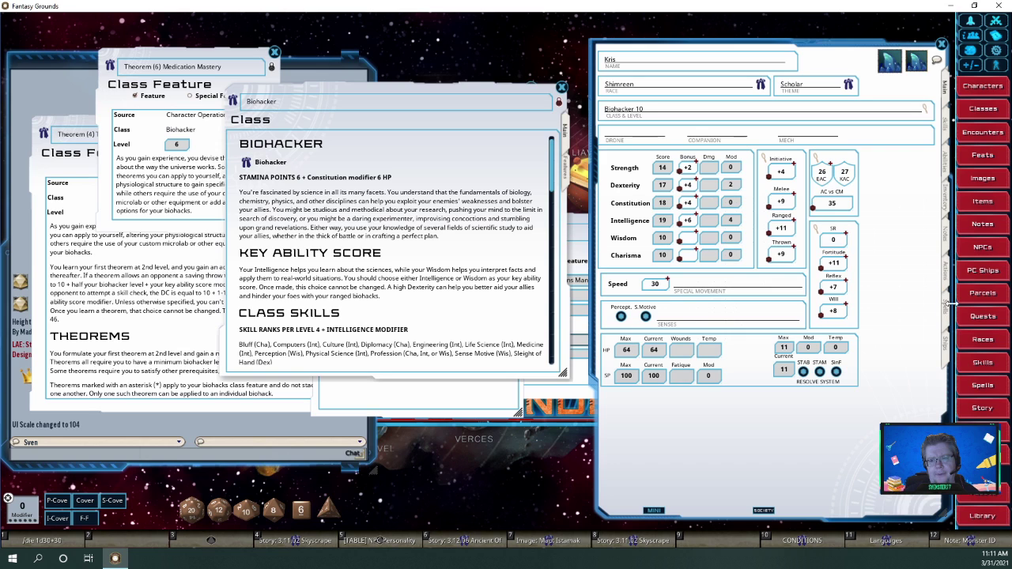
Return to the character's actions and close the Class & Level window
left_click(951, 279)
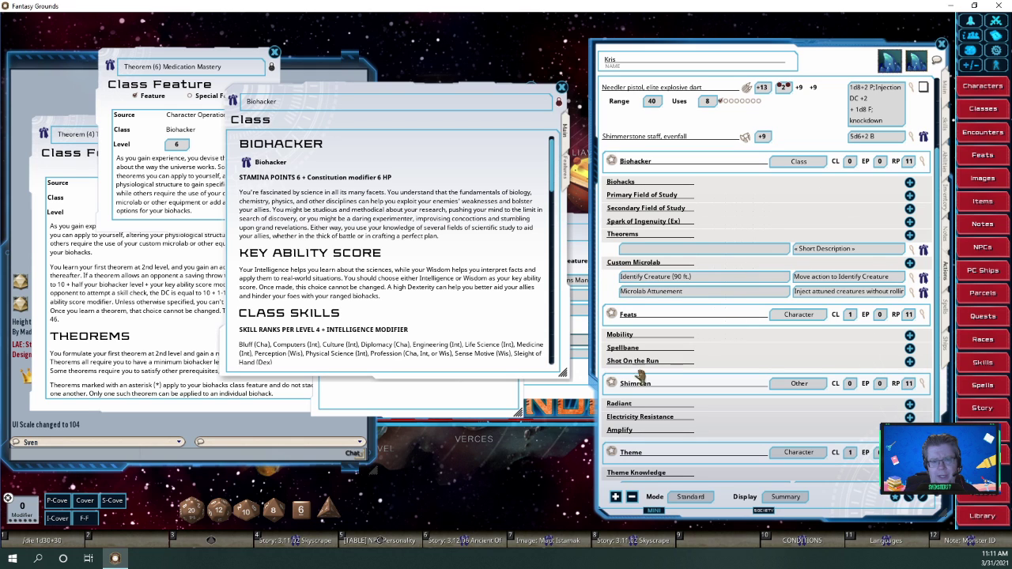
left_click_drag(495, 402, 513, 418)
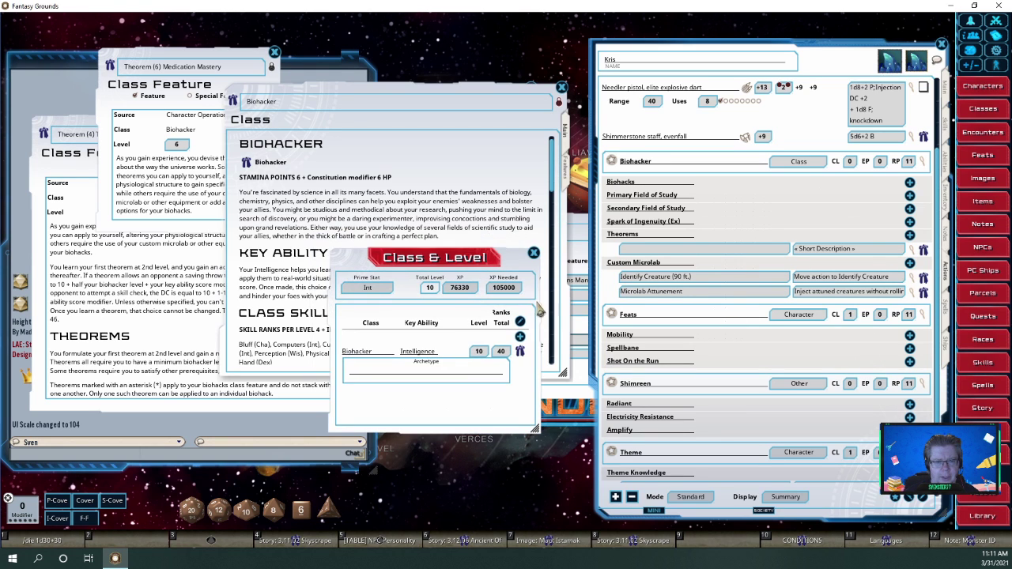
left_click(533, 253)
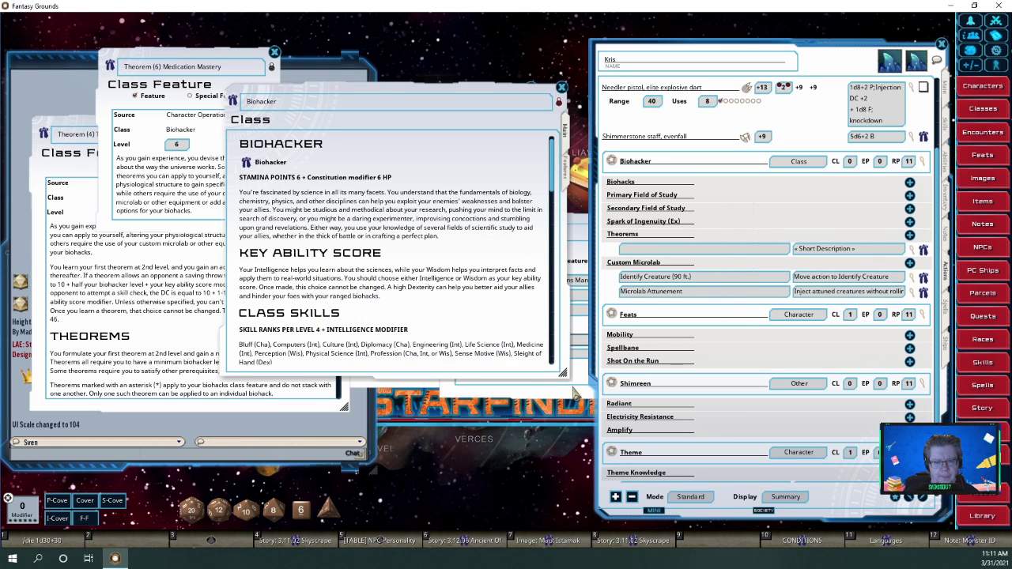
Move the new class feature record clear of the Biohacker class window and name it "Theorem"
left_click(575, 393)
left_click_drag(585, 387, 723, 473)
left_click(622, 322)
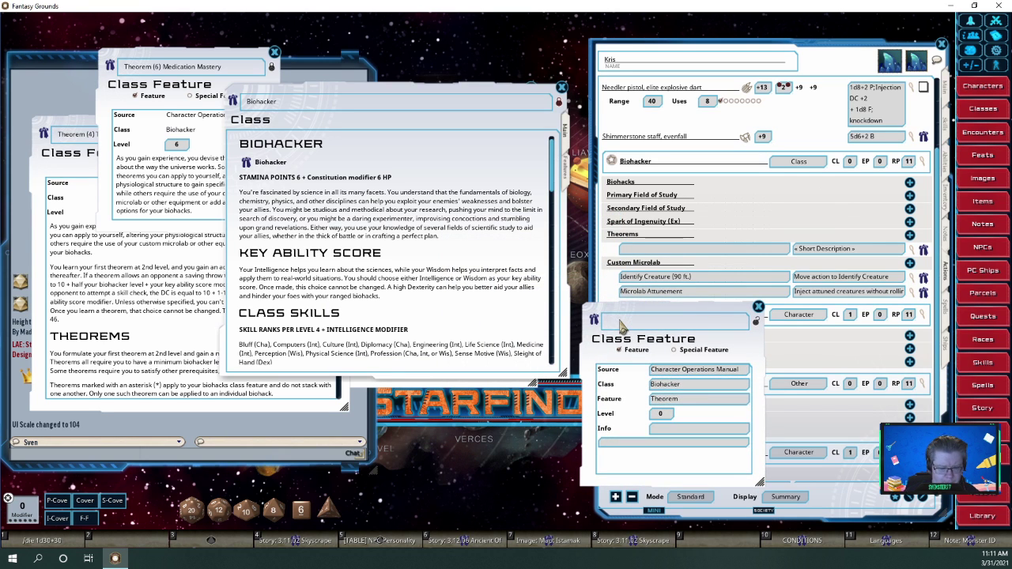
type("Theorem")
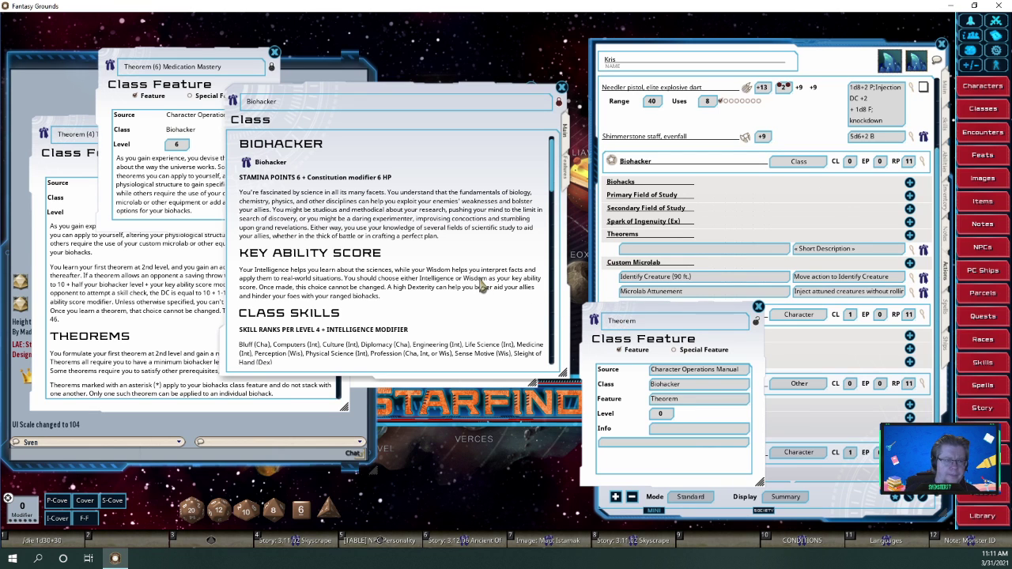
Open the Theorem (Ex) special feature from the Biohacker class record and place it beside the new record for reference
scroll(483, 286, "down", 3)
scroll(484, 287, "down", 7)
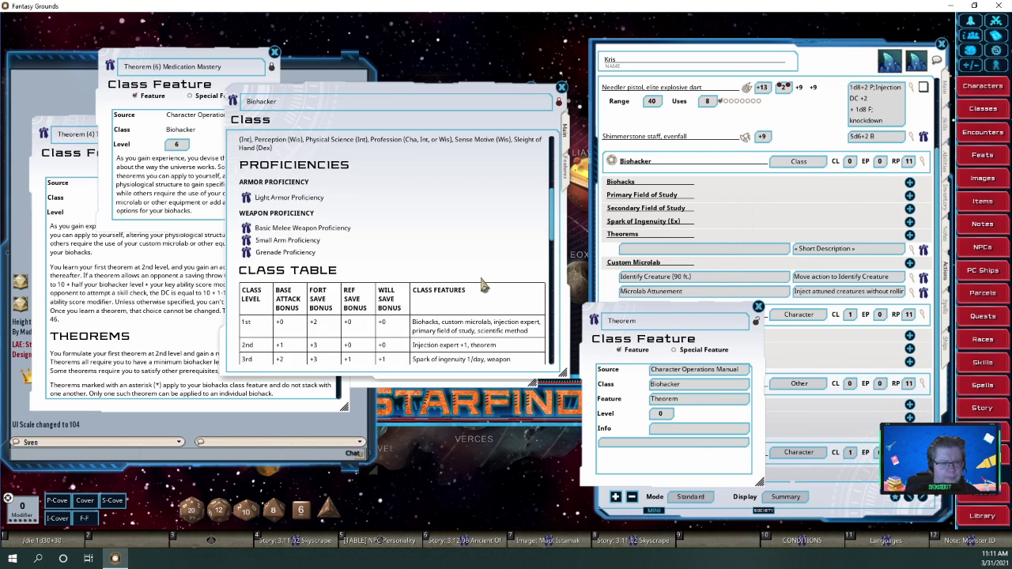
scroll(484, 286, "down", 10)
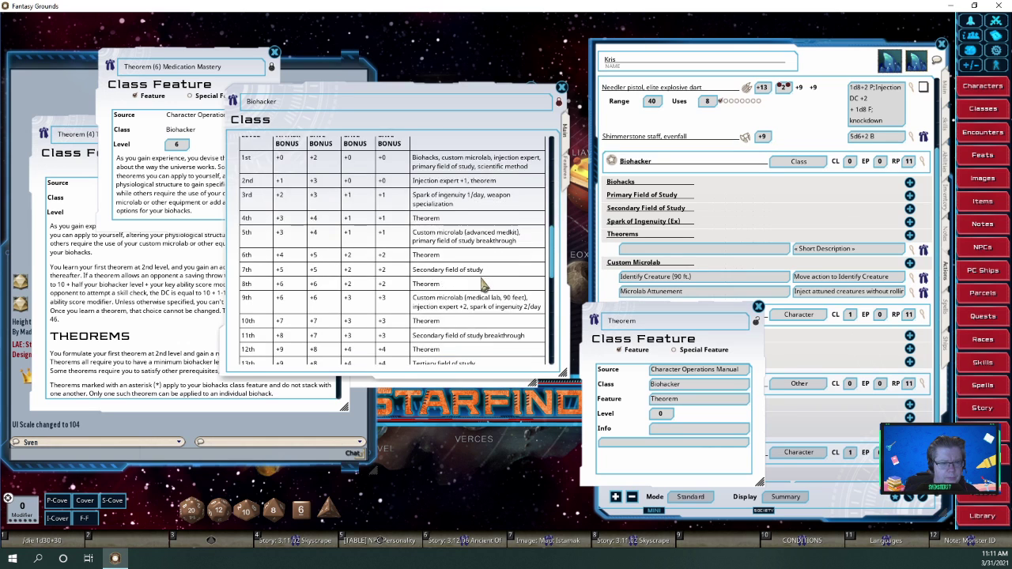
scroll(484, 286, "down", 6)
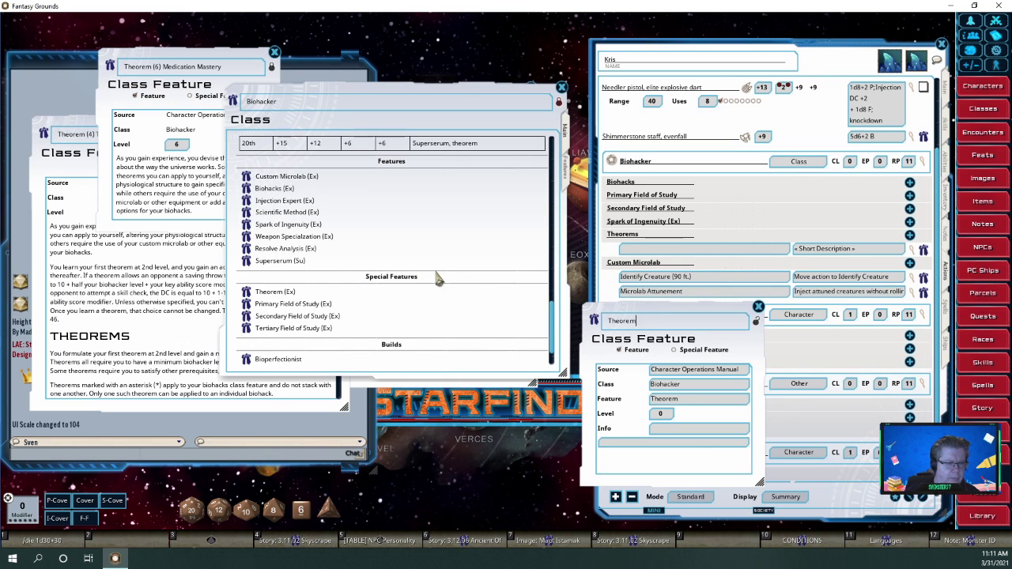
left_click(250, 294)
left_click_drag(639, 271, 428, 204)
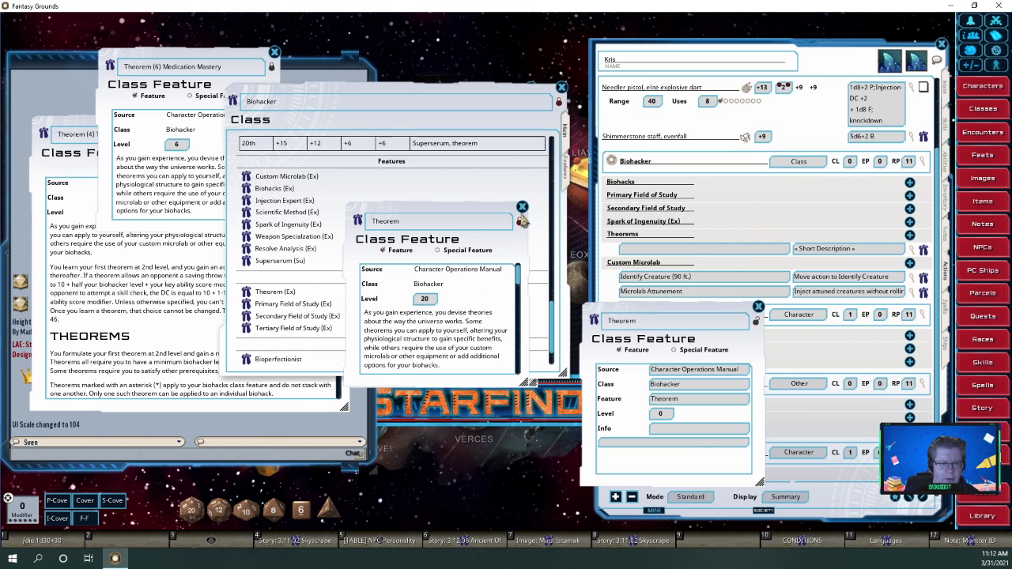
Enter the new Theorem record's description: "As you gain experience, you devise theories about the way the universe works."
left_click(675, 444)
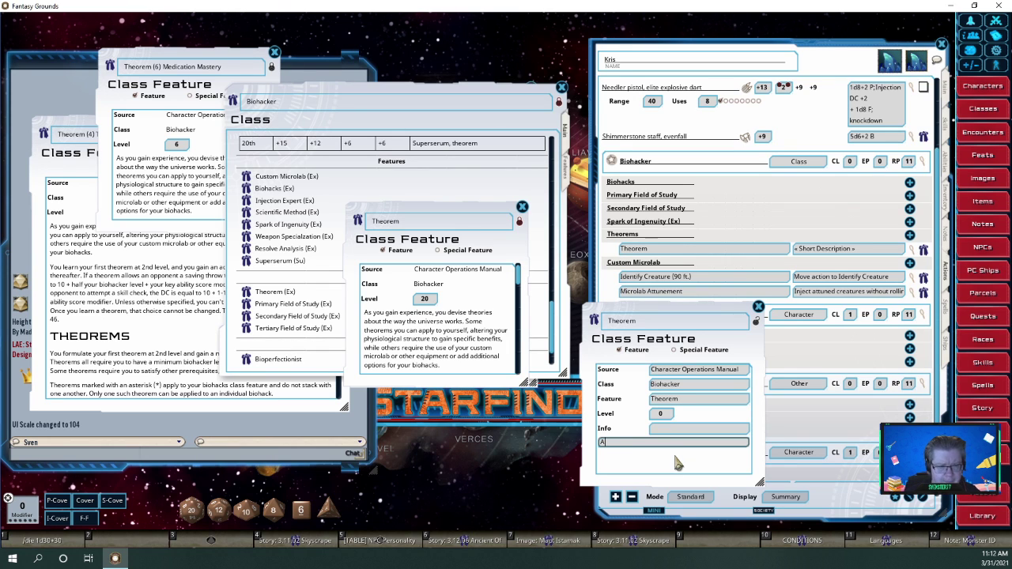
type("As o")
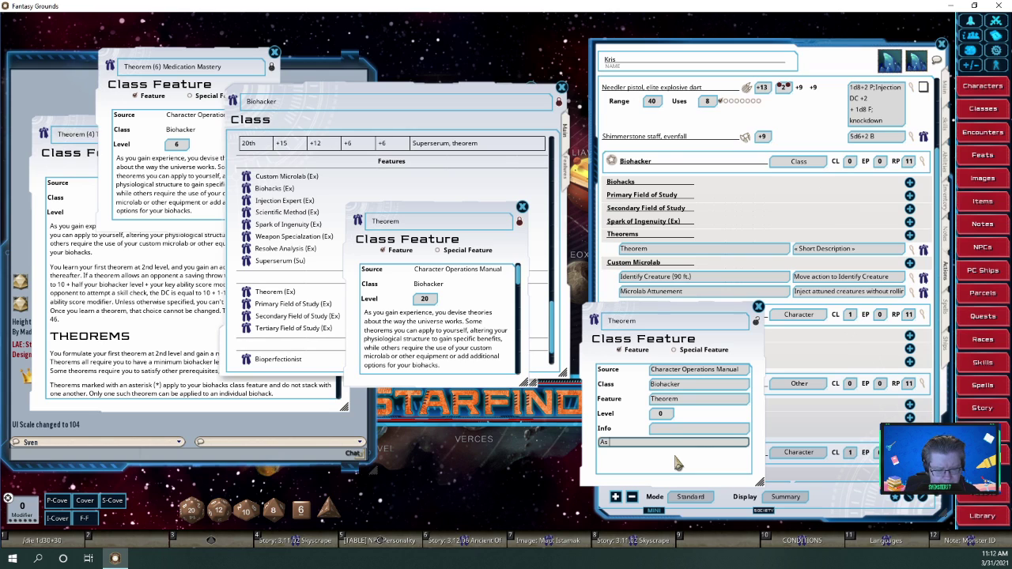
key("BackSpace")
key("BackSpace")
type("you gain experie")
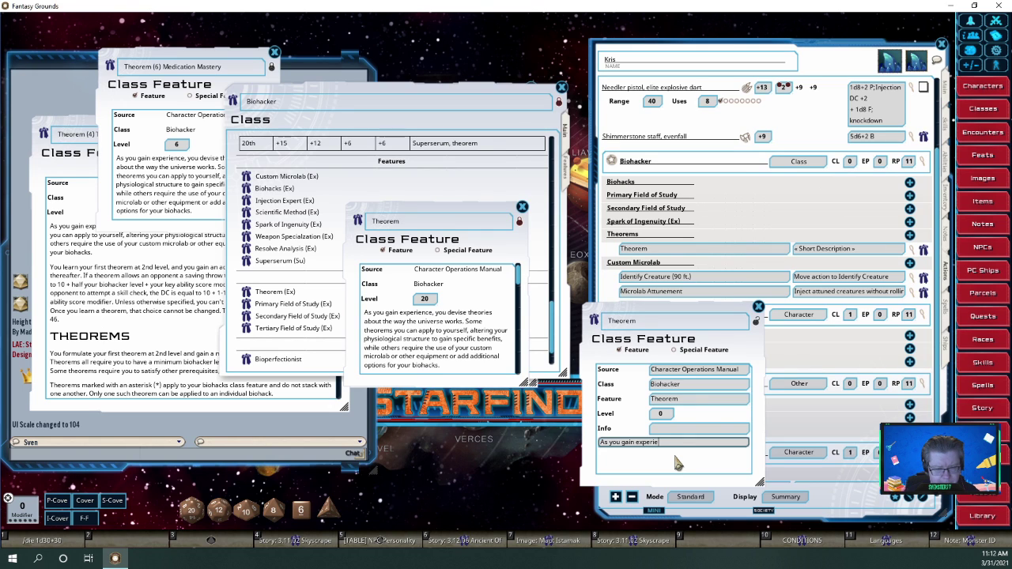
type("nce")
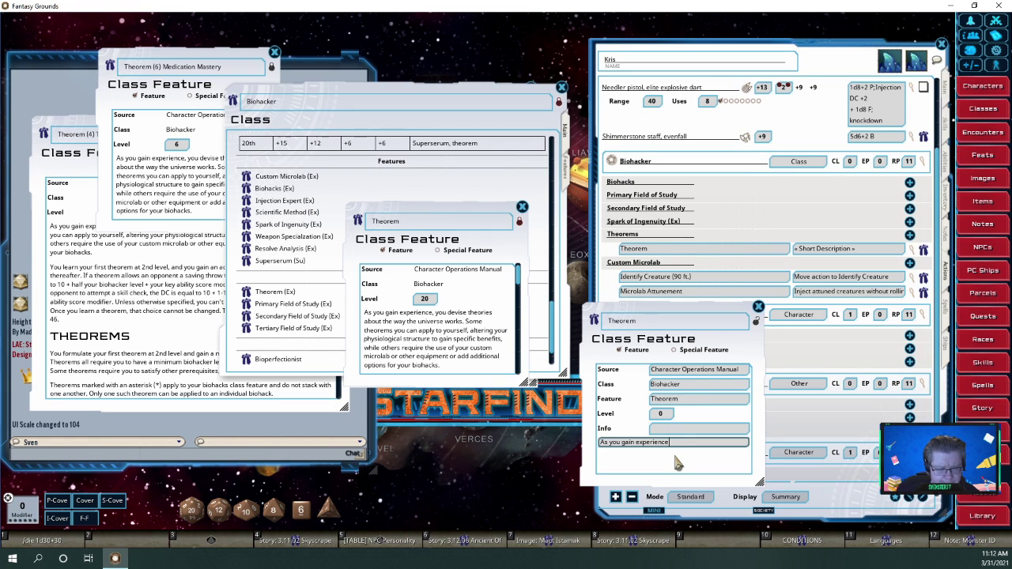
type(", you d")
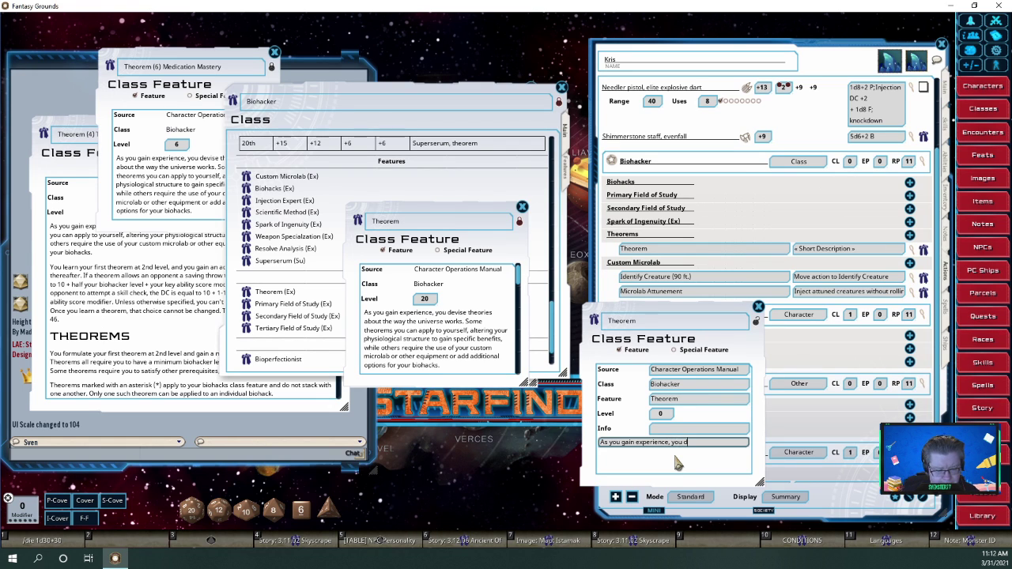
type("evise theories ab")
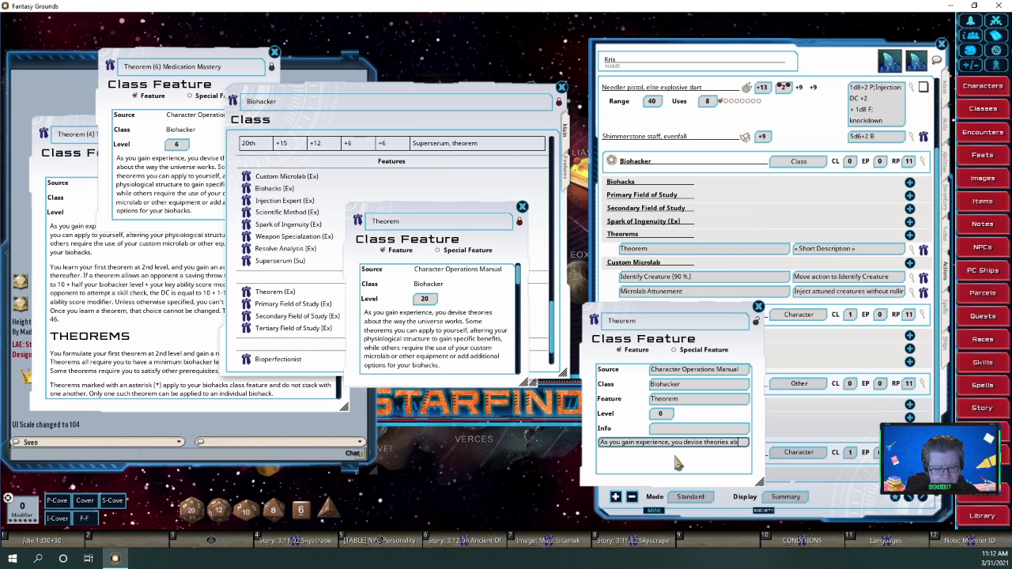
type("out the")
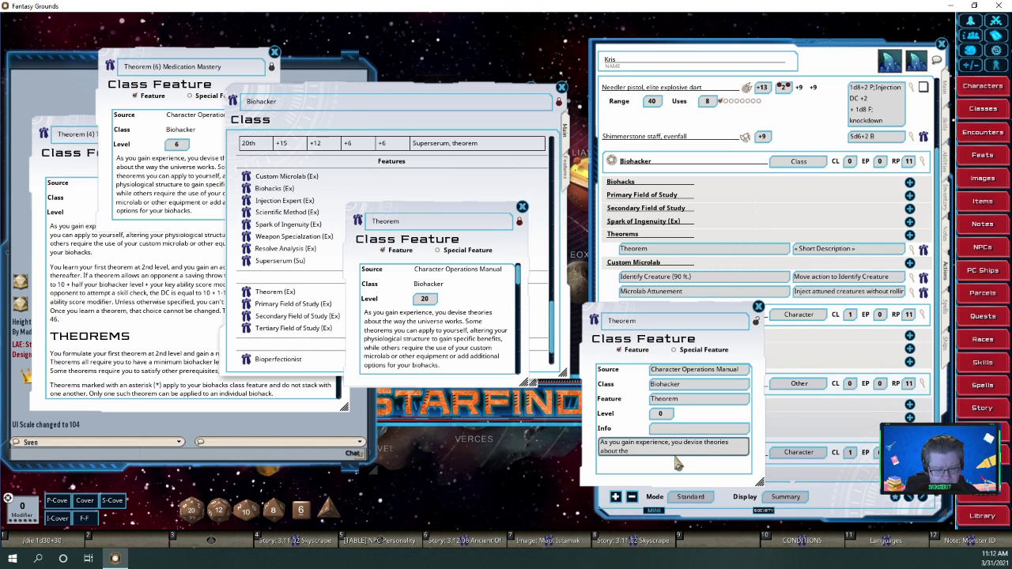
type(" way the uni")
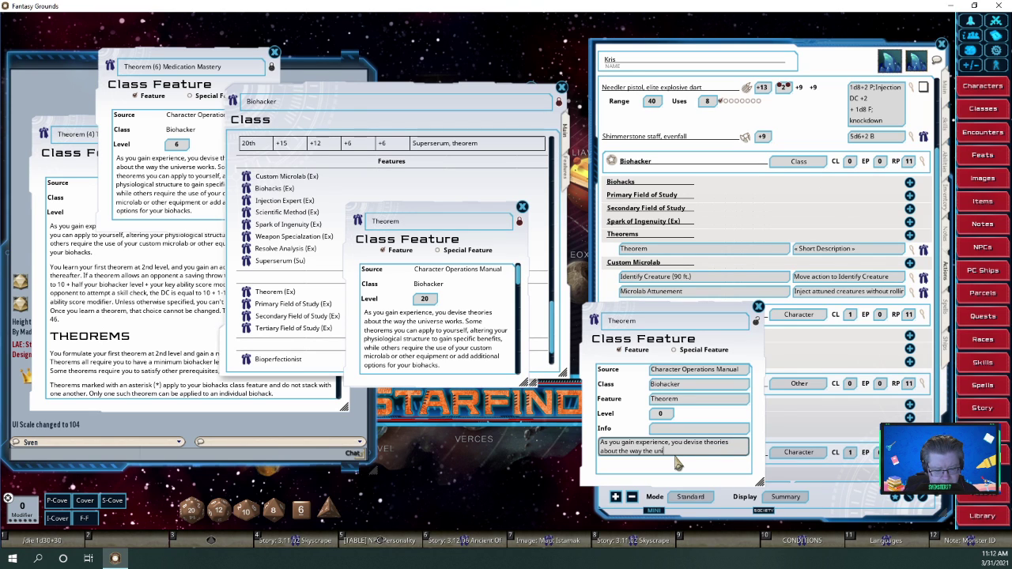
type("verse works.")
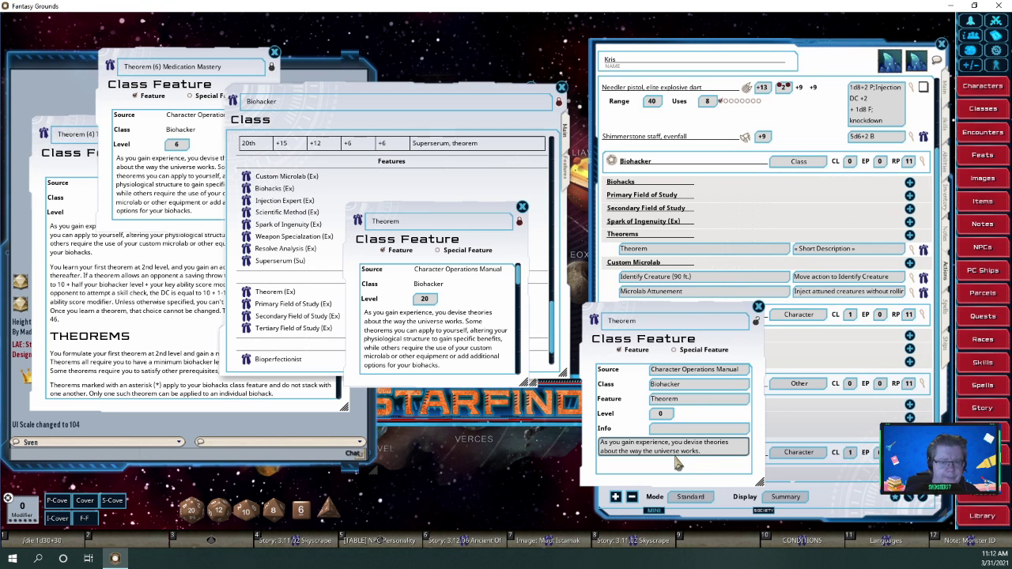
Lock the new Theorem record, and close it together with the reference Theorem feature and the Biohacker class record
left_click(757, 325)
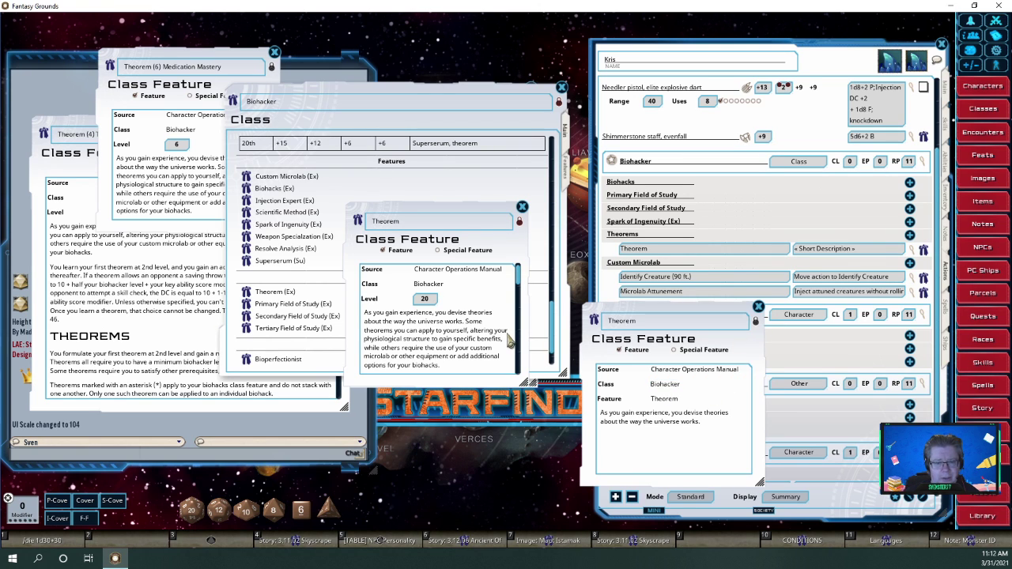
left_click(522, 207)
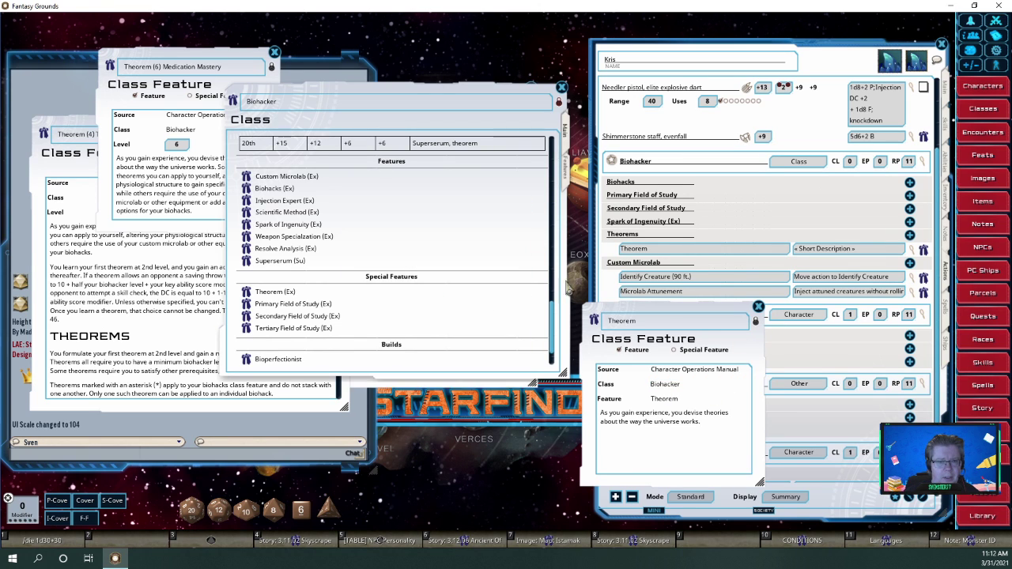
left_click(758, 307)
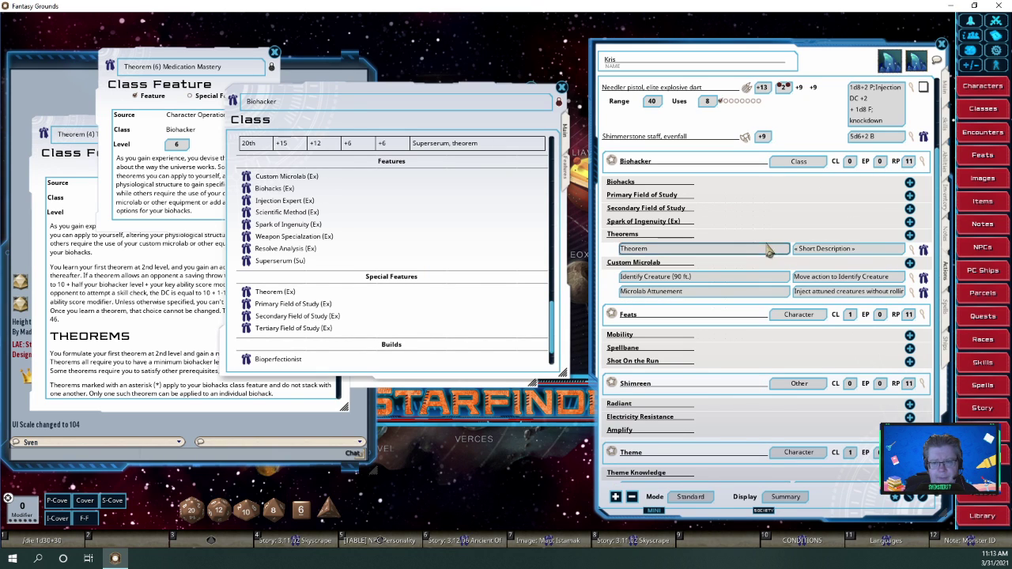
left_click(811, 252)
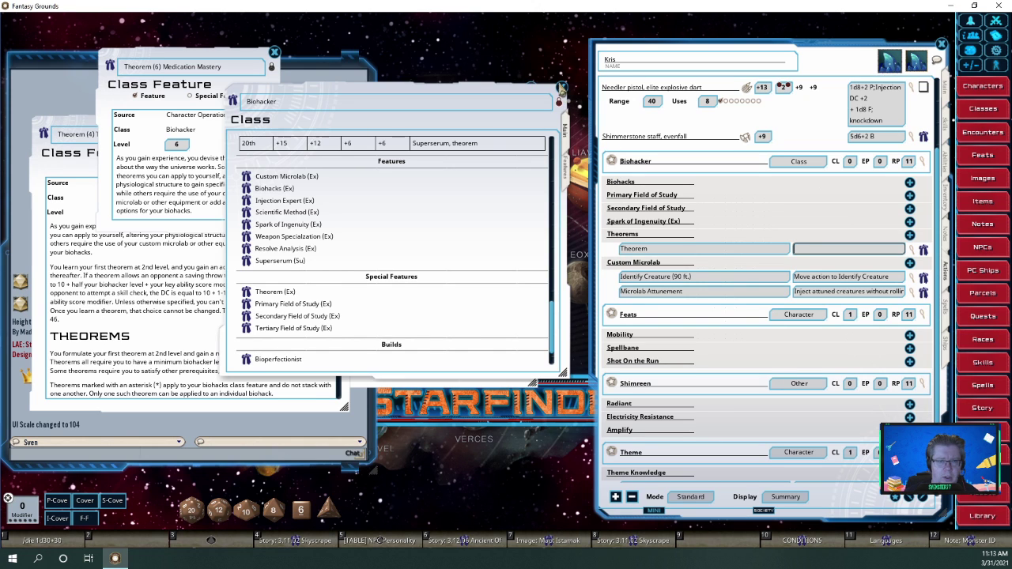
left_click(561, 87)
right_click(734, 249)
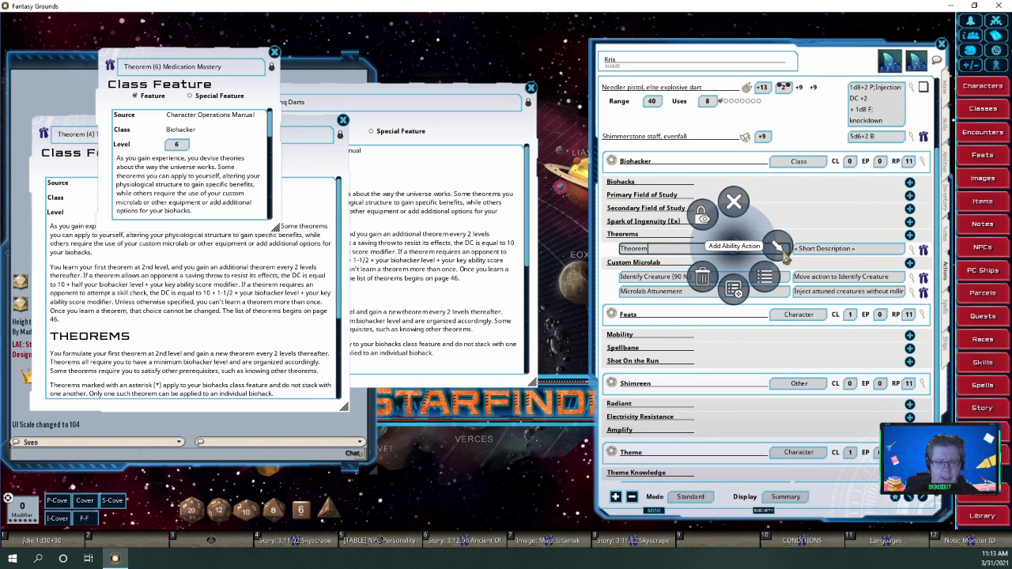
left_click(782, 250)
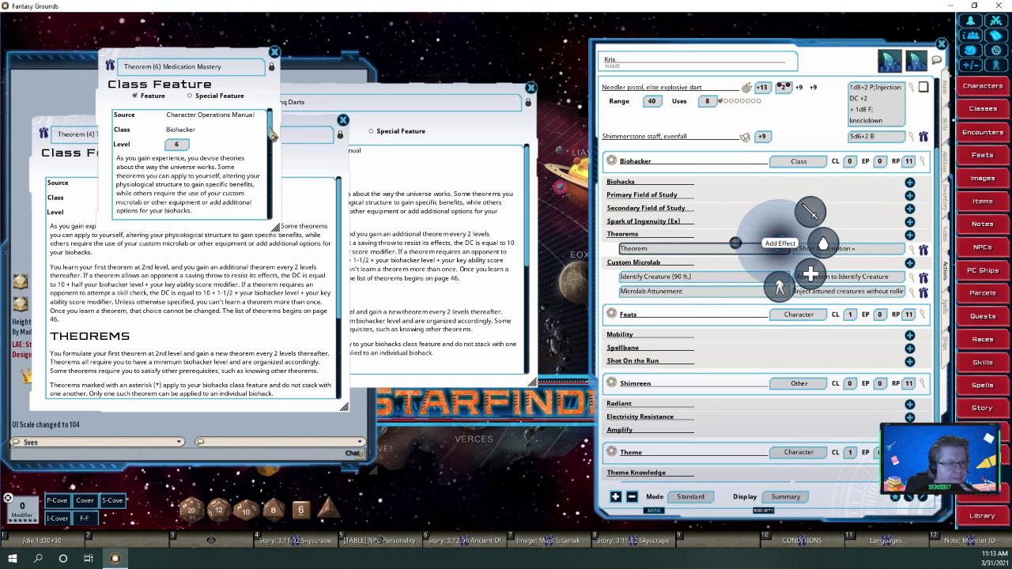
left_click(271, 183)
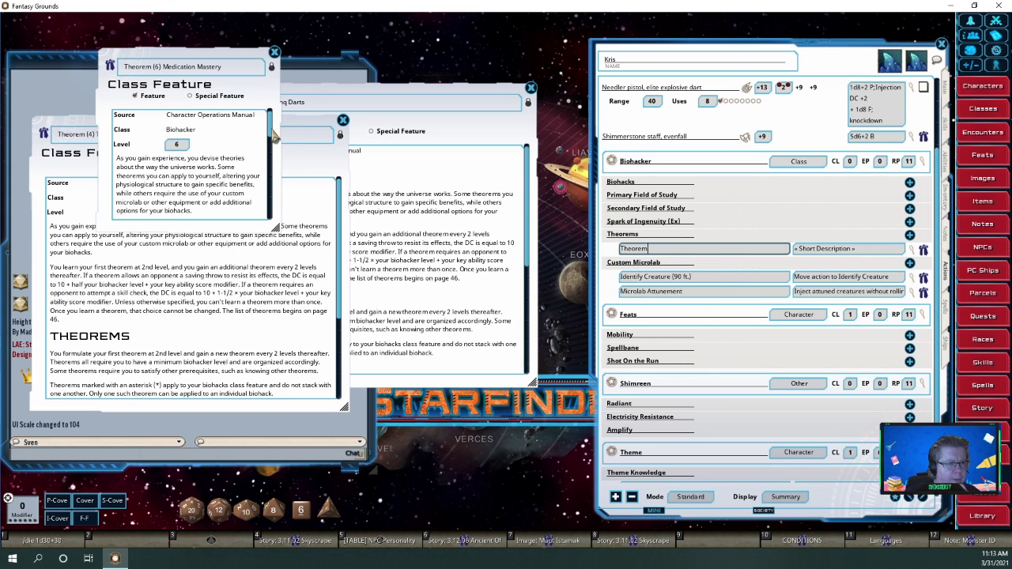
Open Medication Mastery (Ex) from the Theorem (6) record's level 2 list, enlarge it to show its full text and place it beside the character sheet
left_click_drag(271, 139, 273, 225)
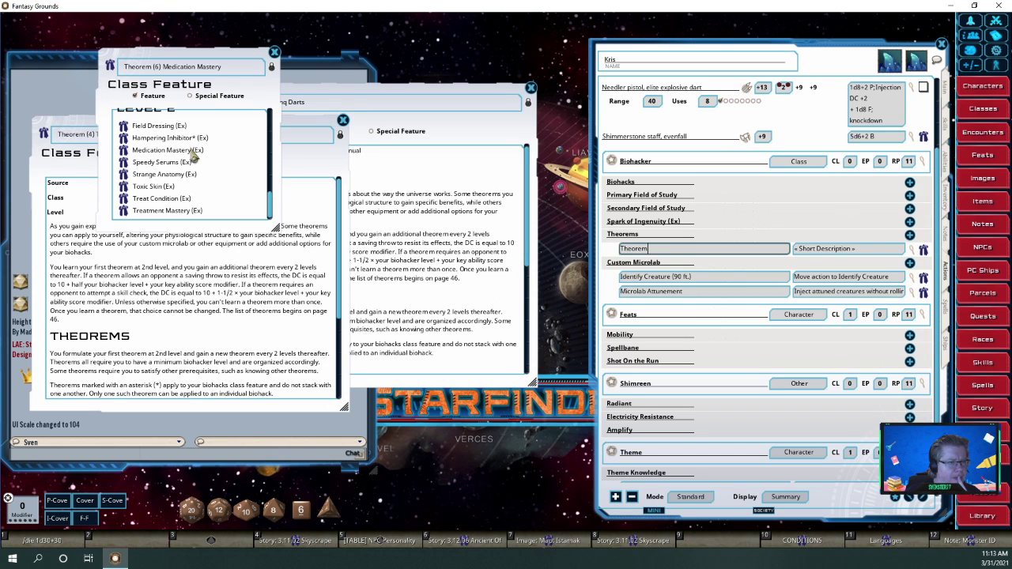
left_click(124, 151)
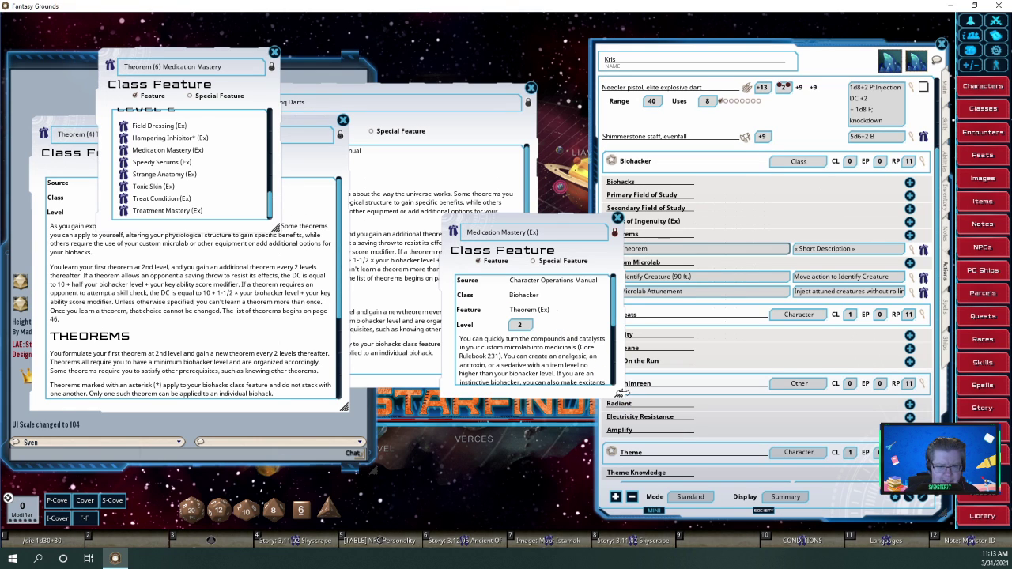
left_click_drag(622, 393, 751, 452)
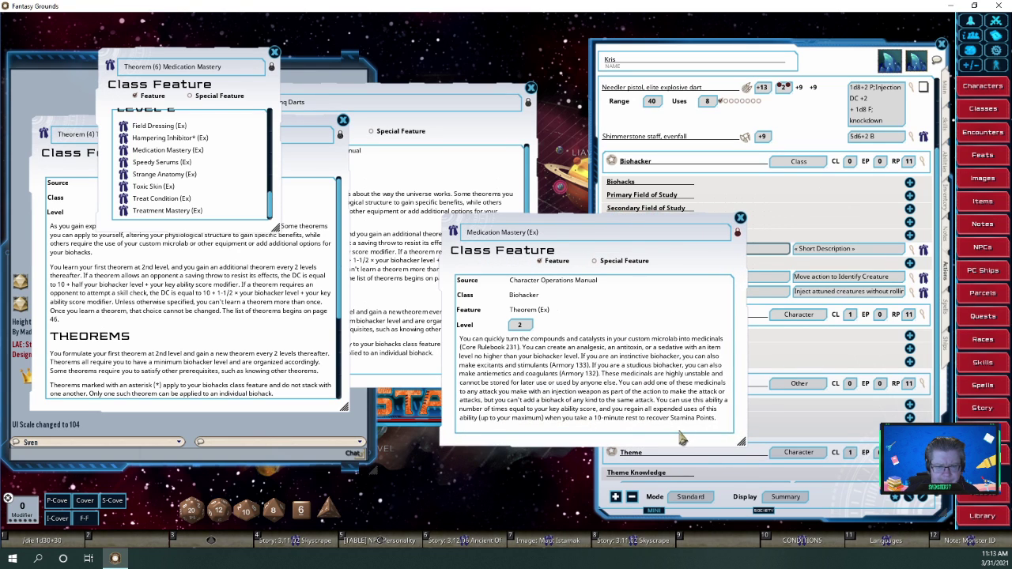
left_click_drag(681, 439, 535, 454)
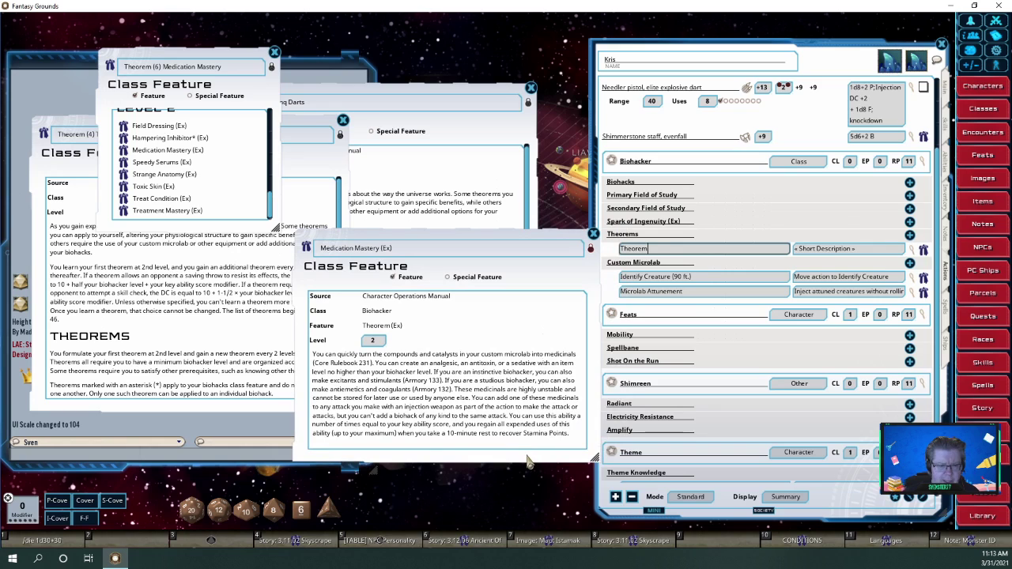
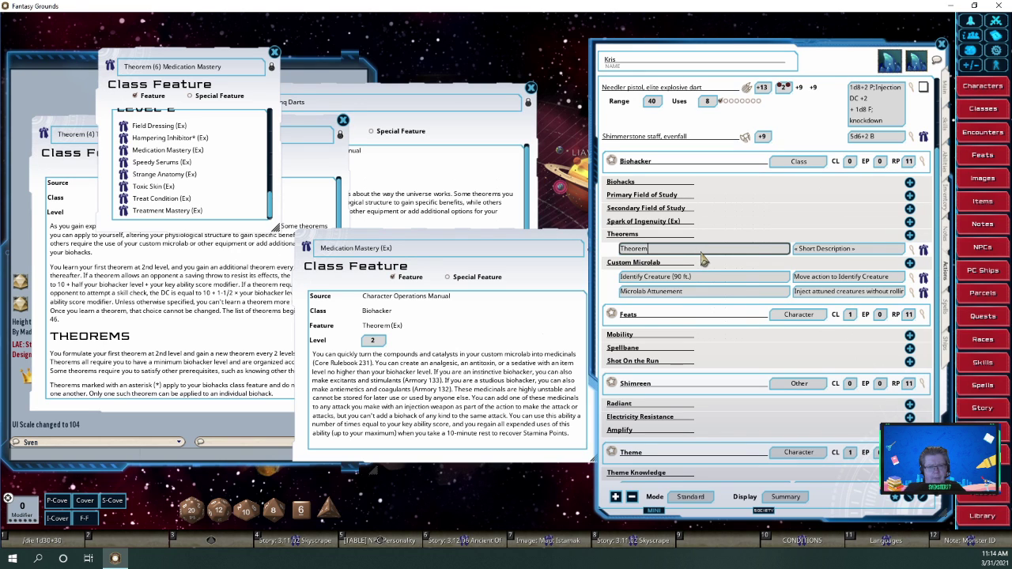
Add an effect to the Theorem action under Theorems and open its details clear of the Medication Mastery text
right_click(701, 252)
left_click(747, 255)
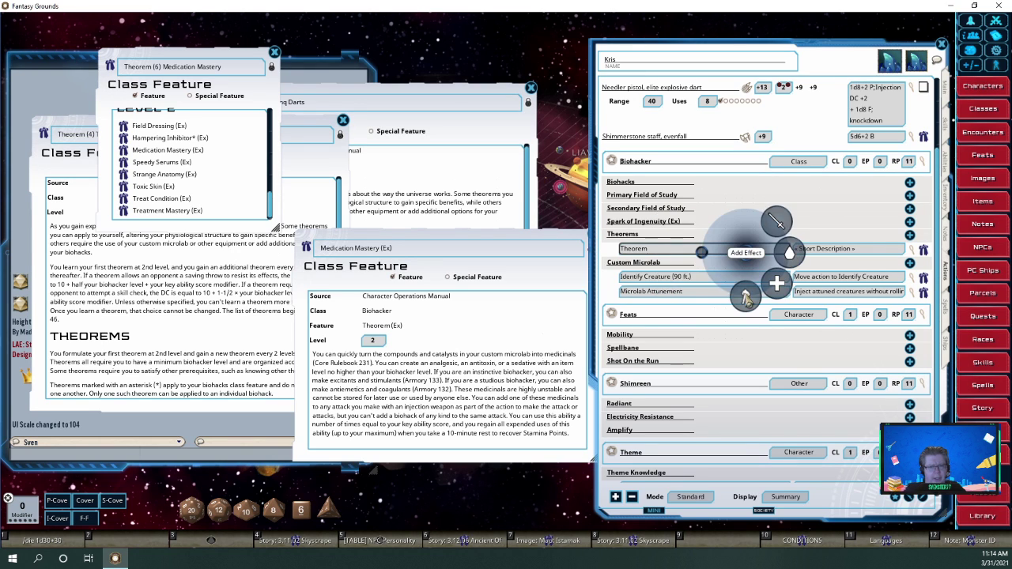
left_click(745, 297)
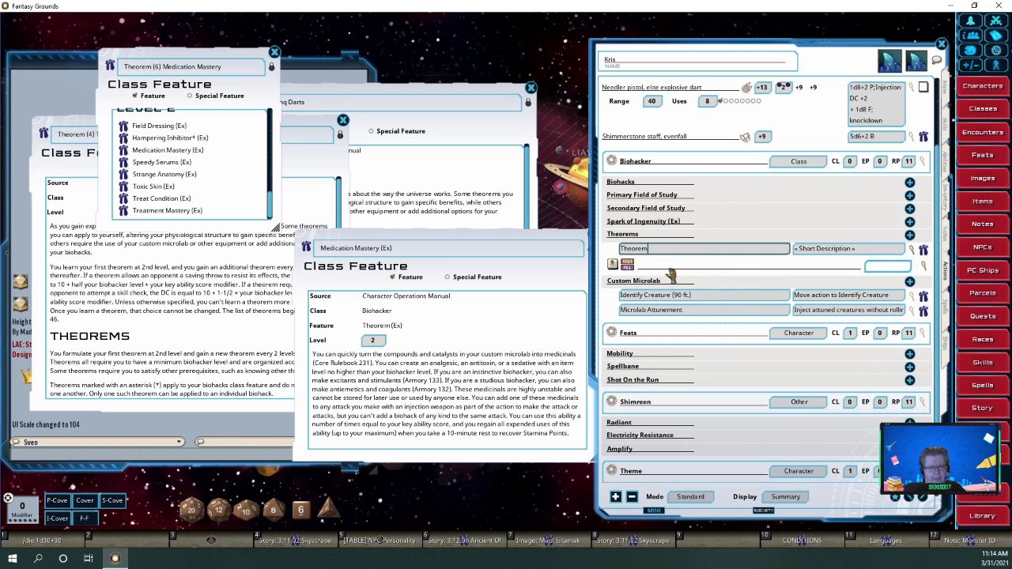
left_click(926, 271)
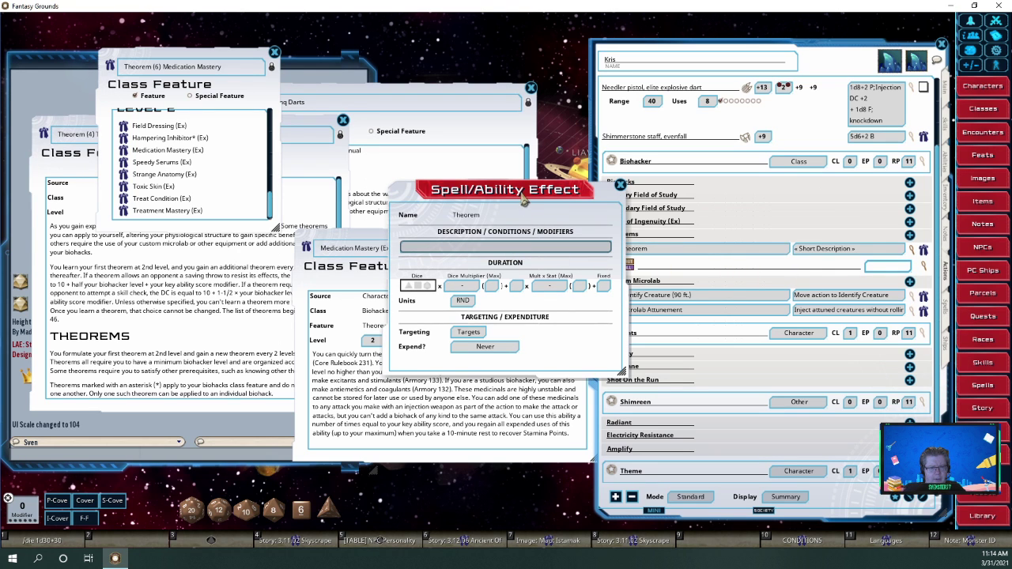
left_click_drag(547, 209, 746, 228)
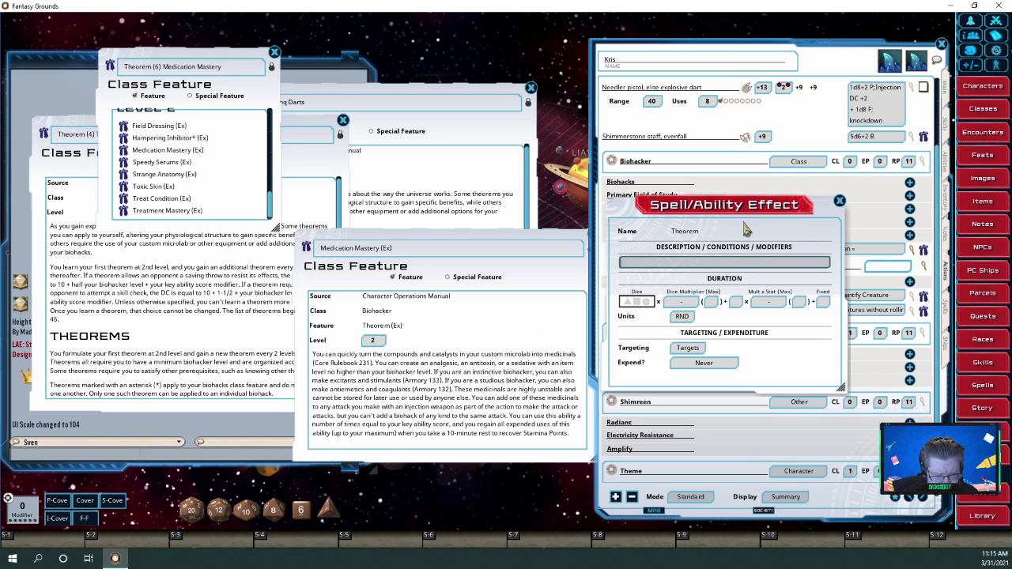
Enter the effect description "Medication Mastery; Make analgesic, antitoxin, sedative, antimetics, stimulants"
type("Medica")
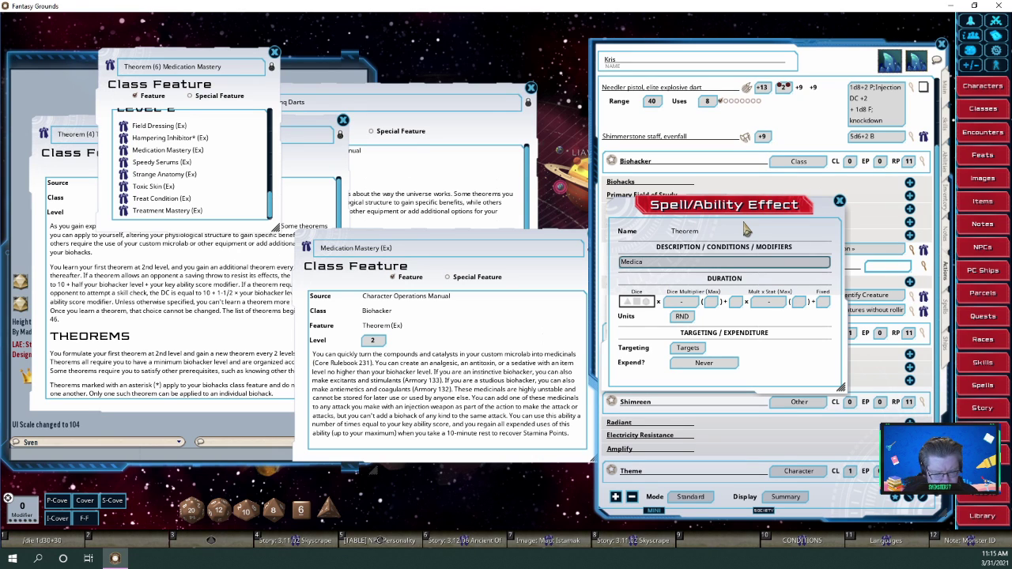
type("tion M")
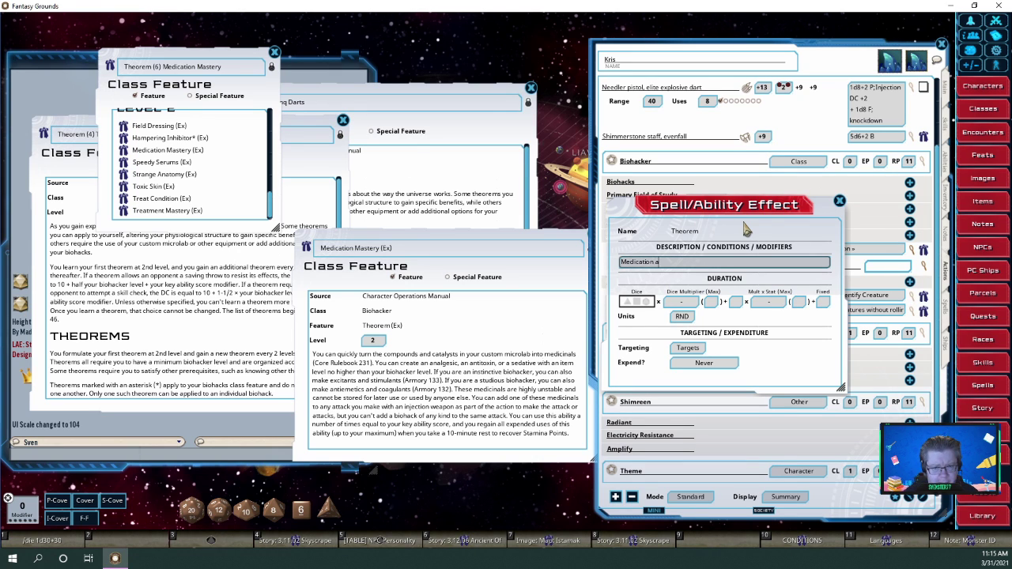
type("astery;")
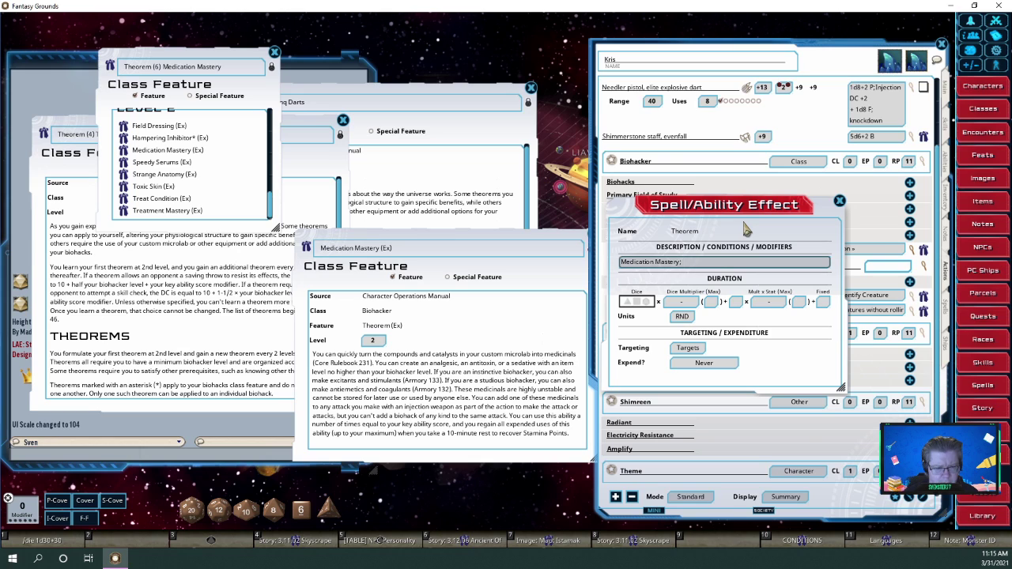
type(" Make analge")
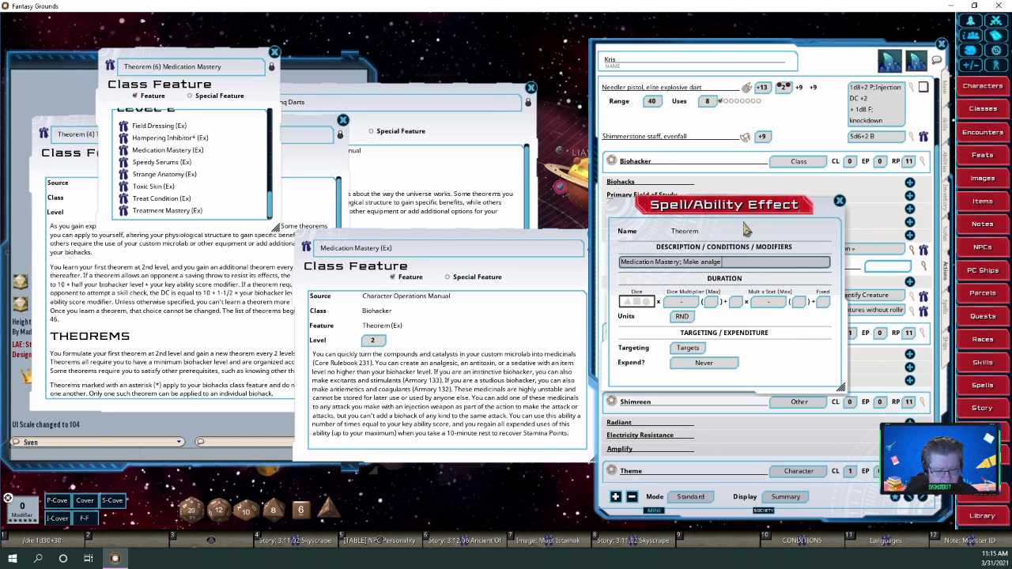
type("s")
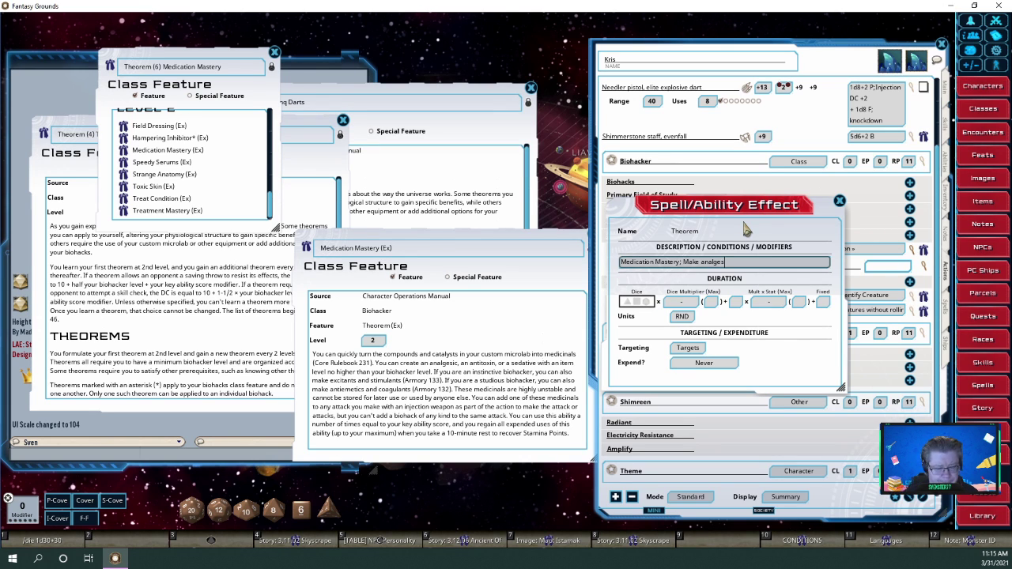
type("ic")
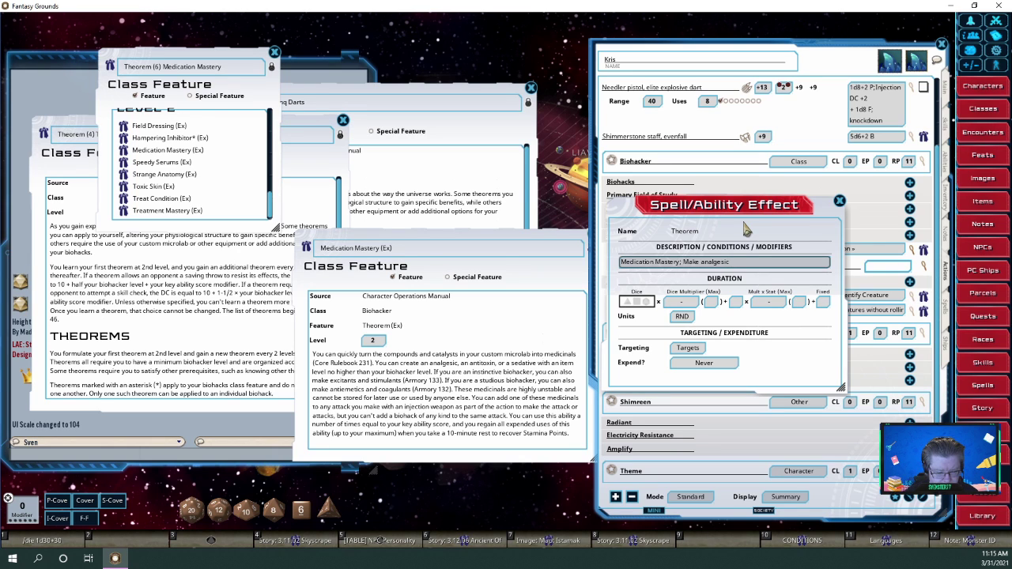
type(", antitoxin")
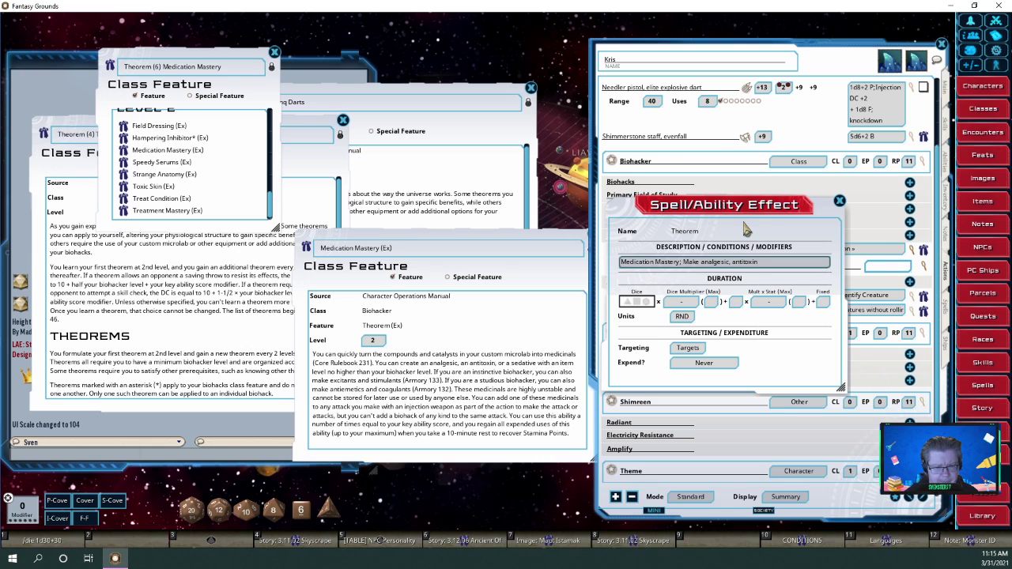
type(", ")
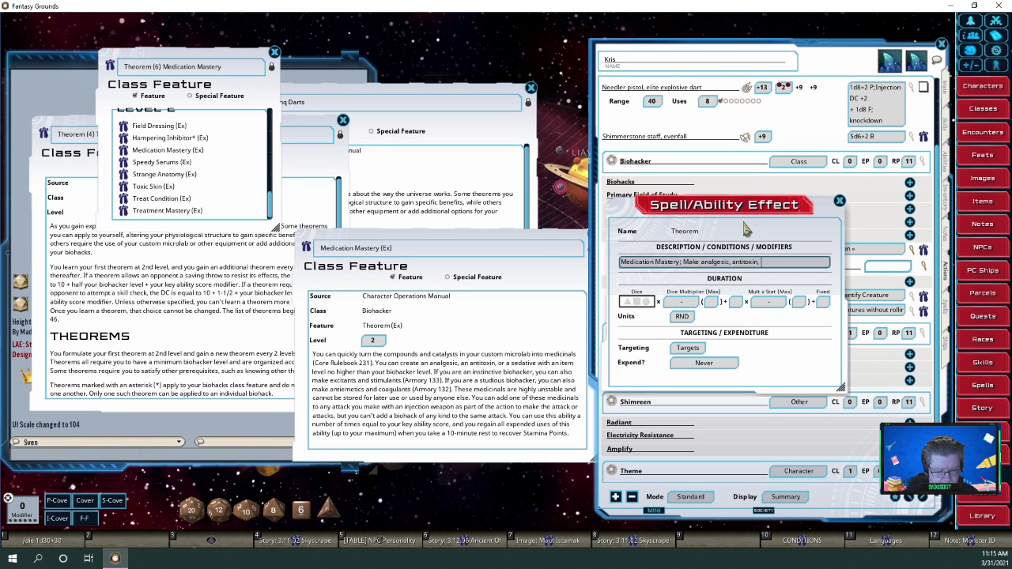
type("sedative,")
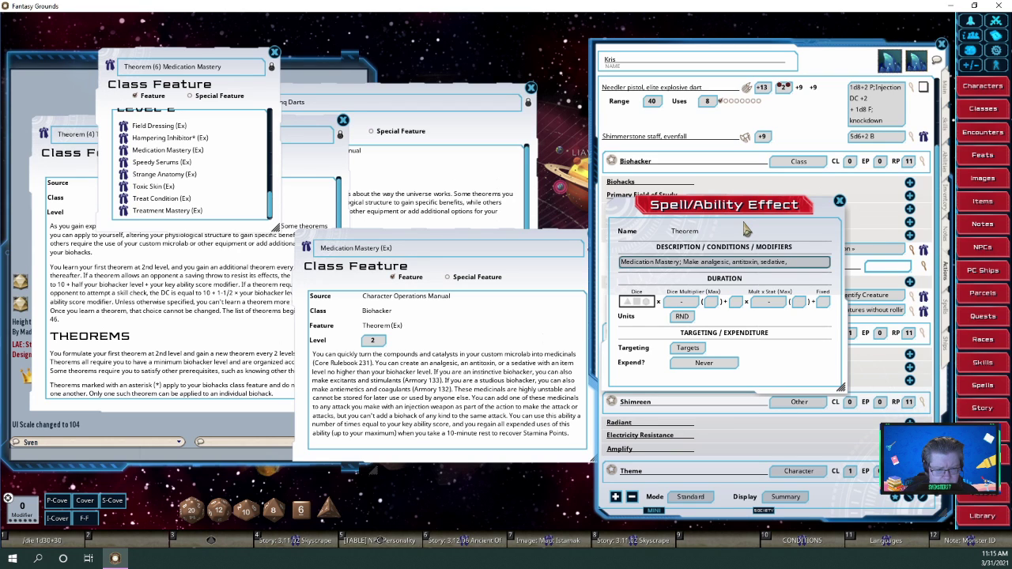
type("an")
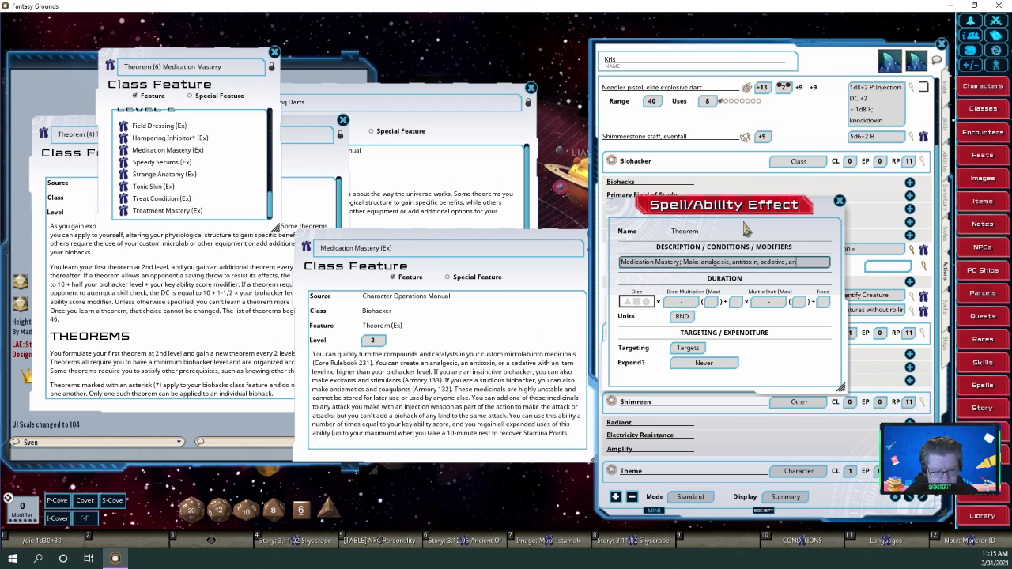
type("timetics an")
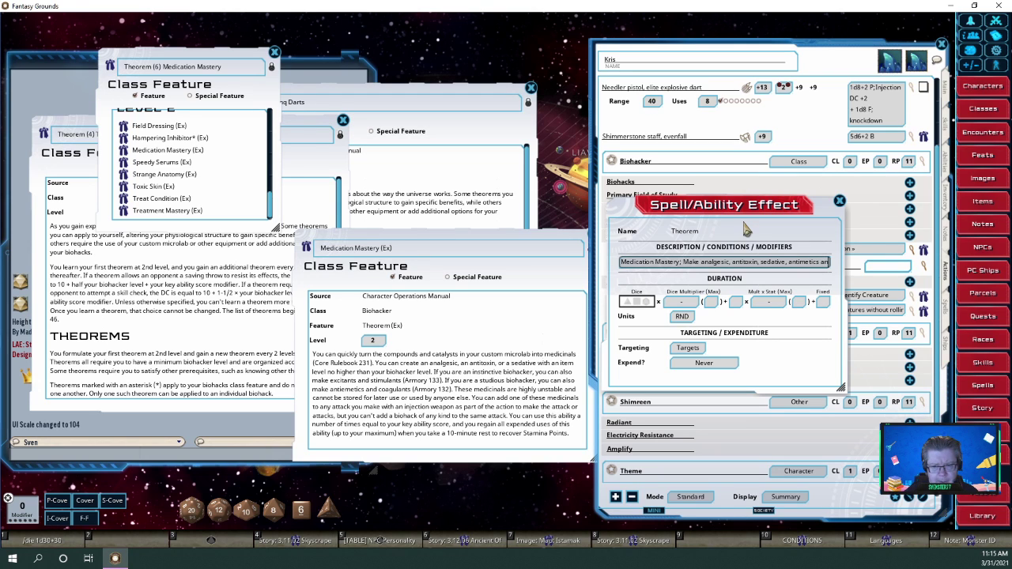
key("BackSpace")
key("BackSpace")
type("sti")
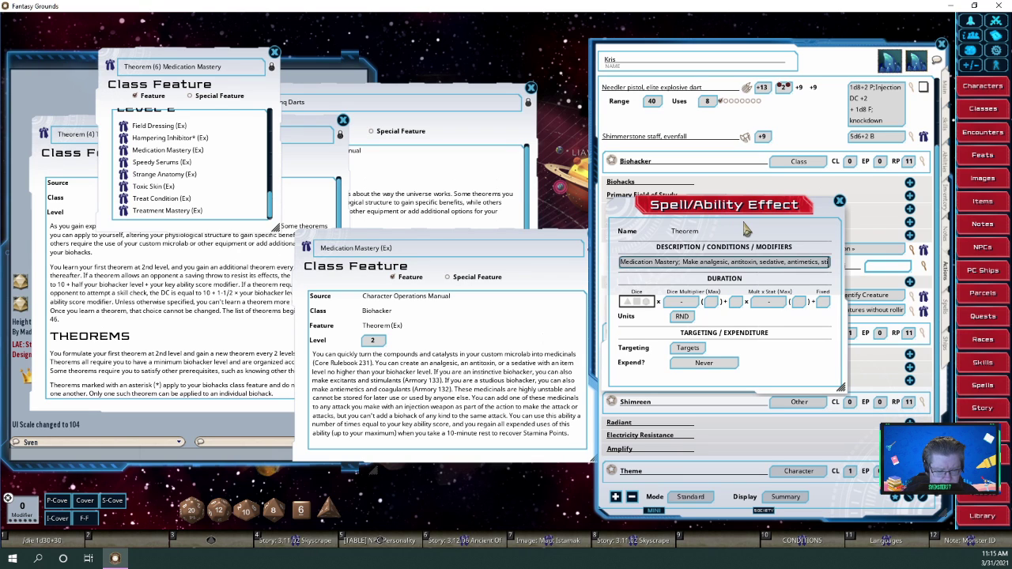
type("mulants.")
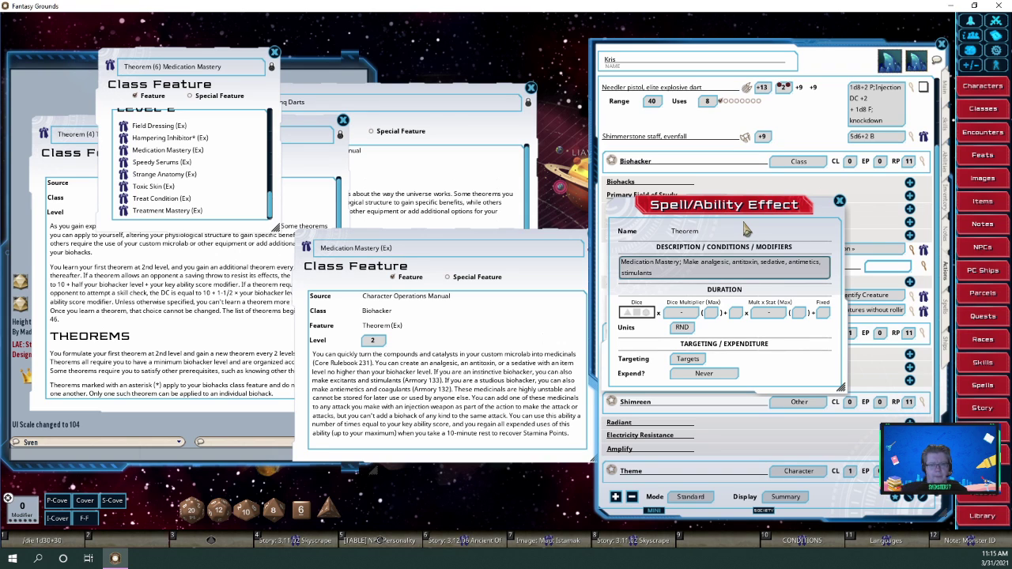
Set the effect's targeting to Self, close its details and trigger the effect from the Theorem action
left_click(687, 360)
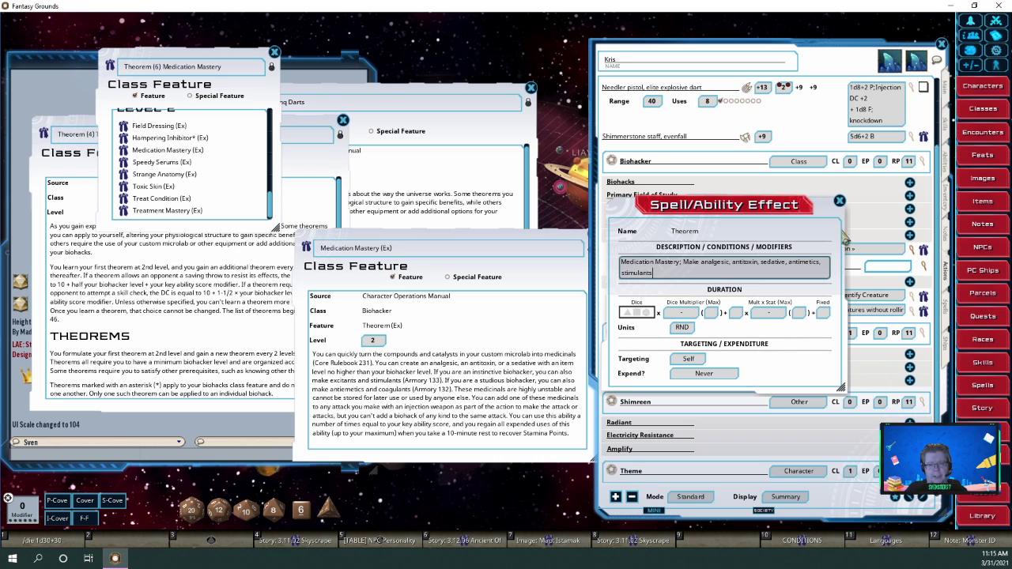
left_click(839, 201)
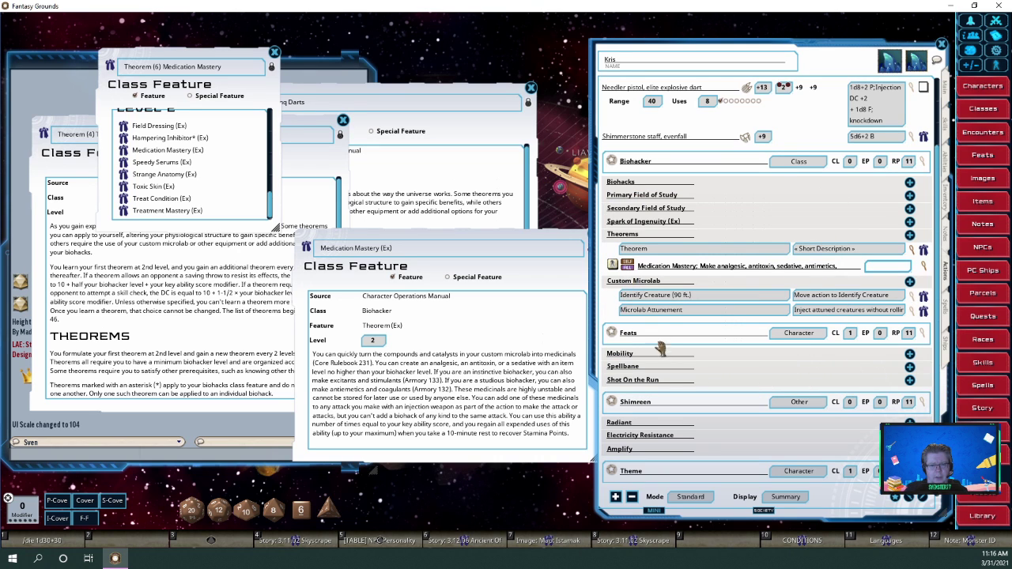
left_click(613, 265)
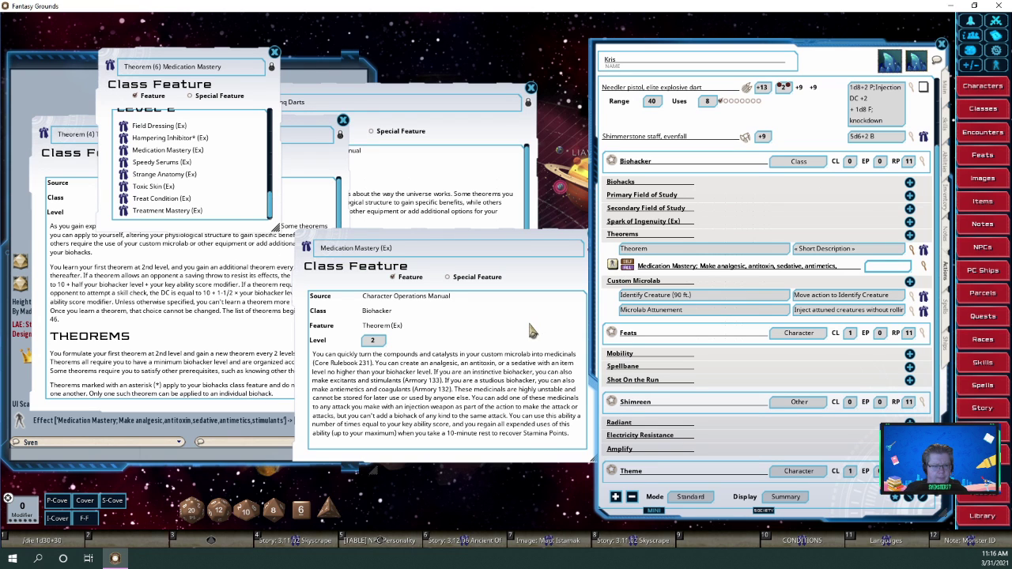
Add the Medication Mastery (Ex) feature to the character's class abilities and find it in the list
left_click_drag(532, 332, 475, 333)
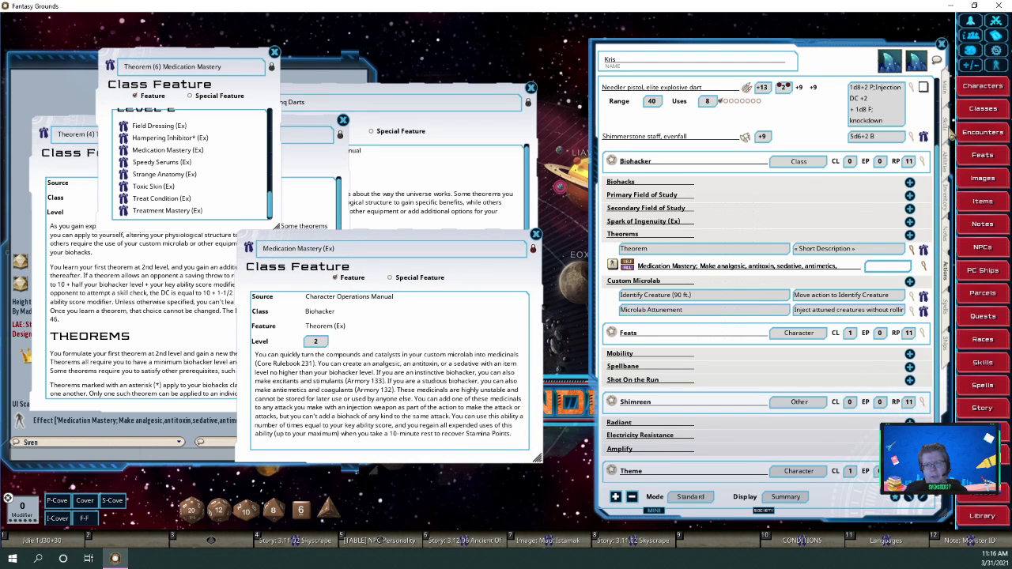
left_click(948, 169)
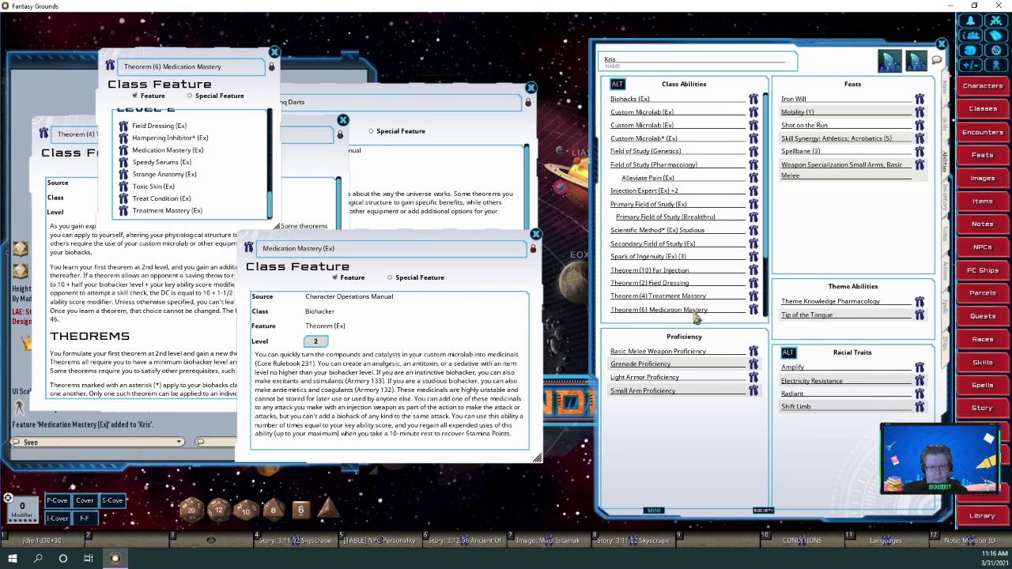
scroll(724, 281, "down", 3)
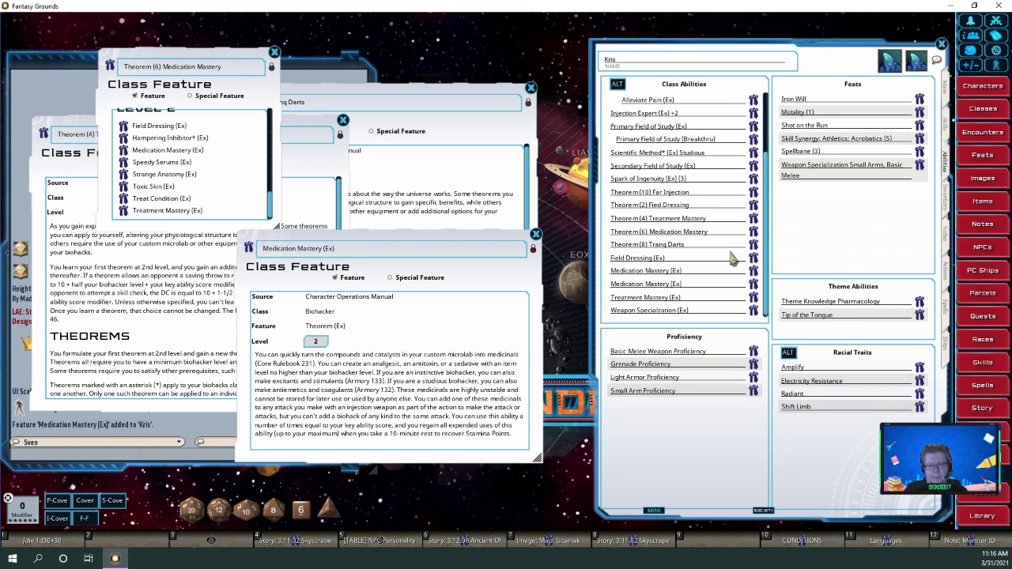
Delete the duplicate Medication Mastery (Ex) entry from the class abilities and close the open theorem feature windows
right_click(666, 289)
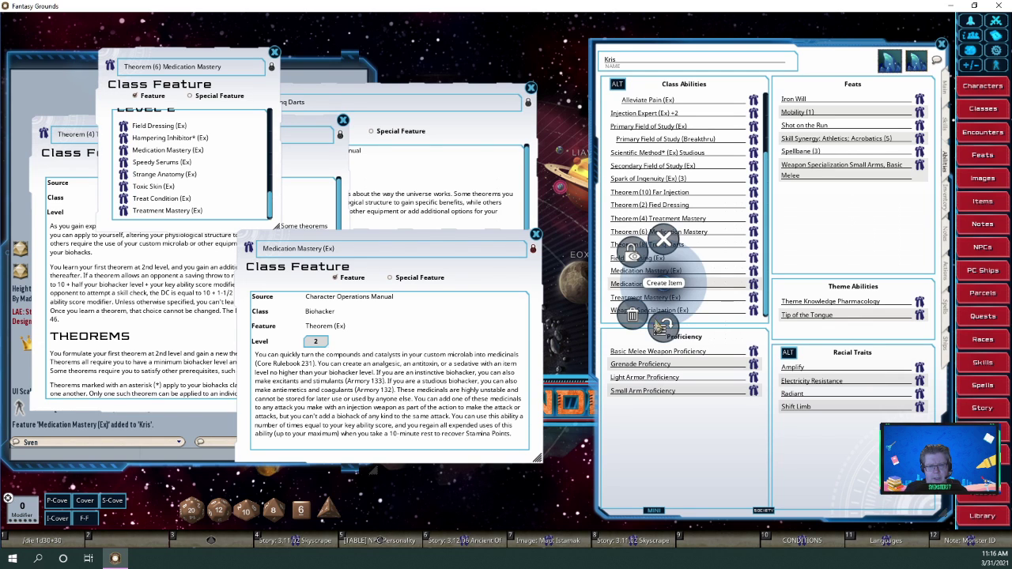
left_click(632, 314)
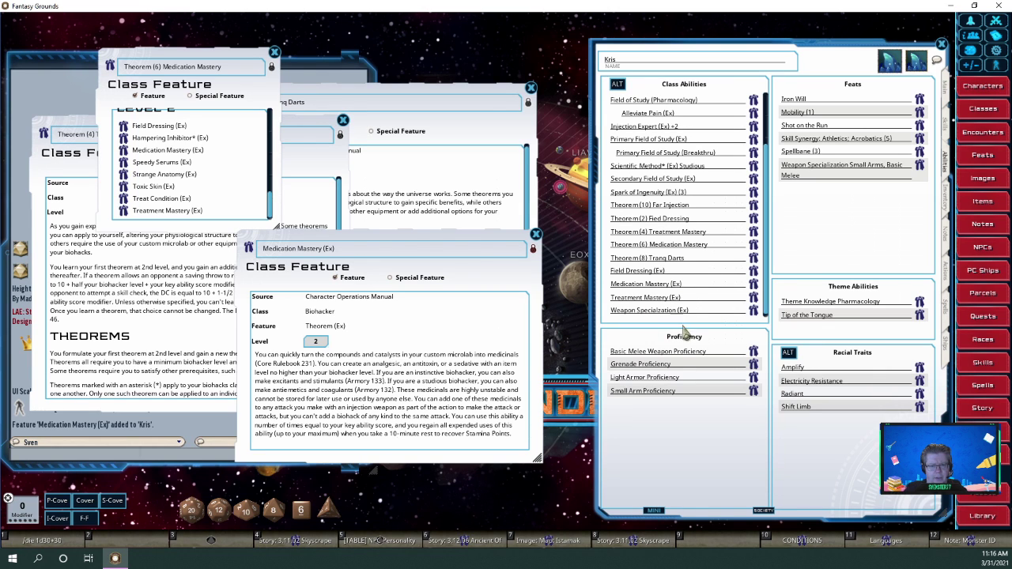
left_click(536, 234)
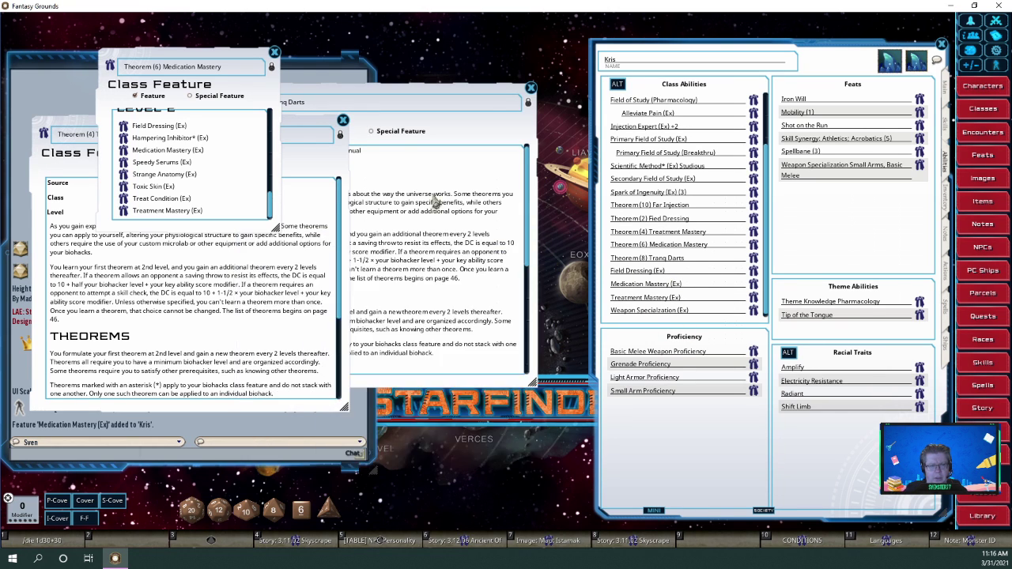
left_click(274, 53)
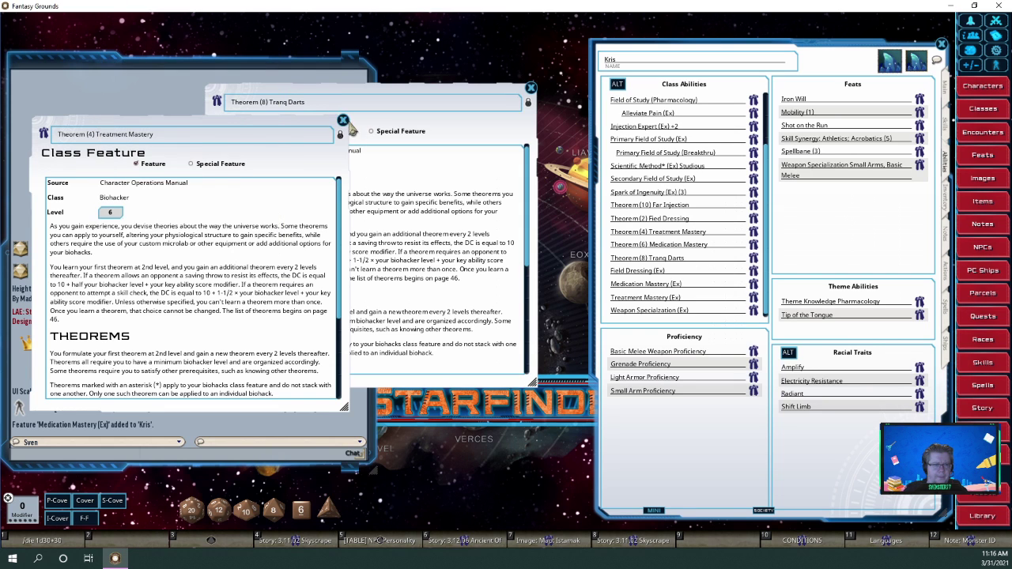
left_click(342, 120)
left_click(530, 88)
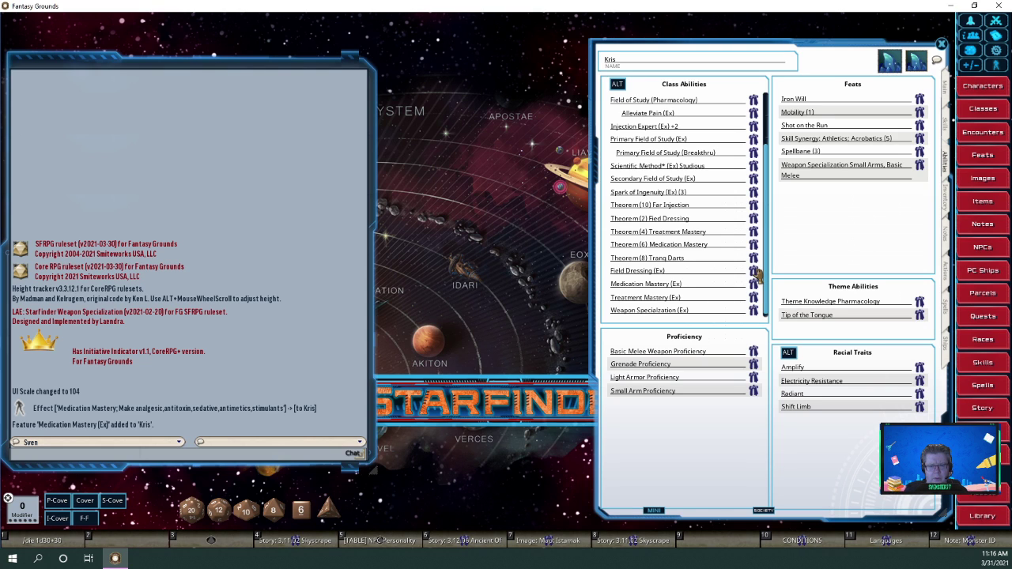
Open the Field Dressing (Ex) and Treatment Mastery (Ex) class abilities and place their details clear of the character sheet
left_click(753, 271)
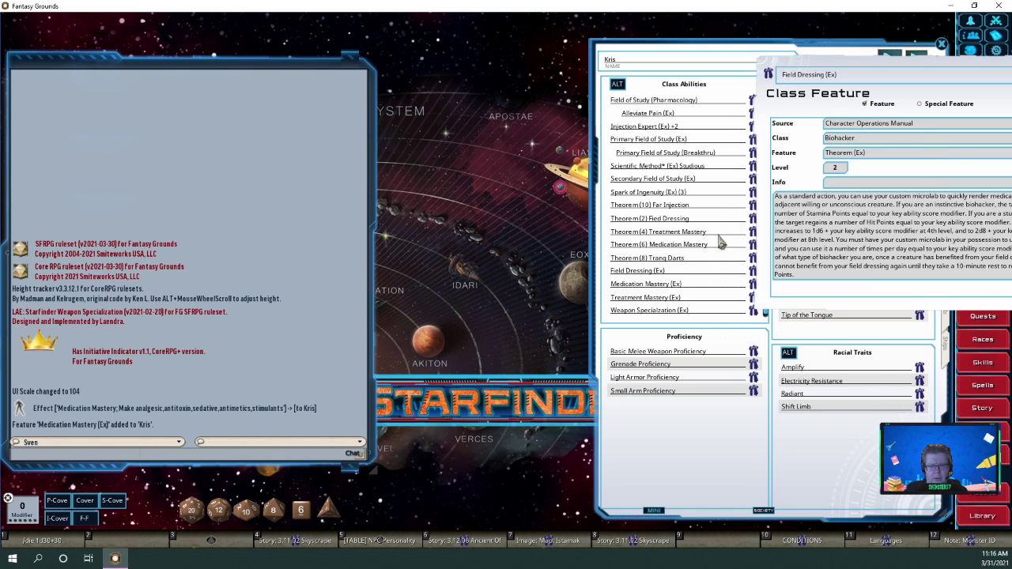
left_click_drag(846, 69, 248, 103)
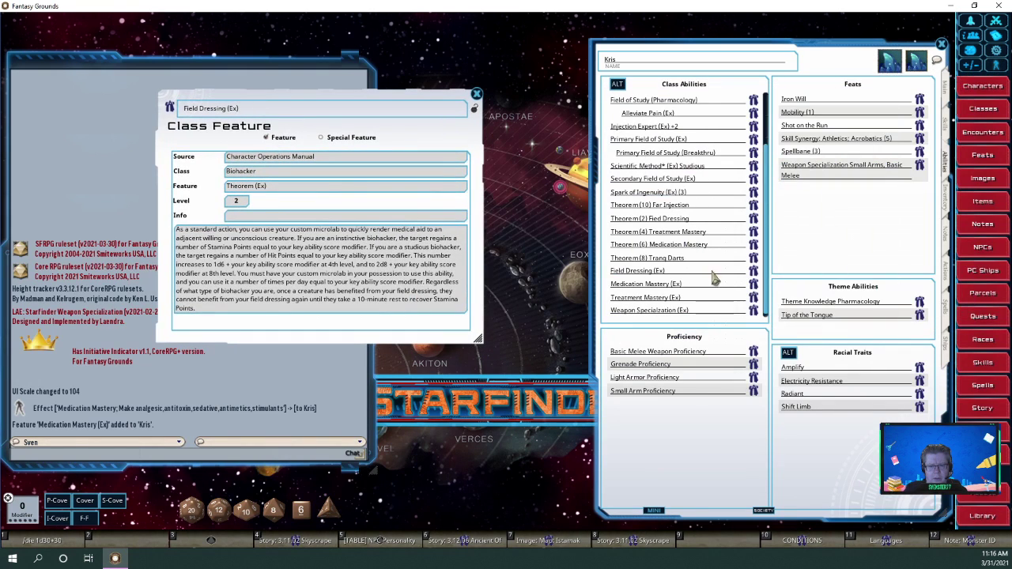
left_click(754, 297)
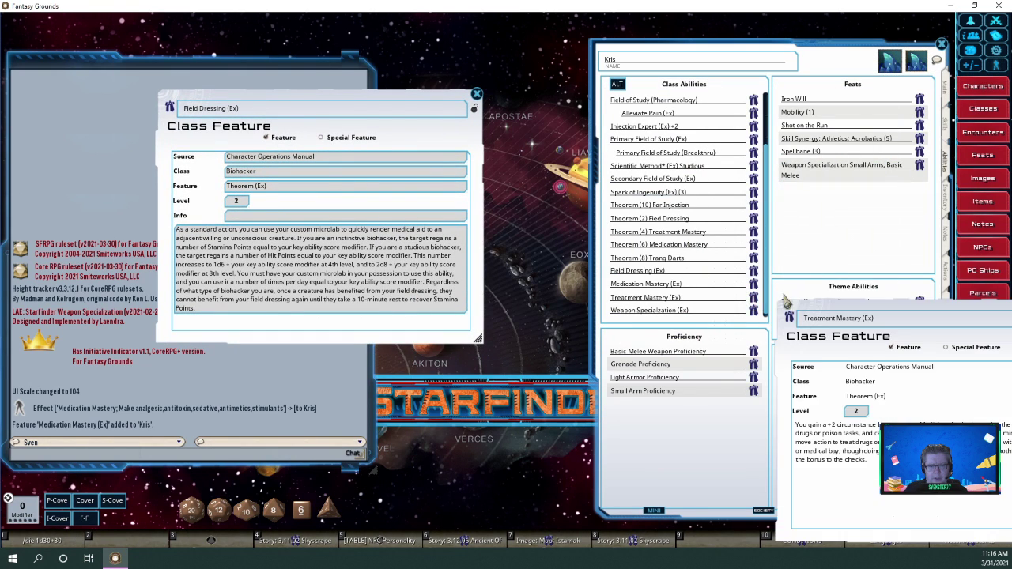
left_click_drag(834, 301, 191, 209)
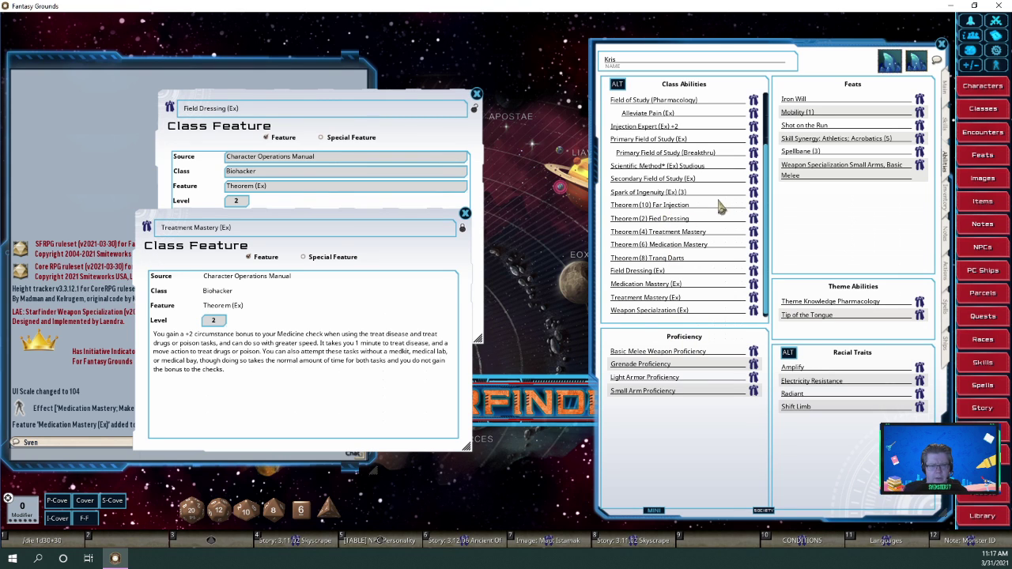
Open Far Injection (Ex) from the Level 8 list of Theorem (10) Far Injection and add it to the class abilities
left_click(752, 207)
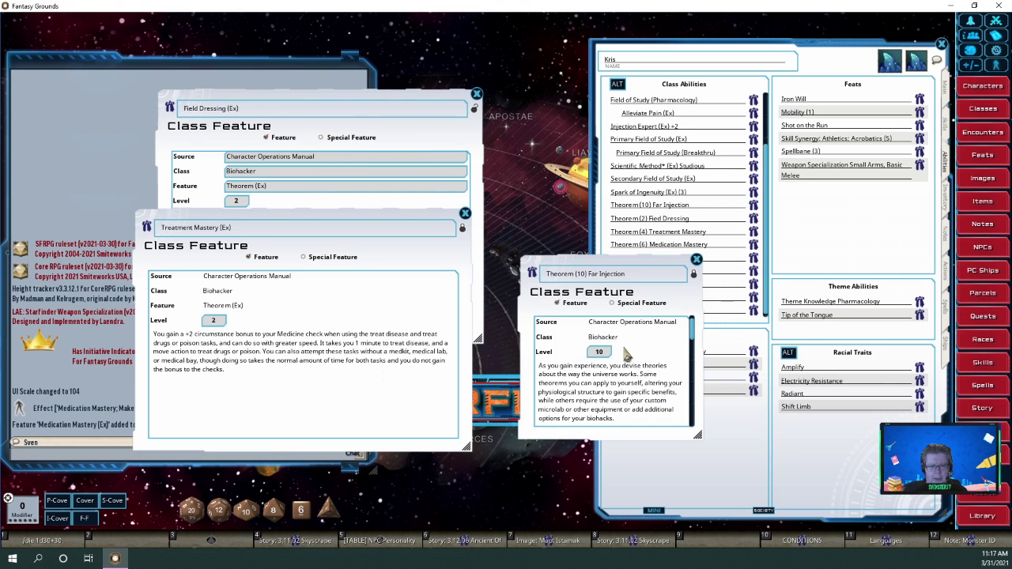
left_click_drag(644, 273, 432, 159)
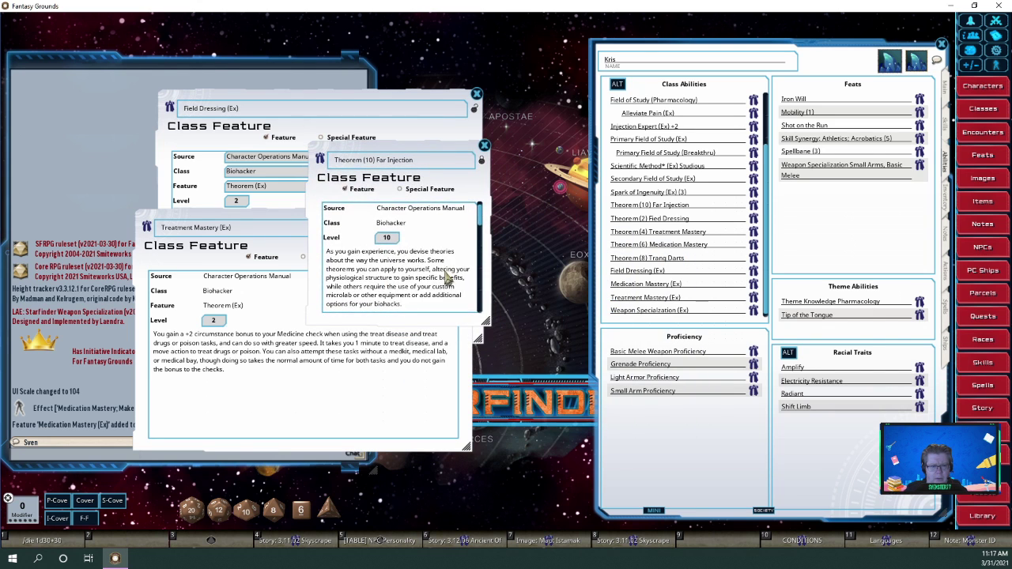
scroll(447, 279, "down", 3)
scroll(446, 278, "down", 10)
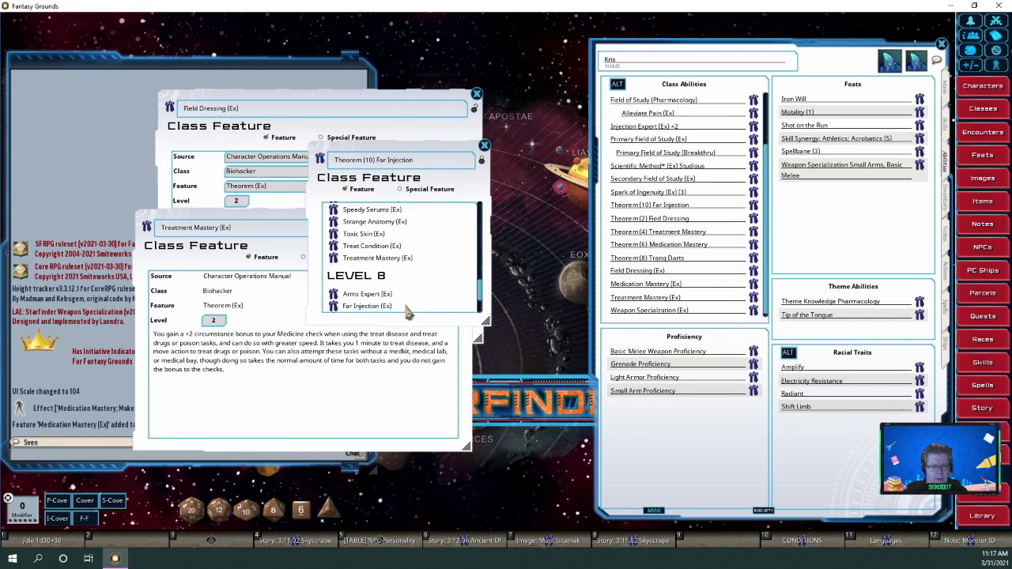
scroll(378, 276, "down", 2)
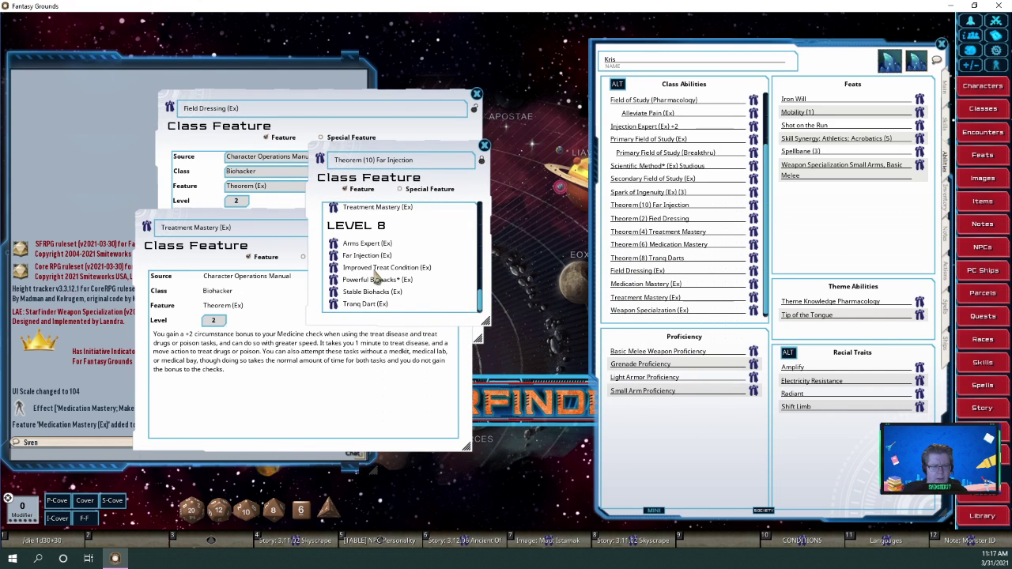
left_click(333, 256)
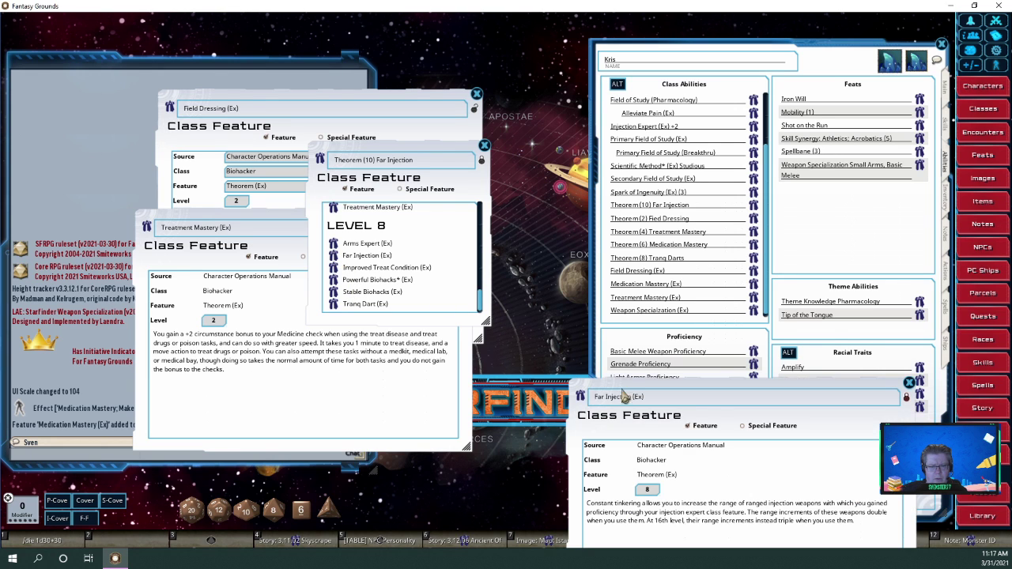
left_click_drag(625, 393, 636, 298)
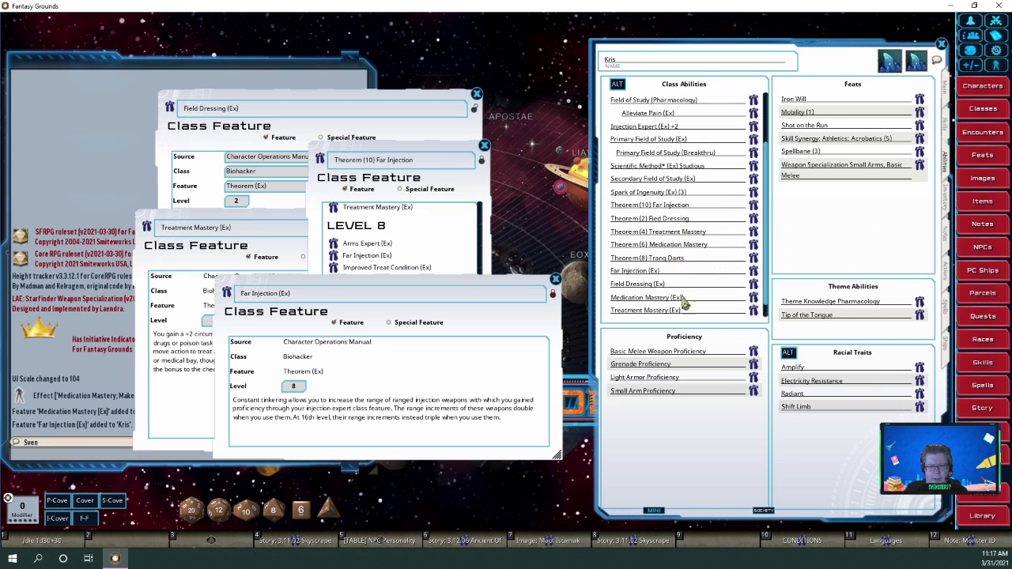
Add Tranq Dart (Ex) to the class abilities, place its details clear of the sheet and close Theorem (10) Far Injection
left_click(469, 235)
left_click(333, 305)
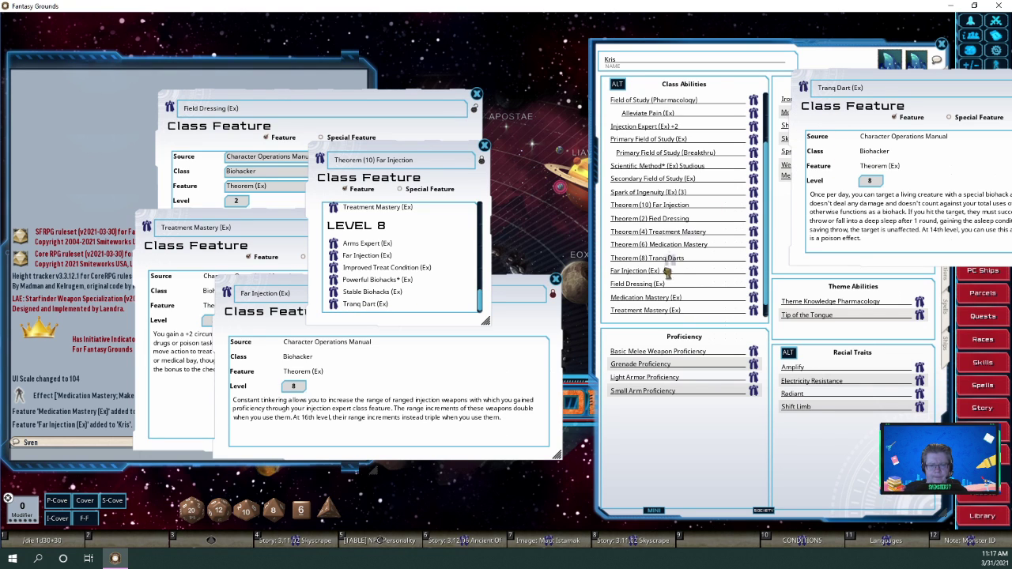
left_click_drag(648, 298, 648, 297)
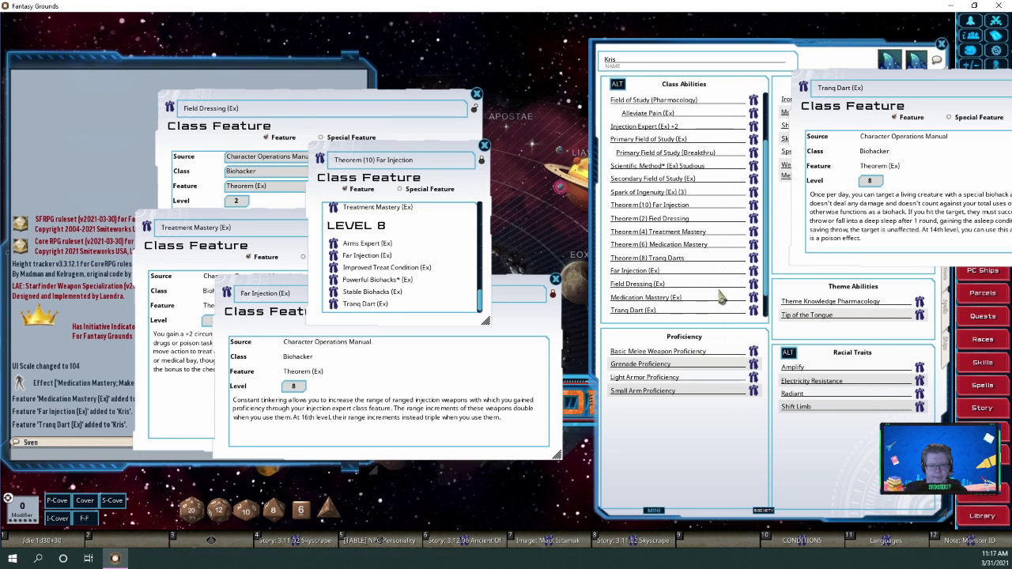
scroll(721, 296, "down", 1)
left_click_drag(940, 85, 283, 332)
left_click(483, 147)
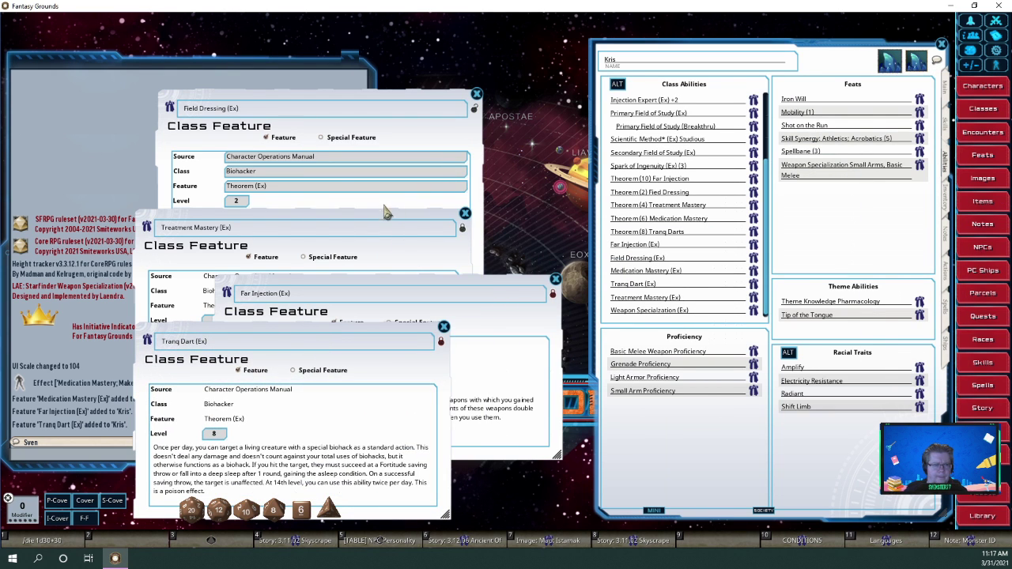
With Treatment Mastery (Ex) reopened, lock the Field Dressing (Ex) feature and switch to the character's actions
left_click(465, 213)
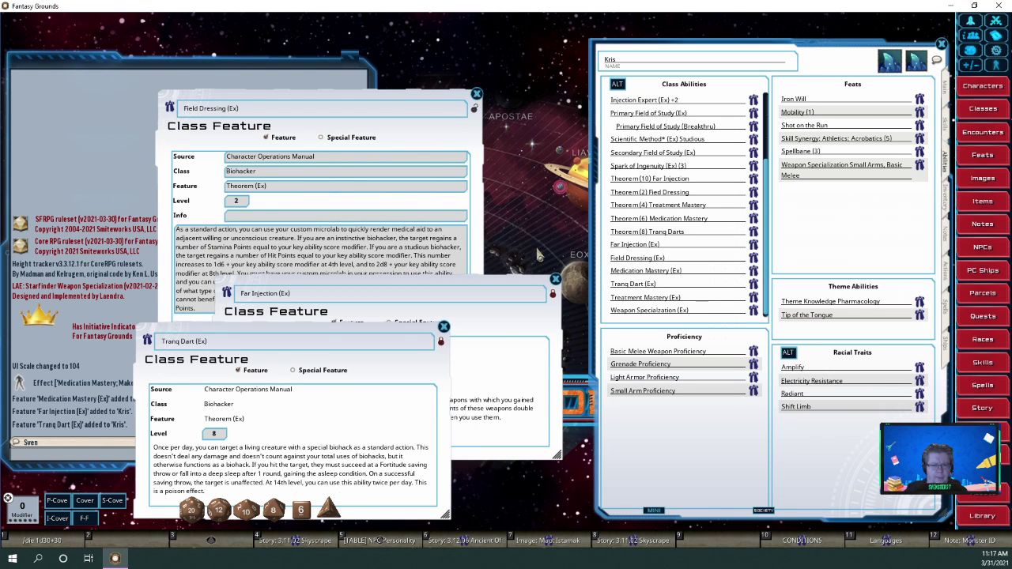
left_click(754, 299)
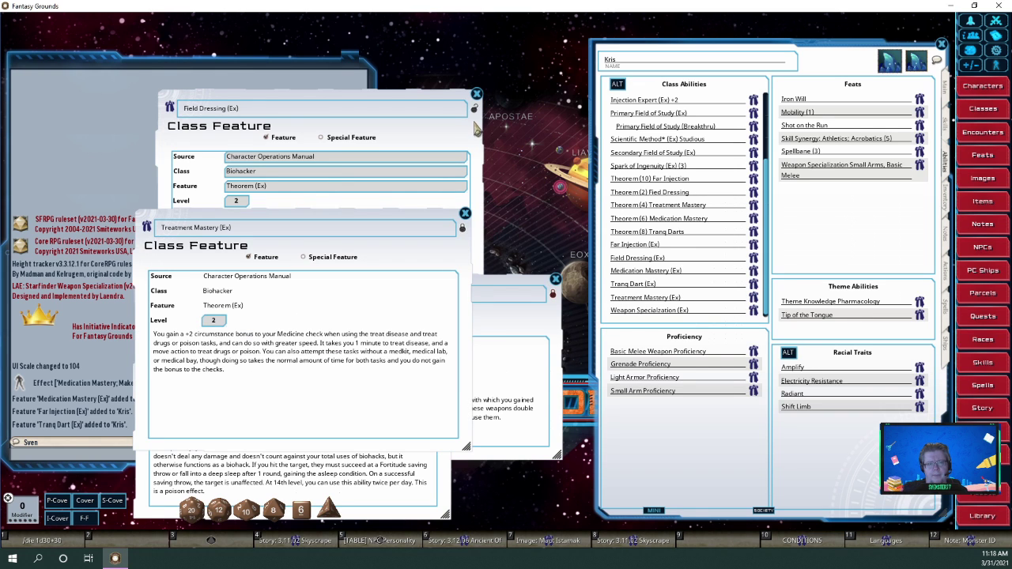
left_click(473, 112)
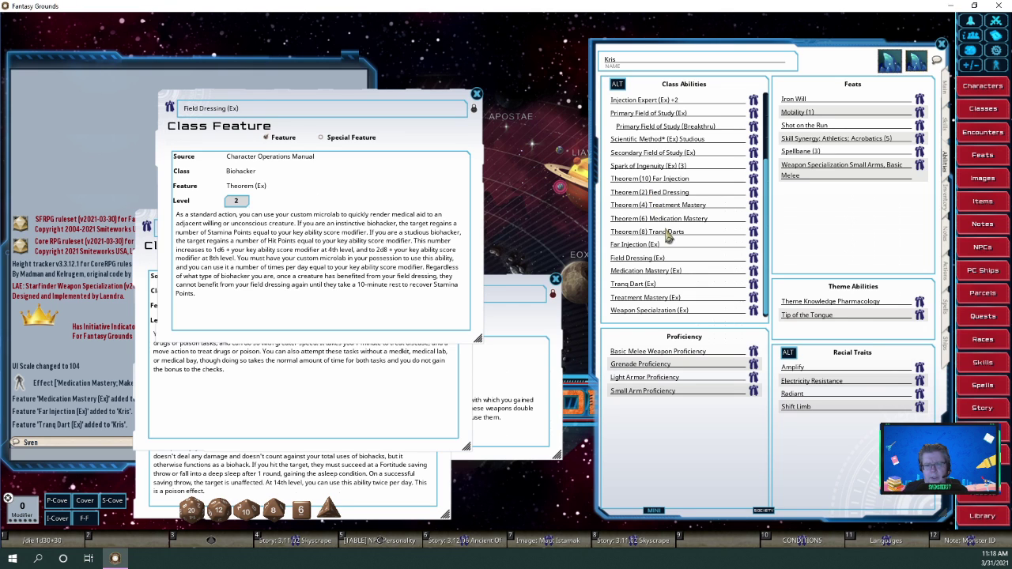
left_click(948, 279)
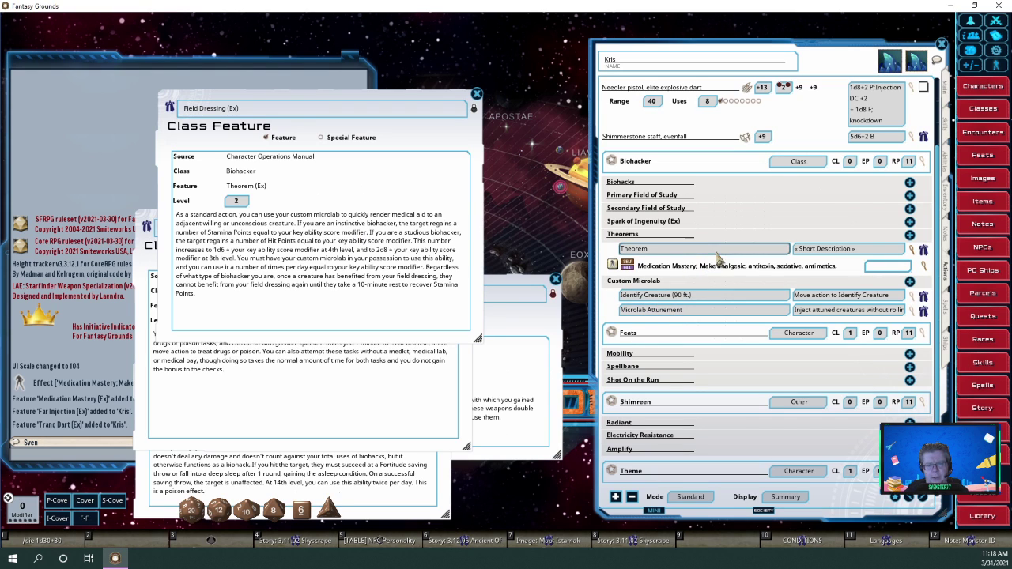
Add a Heal entry to the Theorem action under Theorems
right_click(714, 249)
left_click(755, 250)
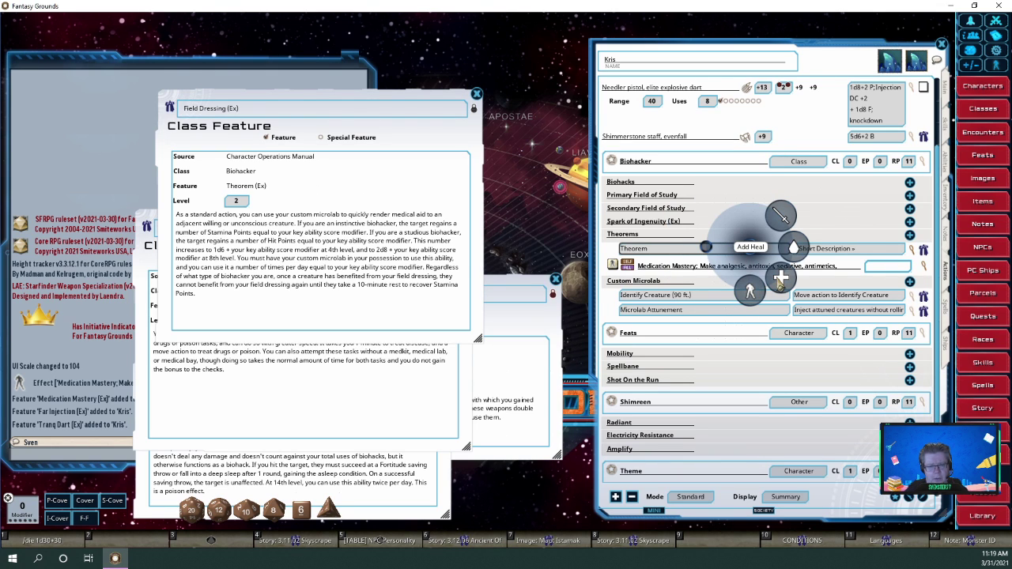
left_click(780, 276)
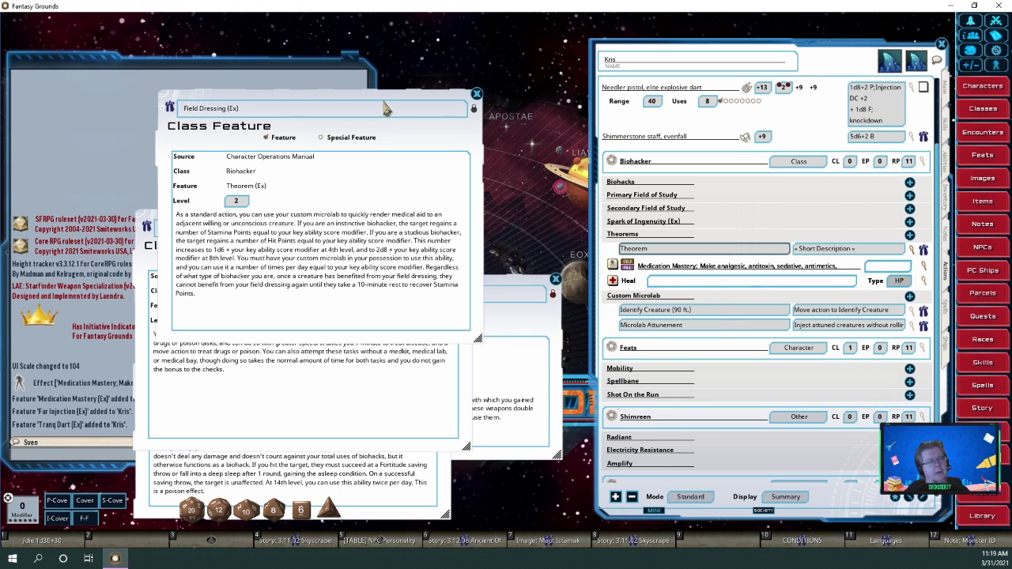
Place the Field Dressing (Ex) text beside the character sheet and add a second, blank action under Theorems
left_click_drag(386, 113, 488, 53)
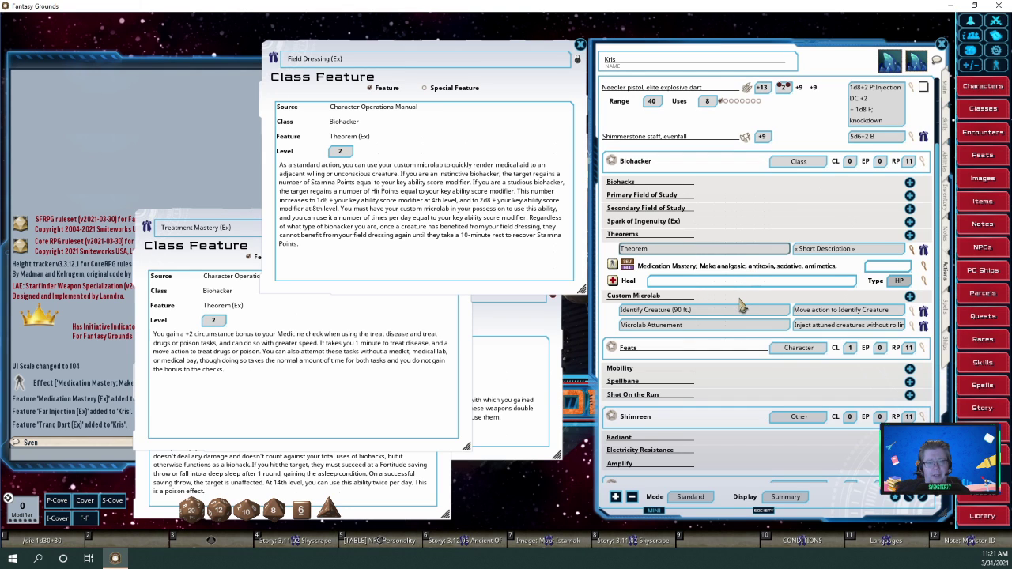
right_click(728, 240)
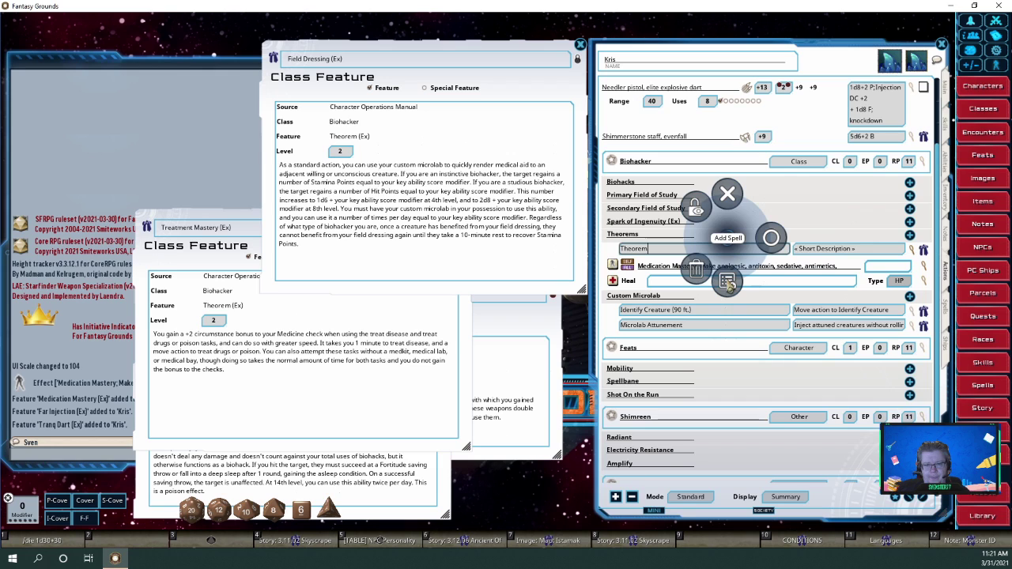
left_click(728, 285)
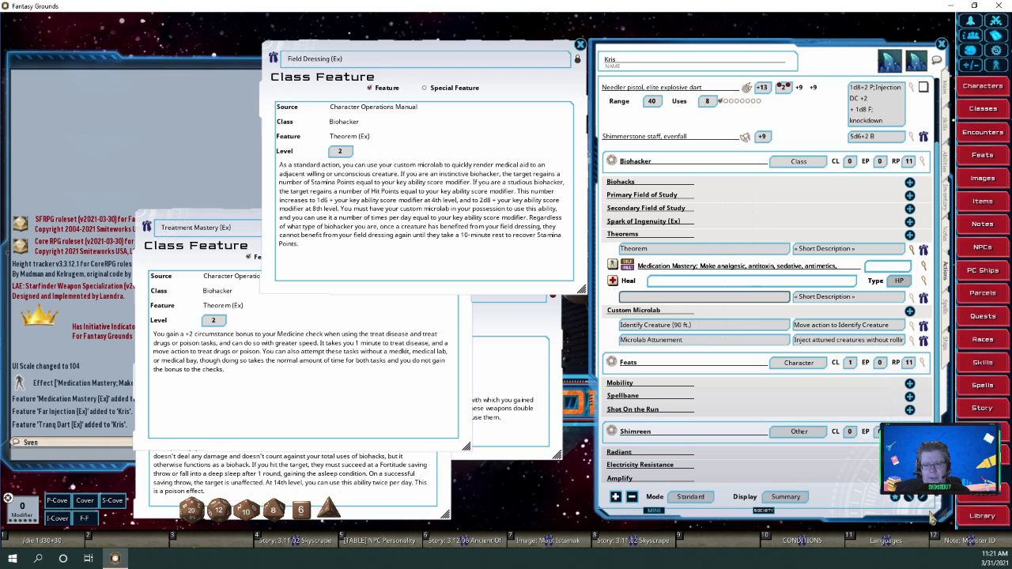
Delete the Heal entry from the Theorem action
right_click(840, 286)
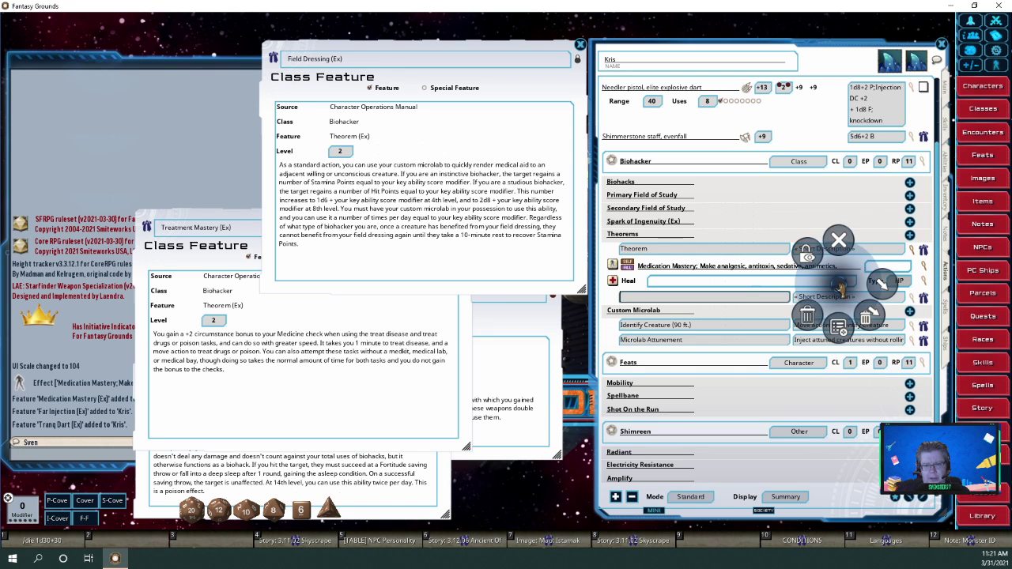
left_click(869, 318)
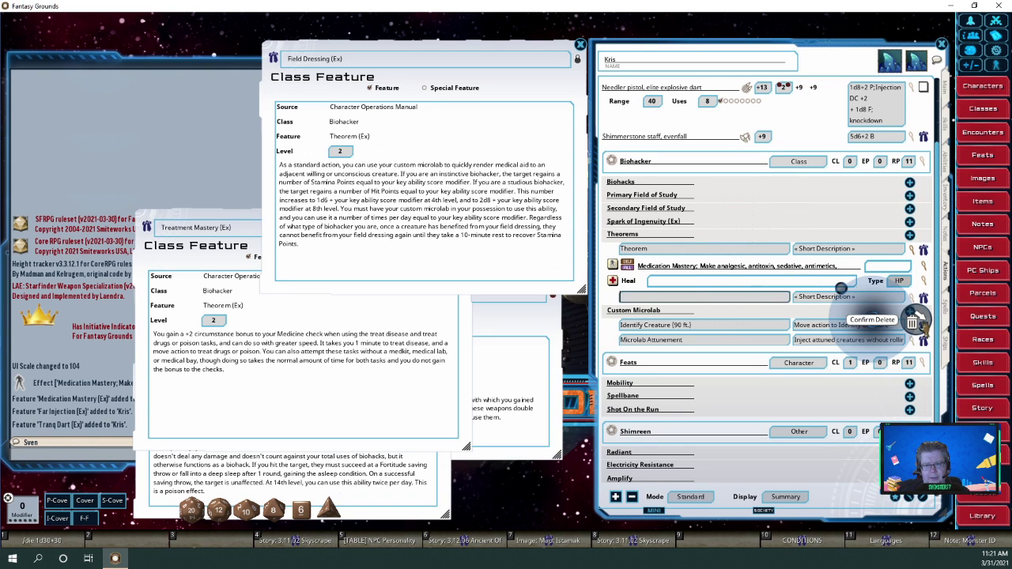
Collapse the Custom Microlab actions and expand the Theorem action to show its Medication Mastery effect
left_click(722, 250)
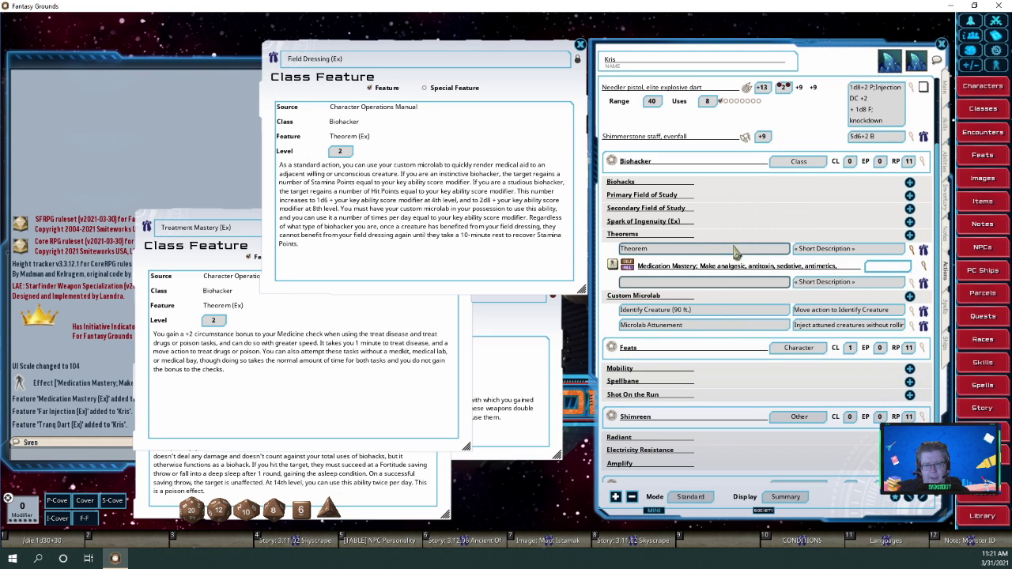
left_click_drag(722, 250, 619, 248)
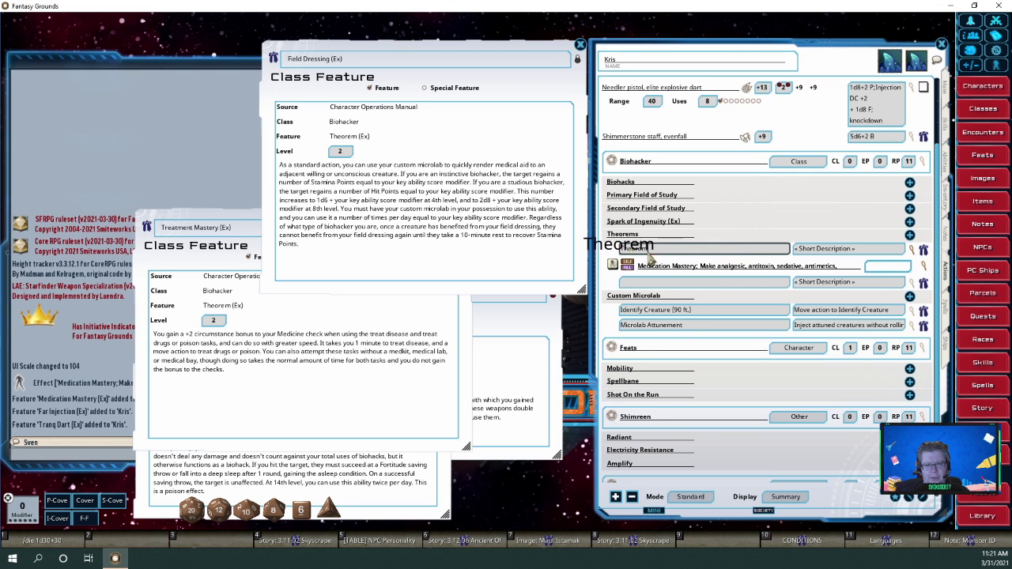
left_click(670, 263)
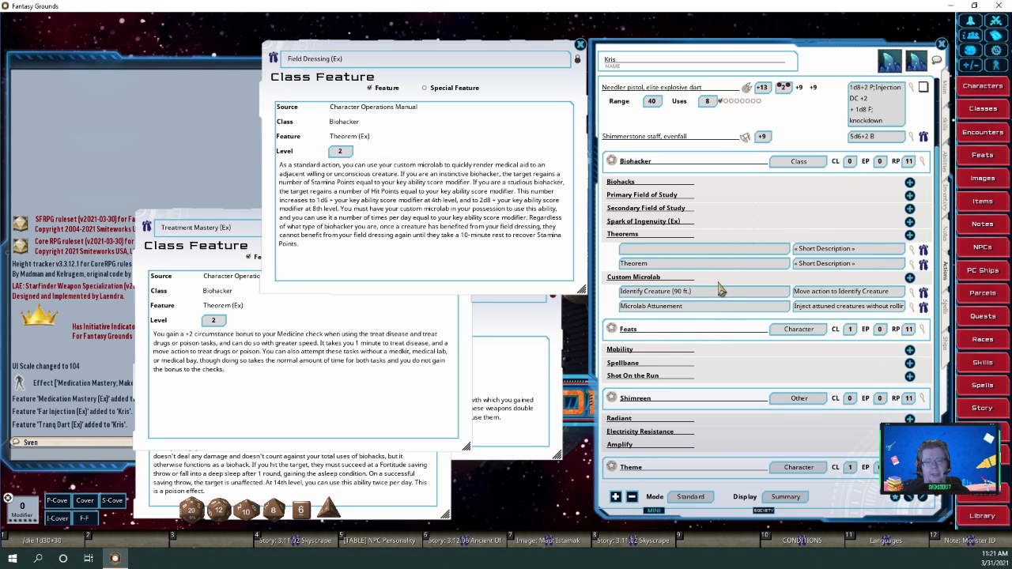
left_click(684, 277)
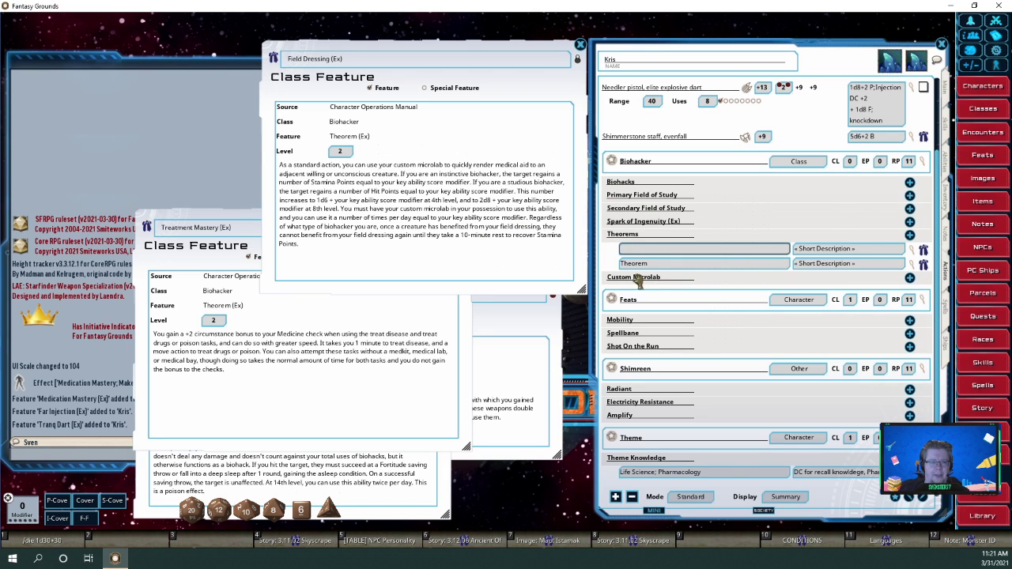
left_click(911, 263)
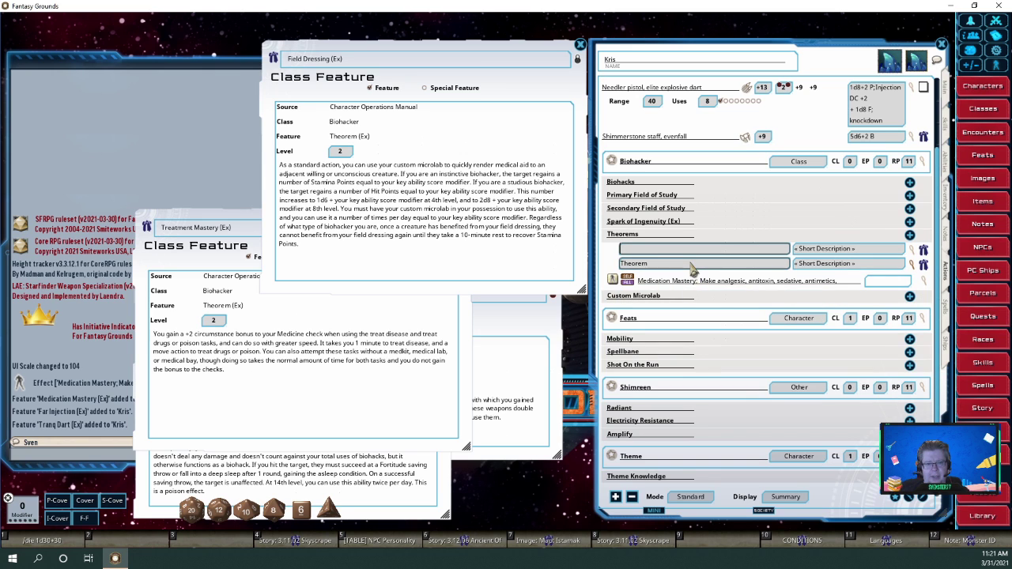
Rename the Theorem action to Medication Mastery and set its short description to "You can make stuff"
left_click(690, 267)
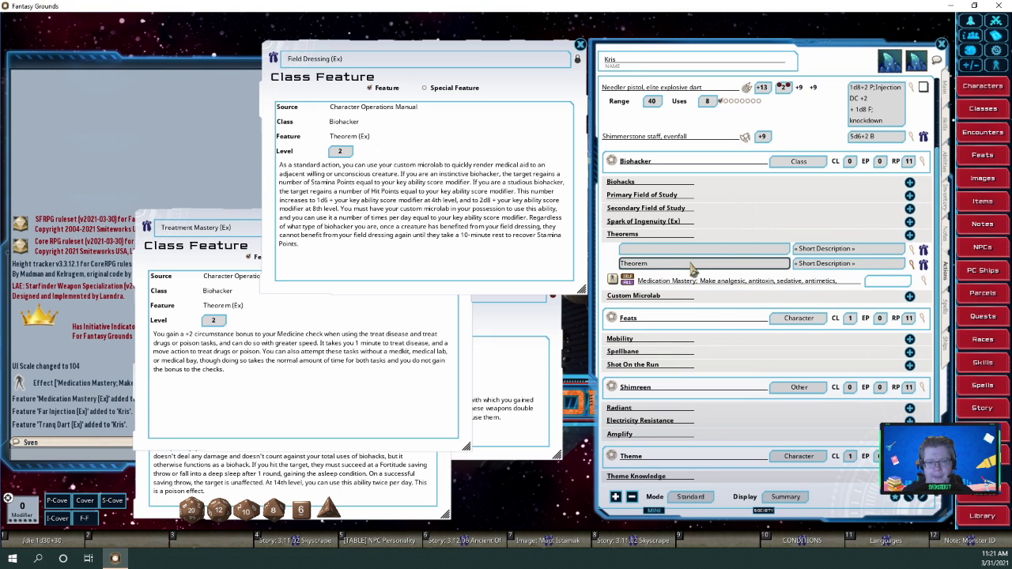
key("BackSpace")
key("BackSpace")
key("BackSpace")
key("BackSpace")
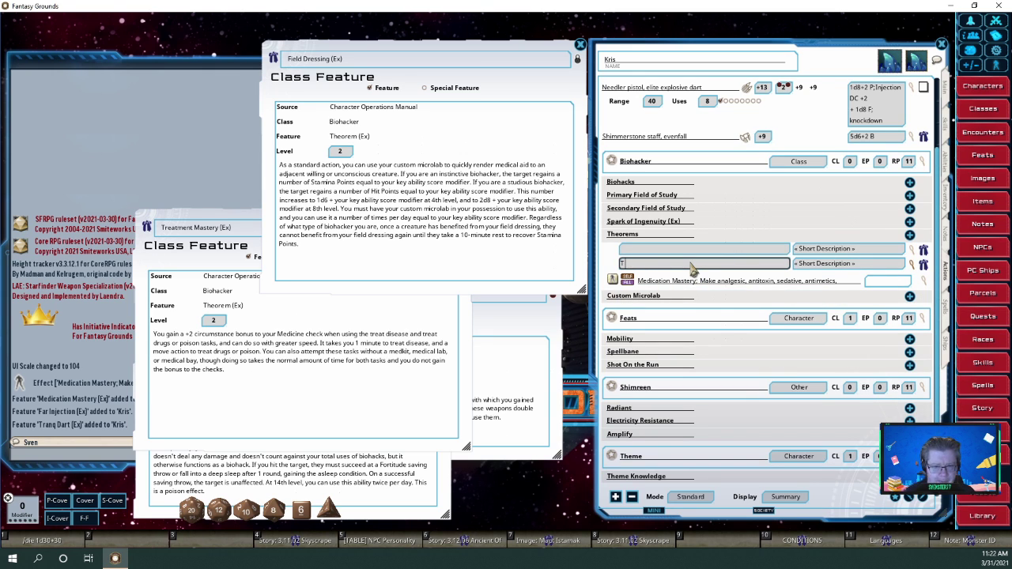
key("BackSpace")
type("Medic")
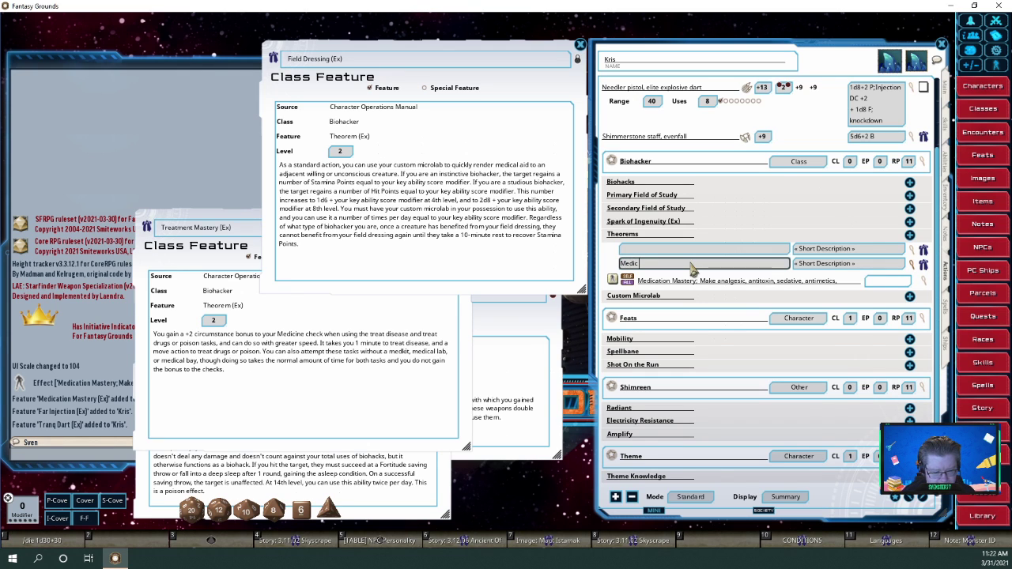
type("ation Mastery")
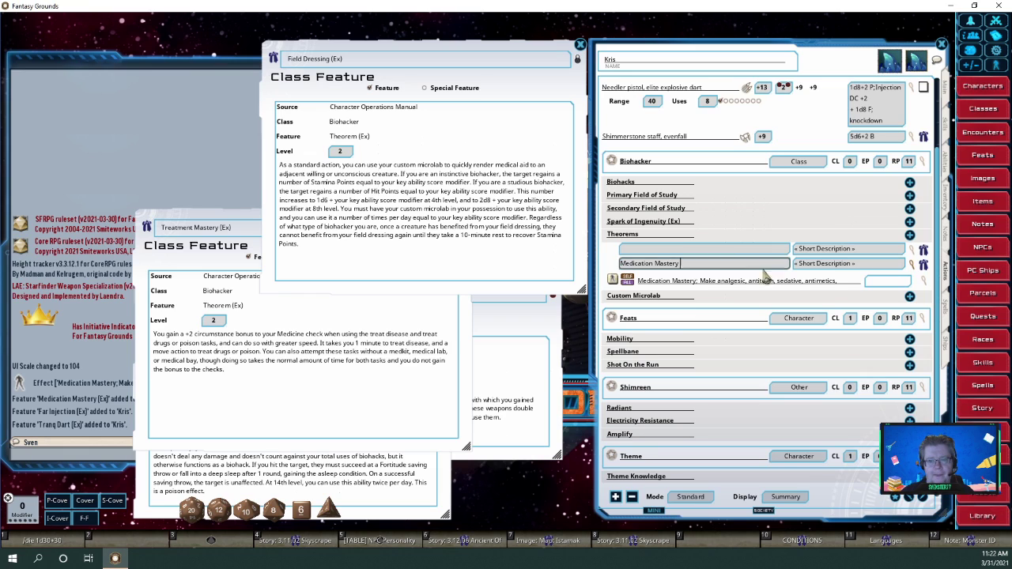
left_click(830, 267)
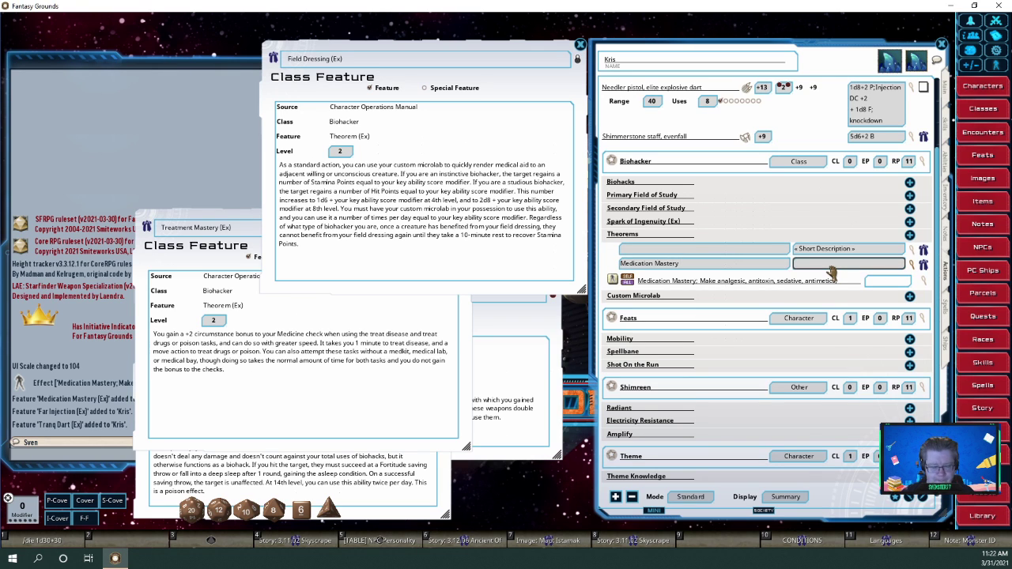
type("You c")
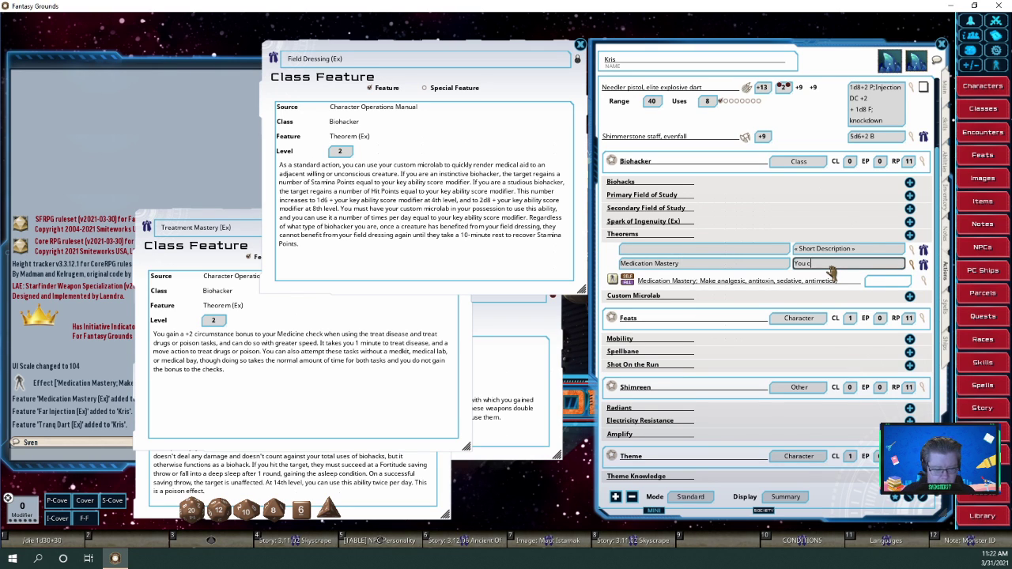
type("an make stuff")
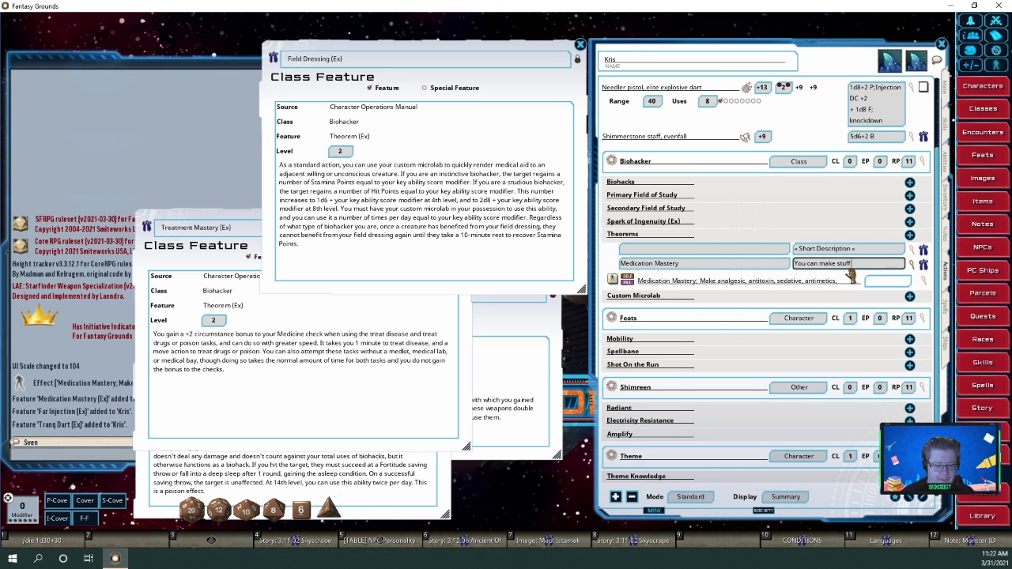
Name the blank action under Theorems Field Dressing and open its class feature record
left_click(747, 251)
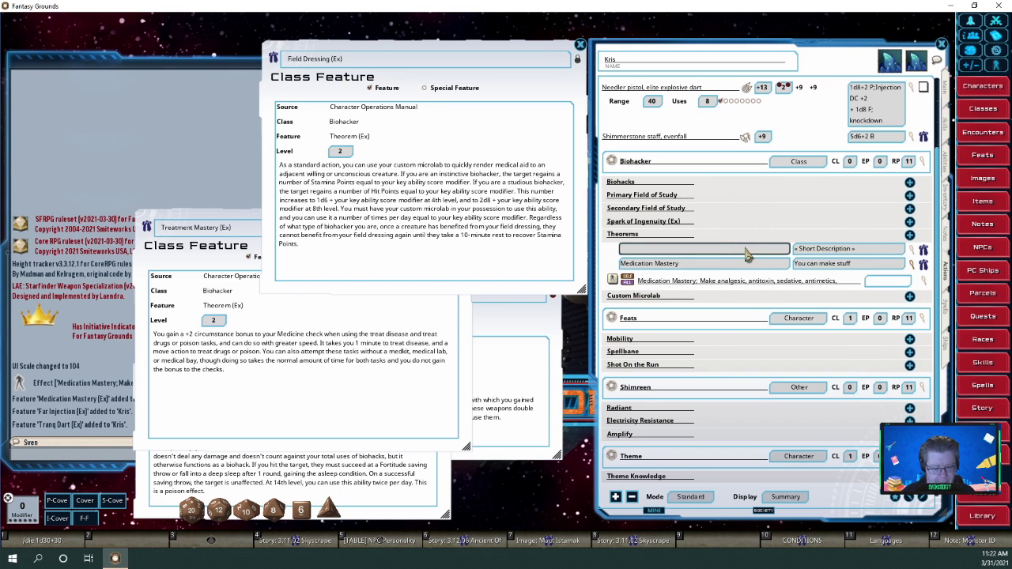
type("Field Dressing")
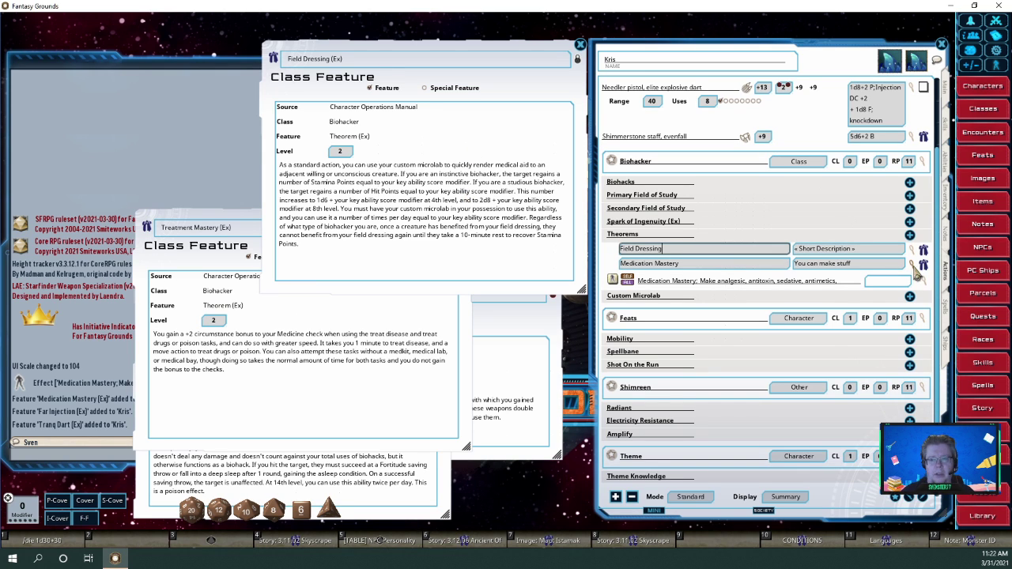
left_click(921, 251)
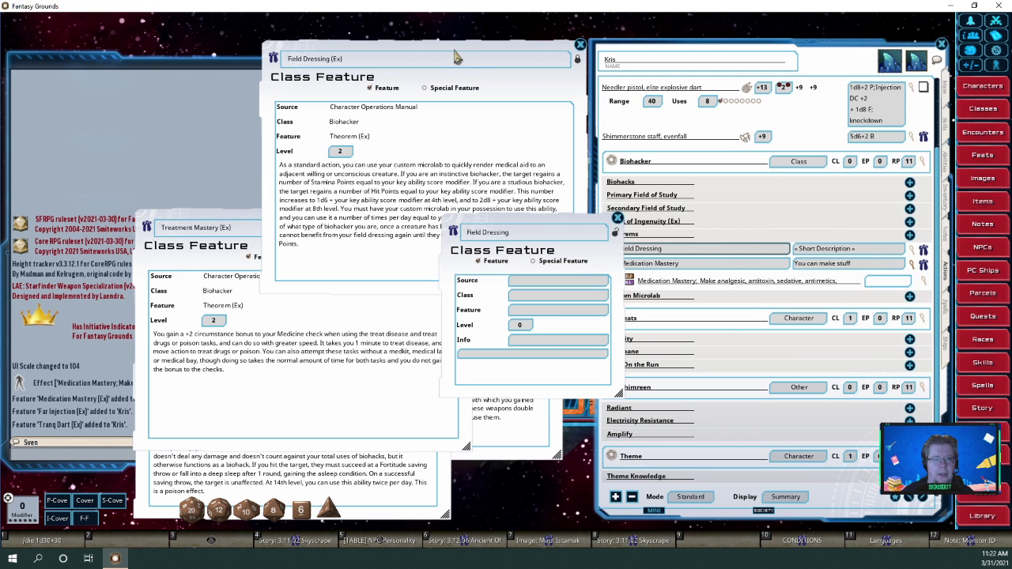
Unlock the Field Dressing (Ex) feature beside the blank Field Dressing record and place the cursor in its Source text for copying
left_click_drag(453, 61, 272, 192)
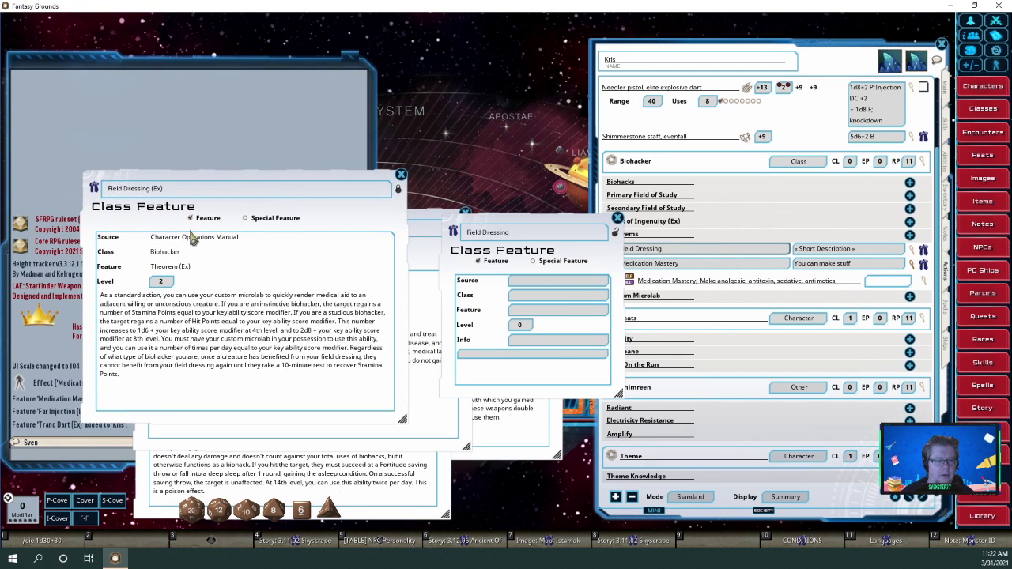
left_click_drag(196, 244, 220, 246)
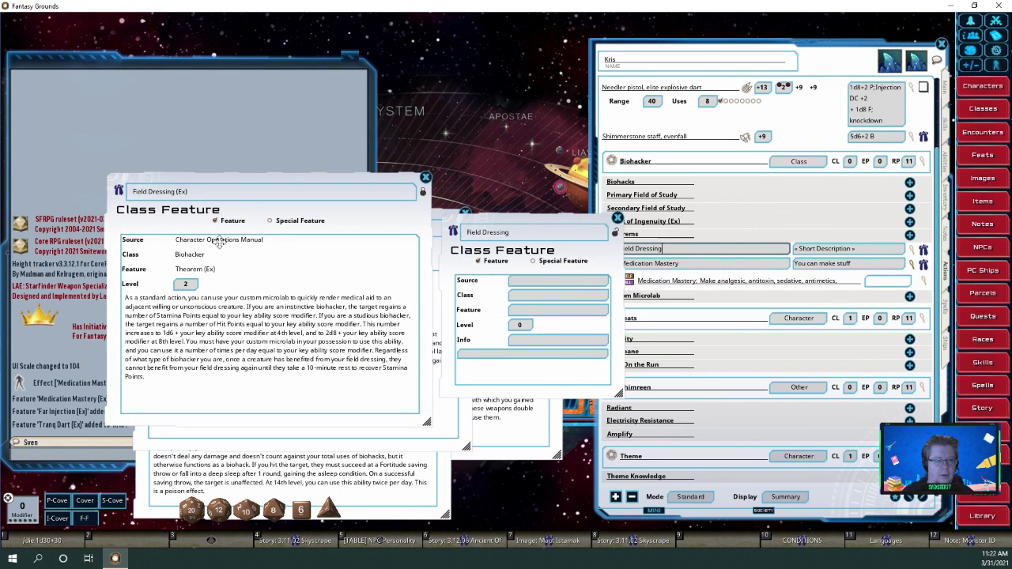
left_click(424, 193)
left_click(183, 242)
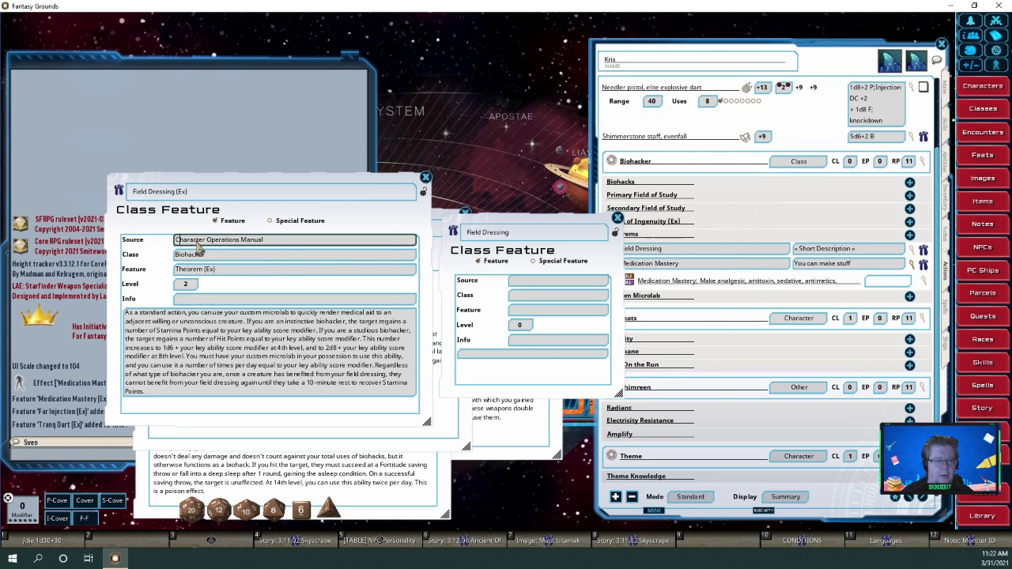
left_click(274, 241)
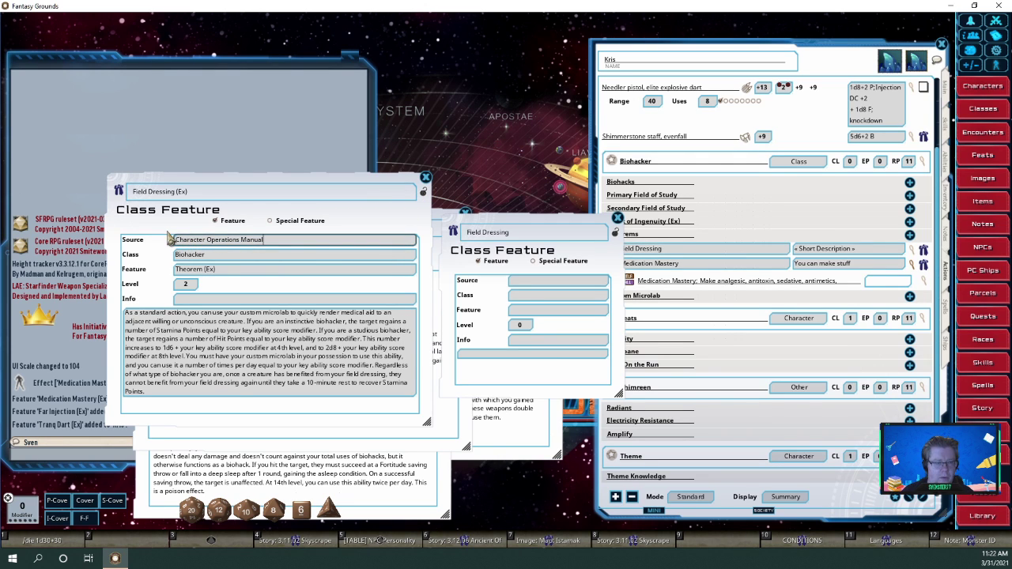
Copy the source "Character Operations Manual" from the Field Dressing (Ex) record into the Source of the blank Field Dressing record
key("shift+Left")
key("shift+Left")
key("shift+Left")
key("shift+Left")
key("shift+Left")
key("shift+Left")
key("shift+Left")
key("shift+Left")
key("shift+Left")
key("shift+Left")
key("shift+Left")
key("shift+Left")
key("shift+Left")
key("shift+Left")
key("shift+Left")
key("shift+Left")
key("shift+Left")
key("shift+Left")
key("shift+Left")
key("shift+Left")
key("shift+Left")
key("shift+Left")
key("shift+Left")
key("shift+Left")
key("shift+Left")
key("shift+Left")
key("shift+Left")
key("ctrl+c")
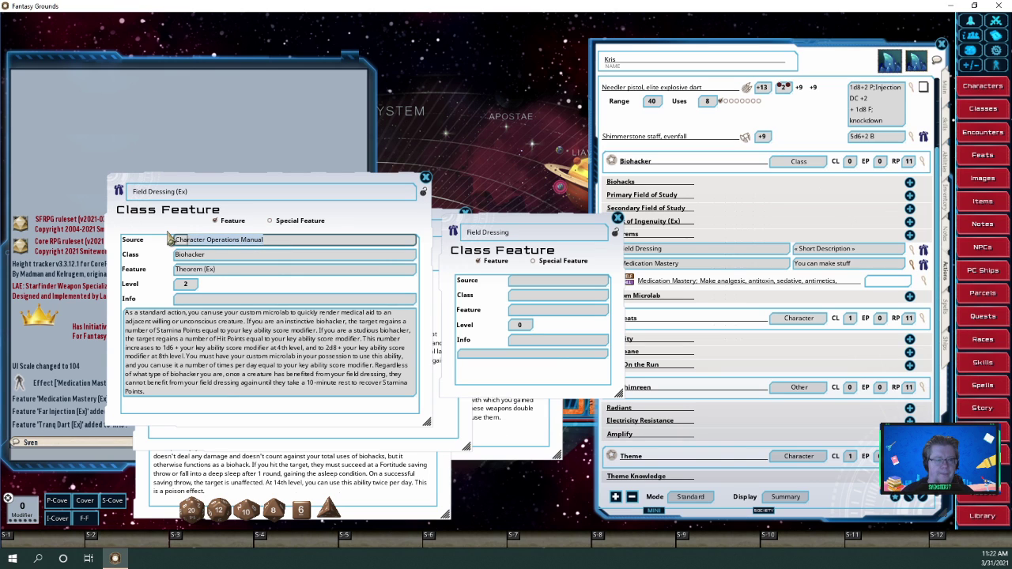
left_click(514, 282)
key("ctrl+v")
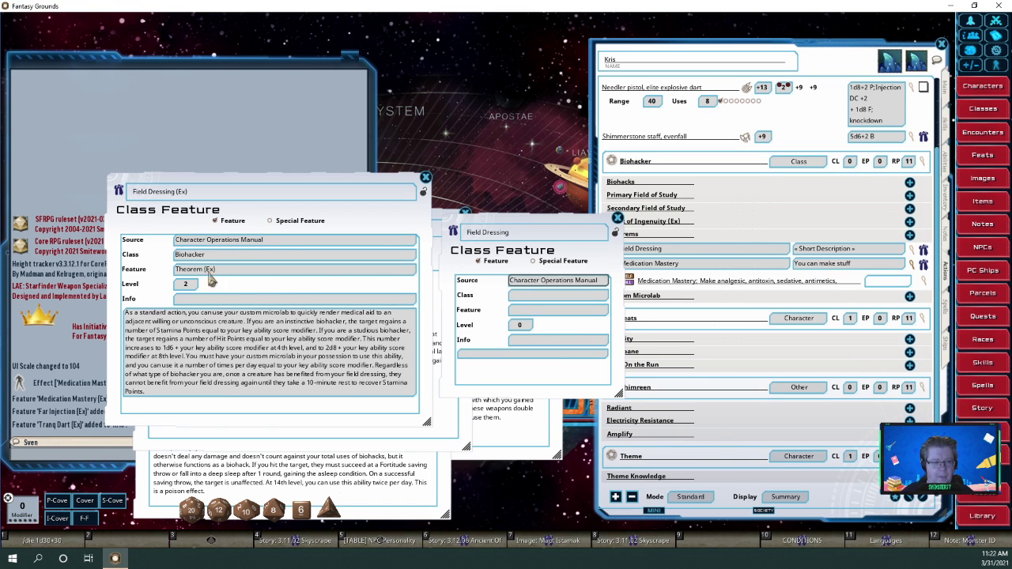
Copy the class "Biohacker" from the Field Dressing (Ex) record into the Class of the new Field Dressing record
left_click(181, 254)
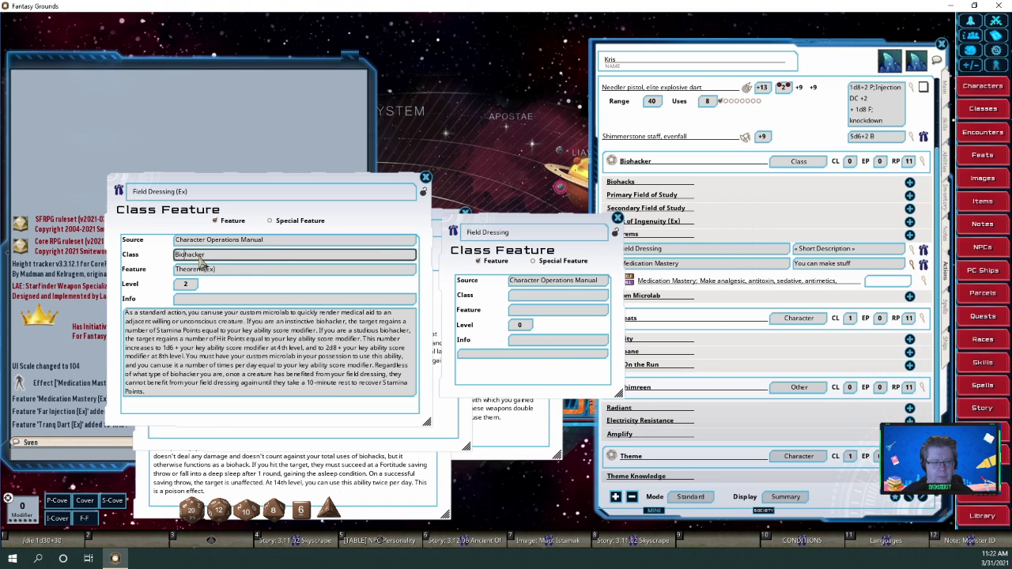
left_click(206, 254)
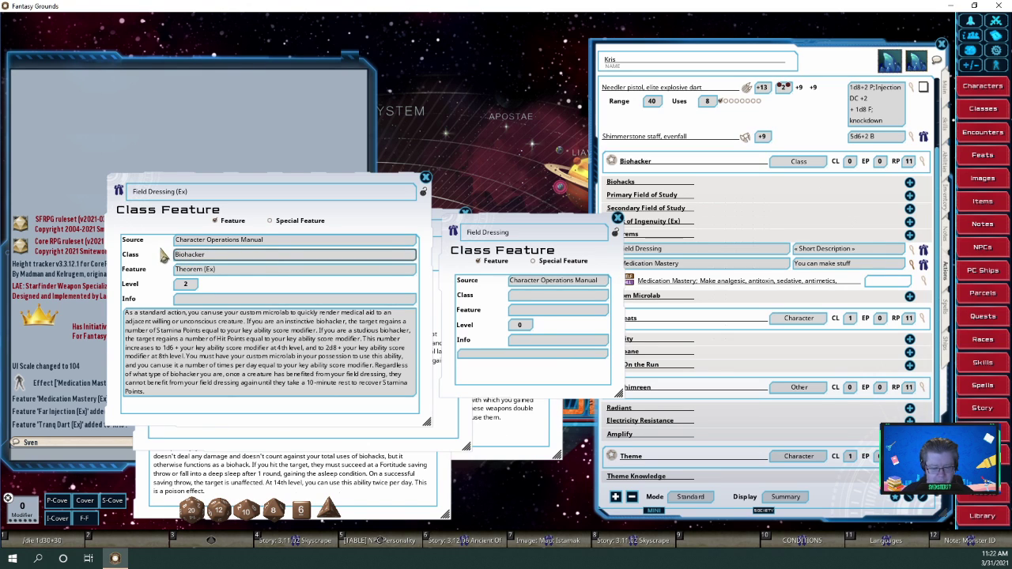
key("shift+Left")
key("shift+Left")
key("shift+Left")
key("shift+Left")
key("shift+Left")
key("shift+Left")
key("shift+Left")
key("shift+Left")
key("shift+Left")
key("ctrl+c")
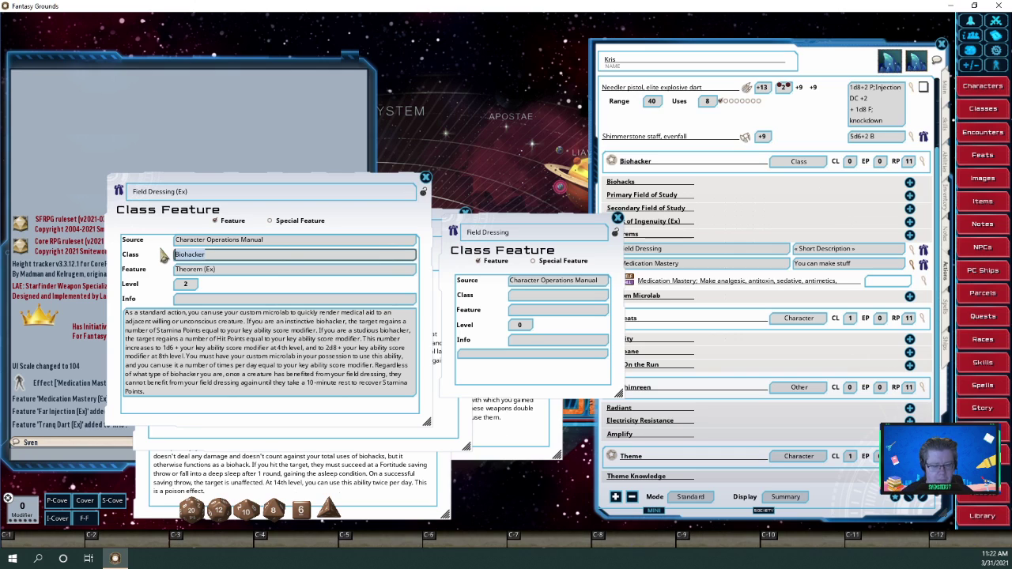
left_click(535, 297)
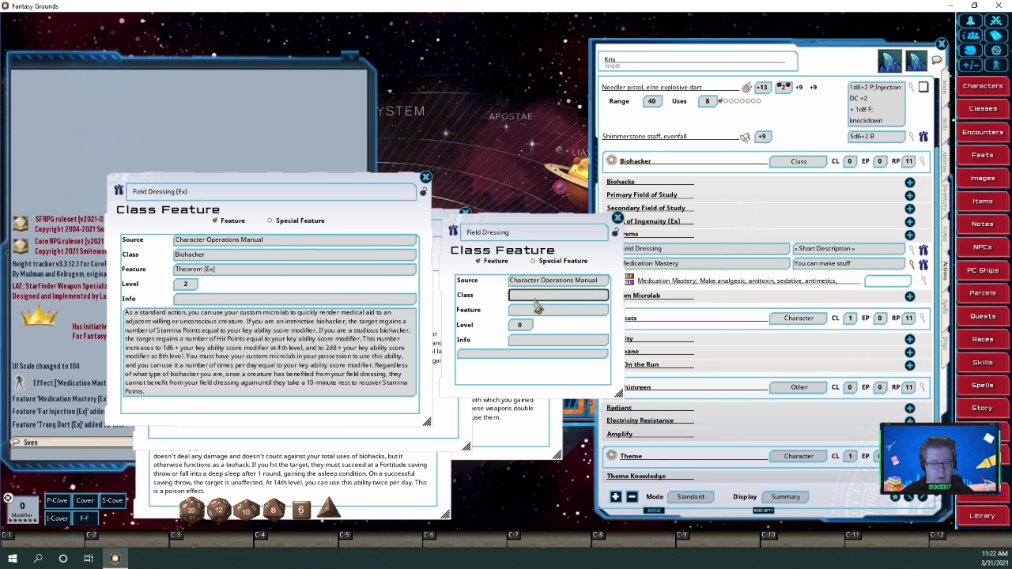
key("ctrl+v")
key("Tab")
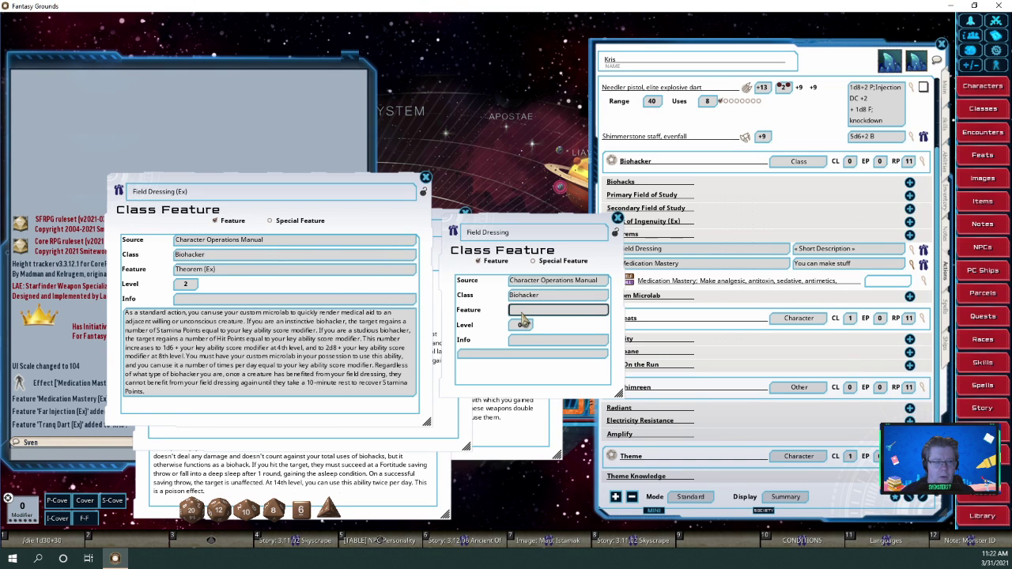
Copy the feature "Theorem (Ex)" into the new Field Dressing record and set its level to 2
left_click(175, 269)
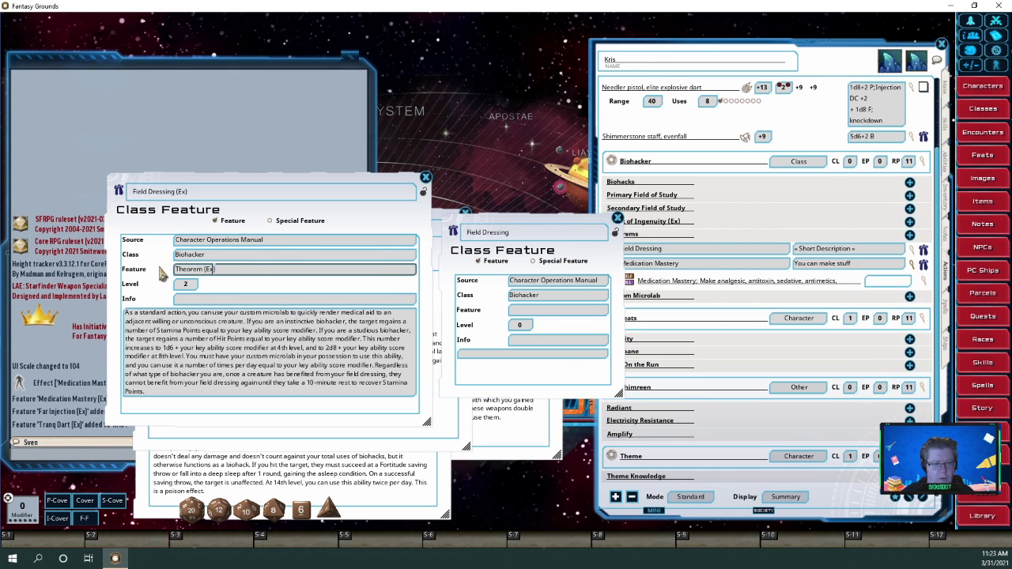
key("ctrl+shift+Left")
key("ctrl+shift+Left")
key("ctrl+c")
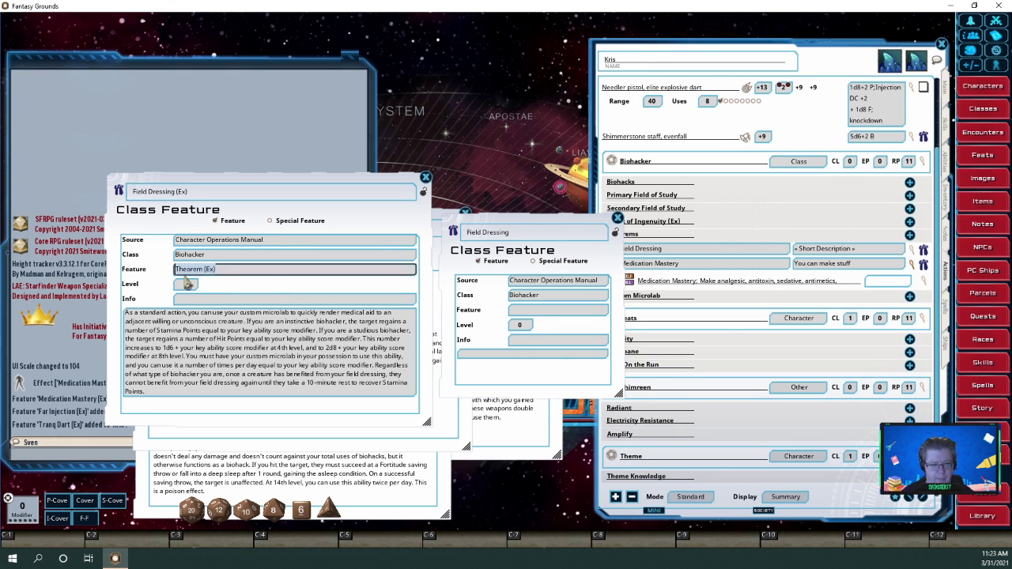
left_click(518, 311)
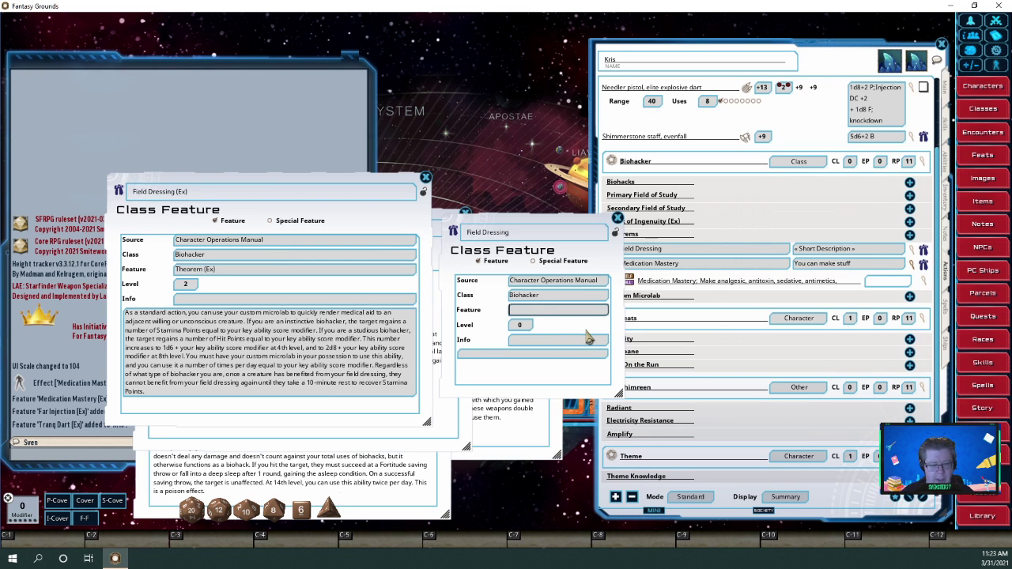
key("ctrl+v")
left_click(522, 325)
type("2")
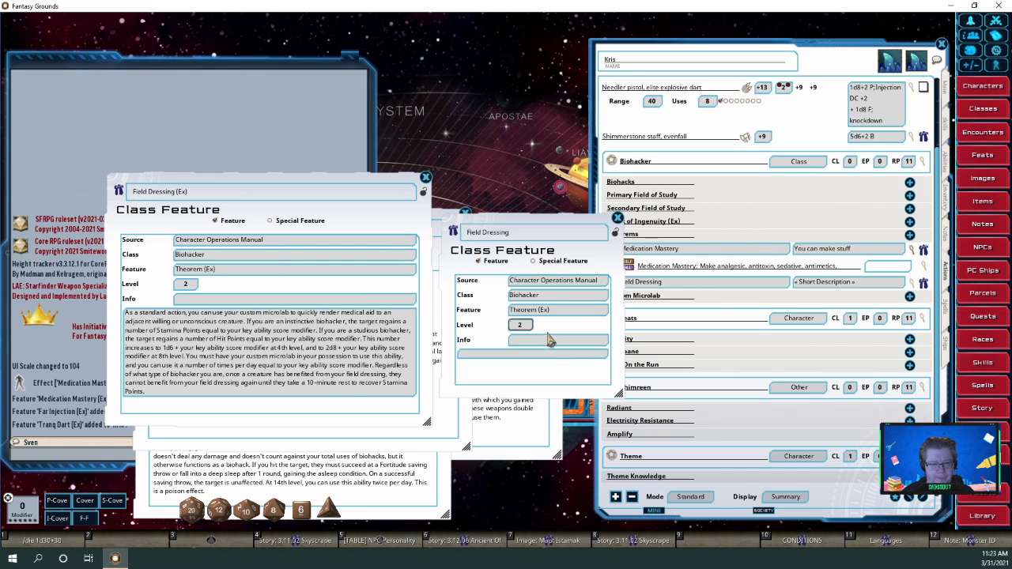
left_click(551, 339)
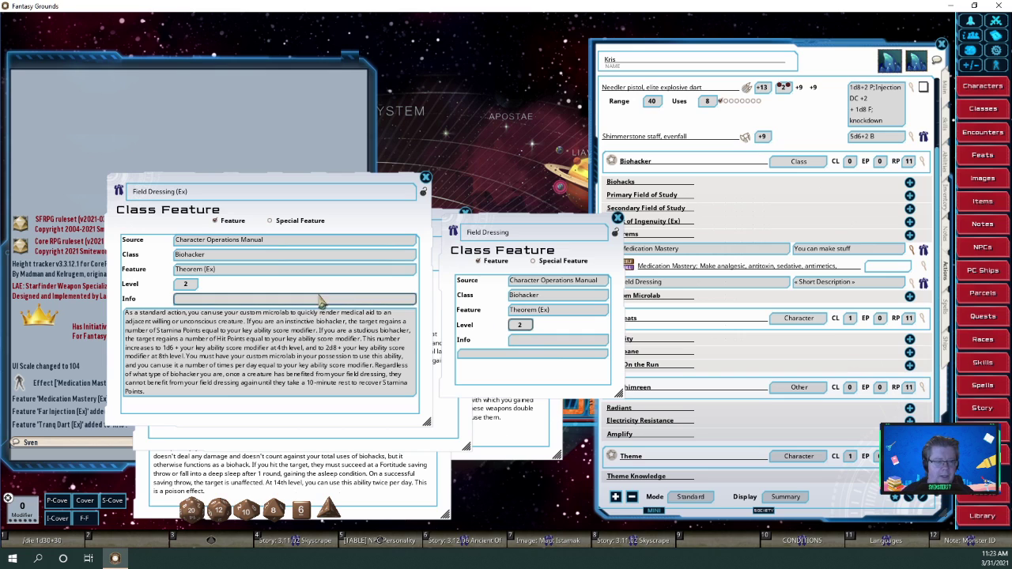
Copy the description's opening sentence, ending "willing or unconscious creature.", into the new Field Dressing description and start a new line
left_click(307, 192)
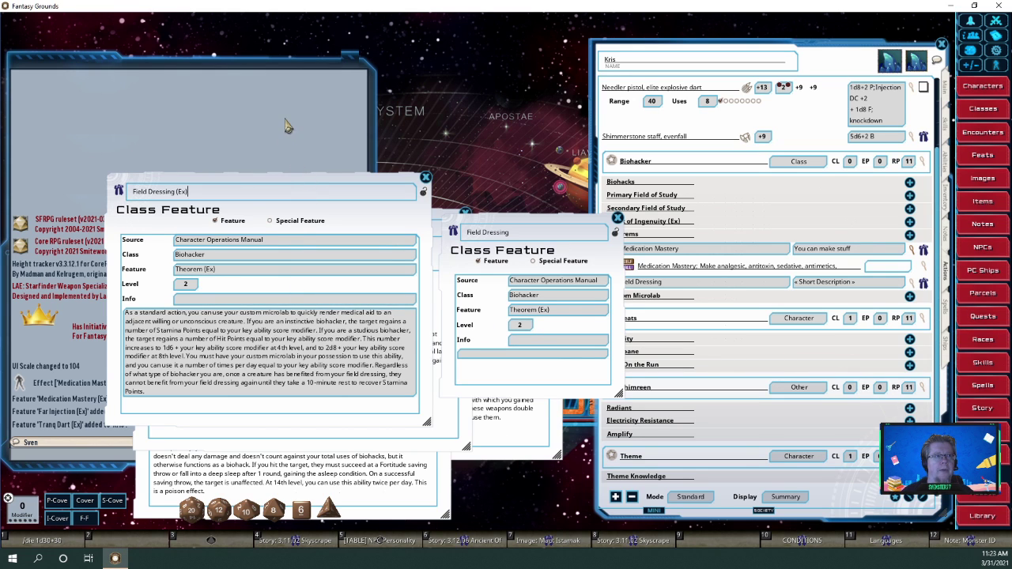
left_click_drag(336, 180, 303, 86)
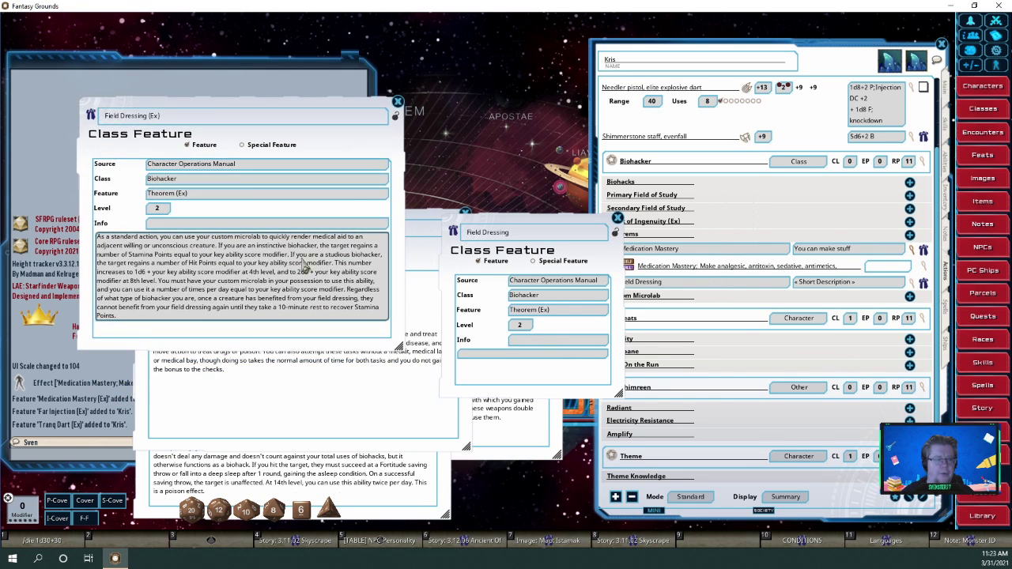
left_click(161, 249)
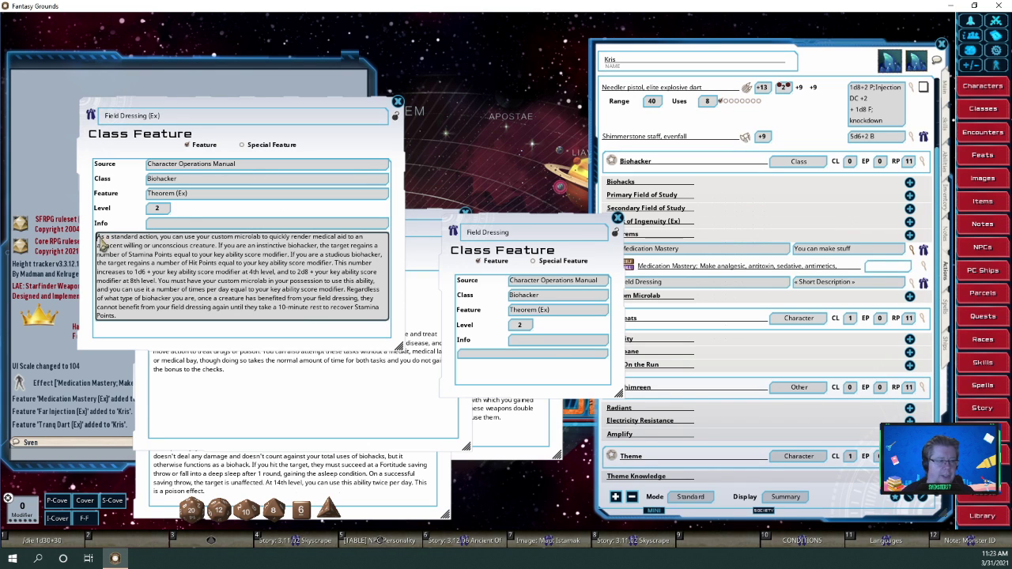
left_click_drag(100, 242, 289, 264)
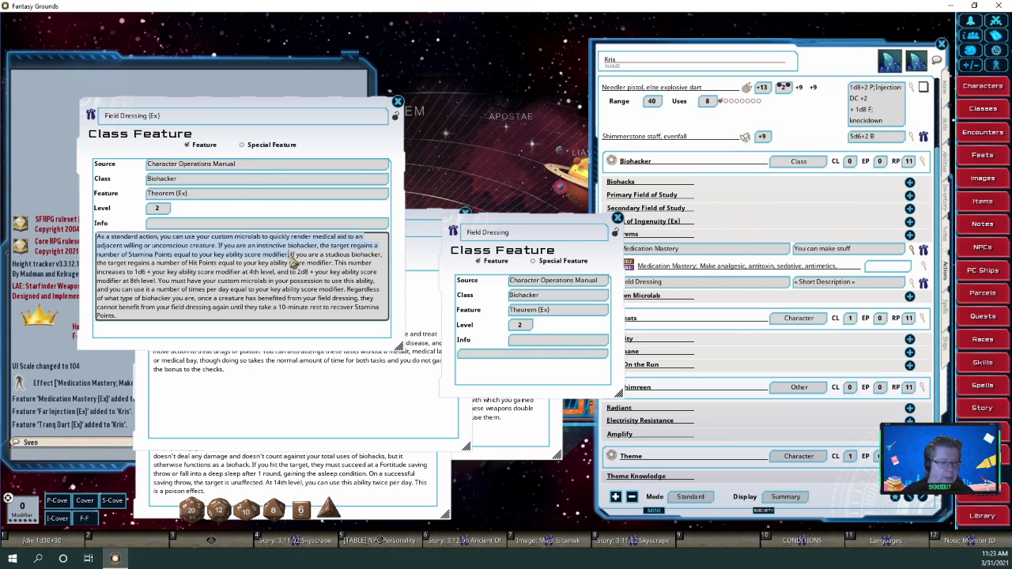
left_click_drag(291, 260, 221, 255)
key("ctrl+c")
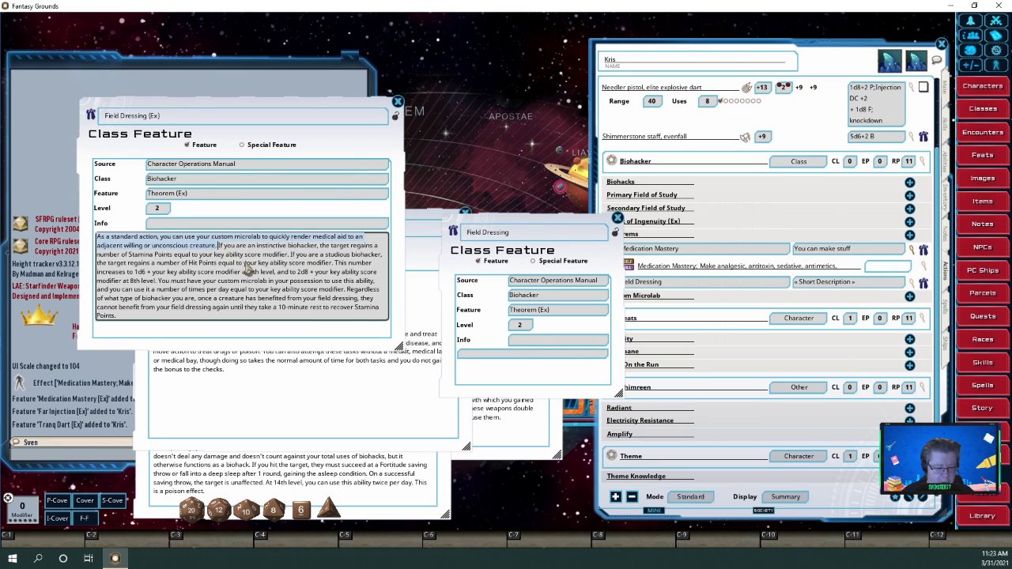
left_click(543, 354)
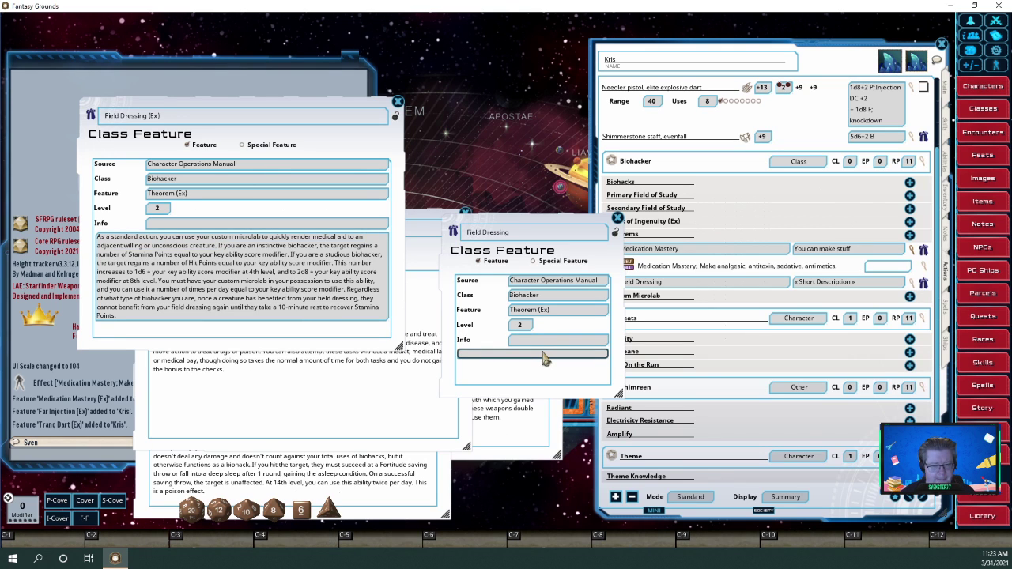
key("ctrl+v")
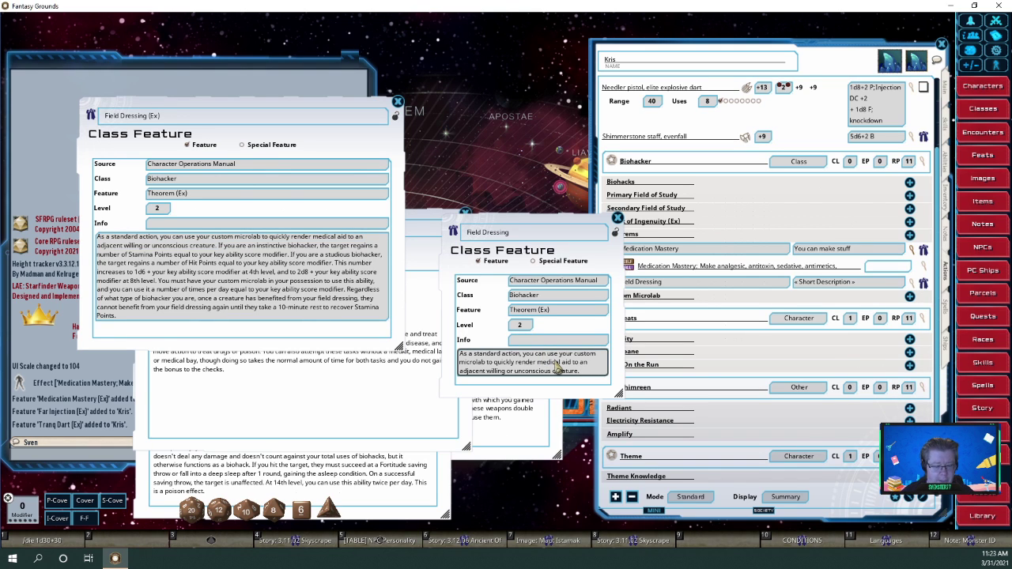
key("Return")
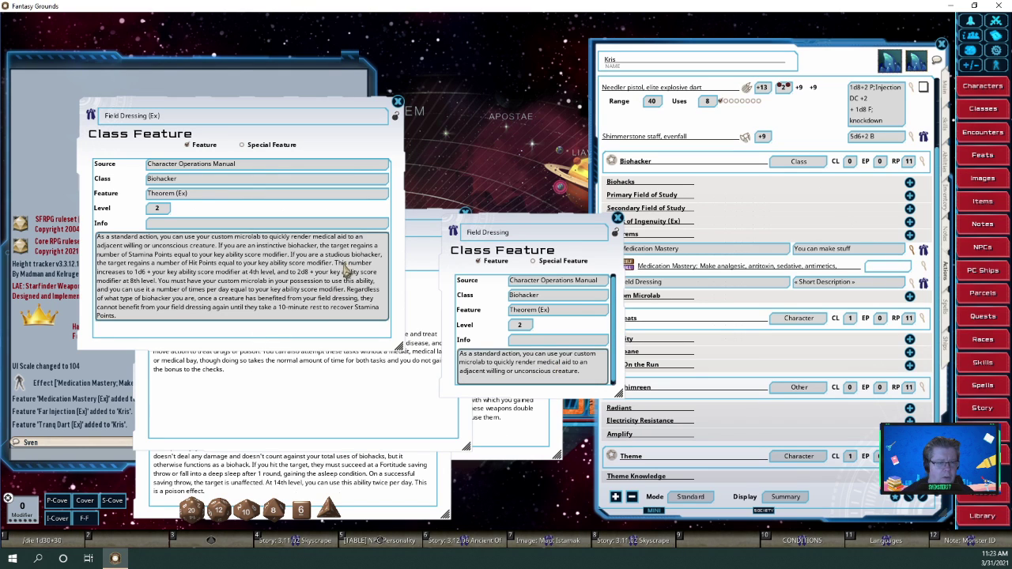
Copy the description from "If you are a studious biohacker" to its end onto the second line of the new Field Dressing description
left_click(292, 256)
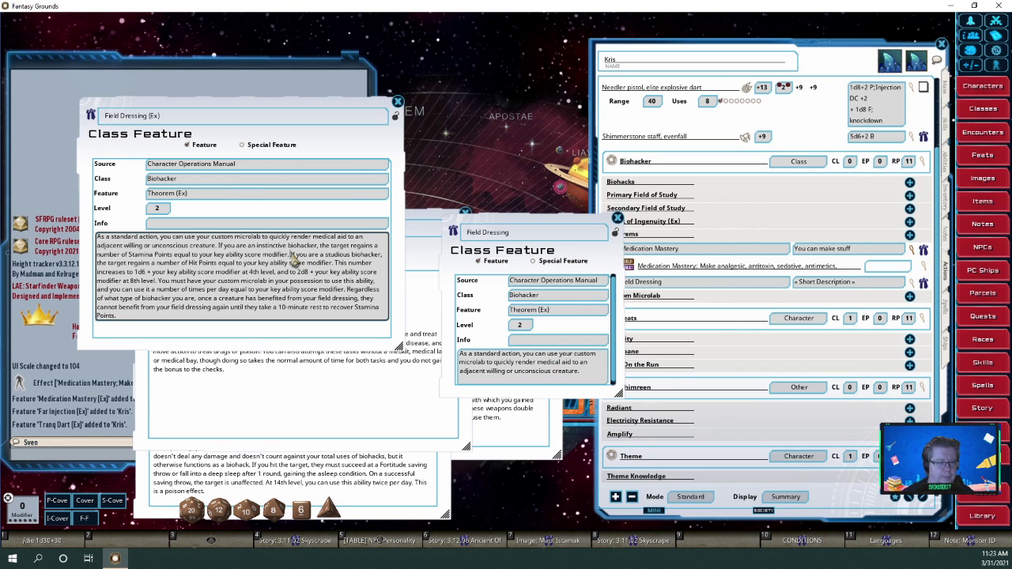
left_click_drag(292, 256, 322, 283)
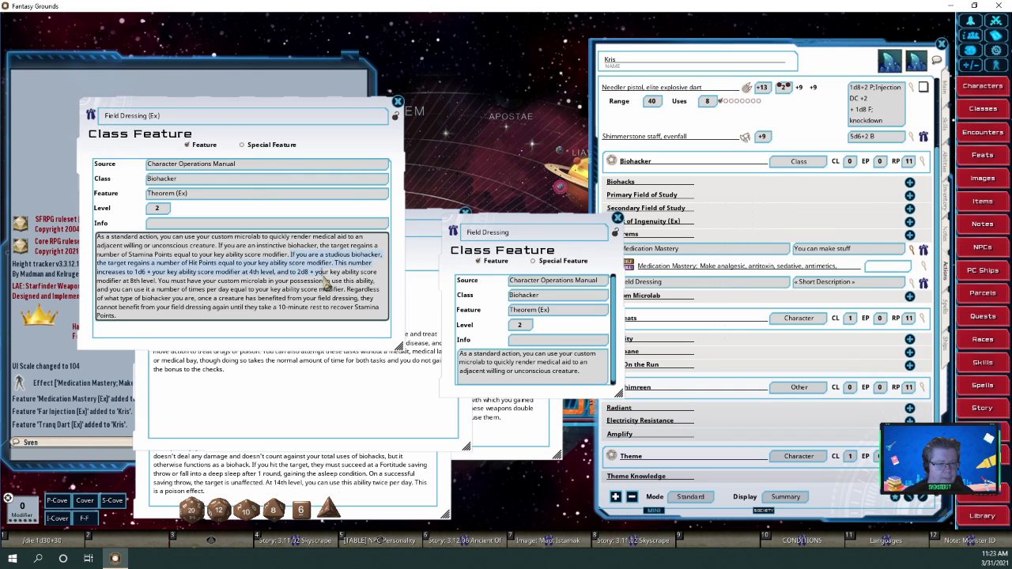
left_click_drag(327, 287, 327, 289)
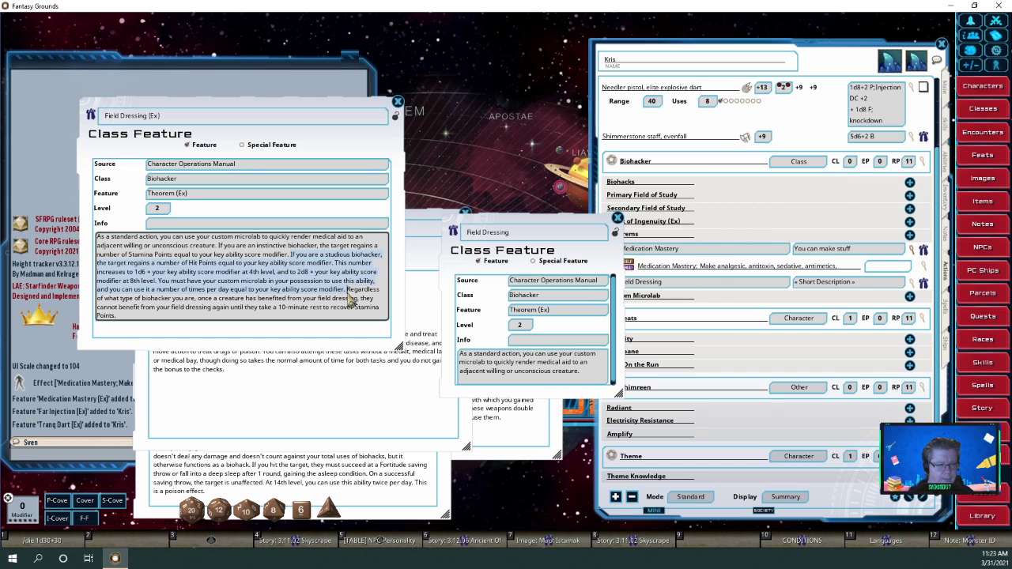
left_click_drag(348, 293, 344, 318)
key("ctrl+c")
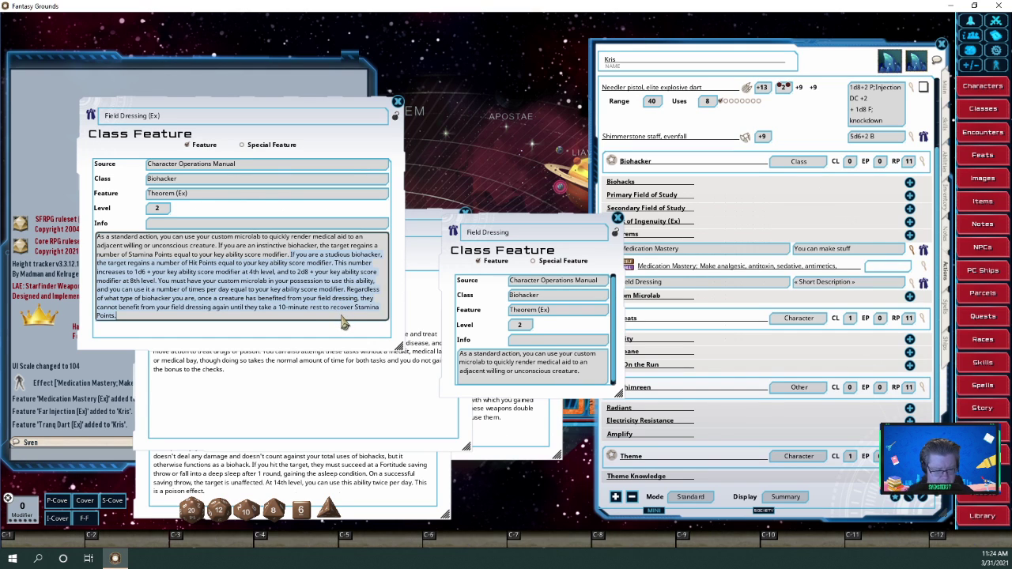
left_click(561, 377)
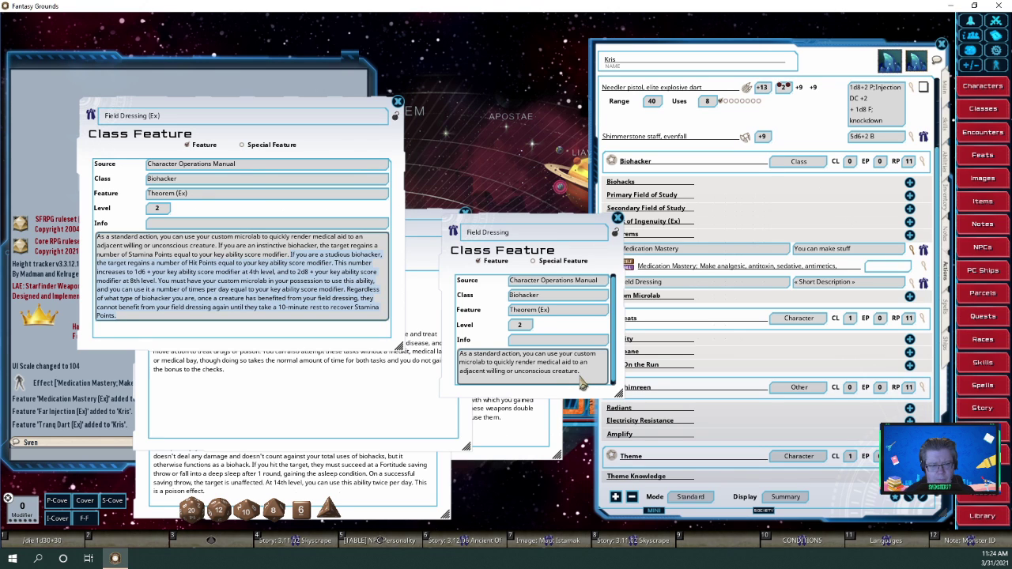
left_click(575, 380)
key("ctrl+v")
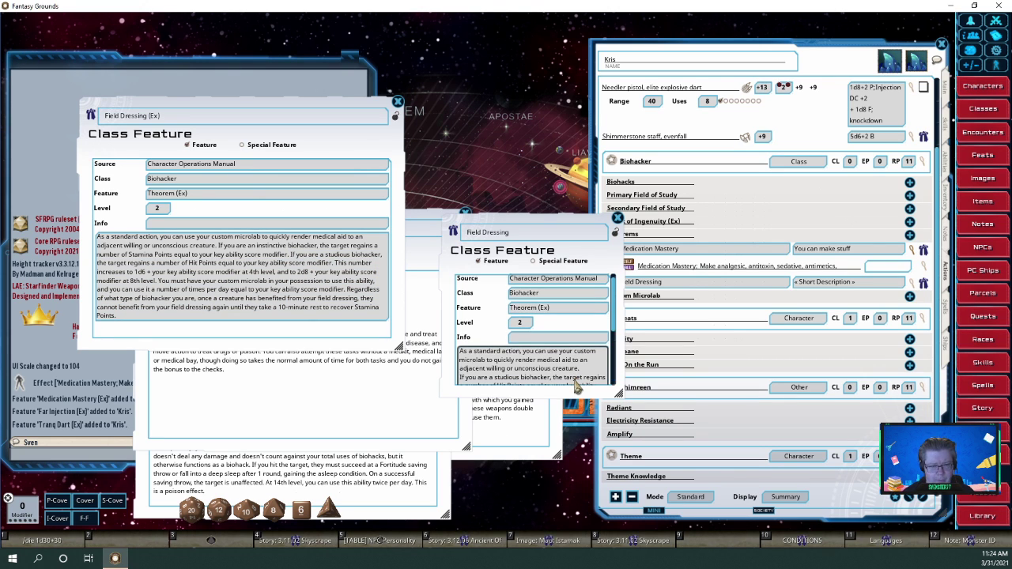
Close the Field Dressing (Ex) record, then lock the new Field Dressing record and enlarge it to show the full description
left_click(398, 103)
left_click_drag(510, 225, 318, 110)
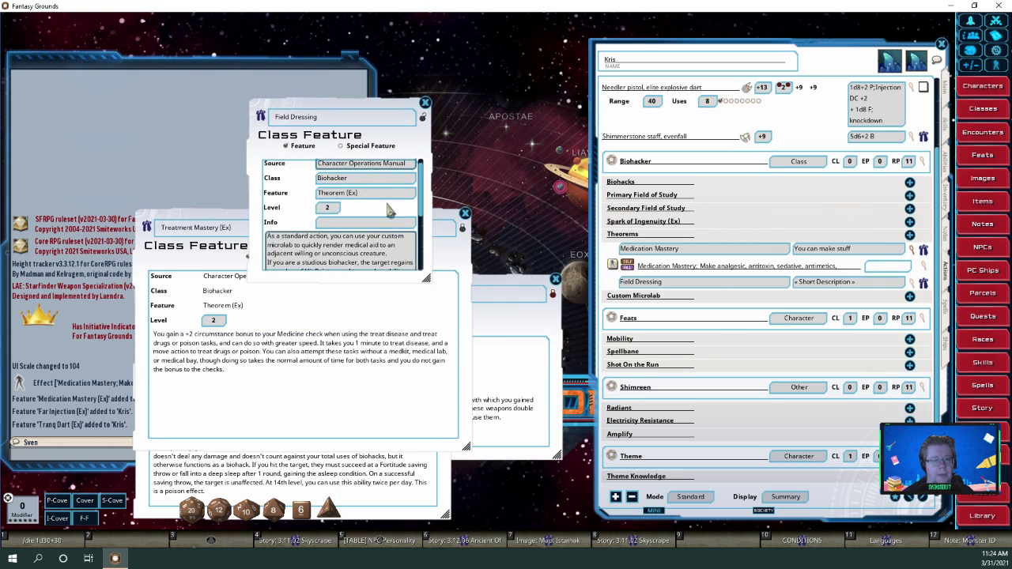
left_click(422, 117)
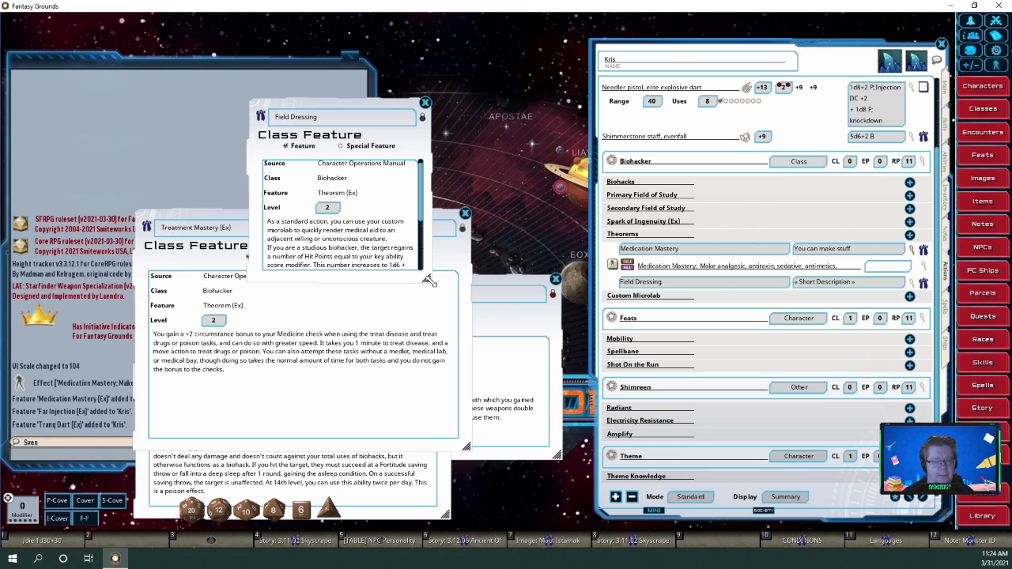
left_click_drag(428, 280, 553, 324)
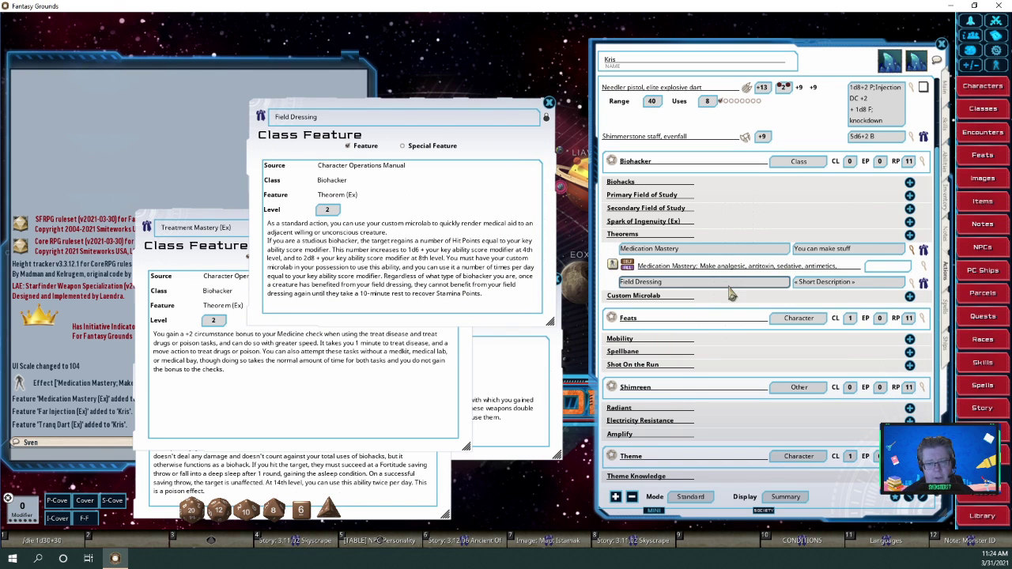
Set the short description of Field Dressing under Theorems to "Heal HP as an action"
left_click(833, 286)
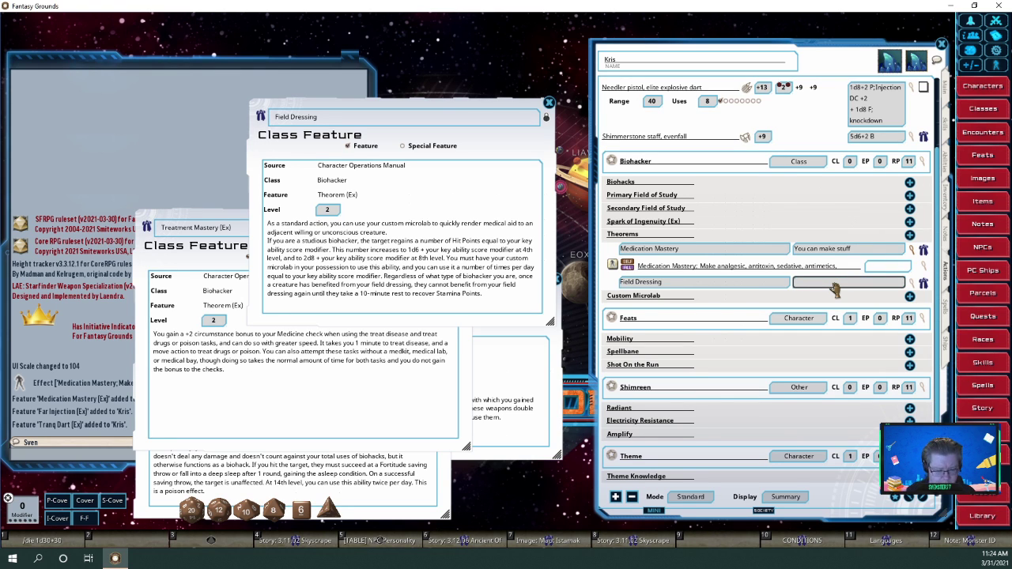
type("Heal HP as an asction")
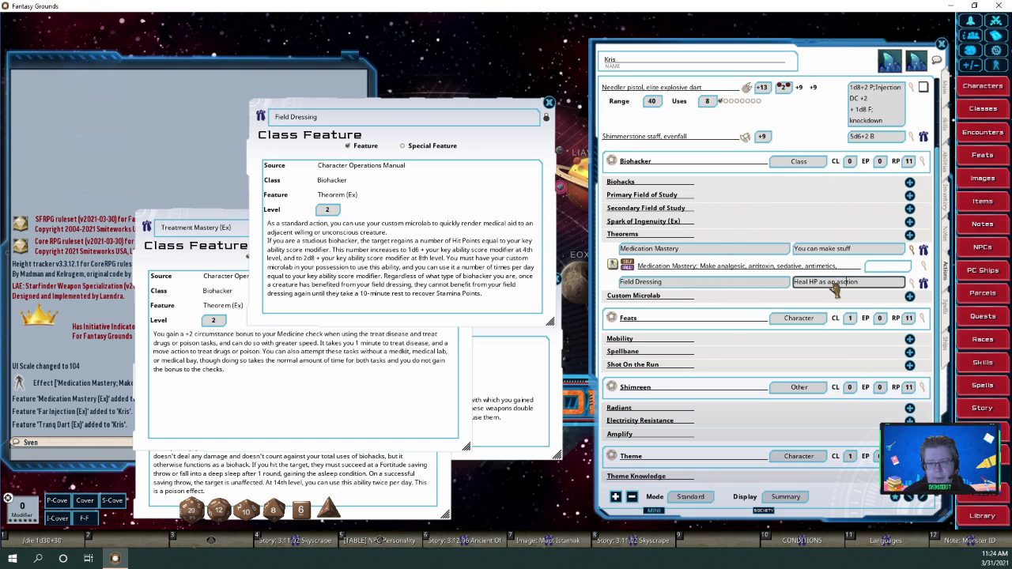
left_click(833, 285)
key("BackSpace")
Add a heal action to the Field Dressing theorem on the character sheet
right_click(735, 287)
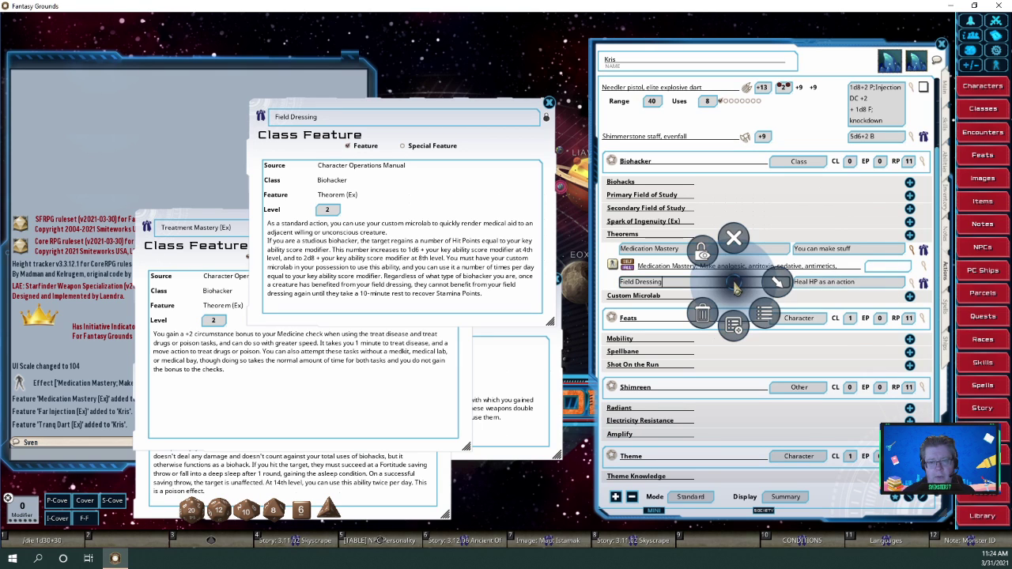
left_click(777, 287)
left_click(802, 313)
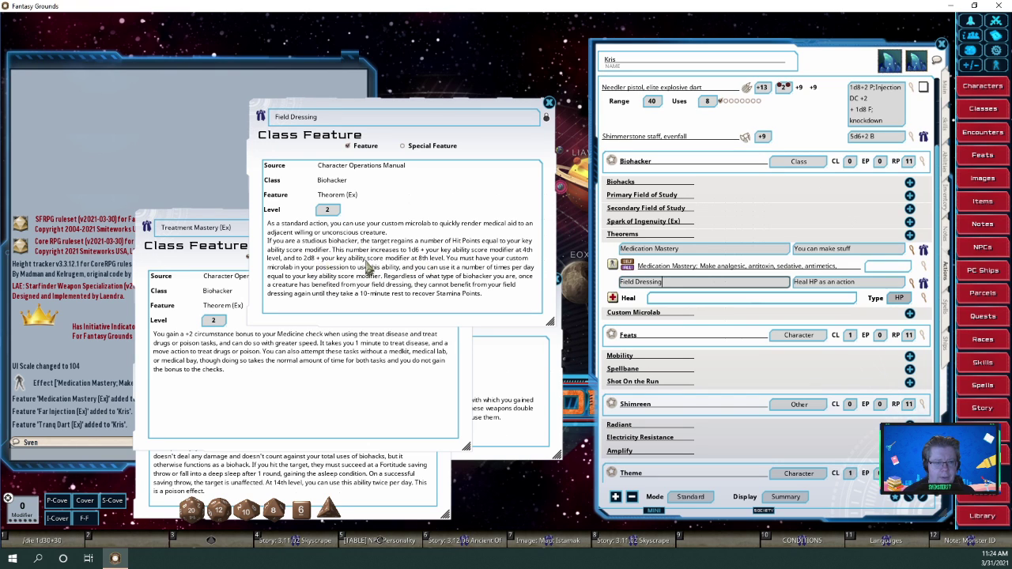
Configure the Field Dressing heal action as 2d8 plus the Int modifier and close its heal settings
left_click(925, 301)
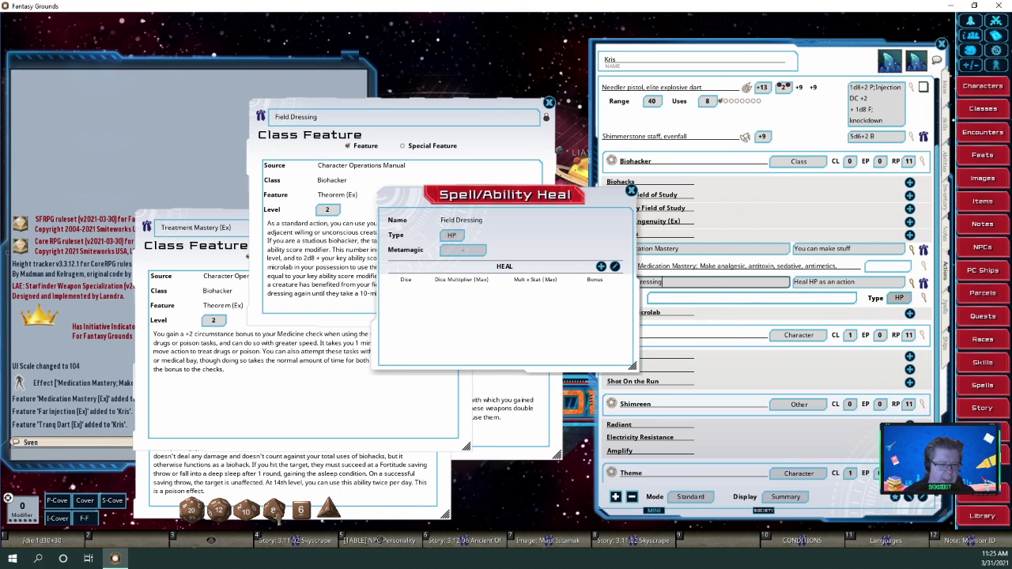
mouse_move(274, 511)
left_mouse_down()
mouse_move(253, 334)
mouse_move(416, 295)
left_mouse_up()
right_click(266, 393)
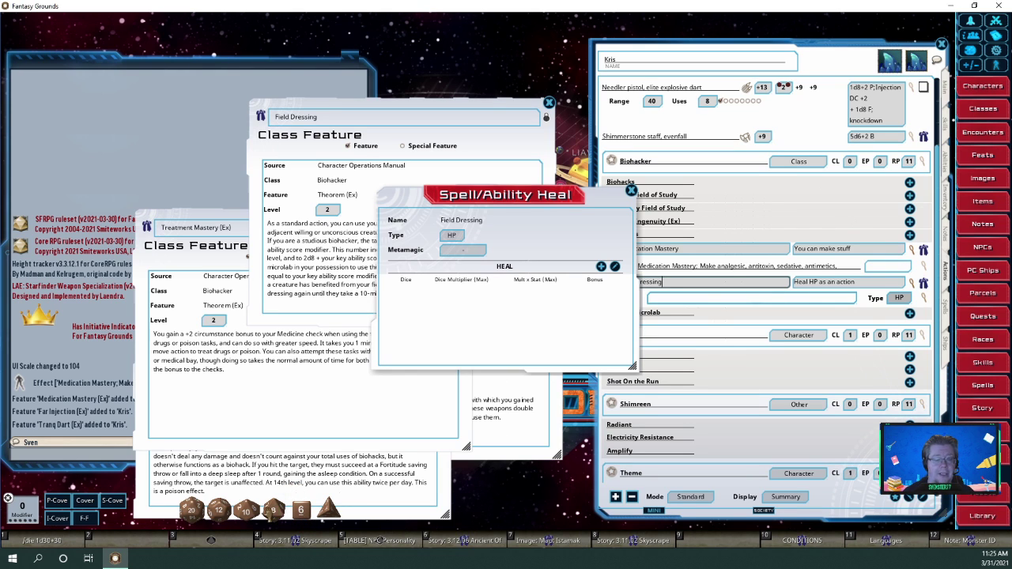
mouse_move(272, 510)
left_mouse_down()
mouse_move(297, 299)
mouse_move(389, 393)
mouse_move(336, 386)
mouse_move(412, 291)
left_mouse_up()
right_click(337, 386)
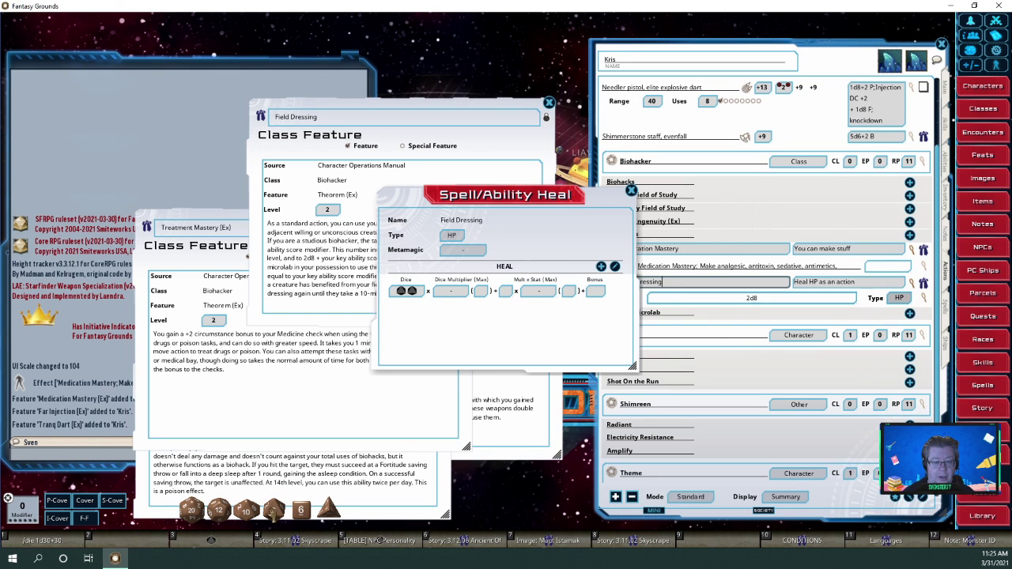
left_click_drag(272, 510, 252, 359)
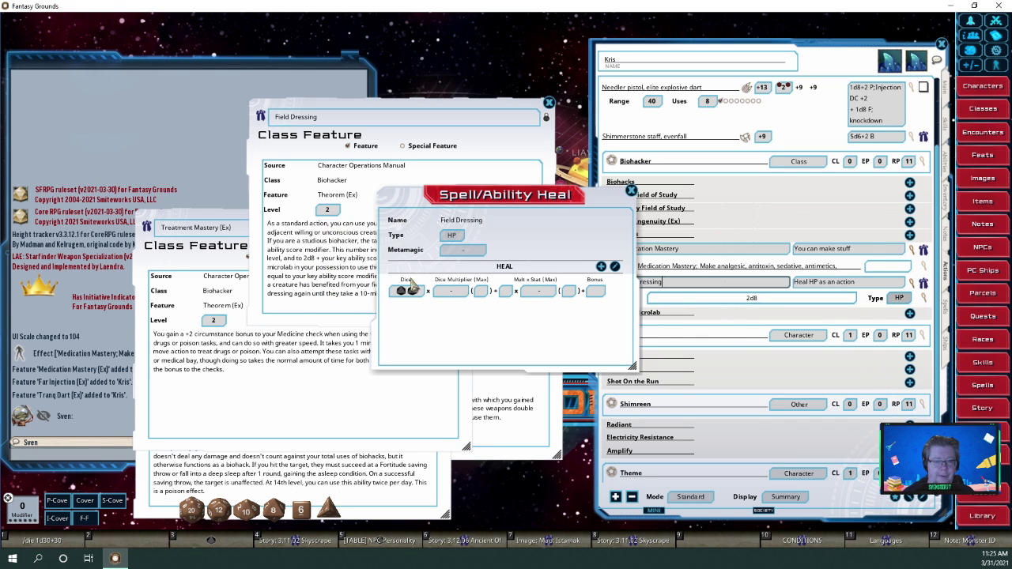
left_click(530, 291)
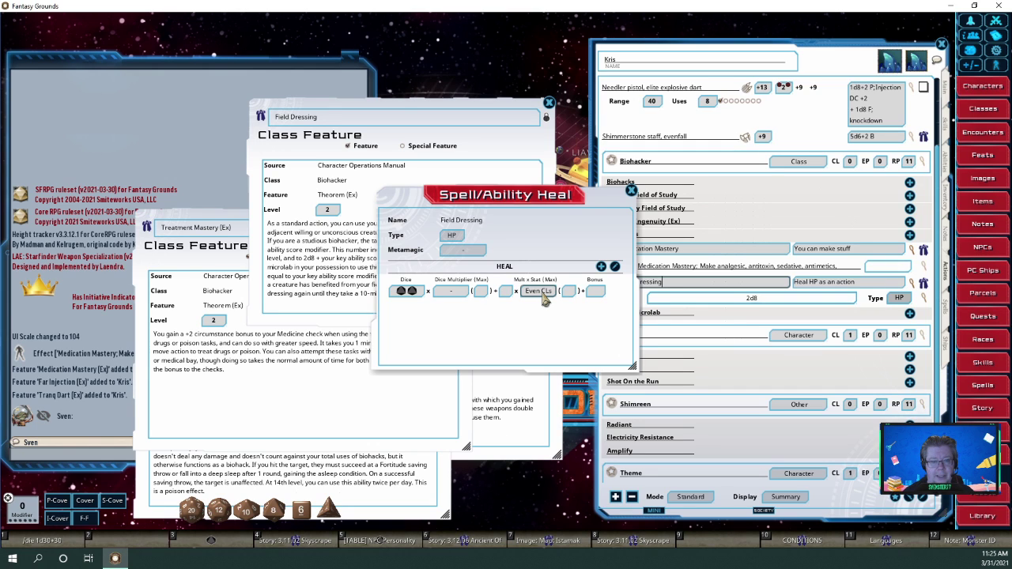
left_click(543, 292)
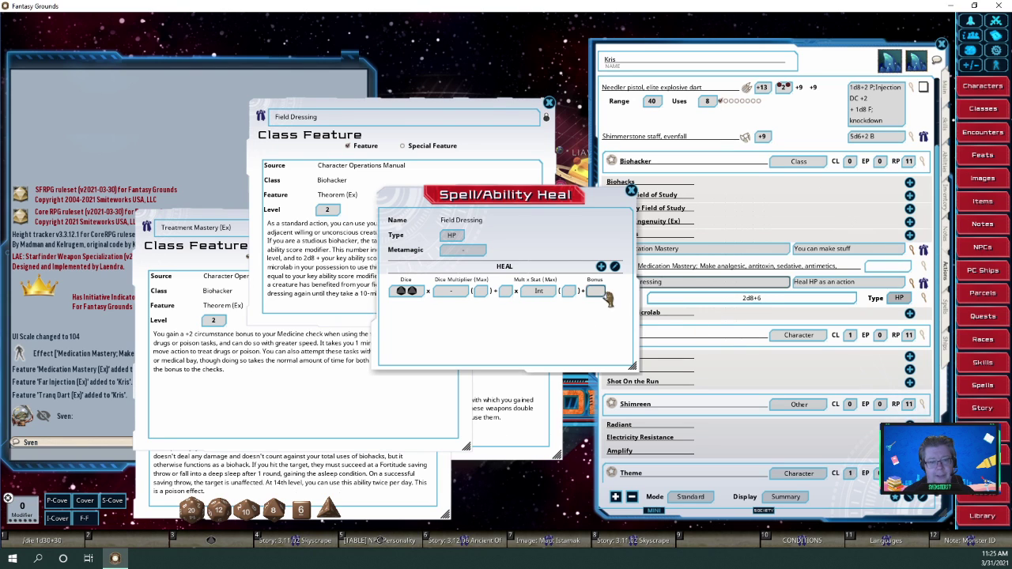
left_click(630, 190)
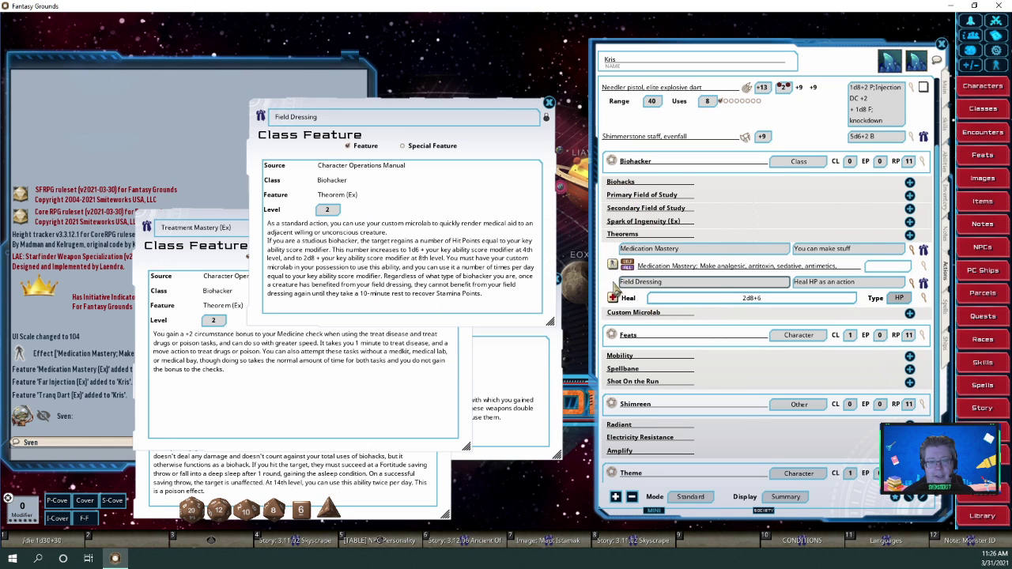
Set the number of Field Dressing uses to 6 in Preparation mode and return the sheet to Standard mode
left_click(690, 497)
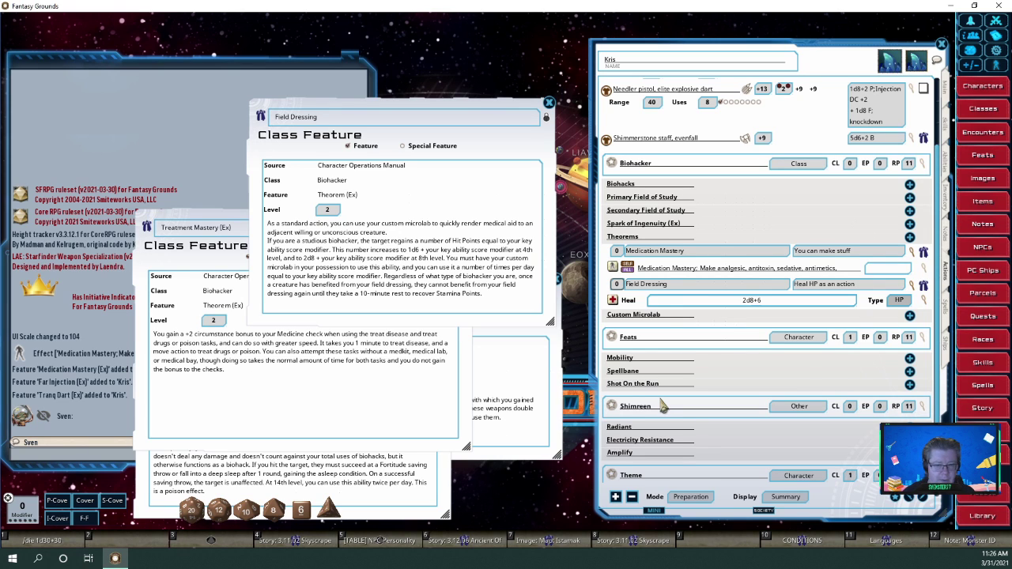
left_click(690, 498)
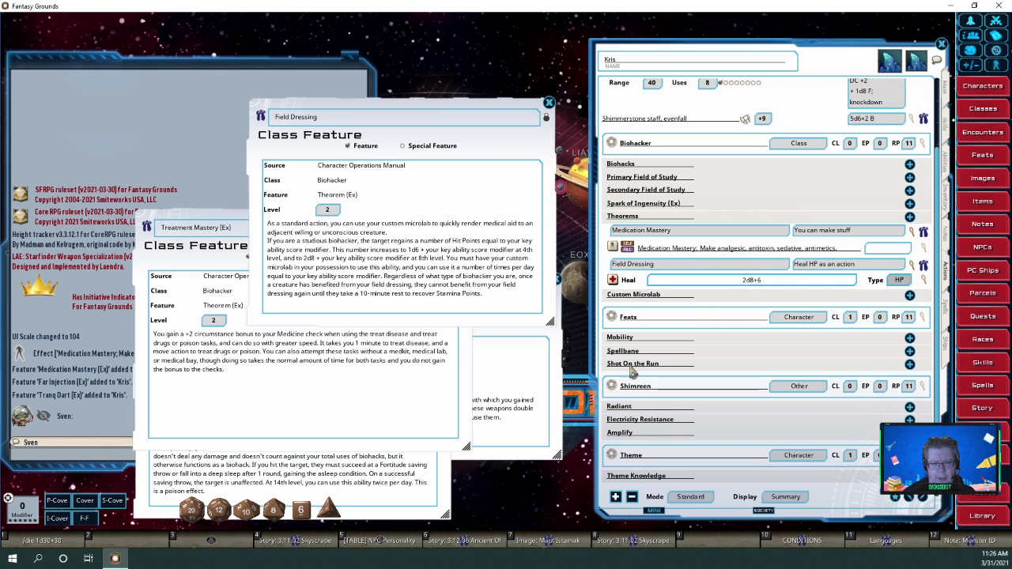
left_click(685, 501)
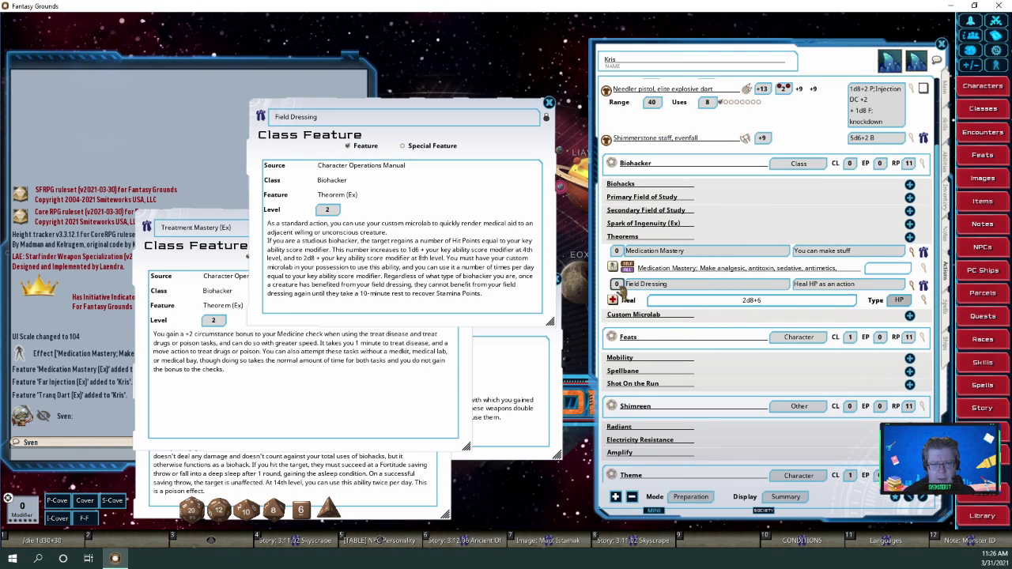
scroll(620, 286, "up", 6)
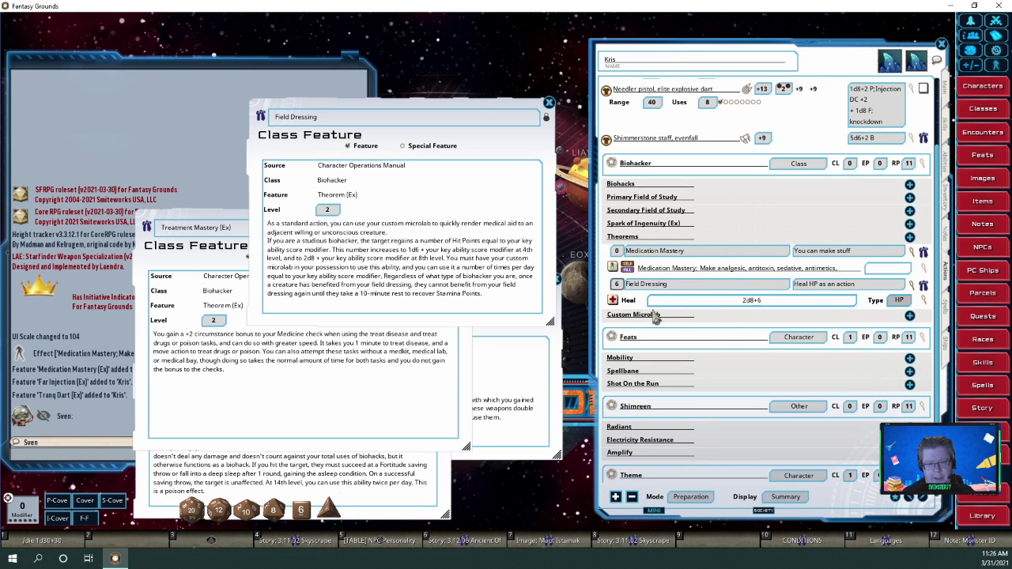
left_click(702, 498)
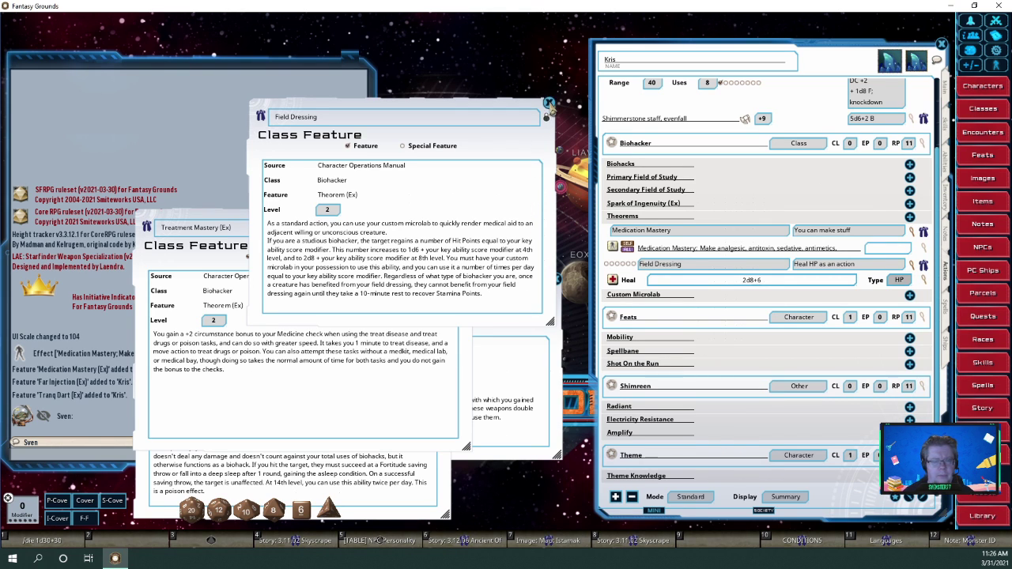
Close the Field Dressing record and add an effect labelled "Field Dressing - remove next short rest" to the Field Dressing theorem
left_click(549, 104)
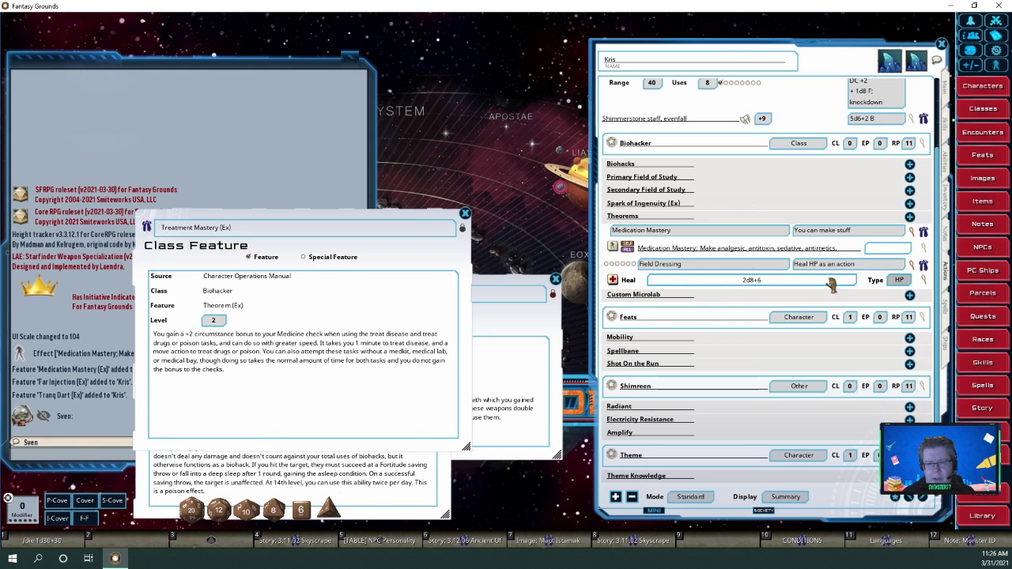
right_click(751, 266)
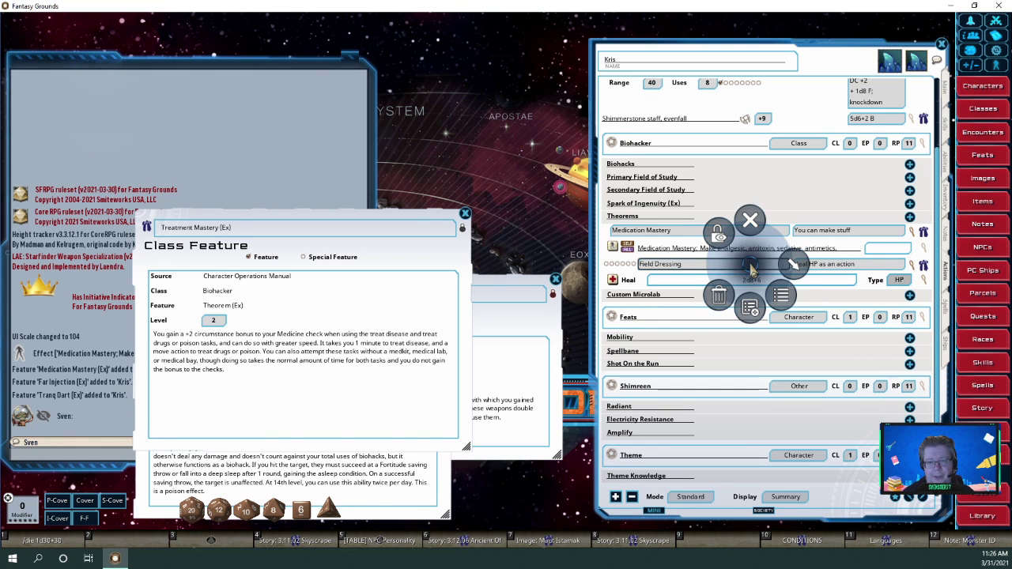
left_click(796, 269)
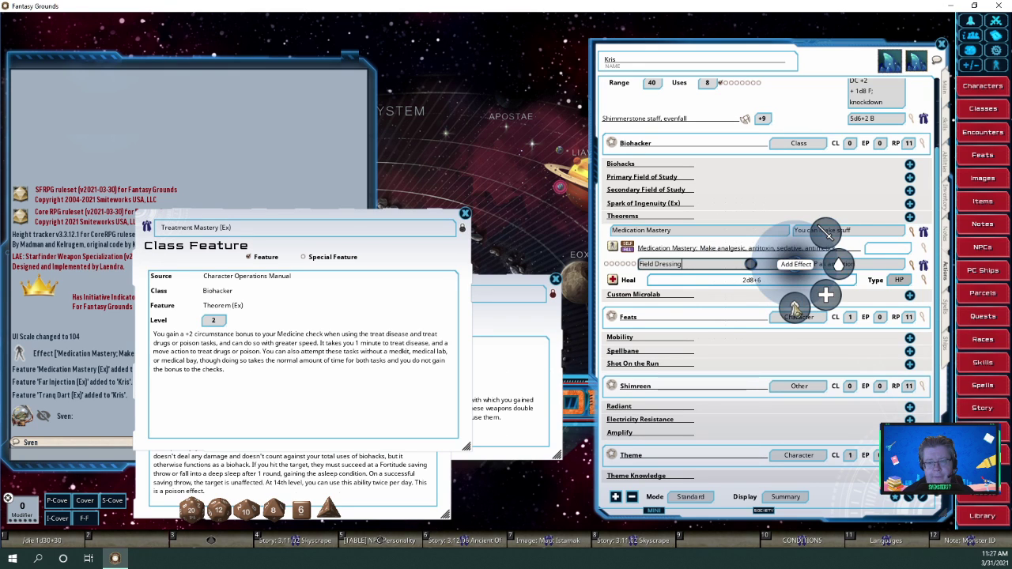
left_click(793, 306)
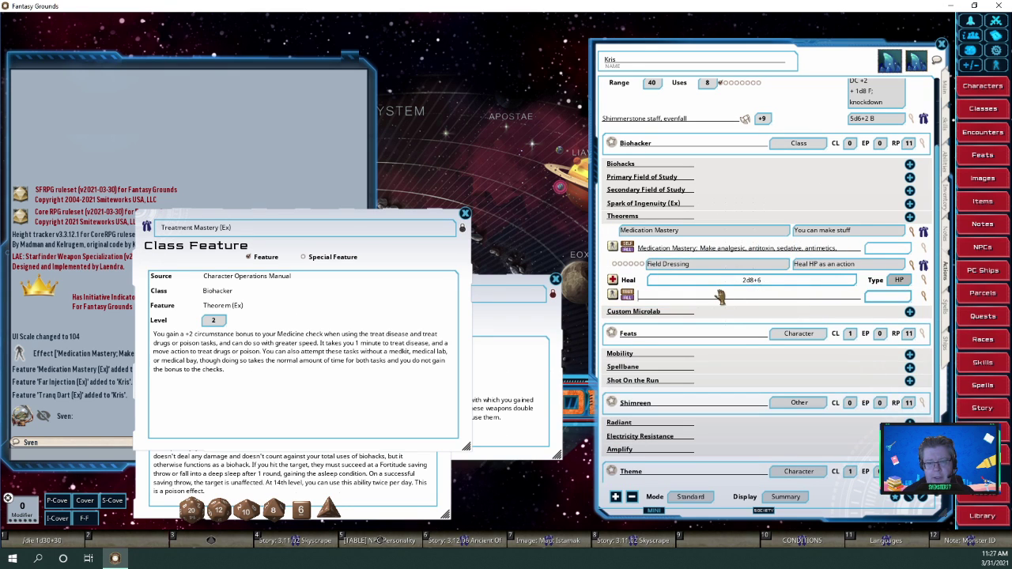
type("Eiel")
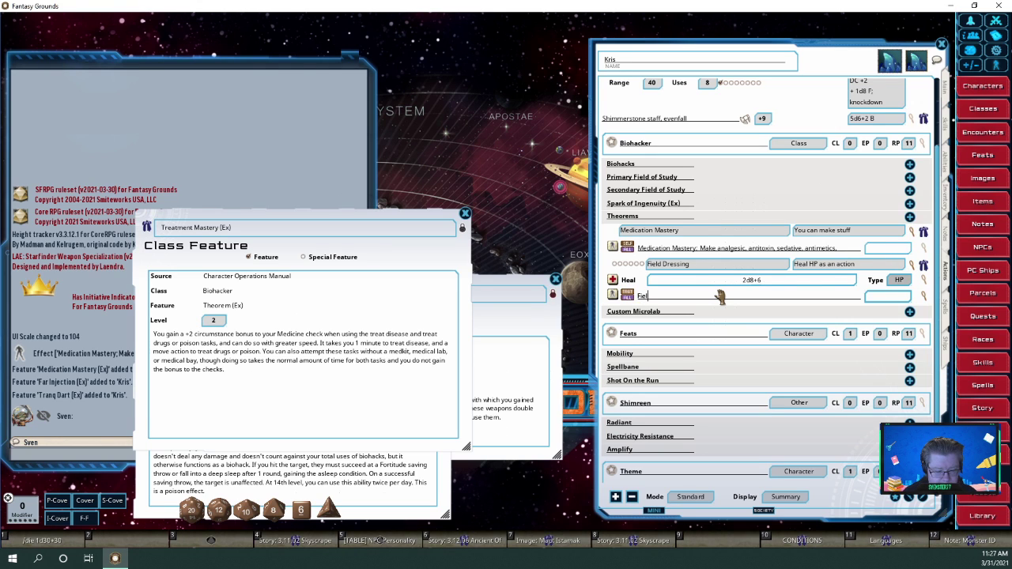
type("d Dressig")
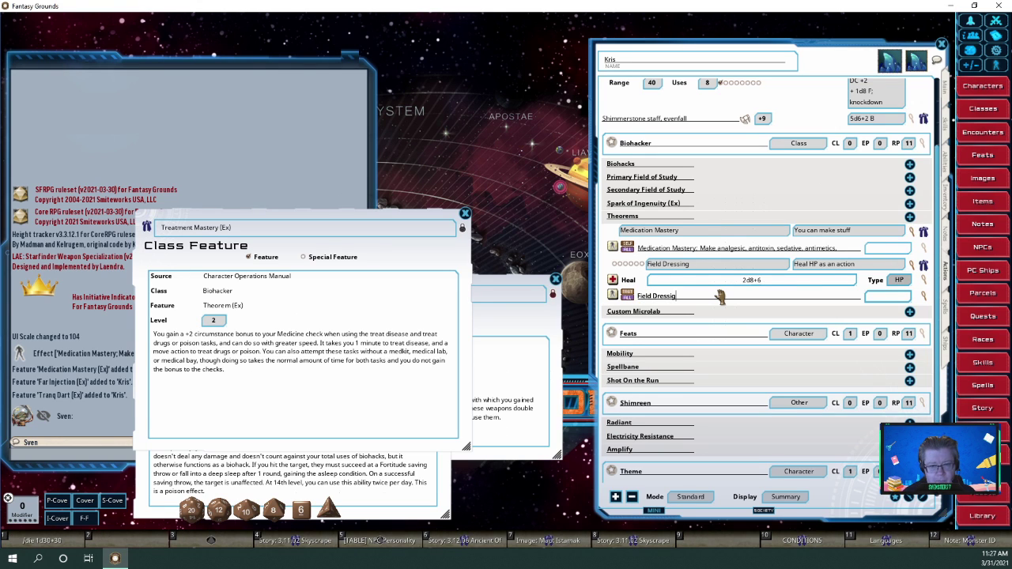
key("BackSpace")
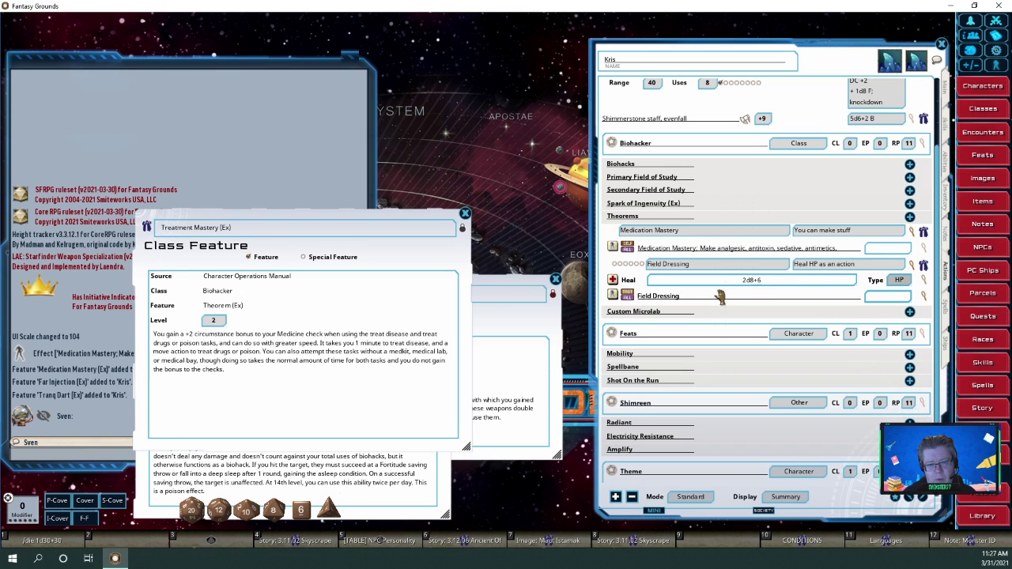
type("ng - r")
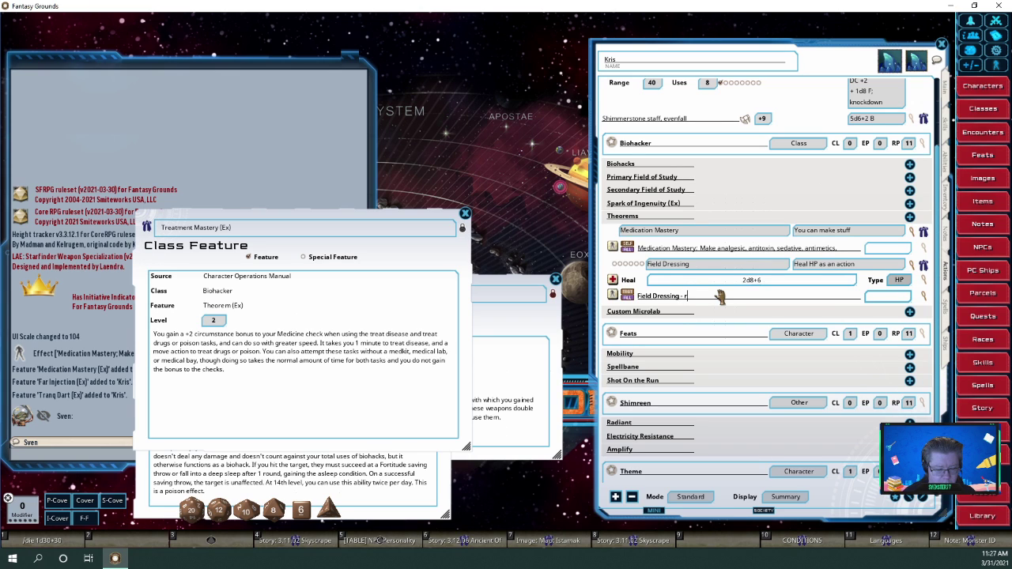
type("emove ne ")
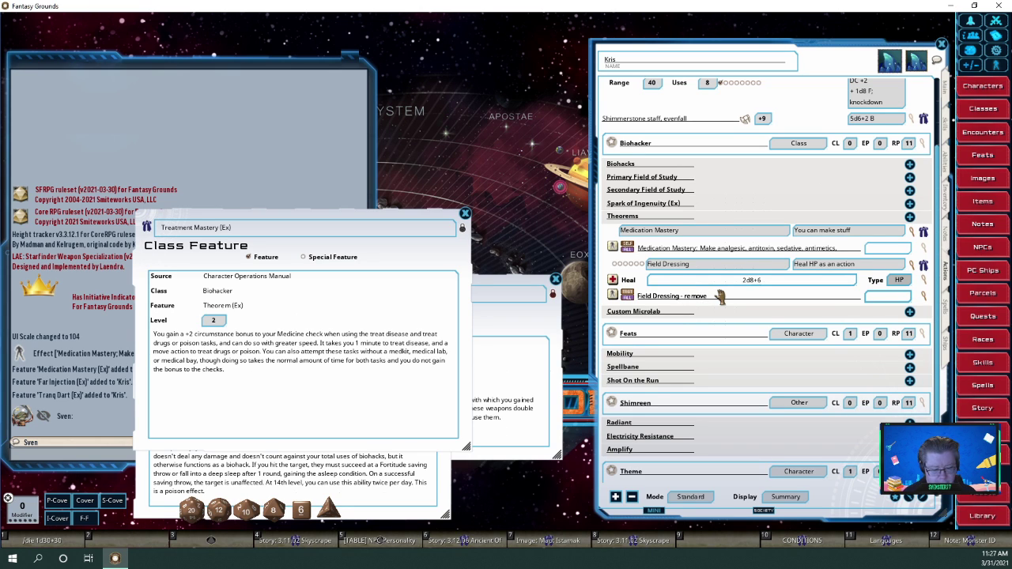
type("ho")
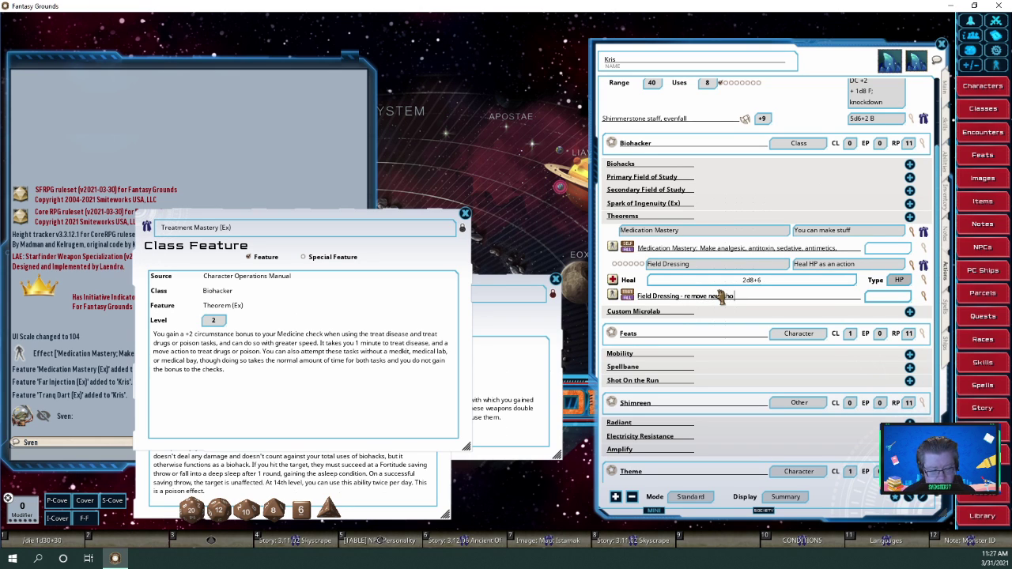
type("rt rest")
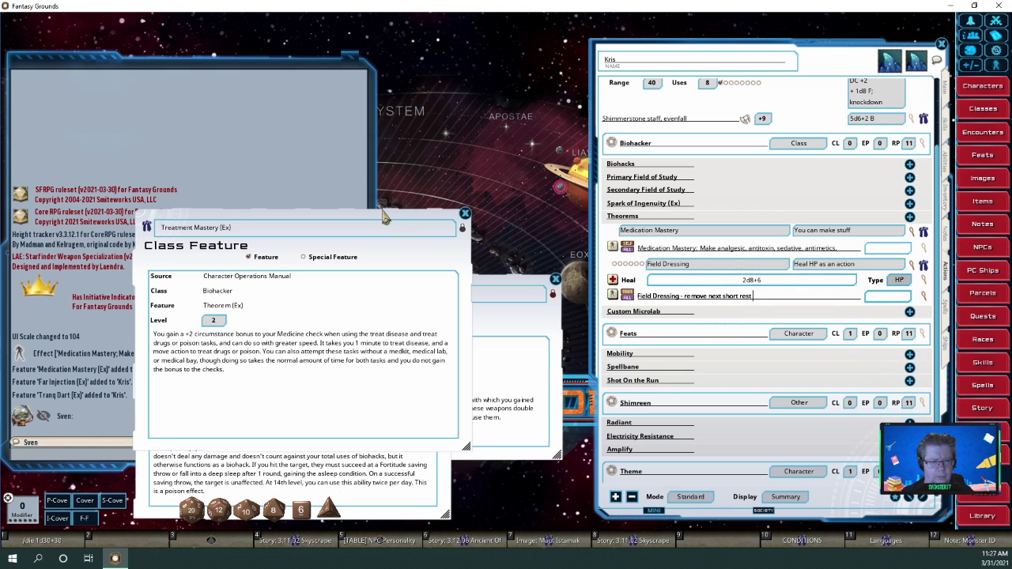
Move the Treatment Mastery record clear of Tranq Dart and read the Pharmacology description under Primary Field of Study for its biohack limit
left_click_drag(384, 227, 434, 75)
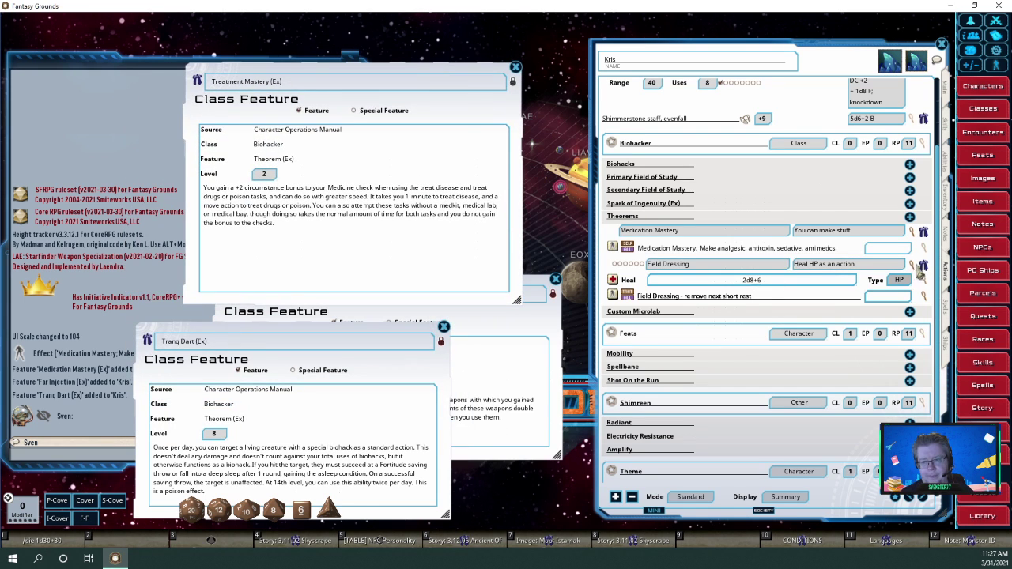
left_click(757, 269)
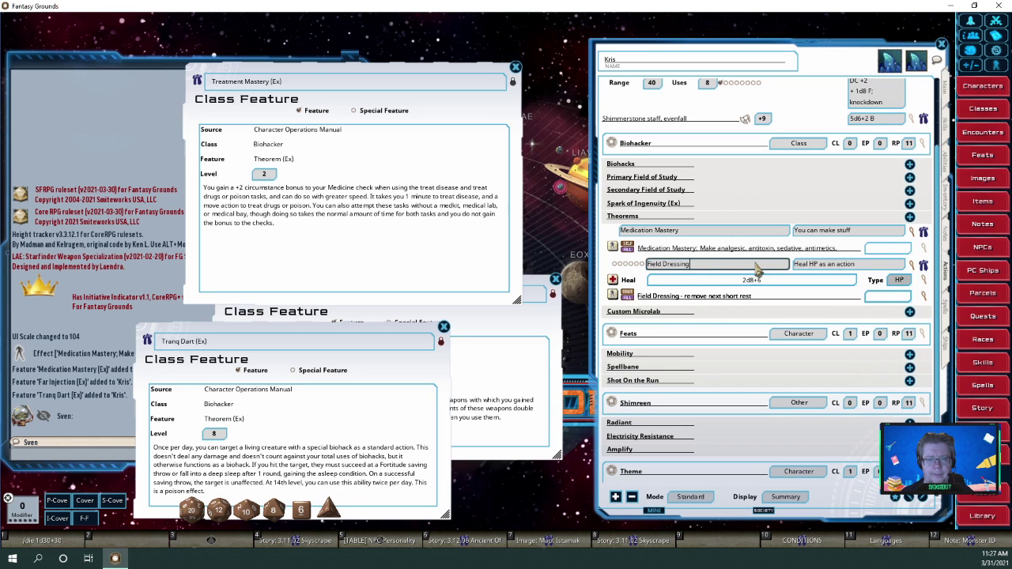
left_click(702, 181)
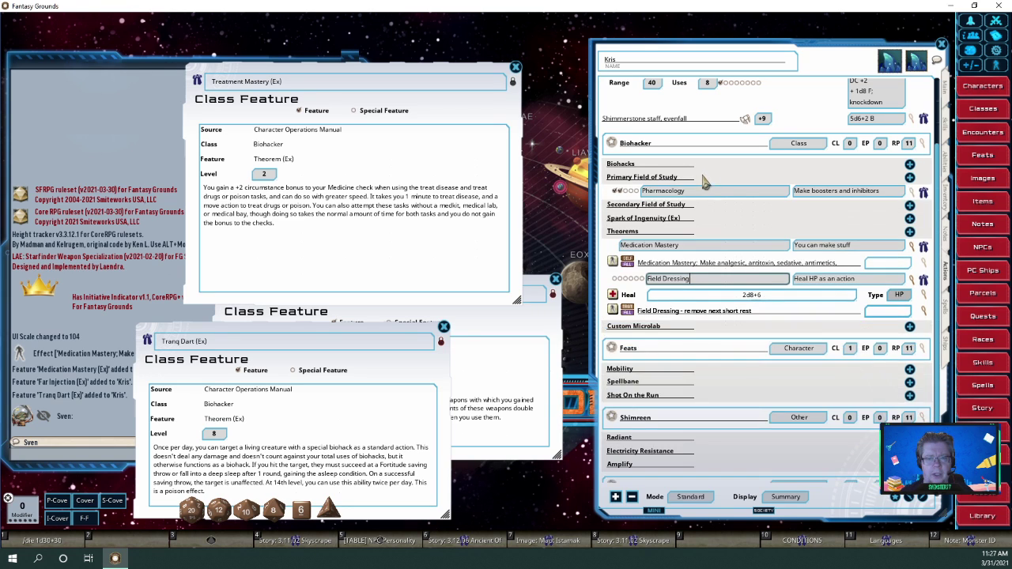
left_click(923, 192)
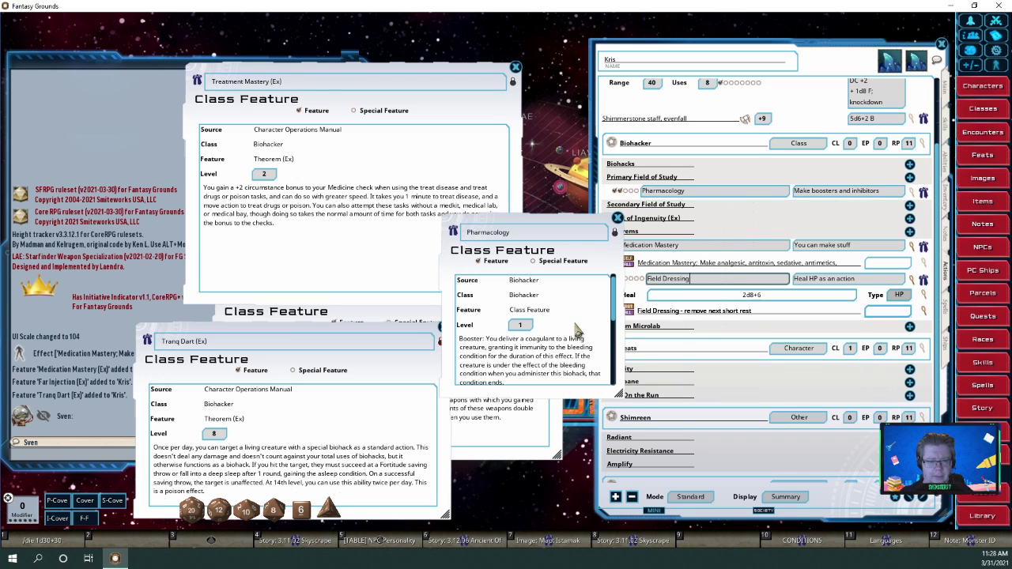
scroll(586, 348, "down", 4)
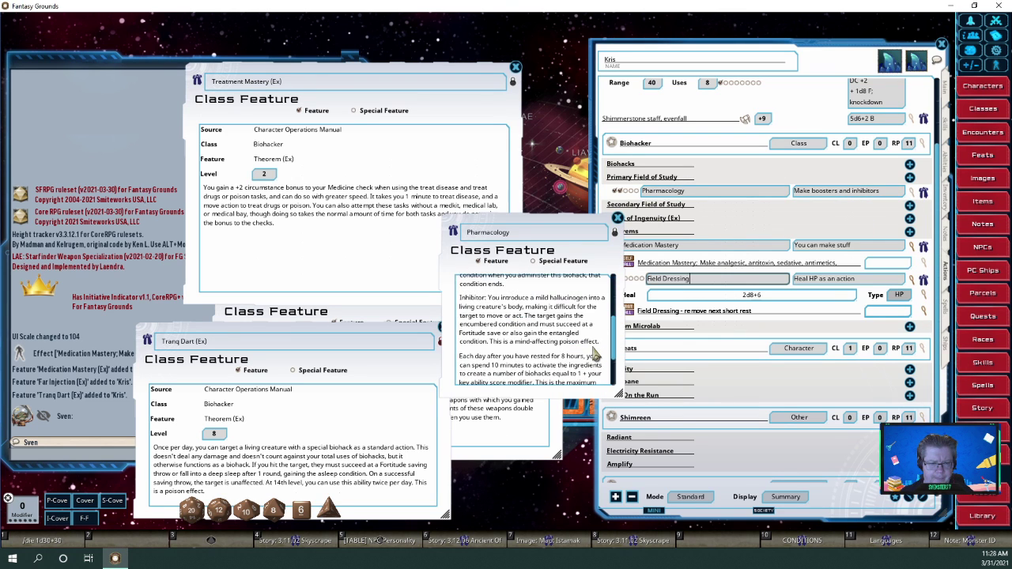
scroll(595, 355, "down", 3)
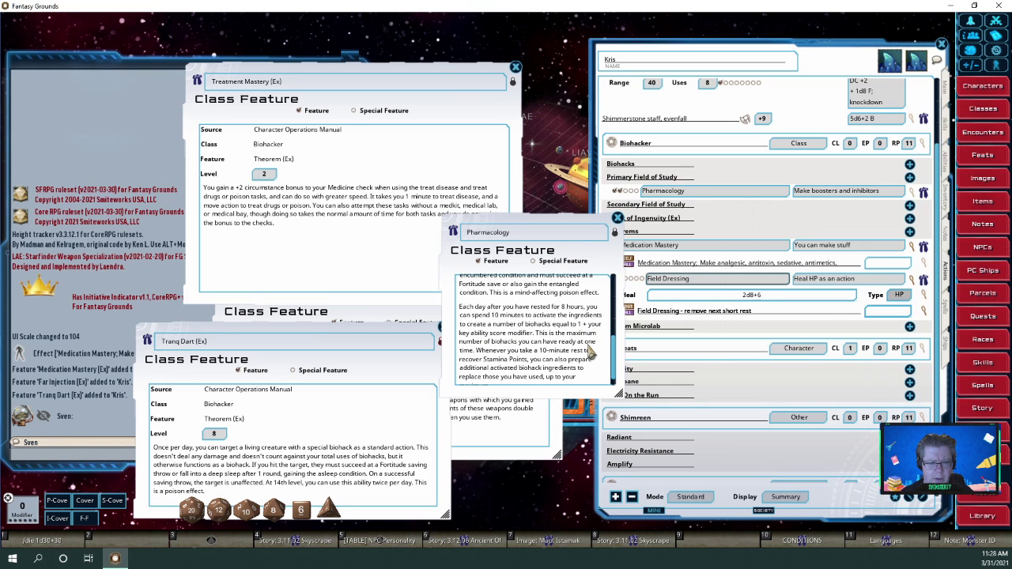
scroll(589, 354, "down", 1)
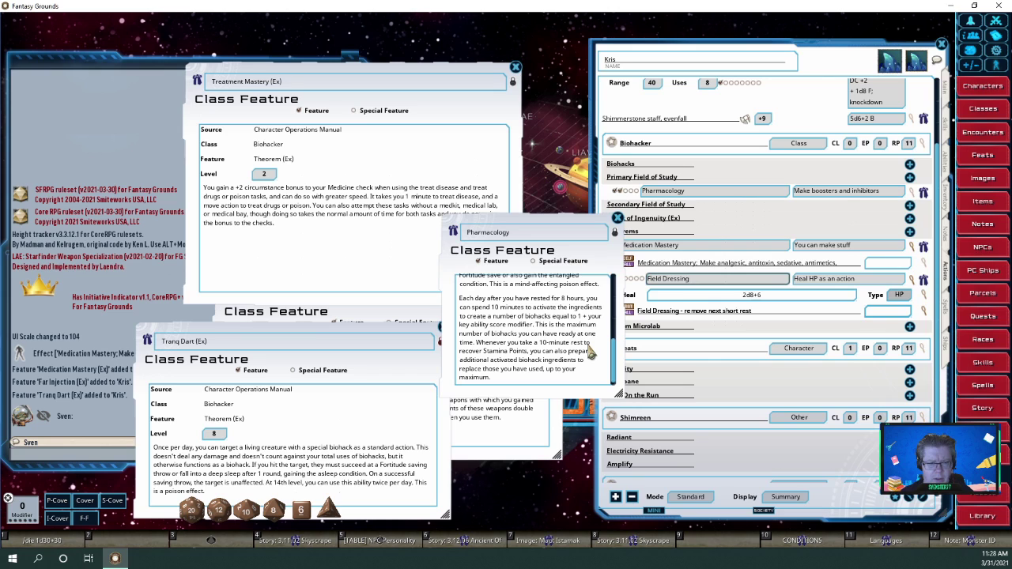
left_click(617, 218)
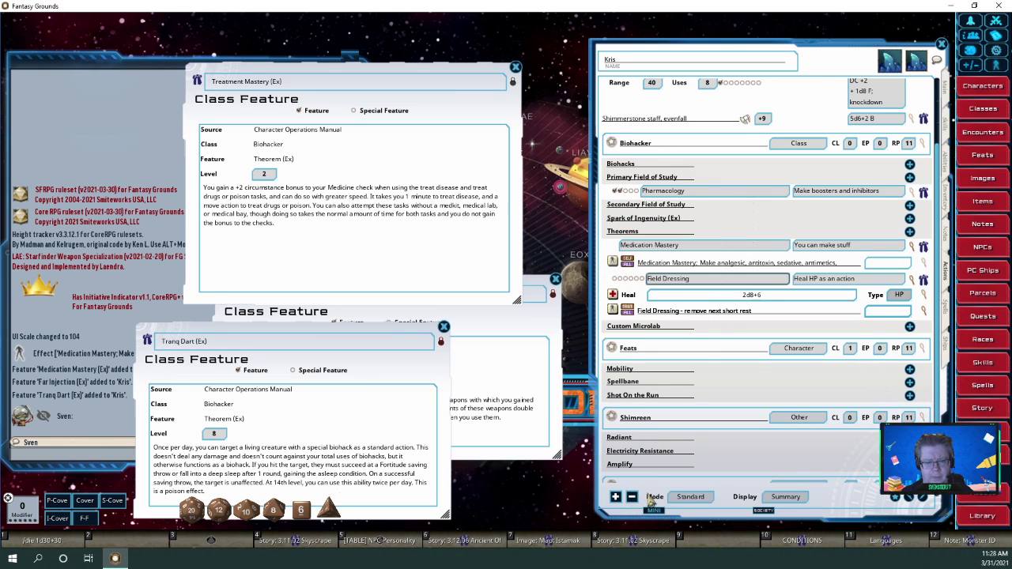
Set the number of Pharmacology uses to 7 in Preparation mode and collapse Medication Mastery's action details back in Standard mode
left_click(691, 499)
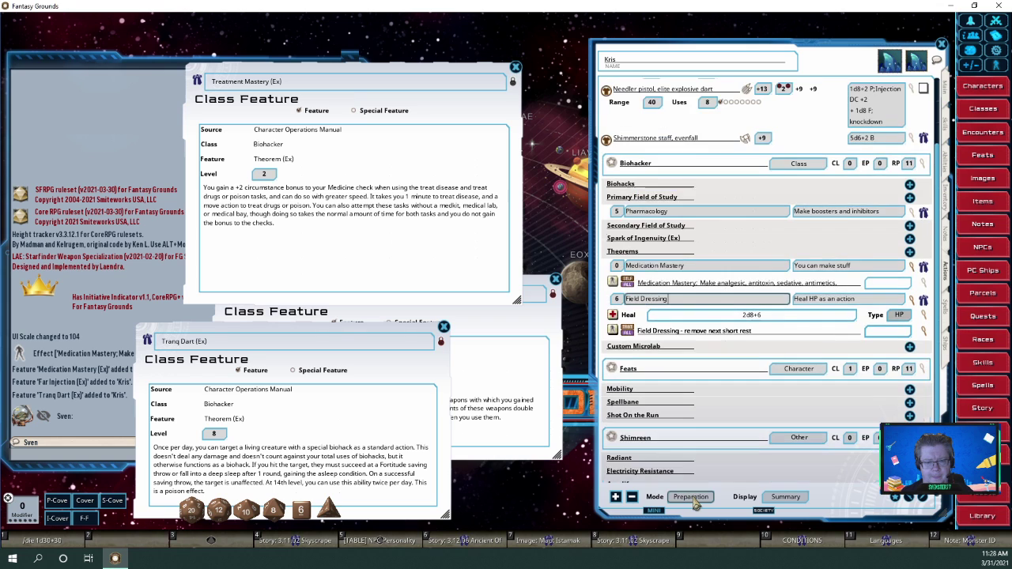
left_click(617, 211)
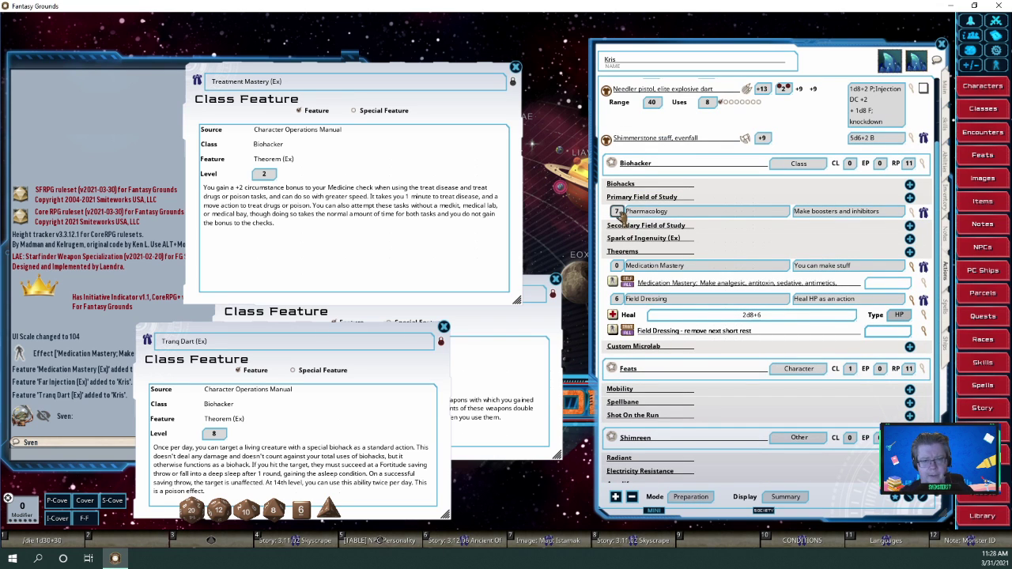
type("7")
left_click(686, 501)
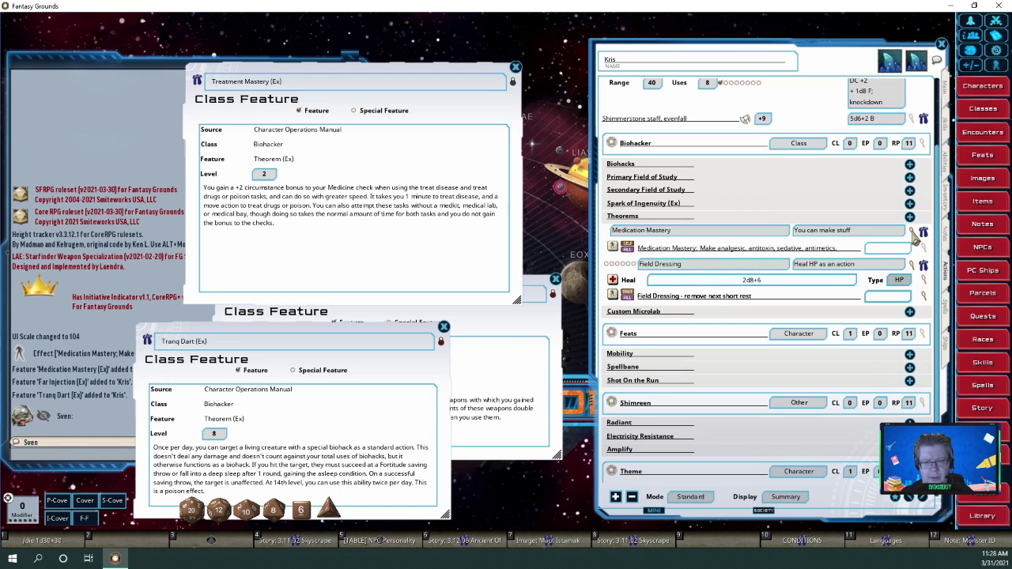
left_click(913, 231)
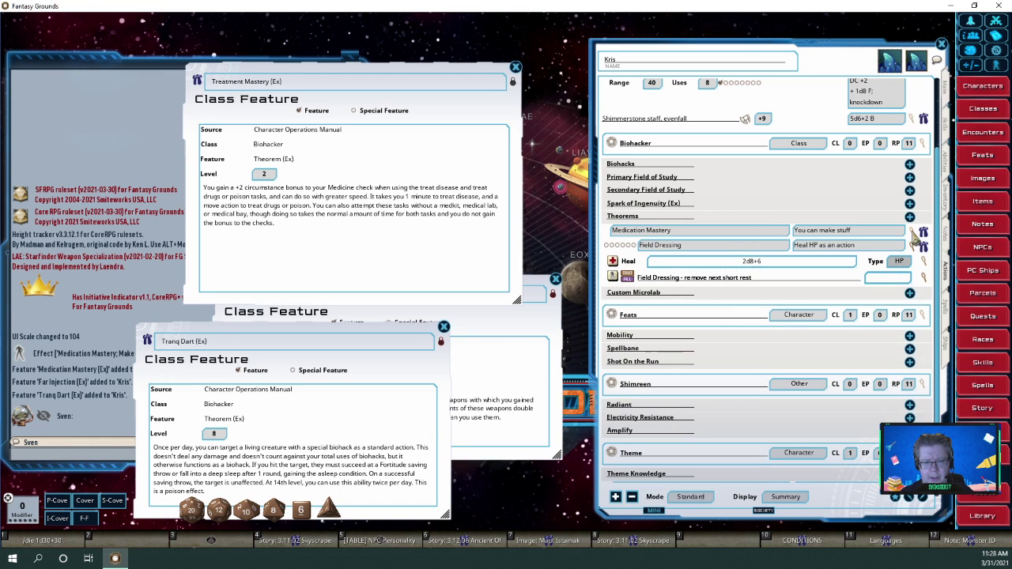
Collapse Field Dressing's action details and open the Medication Mastery theorem's record, unlocked for editing and moved clear of the character sheet
left_click(917, 249)
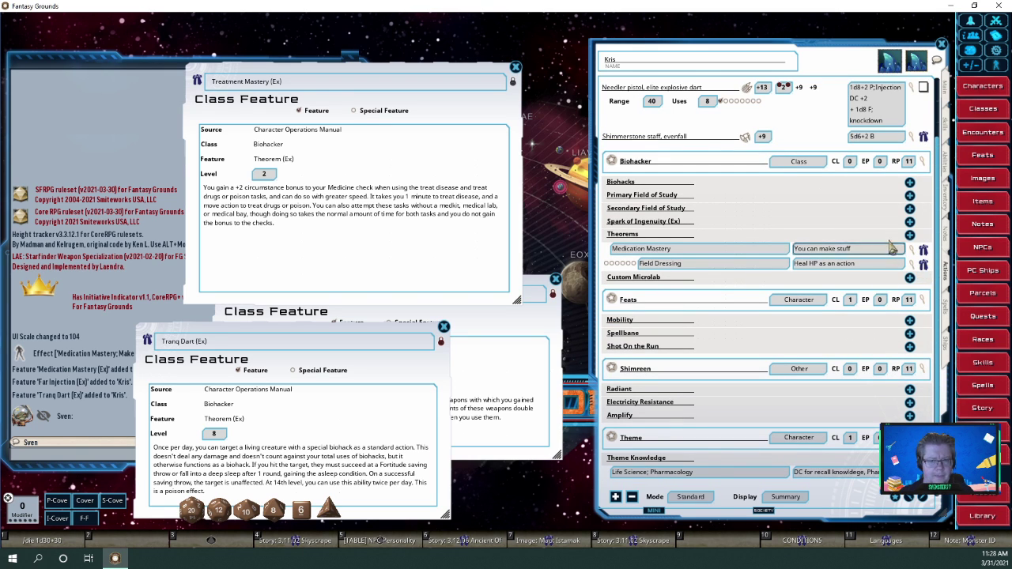
left_click(923, 249)
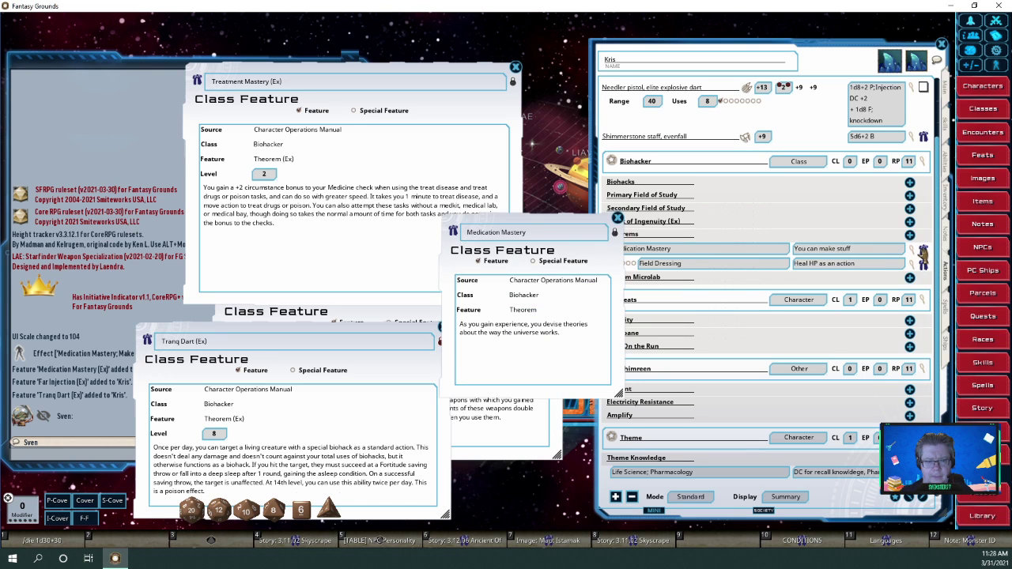
left_click(615, 234)
left_click_drag(555, 221, 462, 164)
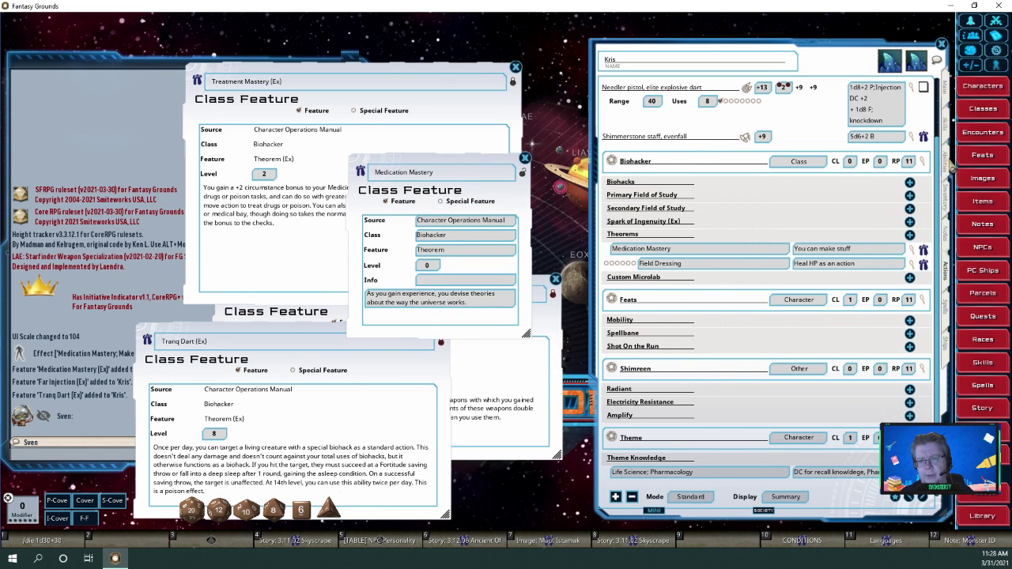
Open the Medication Mastery (Ex) class ability record beside the theorem's record and return the character sheet to its actions
left_click(951, 165)
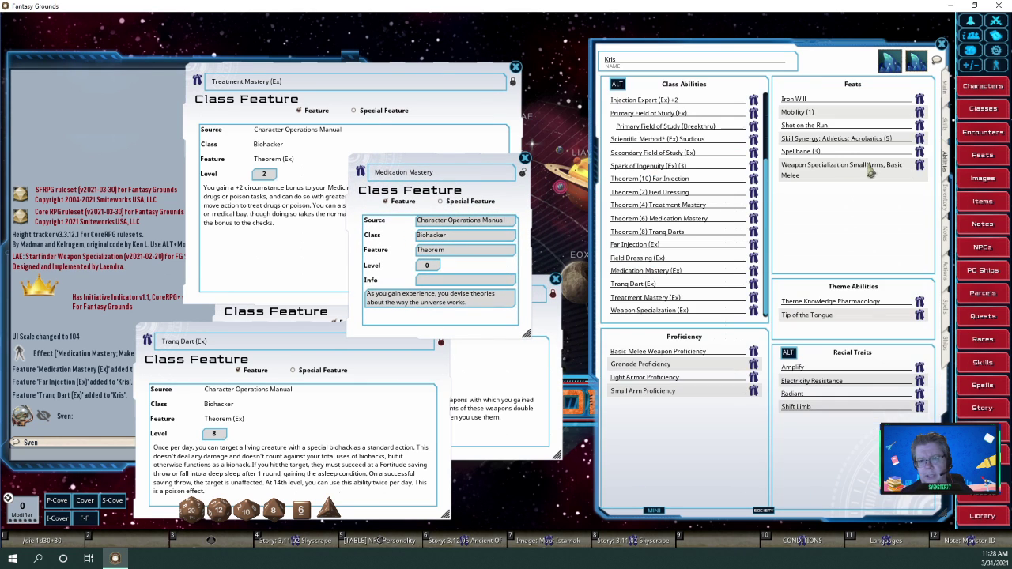
left_click(753, 271)
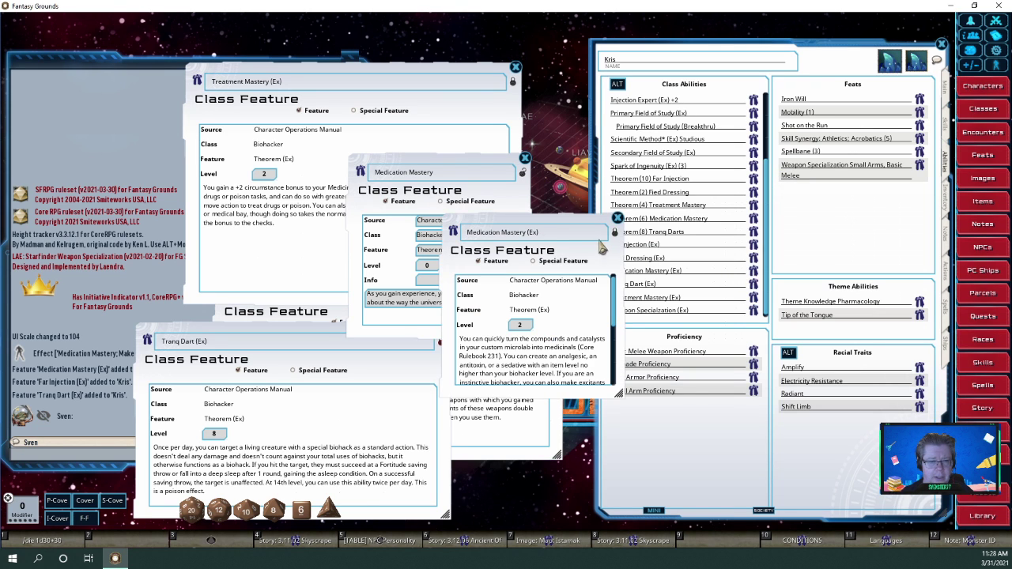
left_click_drag(582, 224, 256, 154)
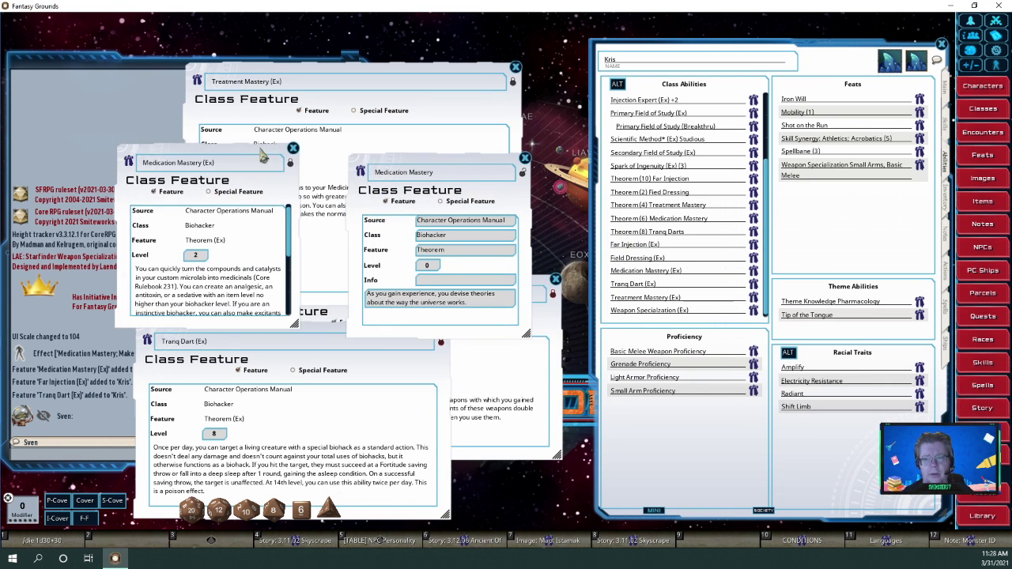
left_click(946, 272)
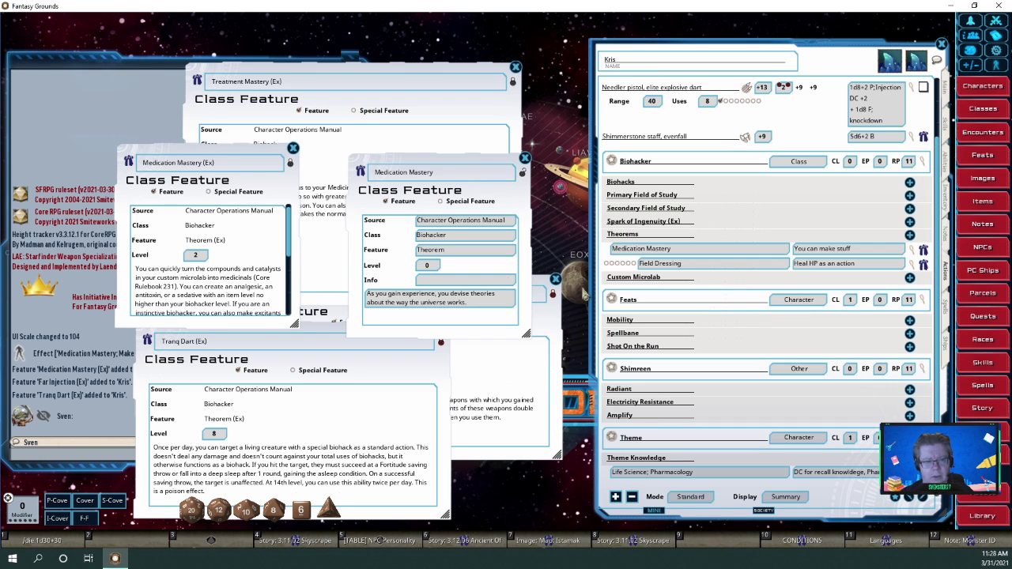
Set the Feature field of the Medication Mastery theorem's record to "Theorem (Ex)"
left_click(460, 252)
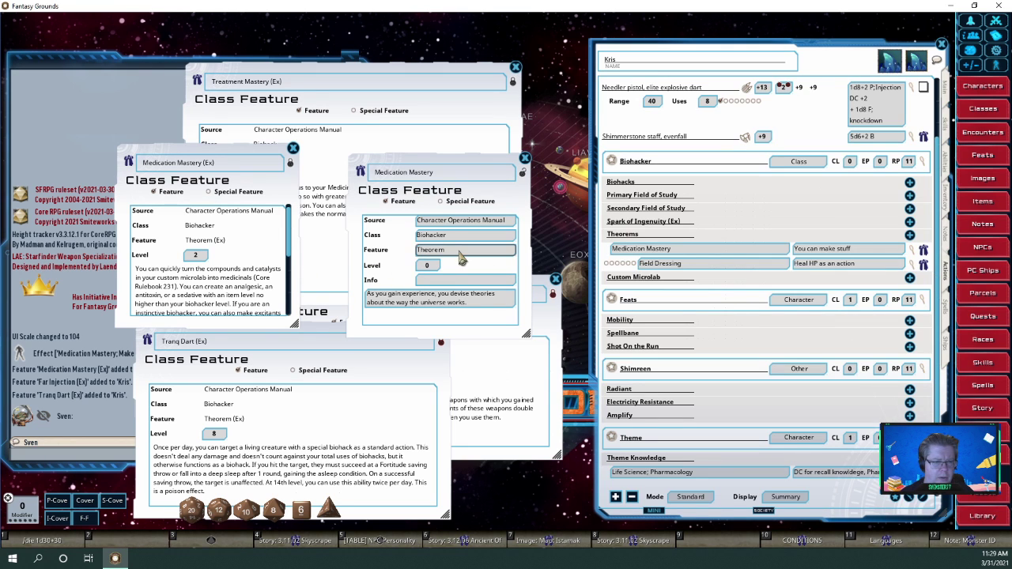
type("(")
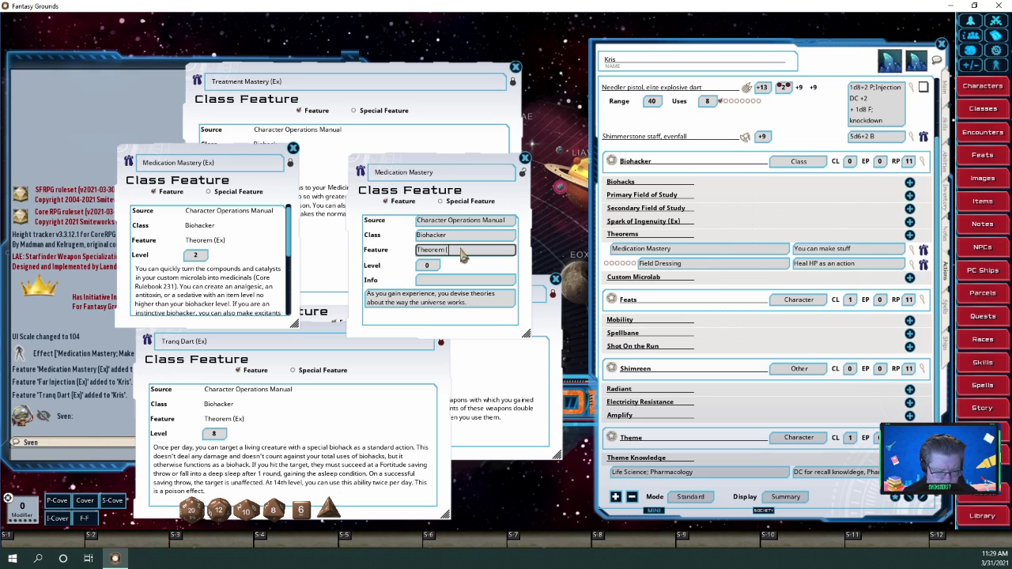
type("Ex)")
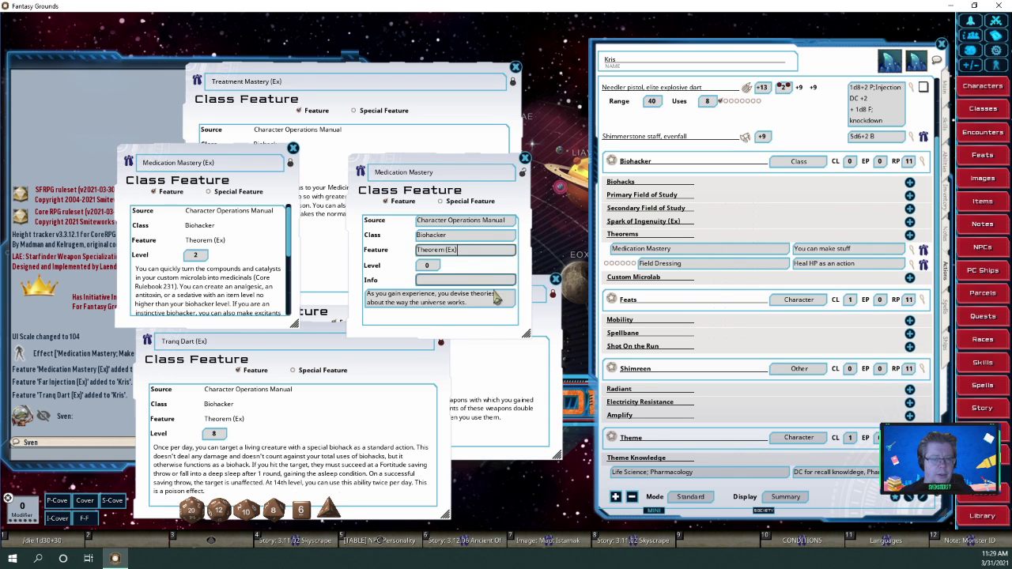
Replace the Medication Mastery theorem's description with the full text copied from the Medication Mastery (Ex) class ability, and close that source record
left_click_drag(526, 336, 642, 373)
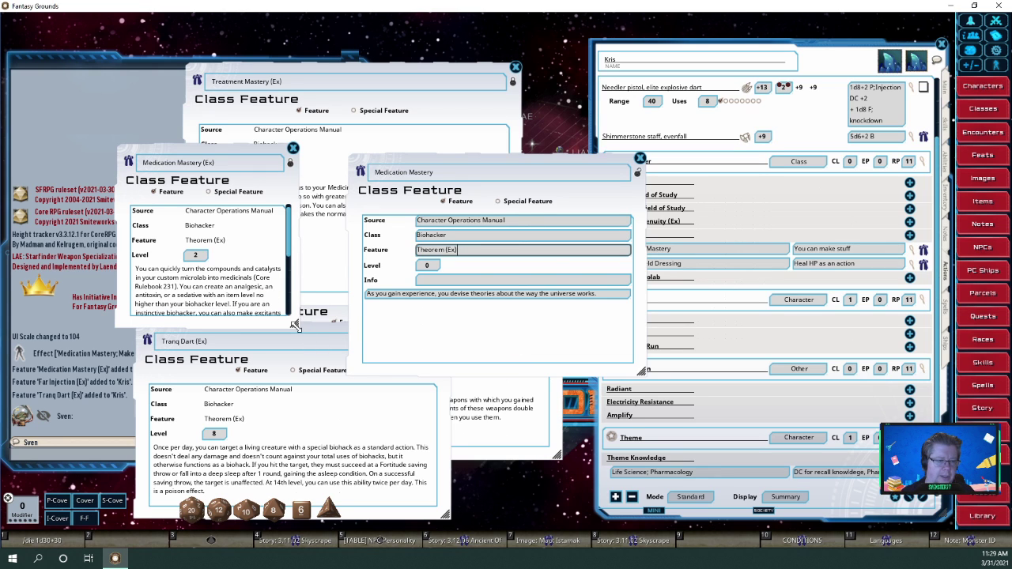
left_click_drag(296, 325, 340, 341)
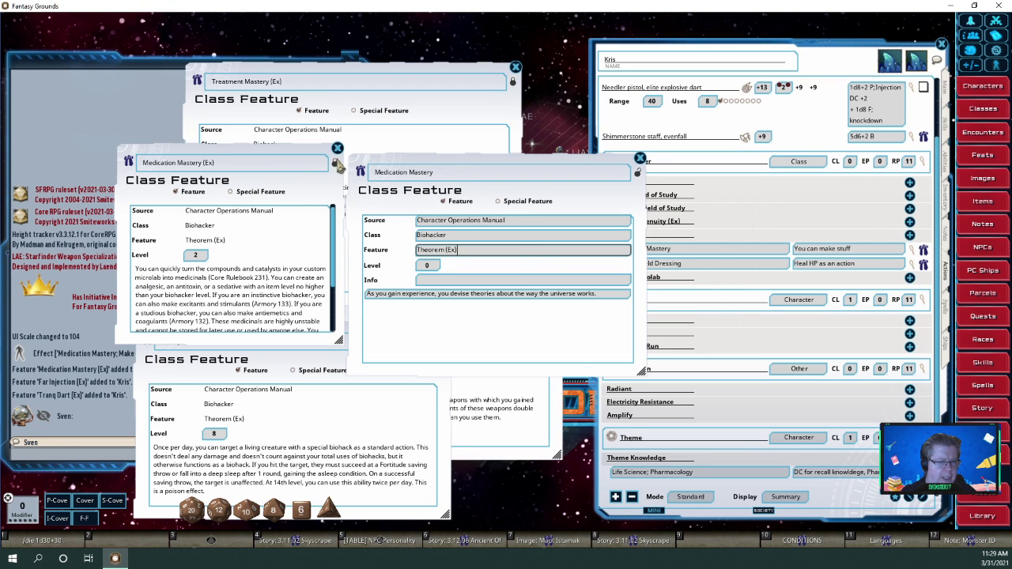
left_click(222, 301)
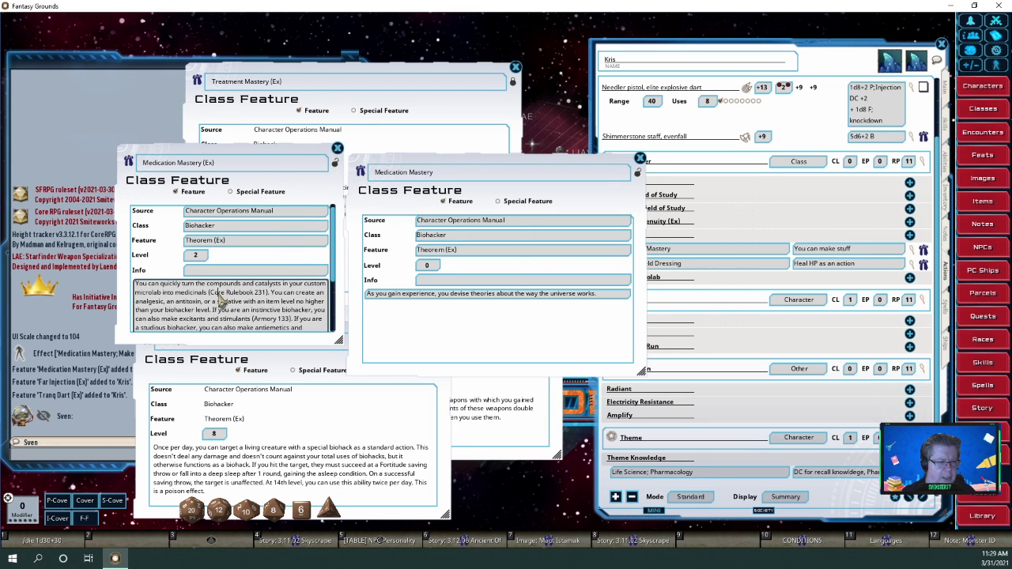
scroll(221, 301, "down", 3)
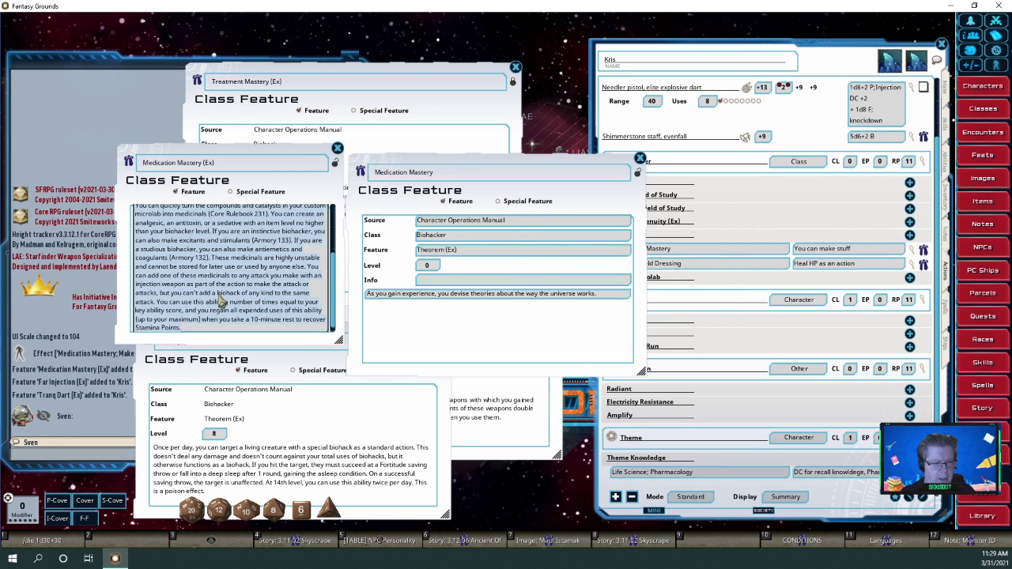
left_click(462, 298)
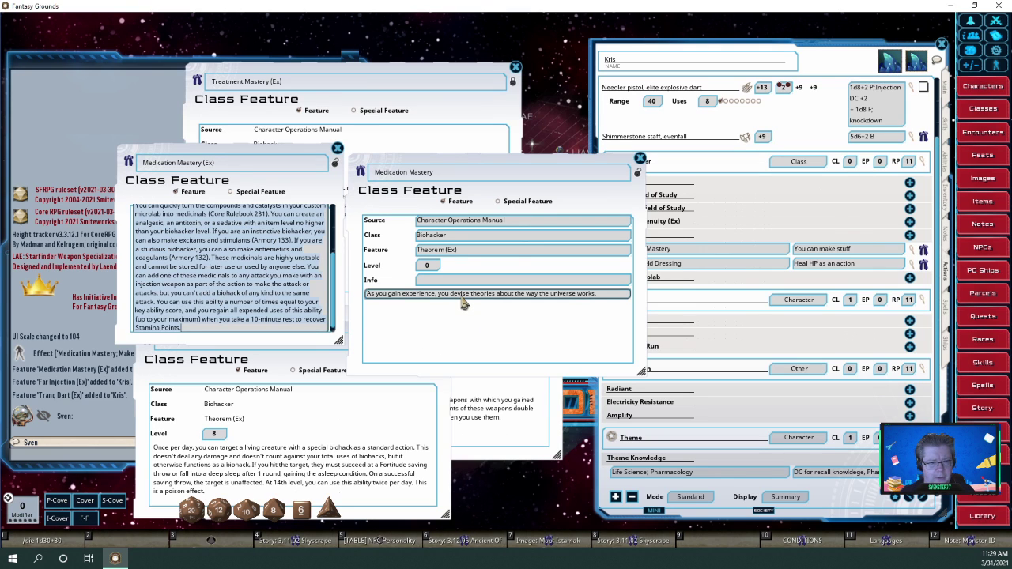
left_click(461, 297)
left_click(611, 297)
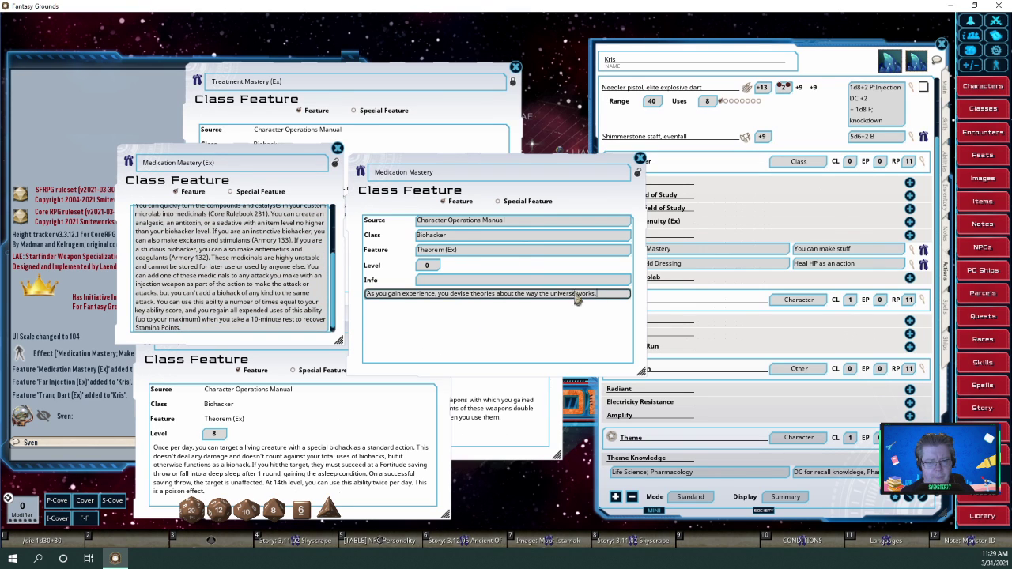
left_click_drag(577, 299, 365, 294)
key("ctrl+c")
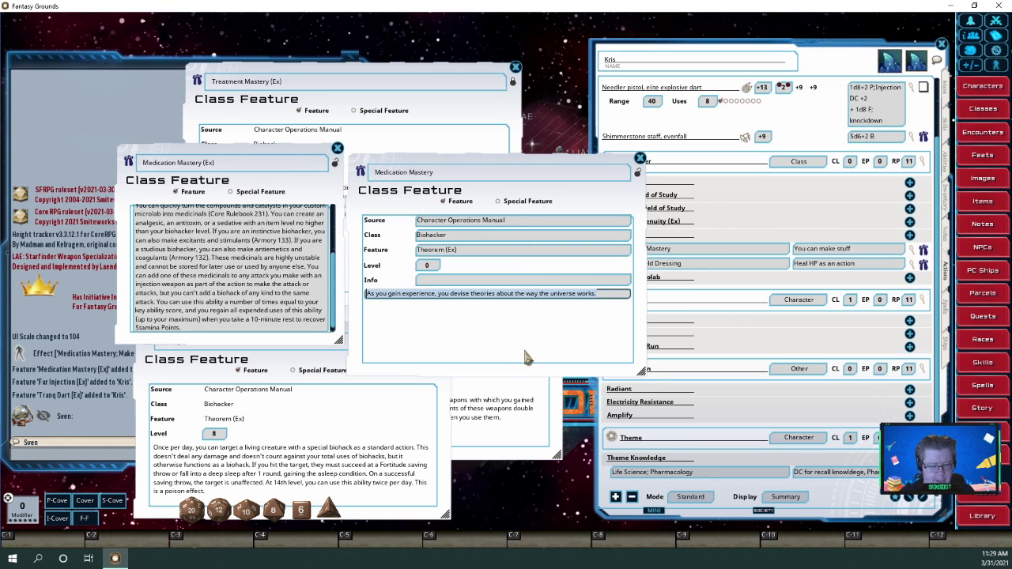
key("ctrl+v")
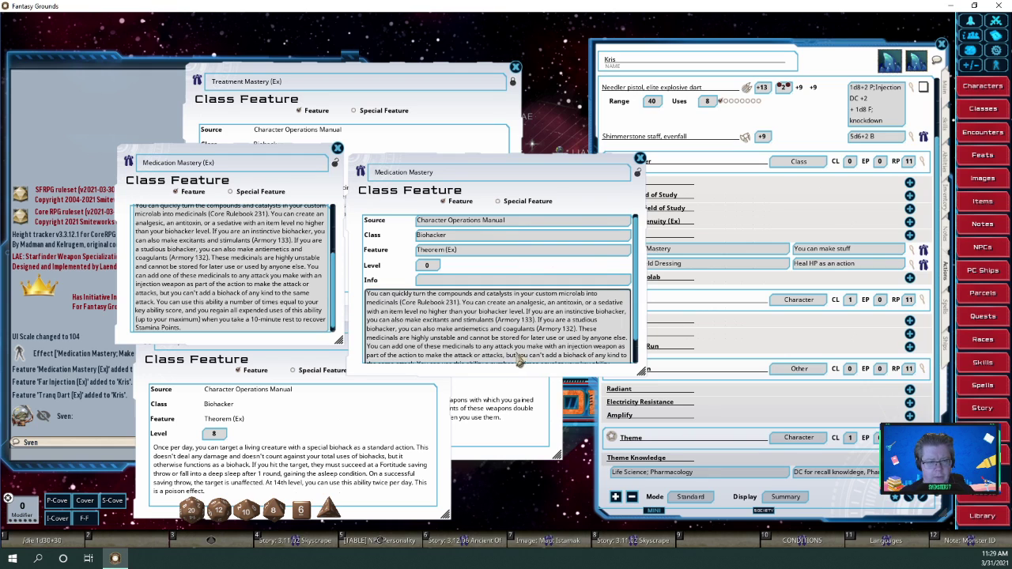
left_click(337, 149)
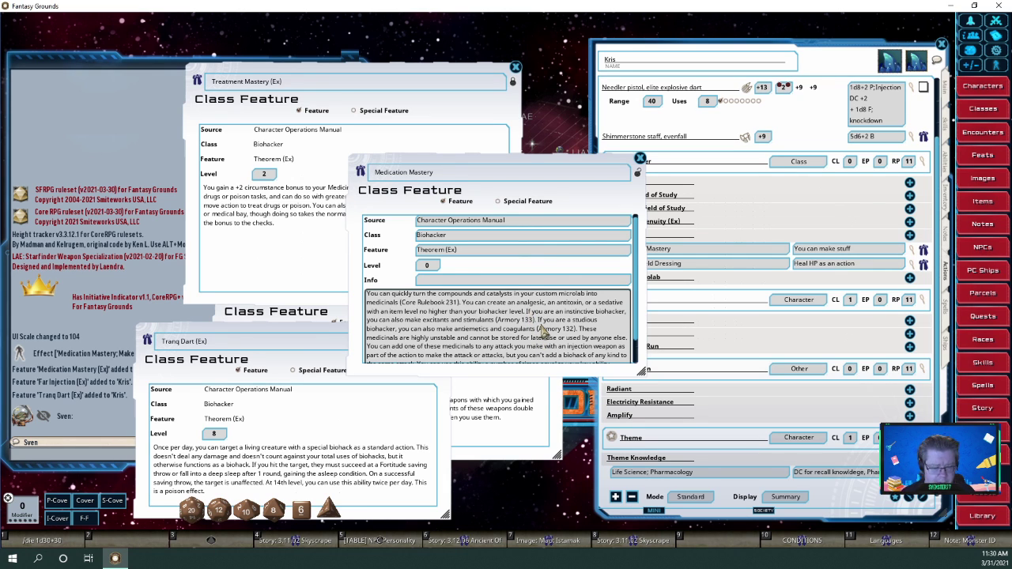
Delete the instinctive biohacker sentence from the Medication Mastery description and start the studious biohacker sentence on a new line
key("shift+Down")
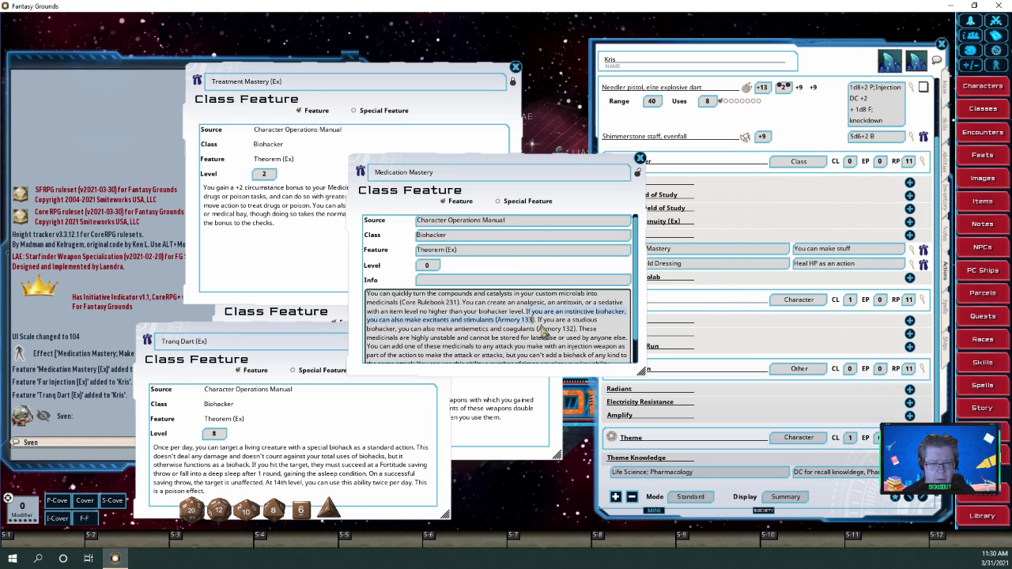
key("Delete")
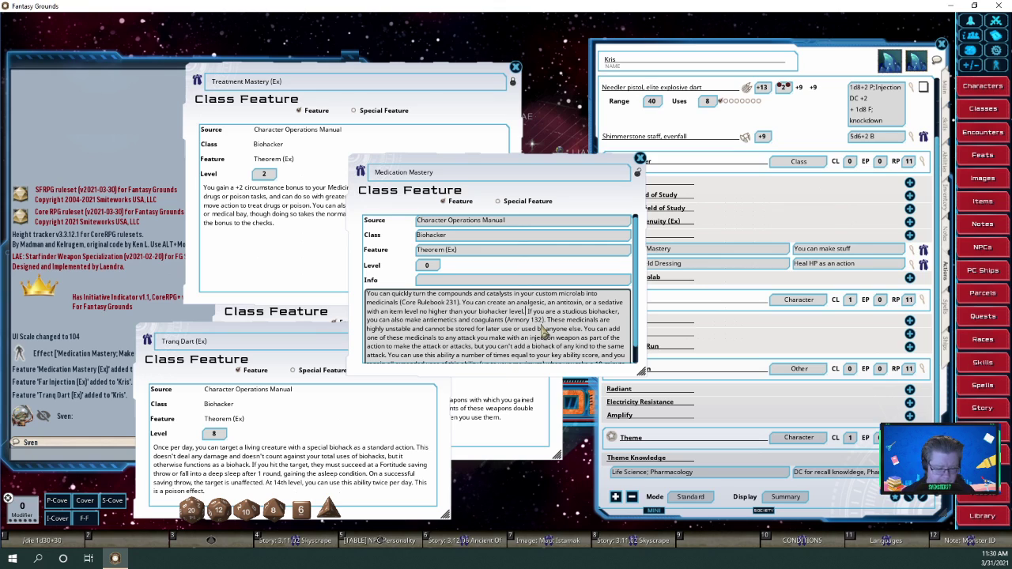
key("shift+Return")
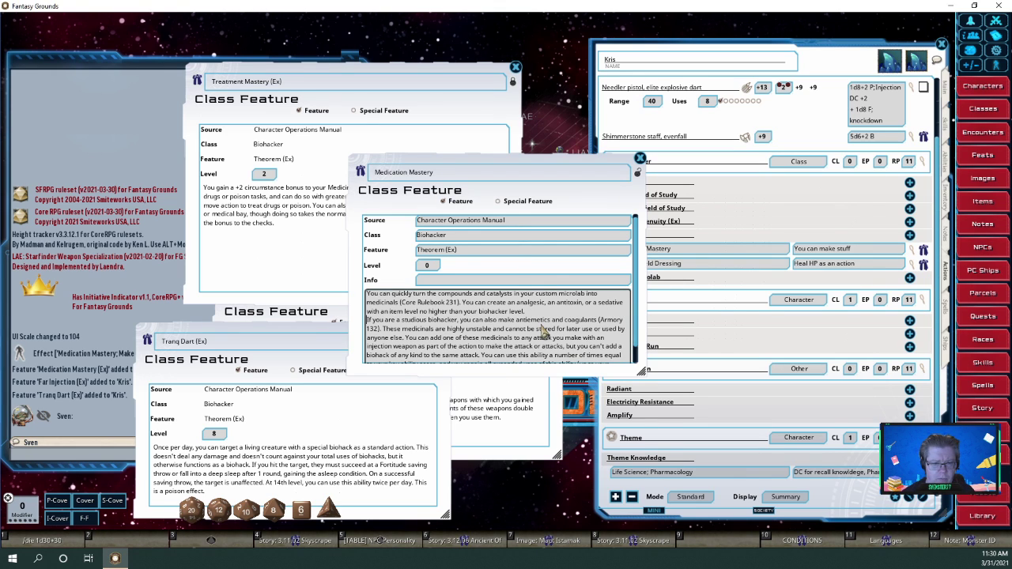
Set the Medication Mastery theorem's level to 2, then lock and close its record
scroll(544, 334, "down", 1)
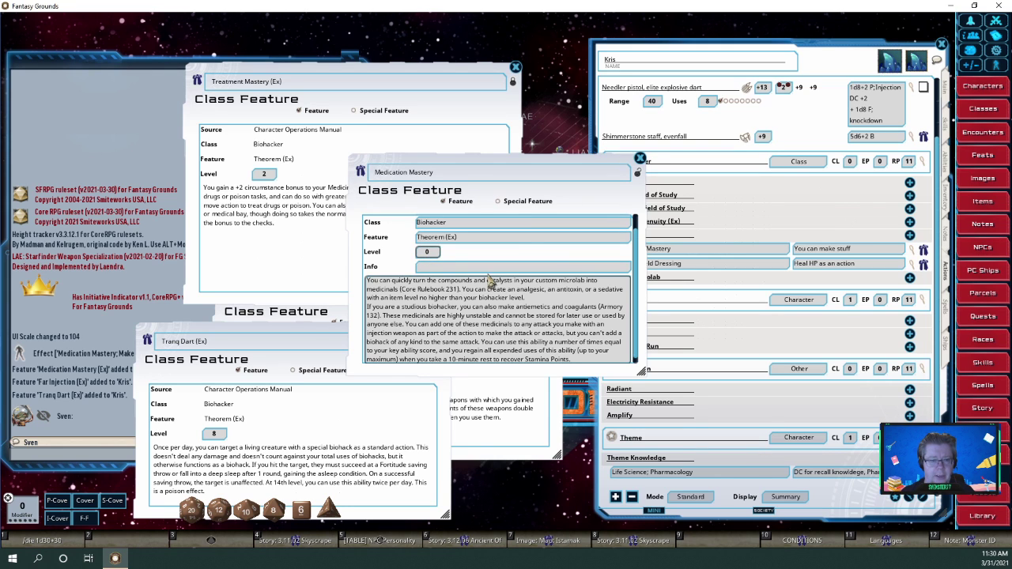
type("2")
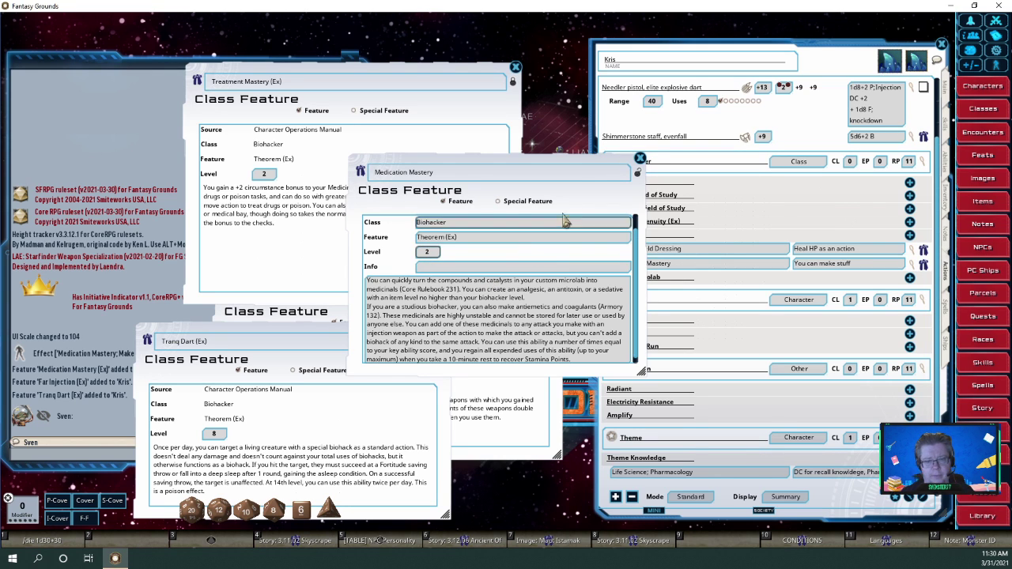
left_click(637, 174)
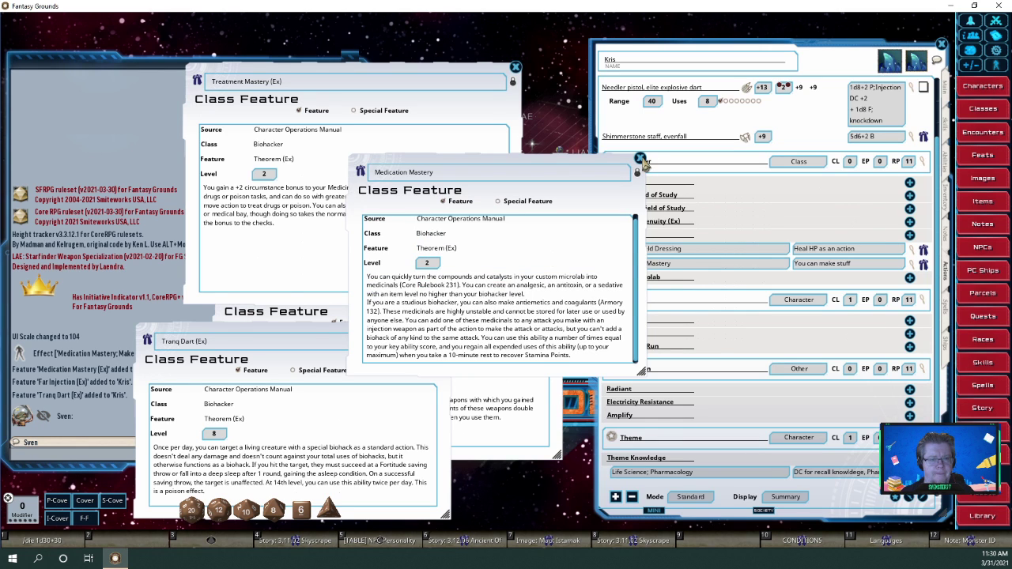
left_click(640, 159)
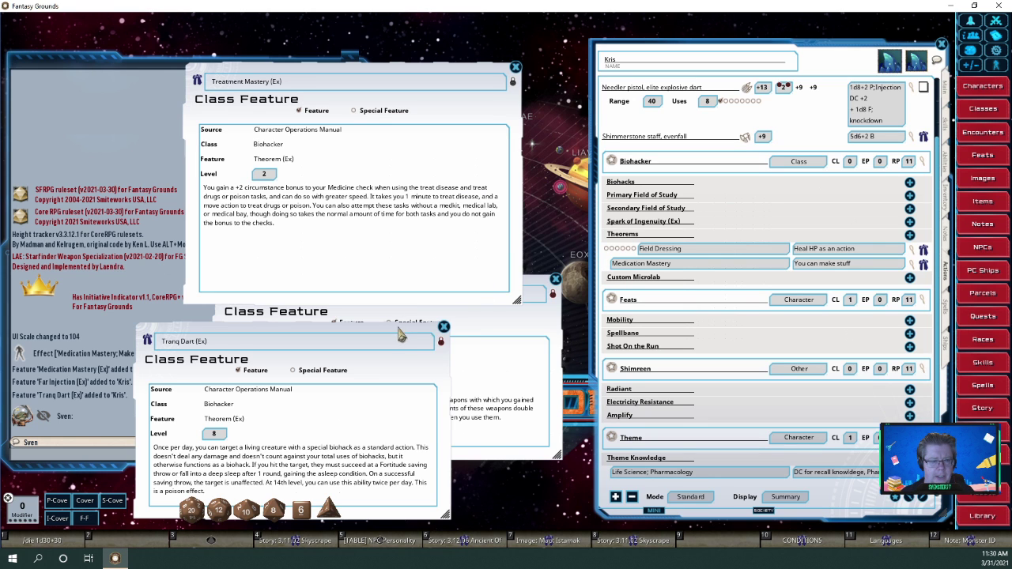
Add a new action named "Tranq Dart (Ex)" under Theorems in the Biohacker group
left_click_drag(401, 336, 457, 297)
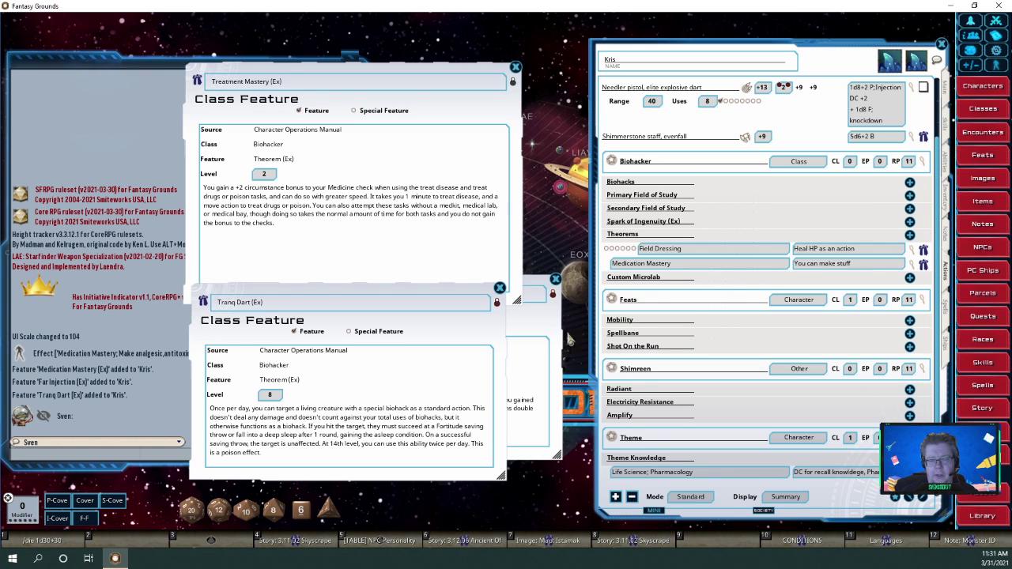
right_click(726, 243)
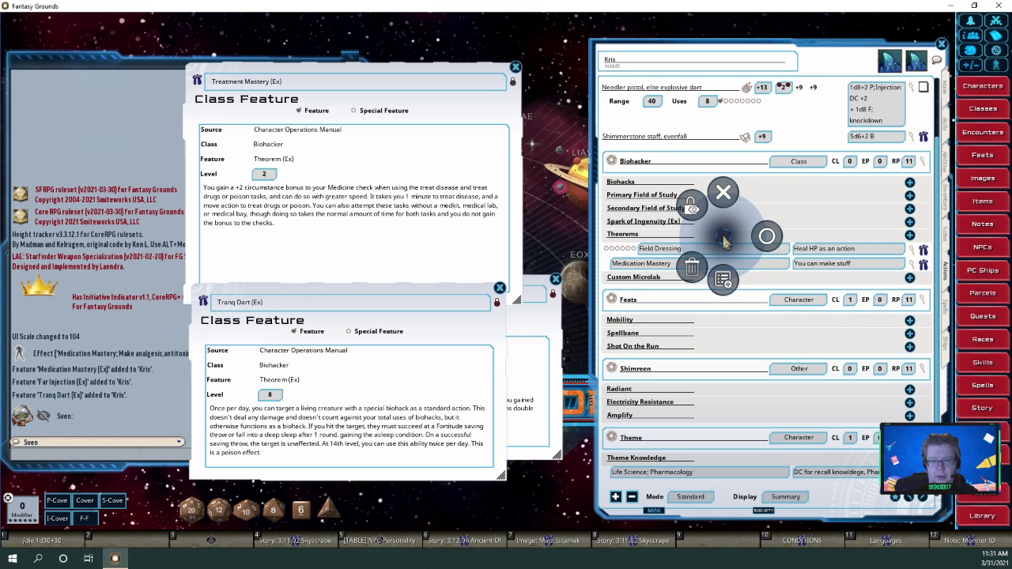
left_click(725, 289)
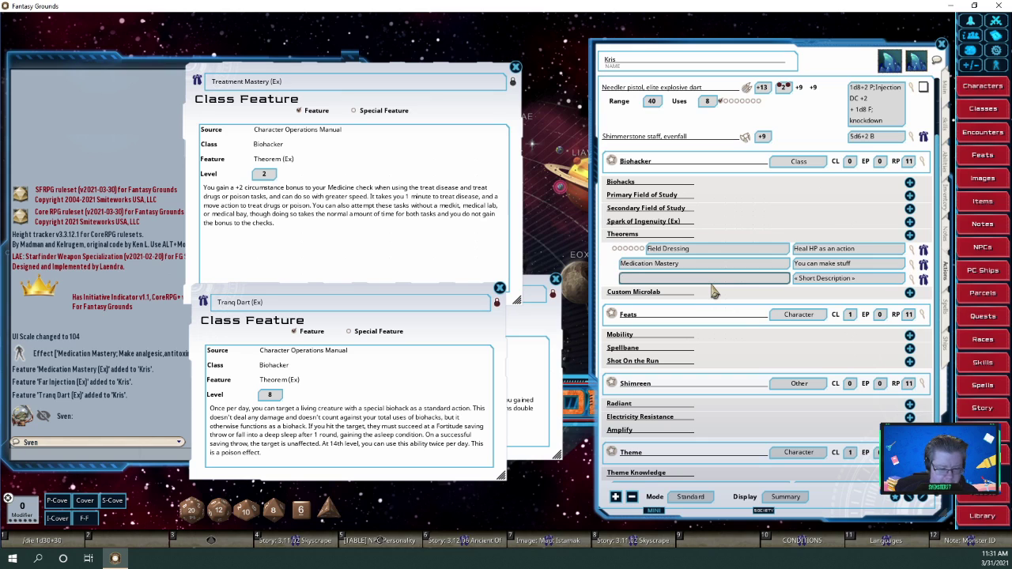
type("Tran")
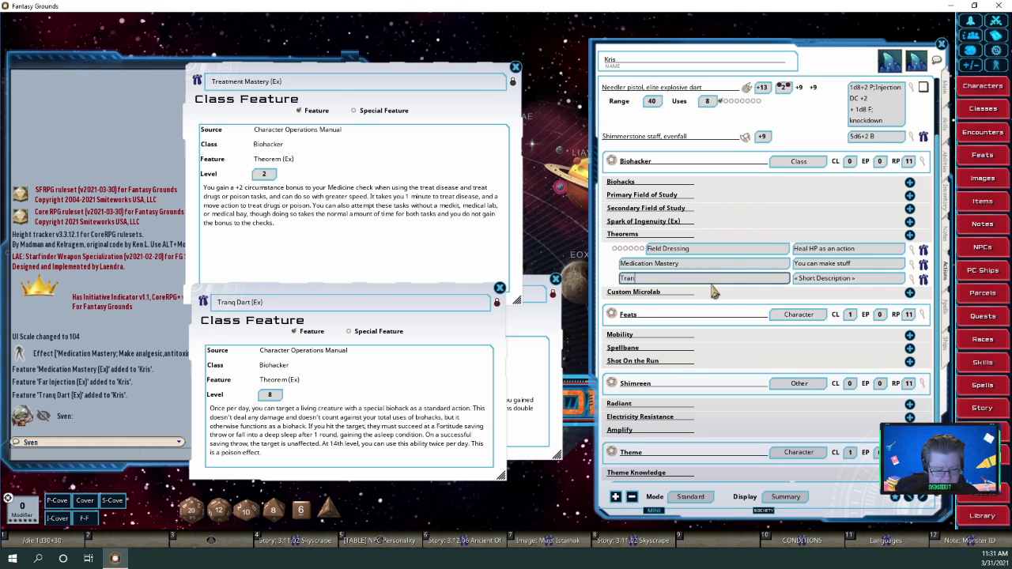
type("q Dart ")
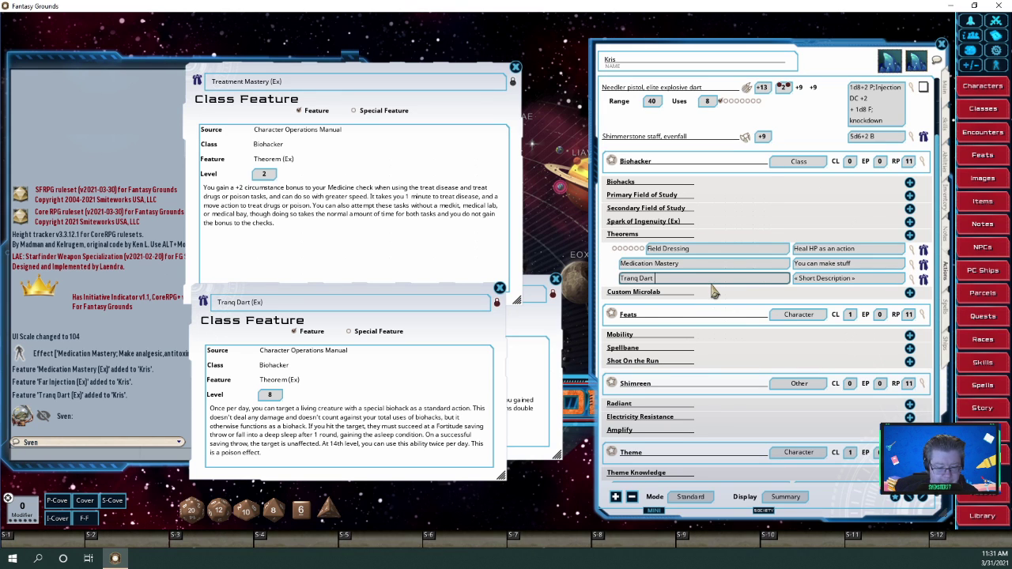
type("(Ex0")
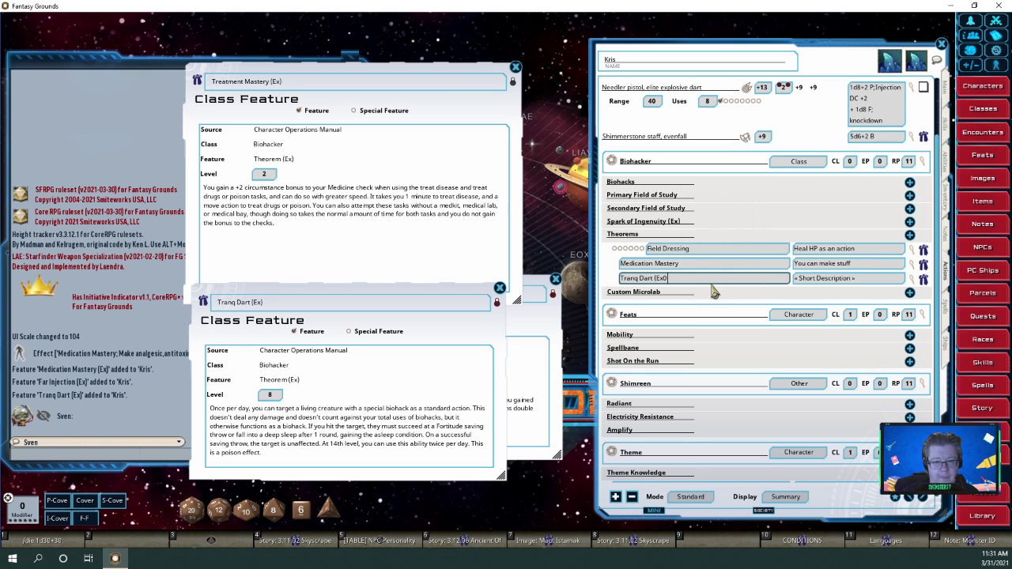
key("BackSpace")
type(")")
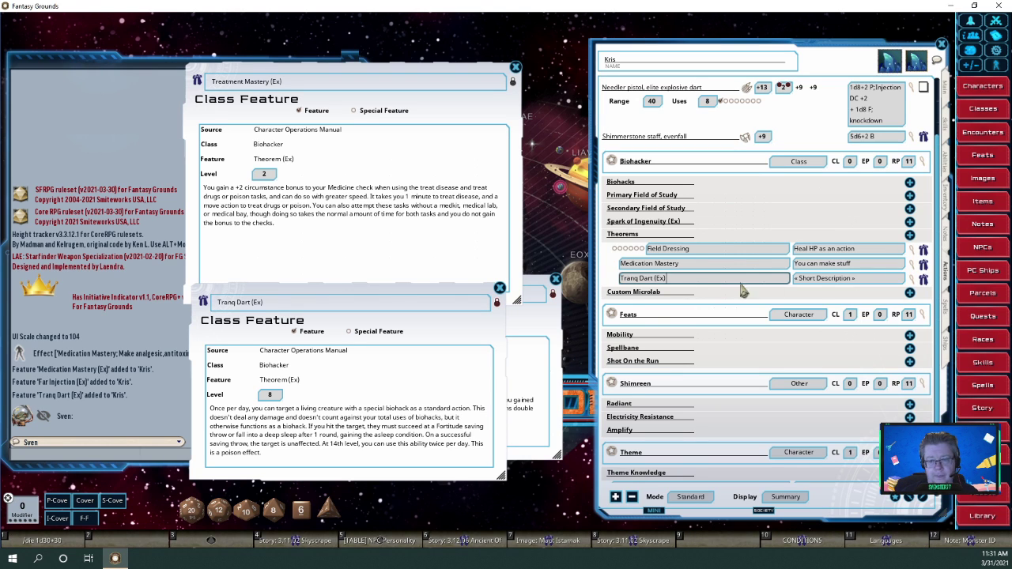
Set the short description of the Tranq Dart (Ex) theorem to "Put enemy to sleep"
left_click(826, 283)
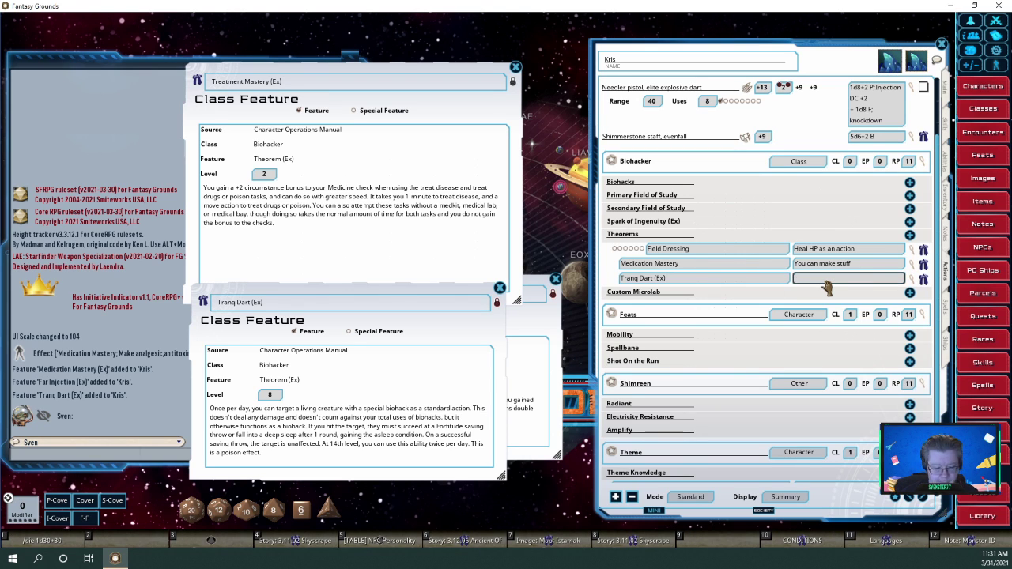
key("shift")
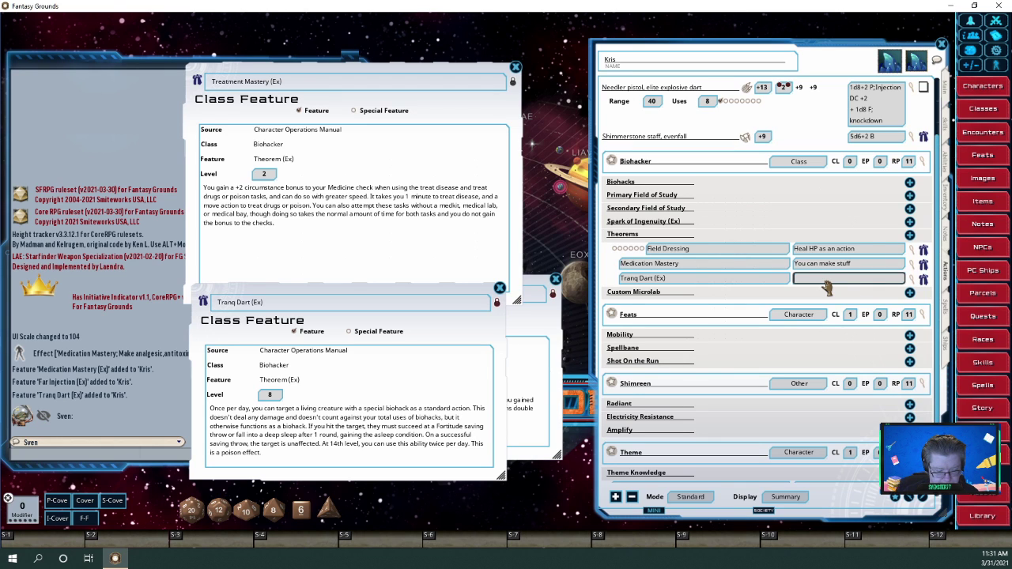
type("Put")
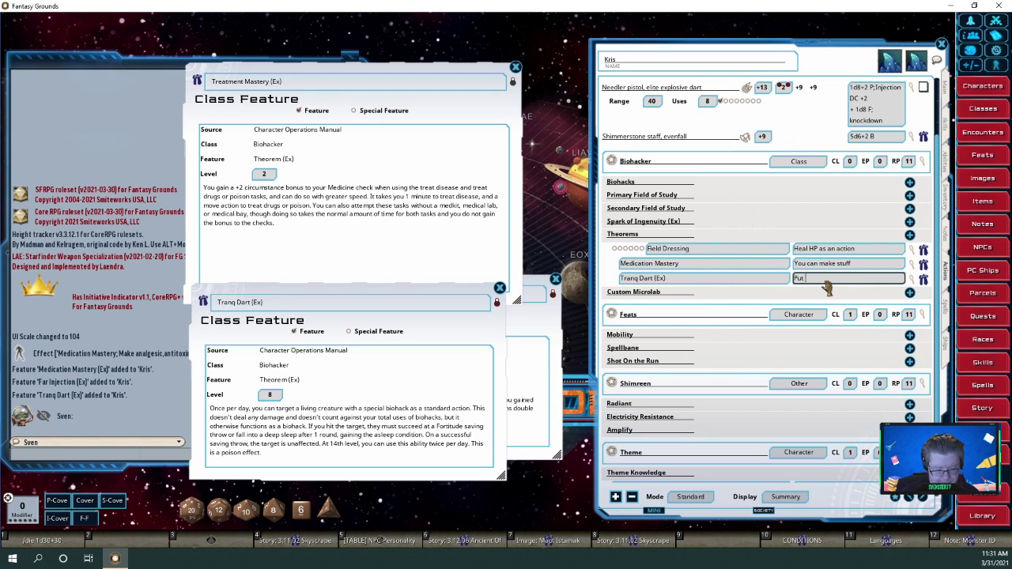
type(" enem")
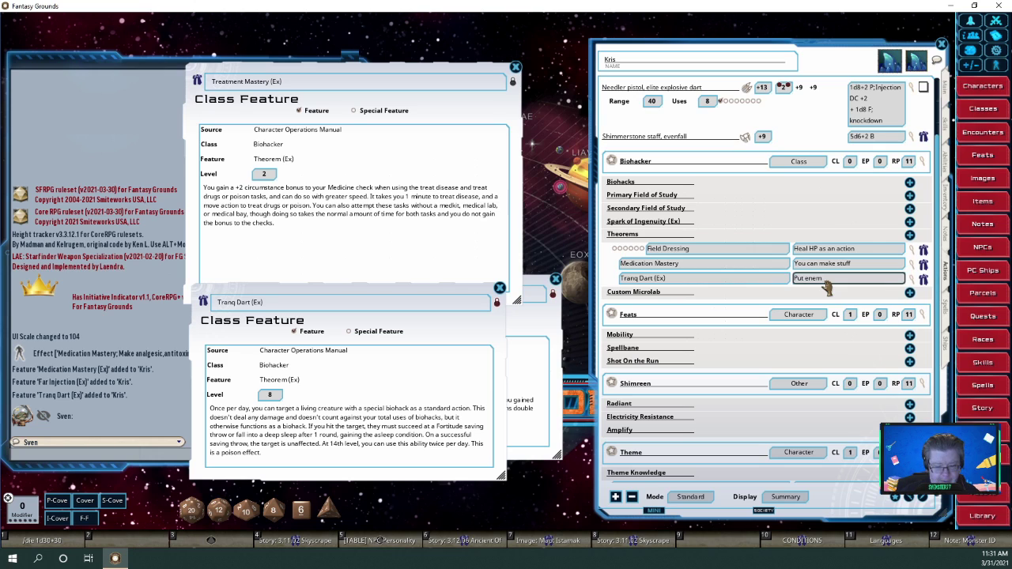
type("y to sleep")
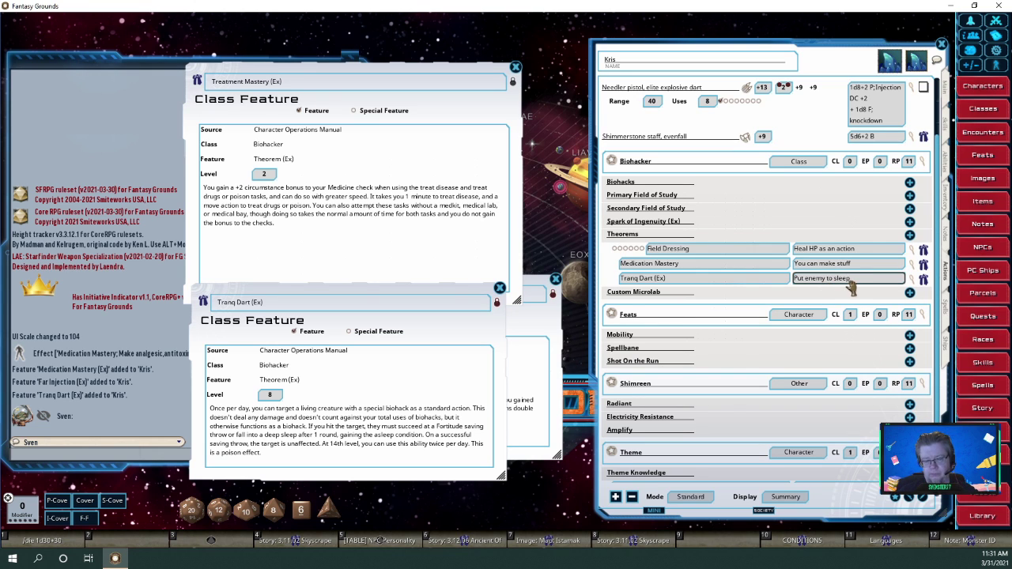
Open the new Tranq Dart (Ex) theorem's record, widen it, and arrange the original Tranq Dart class feature record beside it
left_click(922, 279)
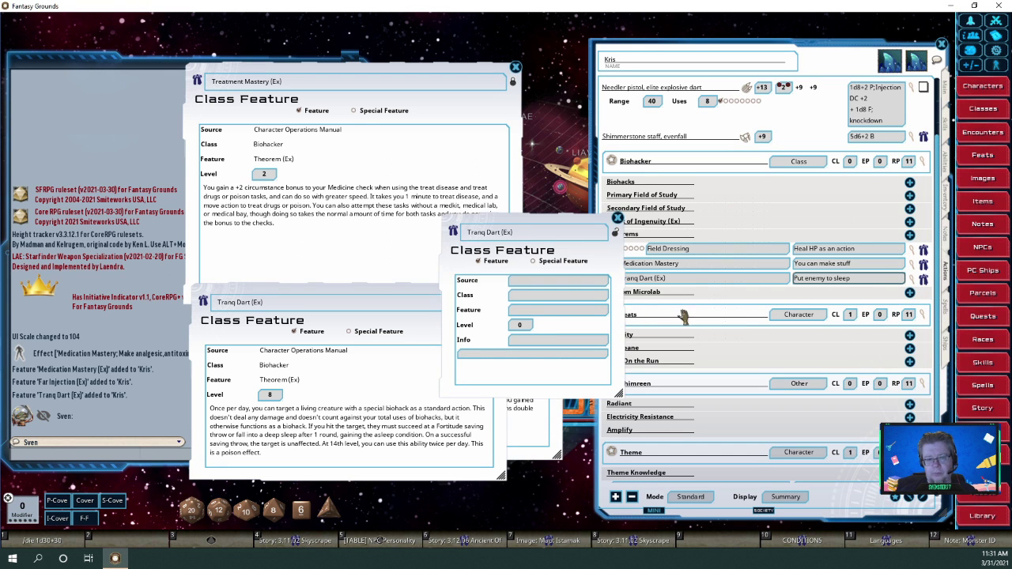
left_click_drag(392, 298, 211, 151)
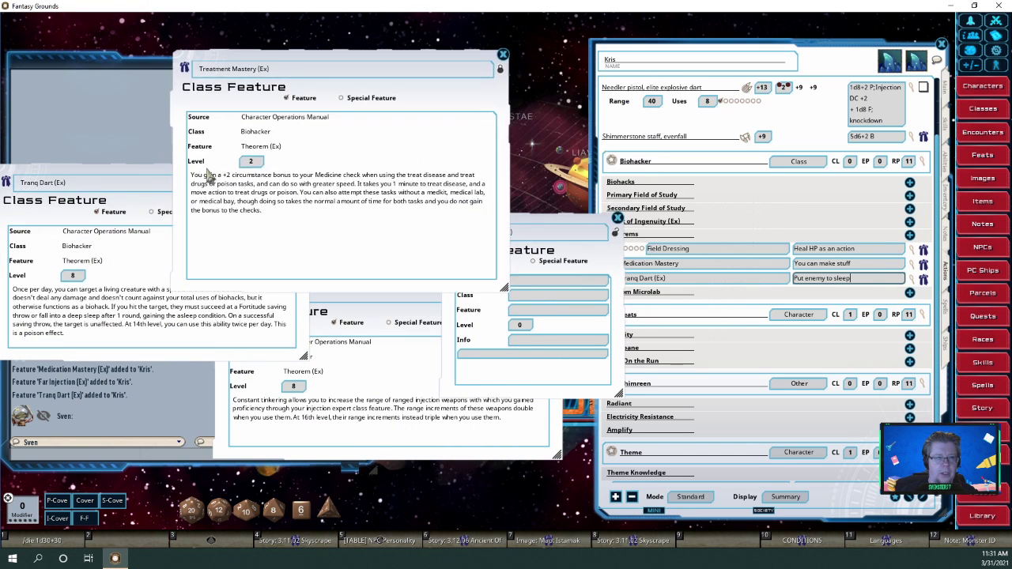
left_click_drag(143, 177, 284, 135)
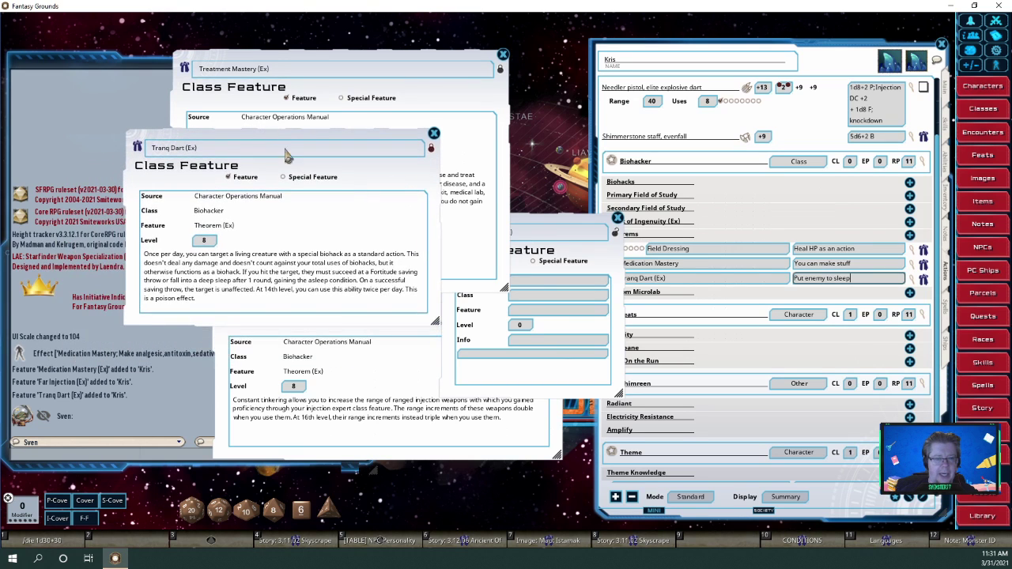
left_click(552, 231)
left_click_drag(621, 394, 722, 410)
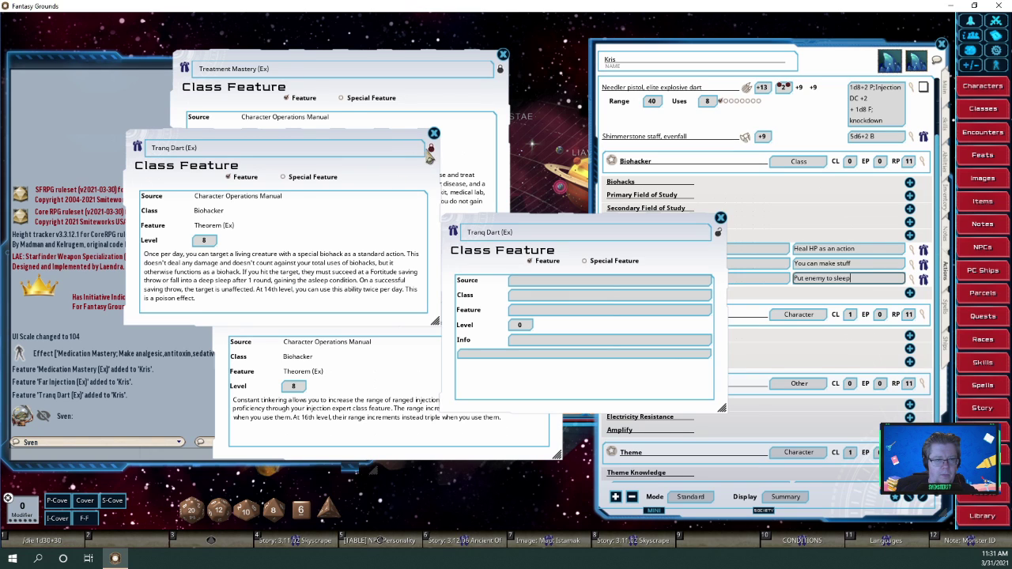
Set the new Tranq Dart record's source to "Character Operations Manual" and its class to "Biohacker"
left_click(532, 283)
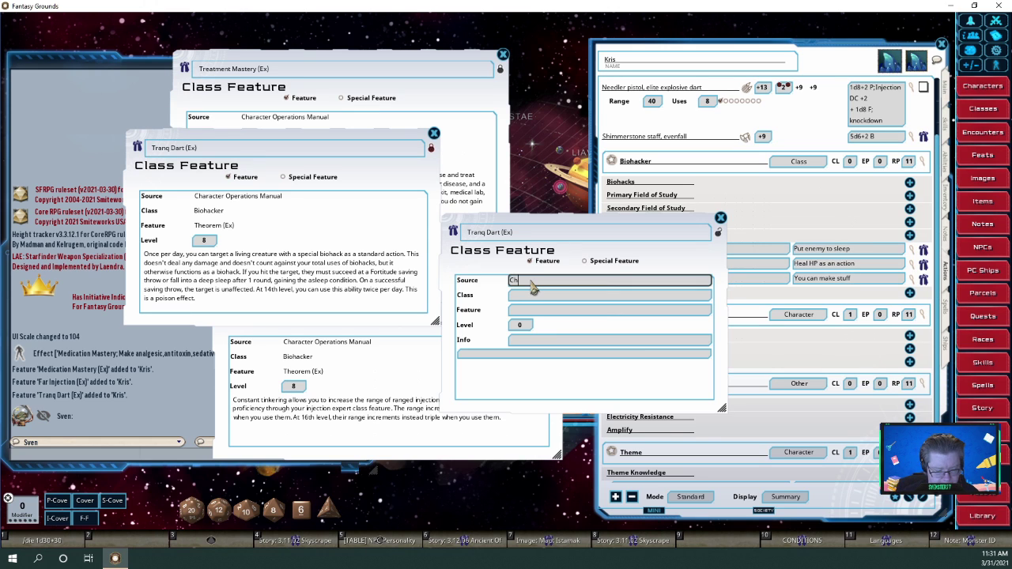
type("Character Op")
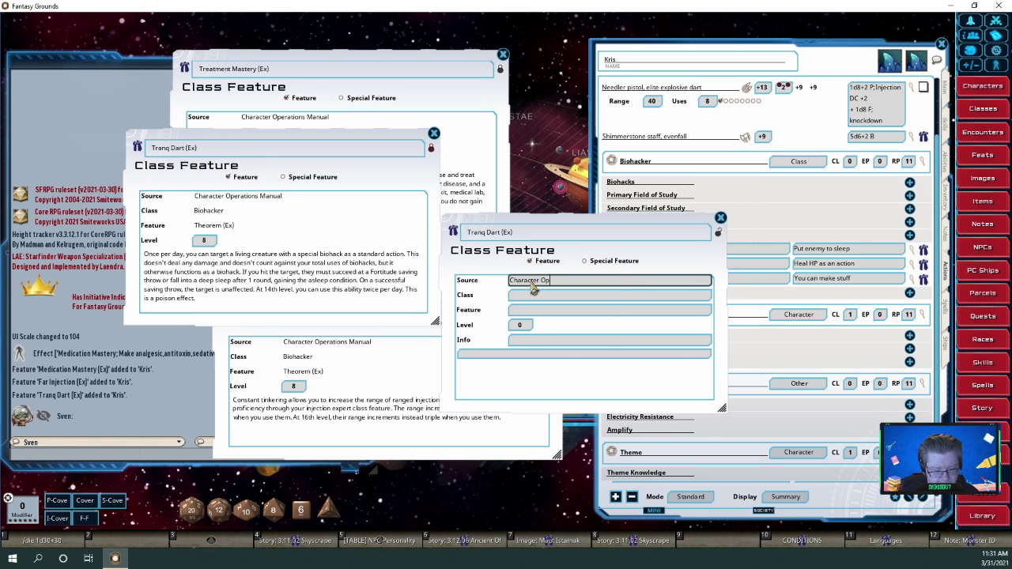
type("erations Manual")
key("Tab")
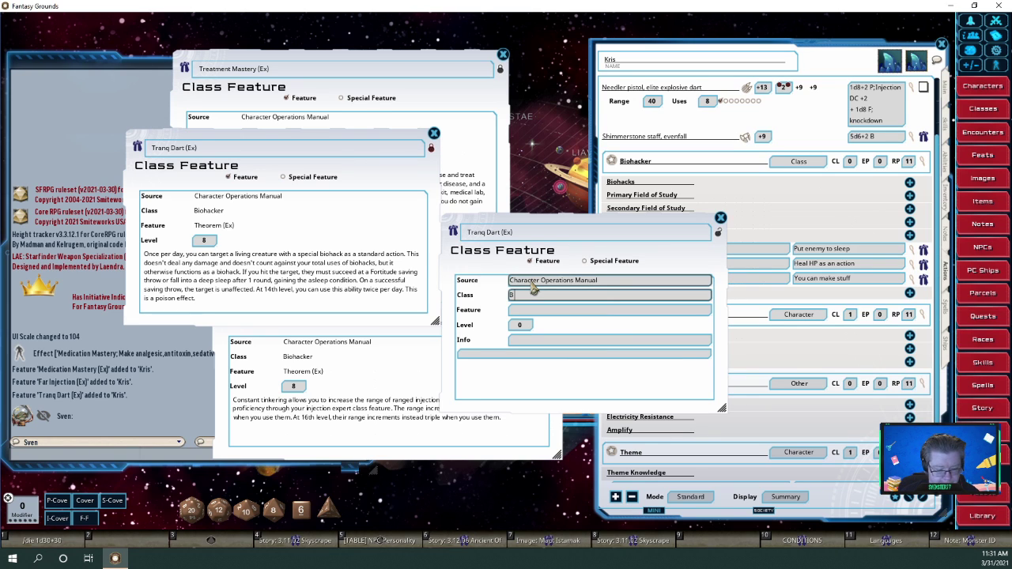
type("Biohacker")
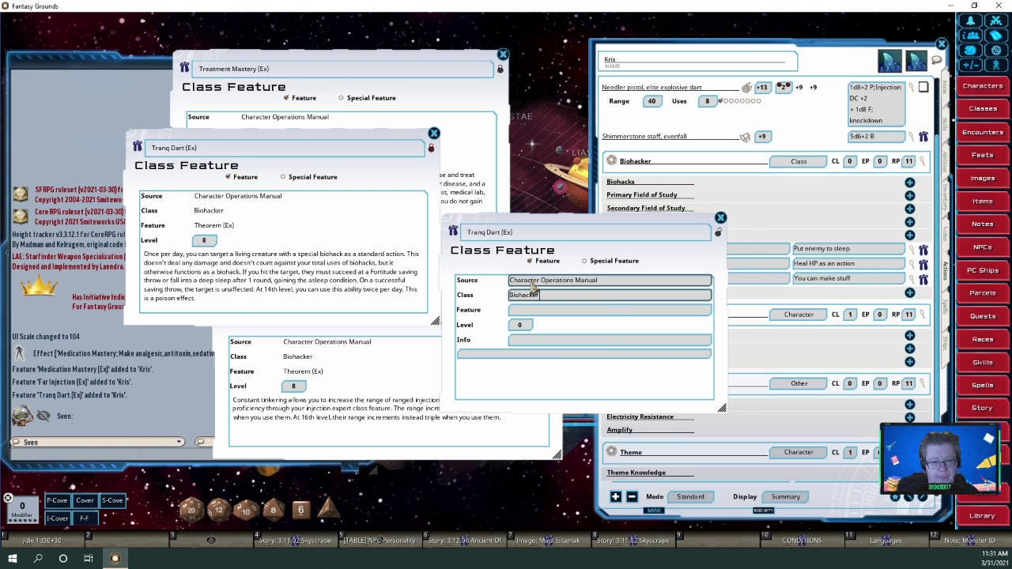
key("Tab")
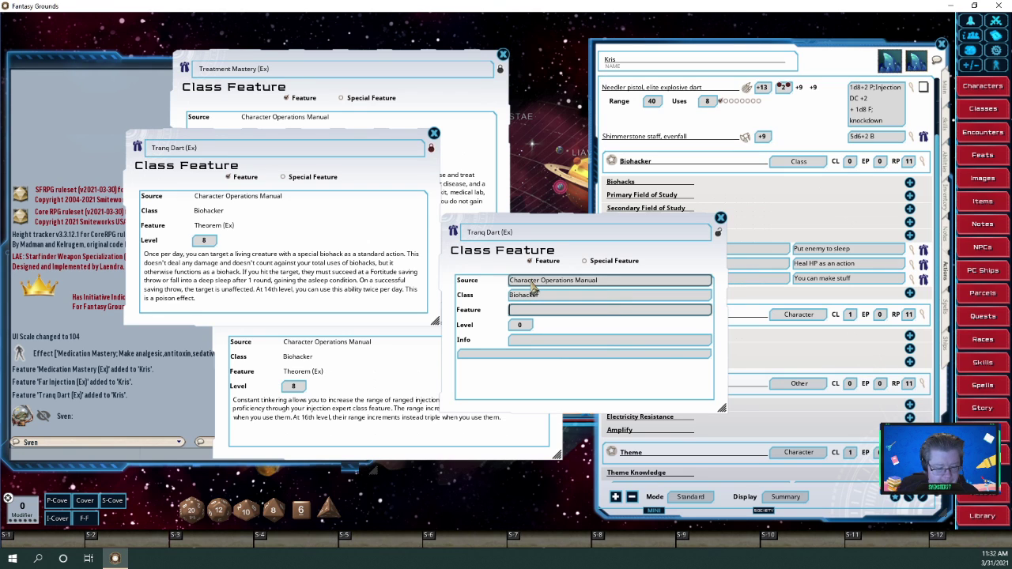
Set the new Tranq Dart record's feature to "Theorems (Ex)" and its level to 8
type("Theor")
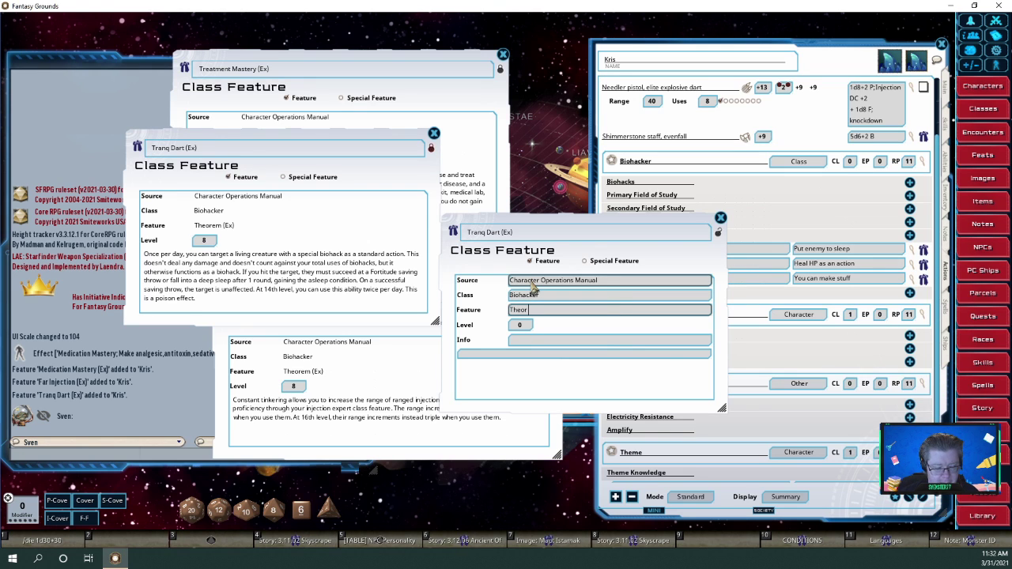
type("ems")
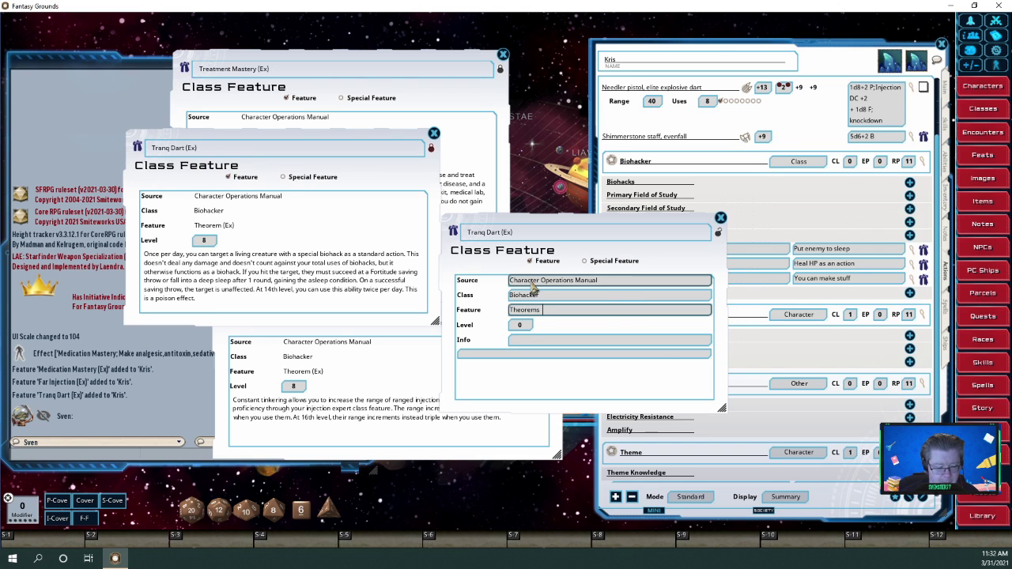
type(" (Ex)")
key("Tab")
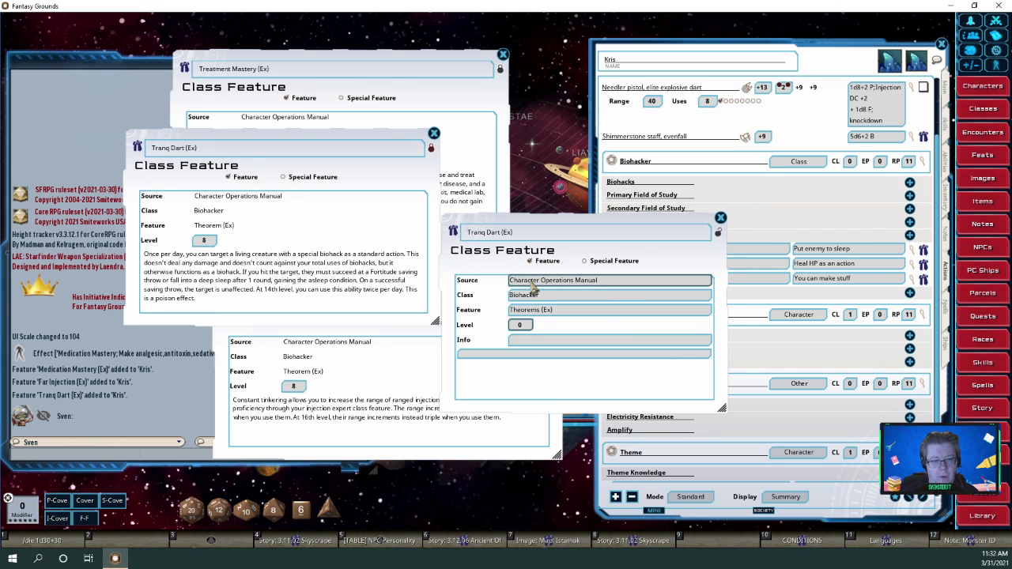
type("8")
key("Tab")
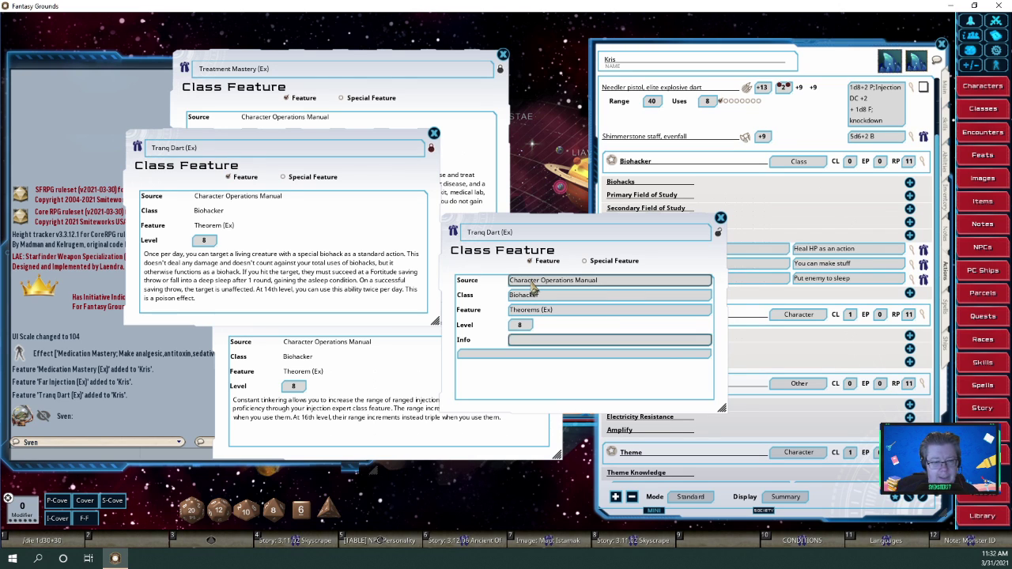
Begin the new Tranq Dart record's description with "Once per day, you can target a living creature with a special biohack as a standrad action."
key("Tab")
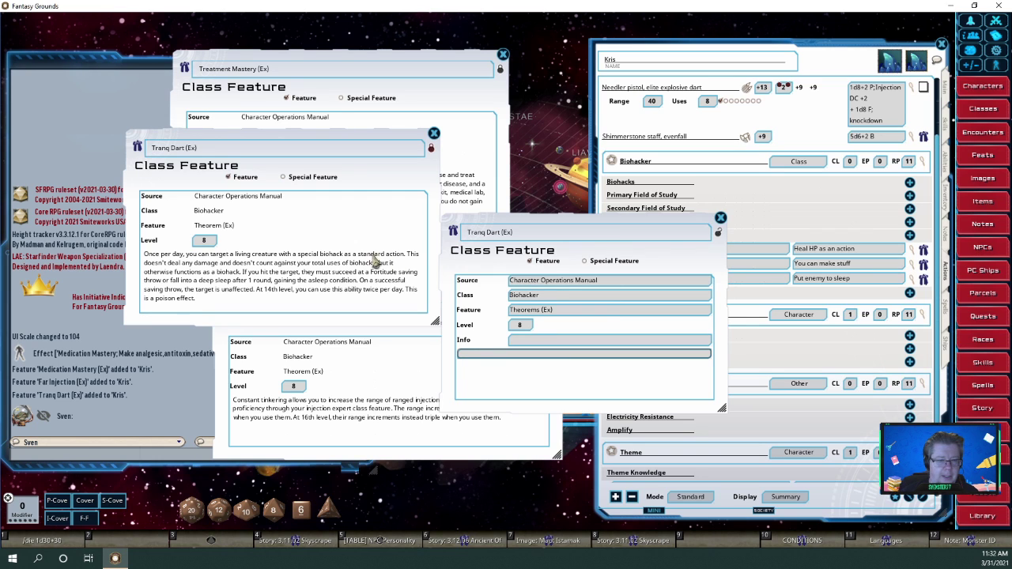
left_click_drag(375, 263, 374, 274)
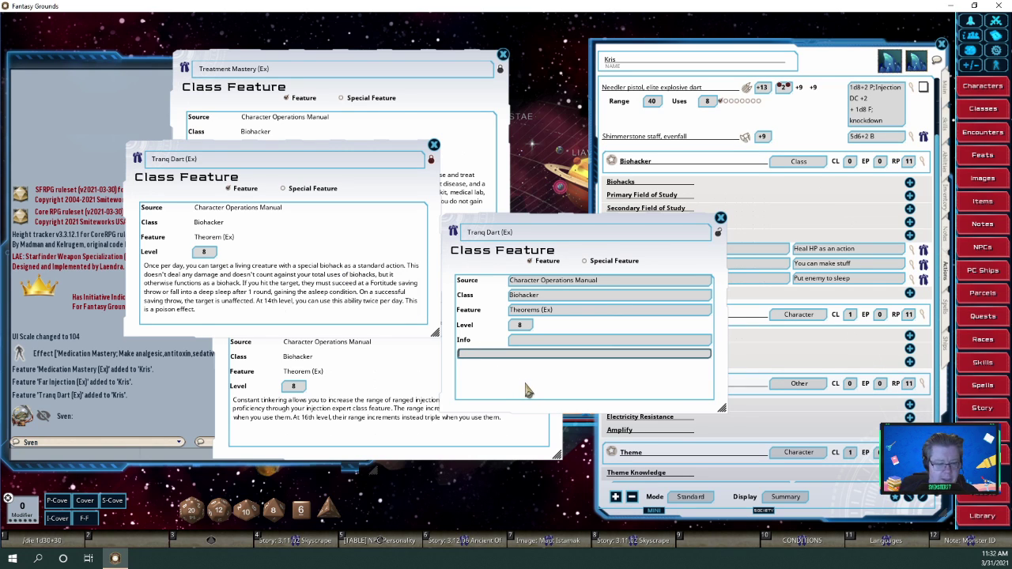
type("Onc")
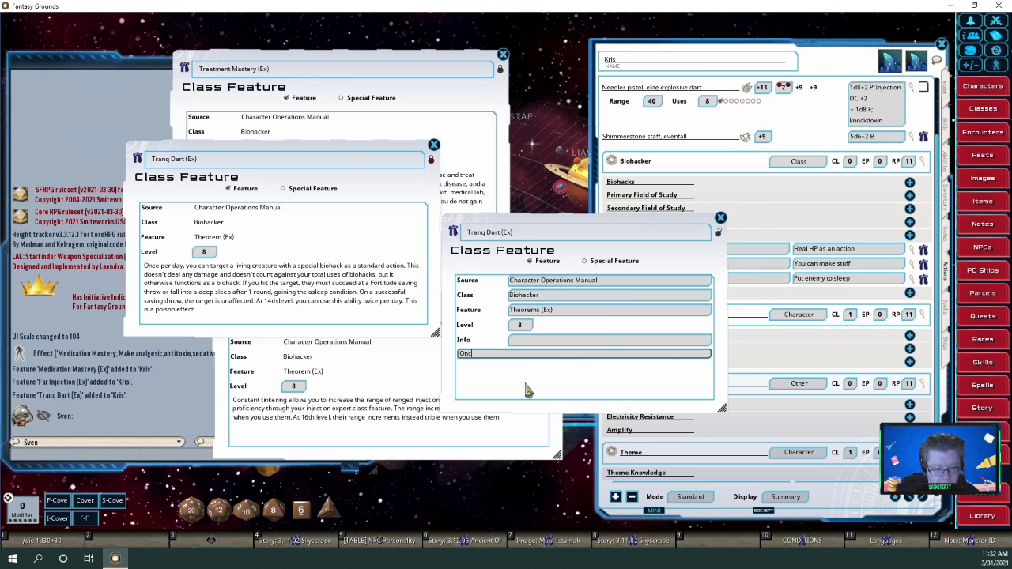
type("e p")
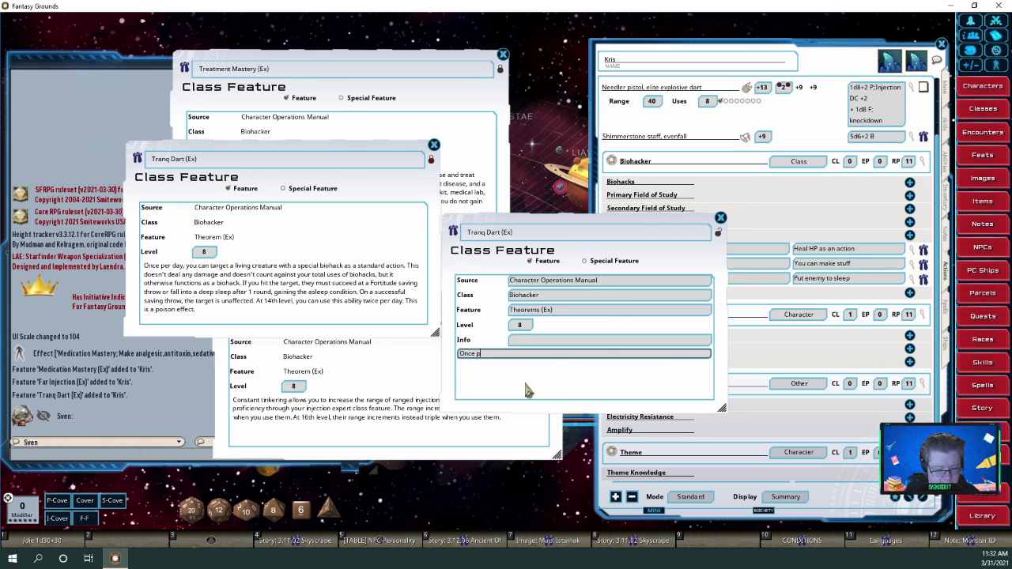
type("er day")
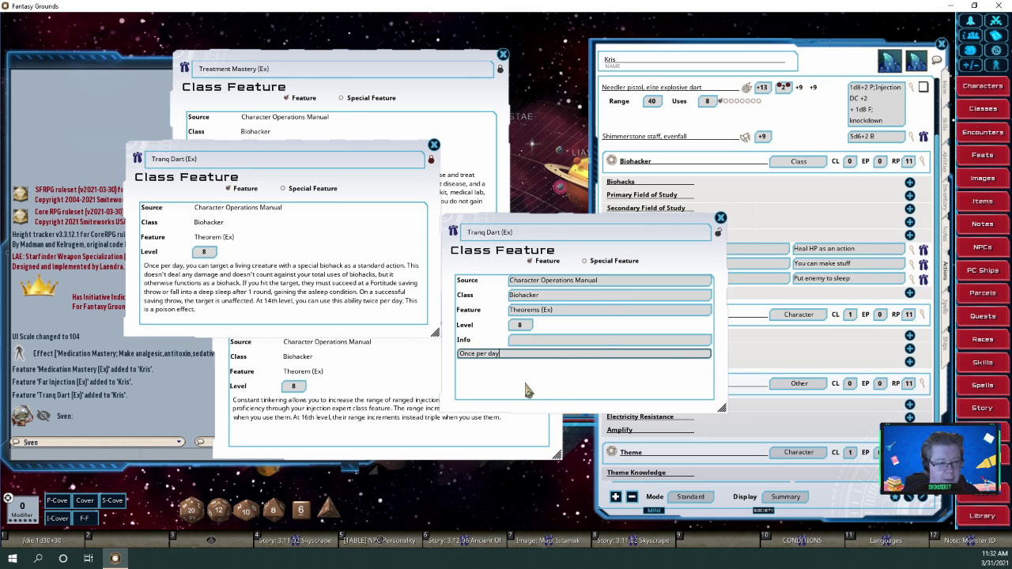
type(", ")
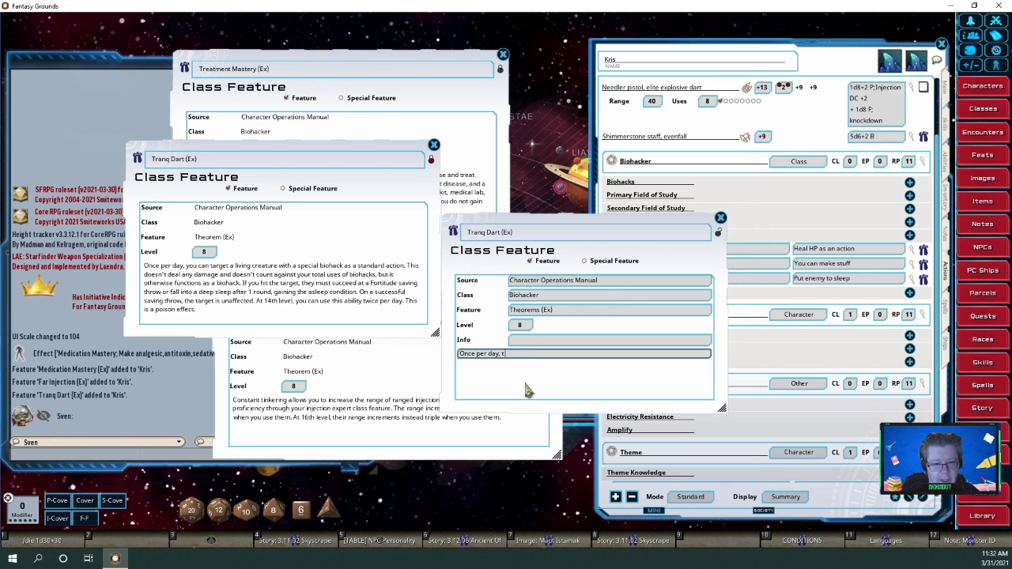
type("you")
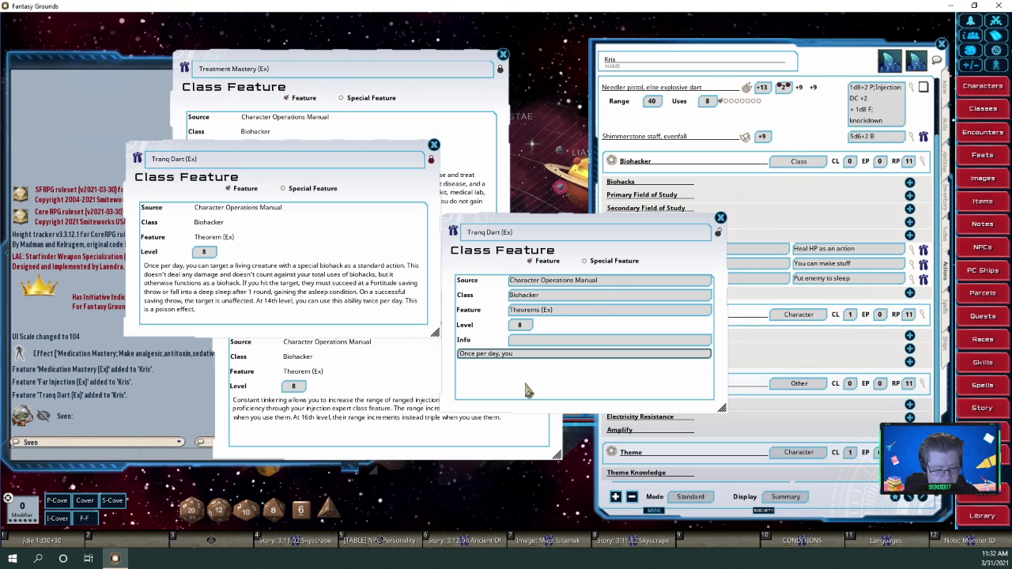
type(" can targe")
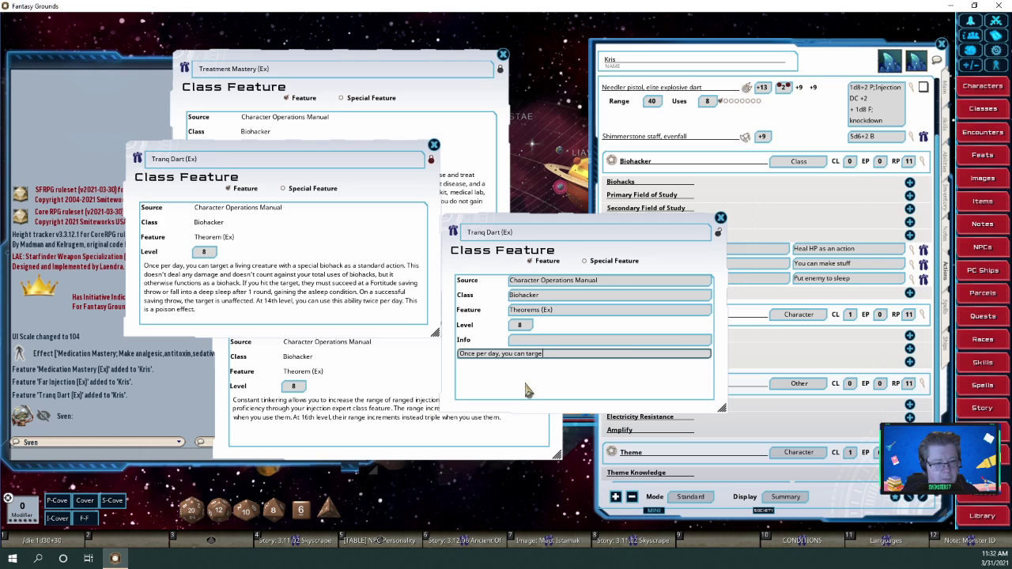
type("t a livin")
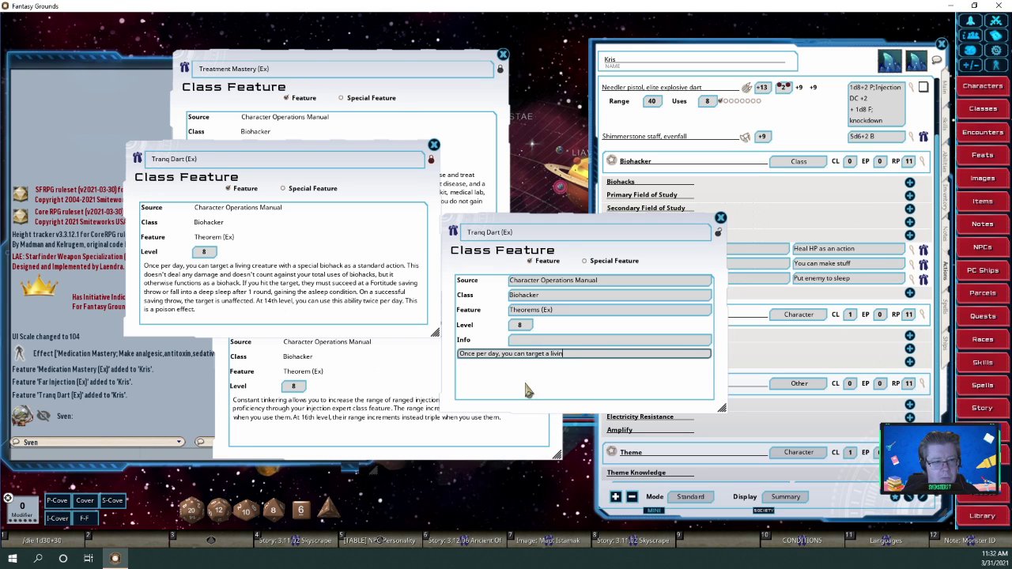
type("g creature")
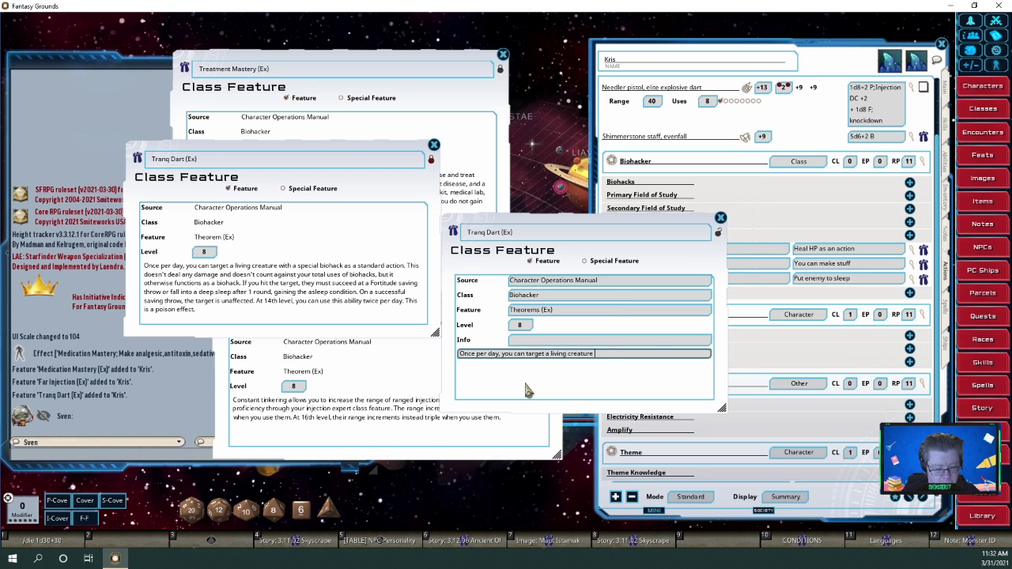
type(" with a speci")
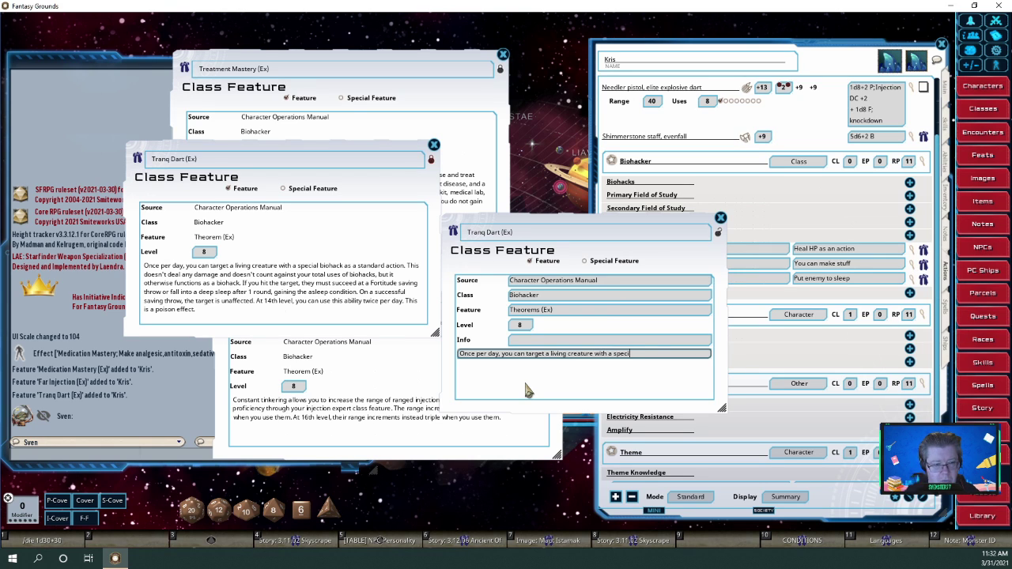
type("al bio")
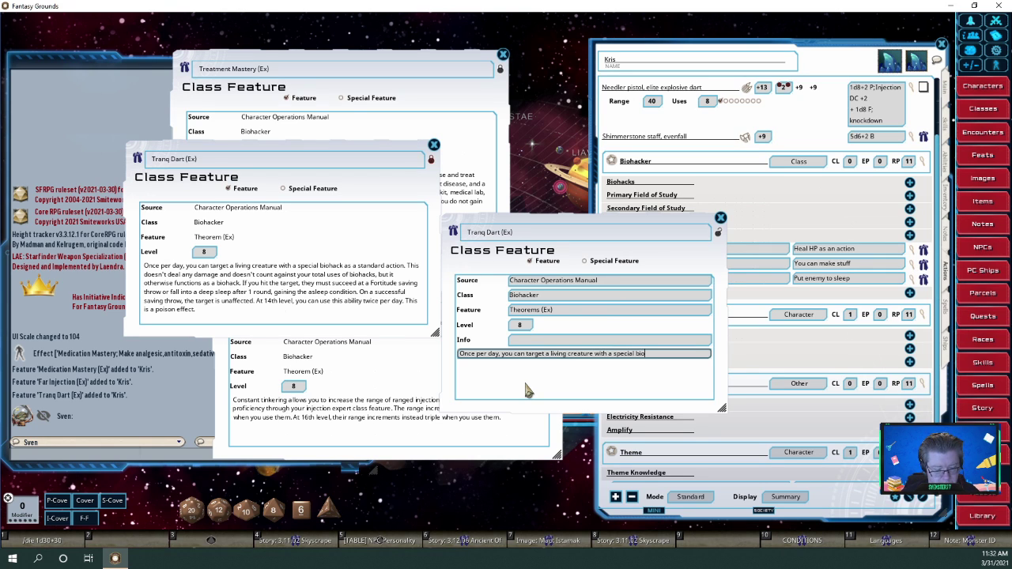
type("hack")
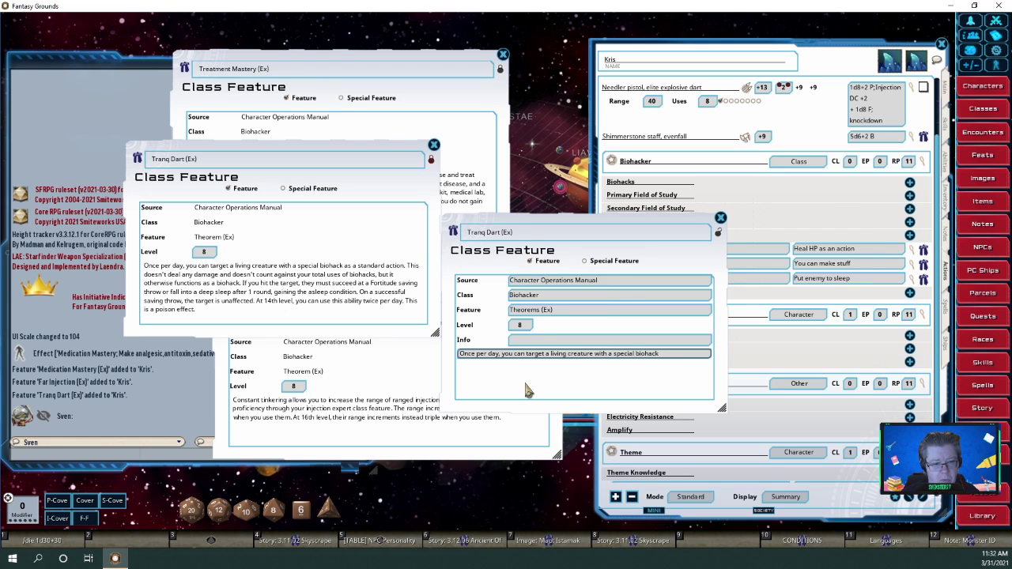
type(" as a sta")
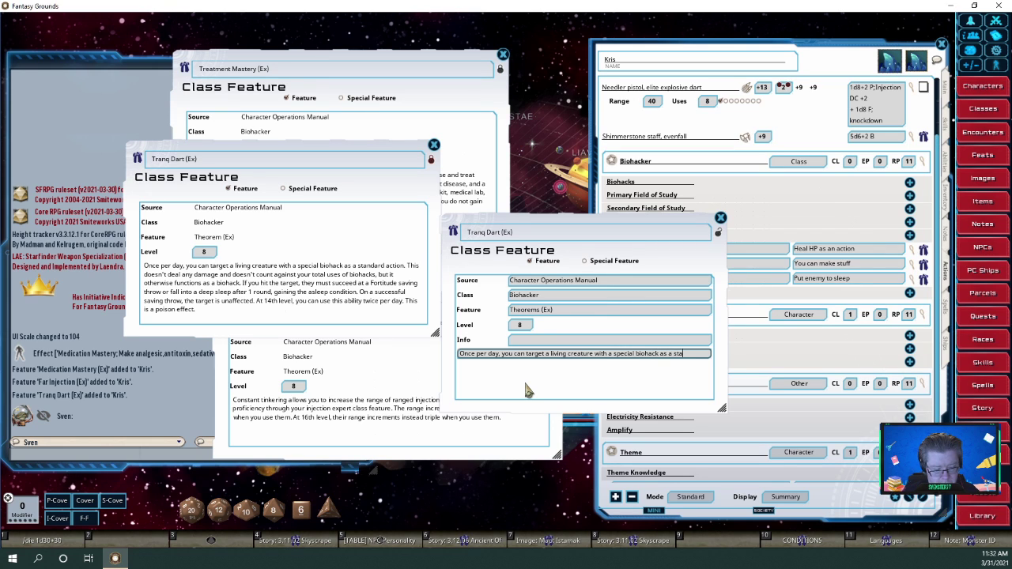
type("ndrad ac")
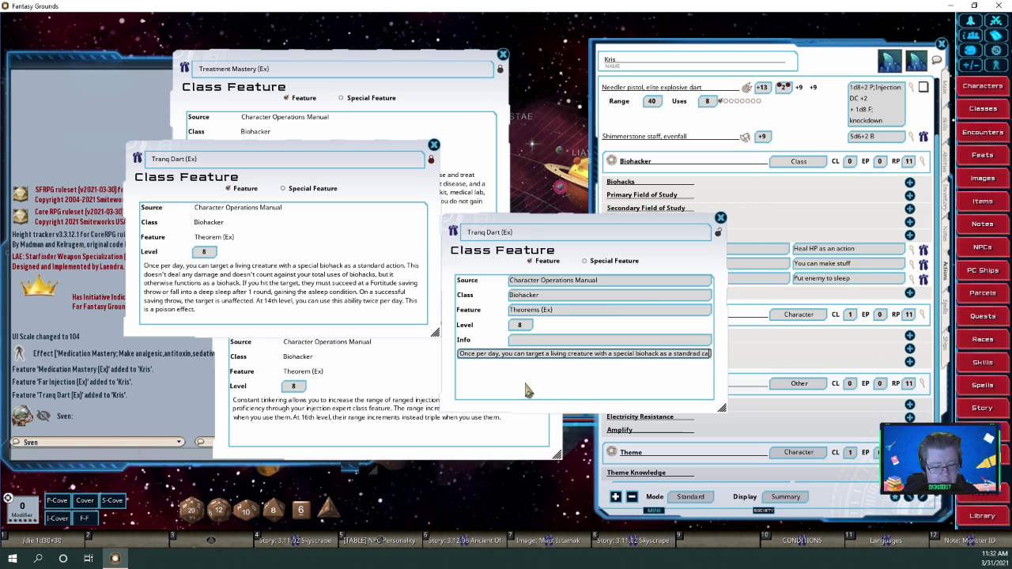
type("tion.")
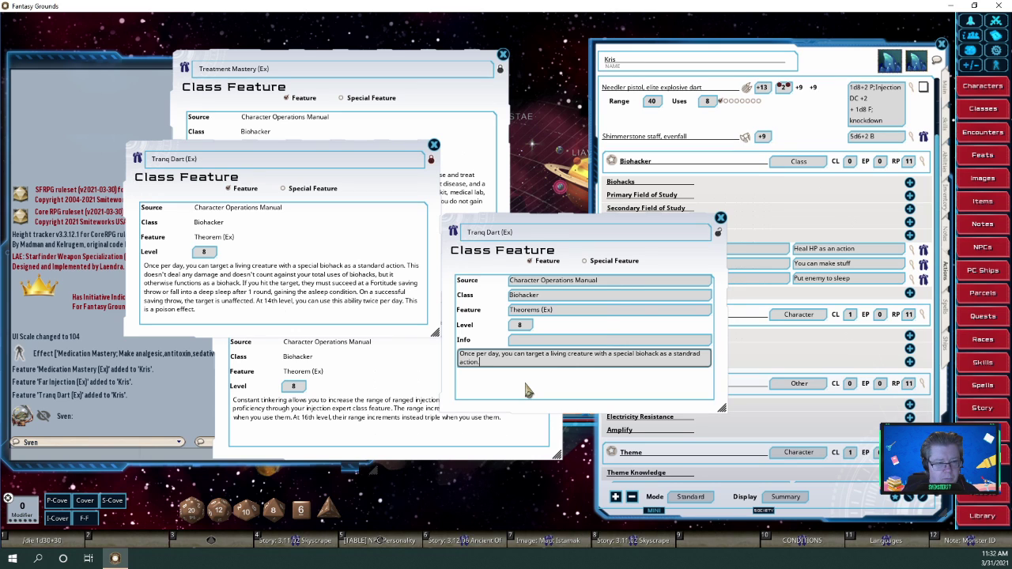
Add to the description "They must succeed at a Fortitude saving throw or fall into a deep sleep after 1 round, gaining the asleep condition"
key("shift")
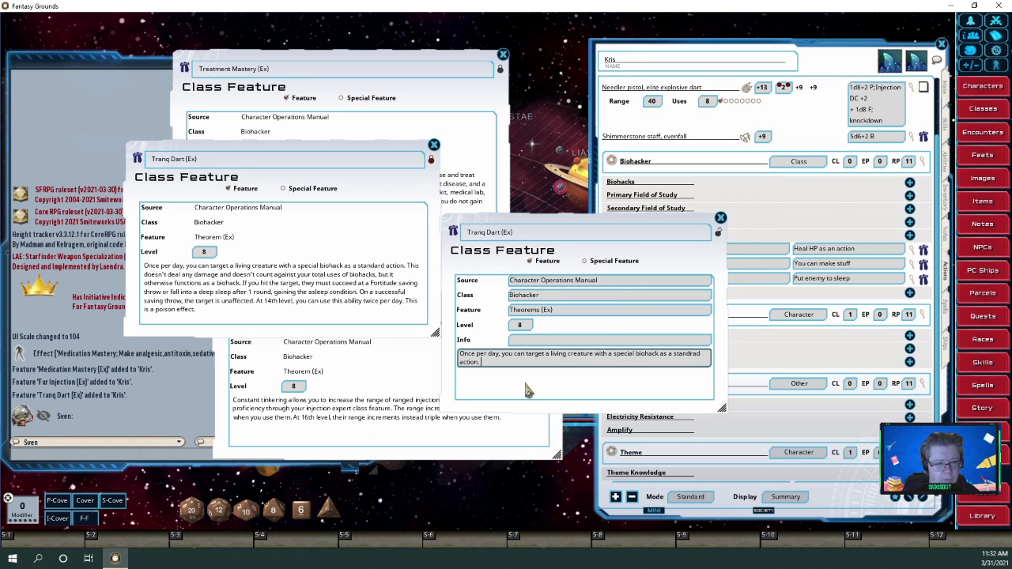
type("T")
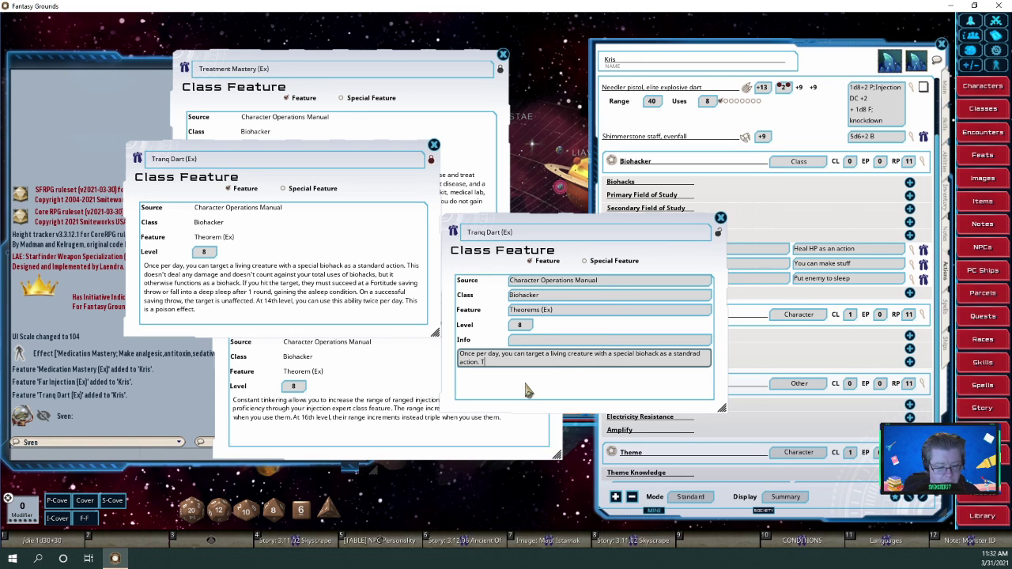
type("hey must make")
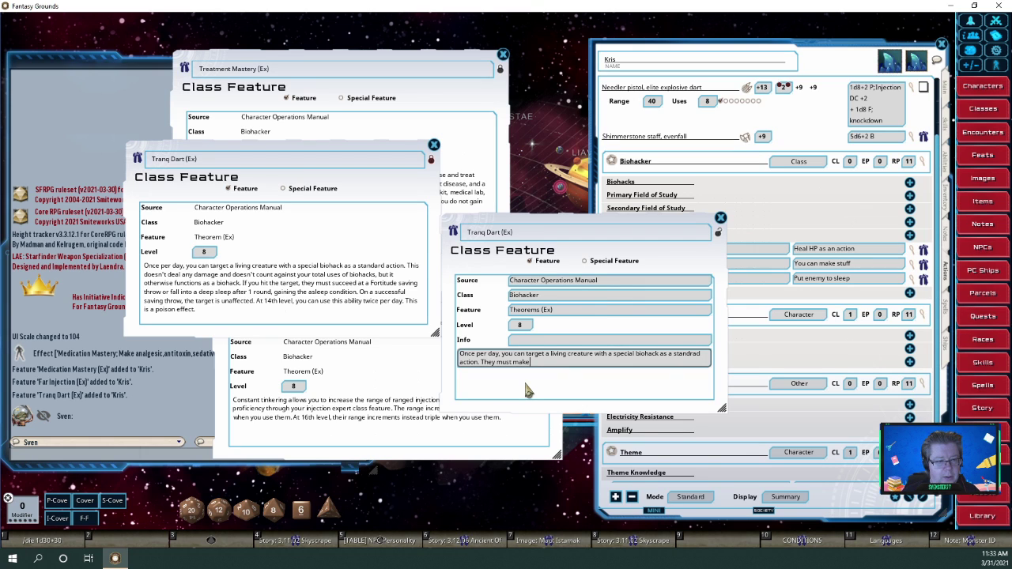
key("BackSpace")
key("BackSpace")
key("BackSpace")
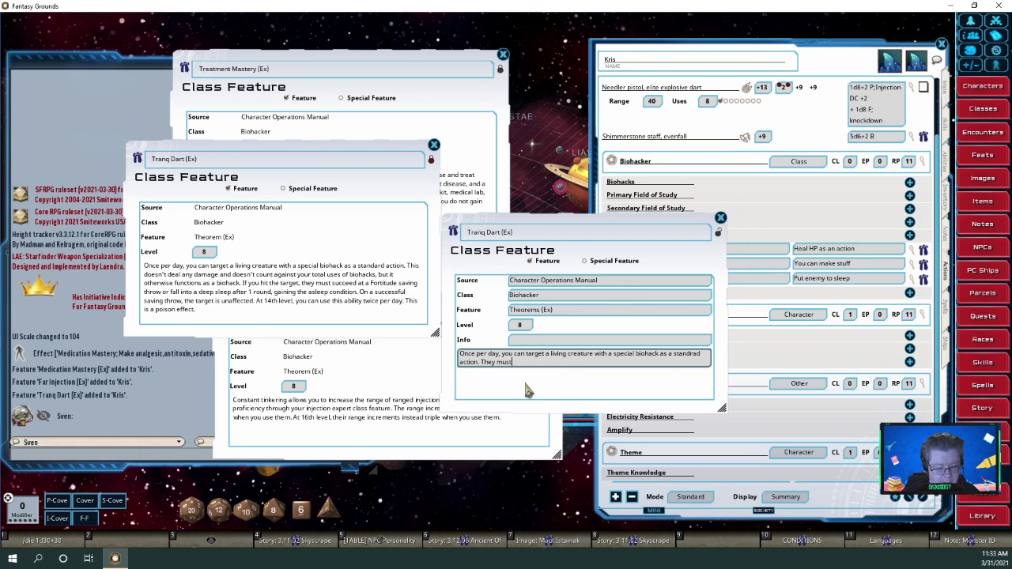
type("succeed")
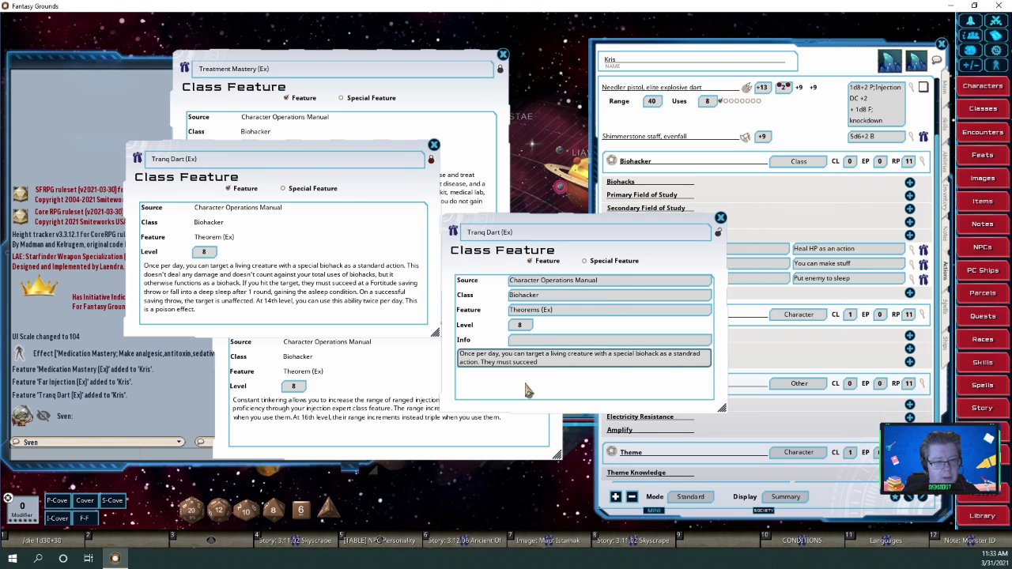
type(" at")
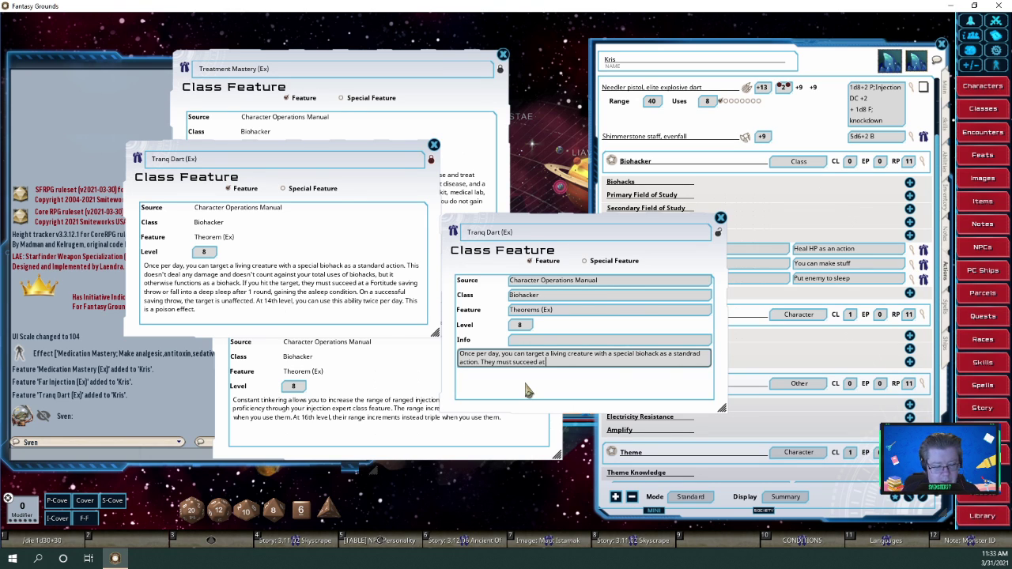
type(" a Fortitude")
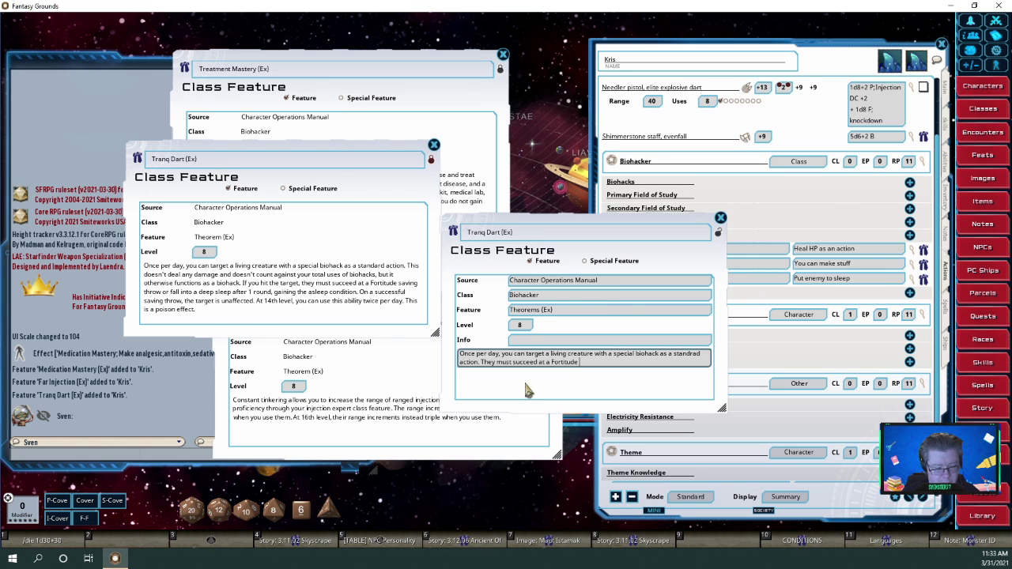
type(" saving throw")
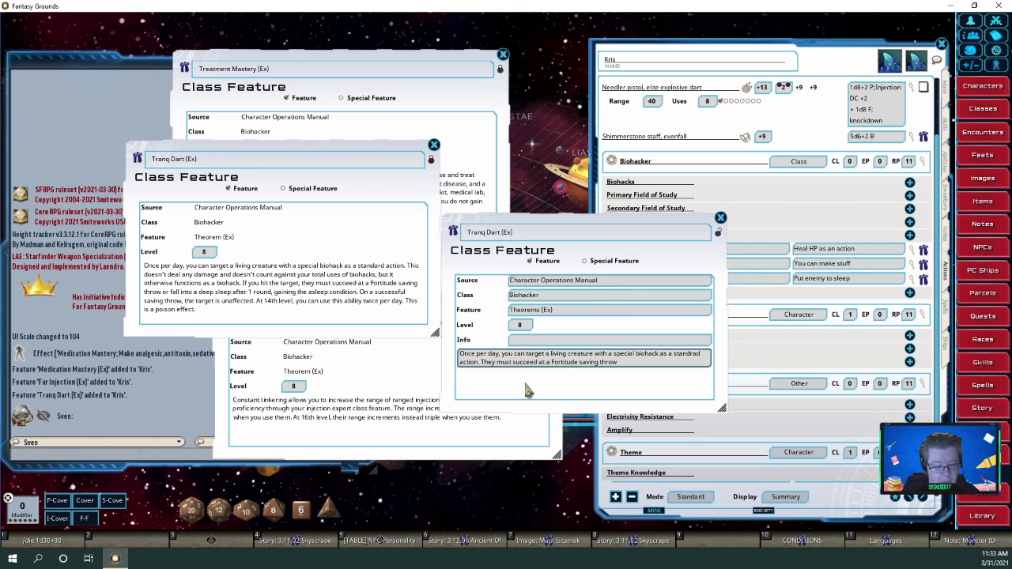
type(" or fall into a dep")
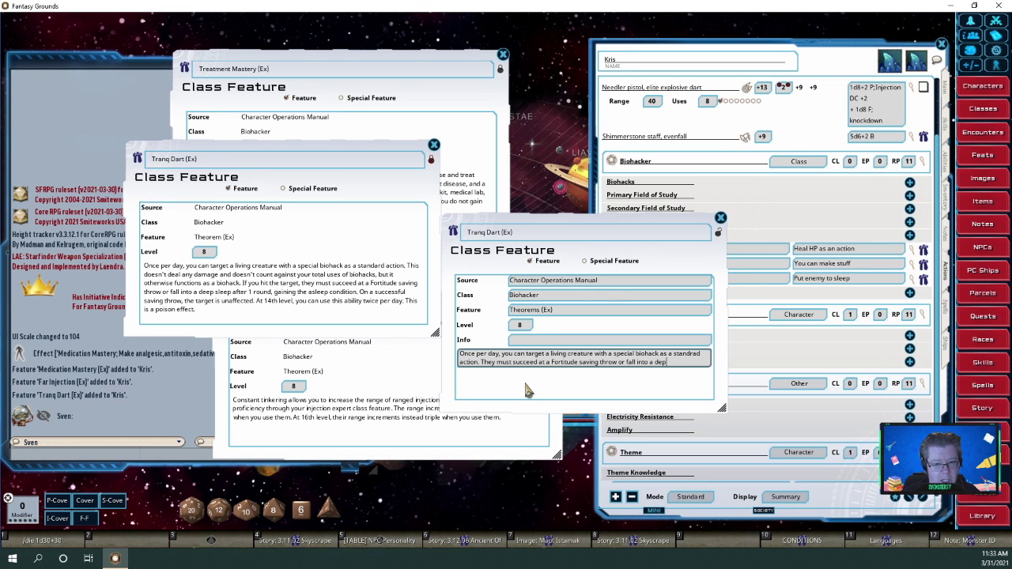
key("BackSpace")
type("ep sleep")
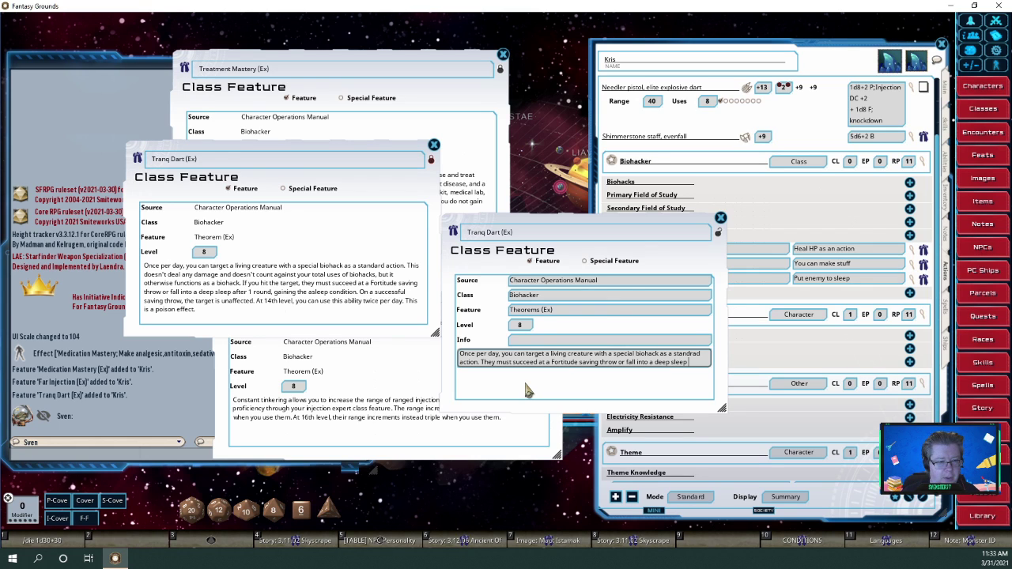
type(" after")
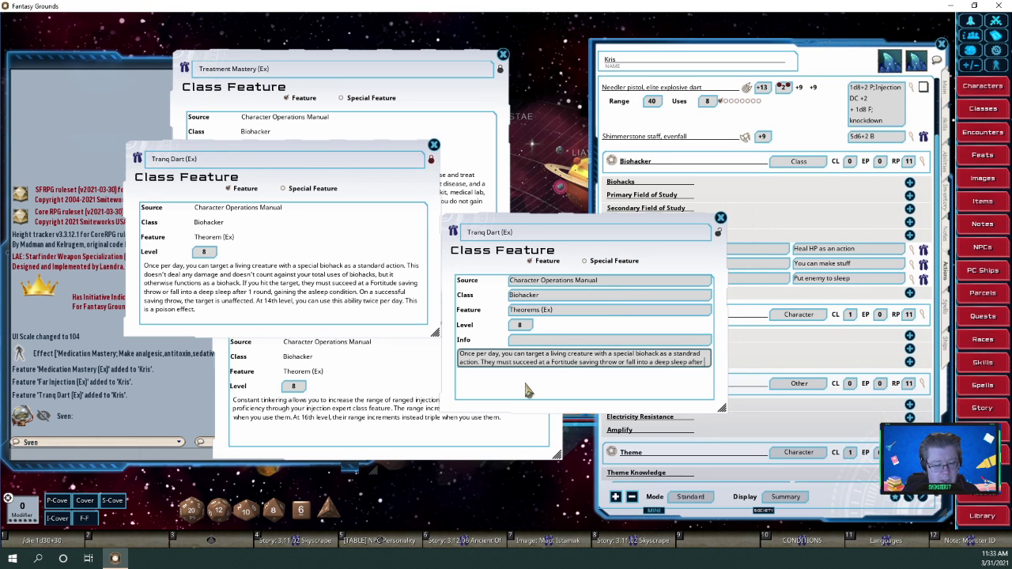
type(" 1 round")
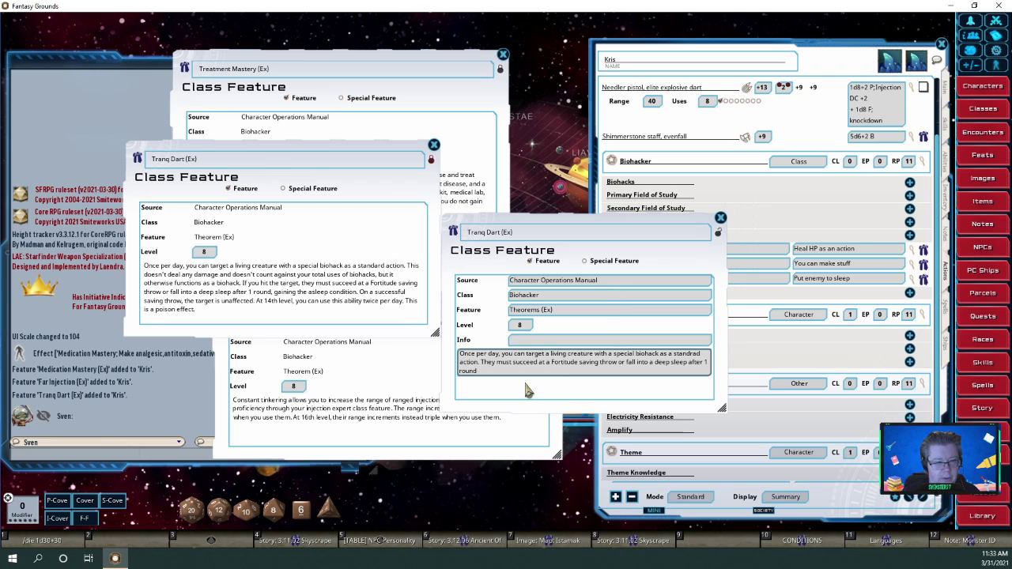
type(",")
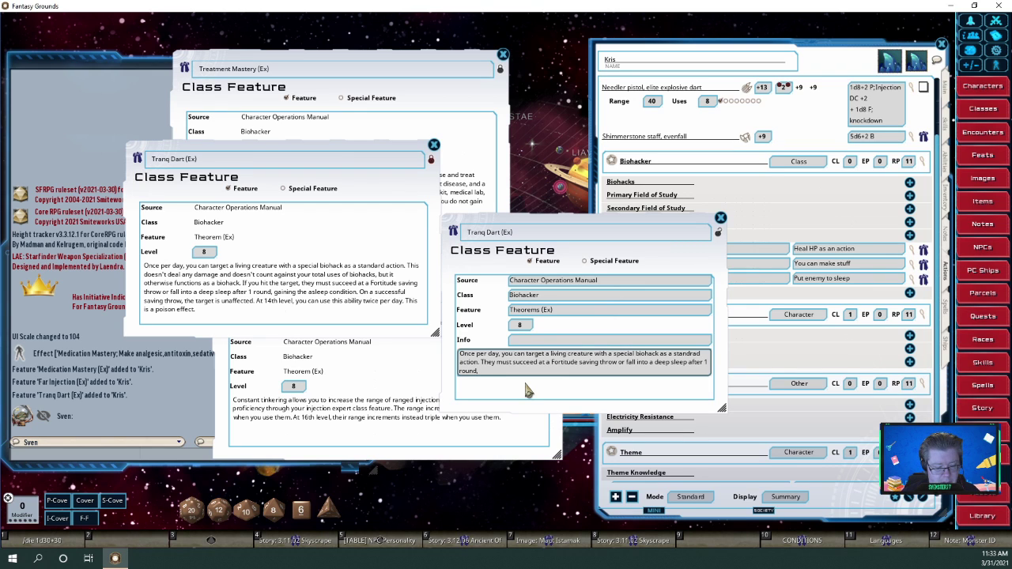
type(" gaining th")
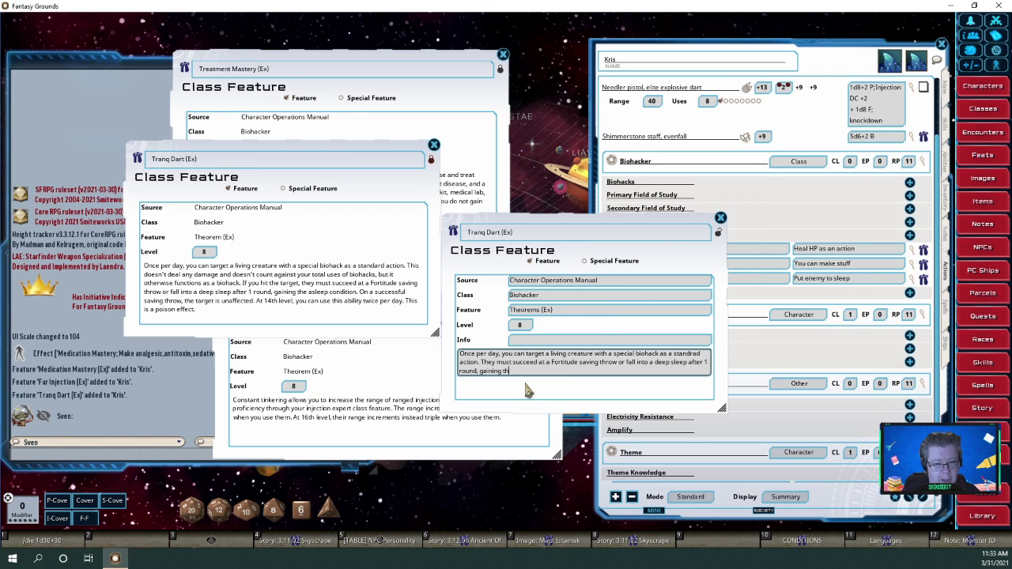
type("e asl")
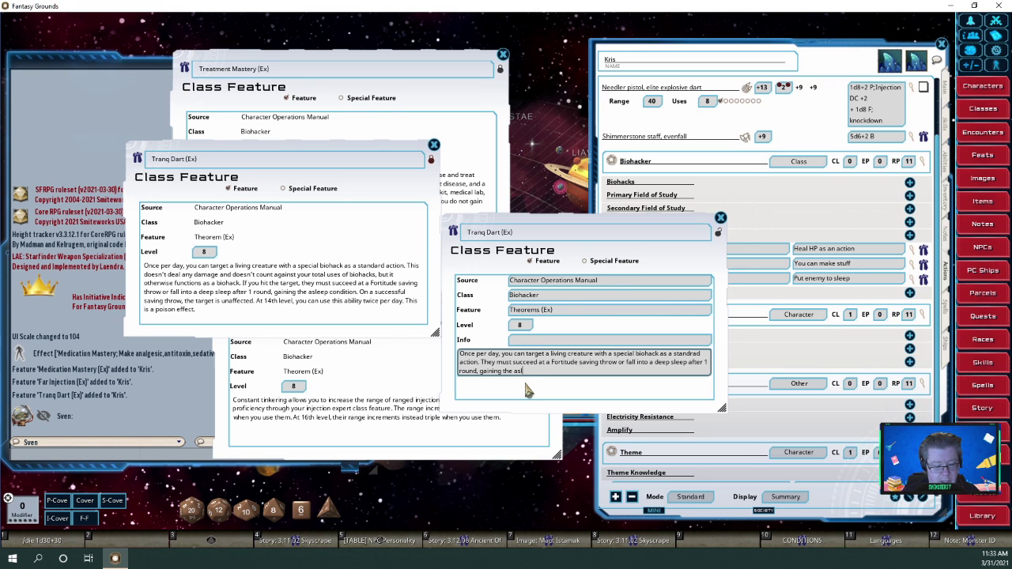
type("eep")
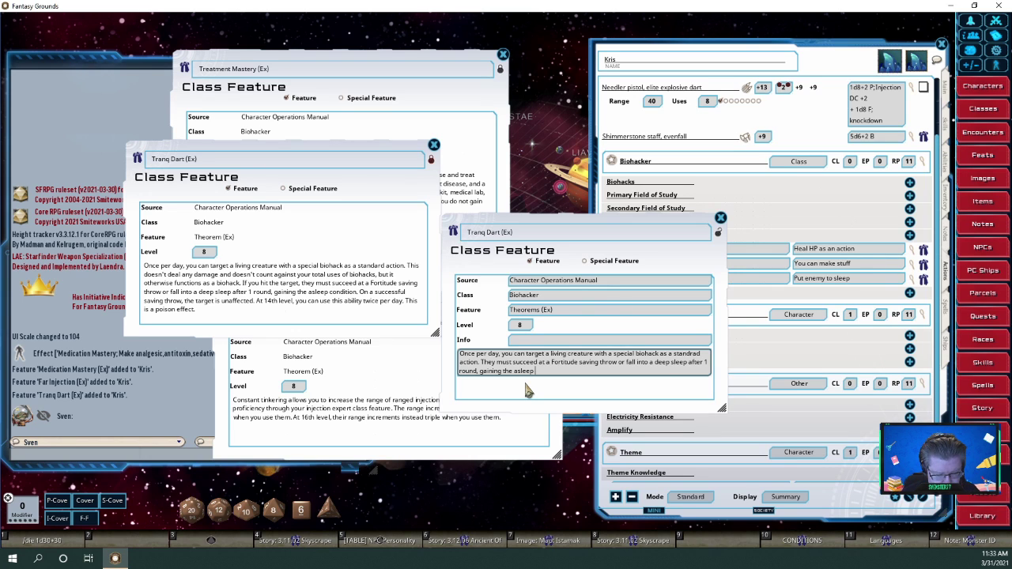
type("condition")
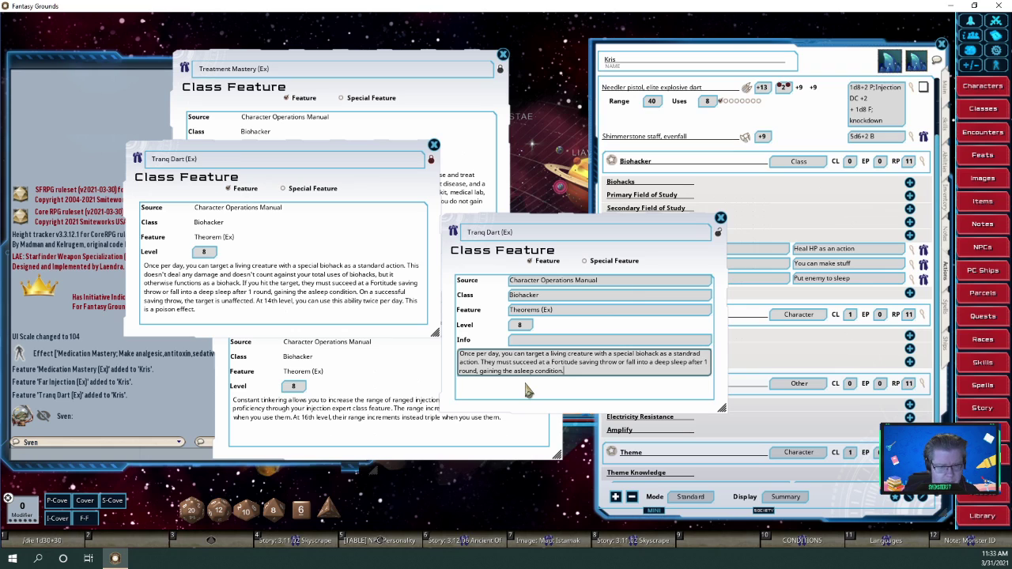
Add to the Tranq Dart description "On a successful saving throw, the target is unaffected."
type(". On a s")
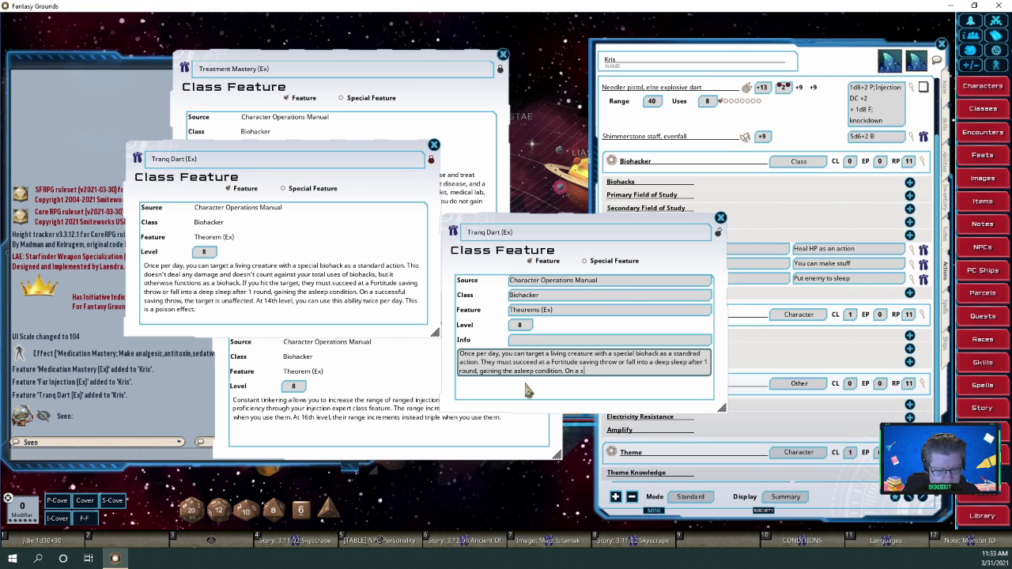
type("uccessf")
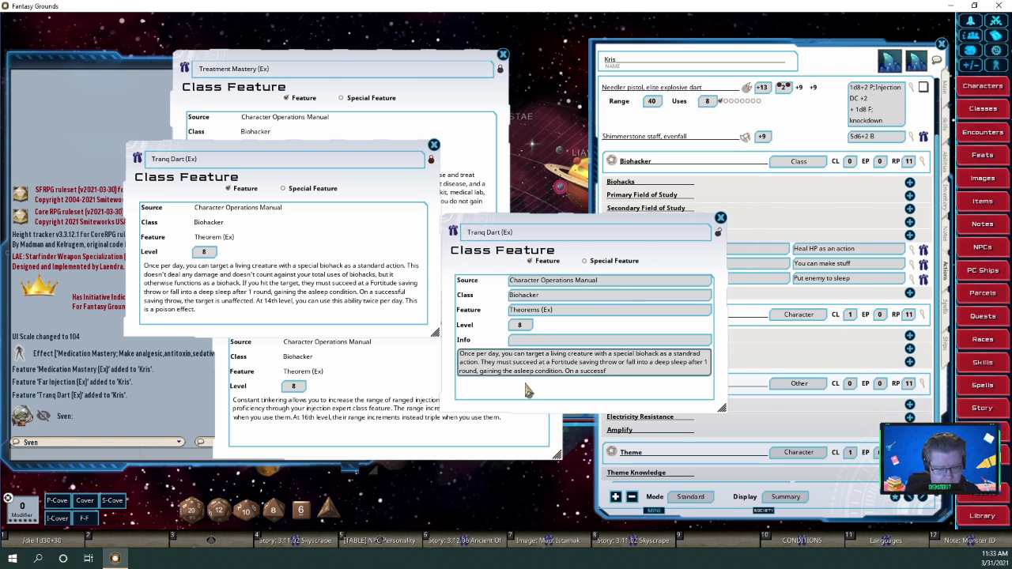
type("ul")
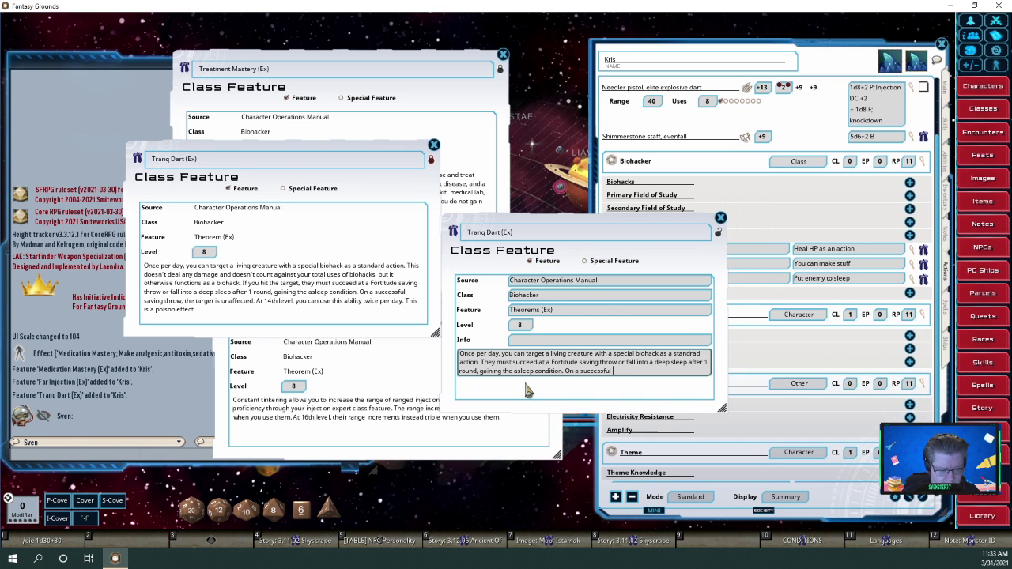
type(" saving thr")
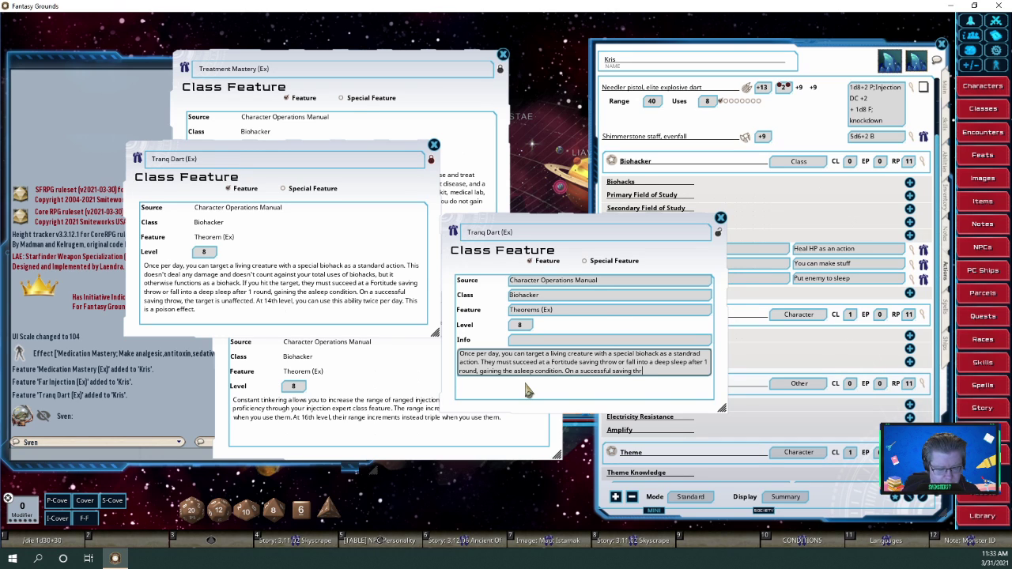
type("ow, the ta")
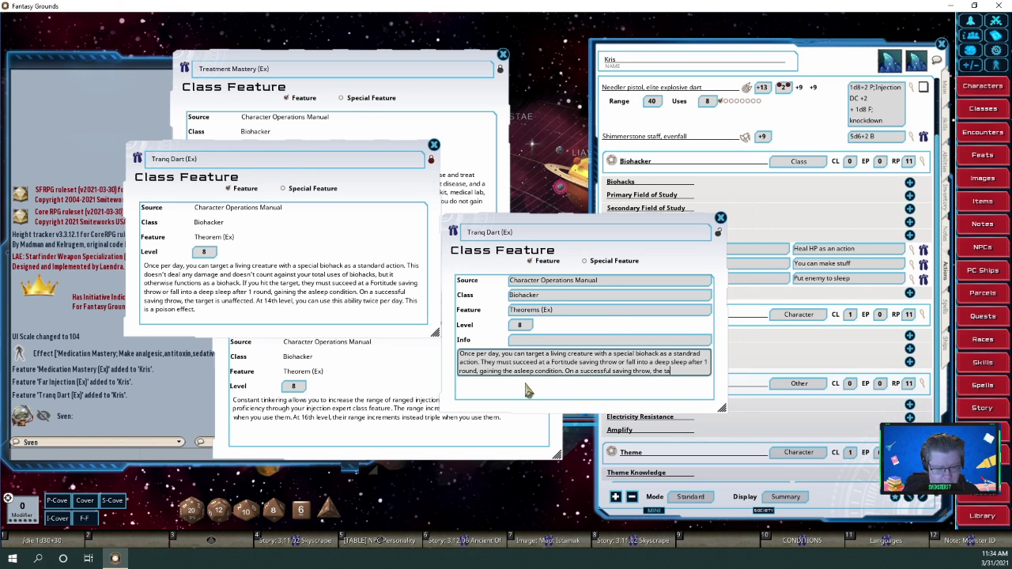
type("rget is un")
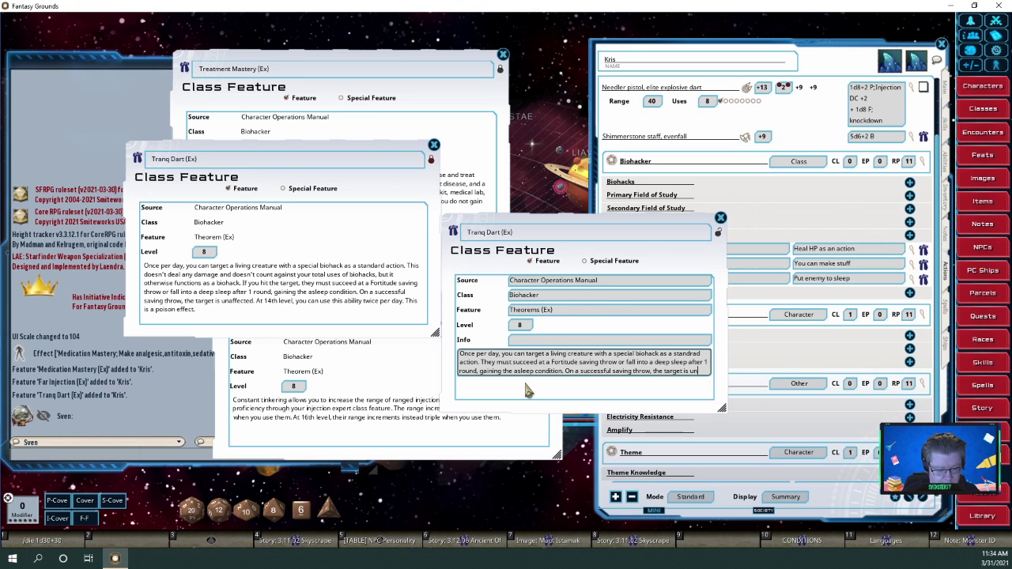
type("afecto")
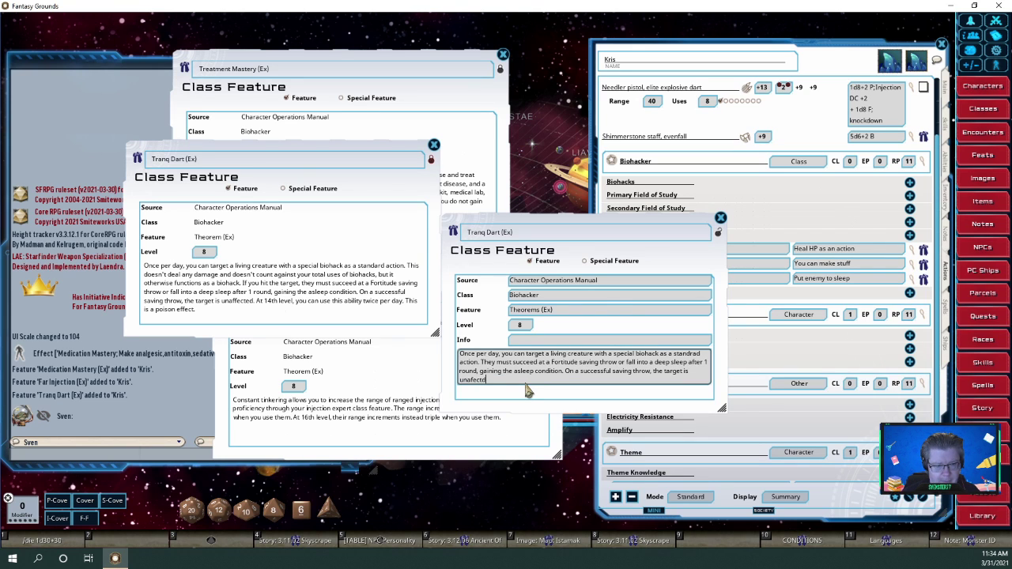
type("ed")
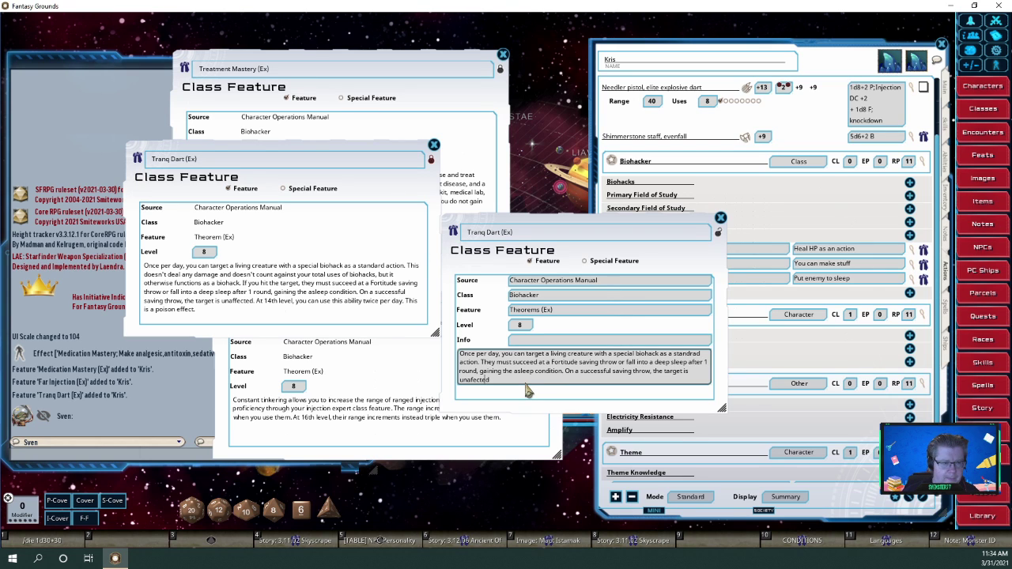
type("f")
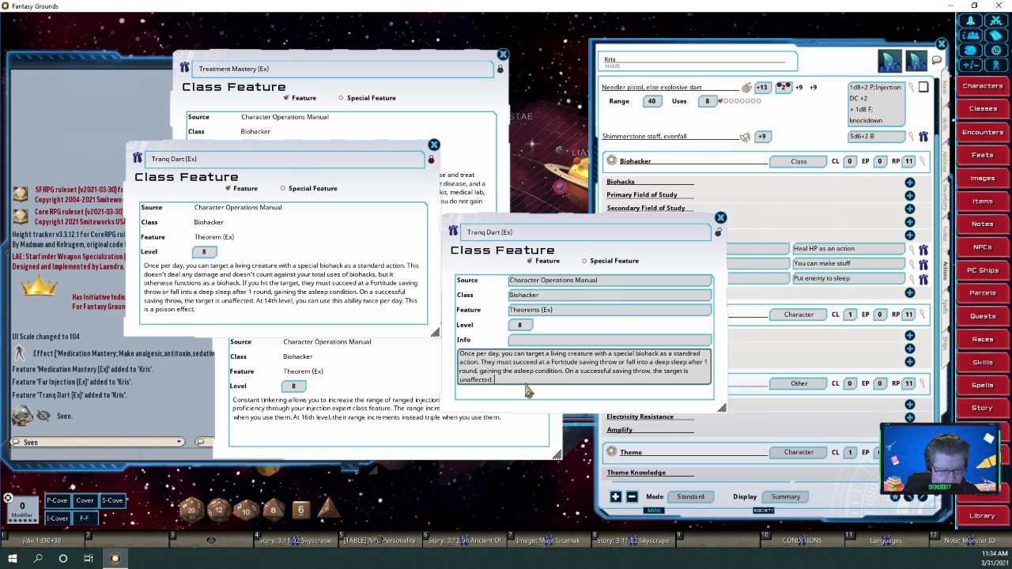
Finish the description with "At 14thth level, you can use this ability twice per day. This is a poison effect."
type("At 15th")
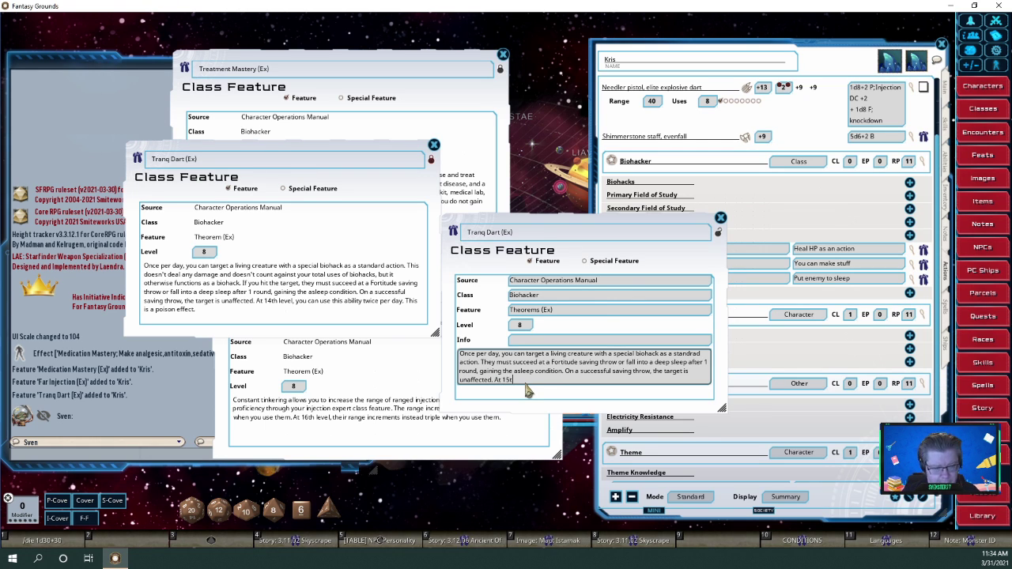
key("BackSpace")
key("BackSpace")
key("BackSpace")
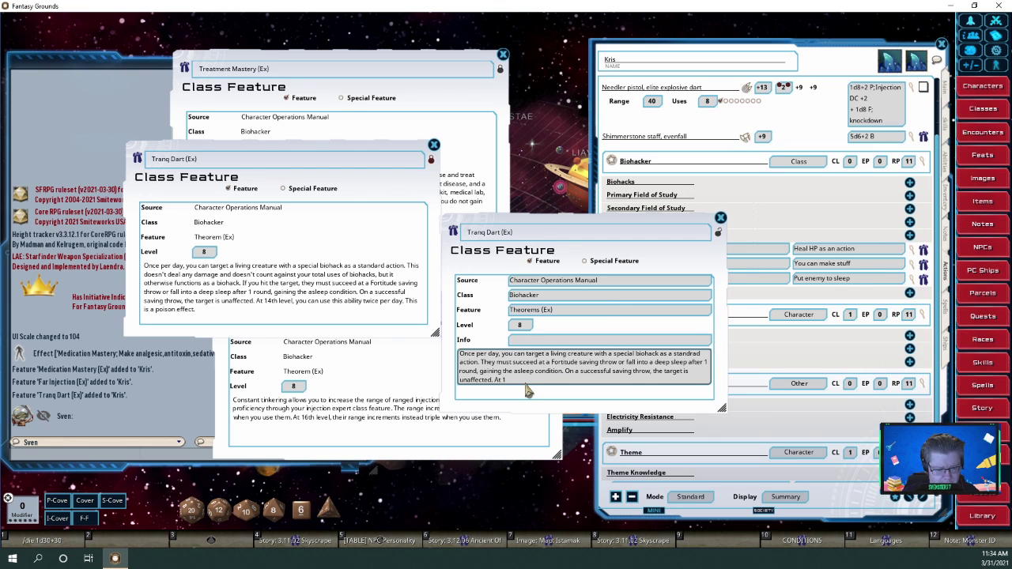
type("4thth")
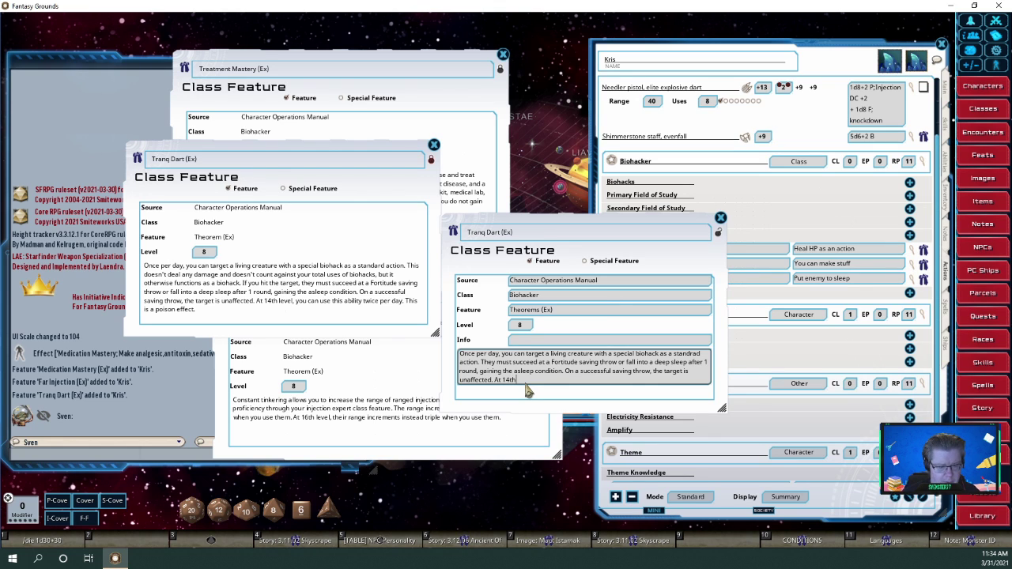
type(" lev")
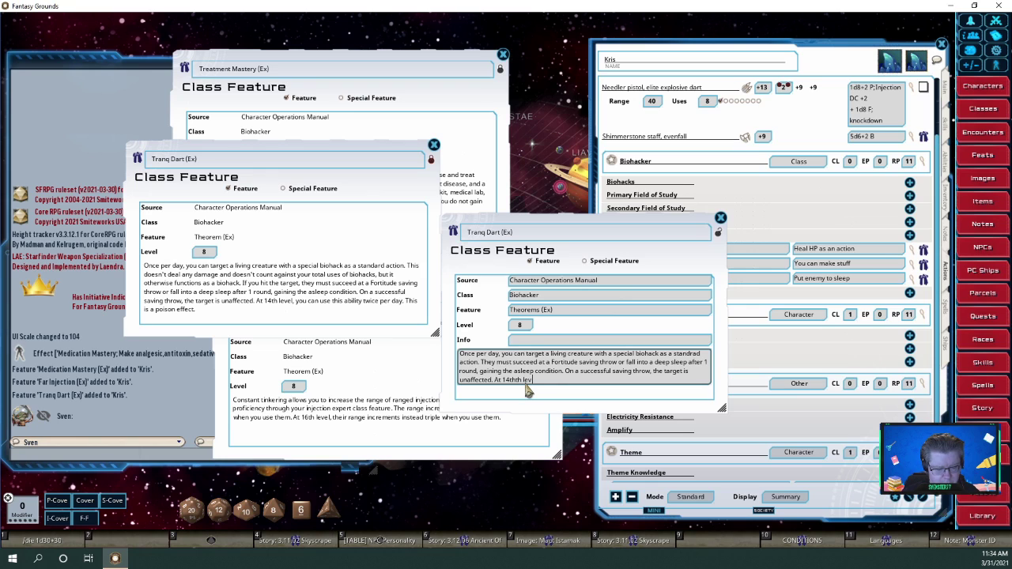
type("el, you")
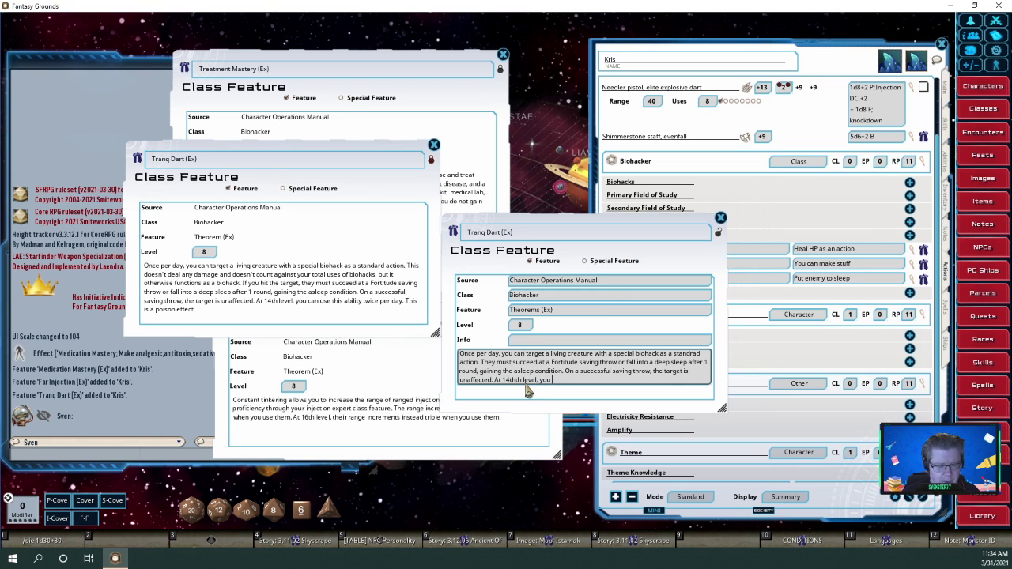
type(" can use this ability t")
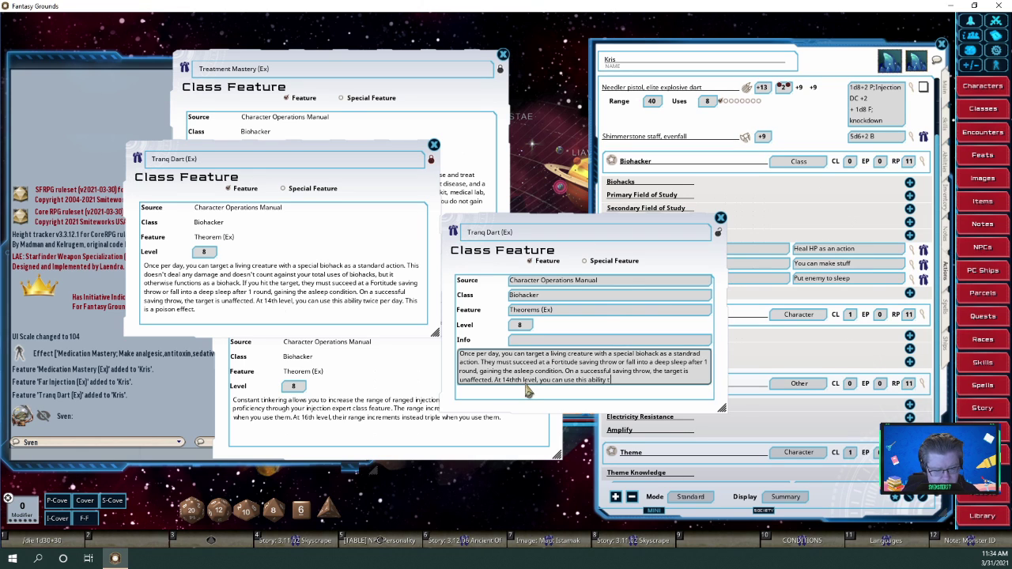
type("wice per day")
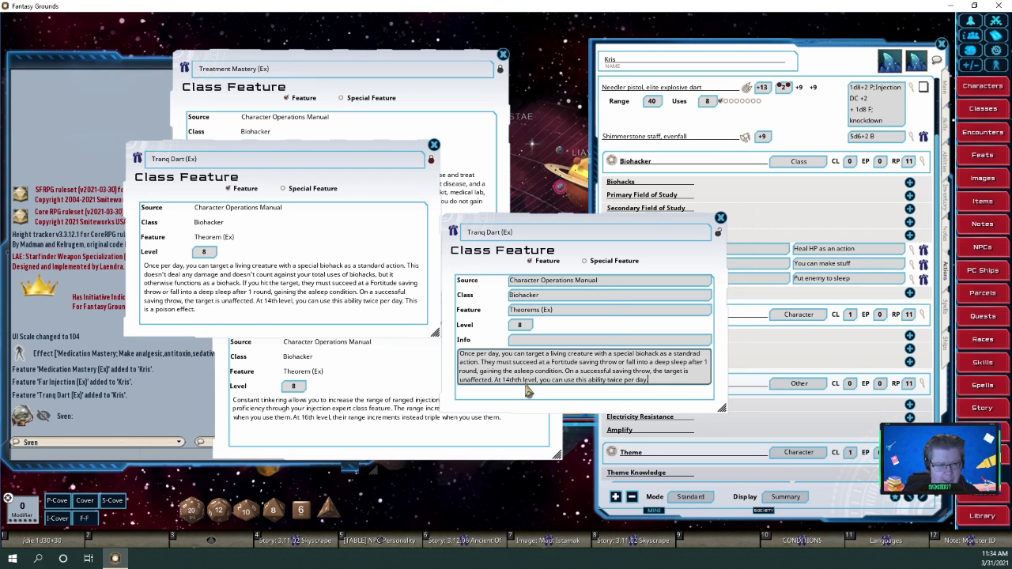
type(". This ")
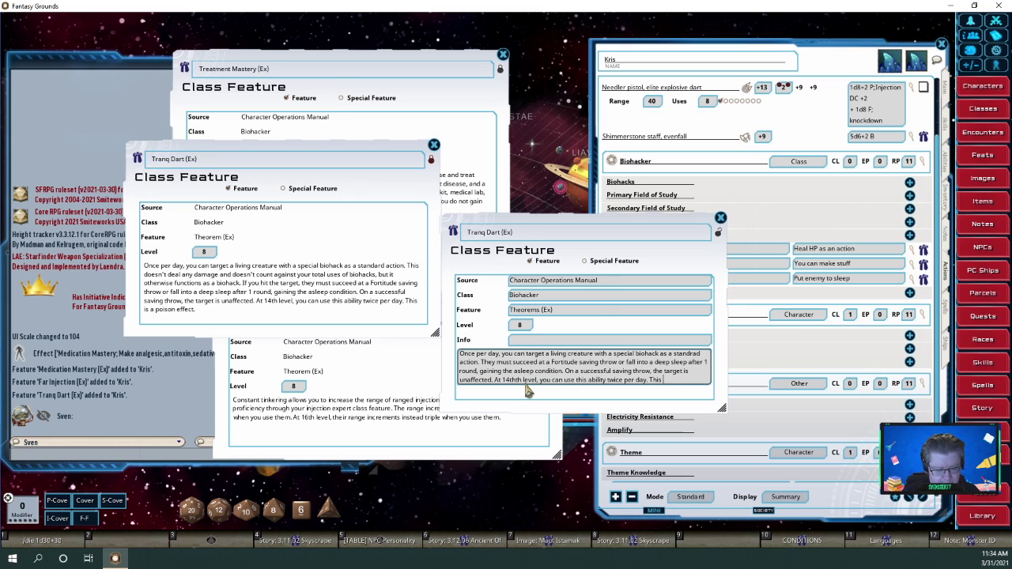
type("is a poiso")
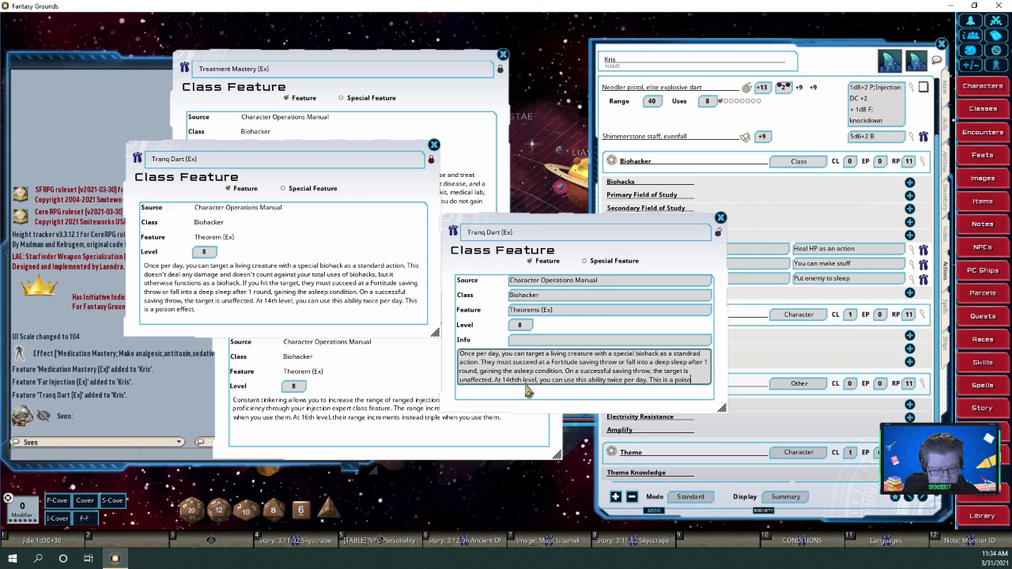
type("n effect.")
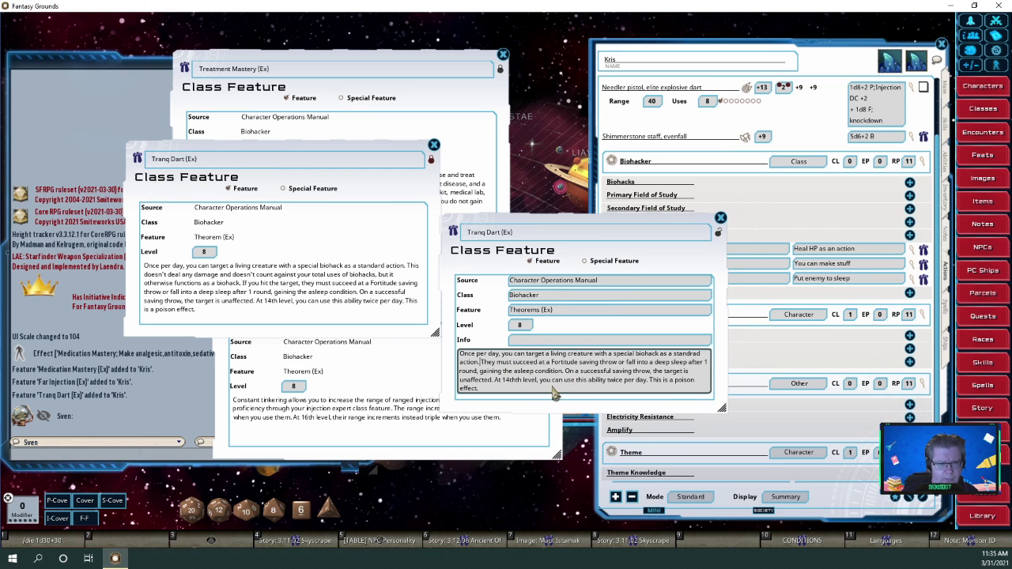
Insert "If you hit the target," before "they must succeed at a Fortitude saving throw" in the Tranq Dart description, with "they" in lower case
type("If you h")
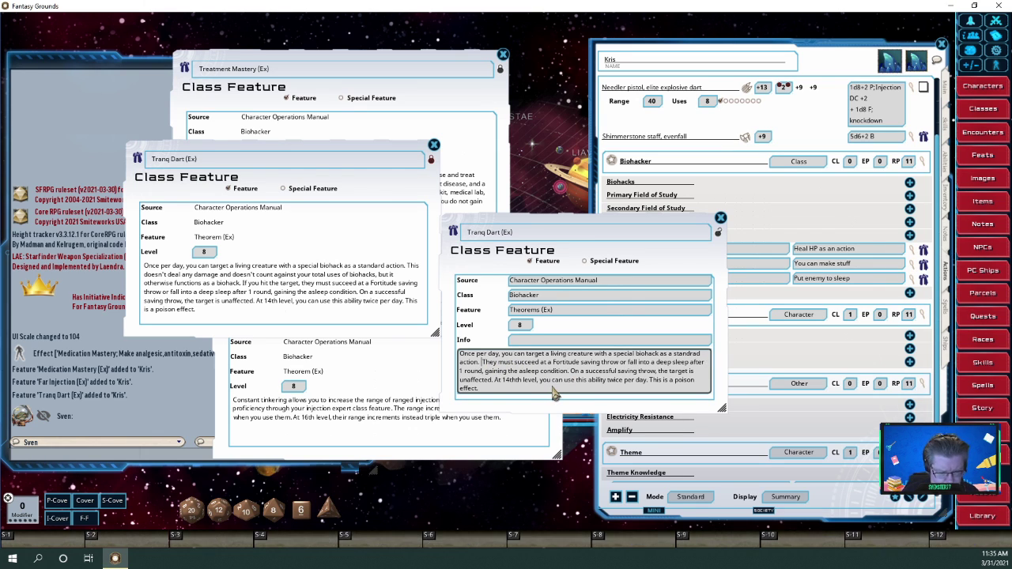
type("i")
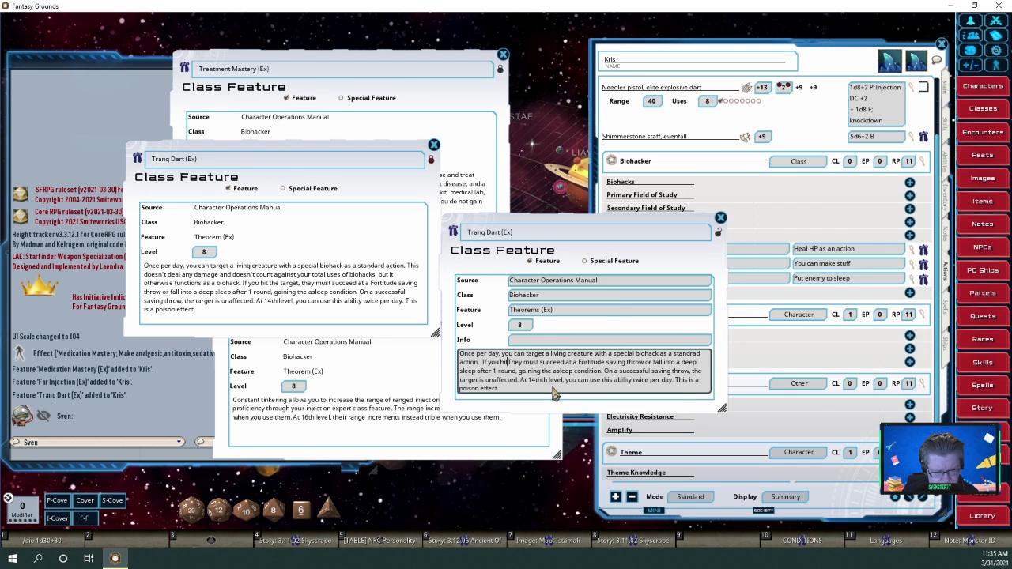
type("t the taR")
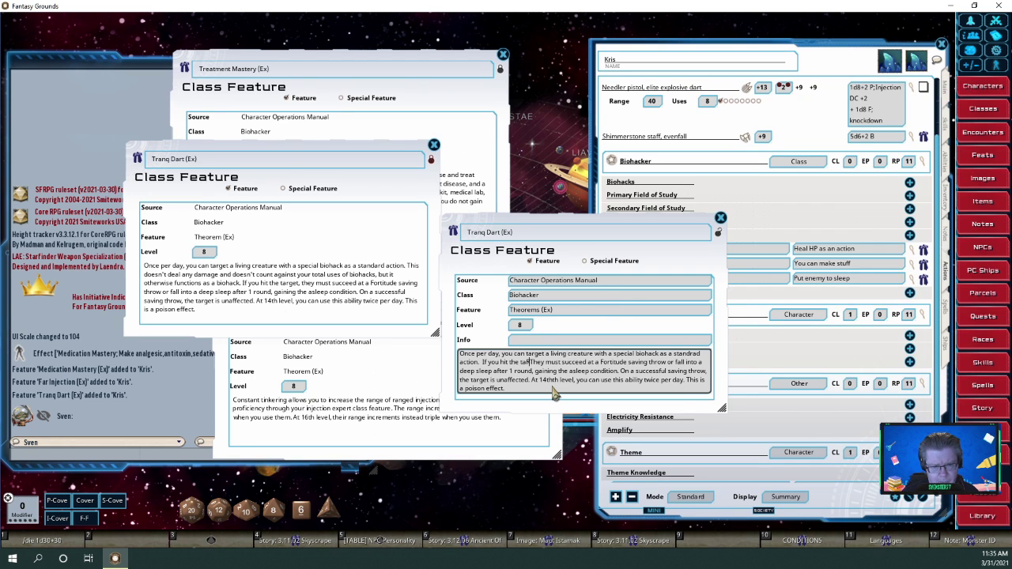
key("BackSpace")
type("r")
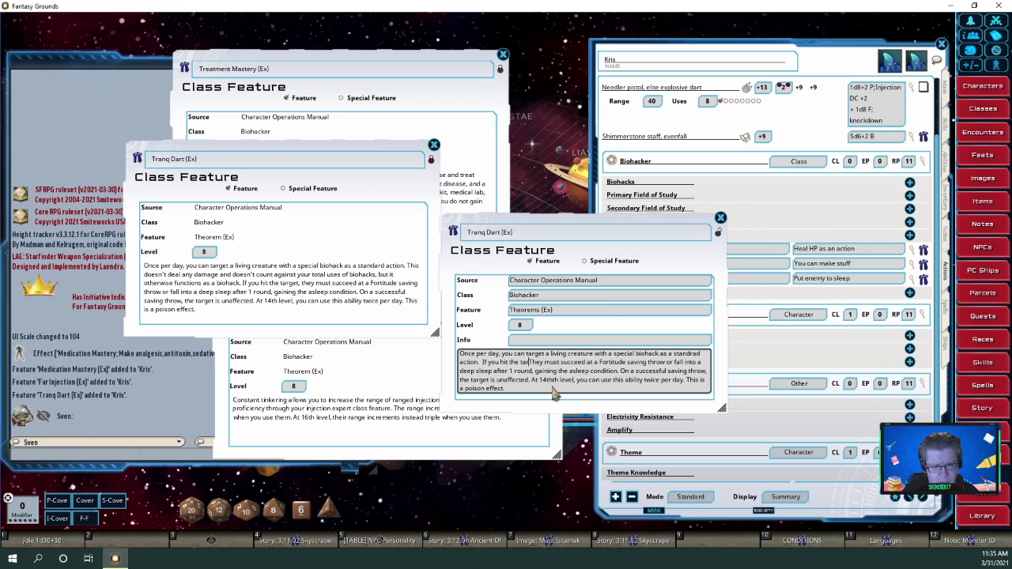
type("get")
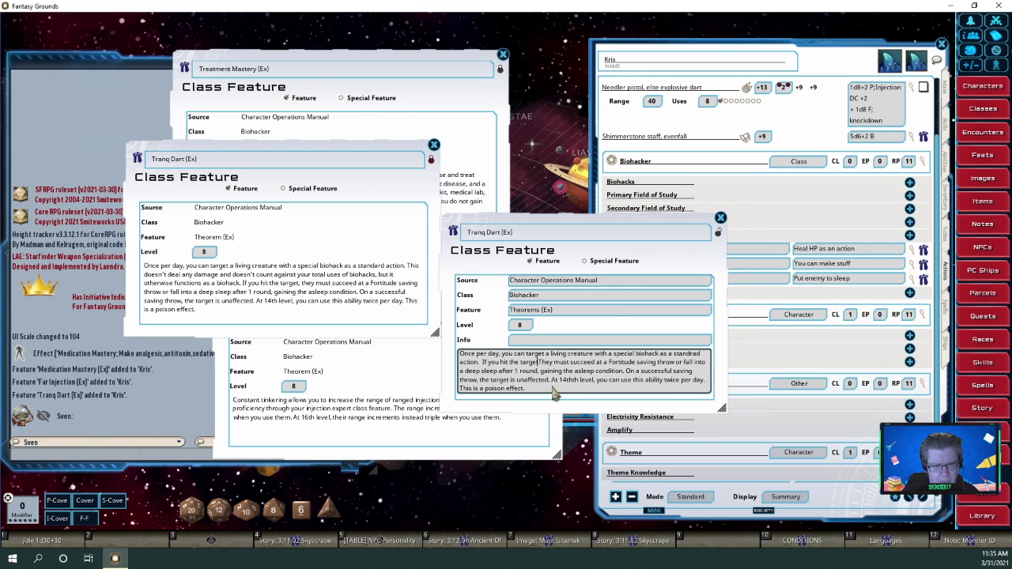
key("Delete")
type(", t")
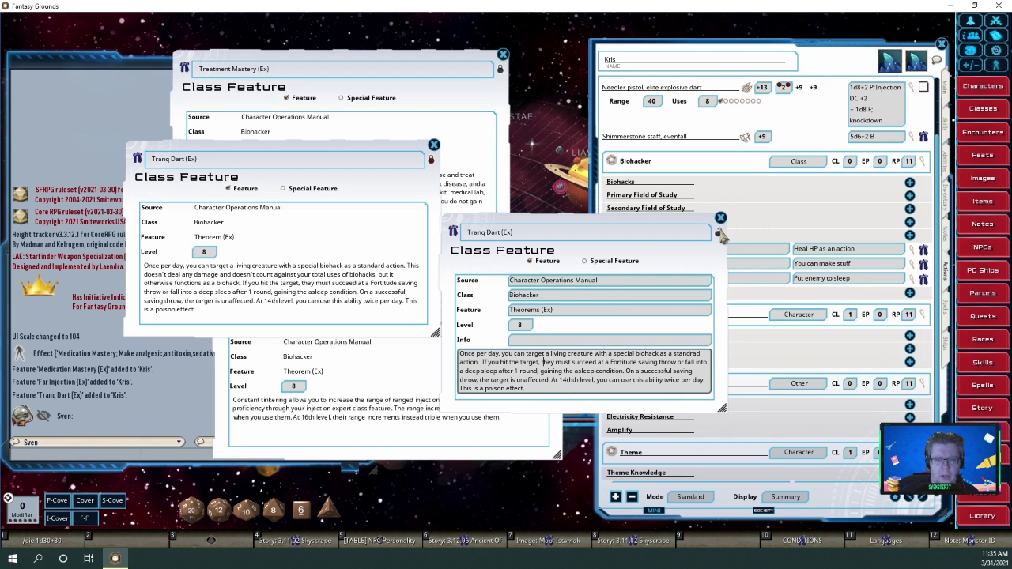
Lock the new Tranq Dart record and close the original Tranq Dart record it was copied from
left_click_drag(695, 229, 547, 197)
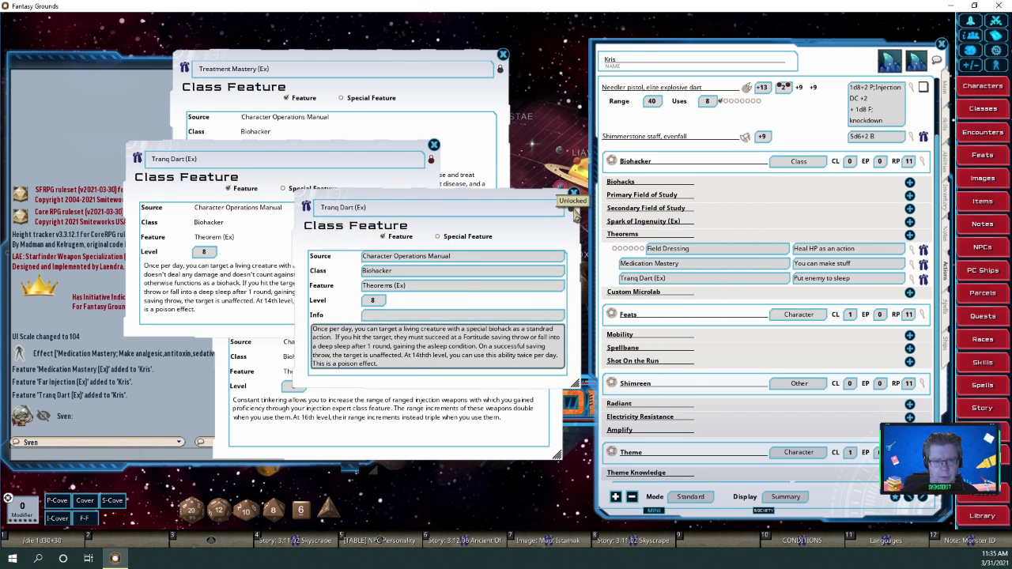
left_click(572, 209)
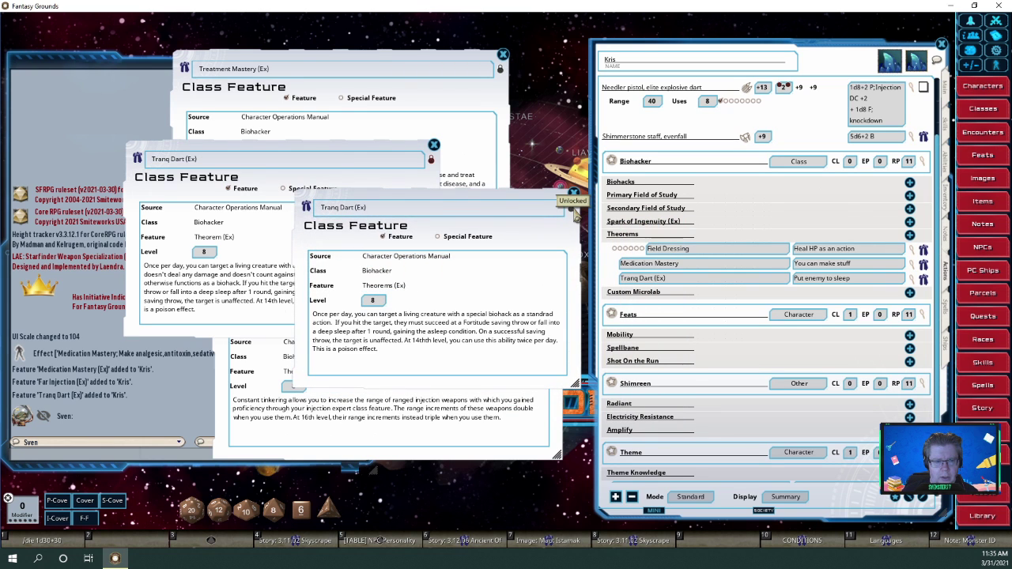
left_click(434, 145)
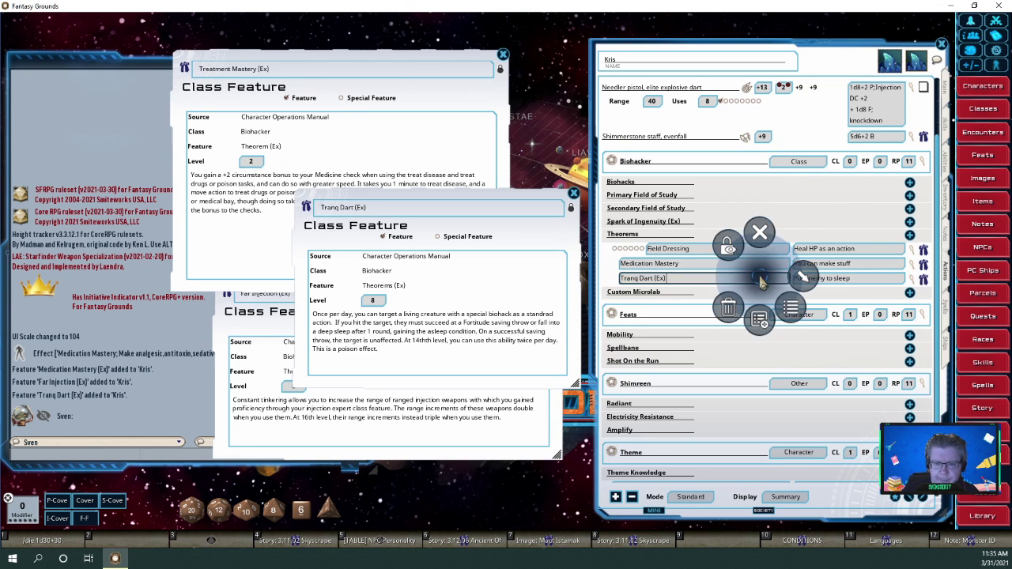
Add a cast action to the Tranq Dart (Ex) entry under Theorems on the character sheet
right_click(761, 283)
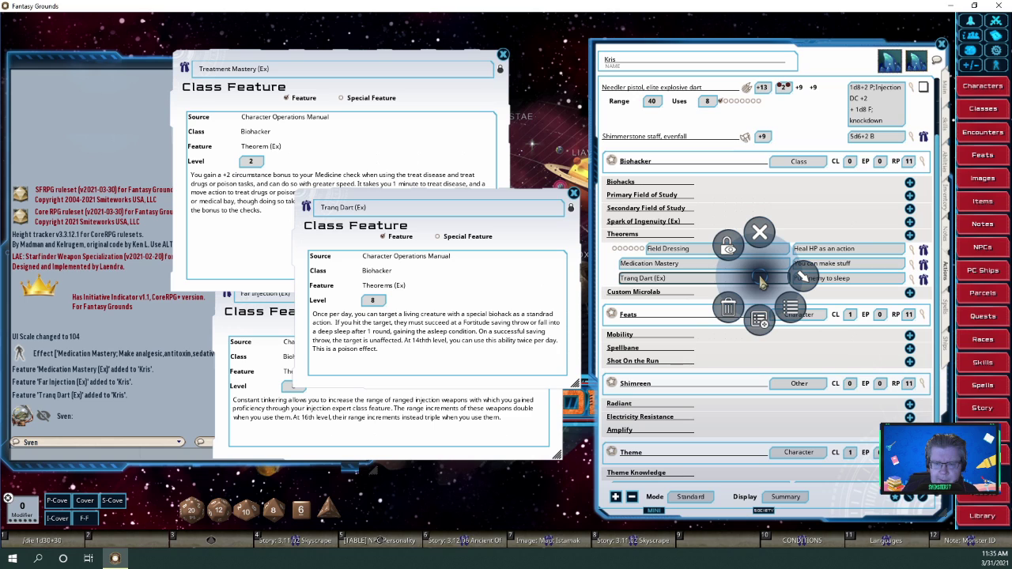
left_click(804, 279)
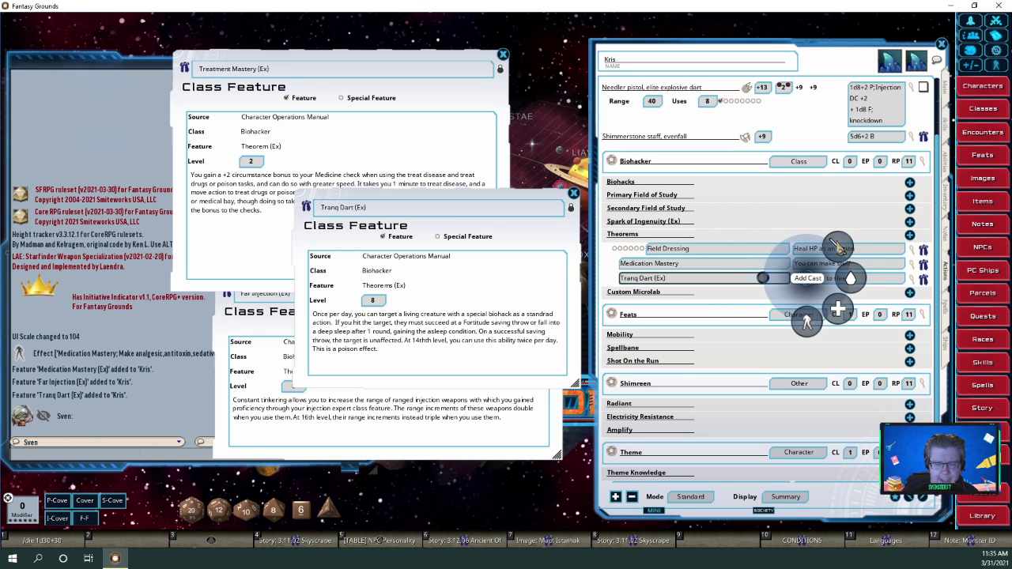
left_click(838, 247)
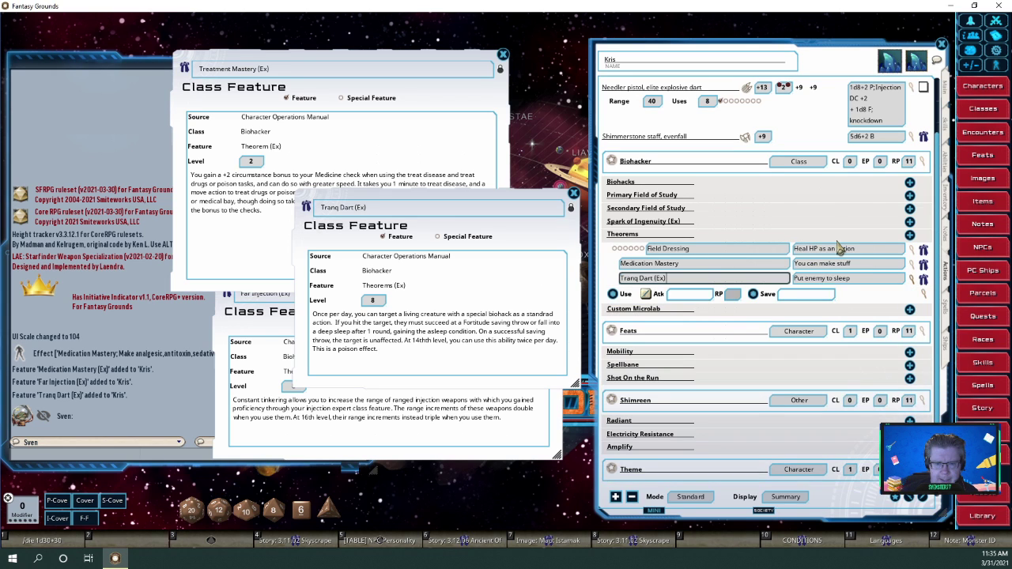
Open the Theorem (8) Tranq Darts class ability to read its saving throw rules alongside the character's actions
left_click(946, 165)
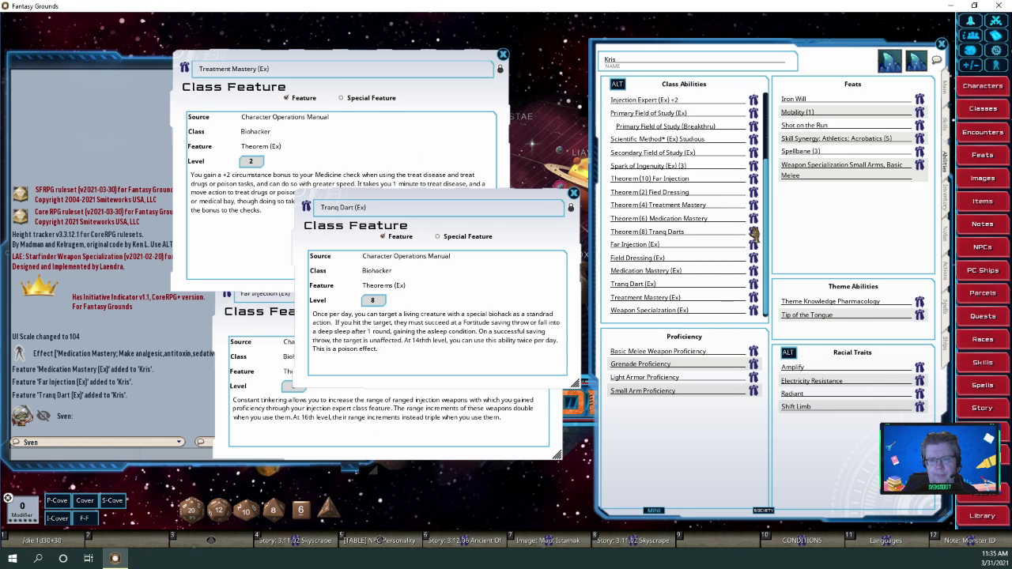
left_click(753, 231)
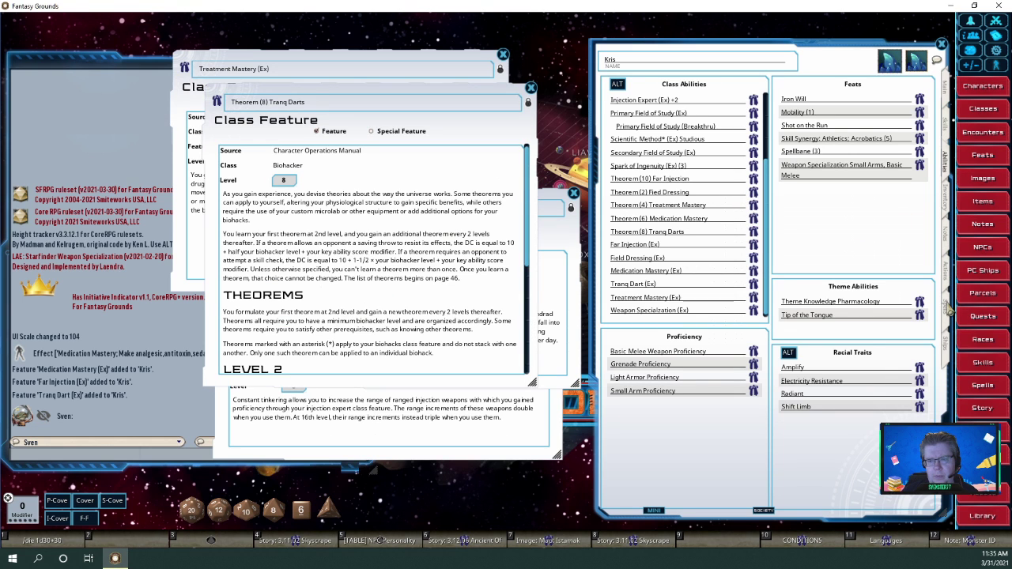
left_click(946, 283)
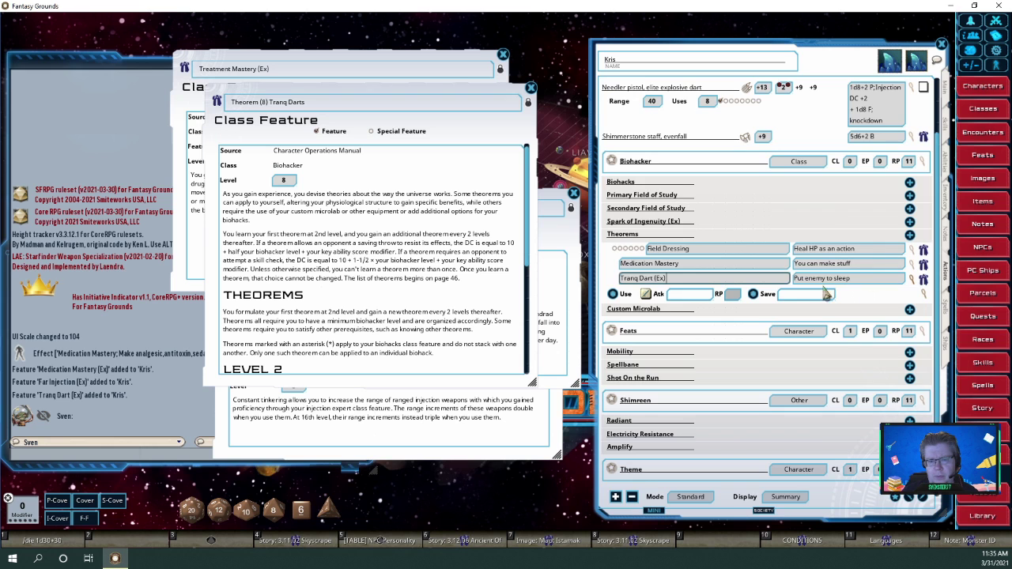
left_click_drag(423, 89, 249, 102)
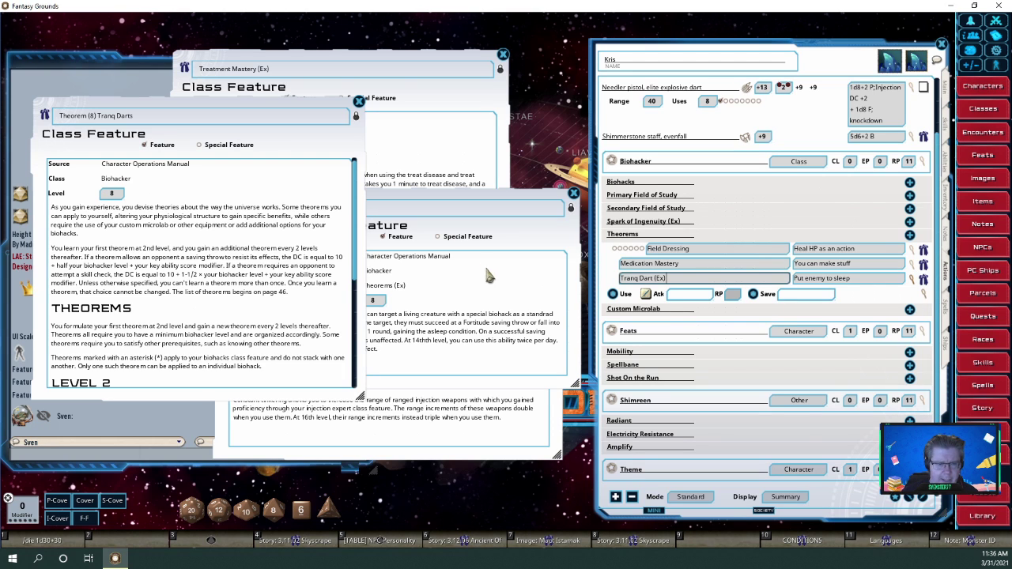
Open the settings of the Tranq Dart (Ex) cast action and give it a Fortitude save based on the class DC
left_click(915, 296)
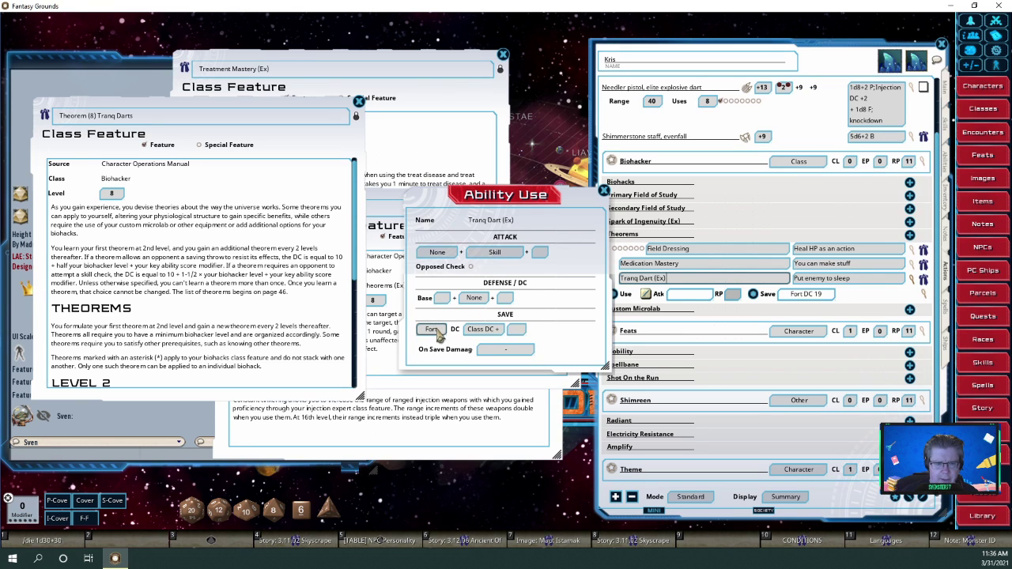
left_click(432, 330)
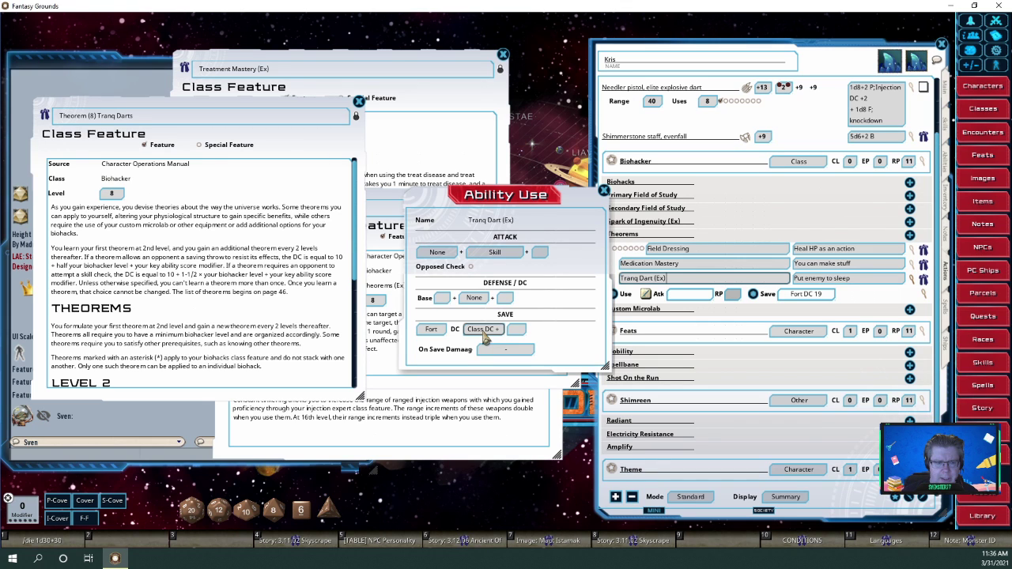
left_click(484, 331)
left_click(483, 330)
left_click(484, 330)
left_click(484, 330)
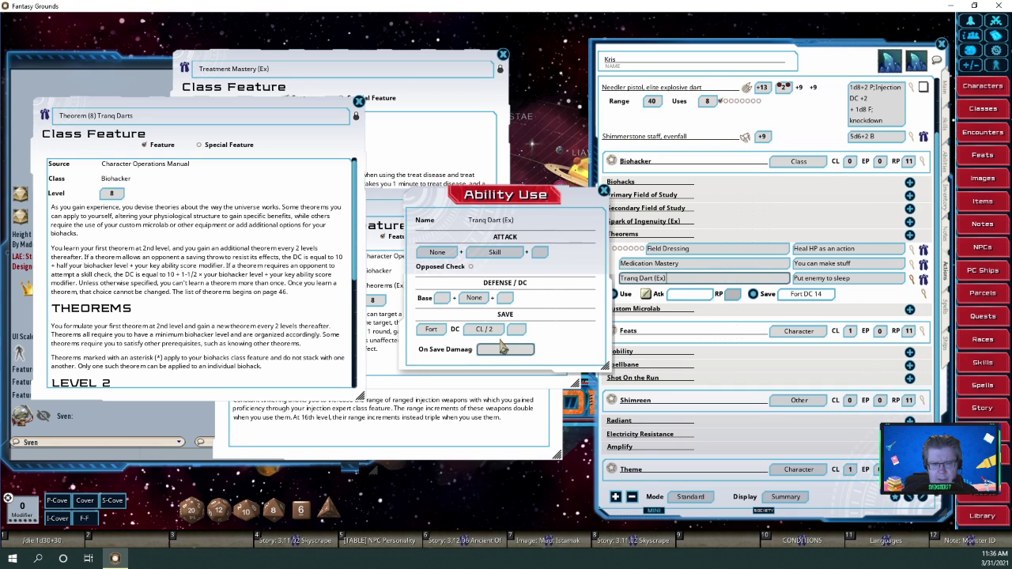
left_click(498, 332)
left_click(498, 332)
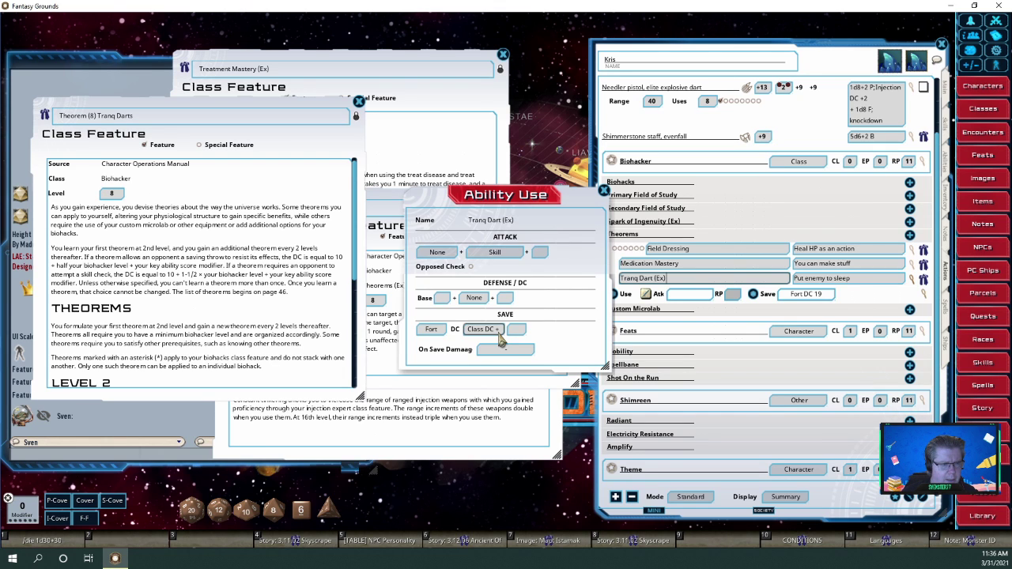
Try a modifier of 6 on top of the class DC for the Tranq Dart save
left_click(519, 333)
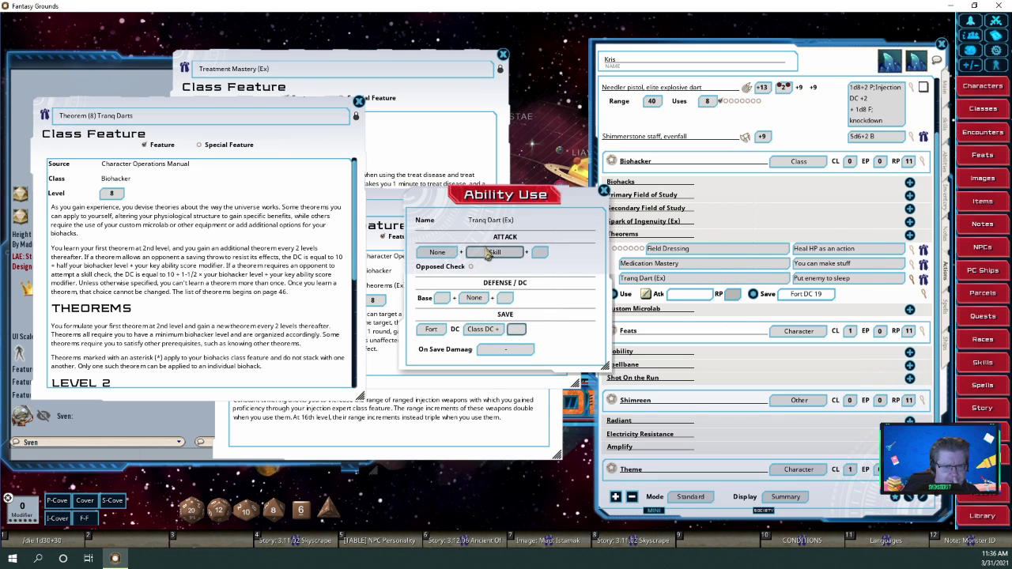
left_click(484, 332)
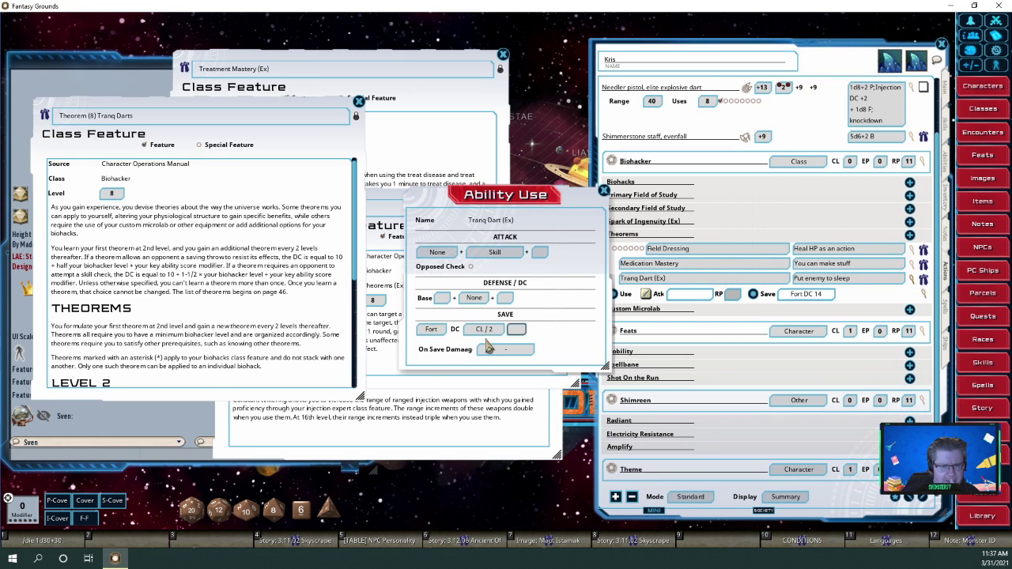
left_click(488, 337)
left_click(490, 338)
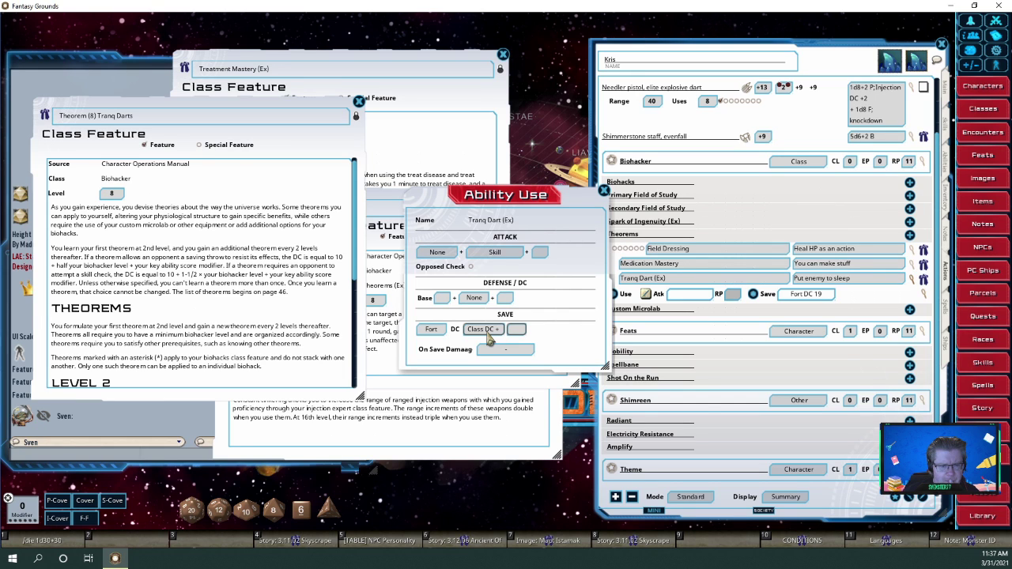
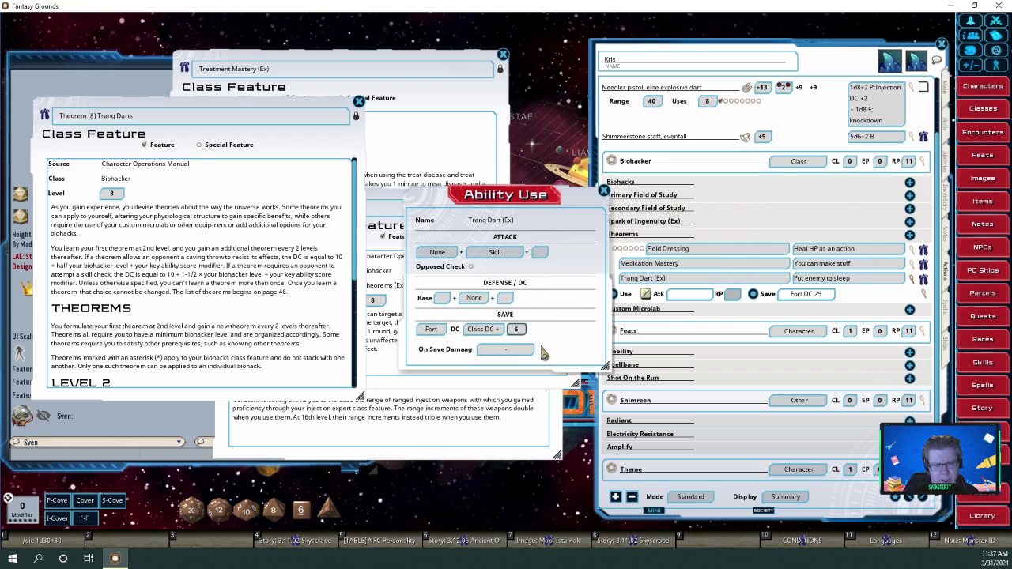
Switch the Tranq Dart save to a fixed DC and set its value to 30
left_click(484, 330)
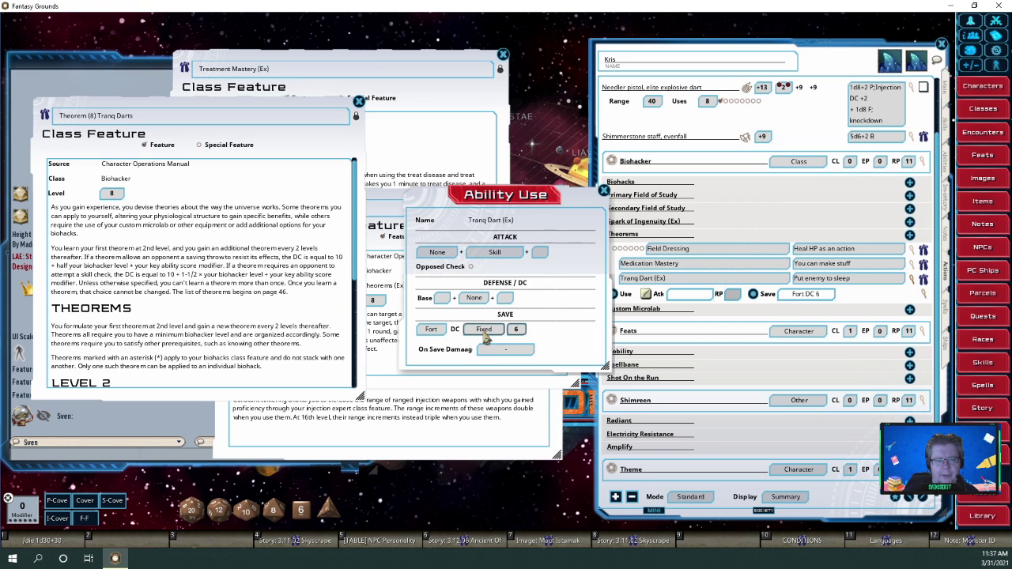
left_click(484, 330)
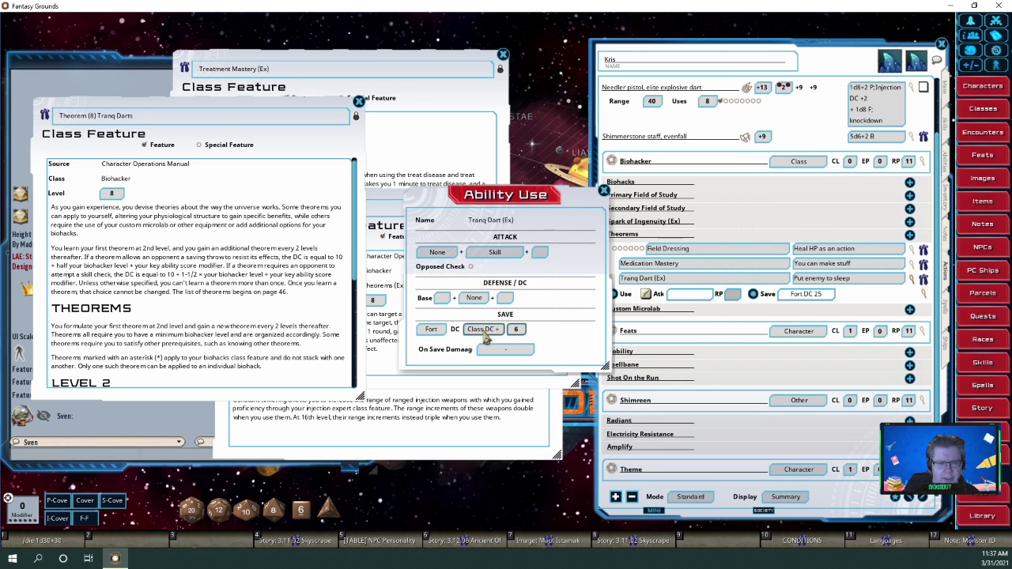
left_click(484, 330)
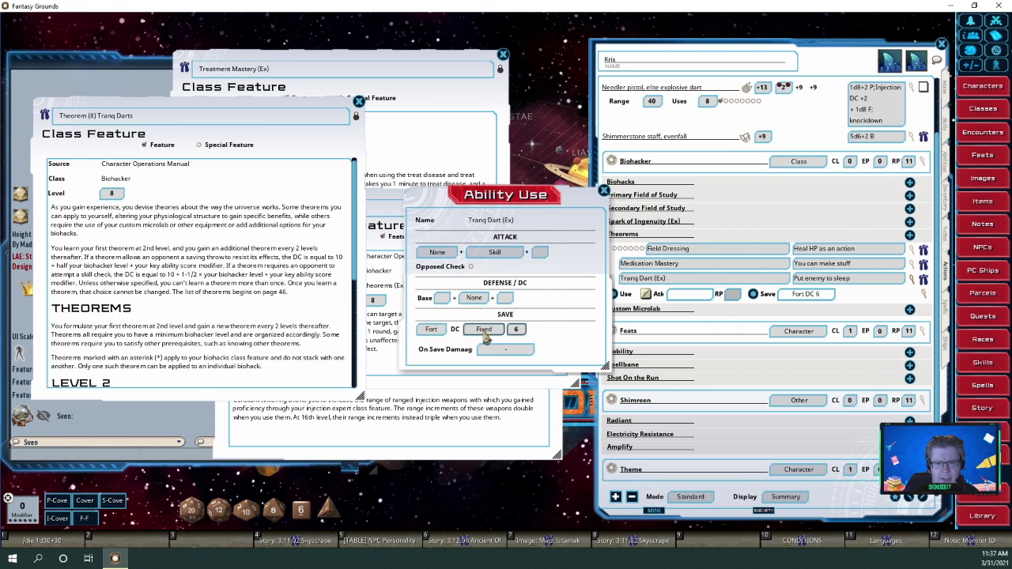
left_click(485, 335)
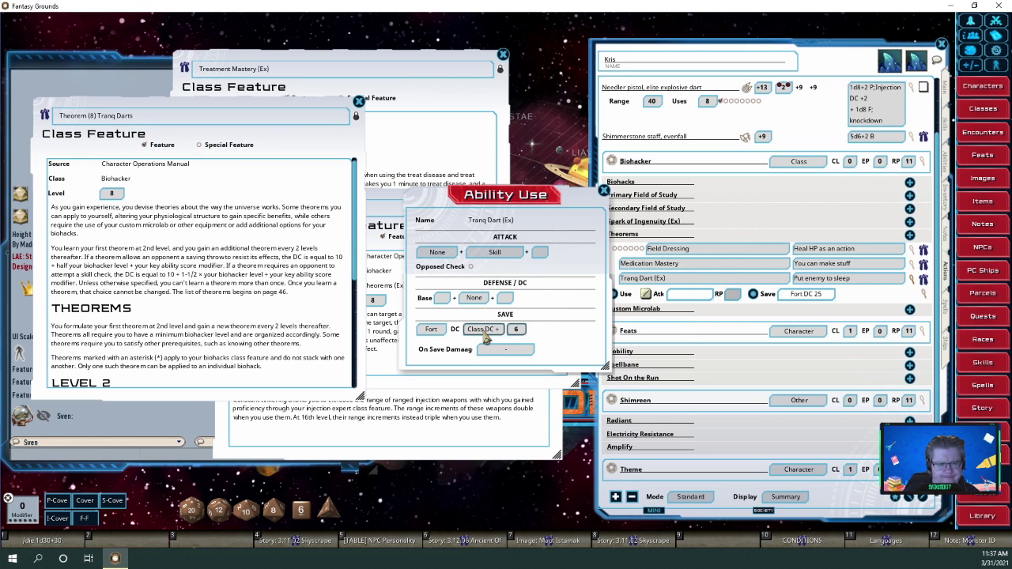
left_click(485, 336)
left_click(485, 335)
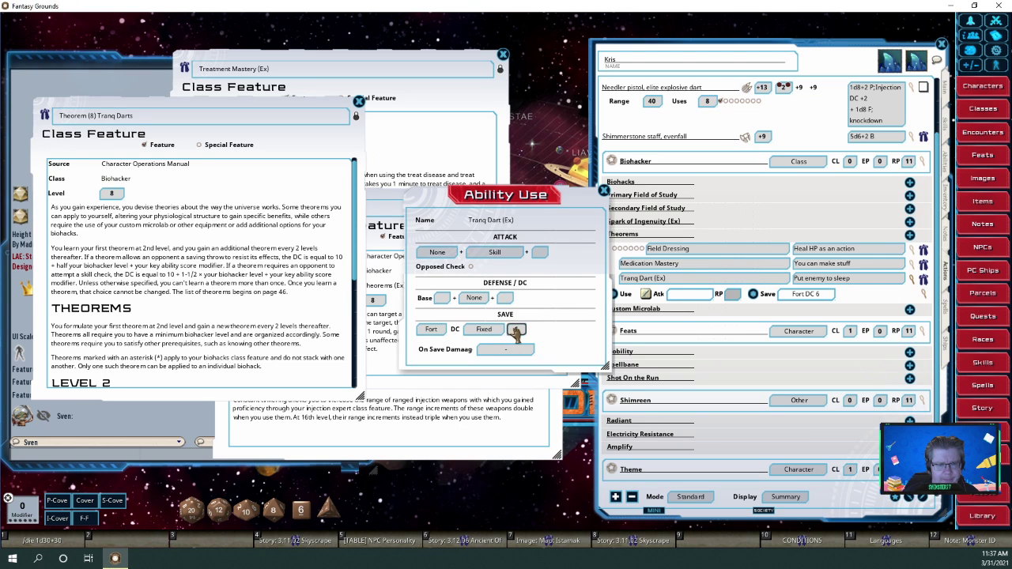
key("BackSpace")
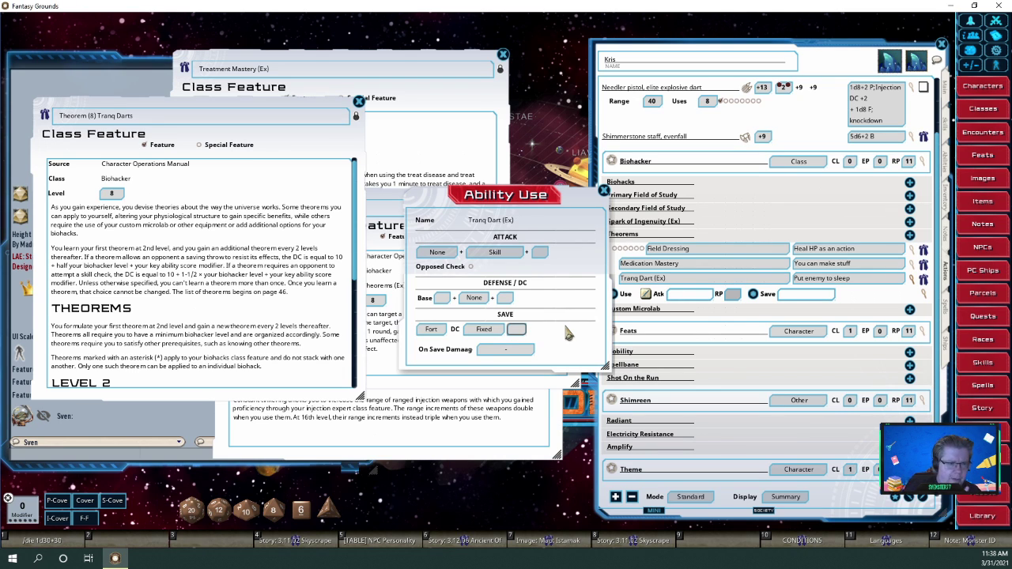
type("30")
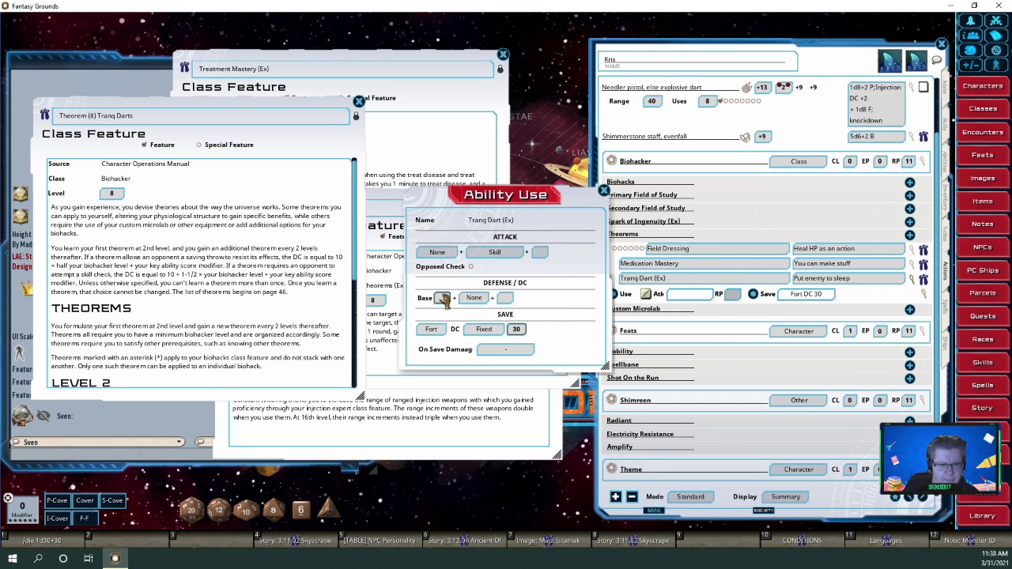
left_click(473, 298)
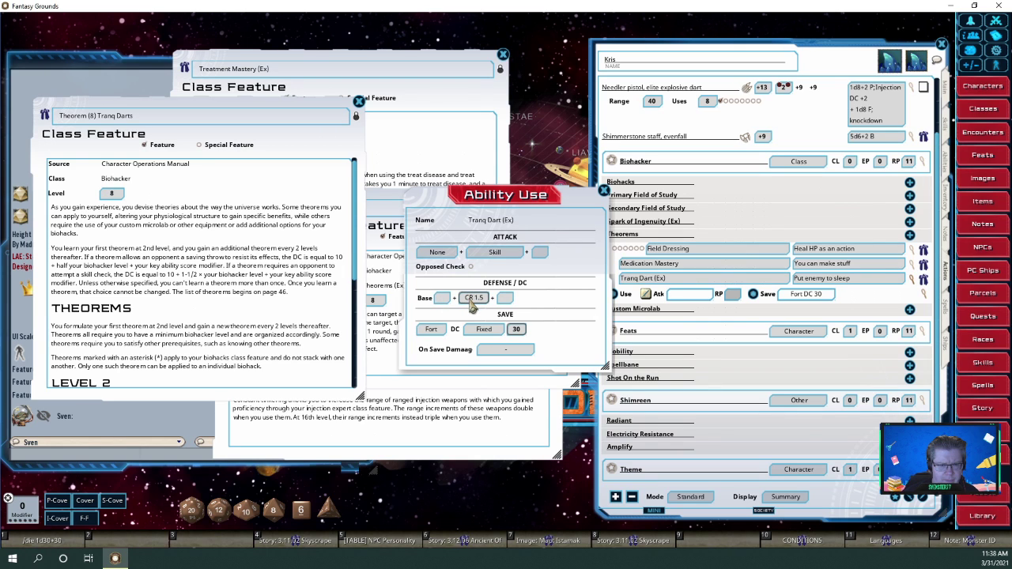
left_click(473, 301)
left_click(473, 301)
left_click(473, 300)
left_click(473, 300)
left_click(472, 301)
left_click(473, 301)
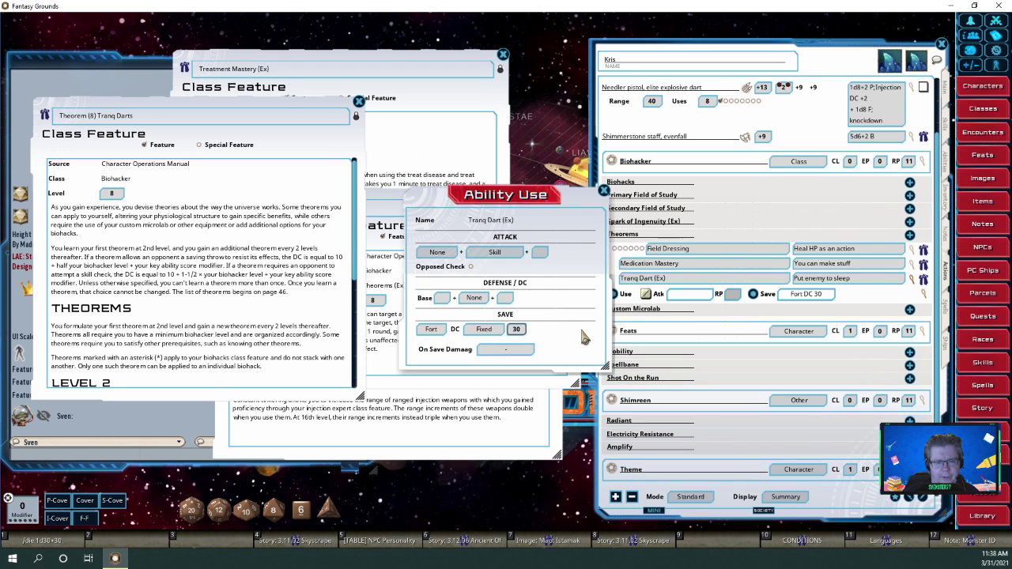
Close the cast action's settings and add an effect action to the Tranq Dart (Ex) entry
left_click(604, 191)
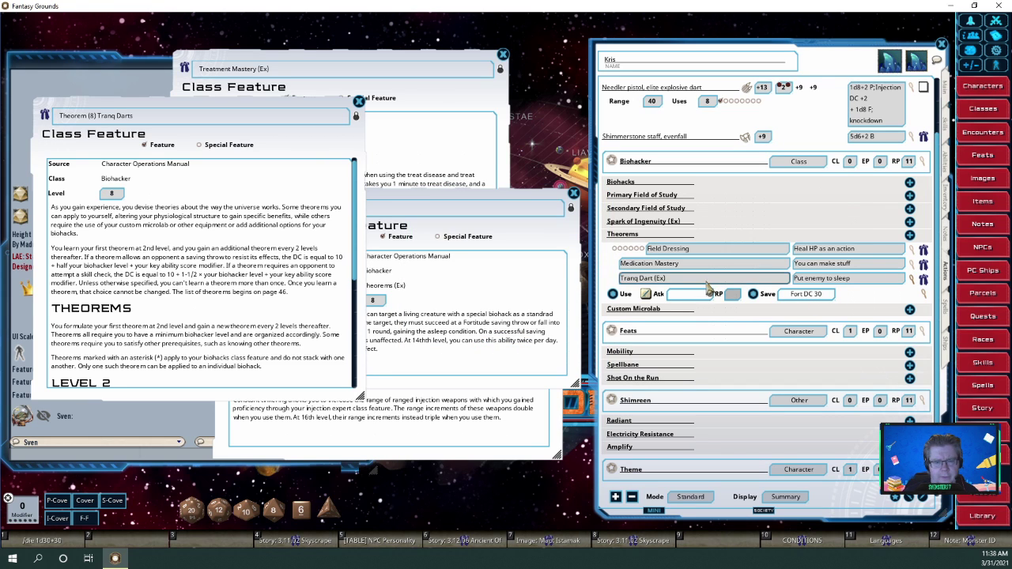
right_click(703, 279)
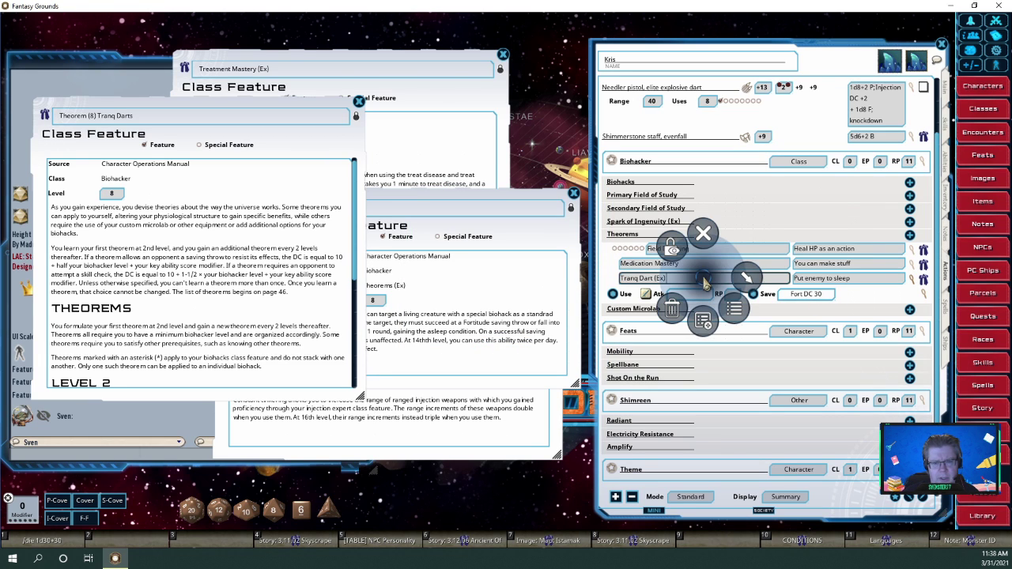
left_click(747, 281)
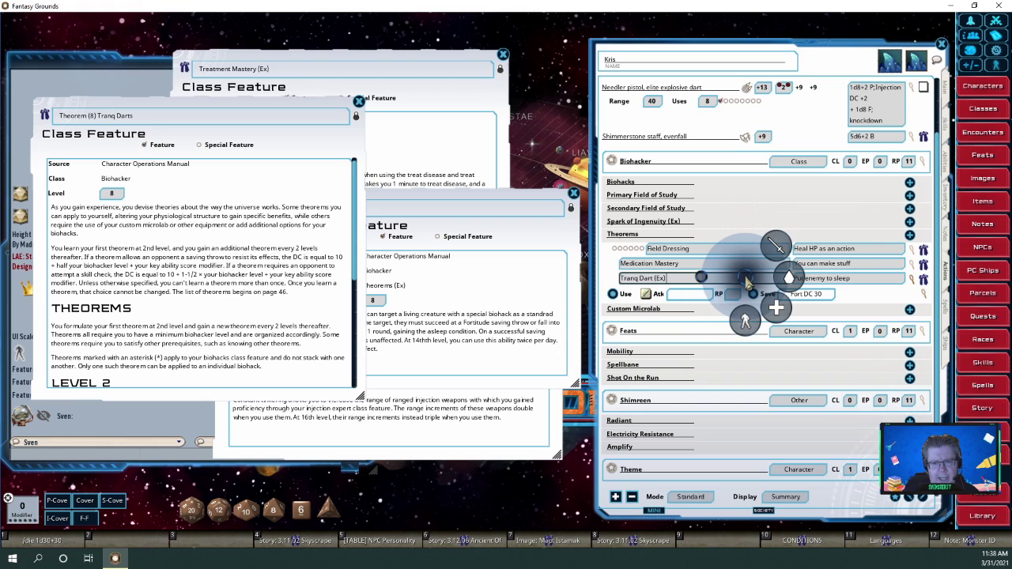
left_click(750, 321)
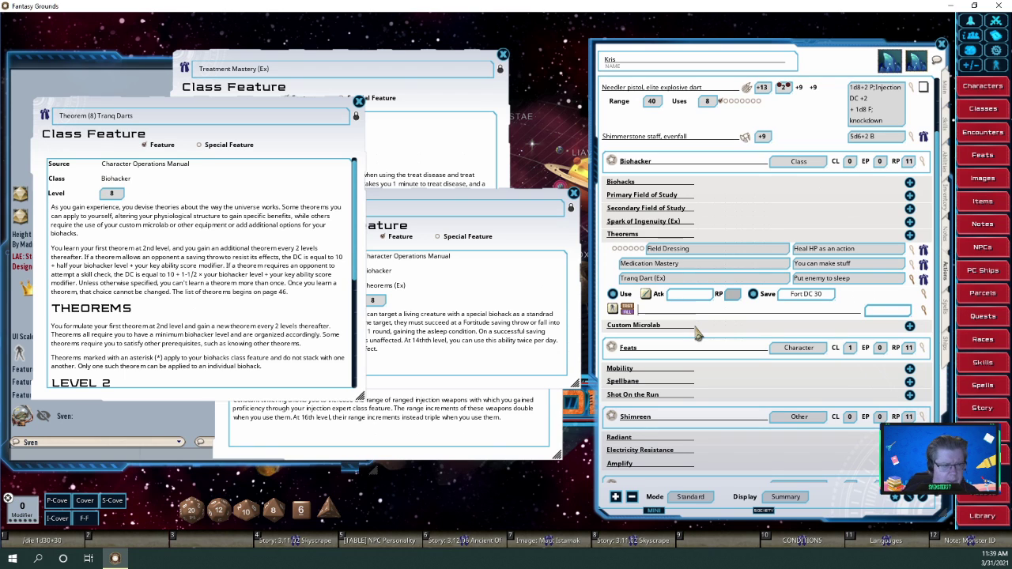
Enter "Tranq Dart; Asleep" as the new effect's text, consulting the Tranq Dart (Ex) class feature
left_click(531, 278)
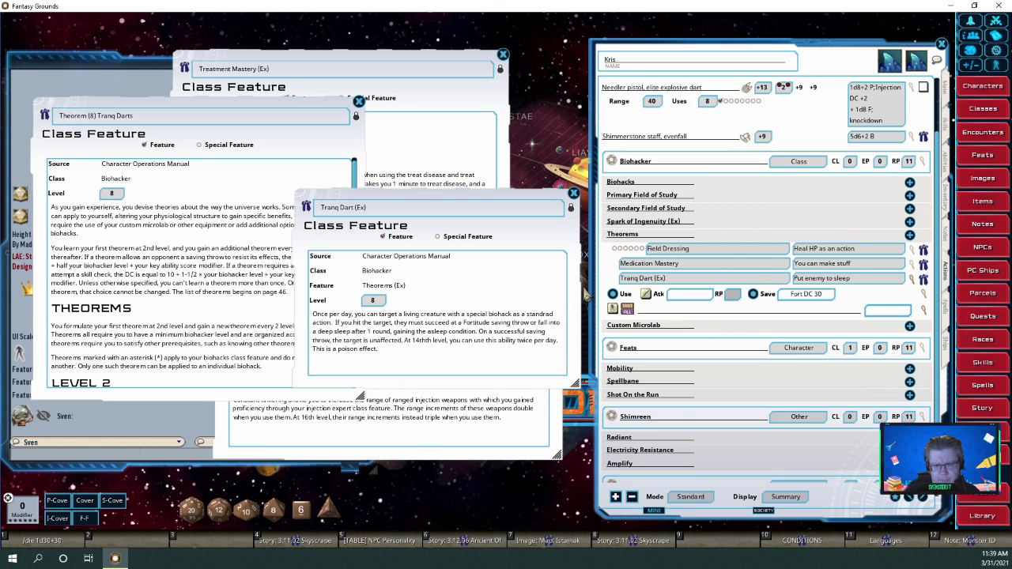
key("shift")
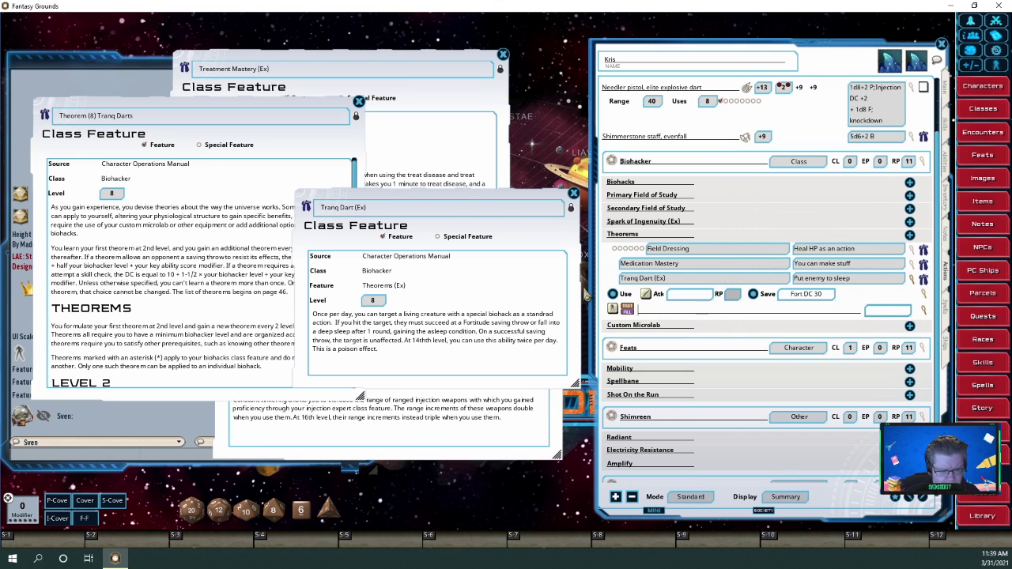
type("Tran")
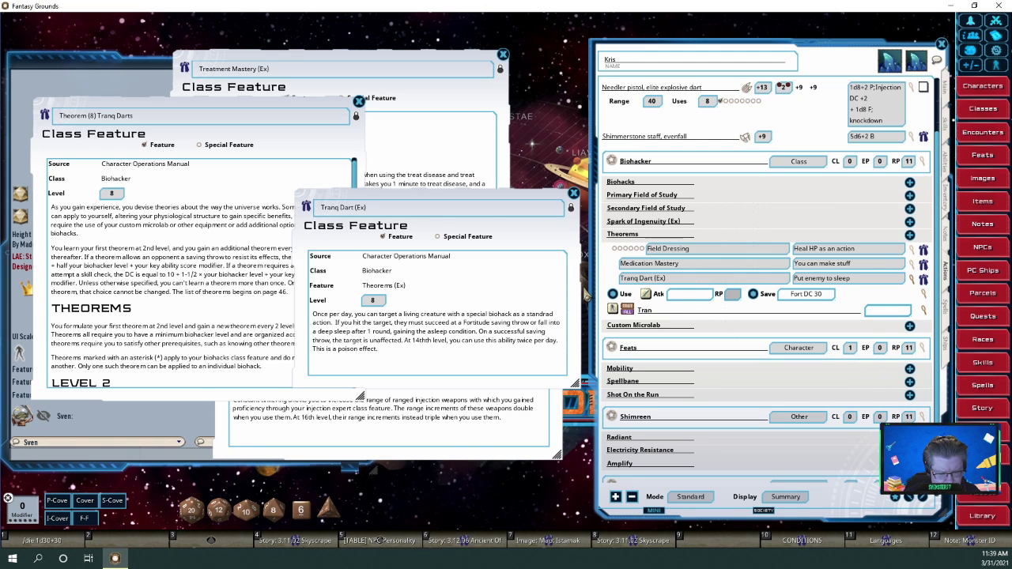
type("q Dart")
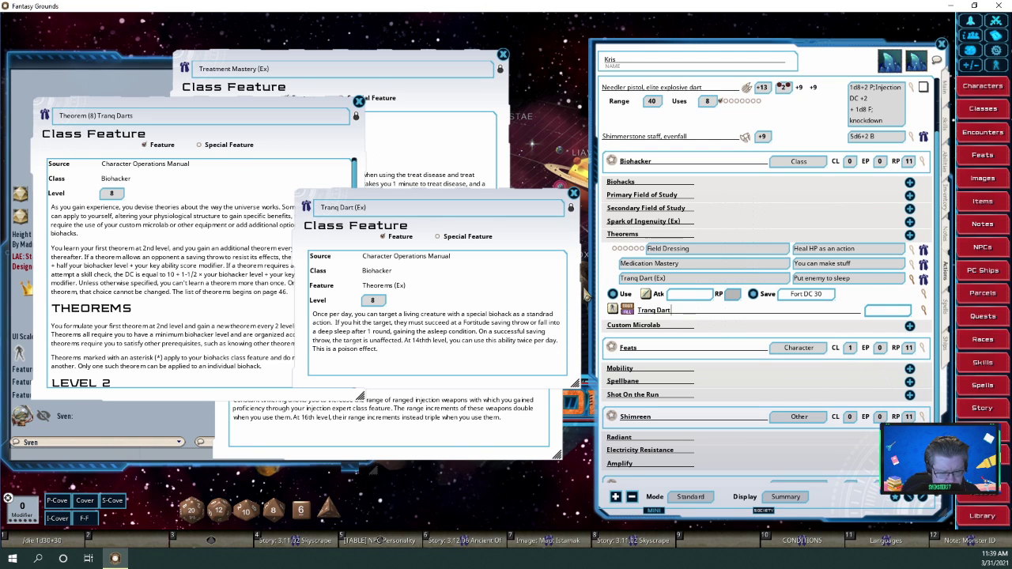
type(";")
key("shift")
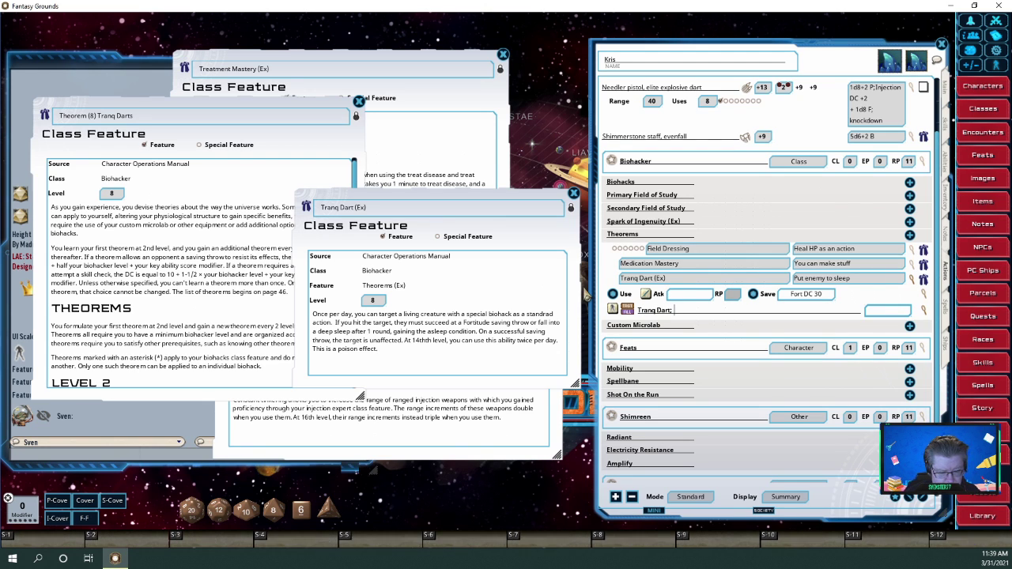
type("Asleep")
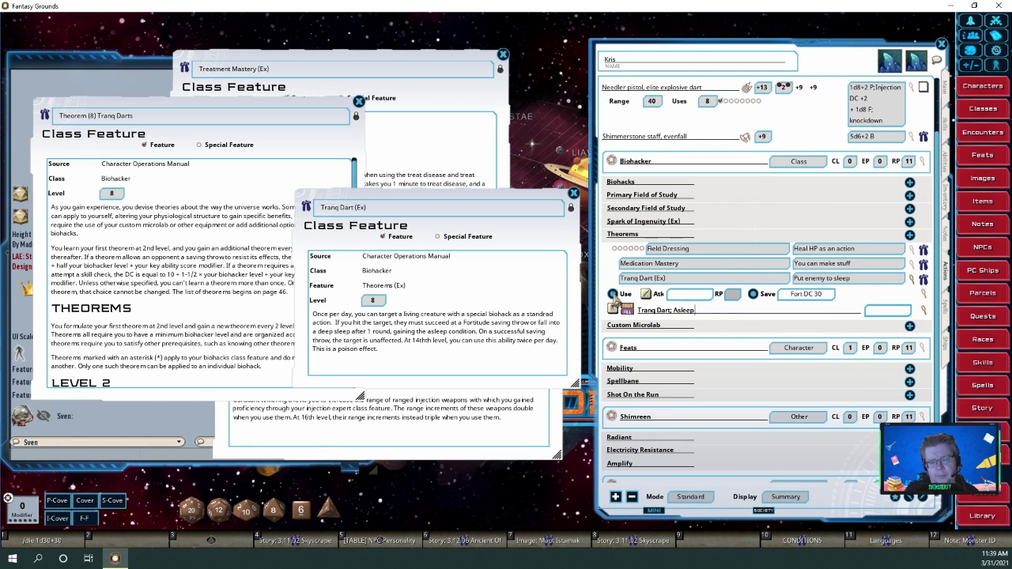
Look up the Asleep condition in the Effects list and close the list
left_click(996, 51)
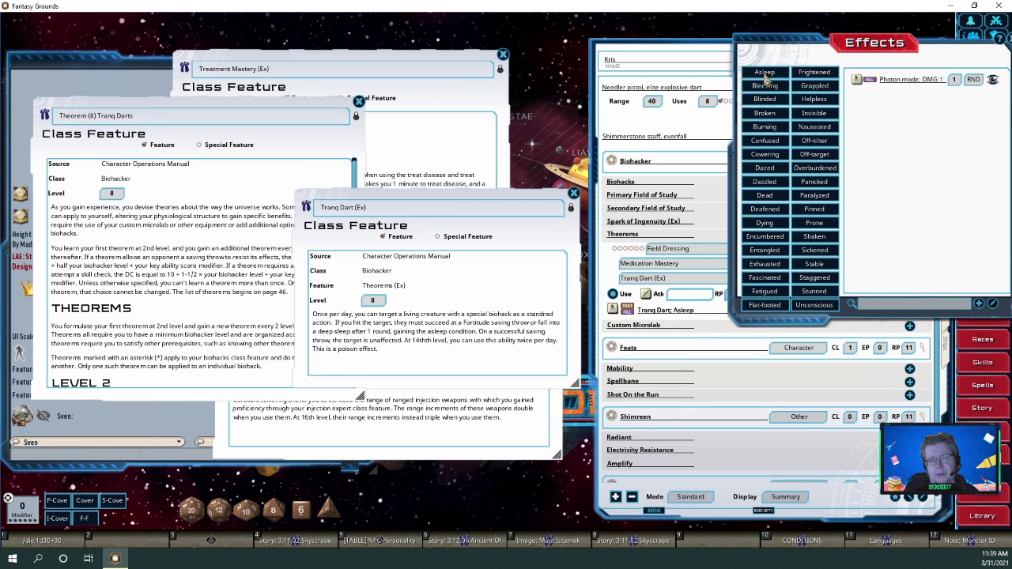
left_click_drag(997, 47, 945, 60)
left_click(942, 46)
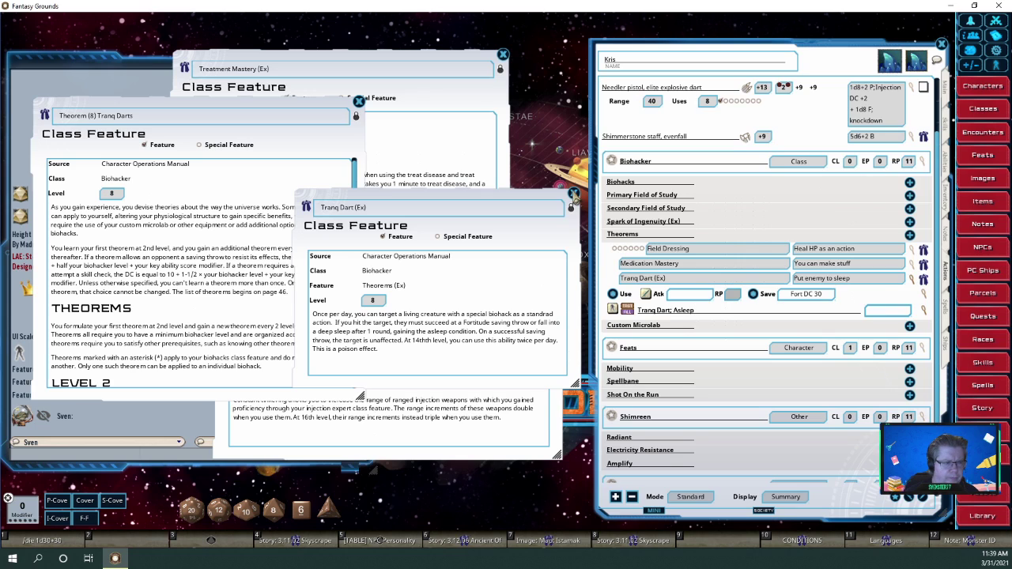
Review the Theorem (8) Tranq Darts rules and theorem lists, and close both Tranq Dart class feature records
left_click(253, 195)
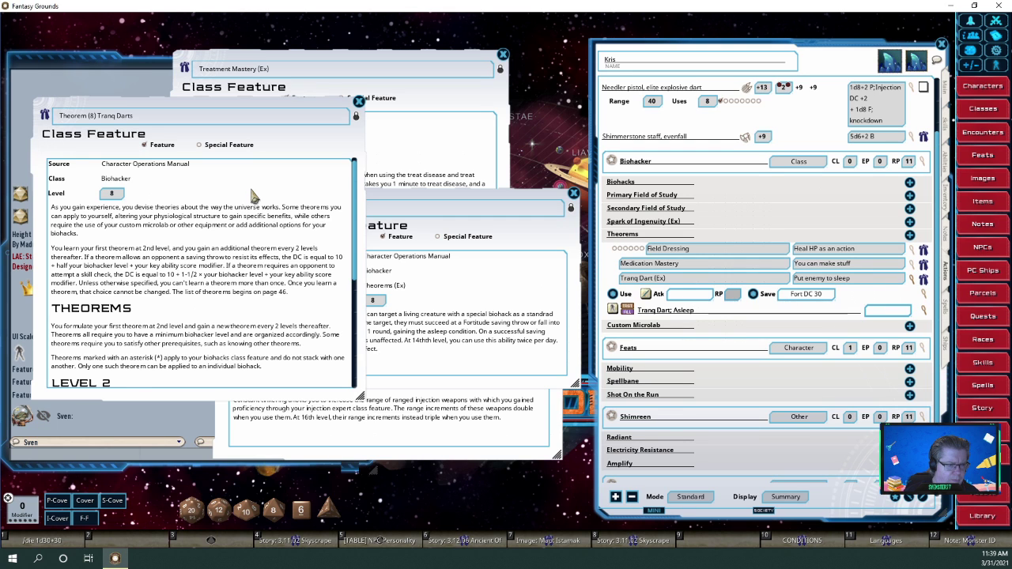
scroll(253, 196, "down", 1)
scroll(253, 196, "down", 4)
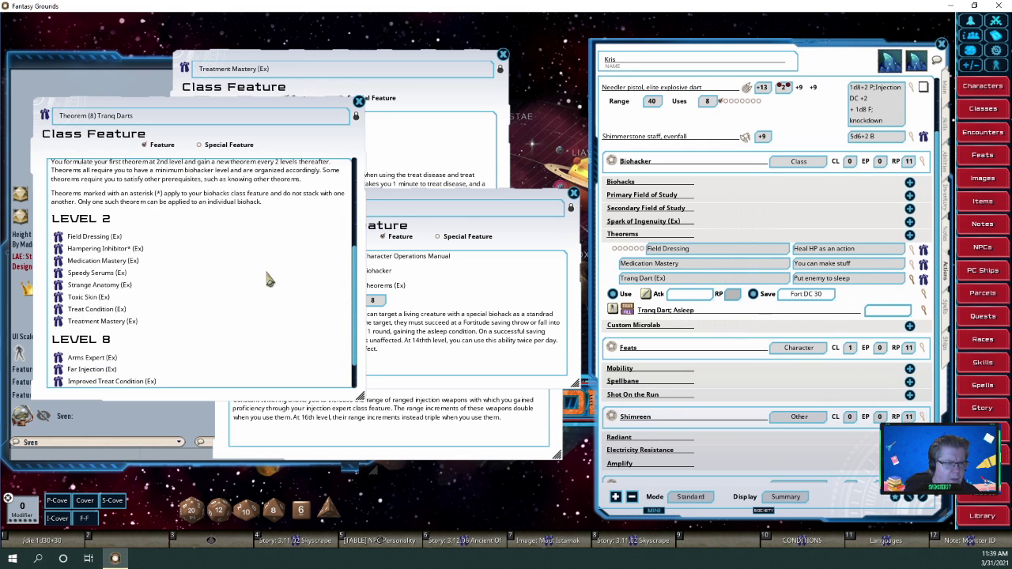
scroll(269, 278, "up", 2)
scroll(269, 278, "down", 3)
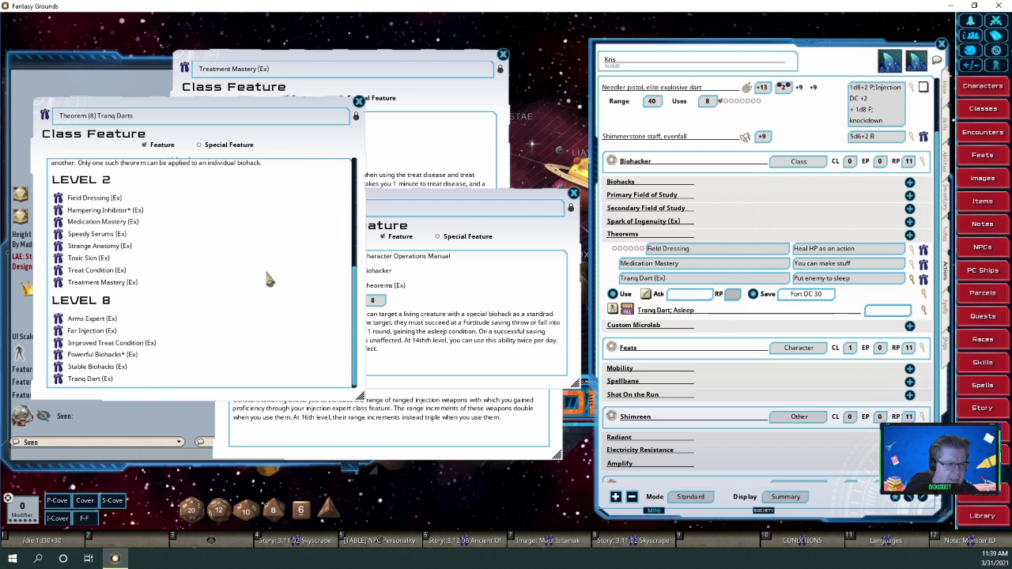
scroll(269, 278, "up", 3)
scroll(269, 279, "up", 4)
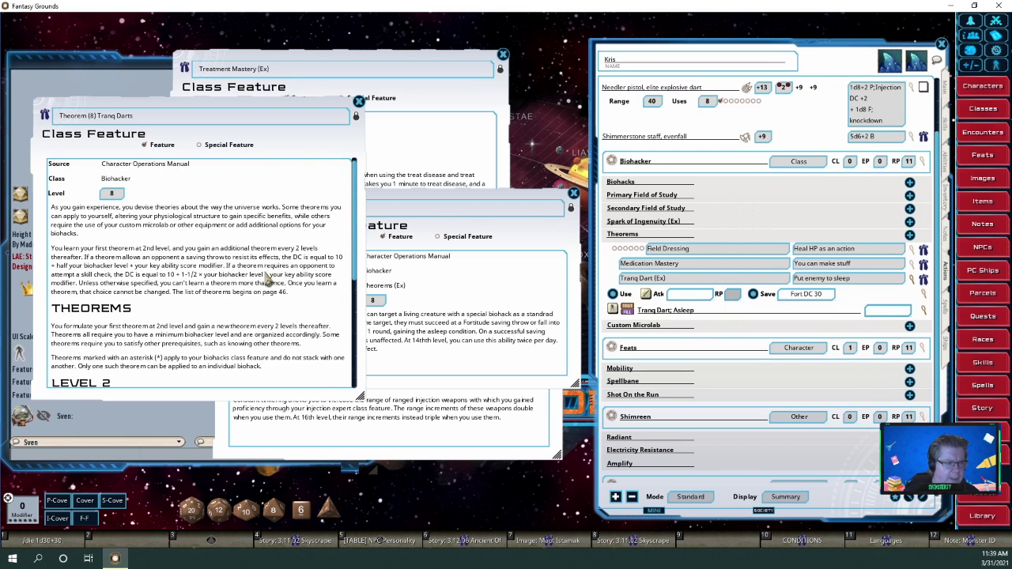
left_click(359, 103)
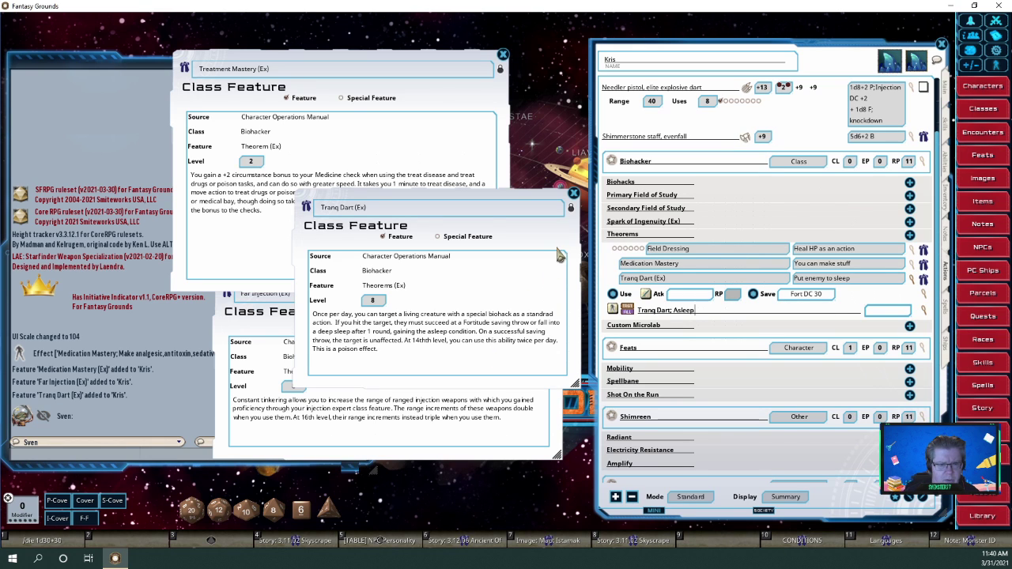
left_click(573, 194)
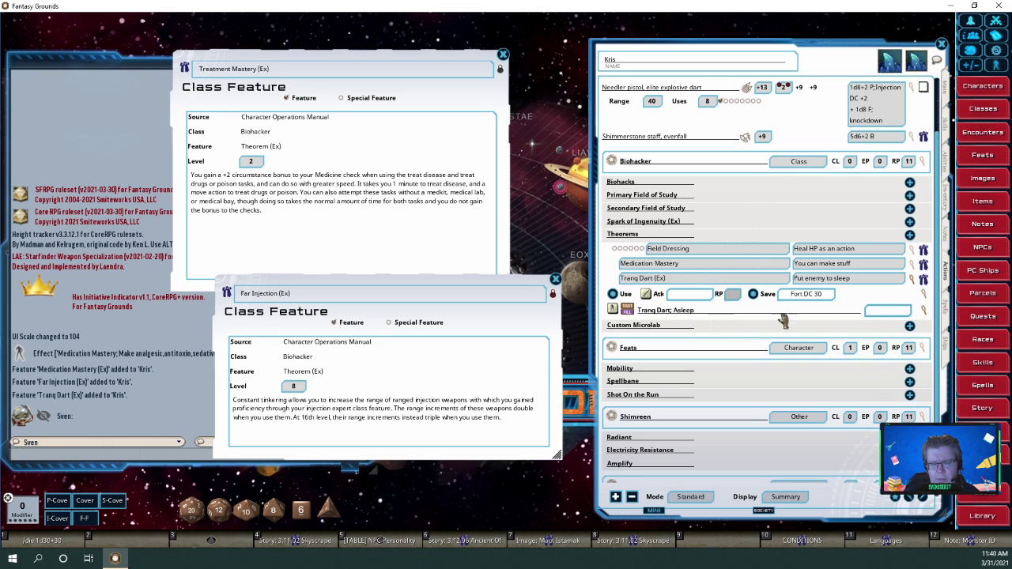
Collapse the Tranq Dart (Ex) entry's actions and output the calendar's current date and time to the chat
left_click(911, 278)
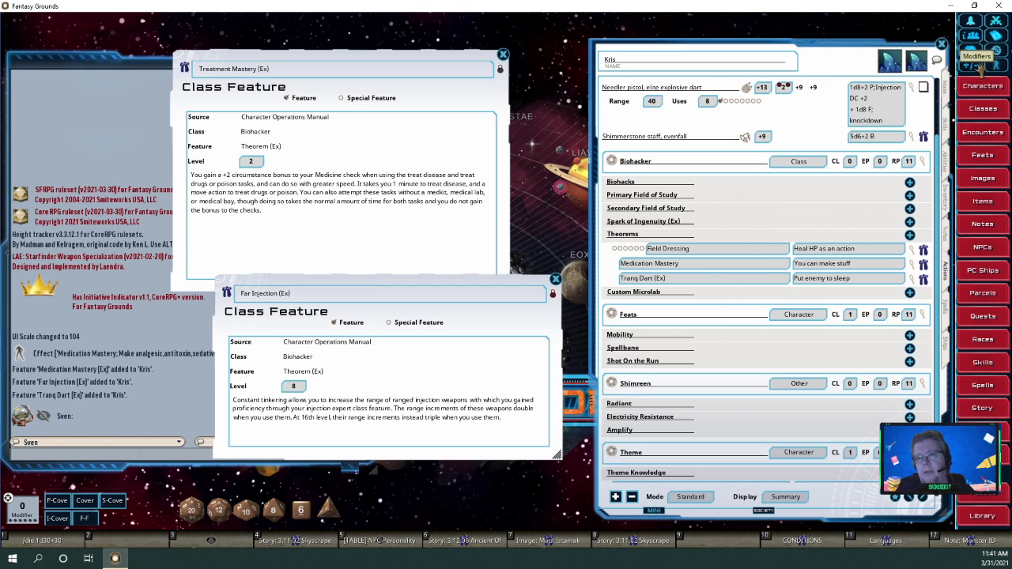
left_click(997, 40)
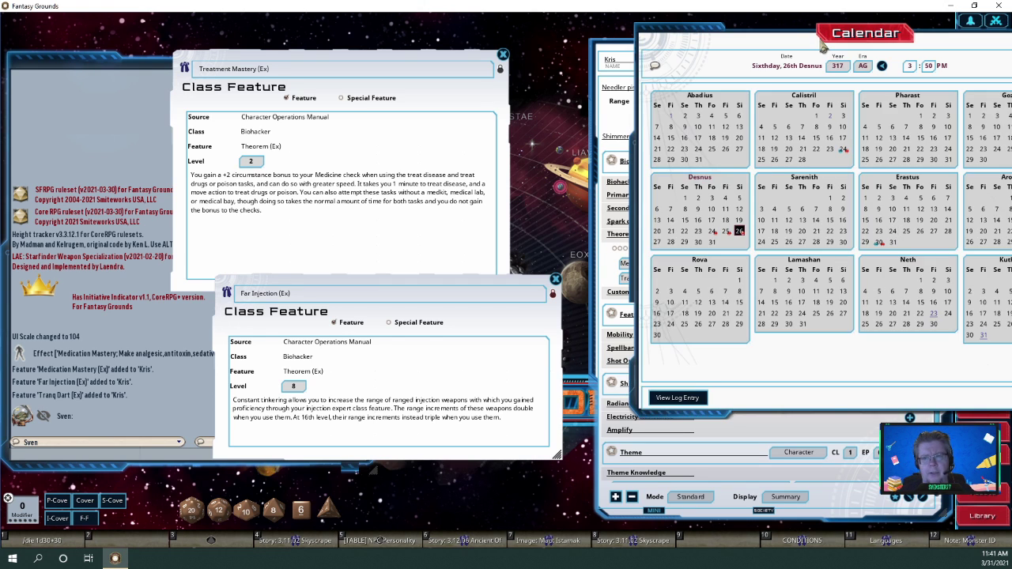
left_click_drag(793, 29, 486, 63)
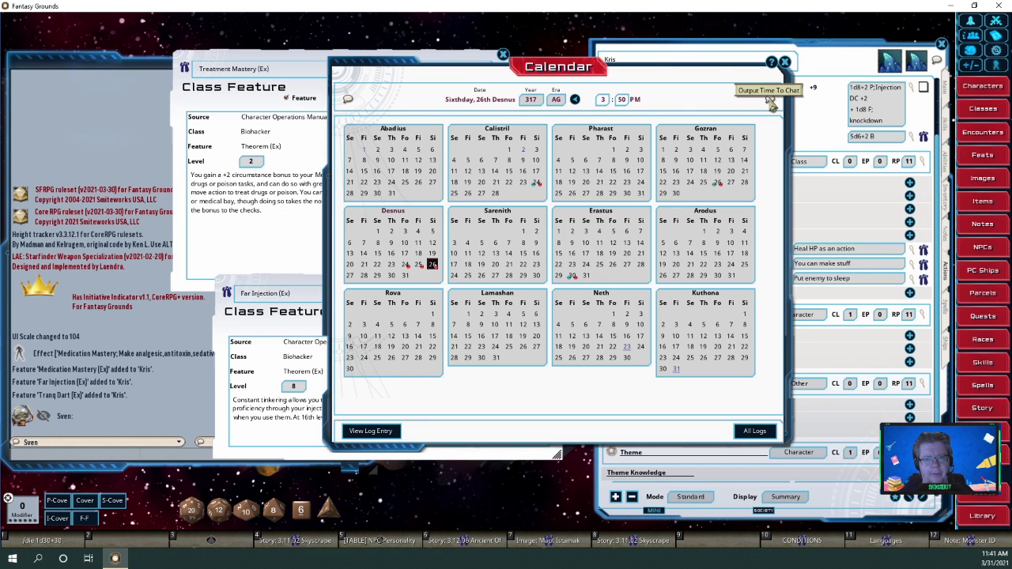
left_click(347, 99)
left_click(770, 101)
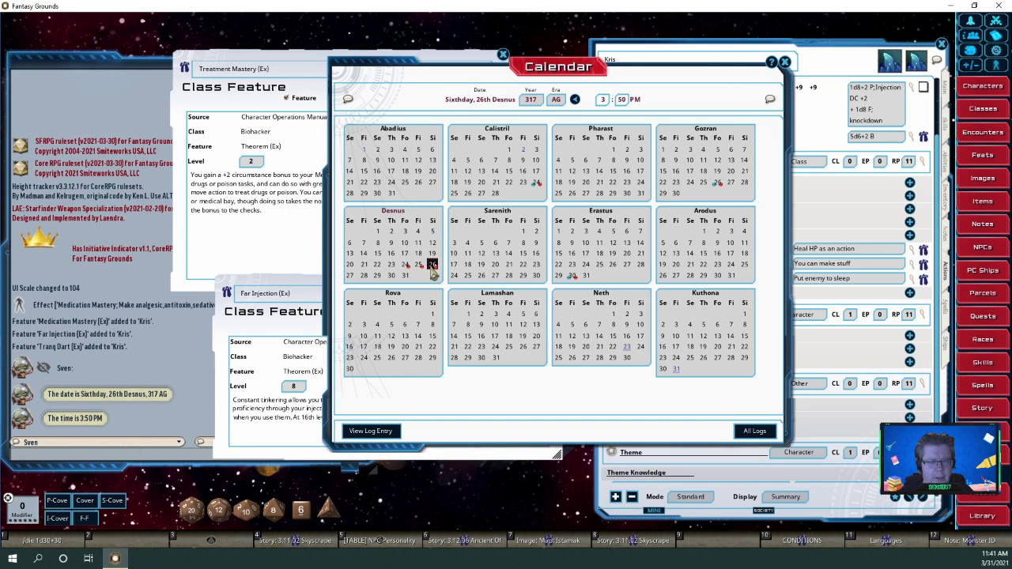
Read through the calendar's log entry for 26th Desnus, 317 AG, and close both the entry and the calendar
left_click(432, 264)
scroll(667, 360, "down", 8)
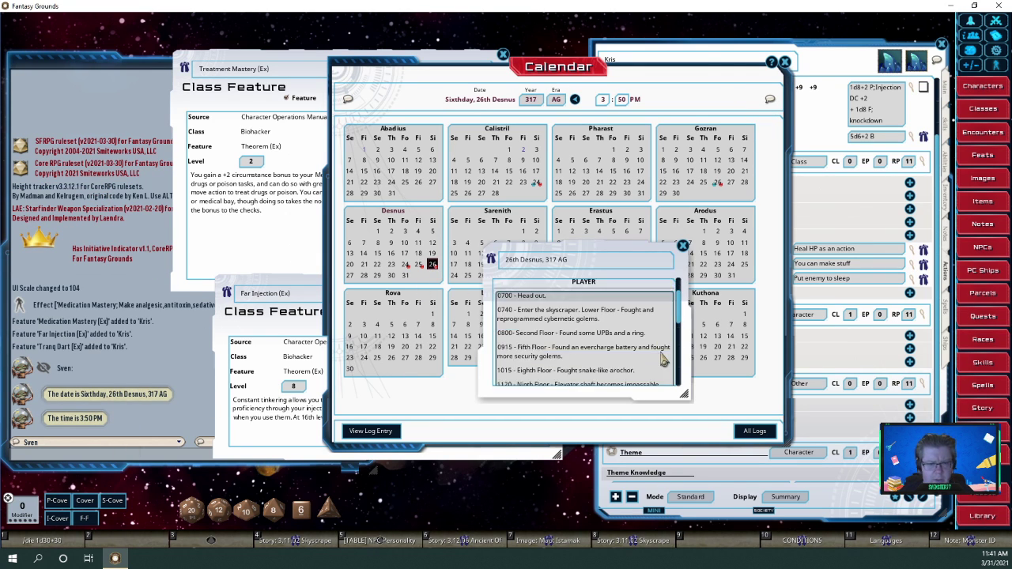
scroll(662, 359, "down", 3)
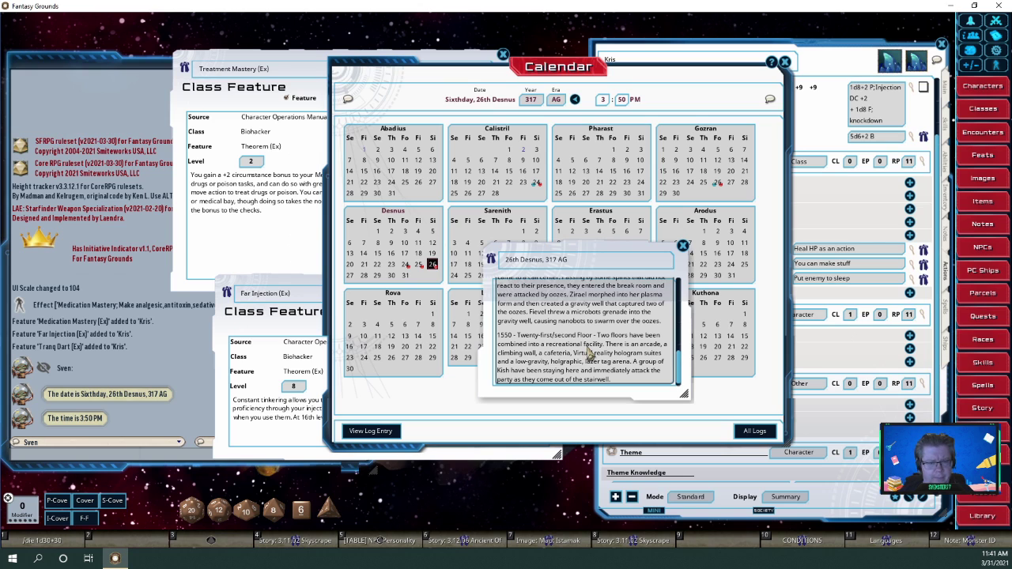
left_click(682, 246)
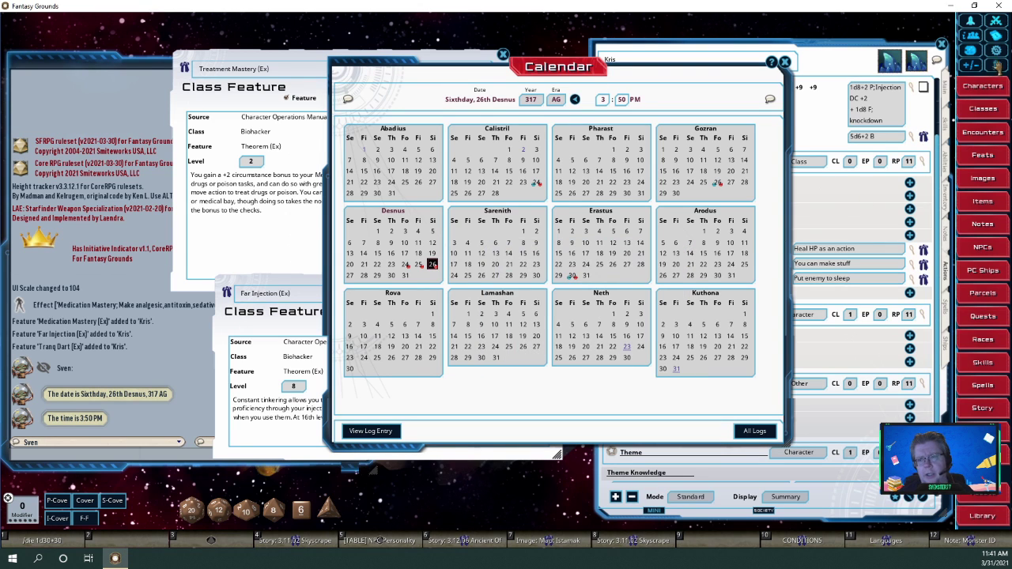
left_click(785, 62)
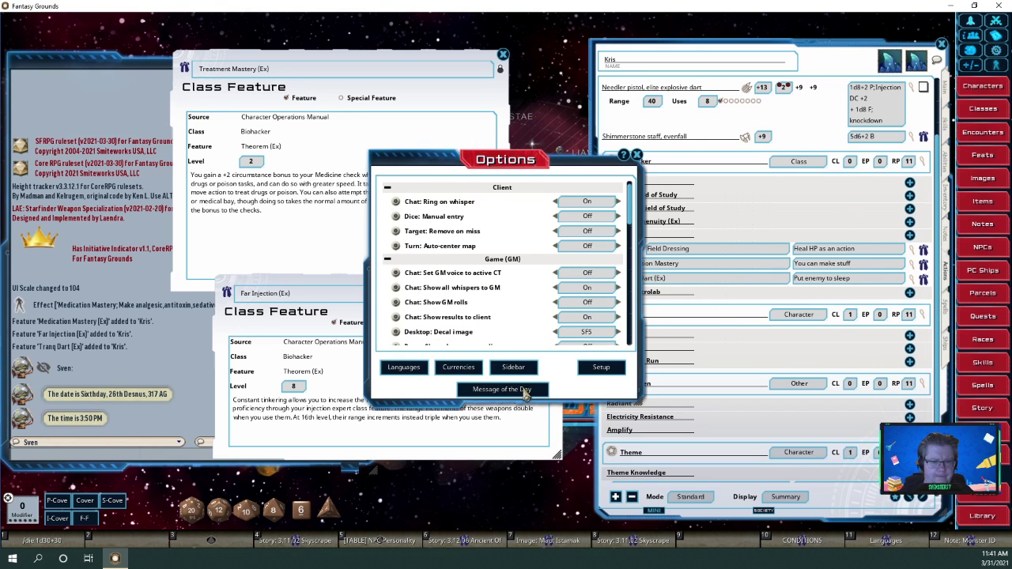
Open the Message of the Day from the campaign options and delete its Birthdays section, including the leftover blank line
left_click(526, 391)
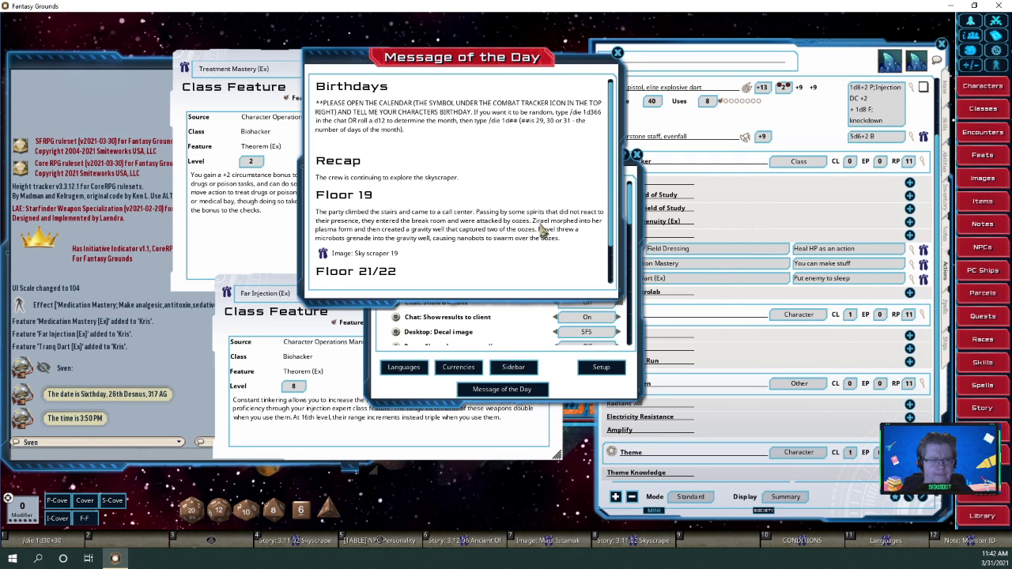
left_click(381, 148)
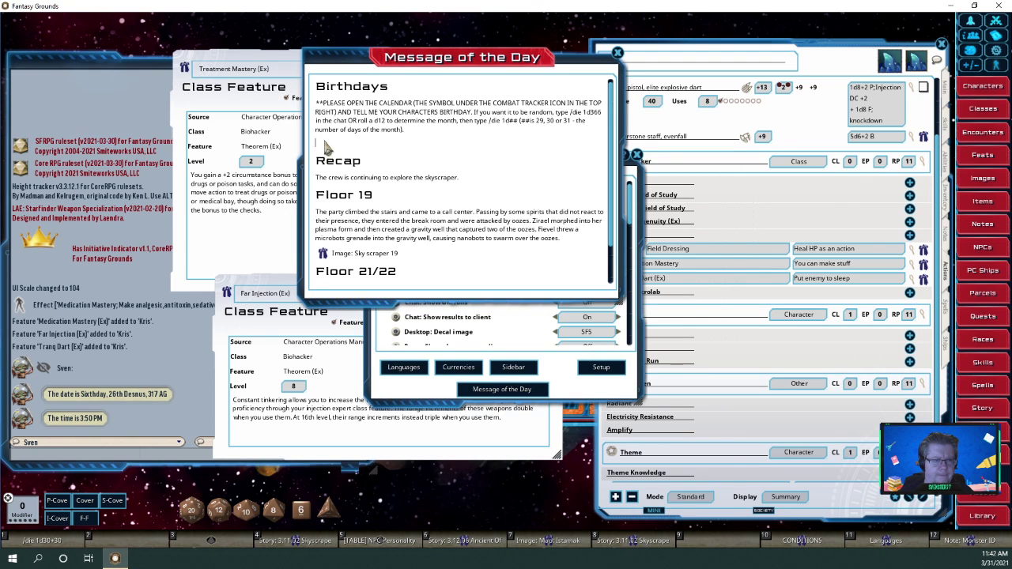
left_click_drag(326, 143, 309, 82)
key("Delete")
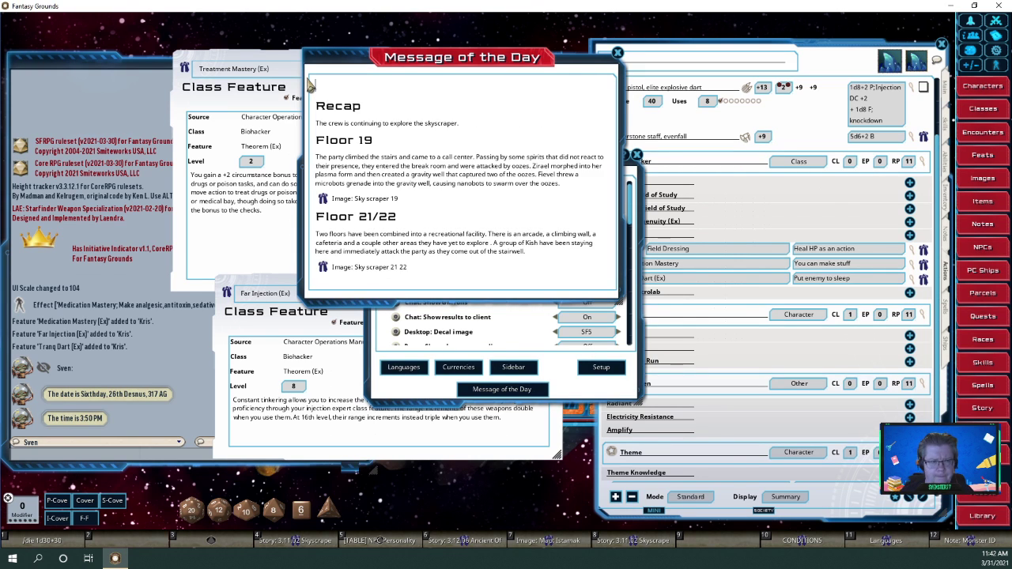
key("Delete")
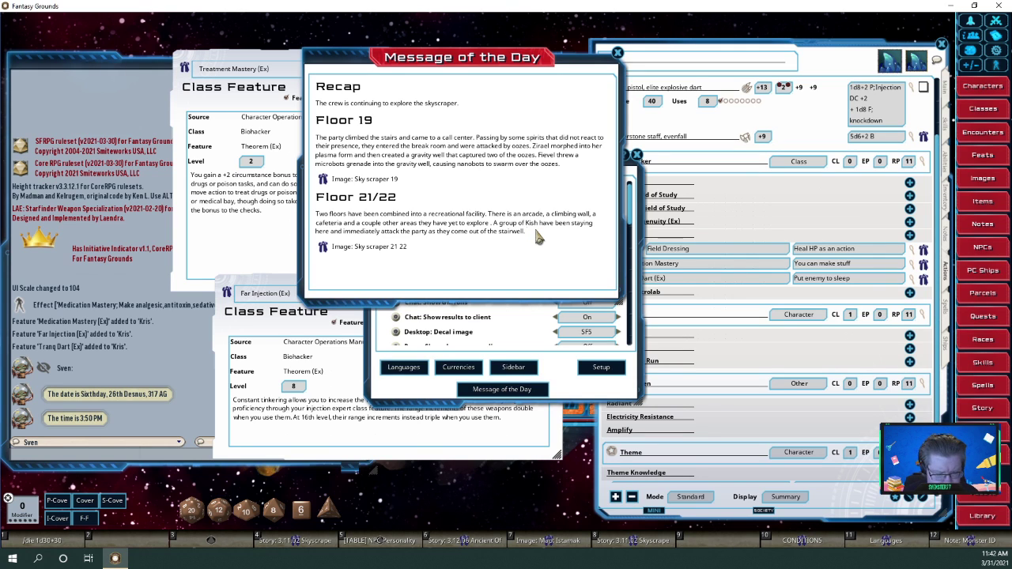
Append "The party successfully repelled the attack and stand over their bloody corspes." to the Floor 21/22 paragraph
type("The oar")
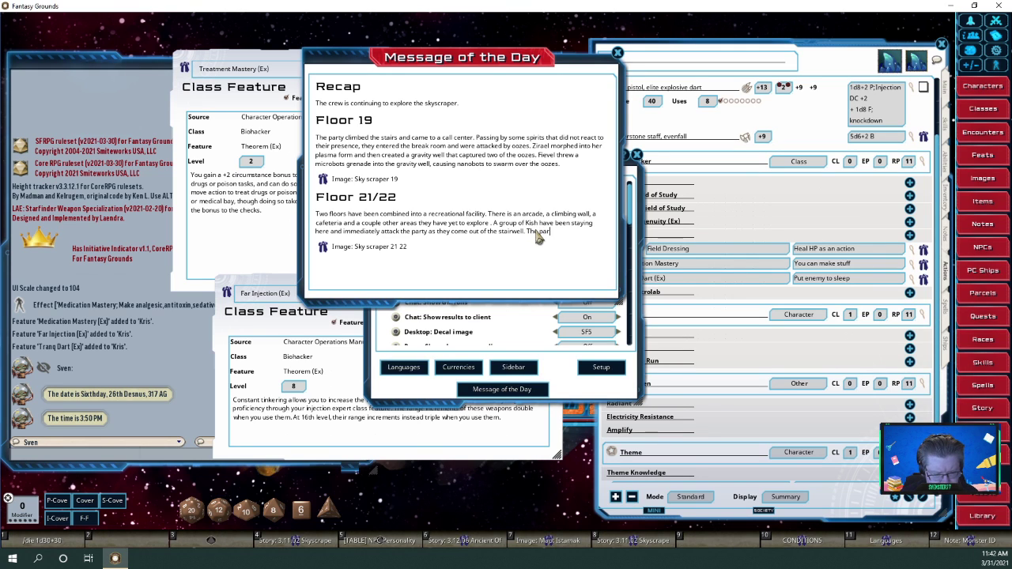
type("ty succe")
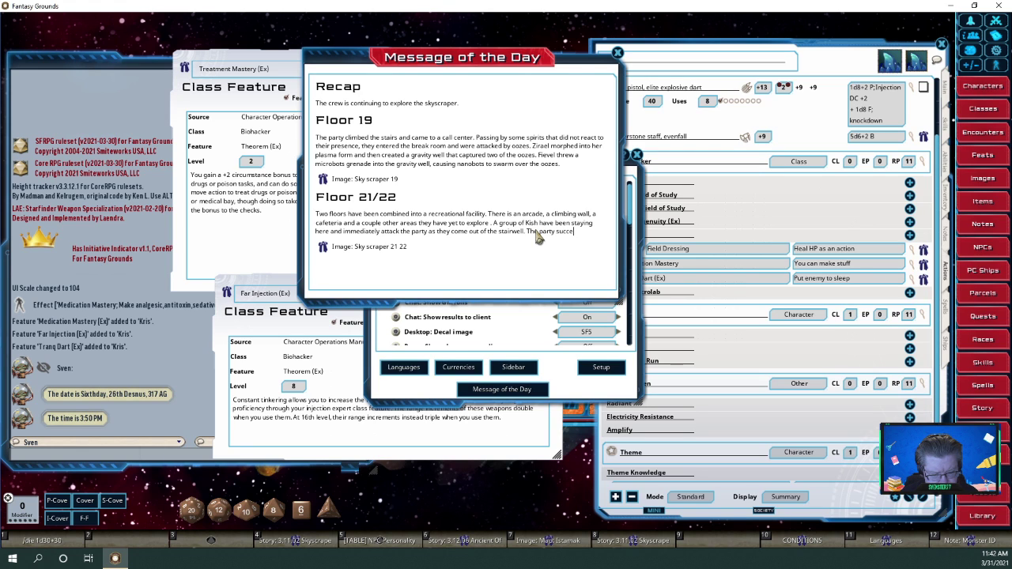
type("ssfully re")
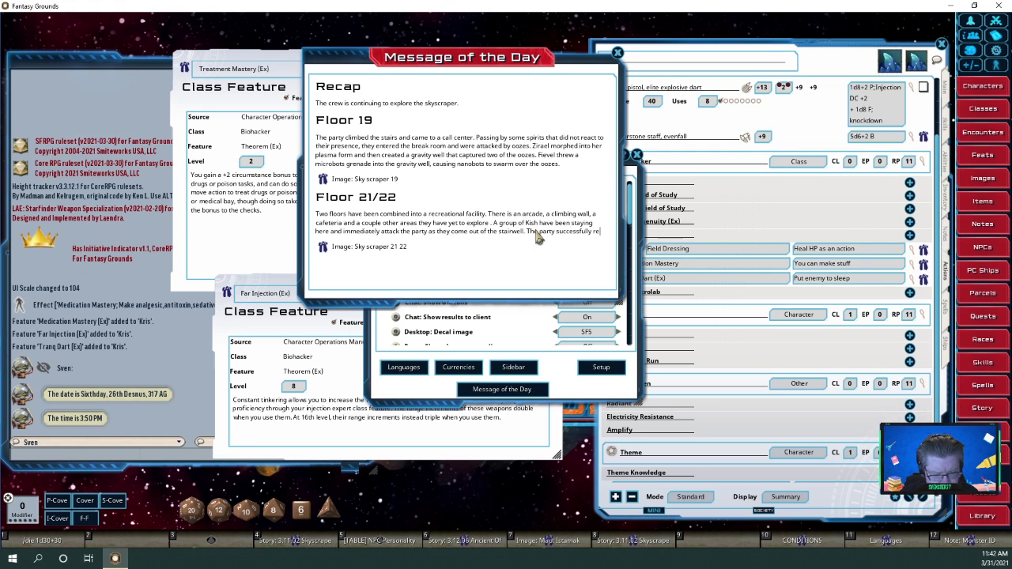
type("pelled t")
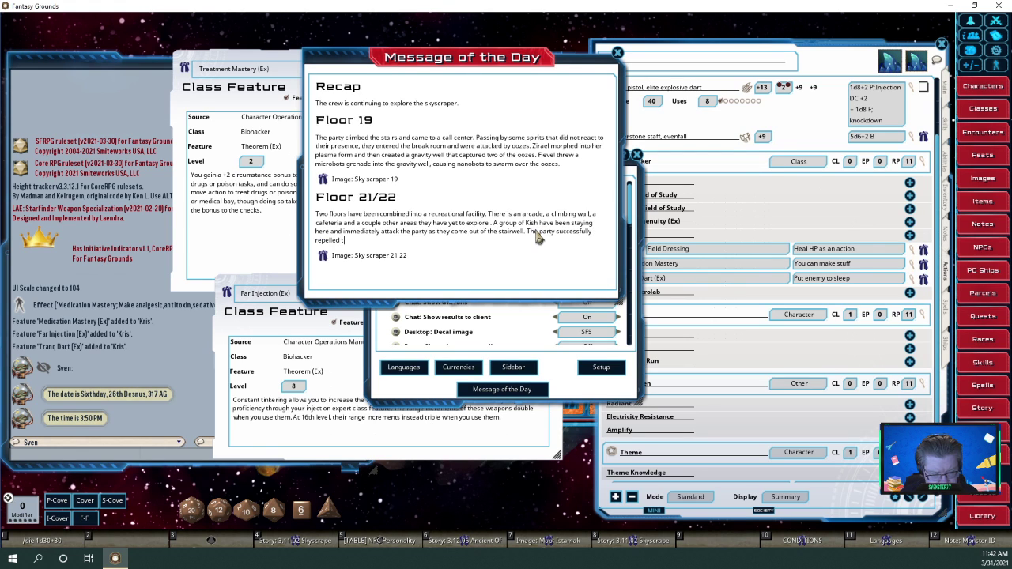
type("he attack and stand")
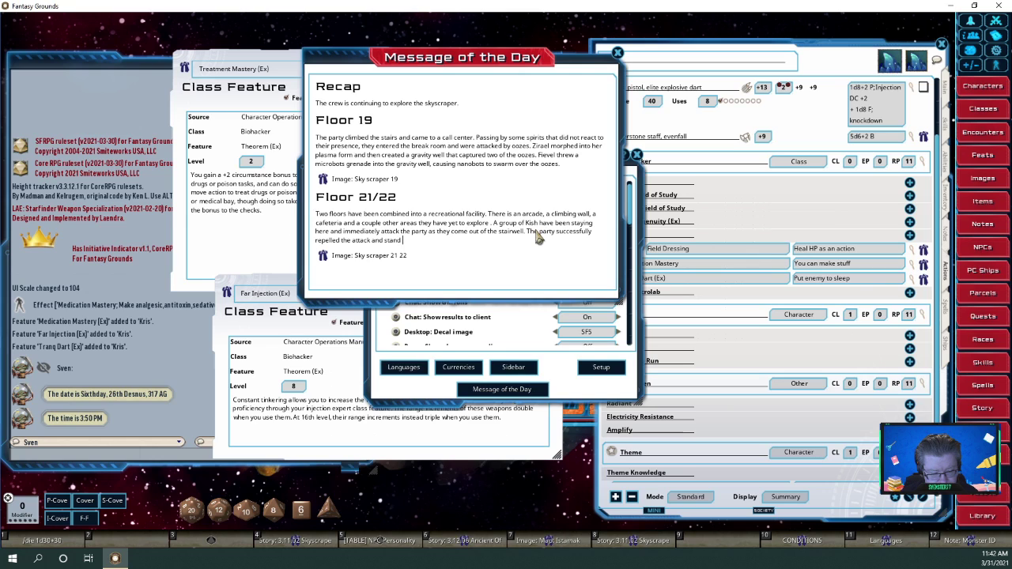
type(" over their bloody corsp")
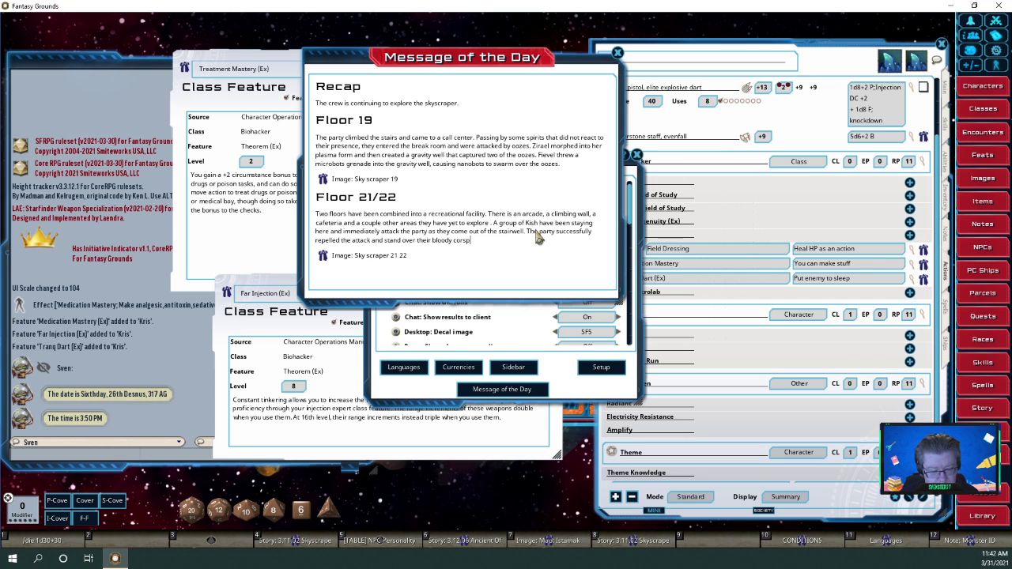
type("er")
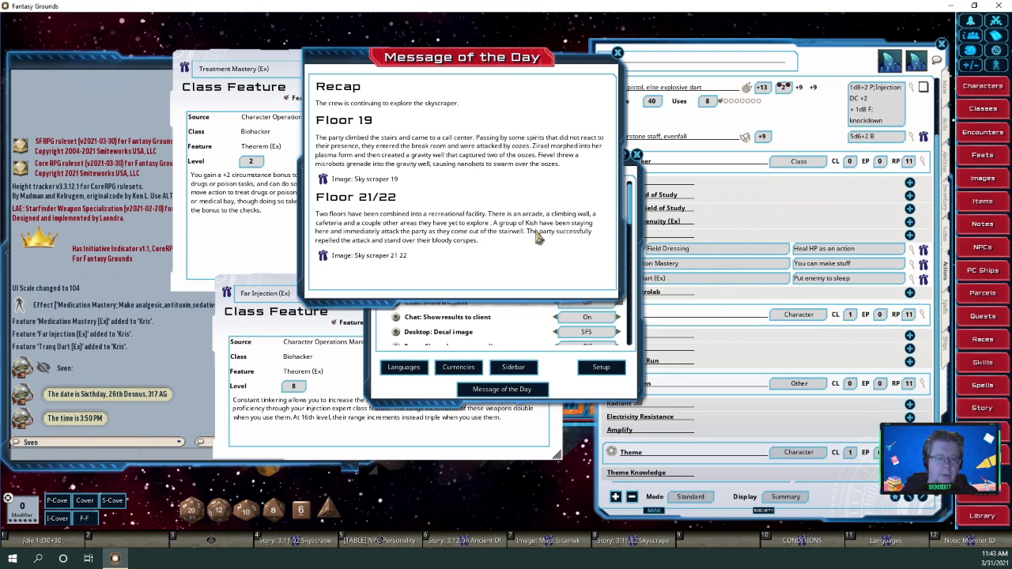
Open the linked Sky scraper 21 22 image, examine the tokens on the floor map, and close it
left_click(326, 254)
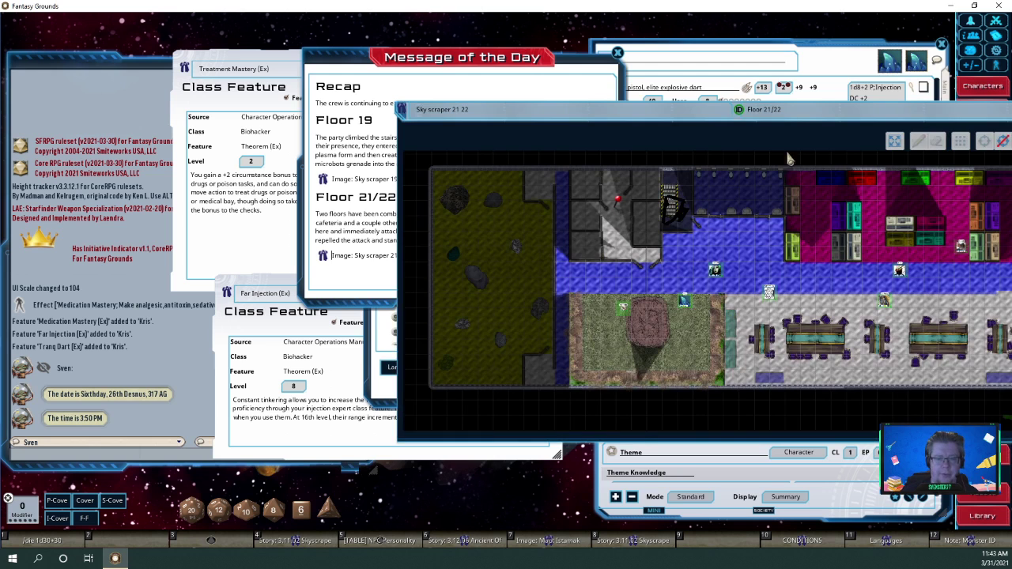
left_click_drag(793, 116, 499, 132)
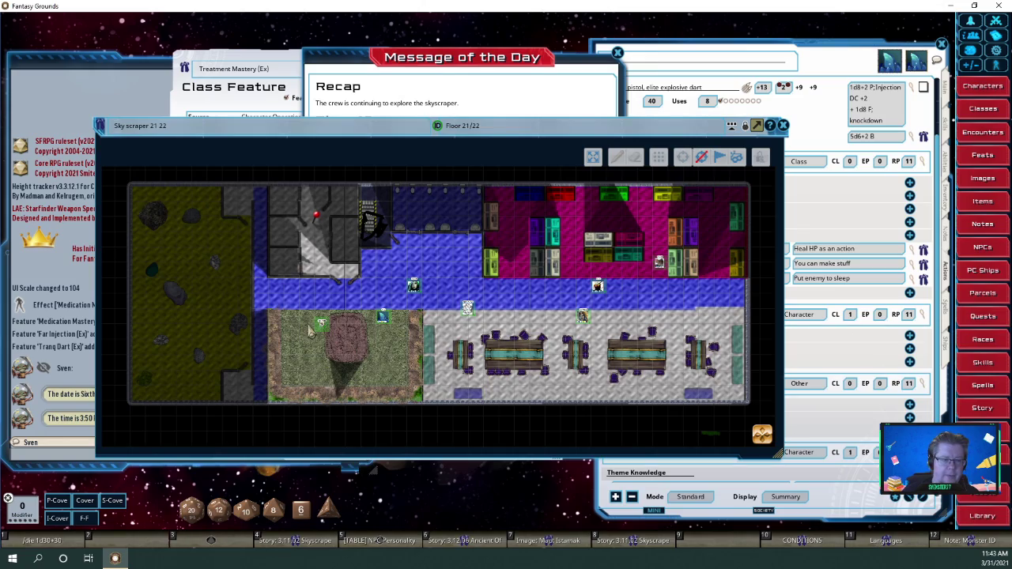
scroll(310, 332, "up", 2)
scroll(310, 332, "up", 4)
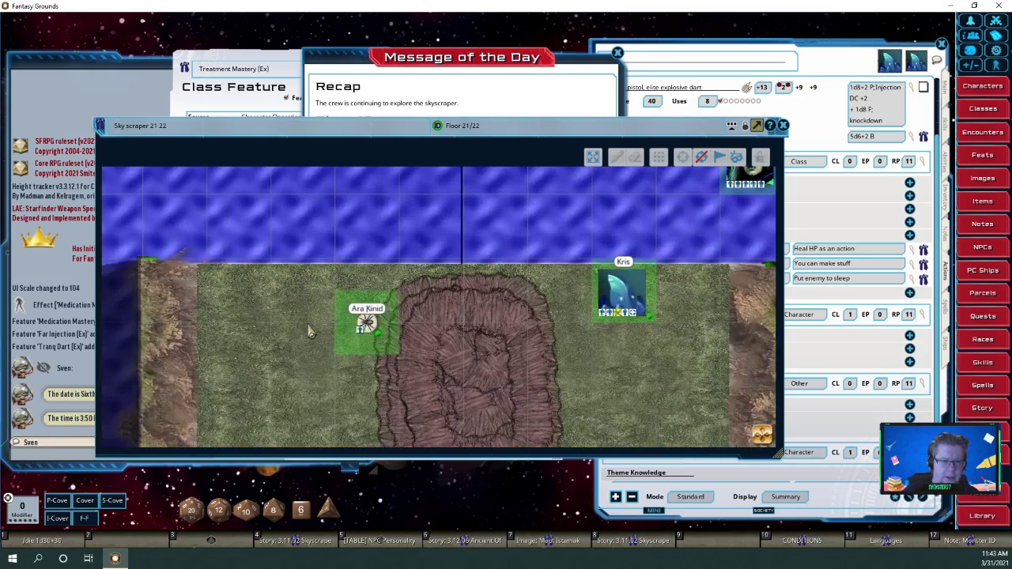
scroll(310, 332, "down", 5)
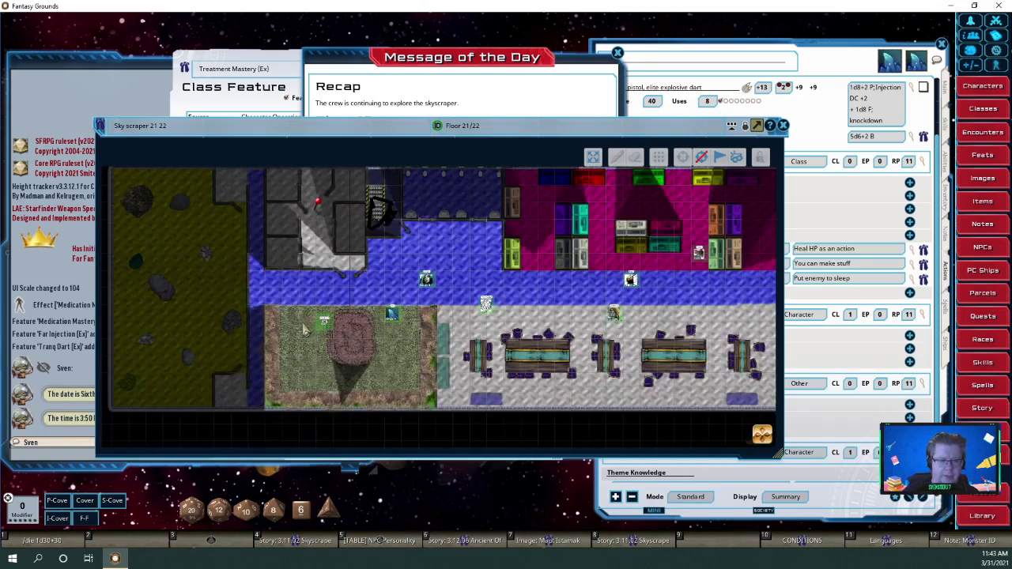
left_click(325, 323)
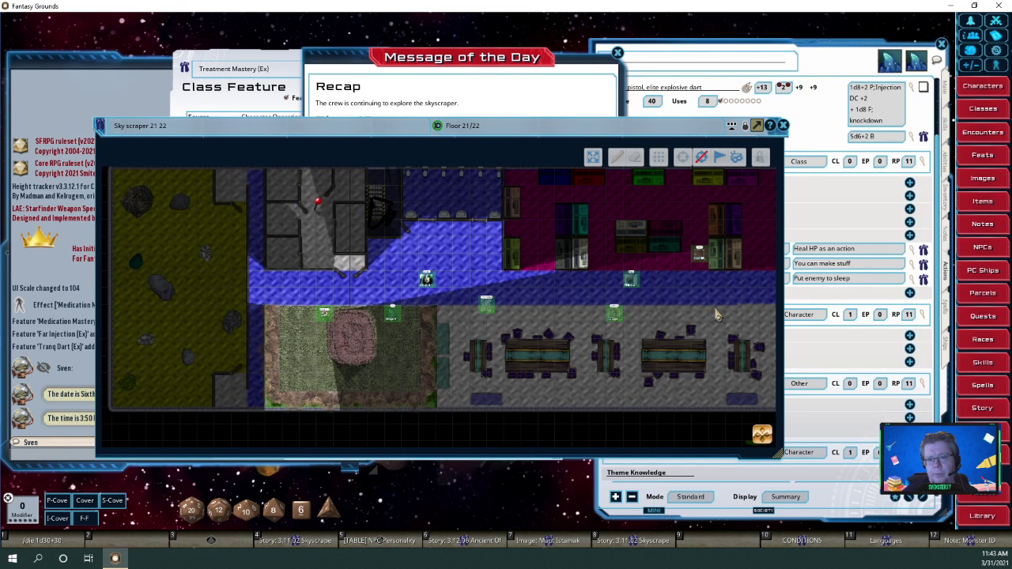
left_click(784, 128)
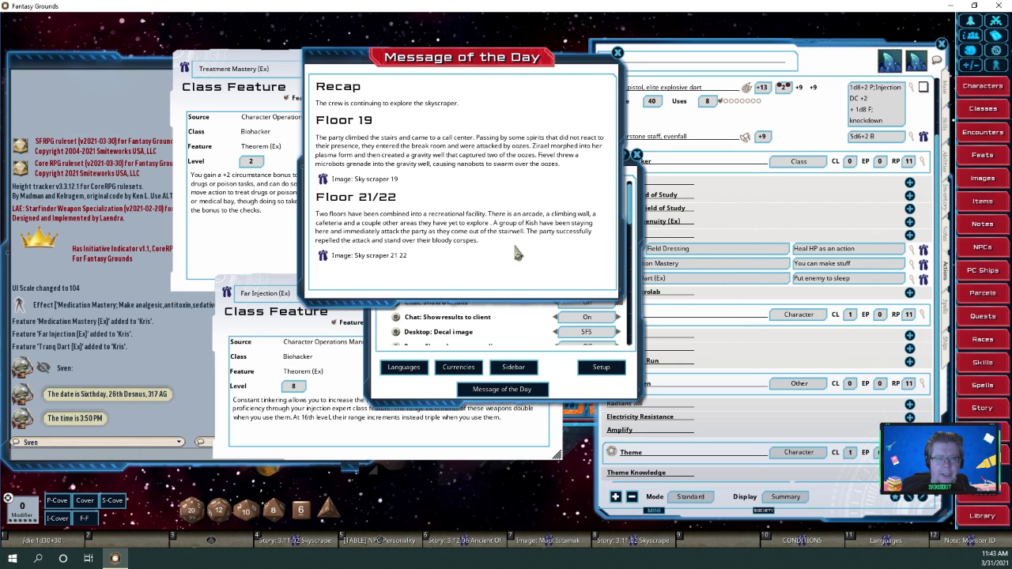
Delete the Floor 19 section with its image link from the Message of the Day, and close the message and options
left_click(317, 124)
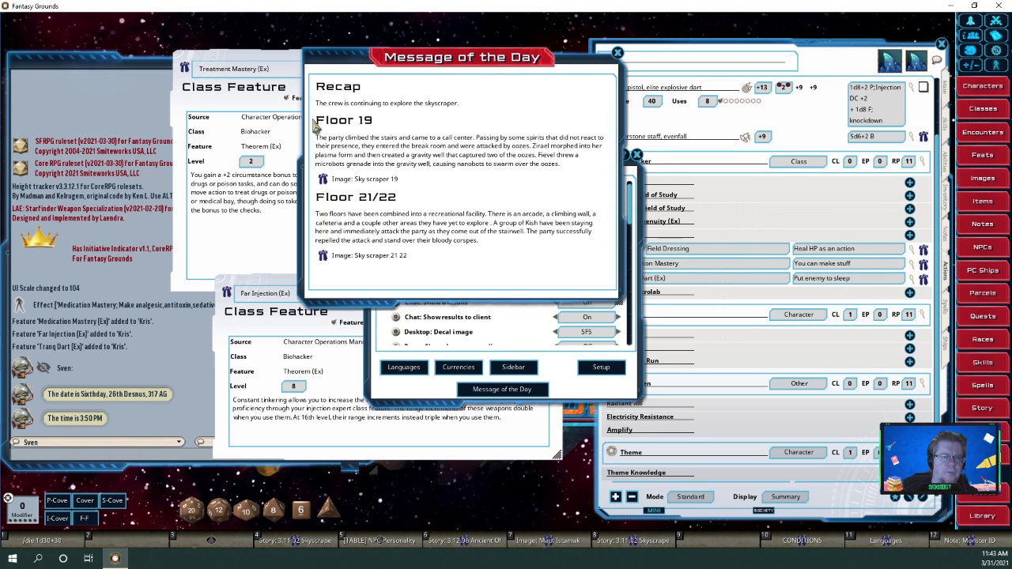
left_click_drag(349, 144, 412, 182)
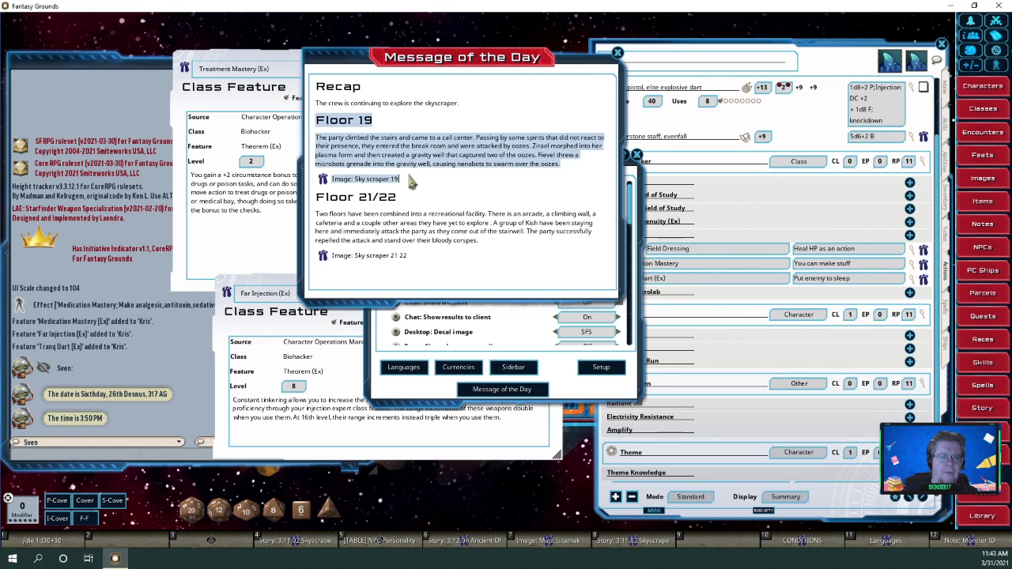
key("Delete")
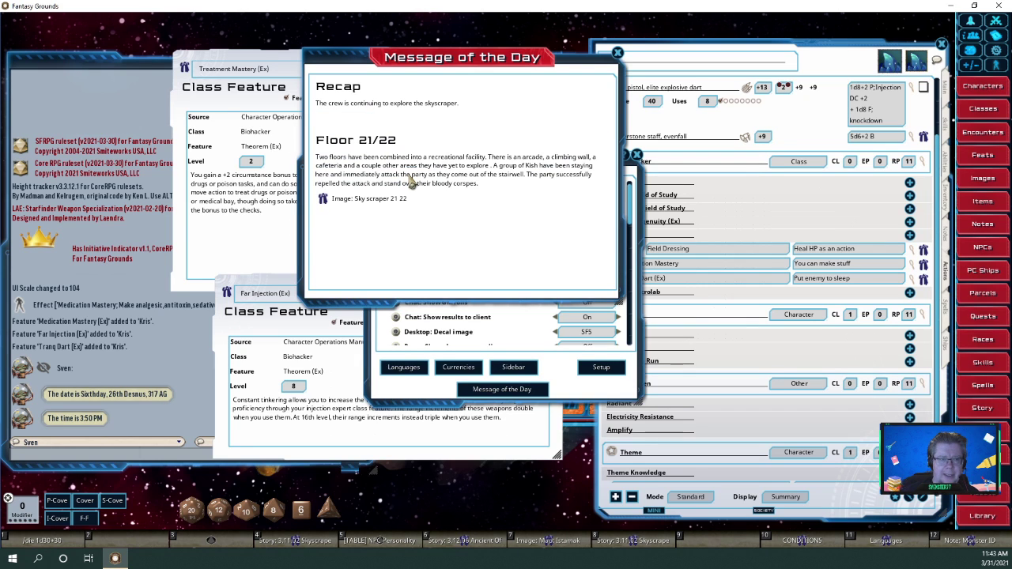
key("Delete")
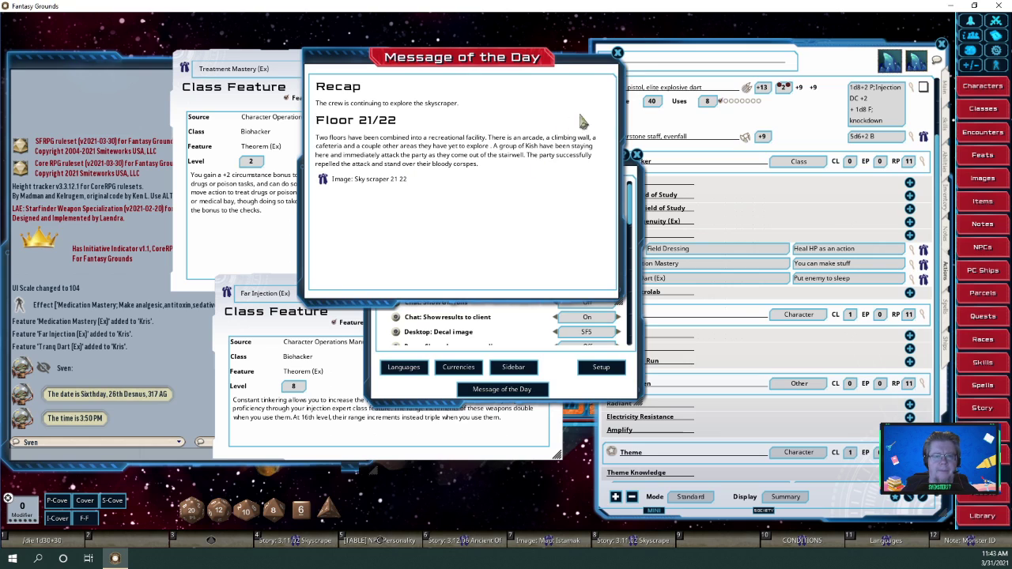
left_click(619, 54)
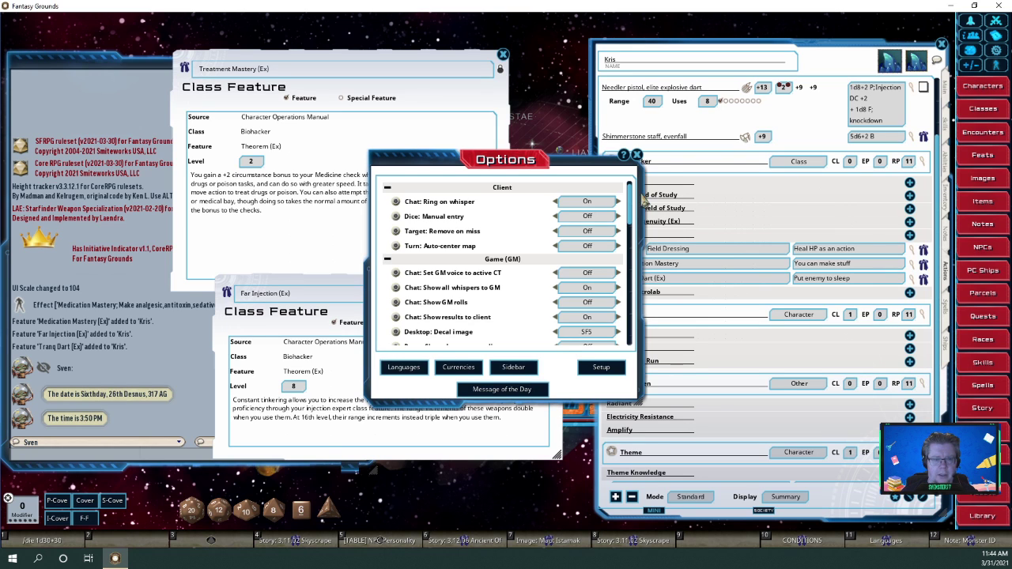
left_click(637, 156)
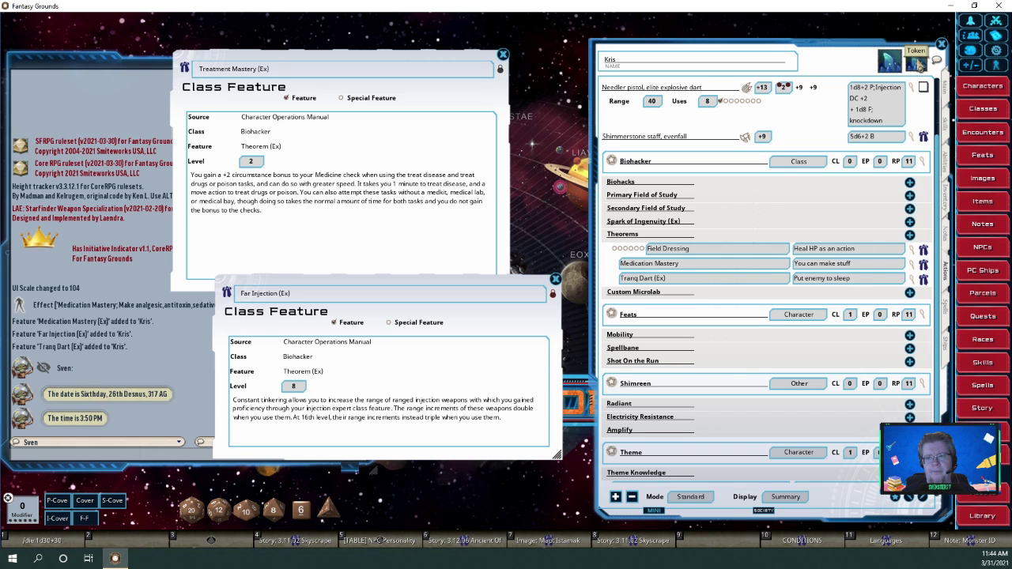
Bring up the Floor 21/22 map from the character sheet's token and examine the party tokens' positions
double_click(916, 64)
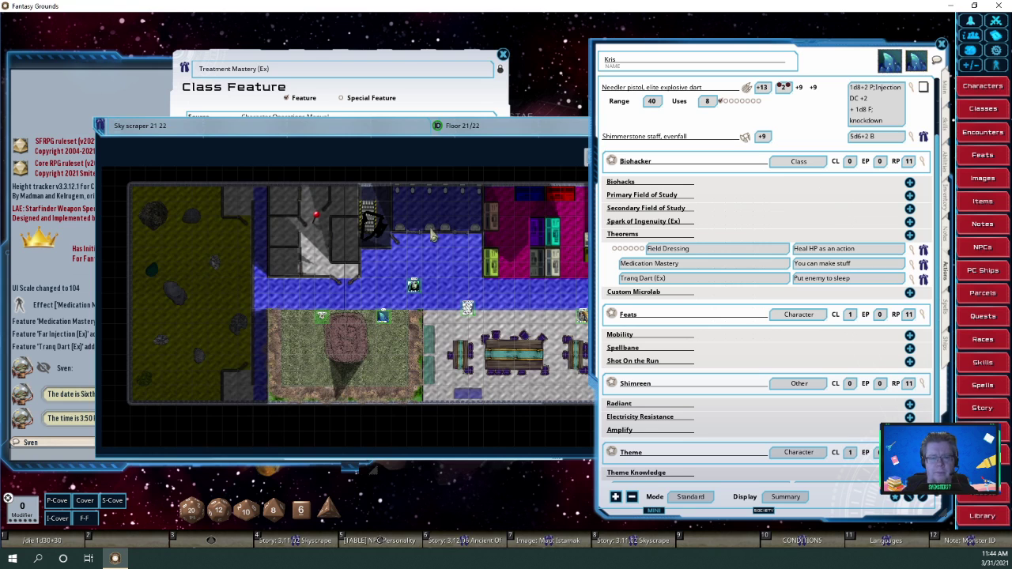
scroll(423, 285, "up", 5)
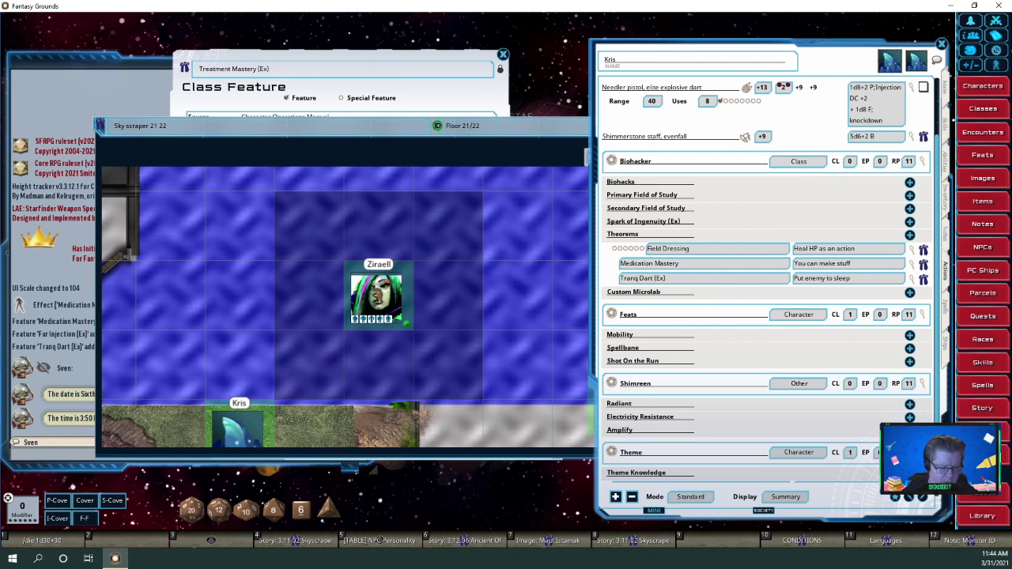
key("alt")
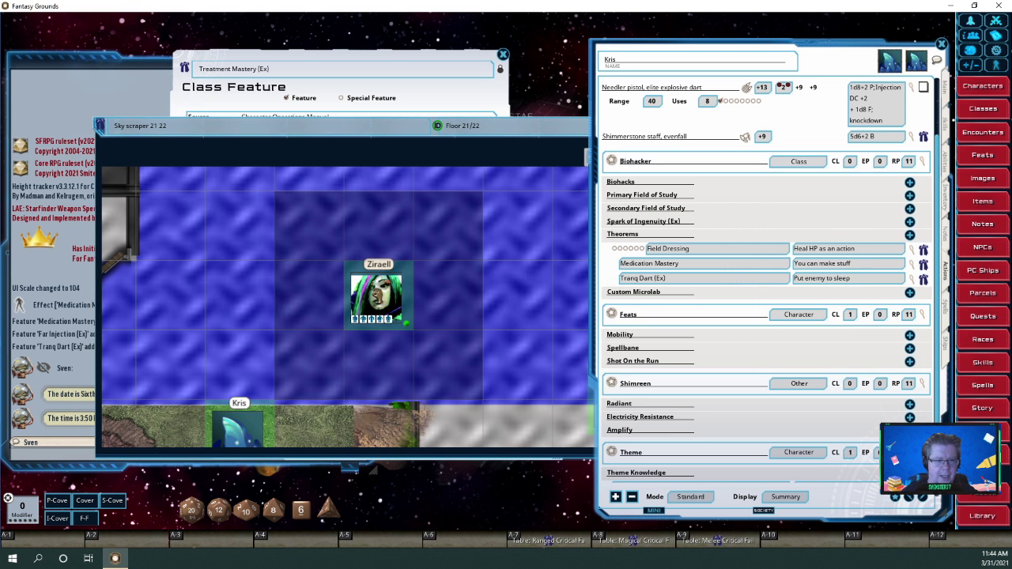
scroll(447, 345, "down", 4)
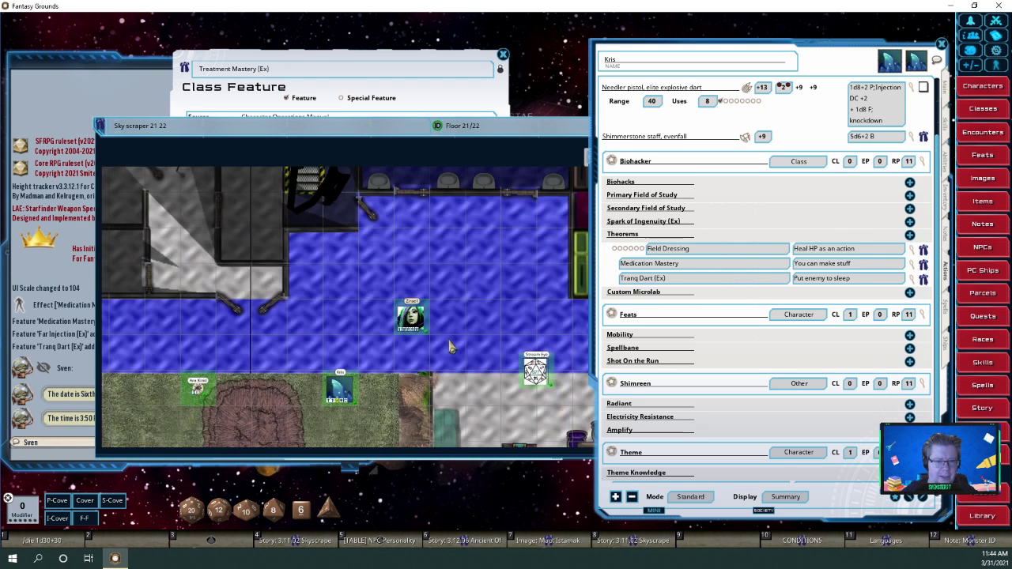
Examine the wider Floor 21/22 map around the party tokens and close the map
scroll(448, 345, "down", 1)
left_click(488, 386)
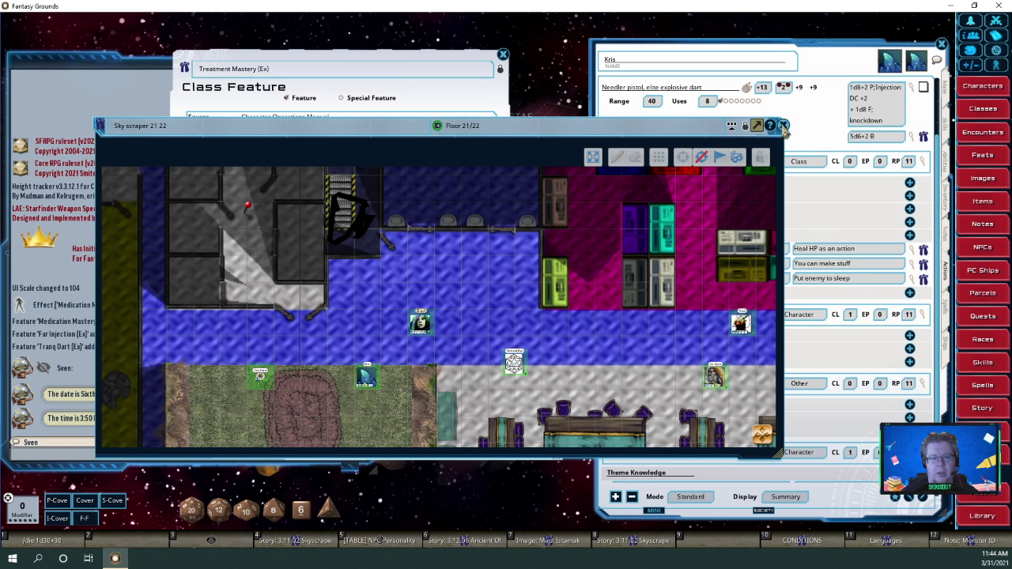
left_click(783, 125)
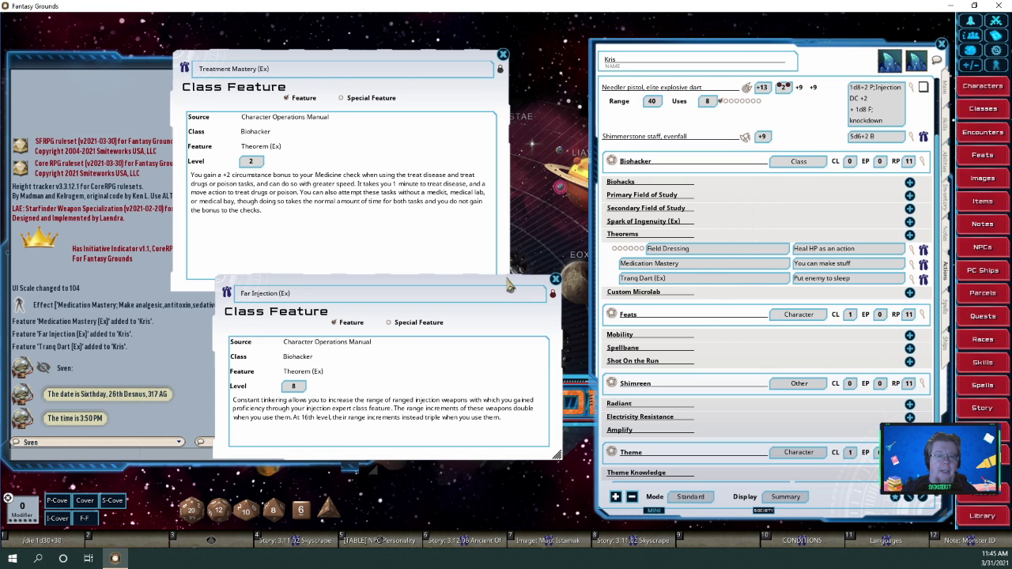
Add a new entry named "Treatment Mastery" to the biohacker's Theorems group, moving the Far Injection window clear of the Treatment Mastery reference
left_click_drag(510, 286, 518, 313)
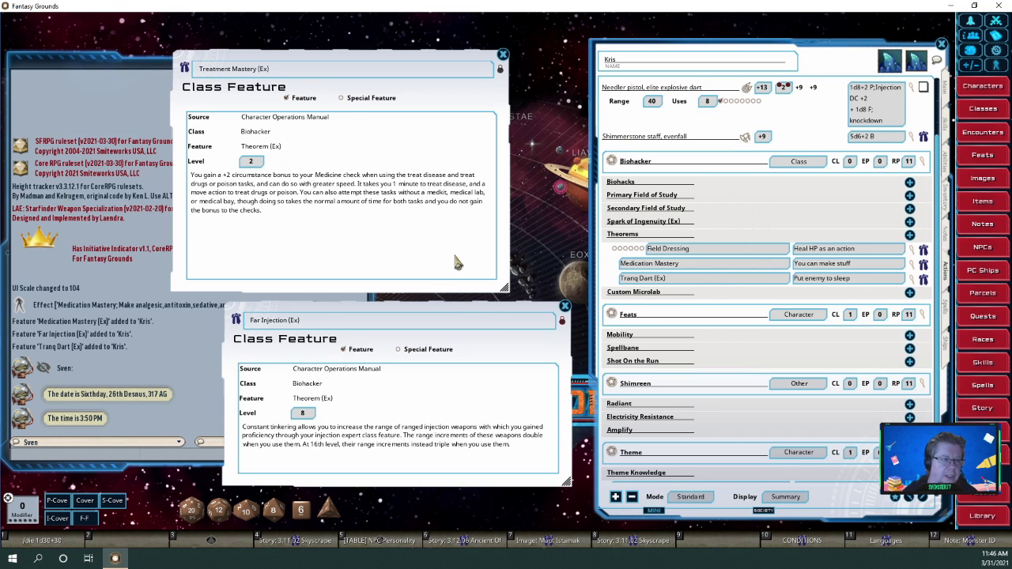
right_click(732, 238)
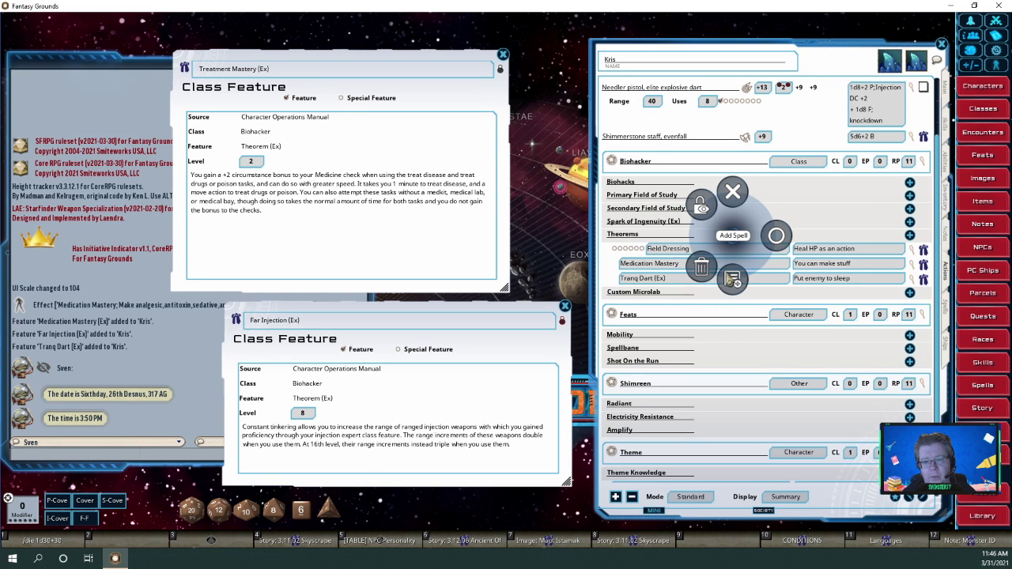
left_click(732, 280)
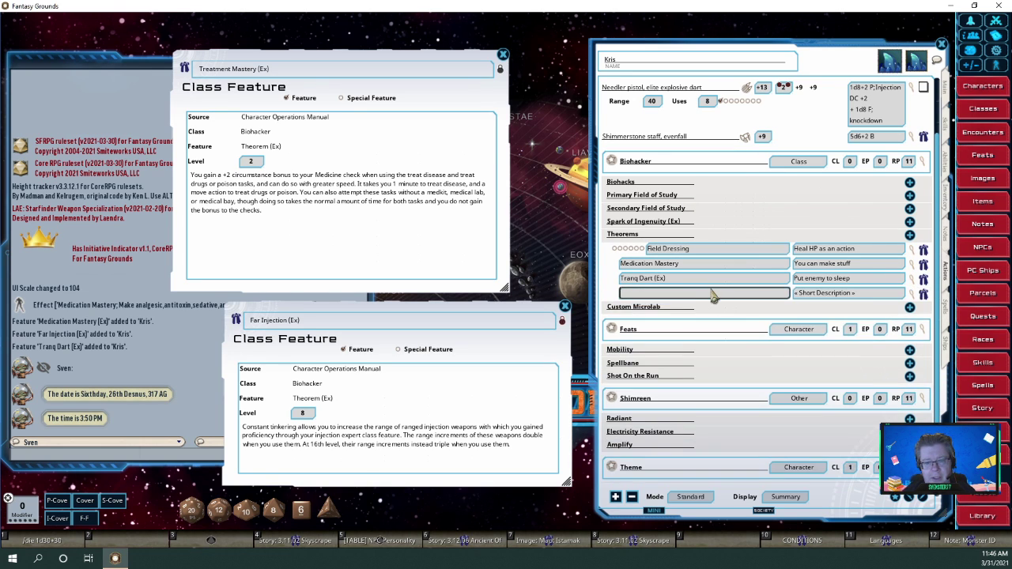
type("Treatment")
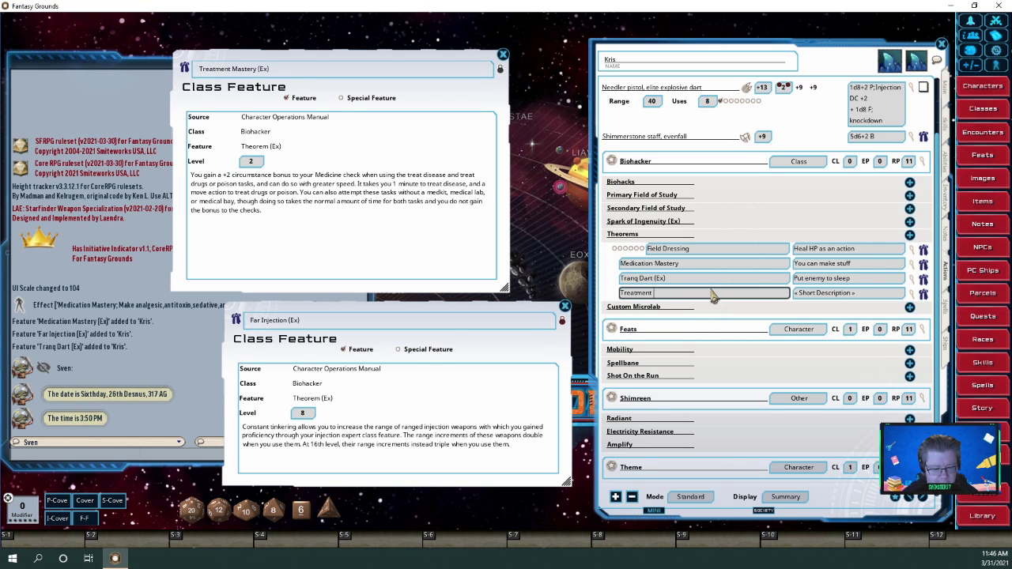
type(" Master")
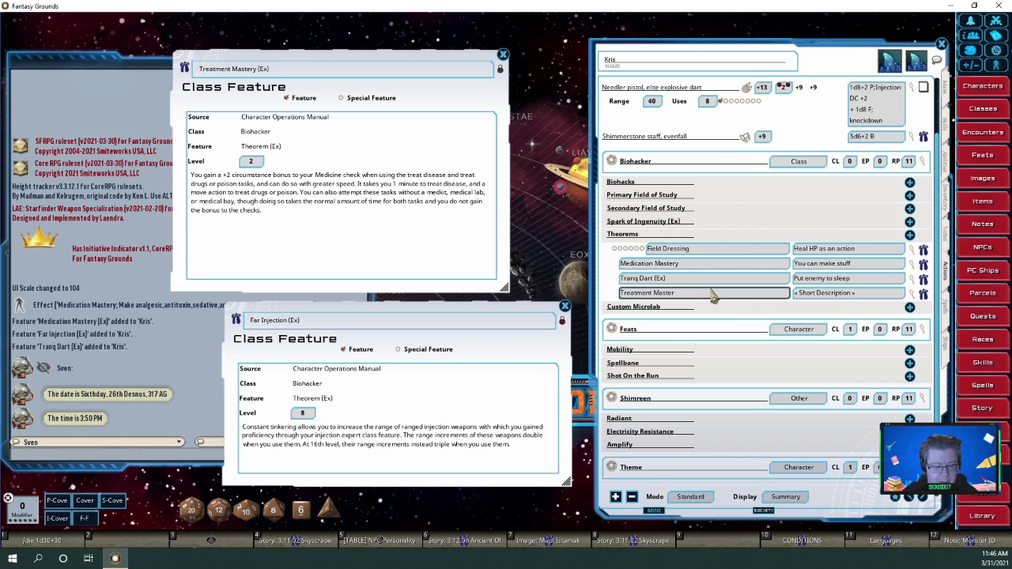
type("y")
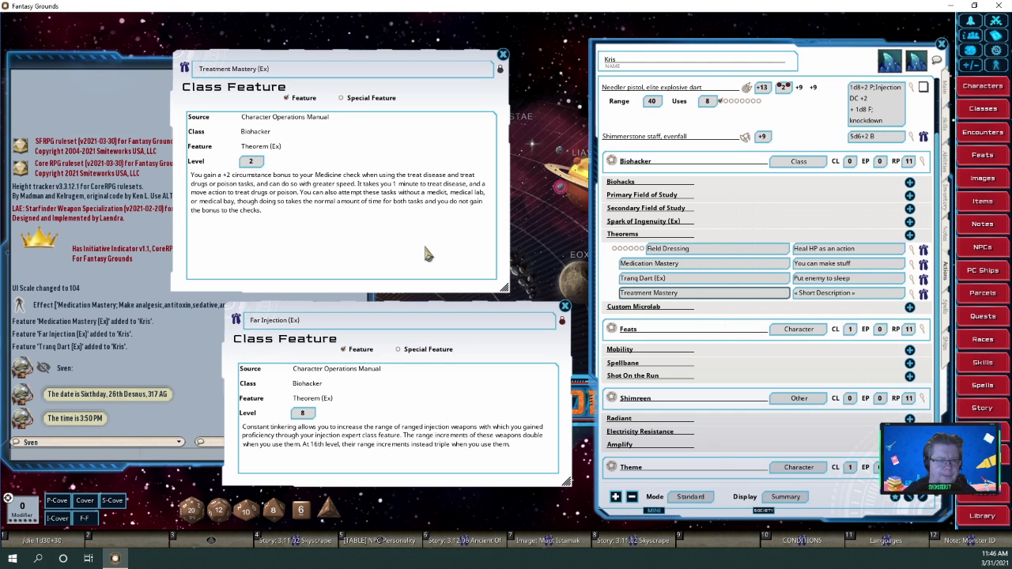
Set the Treatment Mastery entry's short description to "Treat disease, drugs, poison faster +2"
left_click_drag(425, 253, 500, 300)
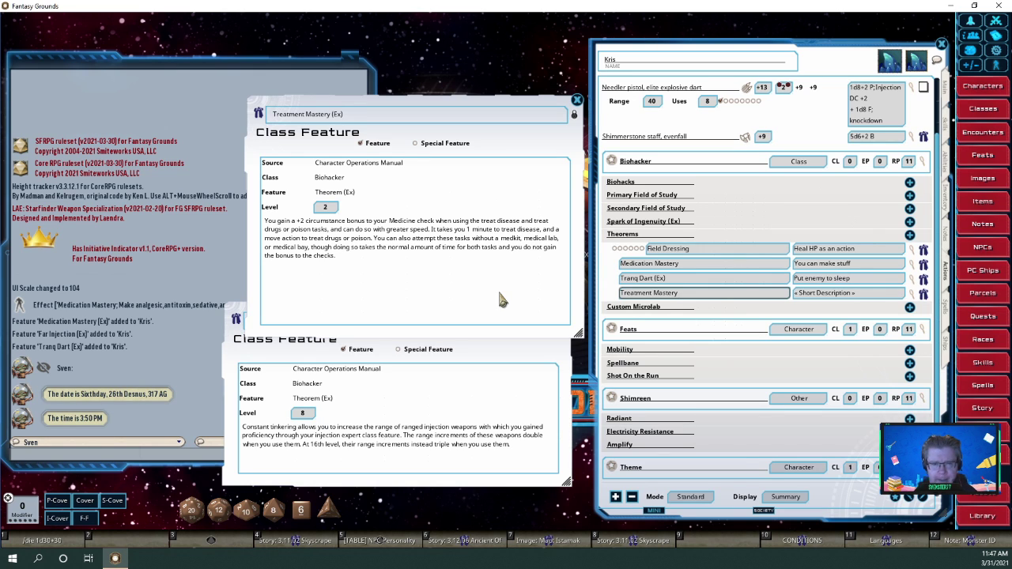
left_click(836, 295)
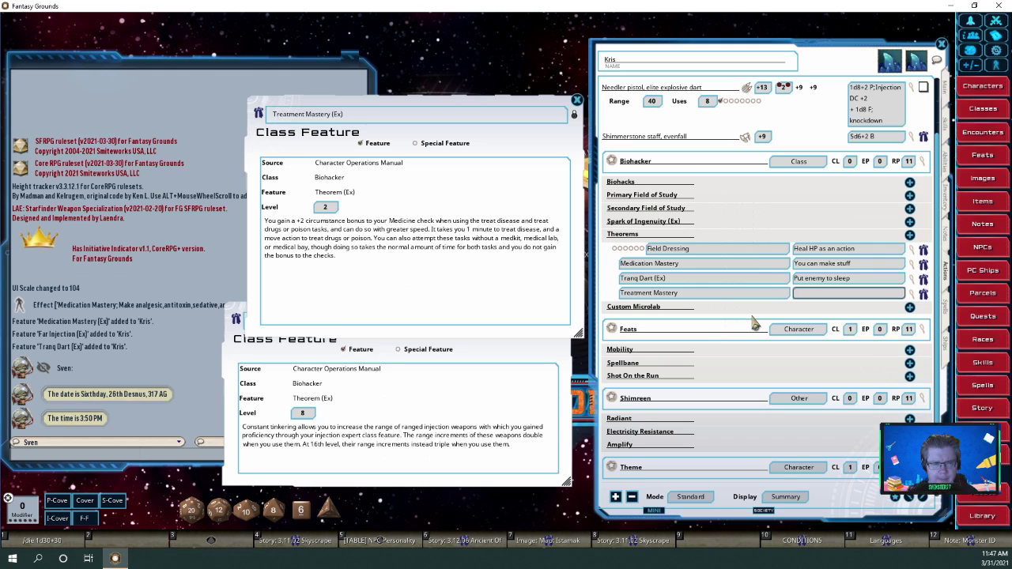
type("Tr")
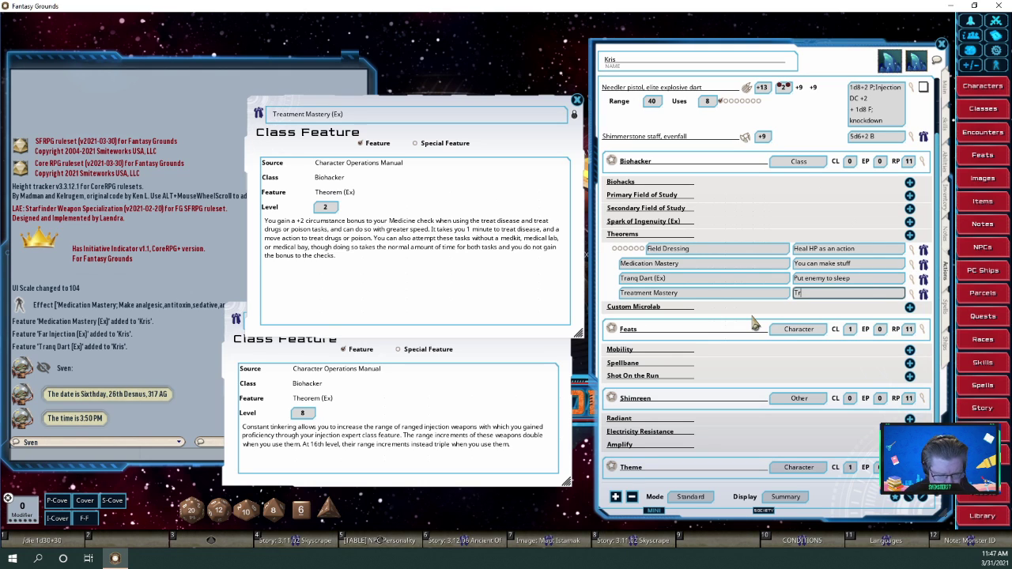
type("eat dis")
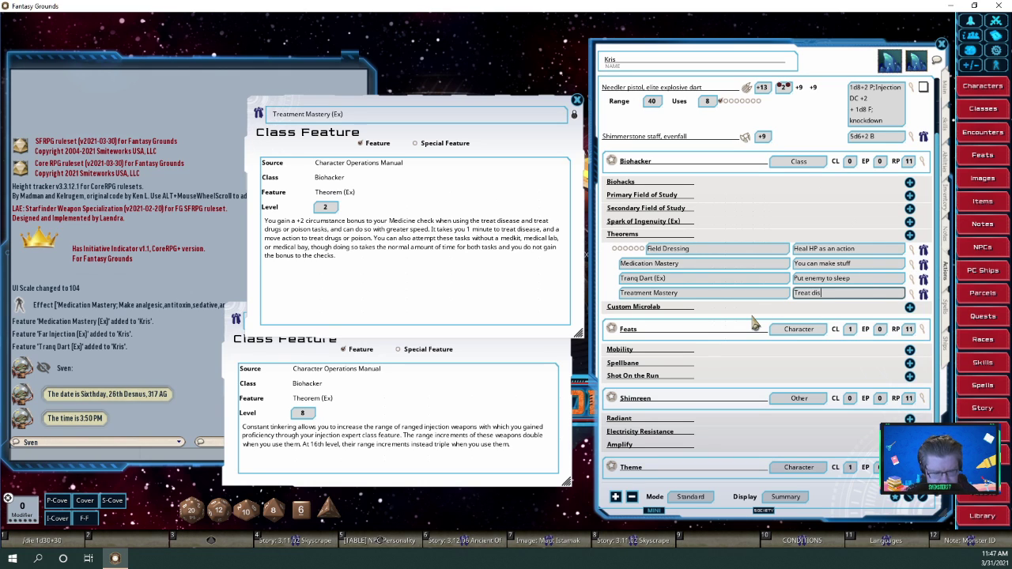
type("ease")
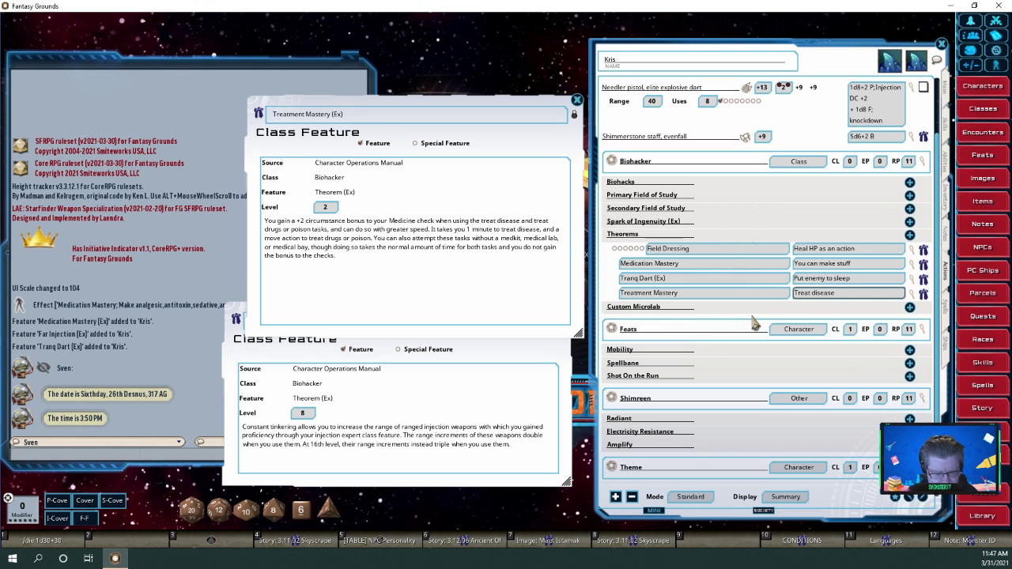
type(", dru")
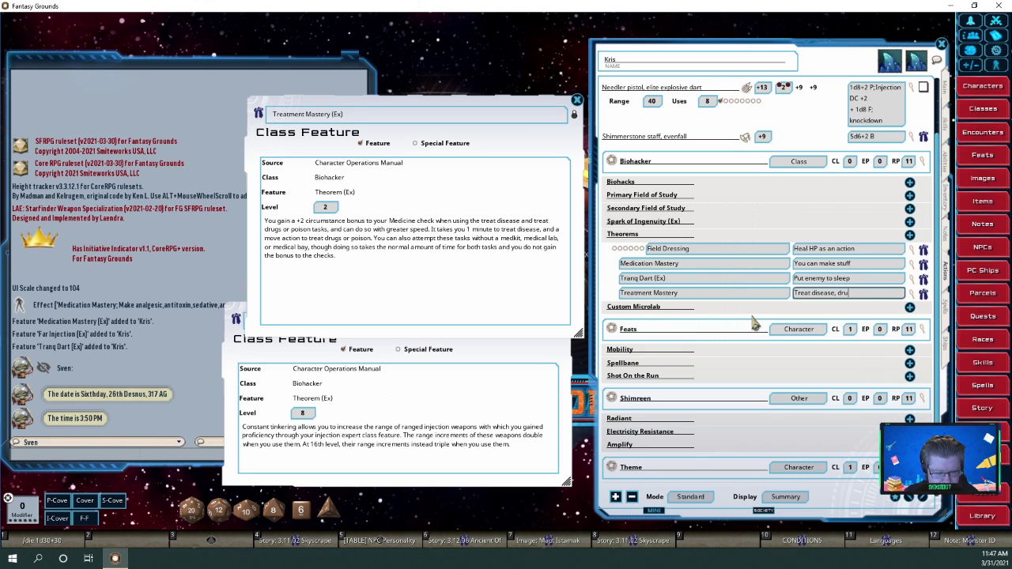
type("gs,")
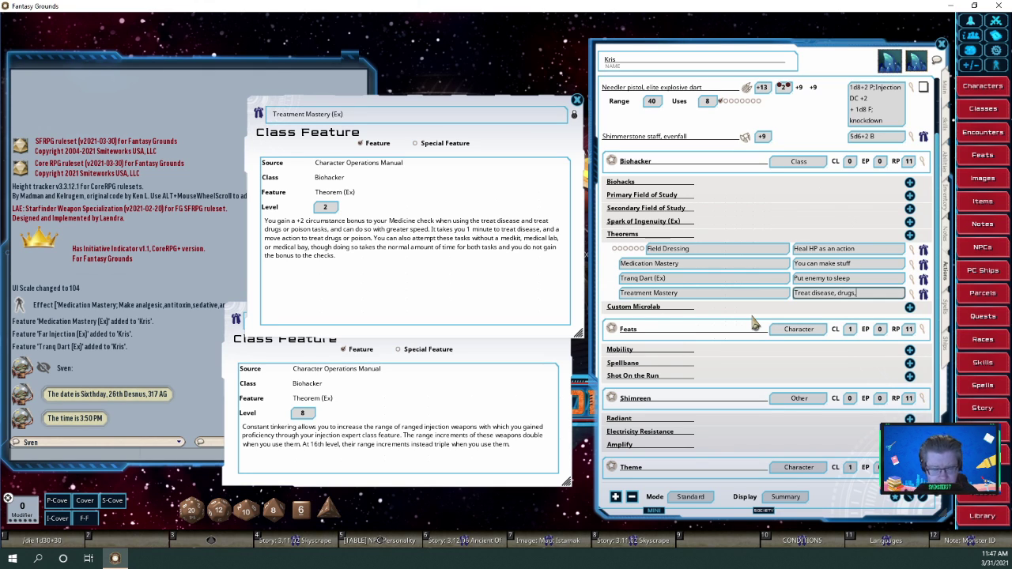
type(" po")
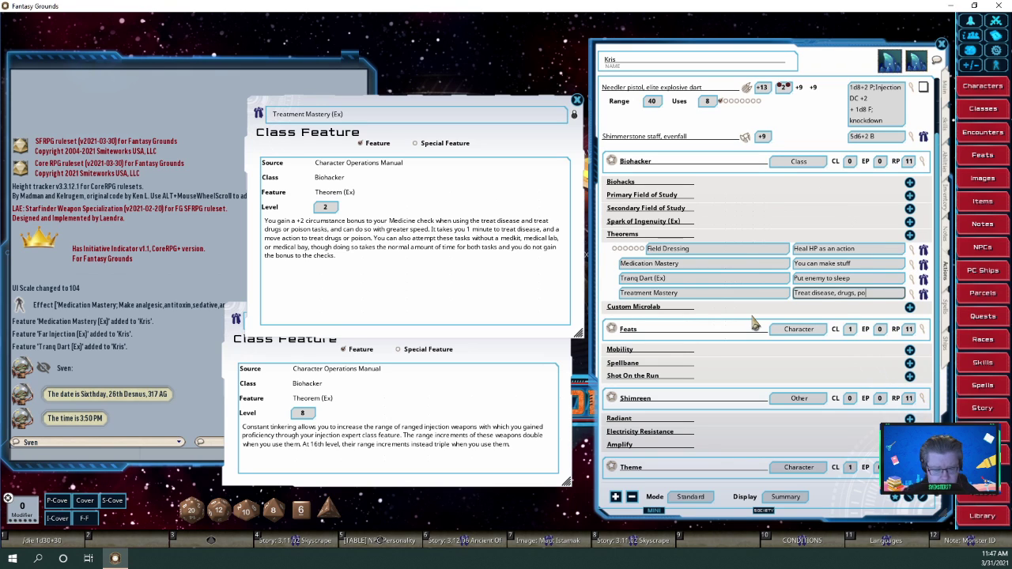
type("sio")
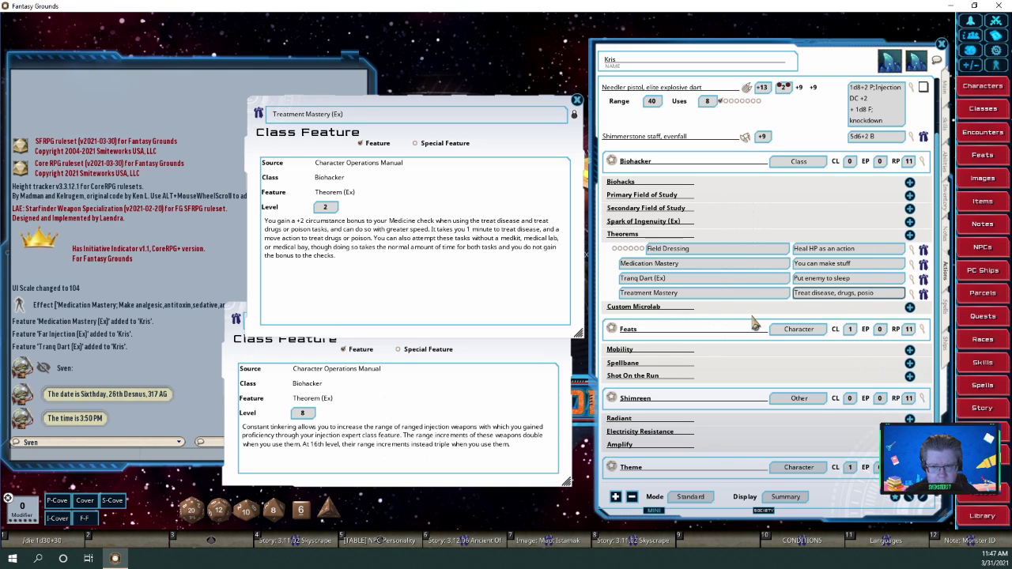
key("BackSpace")
key("BackSpace")
key("BackSpace")
type("io")
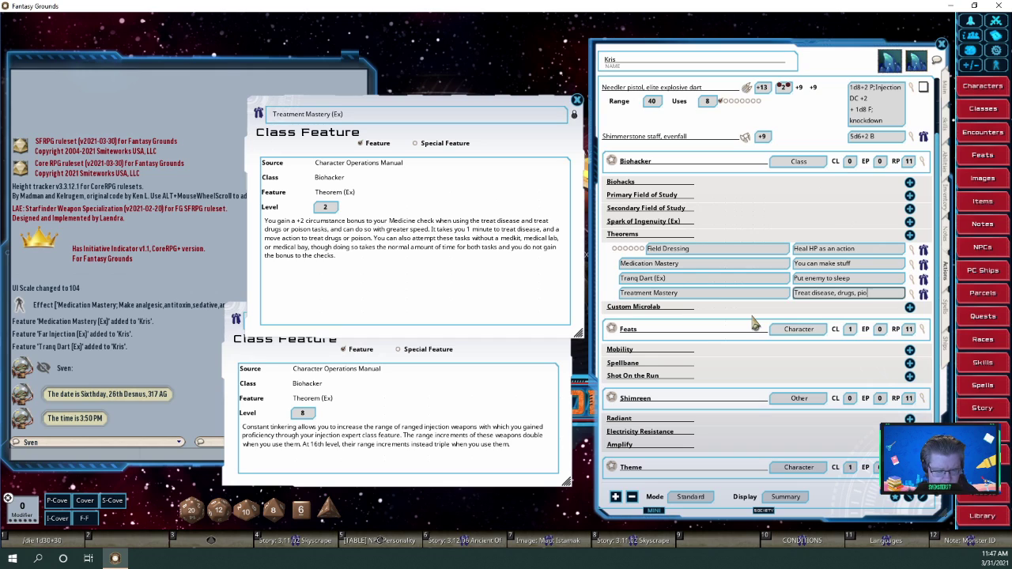
type("n faster")
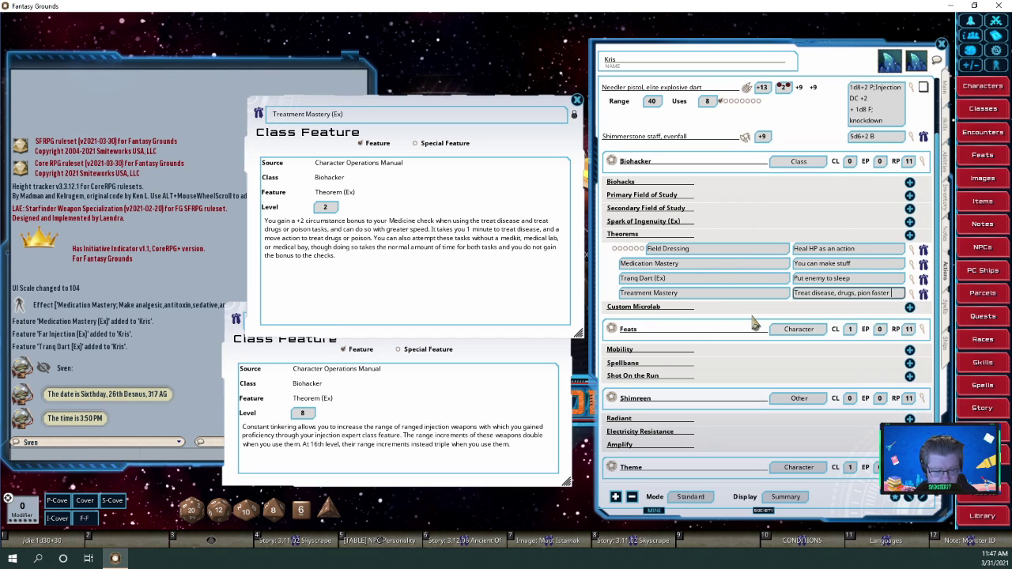
type(" +")
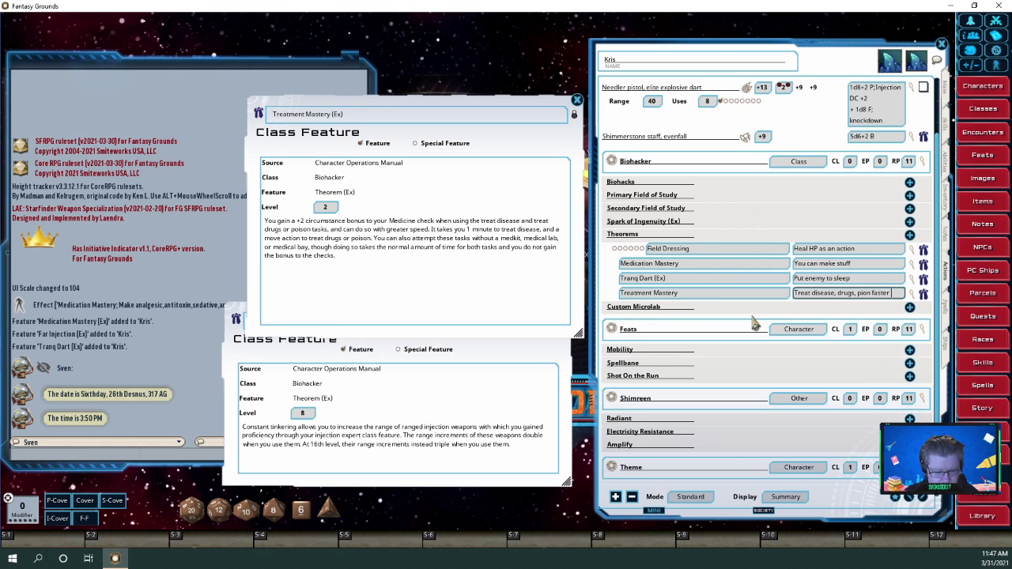
type("2")
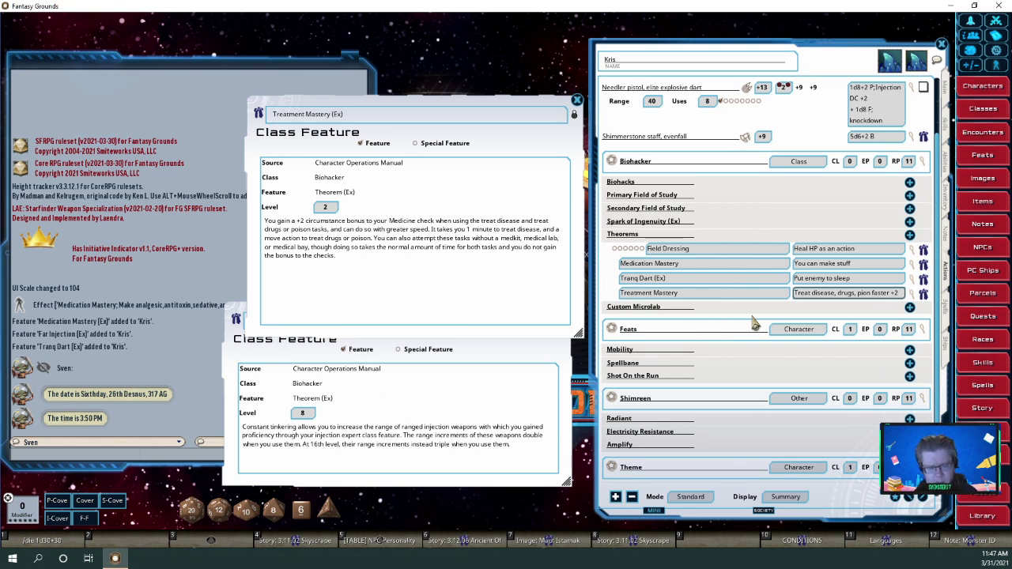
type("oi")
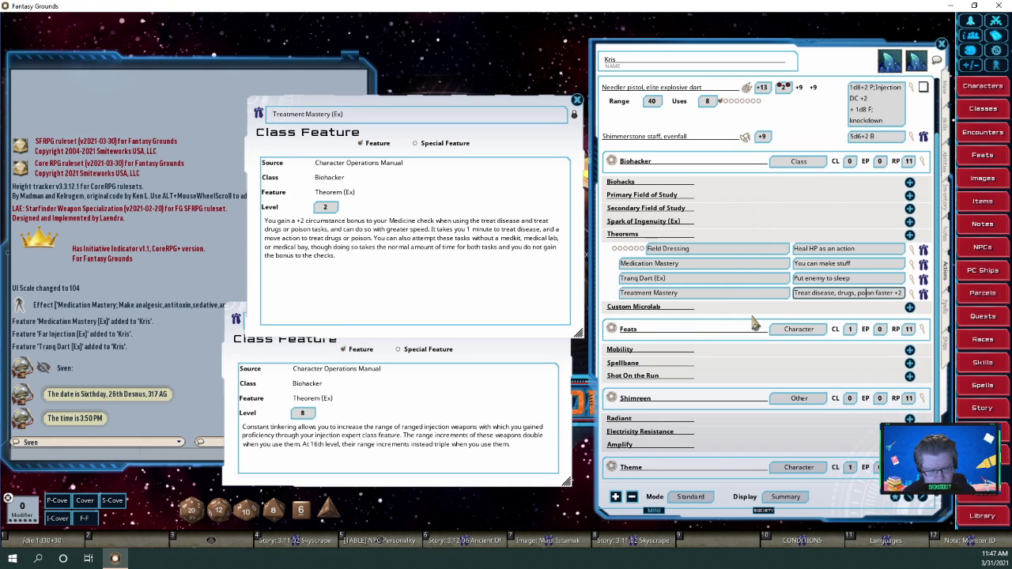
type("s")
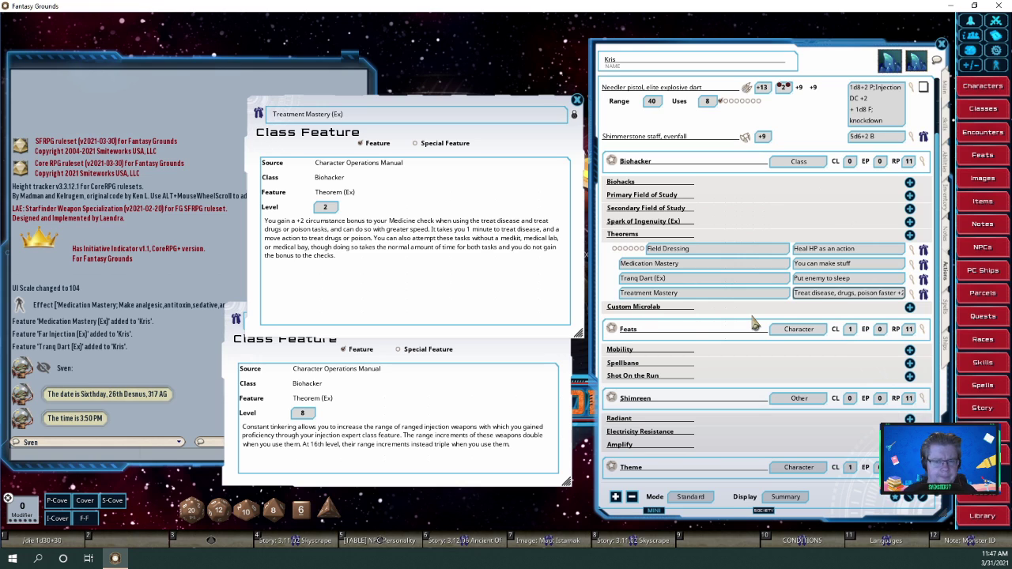
Open the new Treatment Mastery entry's details and copy the rules text into its description from the unlocked Treatment Mastery (Ex) class feature
left_click(924, 297)
left_click_drag(423, 189, 266, 129)
left_click(449, 73)
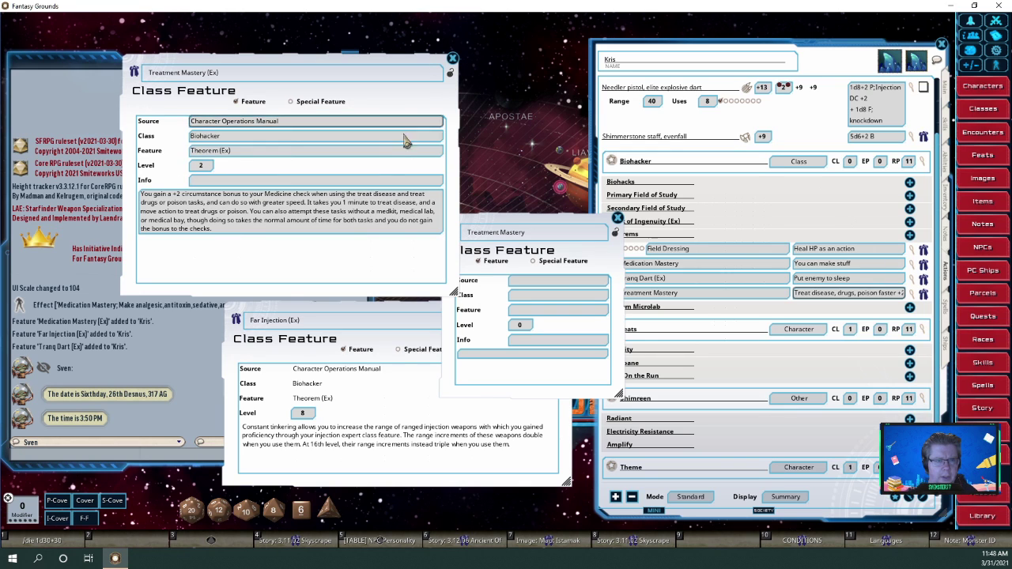
left_click(233, 234)
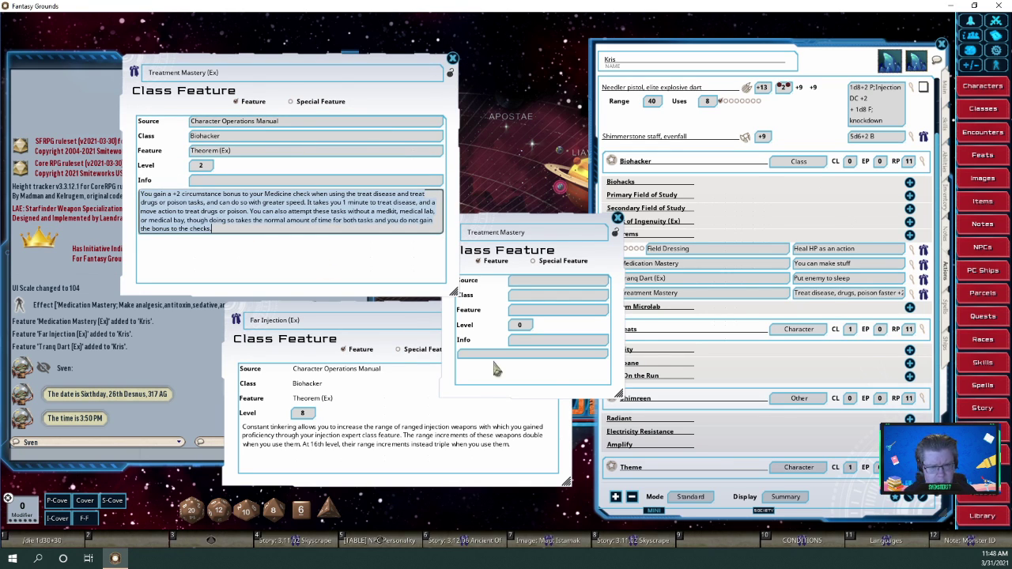
left_click(530, 353)
type("You gain a +2 circumstance bonus to your Medicine check when using the treat disease and treat drugs or poison tasks, and can do so with greater speed. It takes you 1 minute to treat disease, and a move action to treat drugs or poison. You can also attempt these tasks without a medkit, medical lab, or medical bay, though doing so takes the normal amount of time for both tasks and you do not gain the bonus to the checks.")
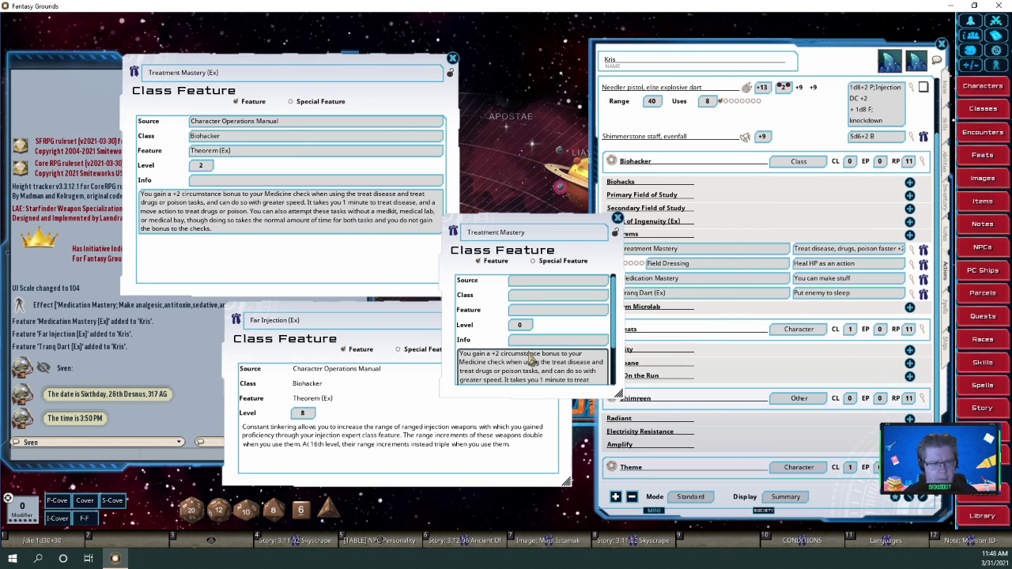
Fill in the new Treatment Mastery record's source as "Character Operations Manual" and its class as "Biohacker"
left_click(532, 283)
left_click(312, 124)
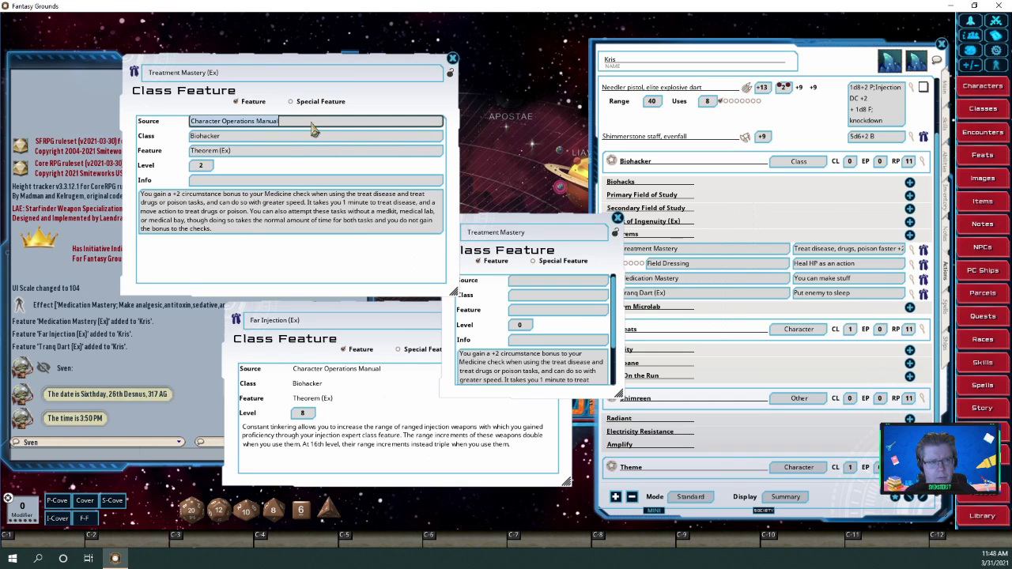
key("ctrl+a")
key("ctrl+c")
left_click(530, 282)
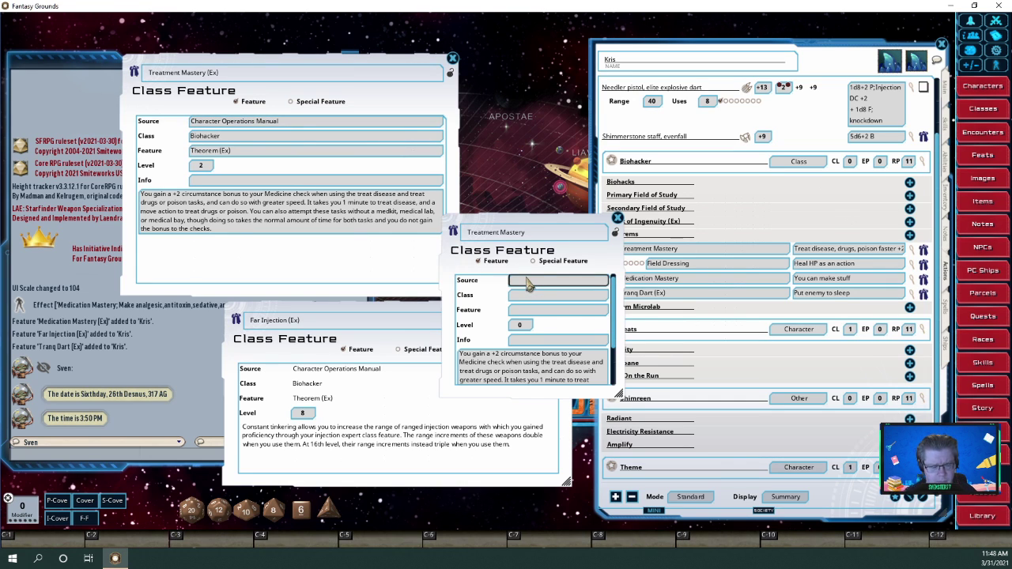
key("ctrl+v")
left_click(516, 296)
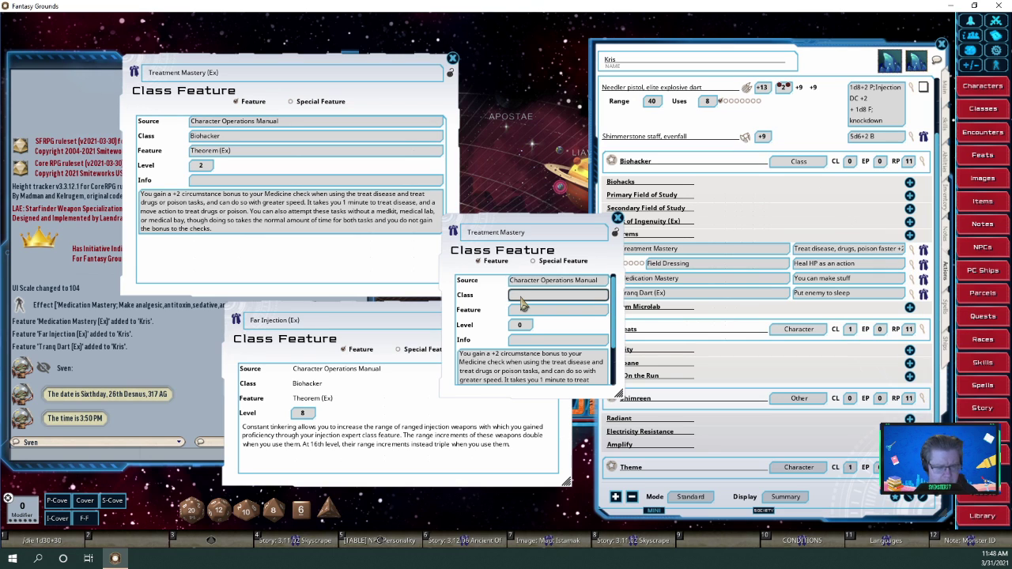
type("Bioha")
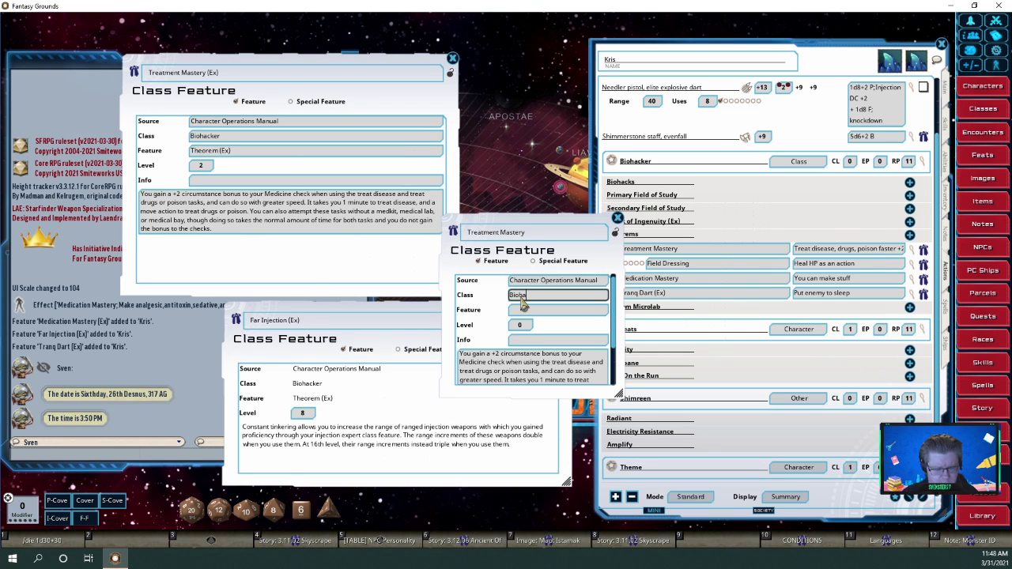
type("cker")
key("Tab")
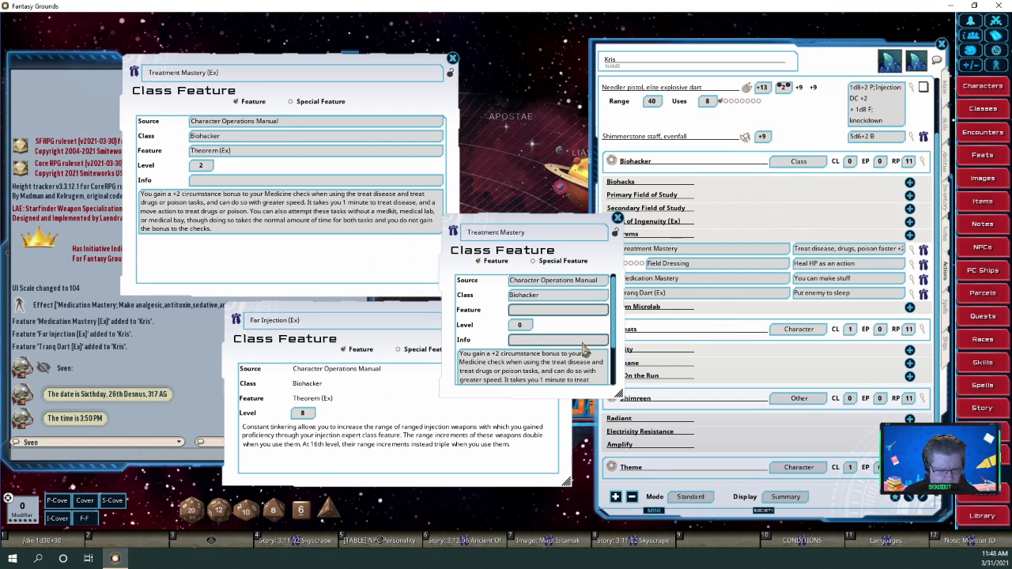
Set the new Treatment Mastery record's feature to "Theorem (Ex)" and its level to 2
type("Theore")
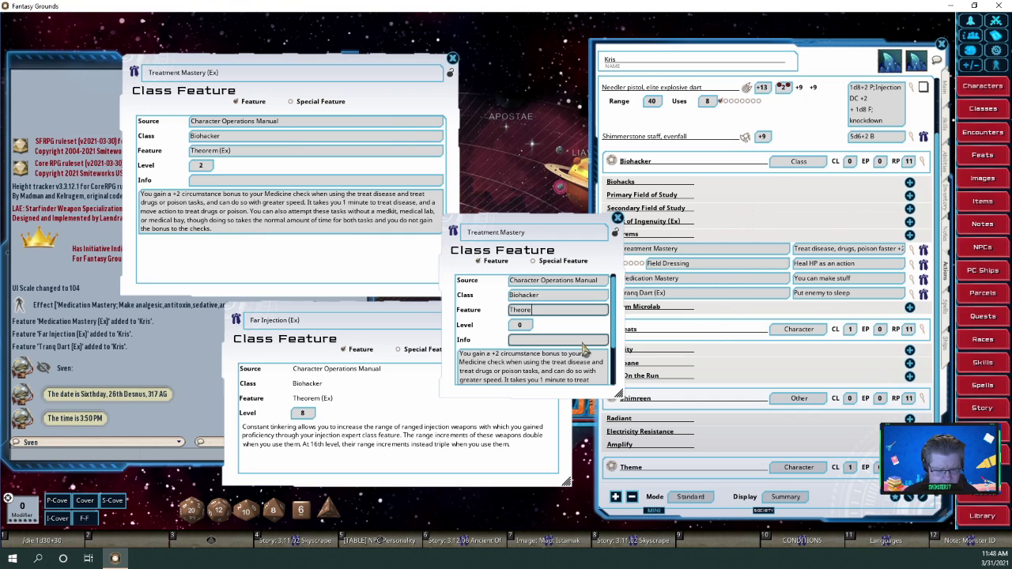
type("m ")
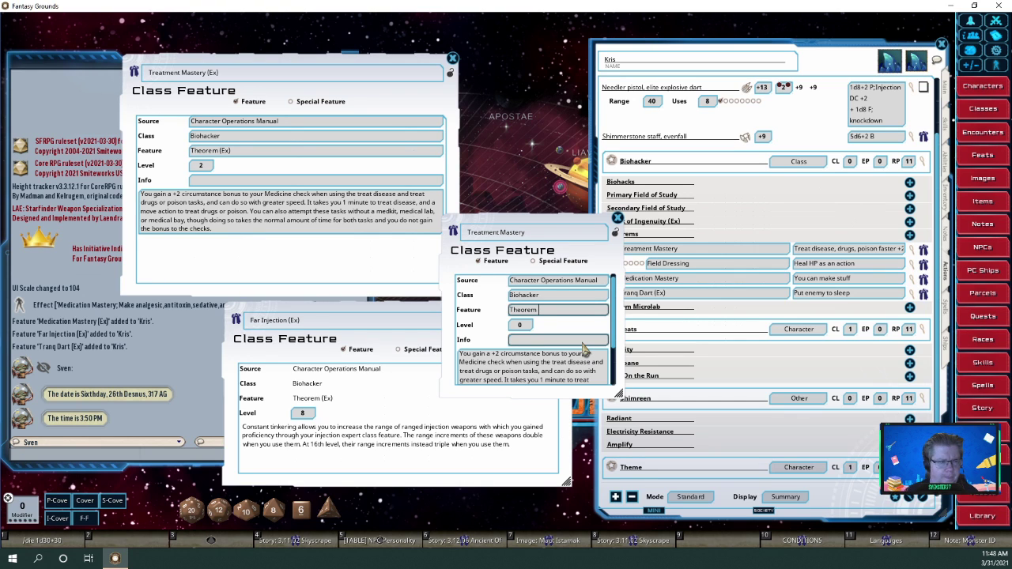
type("(Ex)")
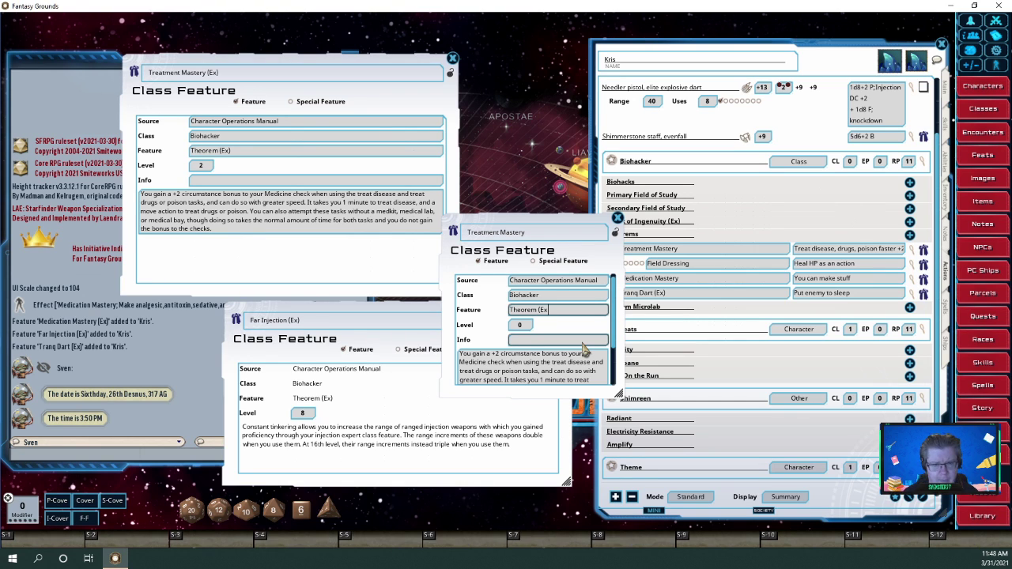
left_click(521, 325)
type("2")
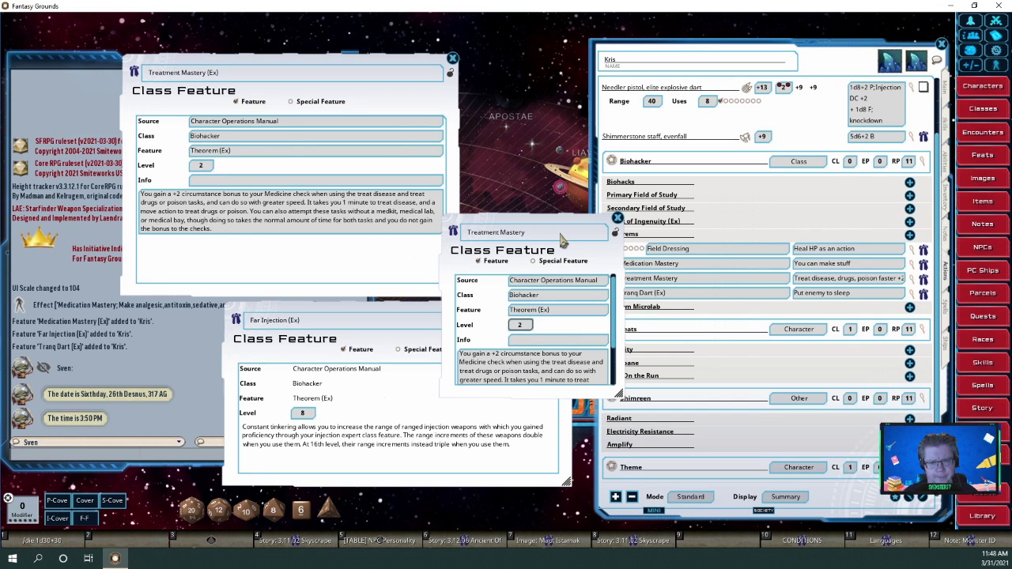
Close the original Treatment Mastery (Ex) class feature and lock the new Treatment Mastery record
left_click_drag(548, 220, 484, 118)
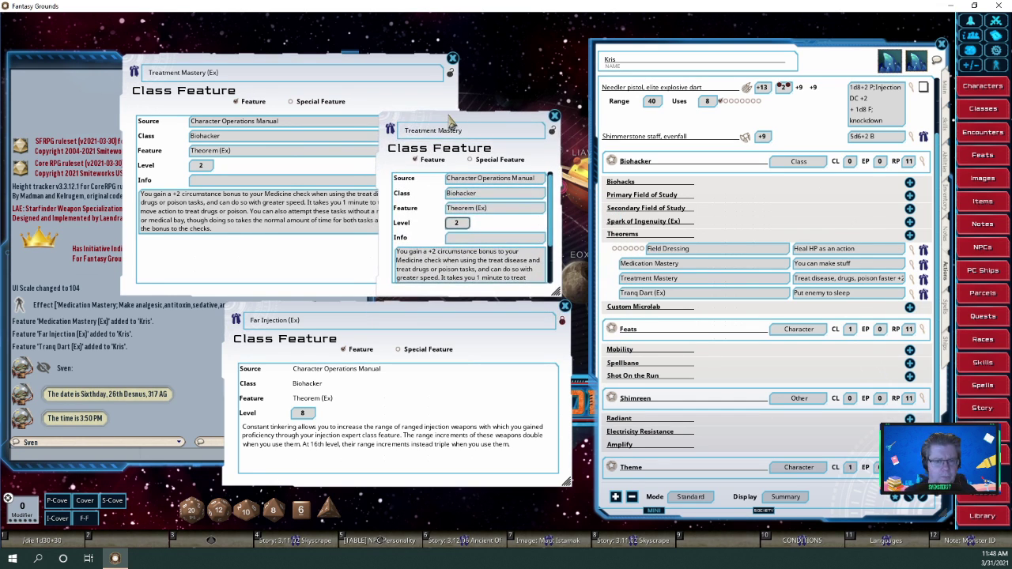
left_click(452, 59)
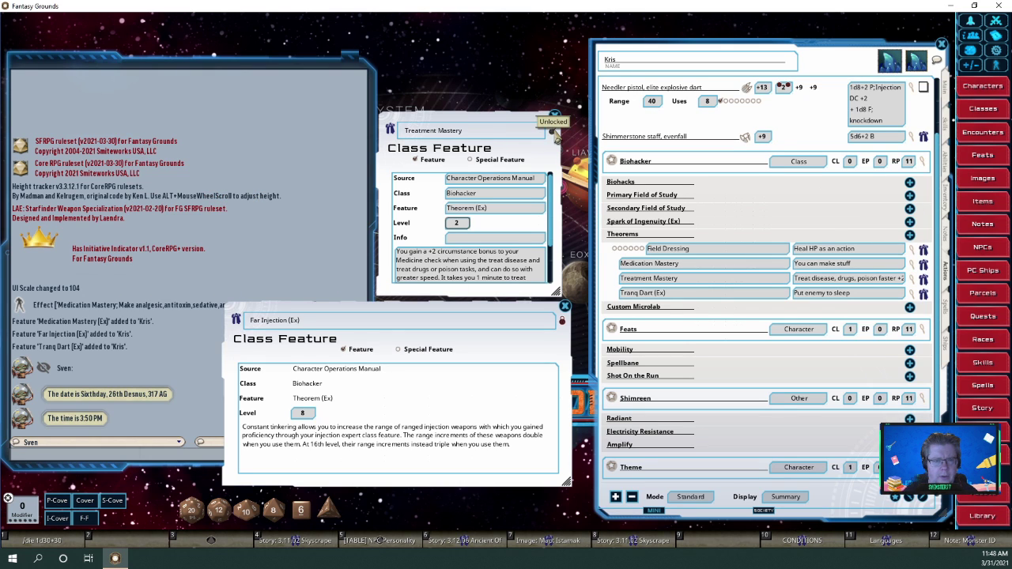
left_click(552, 130)
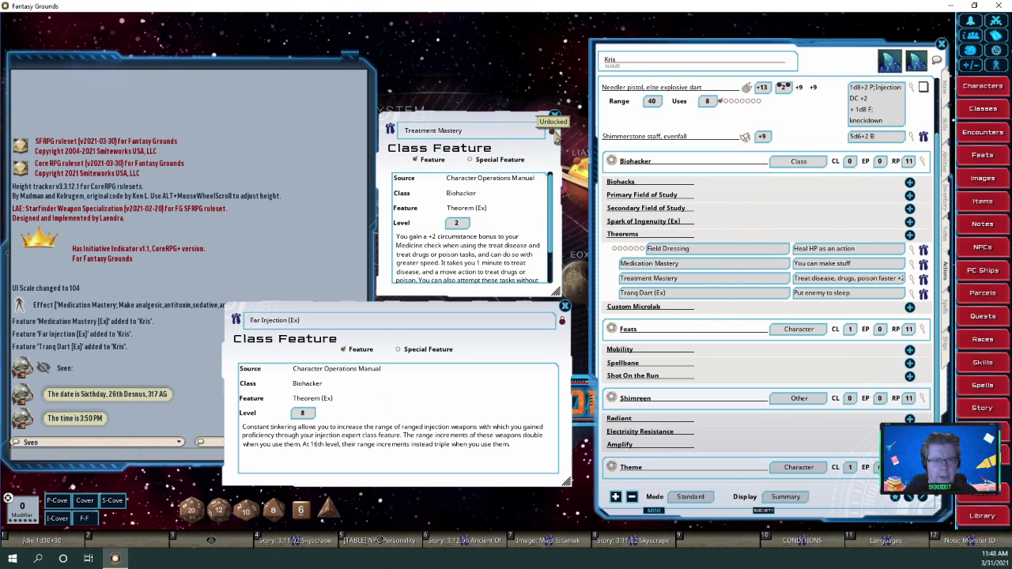
Add an effect action to the Treatment Mastery entry reading "Treatment Mastery; +2 treat disease, drugs, poison faster"
right_click(765, 283)
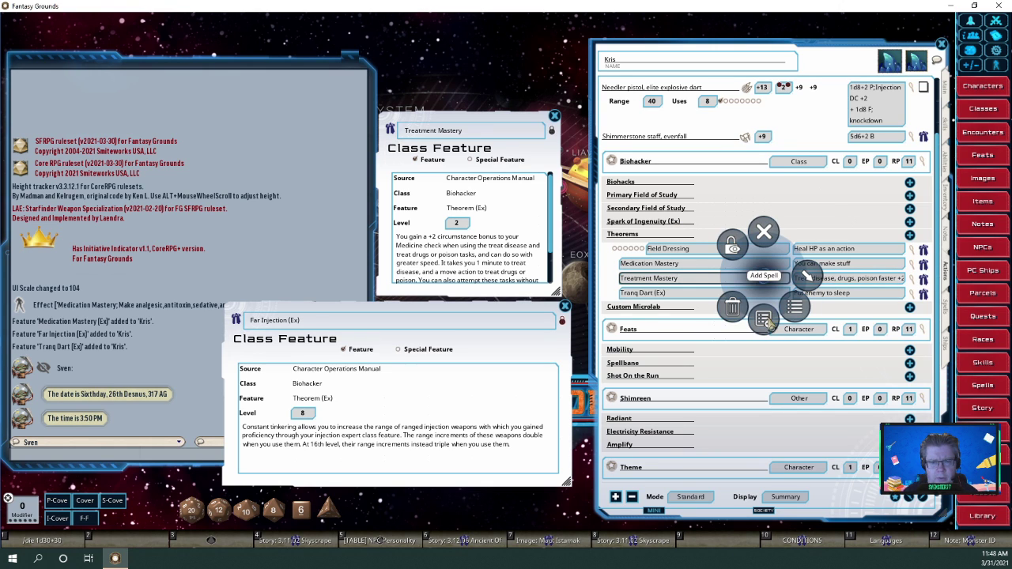
left_click(808, 281)
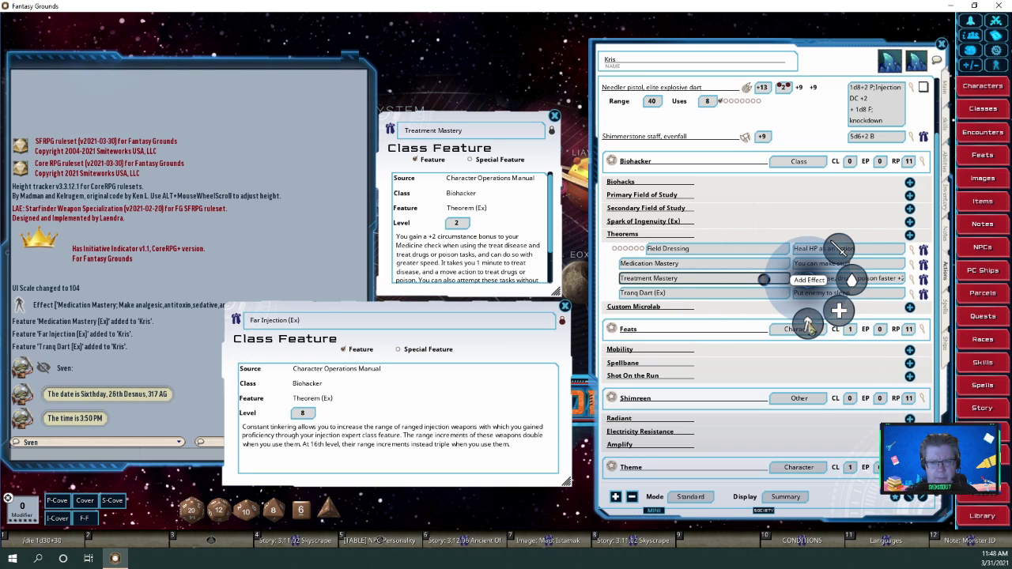
left_click(808, 324)
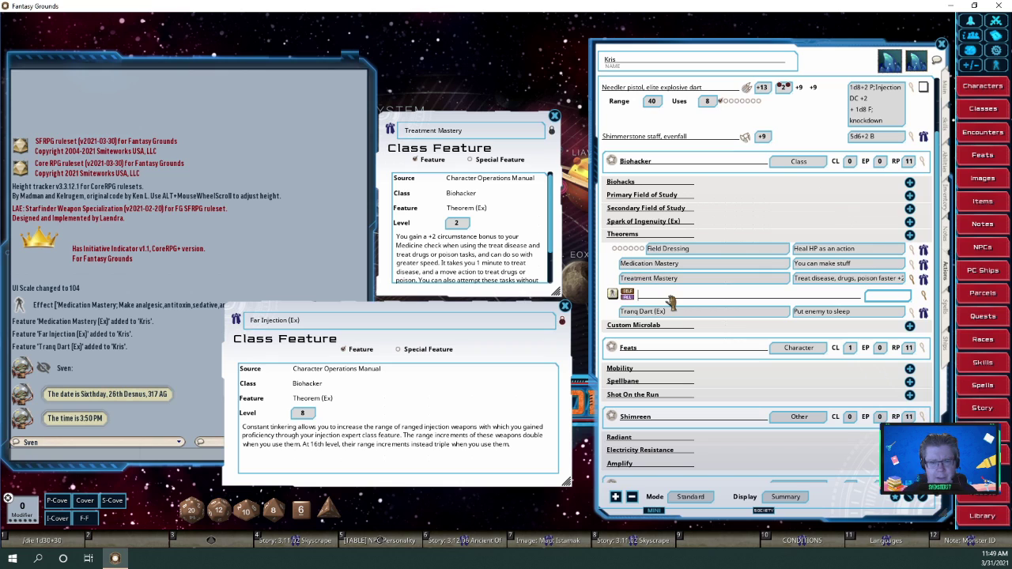
type("T")
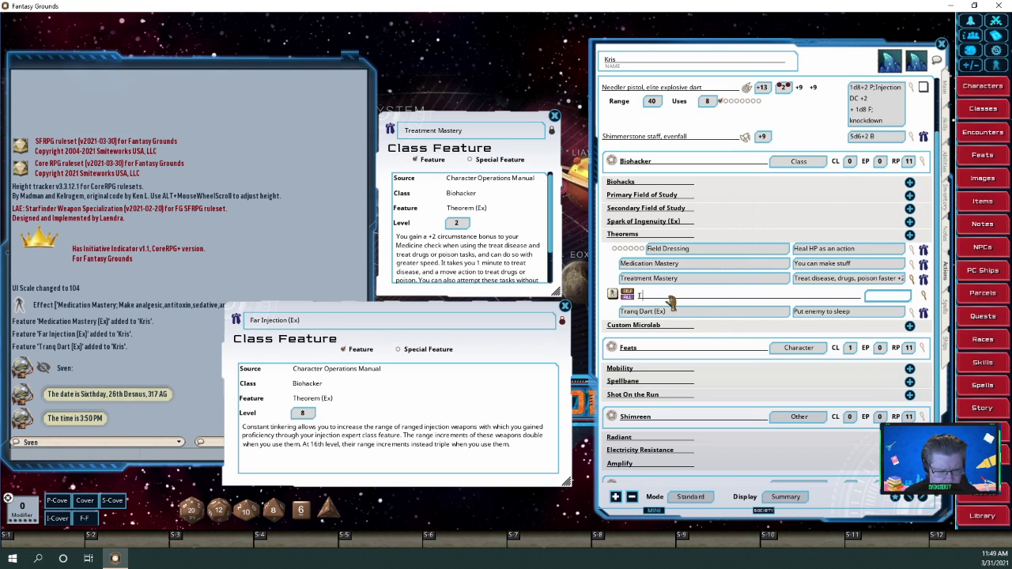
type("reat")
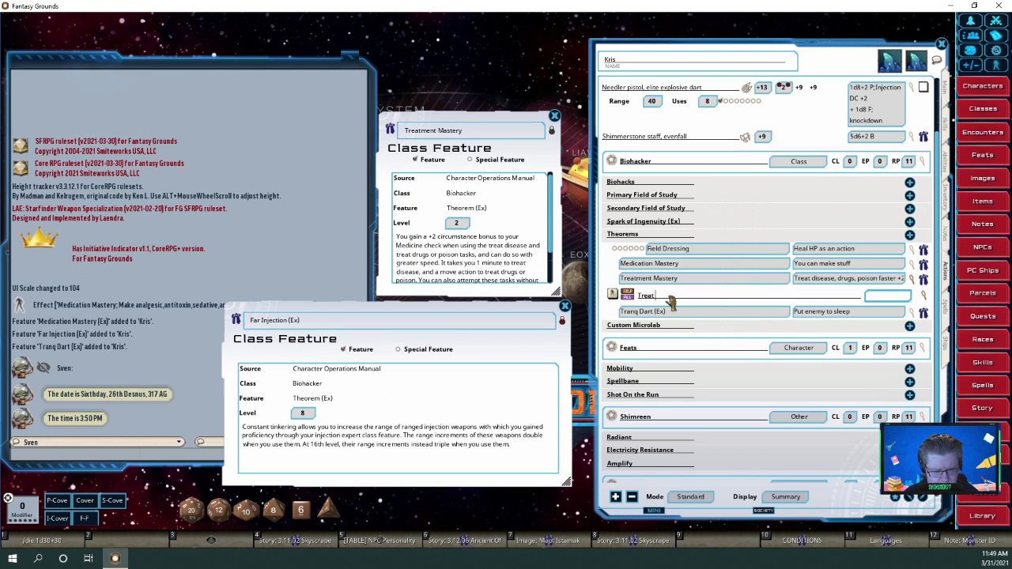
type("ment Mastery")
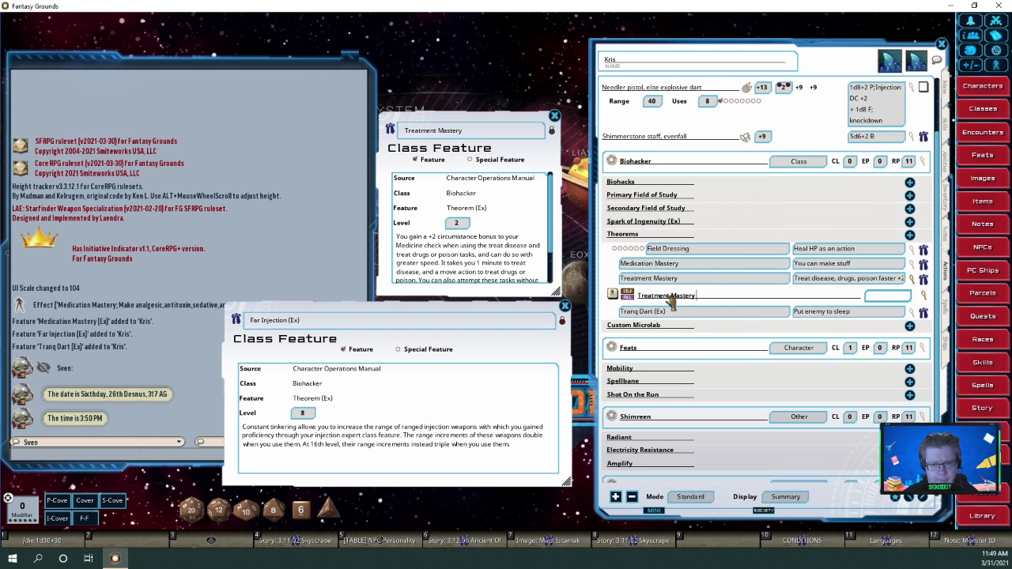
type(":")
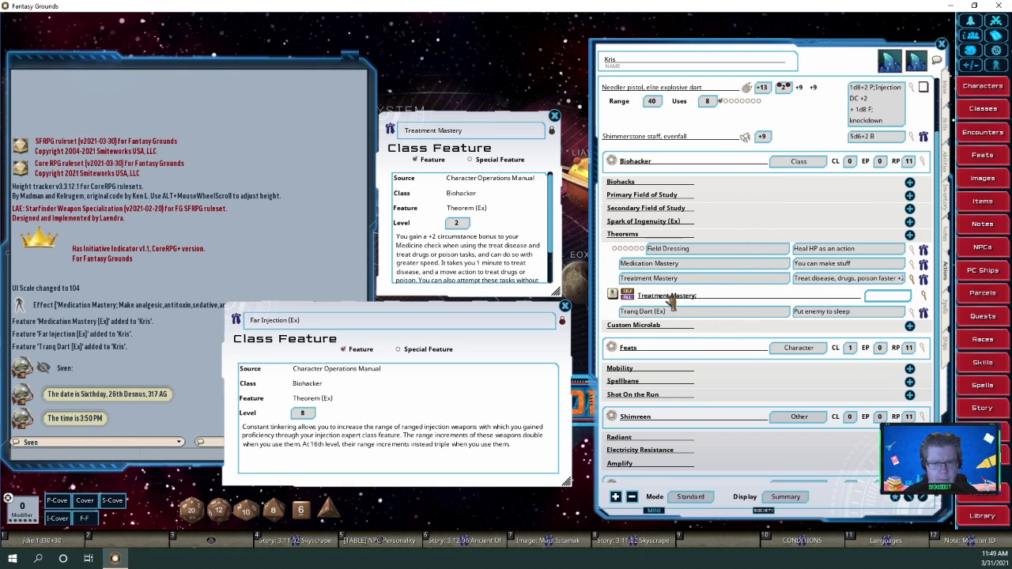
key("shift")
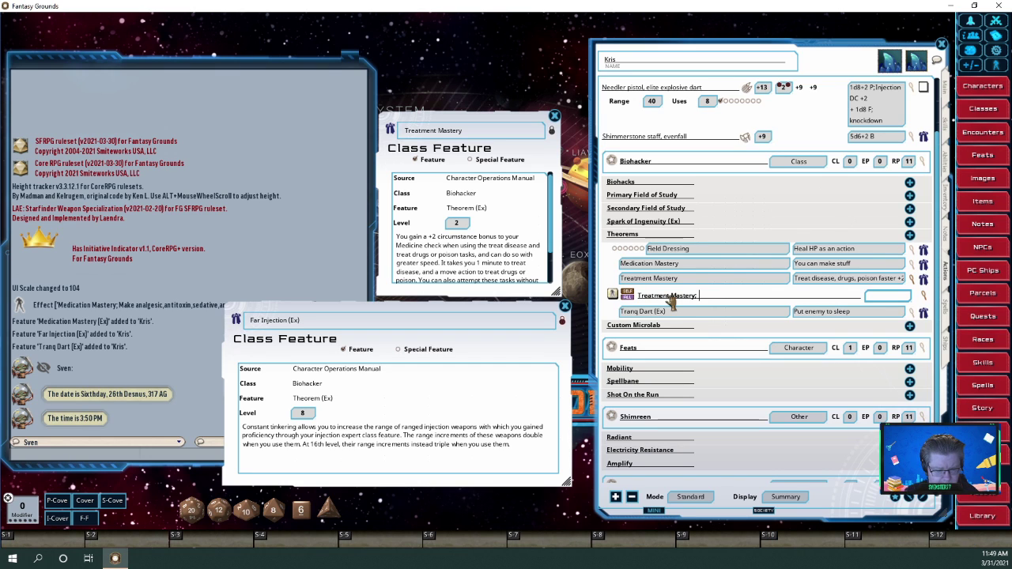
type("+2")
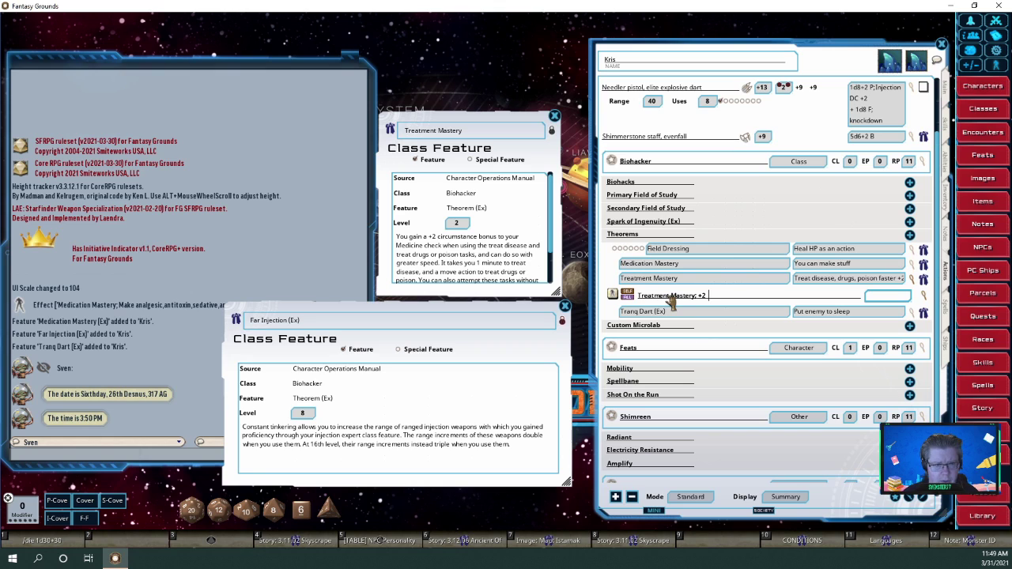
type(" tre")
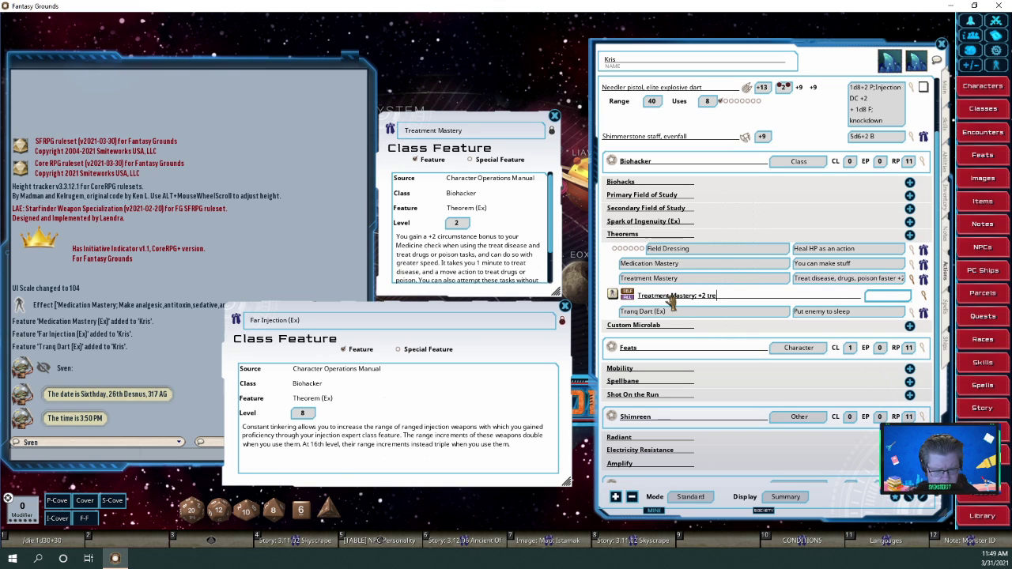
type("at d")
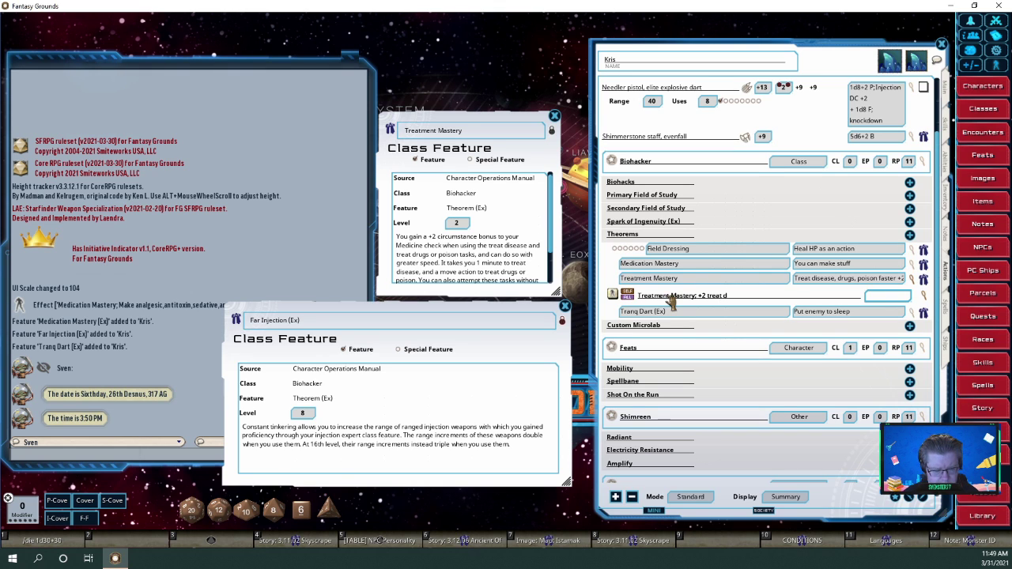
type("isease, drug")
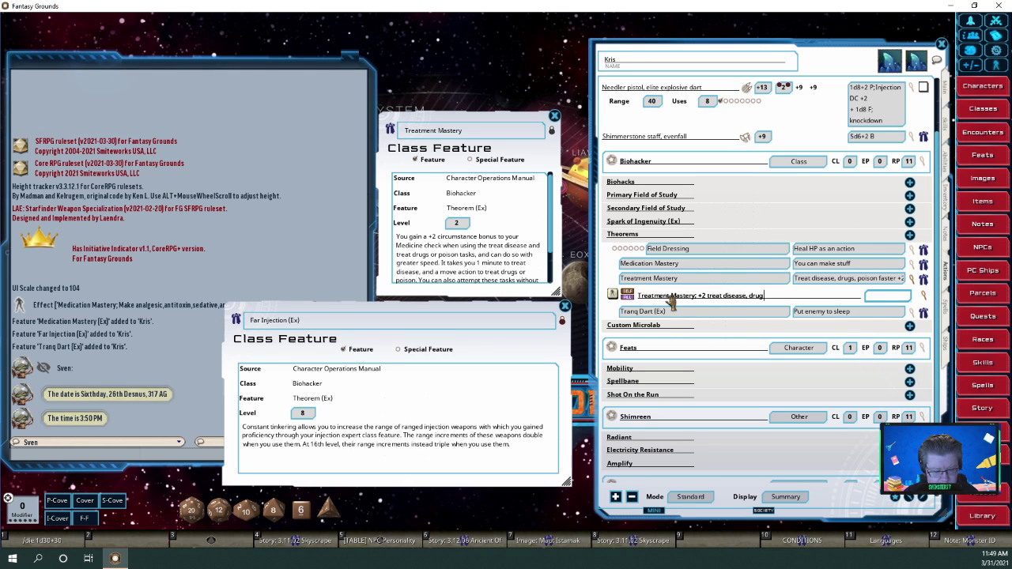
type("s,poison")
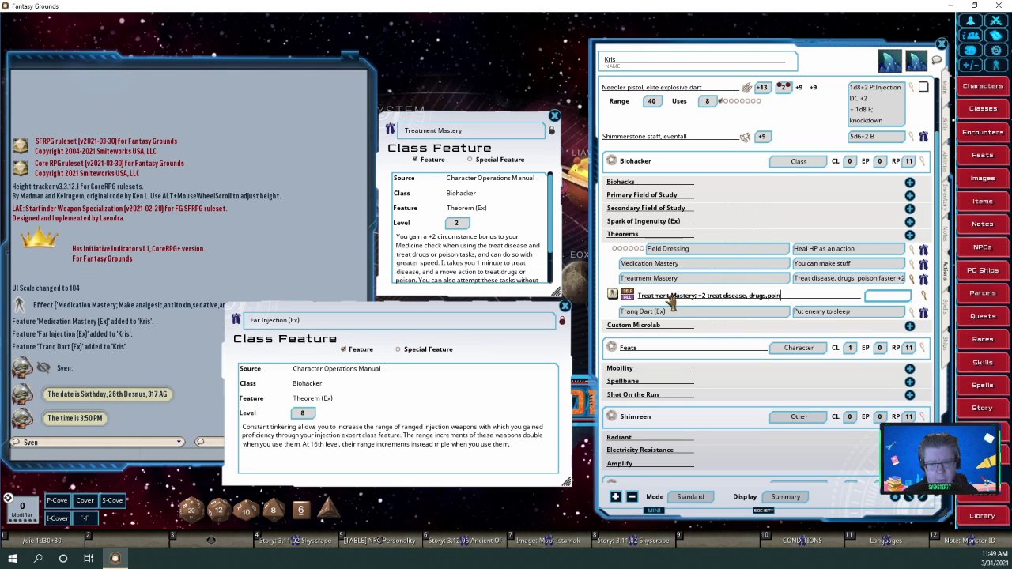
key("BackSpace")
key("BackSpace")
key("BackSpace")
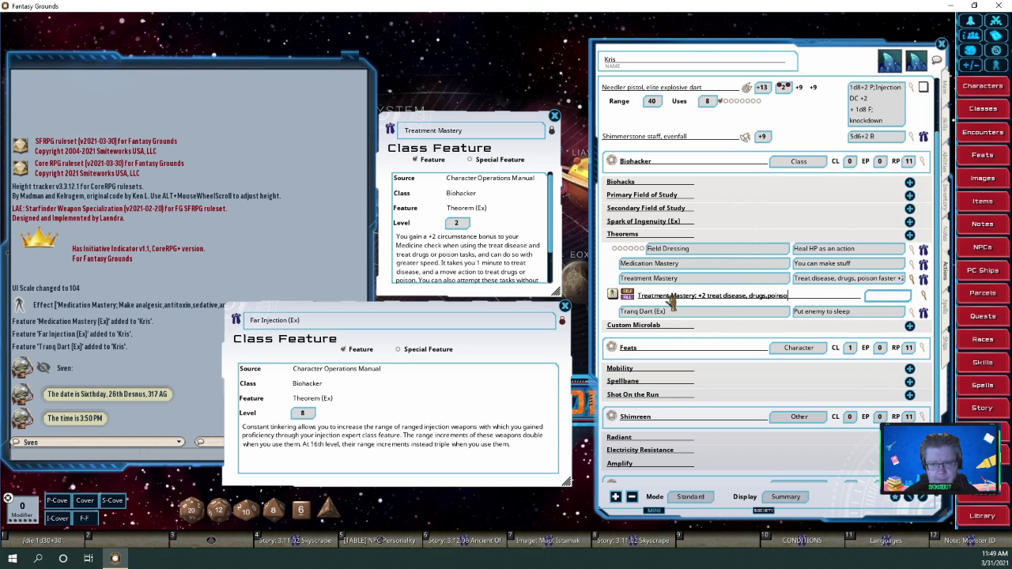
key("BackSpace")
key("BackSpace")
key("BackSpace")
type(", p")
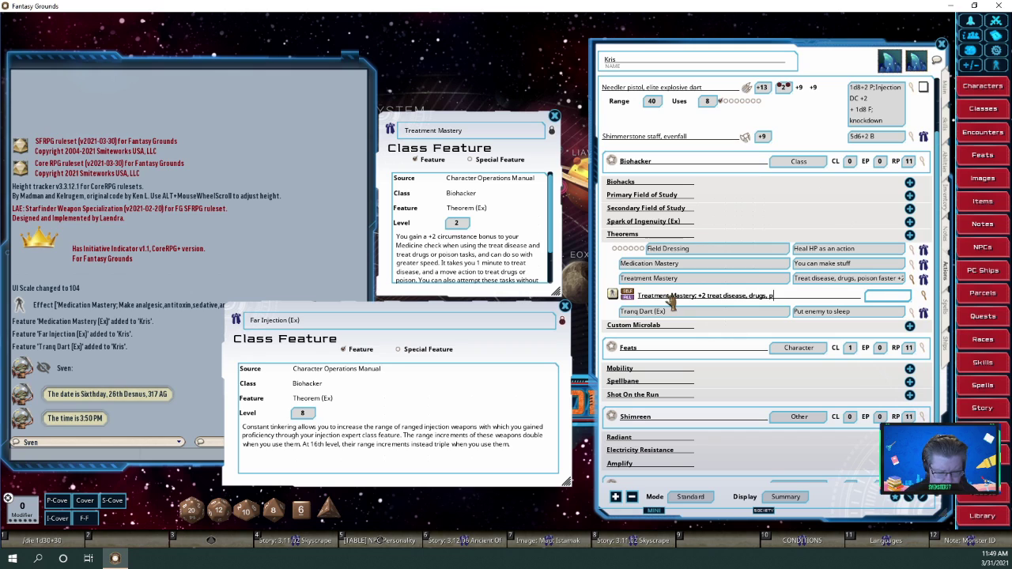
type("oison")
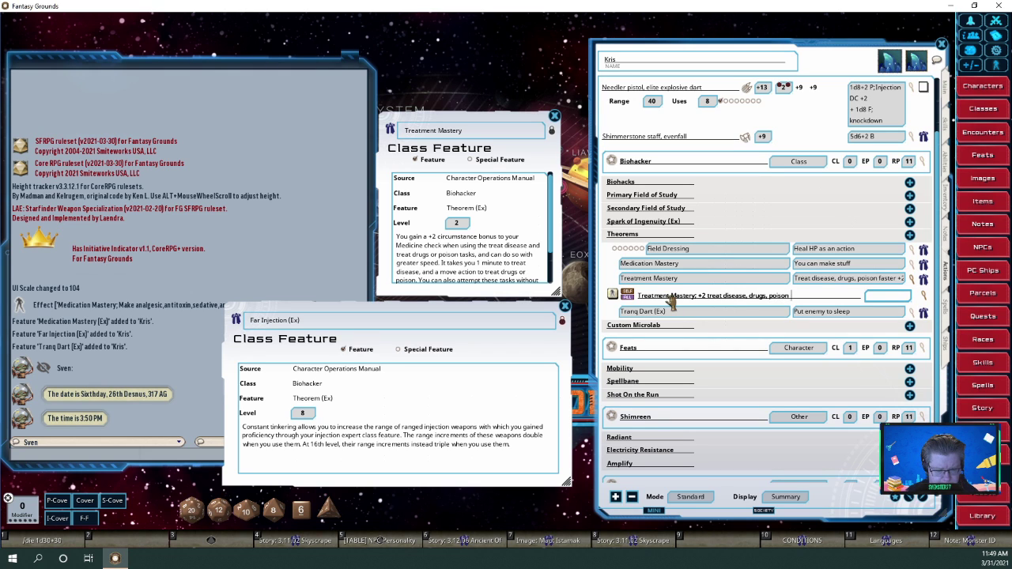
type(" faster")
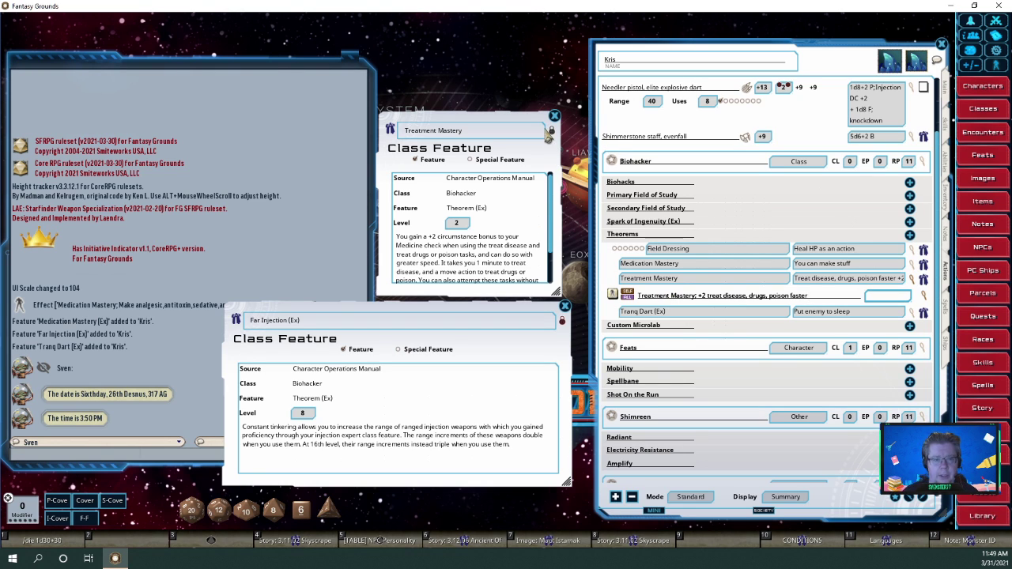
Apply the Treatment Mastery effect to the character, and tidy up by collapsing its action row and closing the Treatment Mastery and Far Injection records
left_click(554, 116)
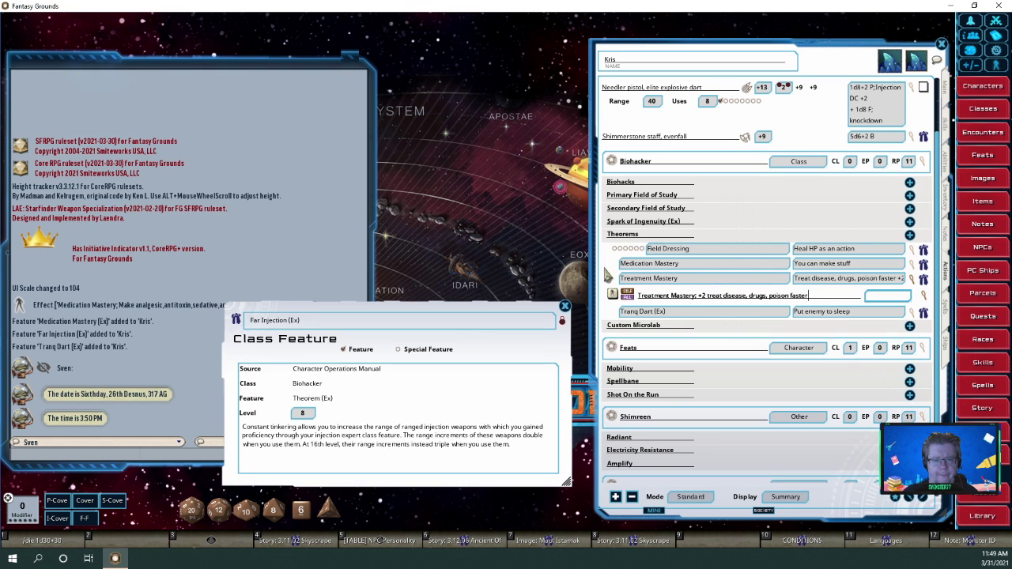
left_click(627, 296)
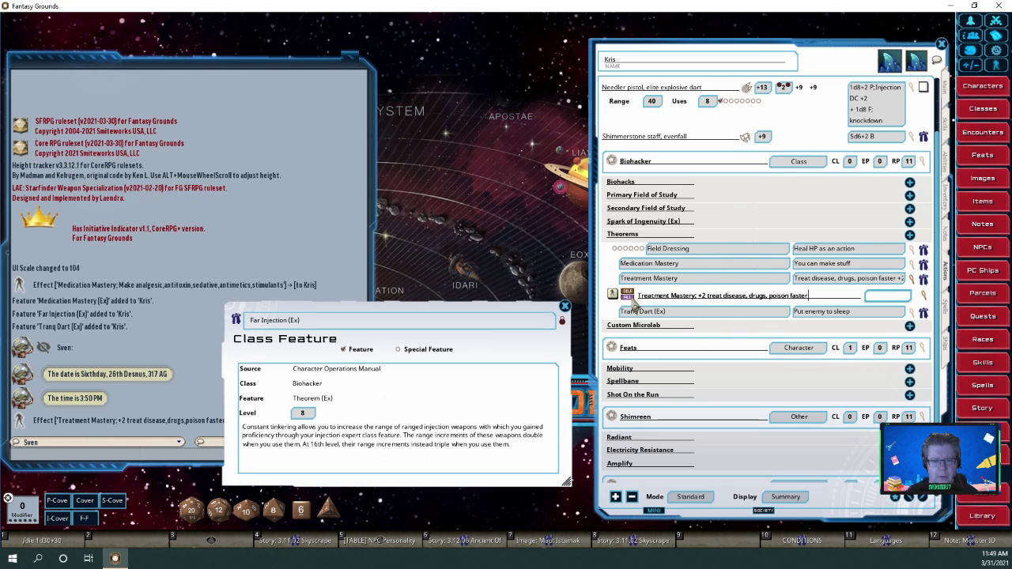
left_click(916, 283)
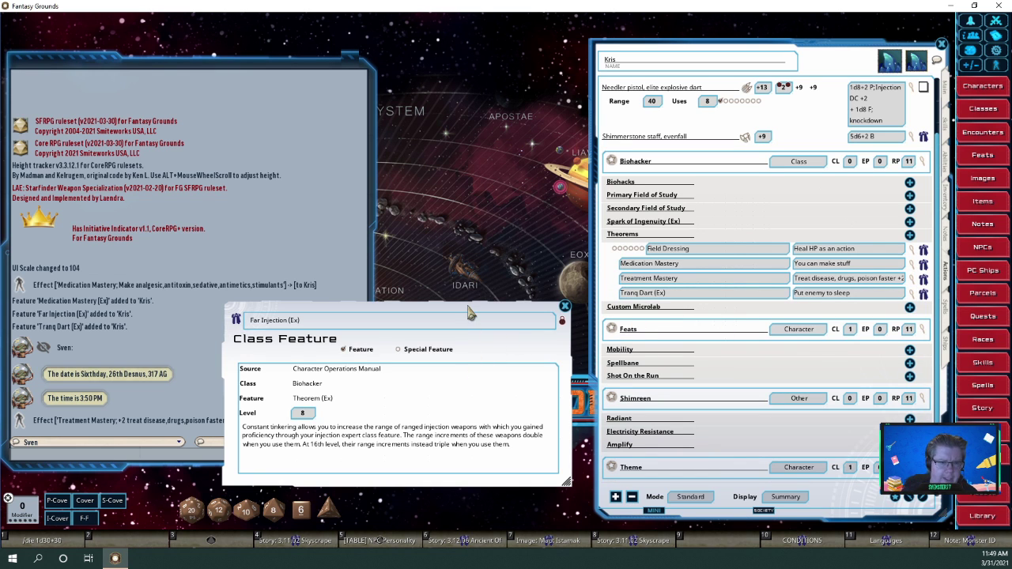
left_click_drag(468, 313, 470, 98)
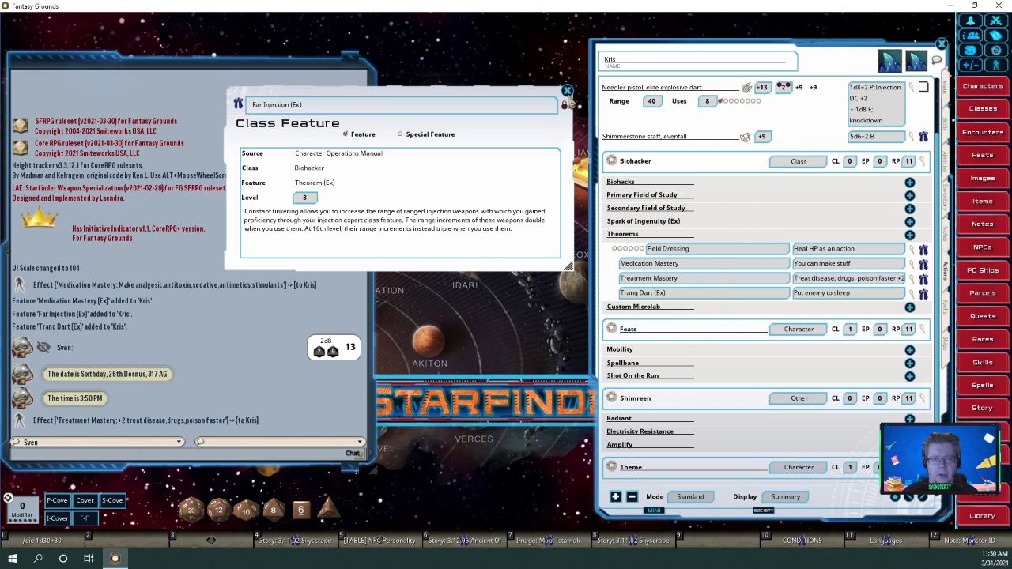
left_click(566, 90)
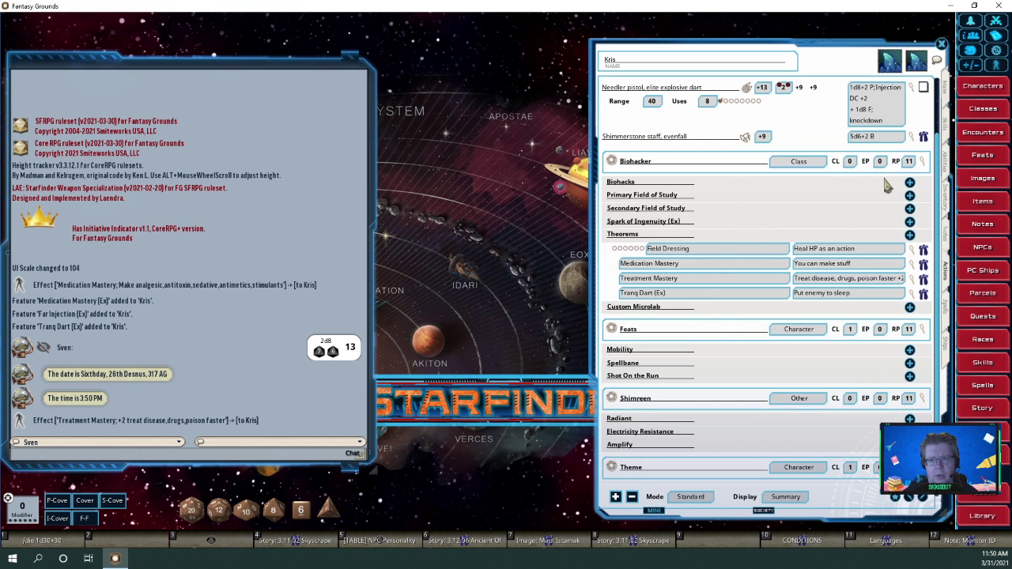
Review the elite needler pistol's weapon record and set that weapon's range to 80 on the character sheet
scroll(864, 223, "up", 2)
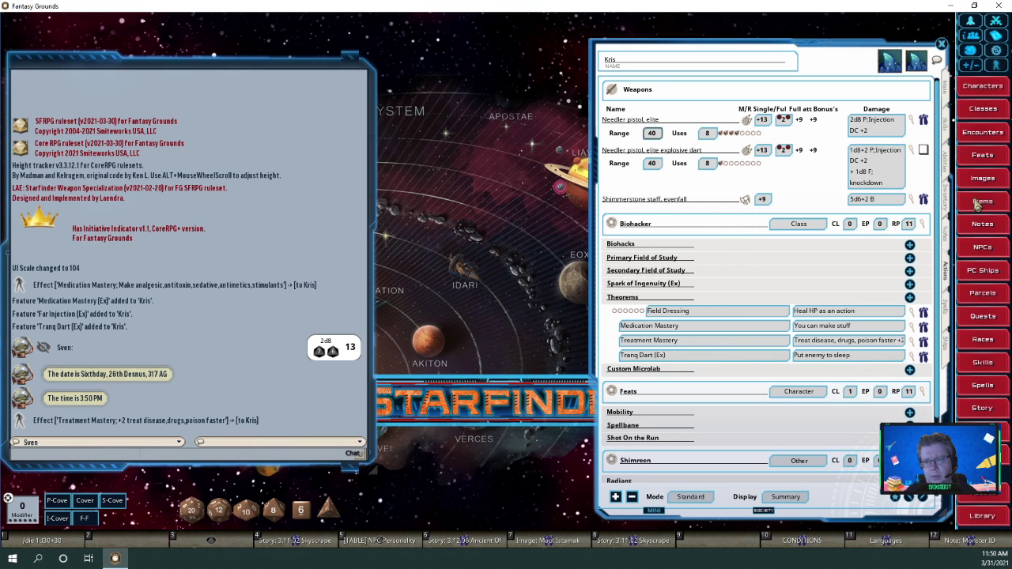
left_click(923, 121)
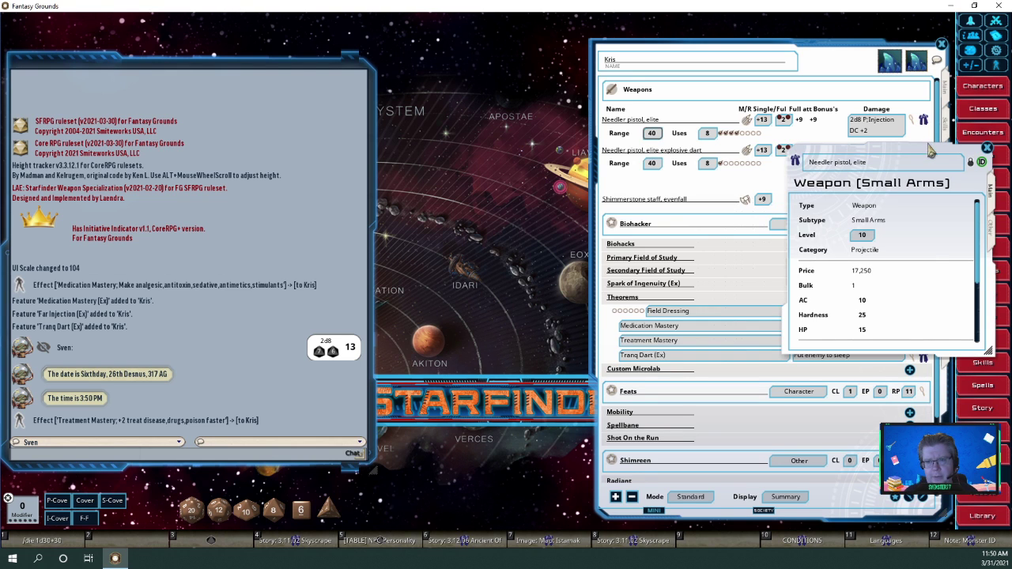
left_click_drag(932, 155, 467, 89)
scroll(471, 181, "down", 3)
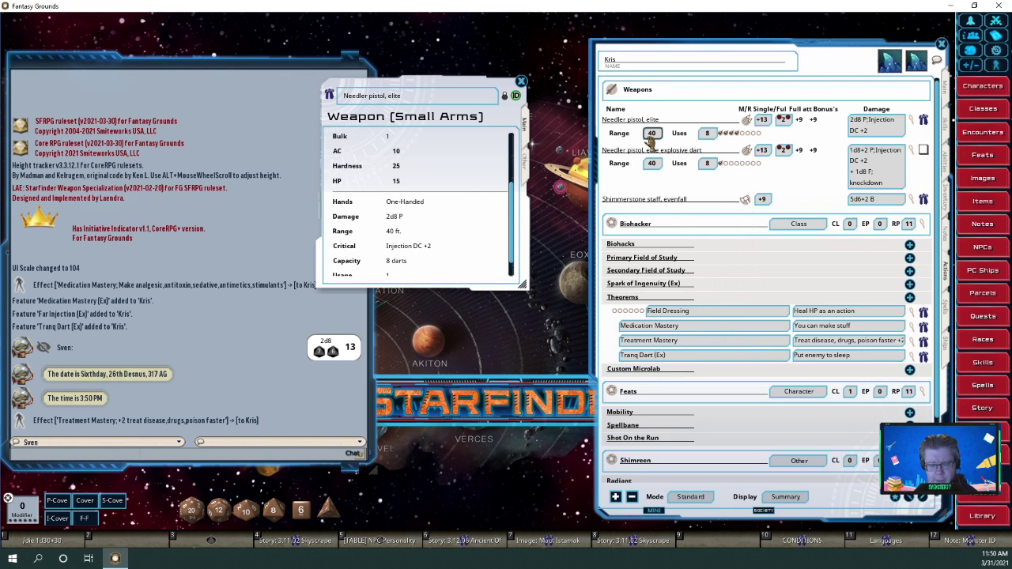
type("80")
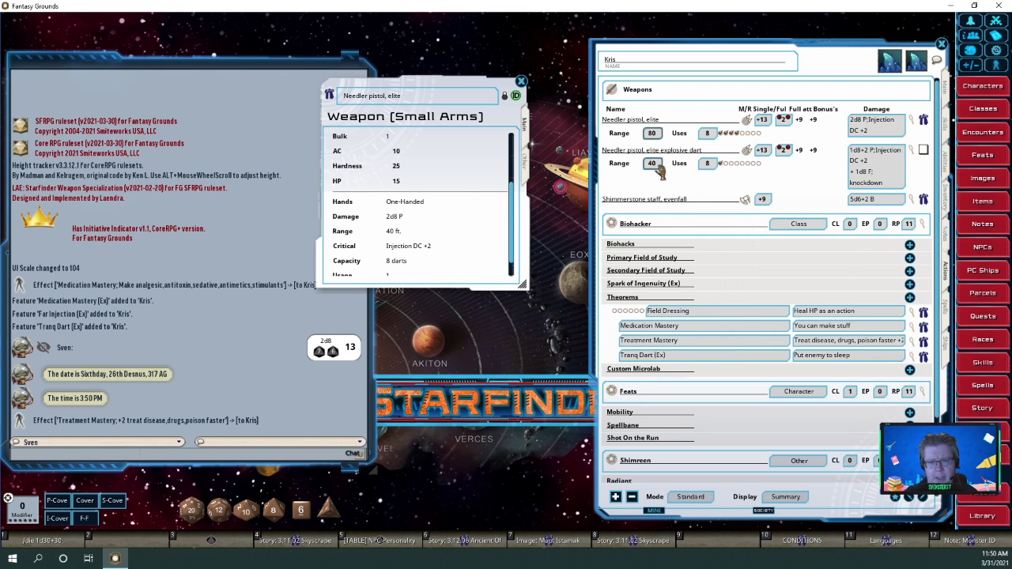
Set the elite explosive dart needler pistol's range to 80, then close the weapon record and collapse the Theorems group
left_click(655, 165)
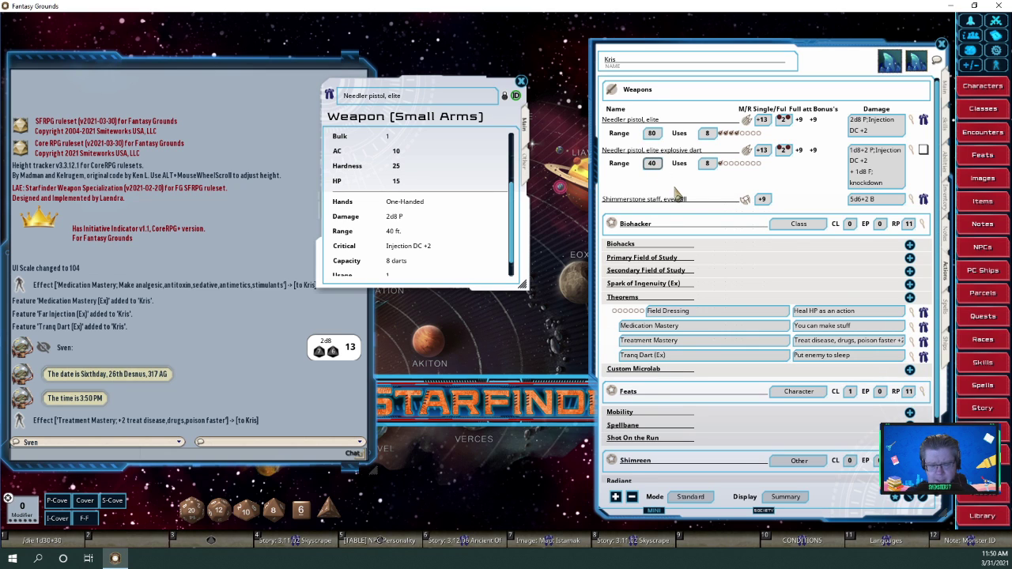
type("80")
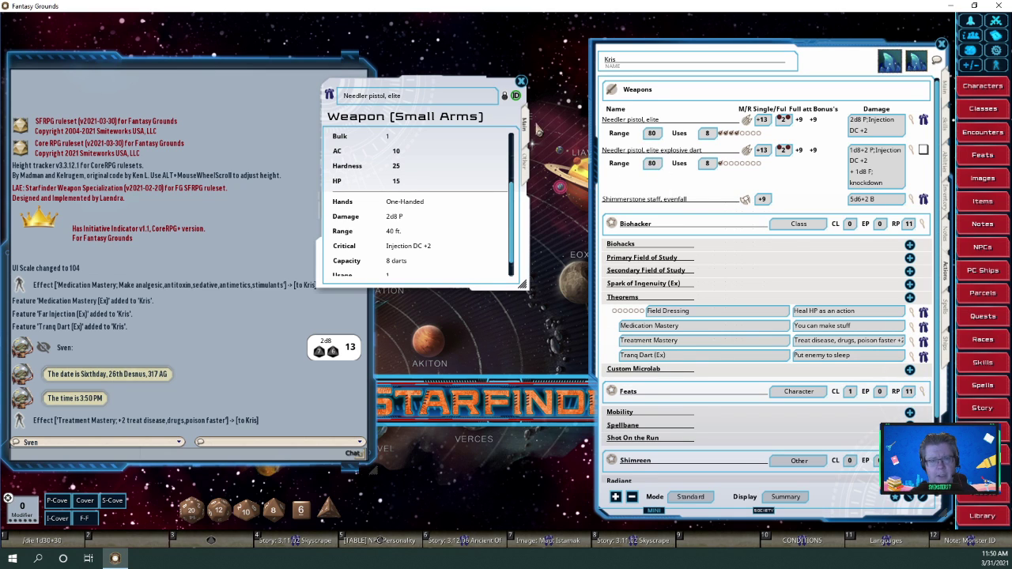
left_click(520, 81)
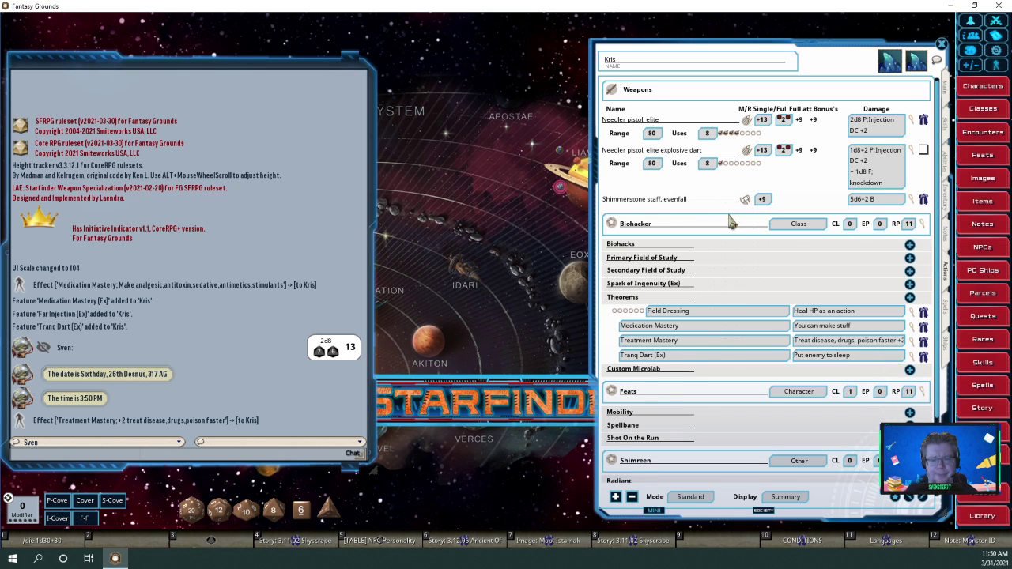
left_click(764, 305)
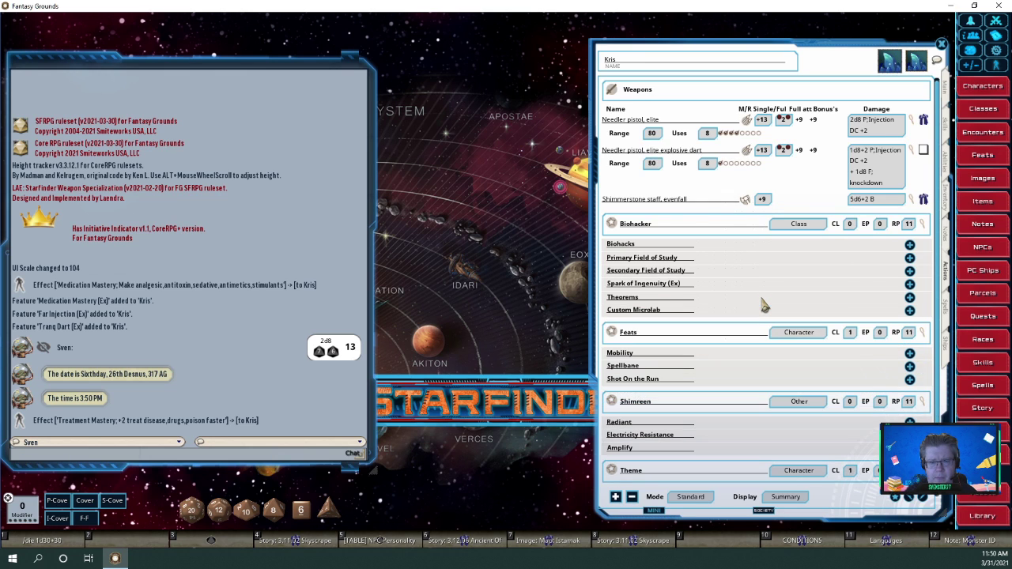